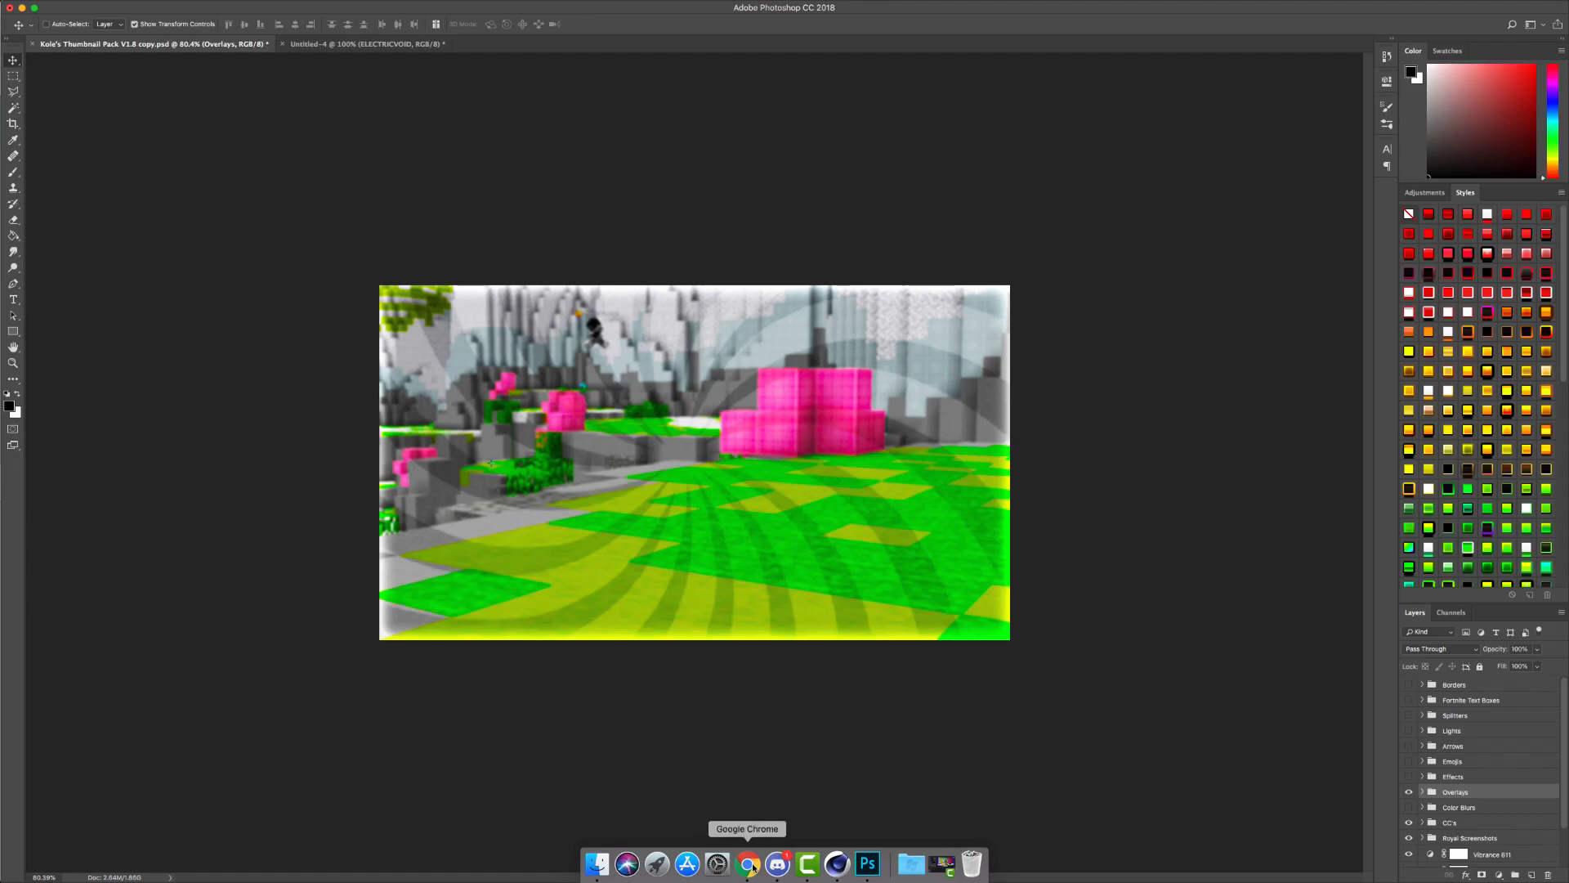
- Switch to Google Chrome, search the web for "customnpcs mod" and open the Custom NPCs files page on Minecraft CurseForge
{"action": "left_click", "coordinate": [747, 864]}
{"action": "left_click", "coordinate": [1531, 15]}
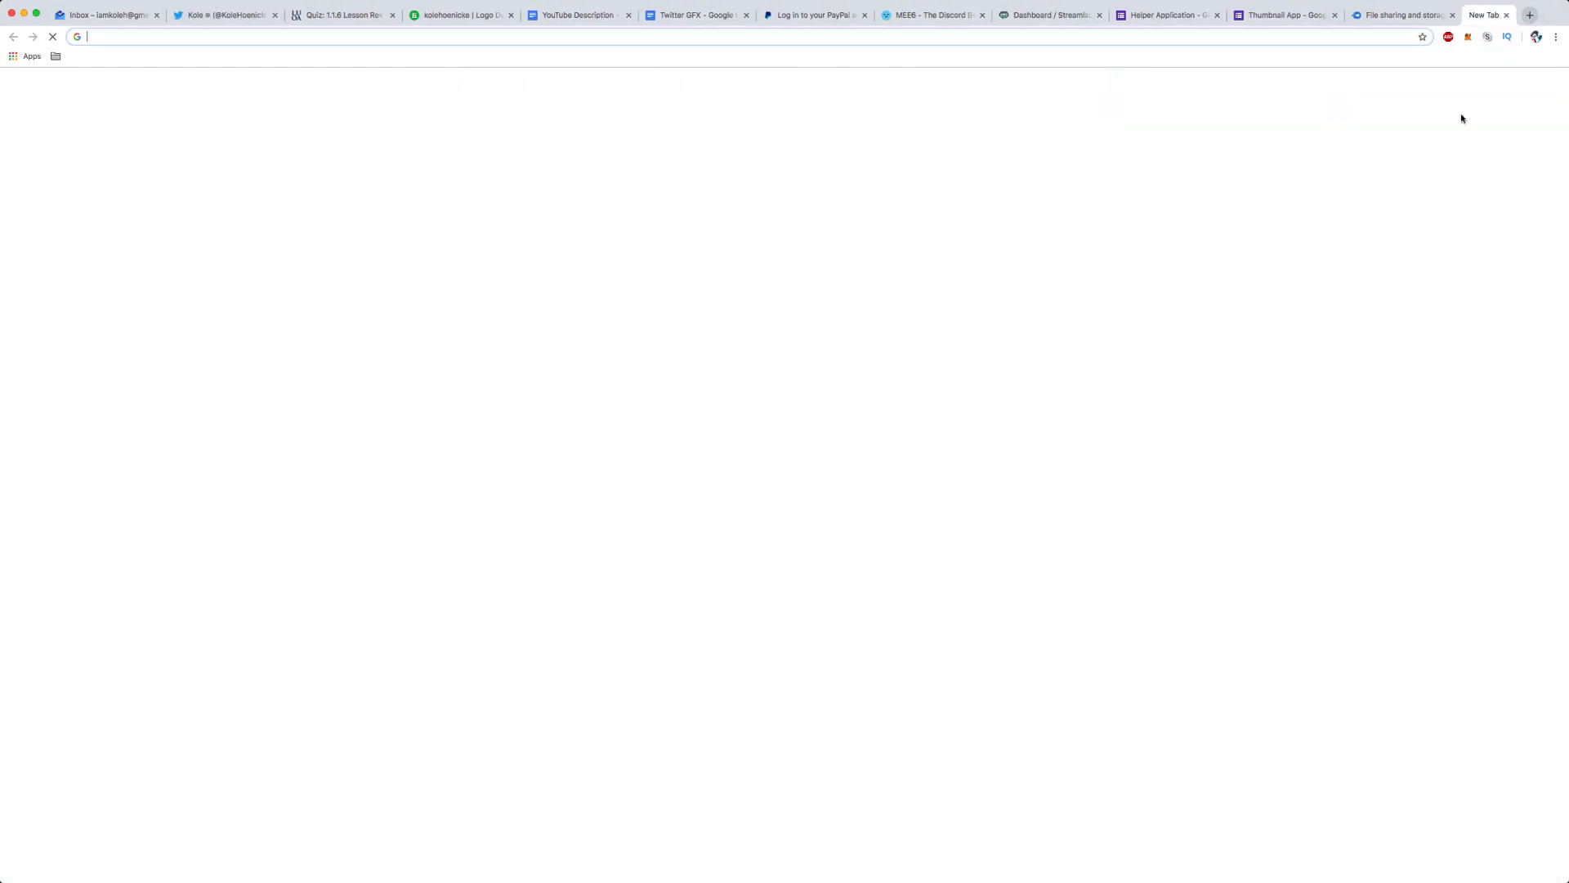
{"action": "type", "text": "cus"}
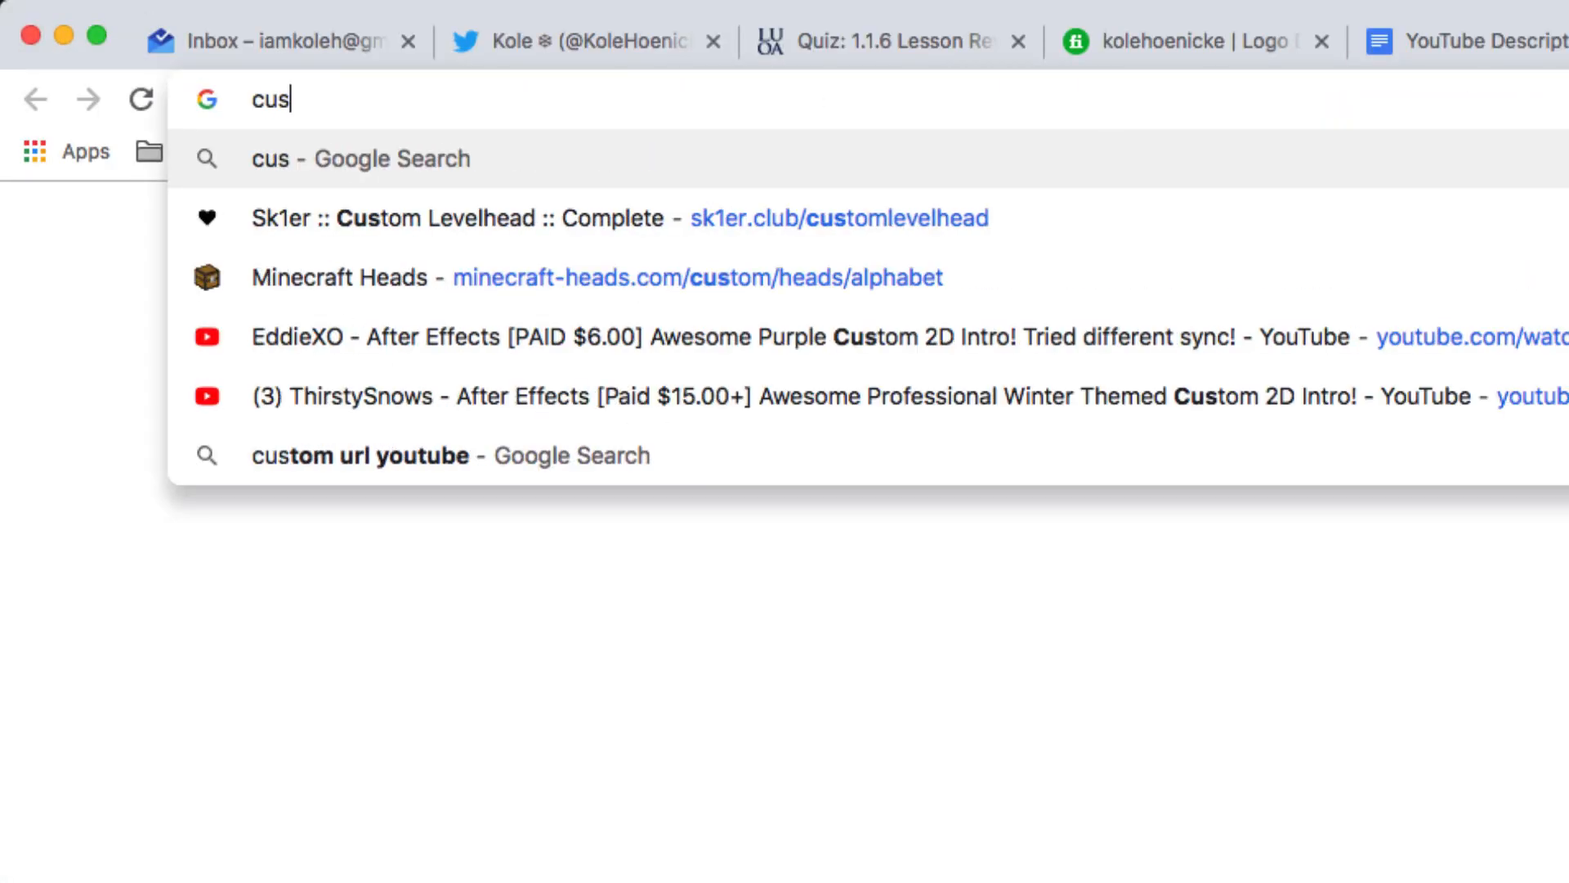
{"action": "type", "text": "tomnpcs mod"}
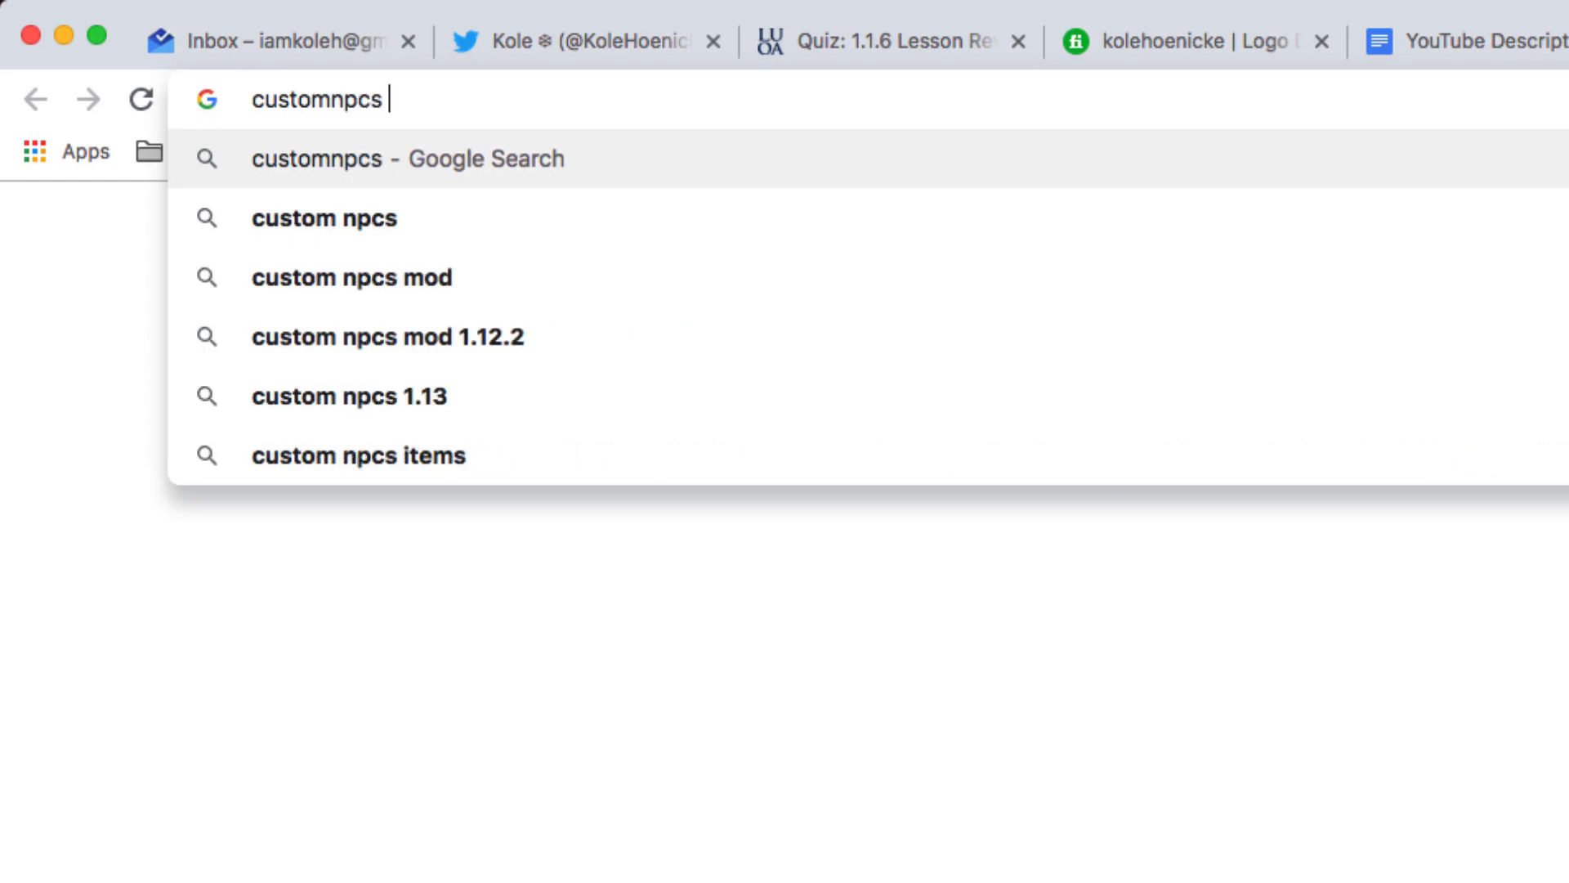
{"action": "key", "text": "Return"}
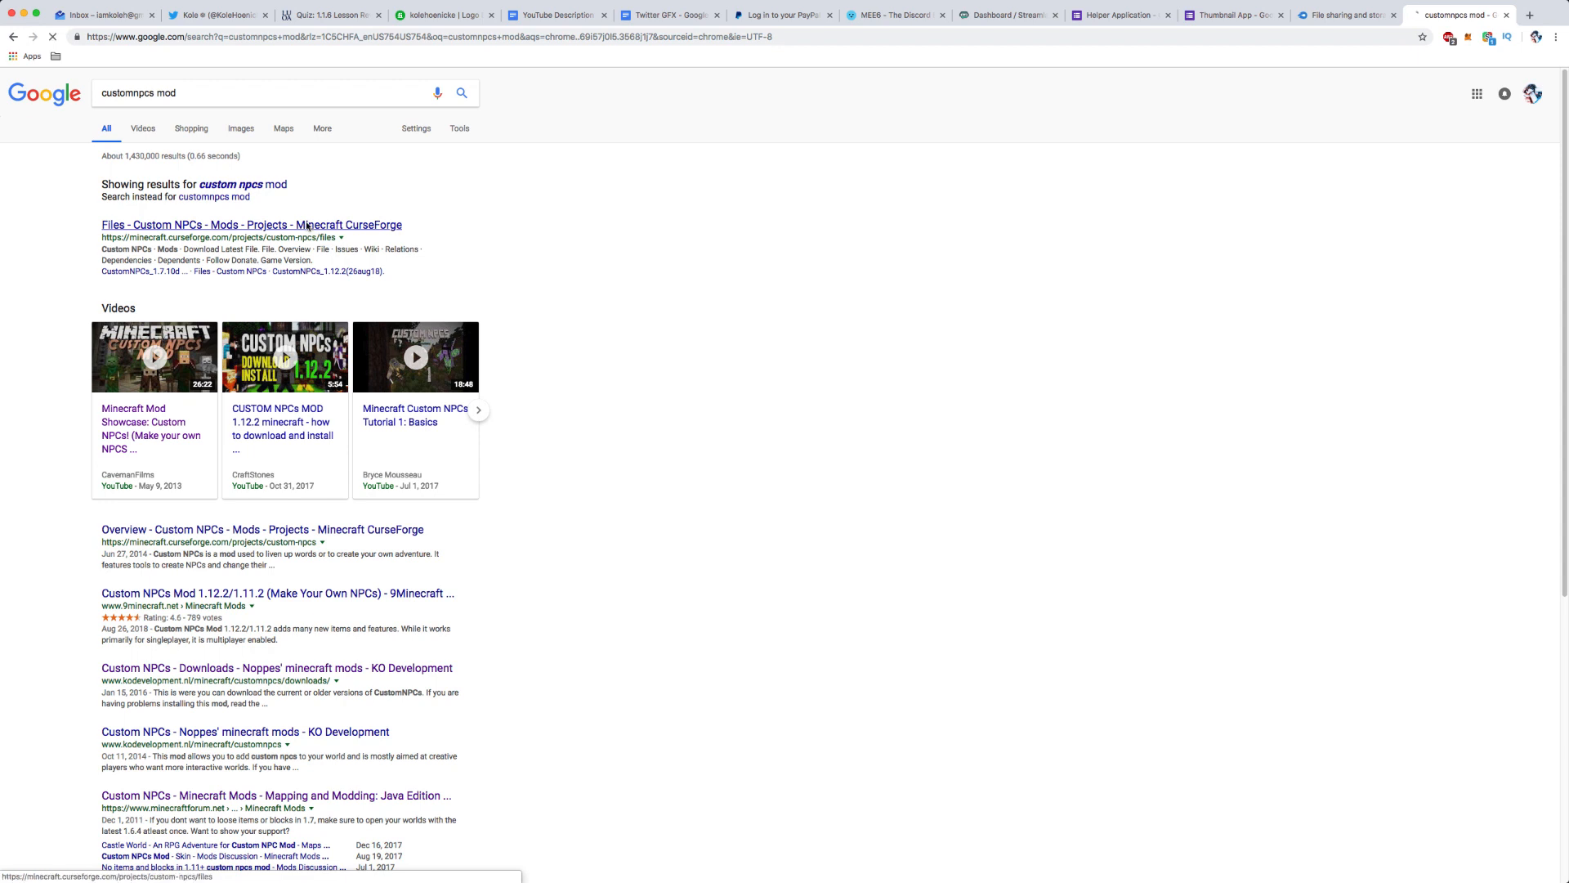
{"action": "left_click", "coordinate": [217, 225]}
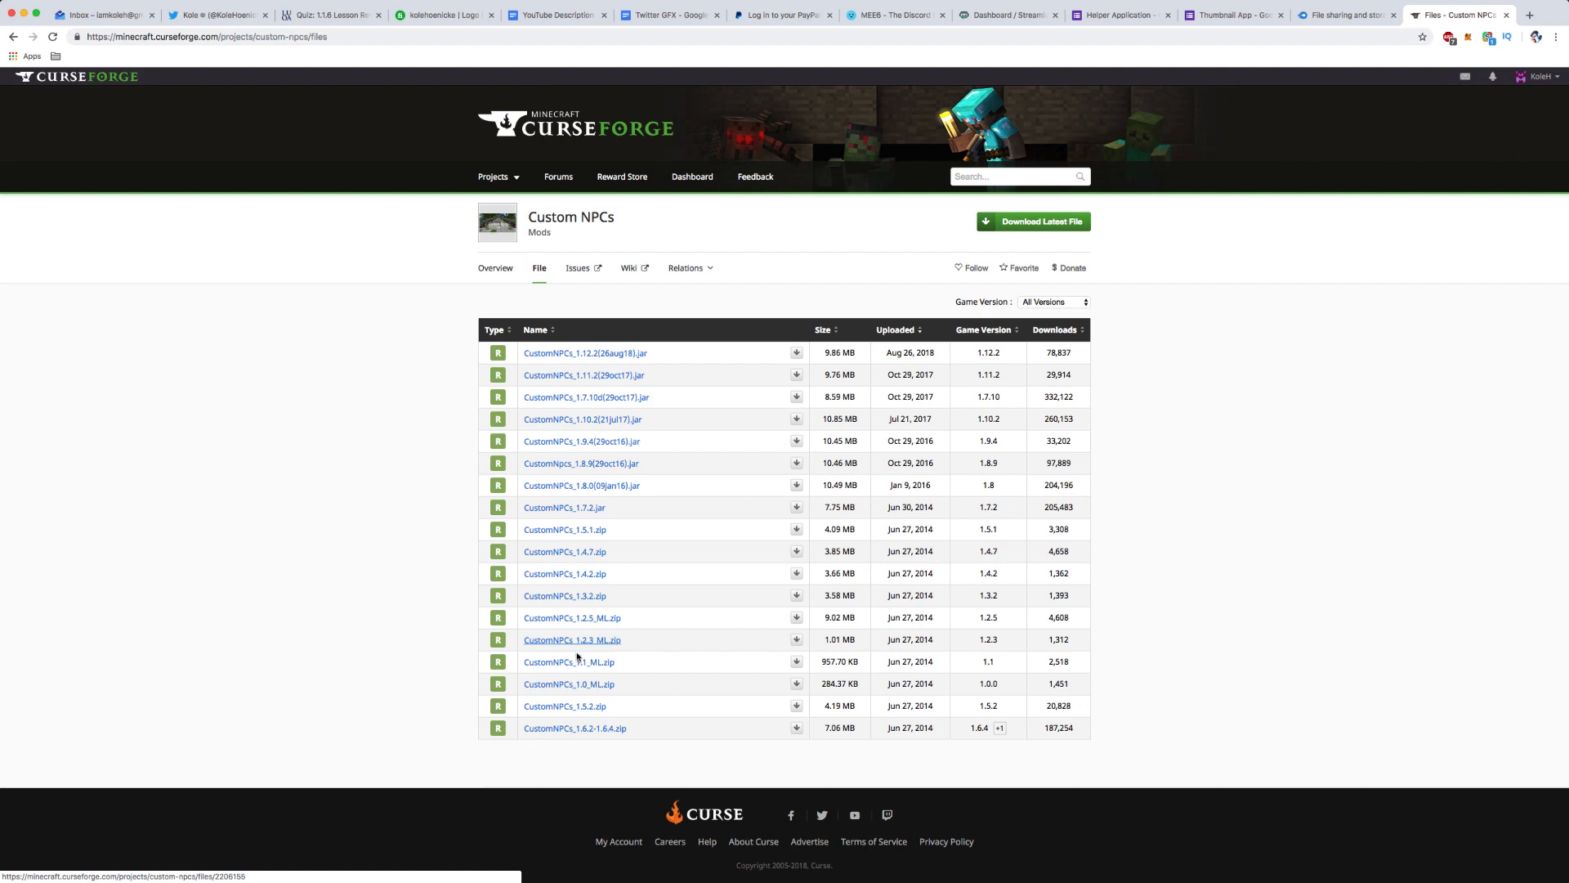
- Open the Minecraft Launcher from the computer's Games app folder
{"action": "mouse_move", "coordinate": [637, 878]}
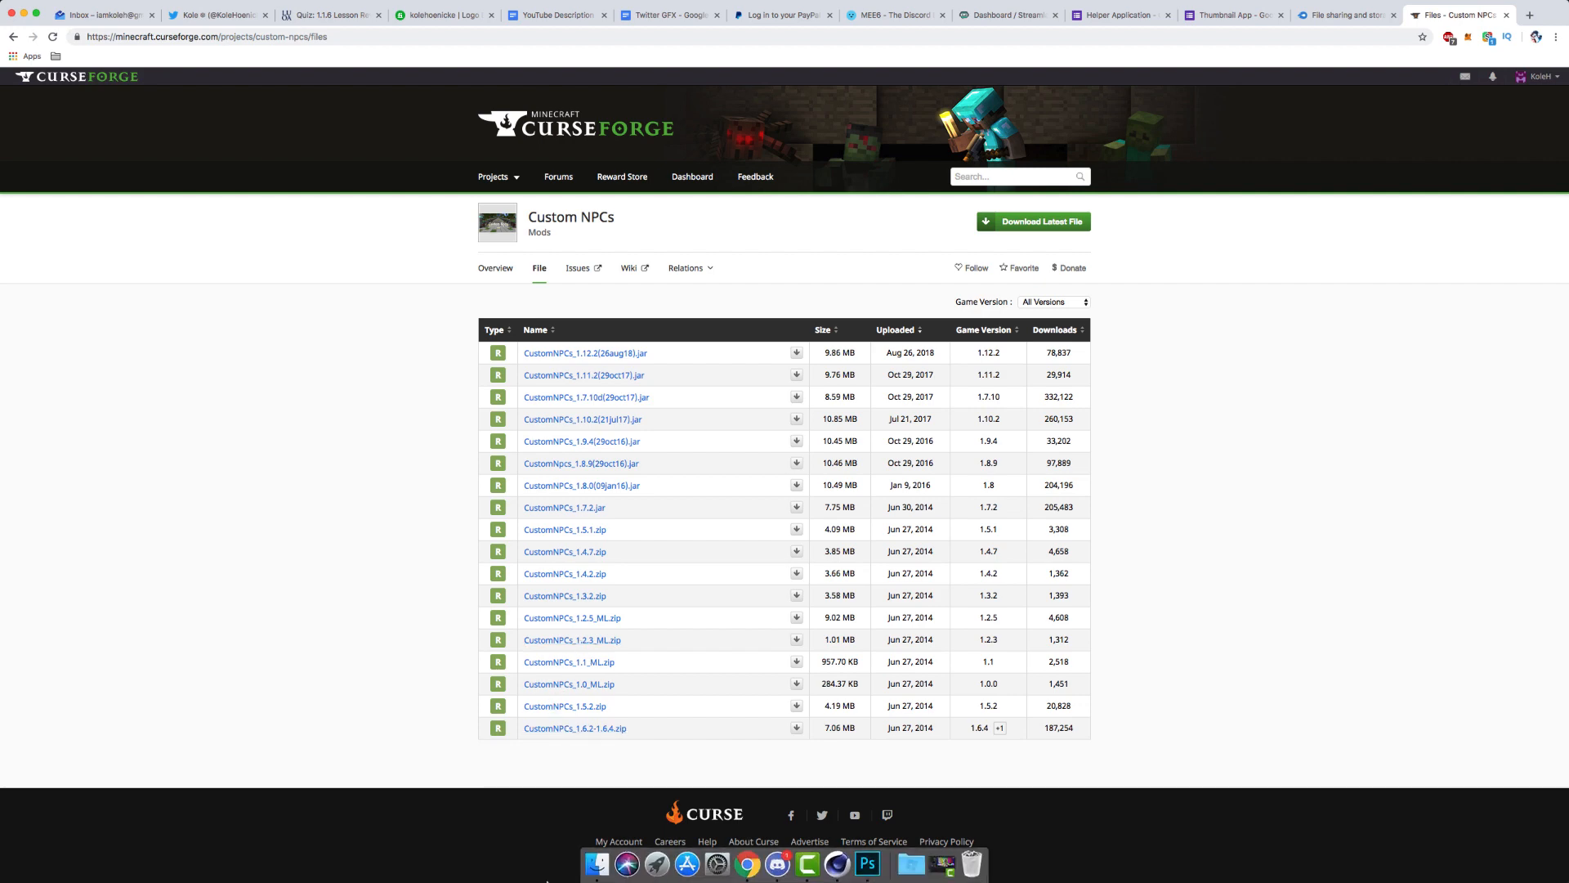
{"action": "left_click", "coordinate": [653, 866]}
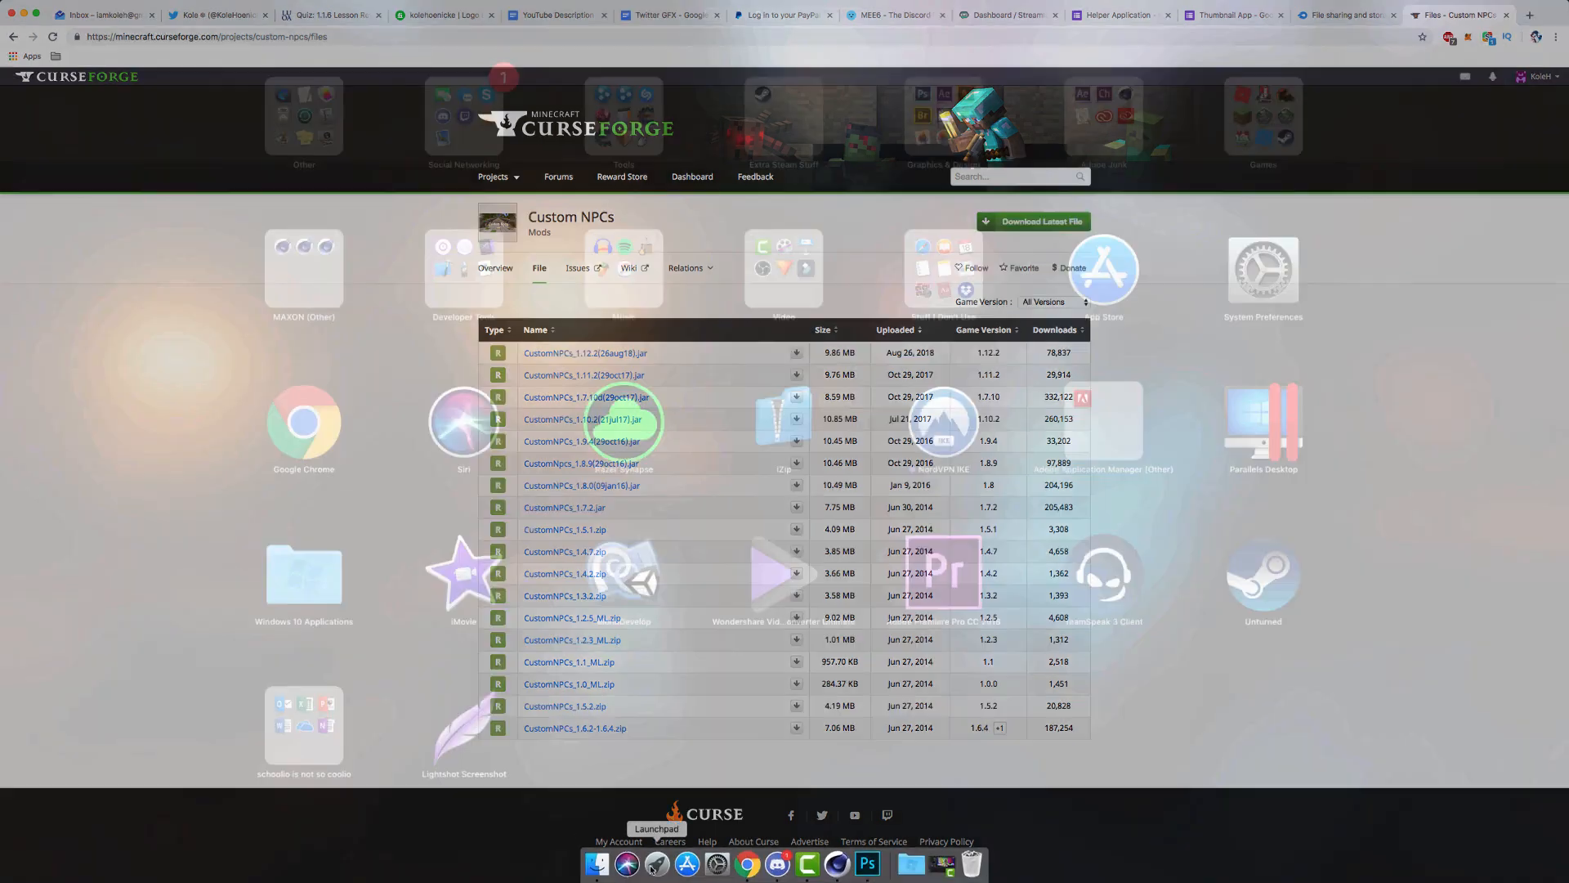
{"action": "left_click", "coordinate": [1247, 127]}
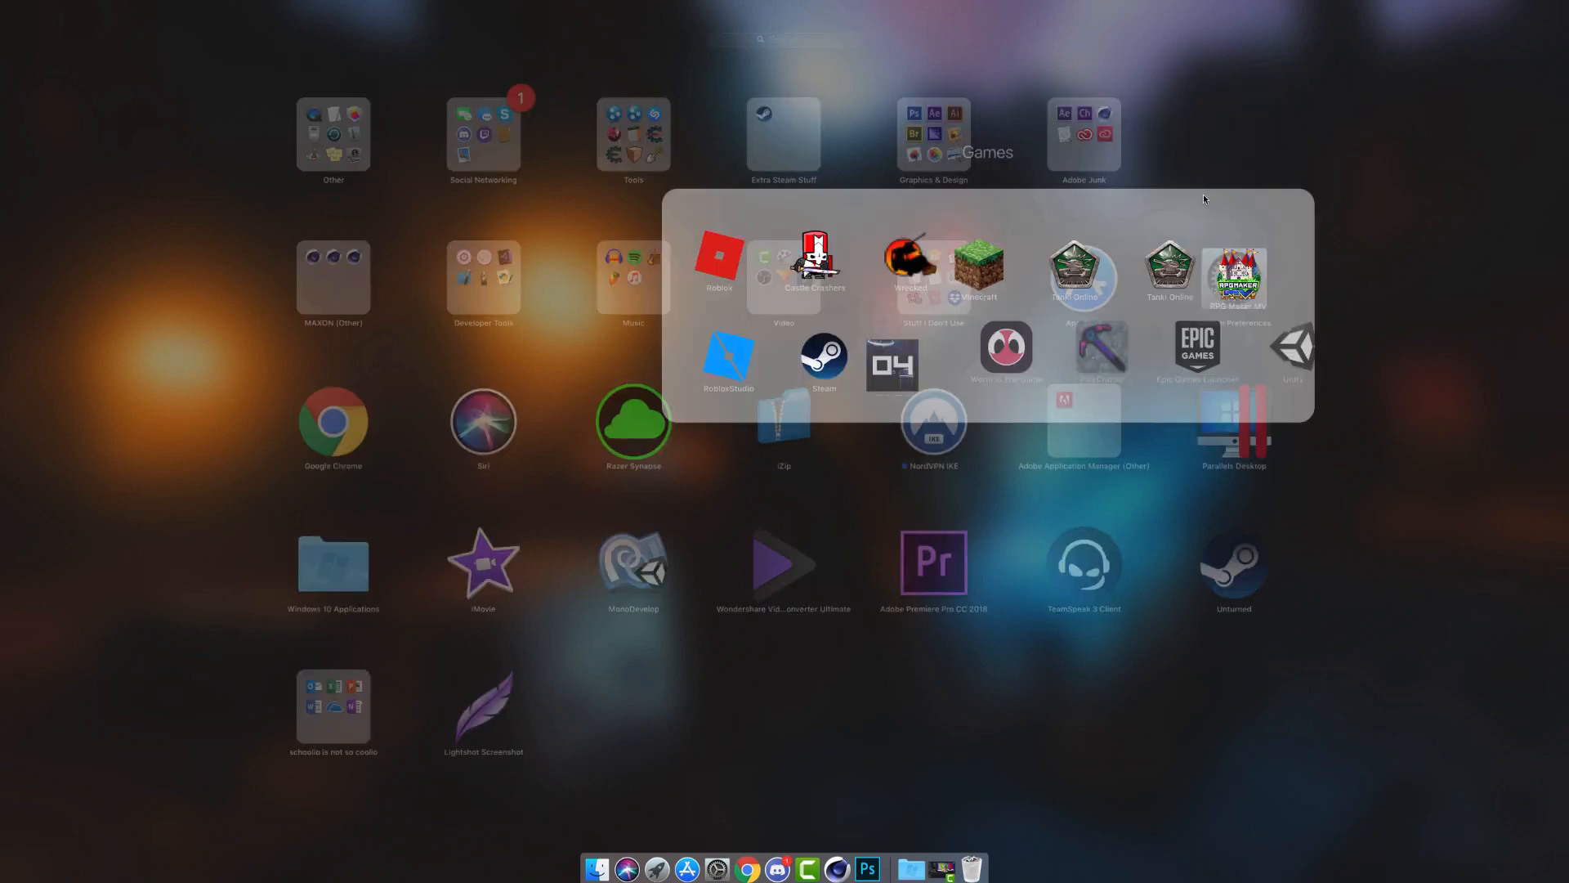
{"action": "left_click", "coordinate": [966, 734]}
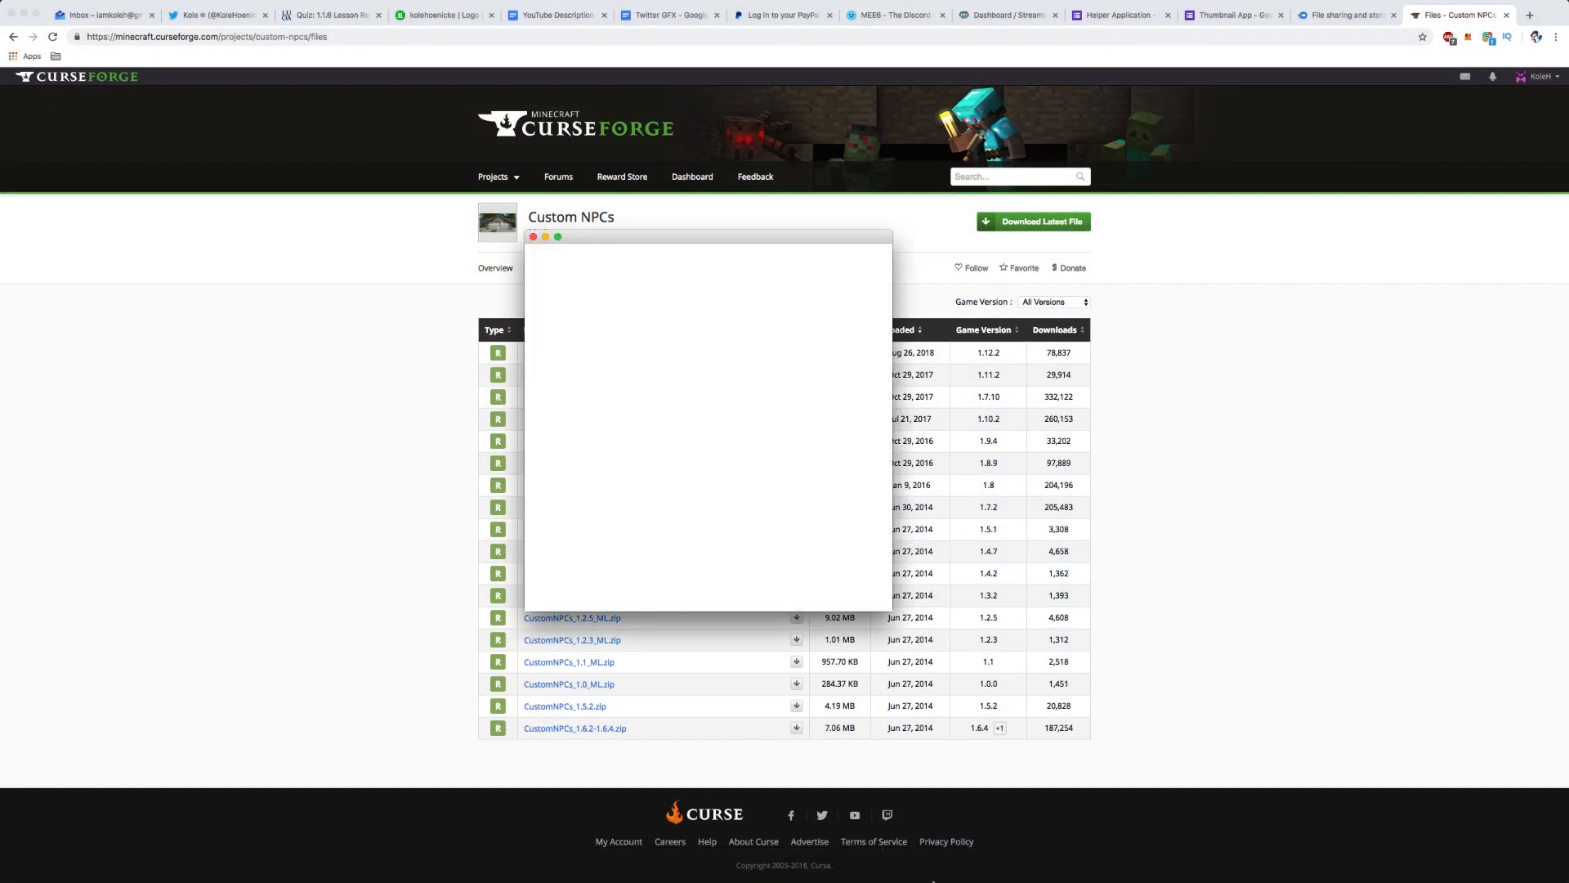
{"action": "mouse_move", "coordinate": [659, 251]}
{"action": "left_mouse_down"}
{"action": "mouse_move", "coordinate": [592, 268]}
{"action": "mouse_move", "coordinate": [662, 265]}
{"action": "left_mouse_up"}
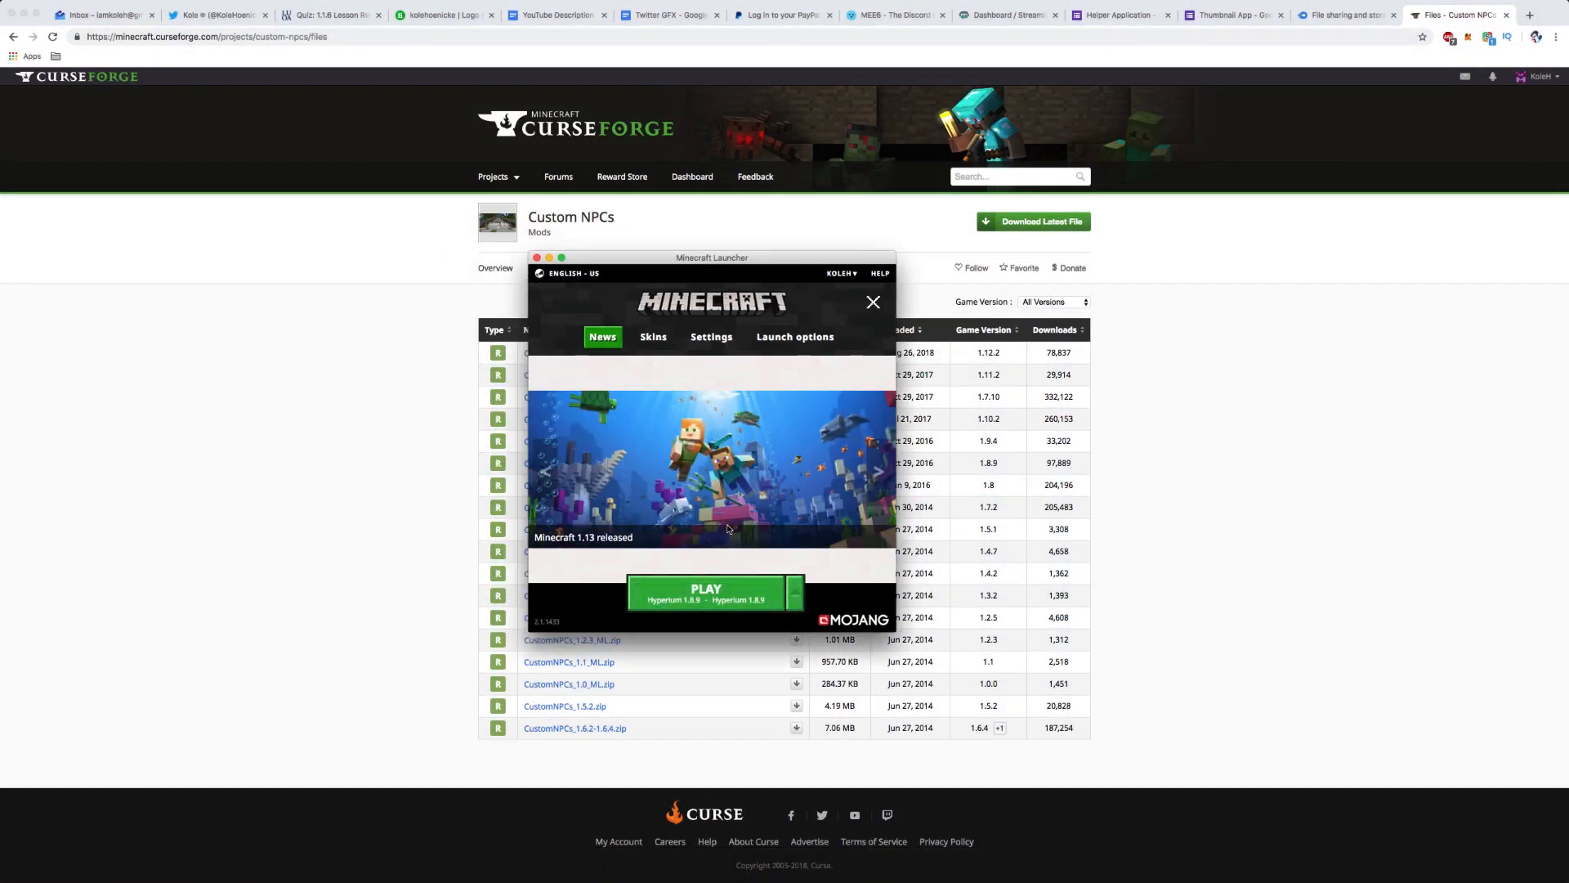
- Select the 1.8.9 PvP Forge profile and launch the game with it
{"action": "left_click", "coordinate": [795, 595]}
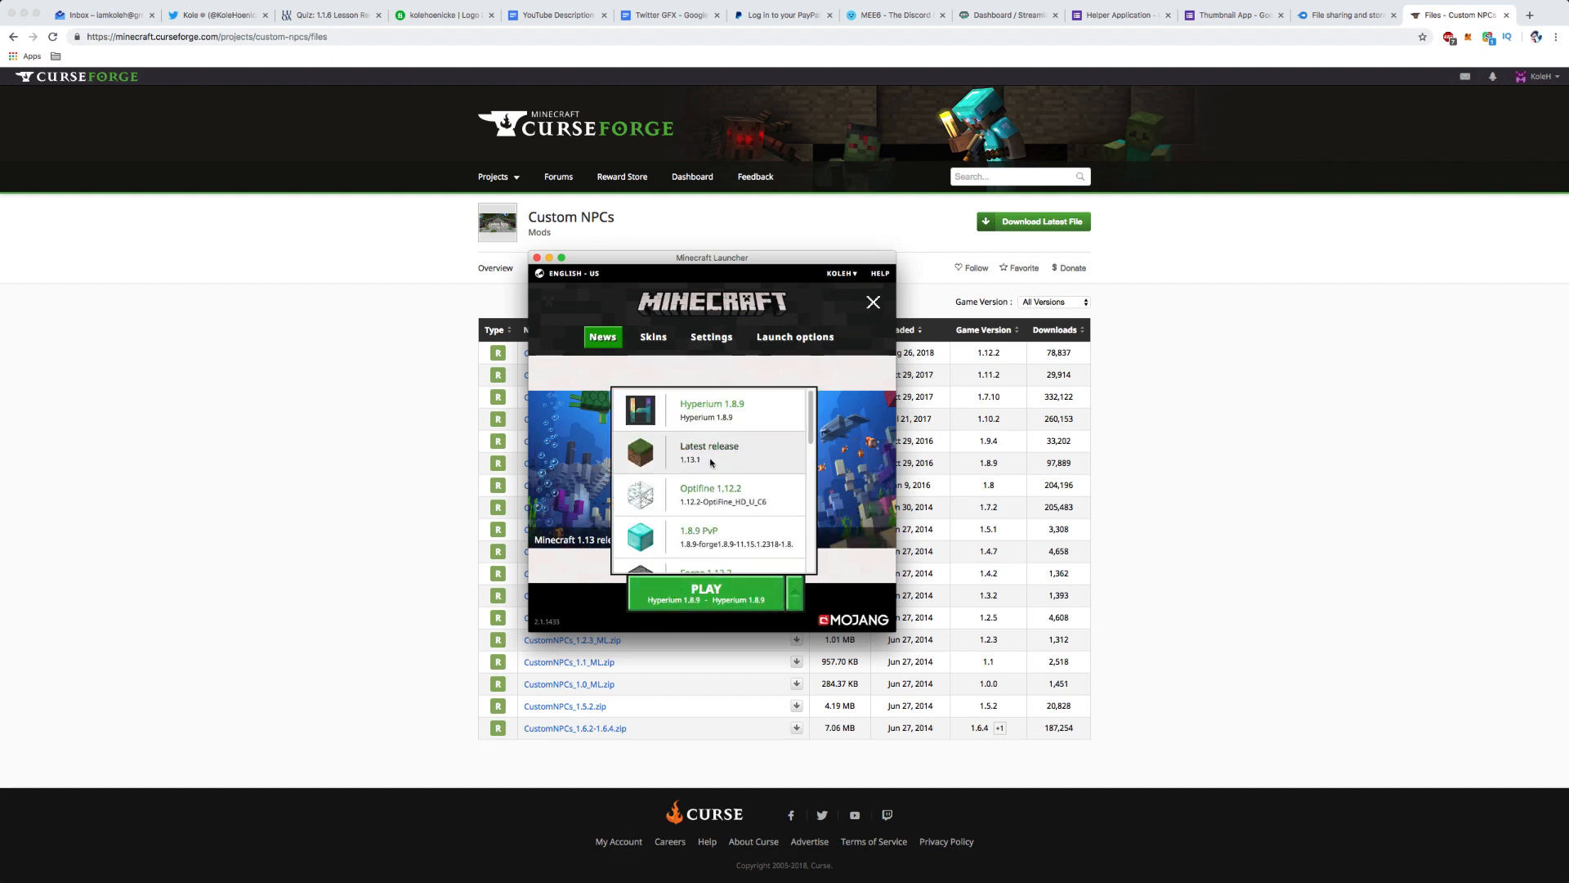
{"action": "left_click", "coordinate": [721, 545]}
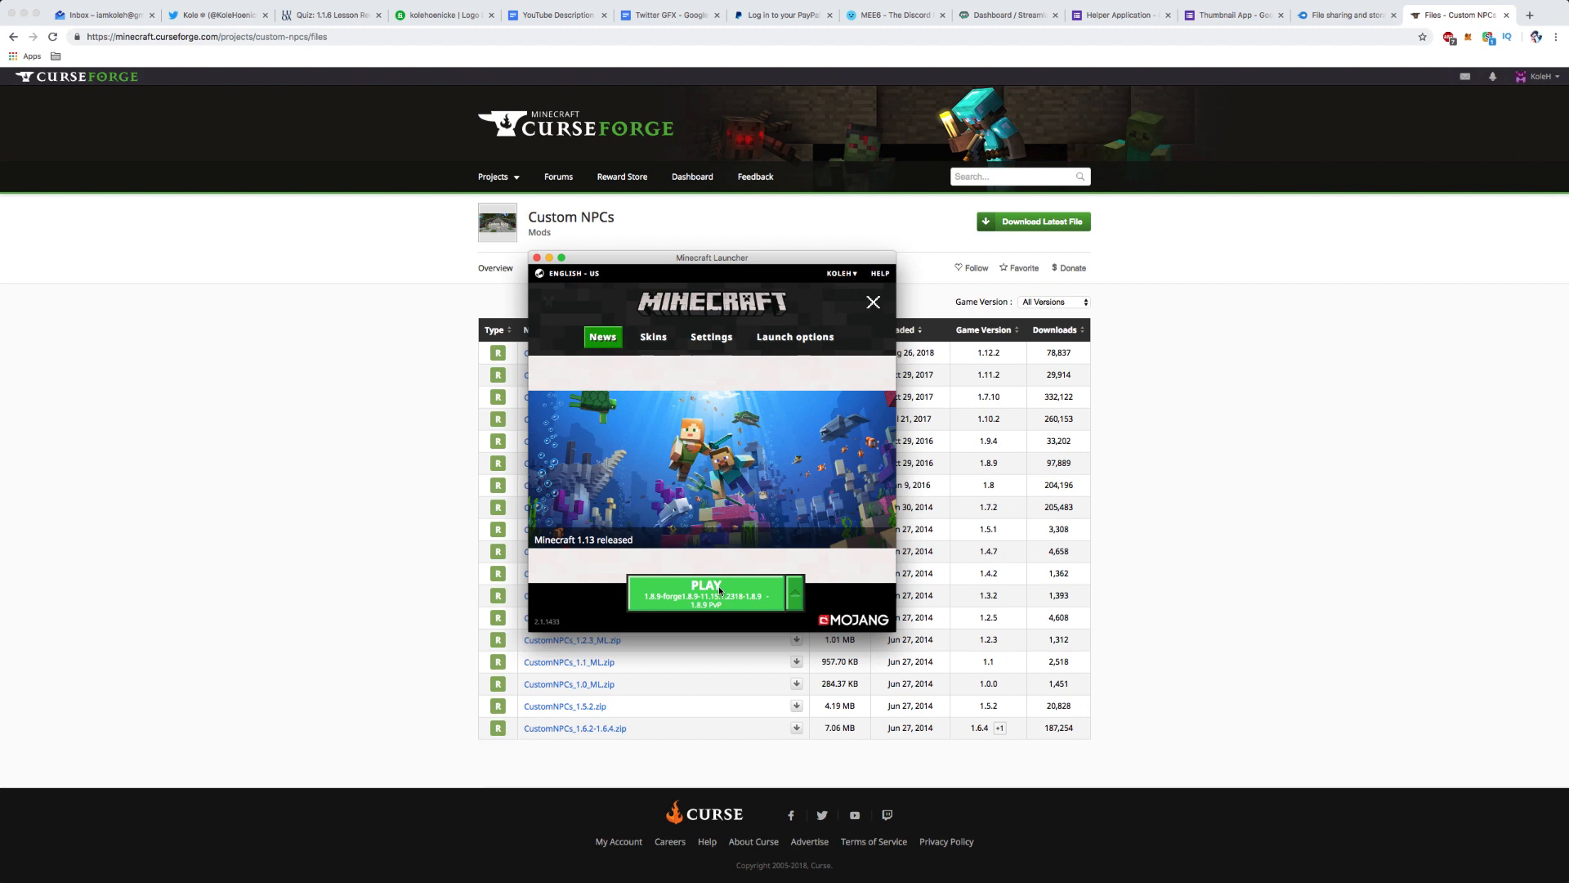
{"action": "left_click", "coordinate": [720, 590]}
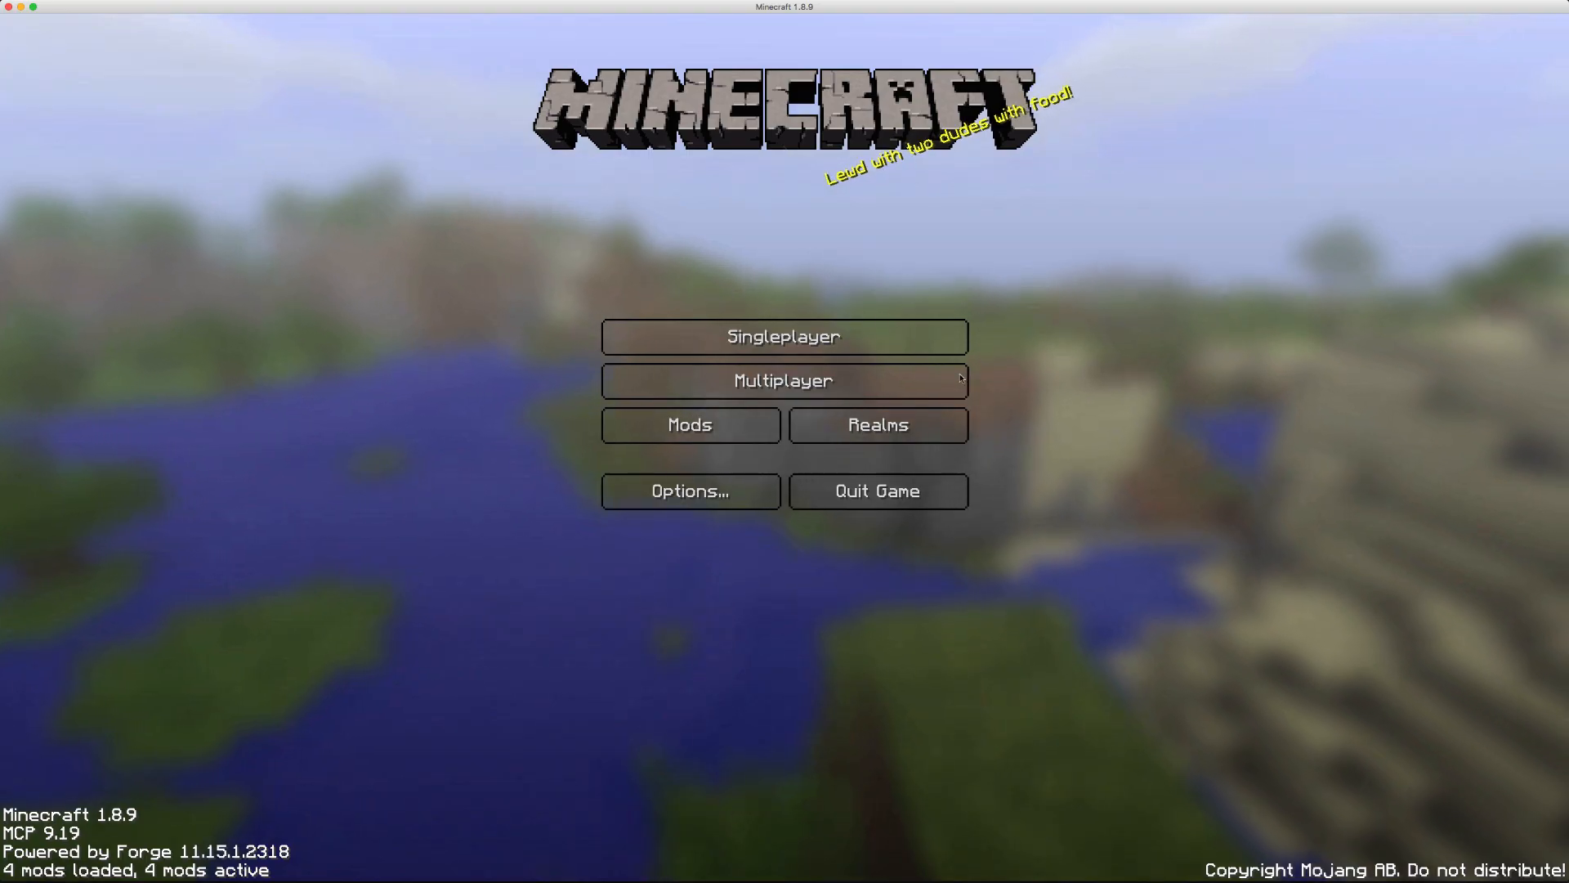
- Go to the single-player world list and look over the saved Hypixel SkyWars and BedWars map worlds
{"action": "left_click", "coordinate": [930, 332]}
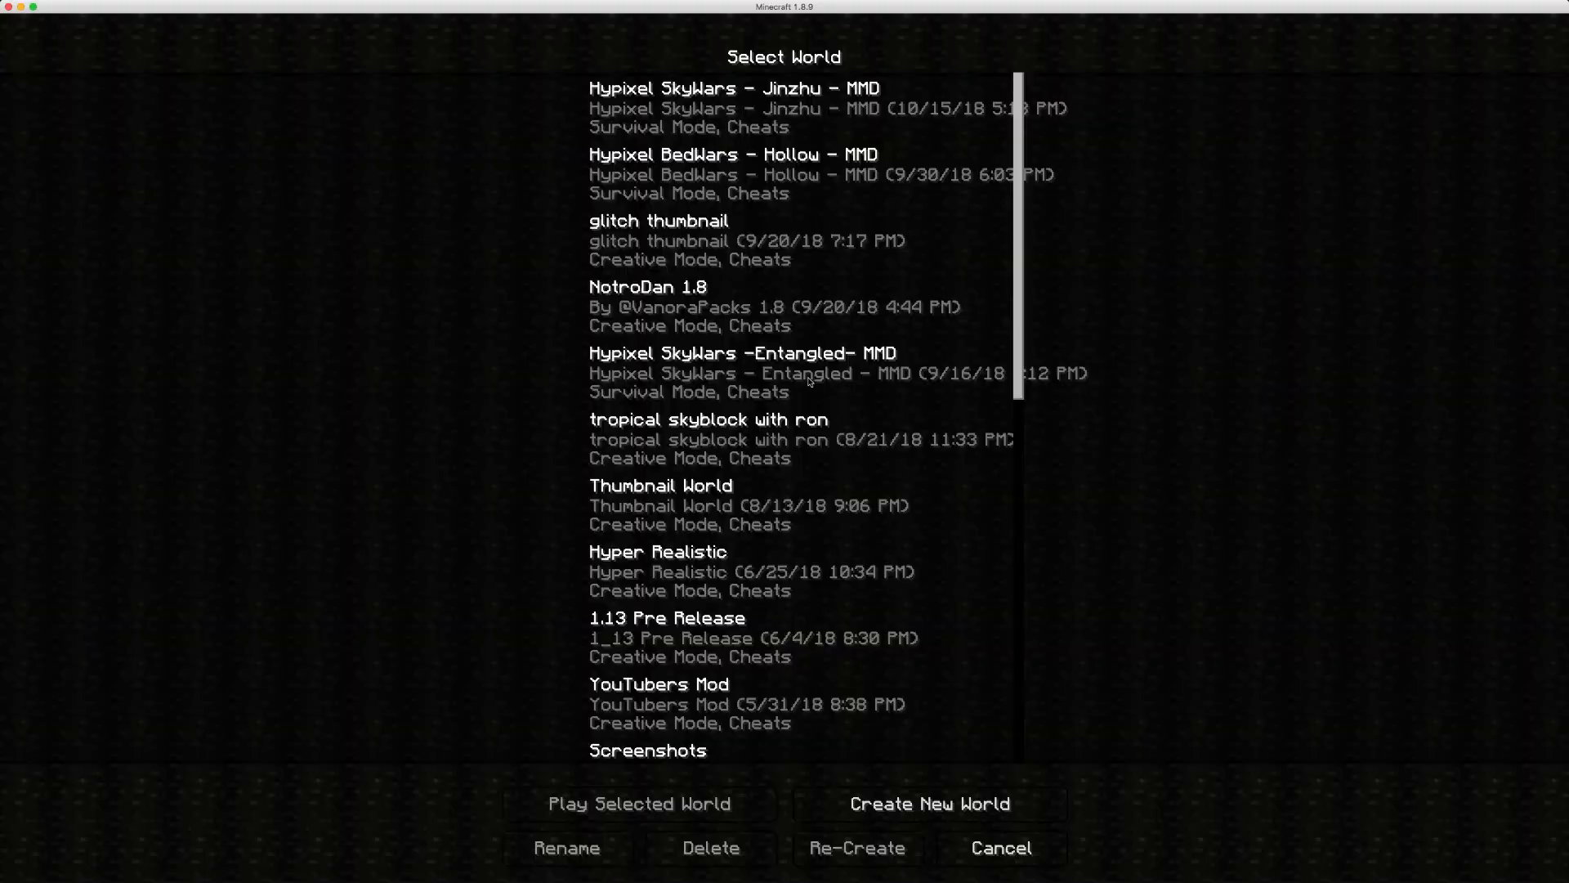
{"action": "left_click", "coordinate": [677, 105]}
{"action": "left_click", "coordinate": [674, 176]}
{"action": "left_click", "coordinate": [667, 115]}
{"action": "left_click", "coordinate": [664, 160]}
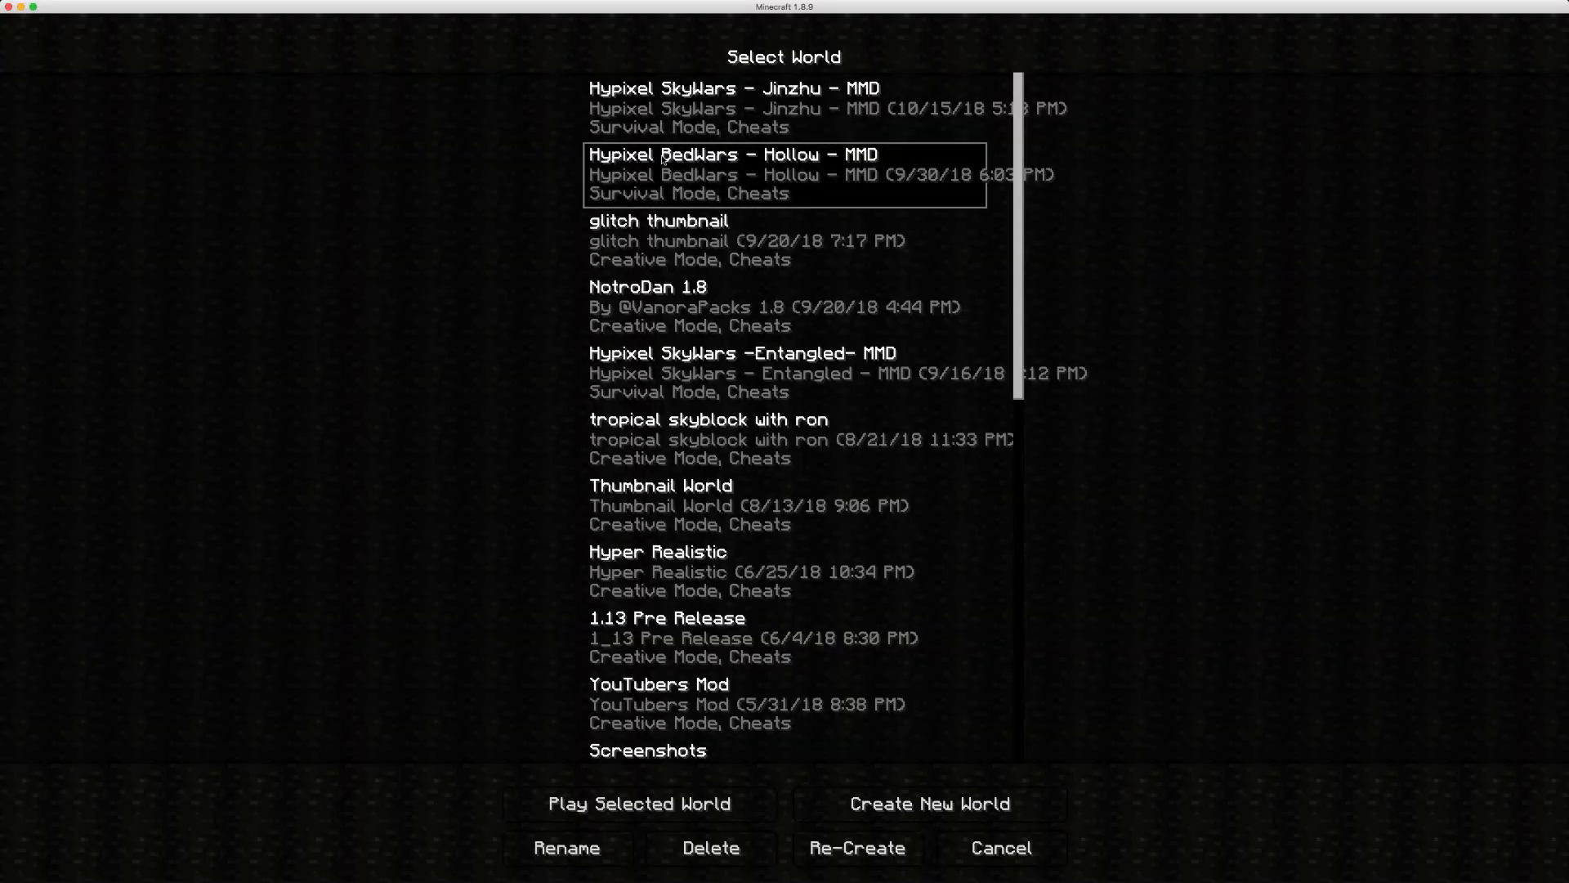
{"action": "left_click", "coordinate": [670, 117]}
{"action": "left_click", "coordinate": [680, 173]}
{"action": "left_click", "coordinate": [689, 106]}
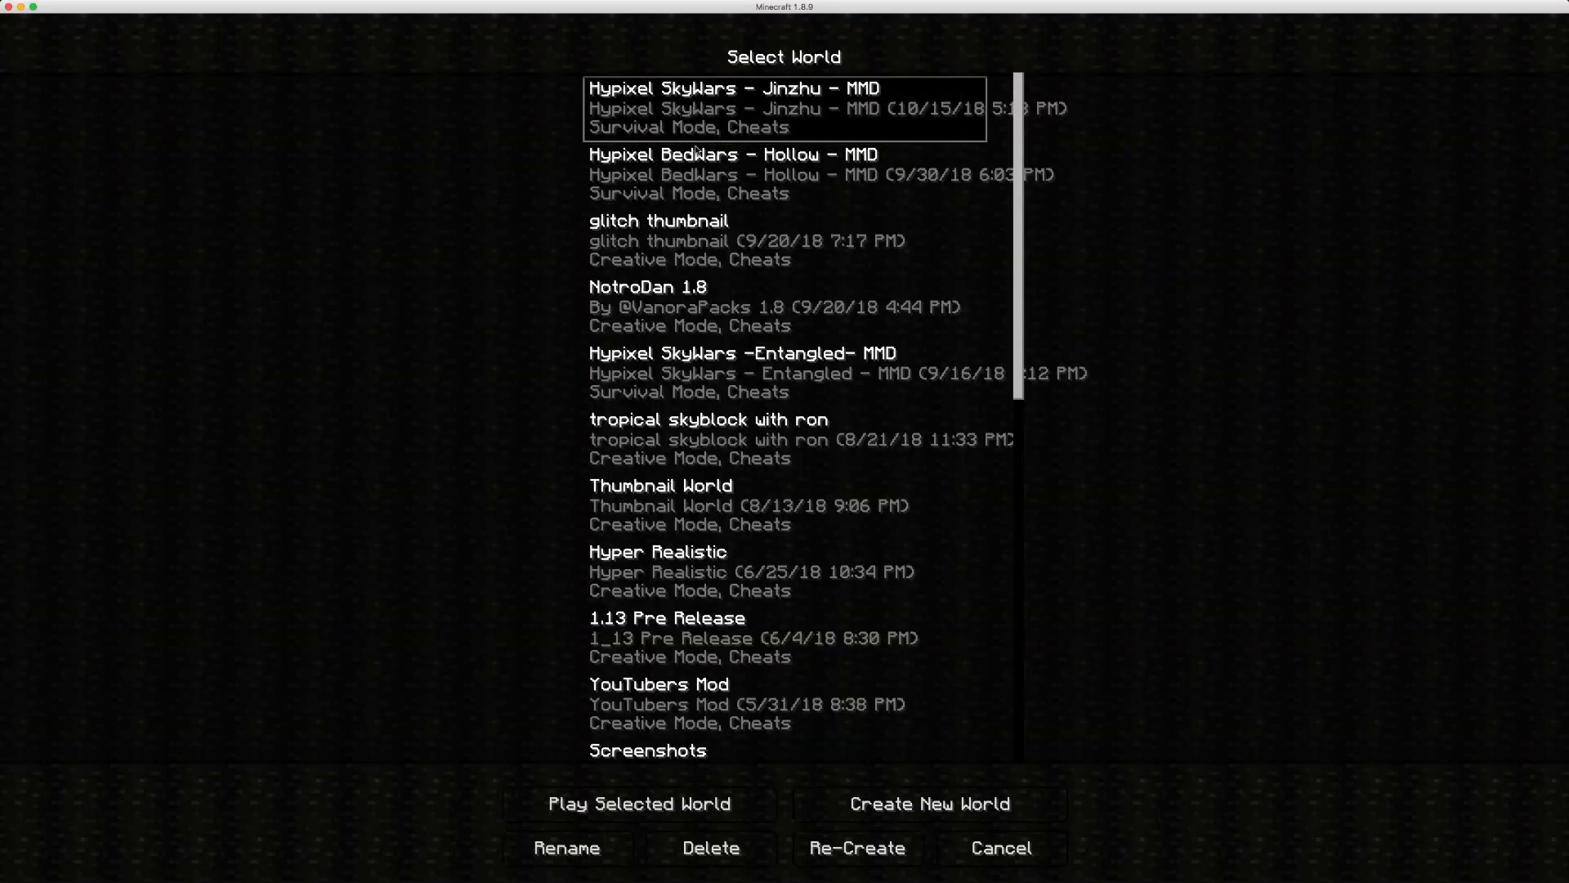
{"action": "left_click", "coordinate": [701, 361]}
{"action": "scroll", "coordinate": [701, 360], "scroll_direction": "down", "scroll_amount": 3}
{"action": "scroll", "coordinate": [711, 471], "scroll_direction": "up", "scroll_amount": 3}
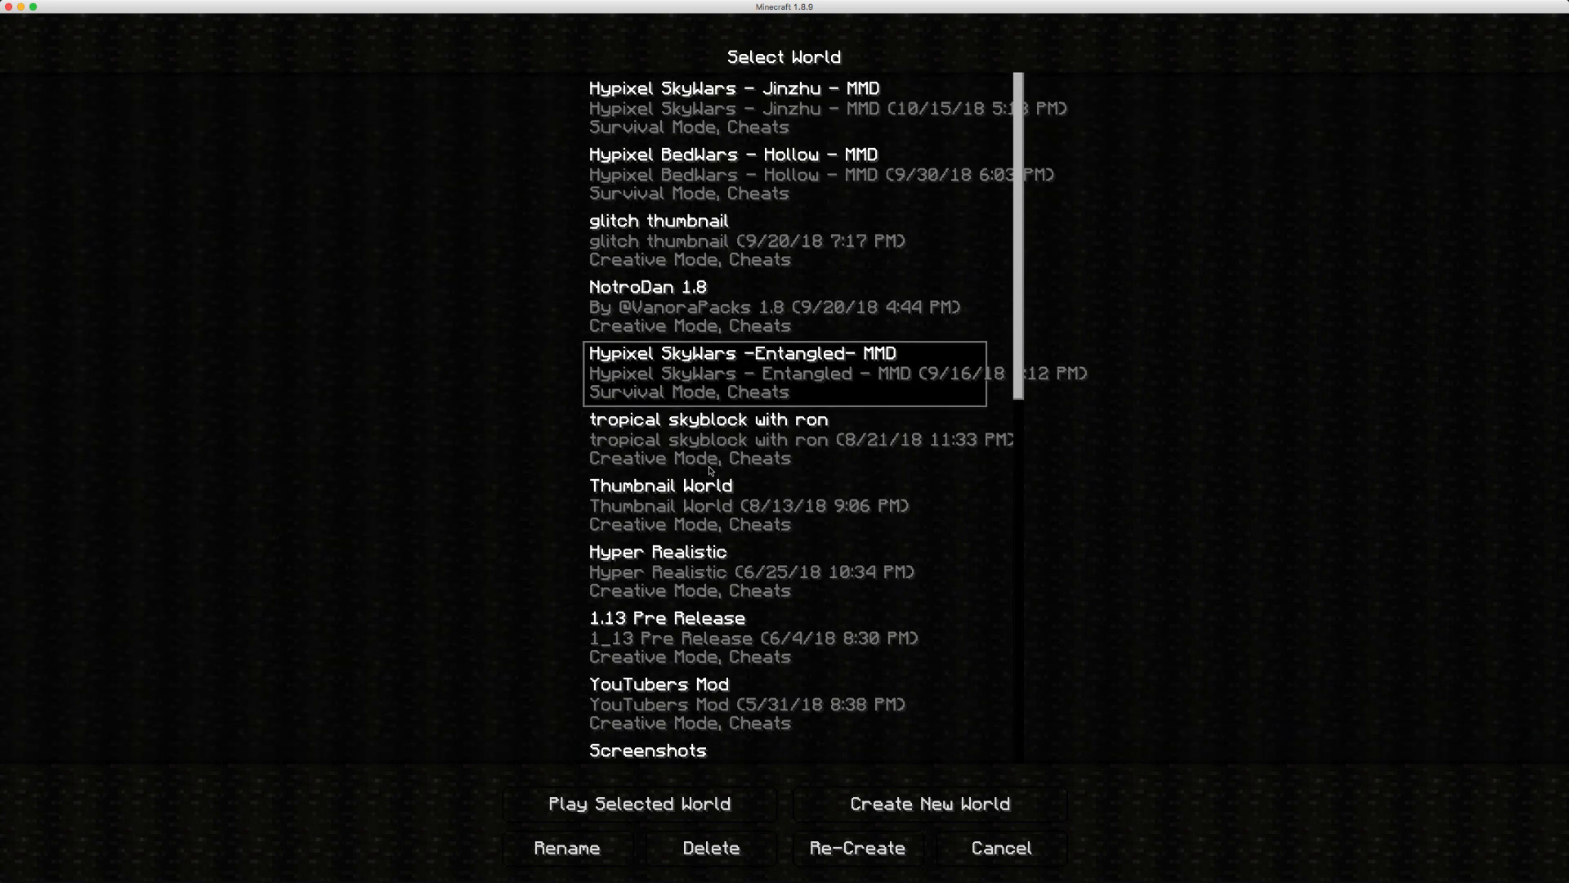
- Load the saved world Hypixel SkyWars -Entangled- MMD
{"action": "left_click", "coordinate": [723, 434]}
{"action": "left_click", "coordinate": [744, 360]}
{"action": "left_click", "coordinate": [745, 182]}
{"action": "left_click", "coordinate": [756, 115]}
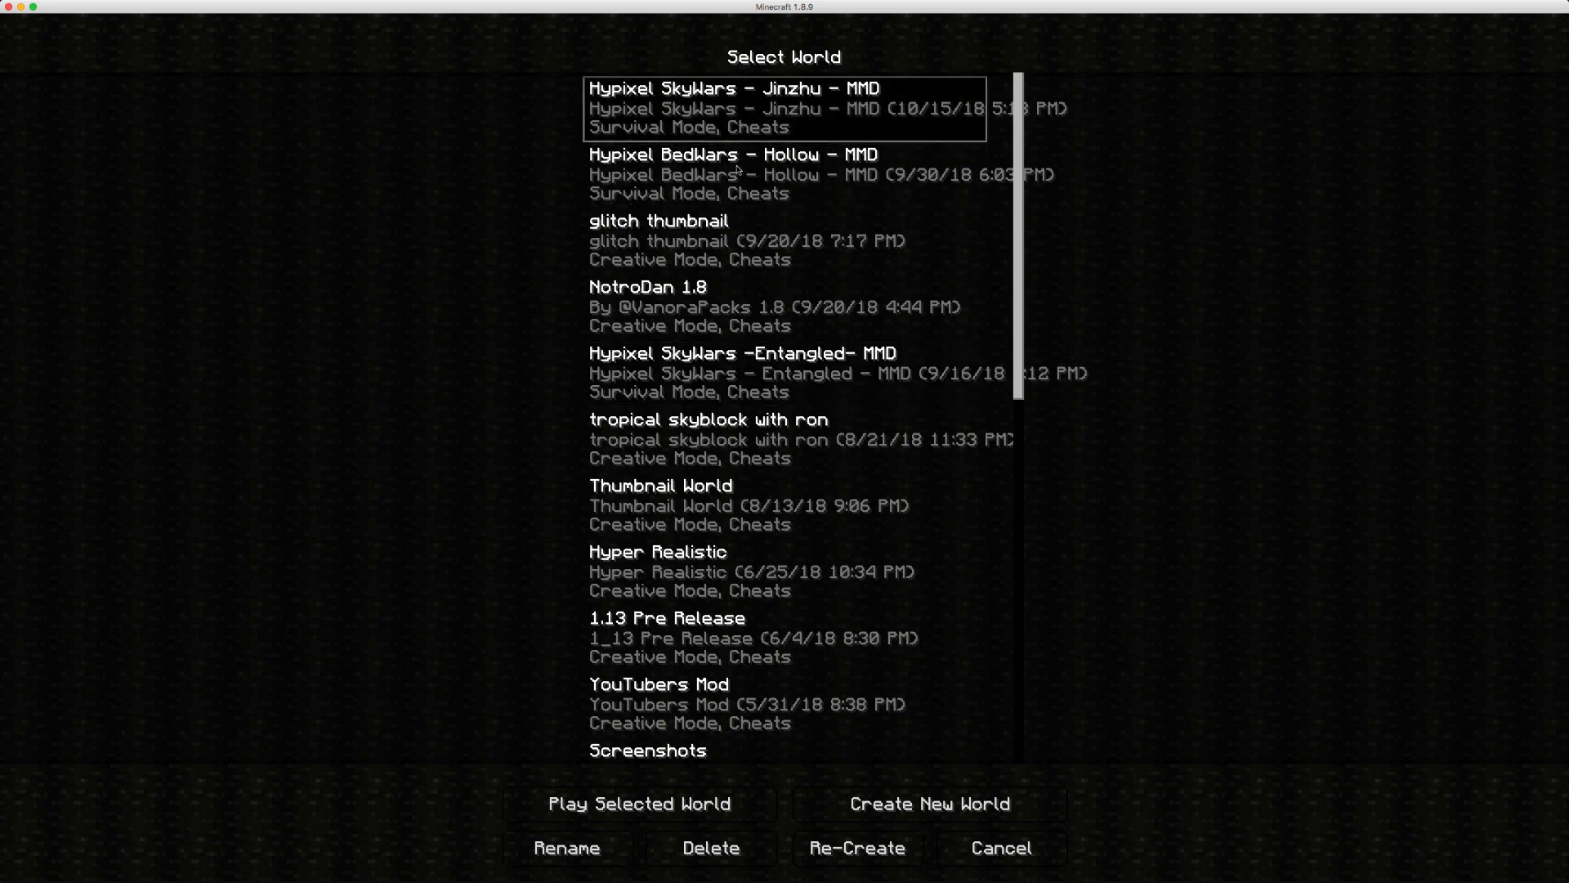
{"action": "left_click", "coordinate": [740, 165]}
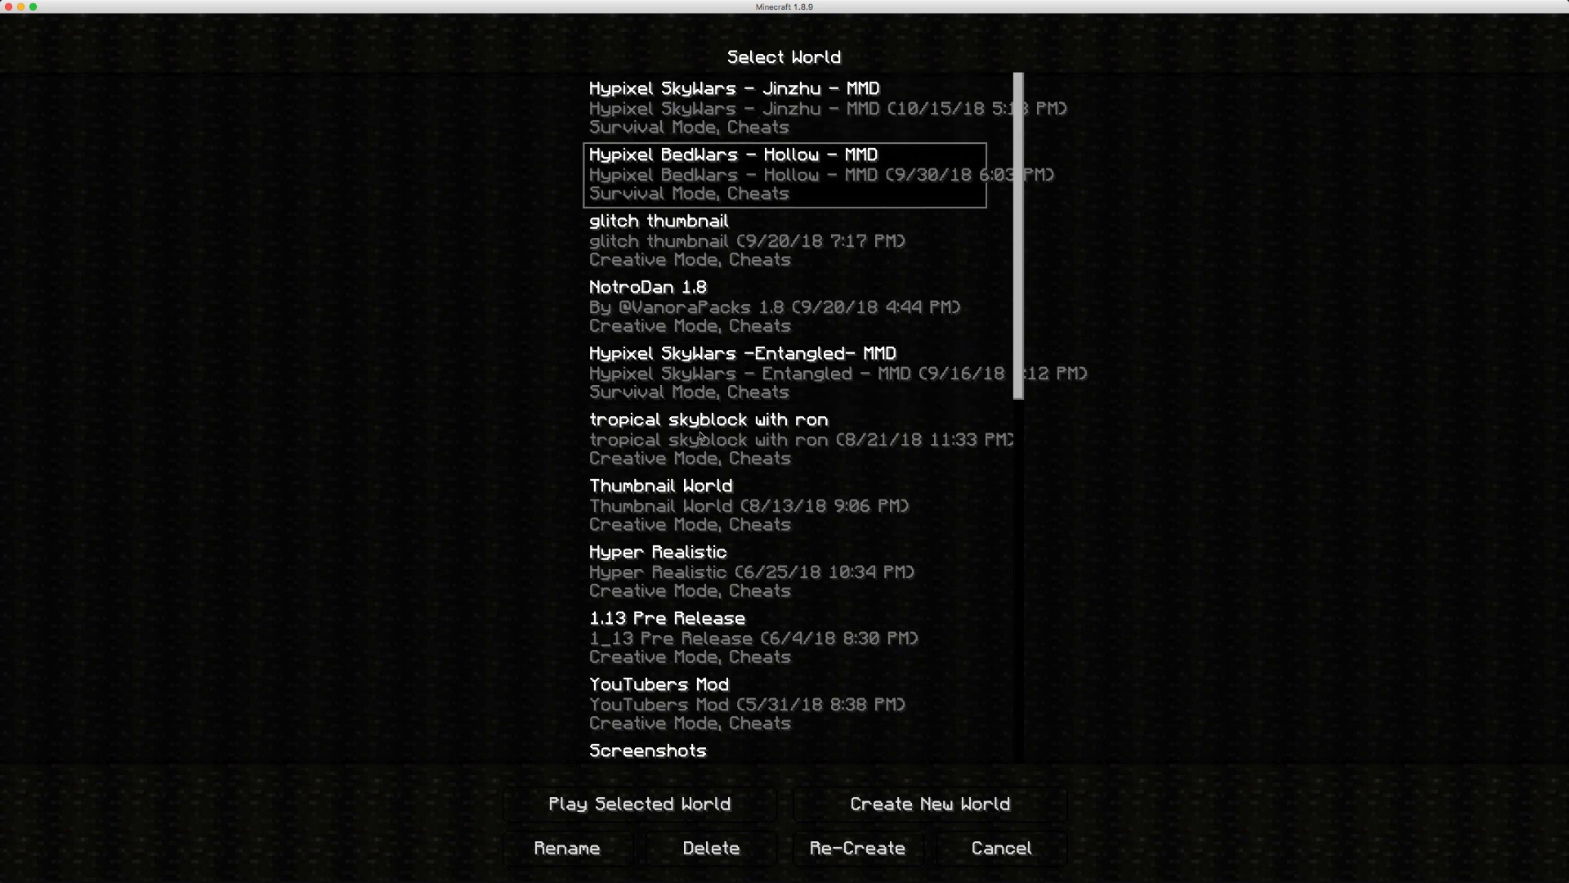
{"action": "double_click", "coordinate": [717, 373]}
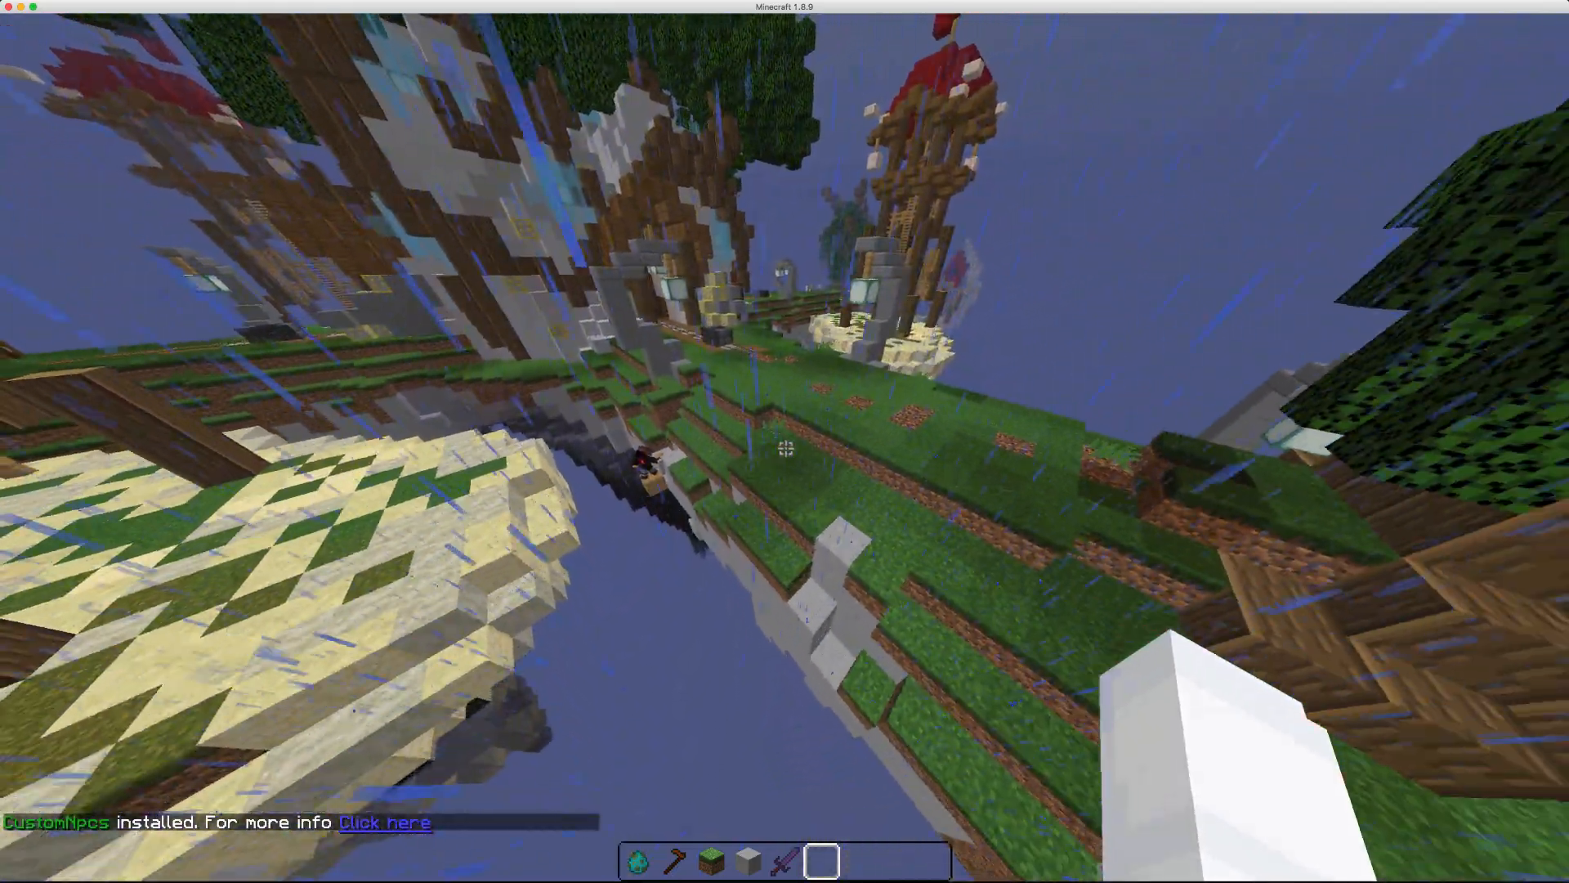
- Stop the rain in the world by running the command /toggledownfall
{"action": "key", "text": "slash"}
{"action": "type", "text": "toggle"}
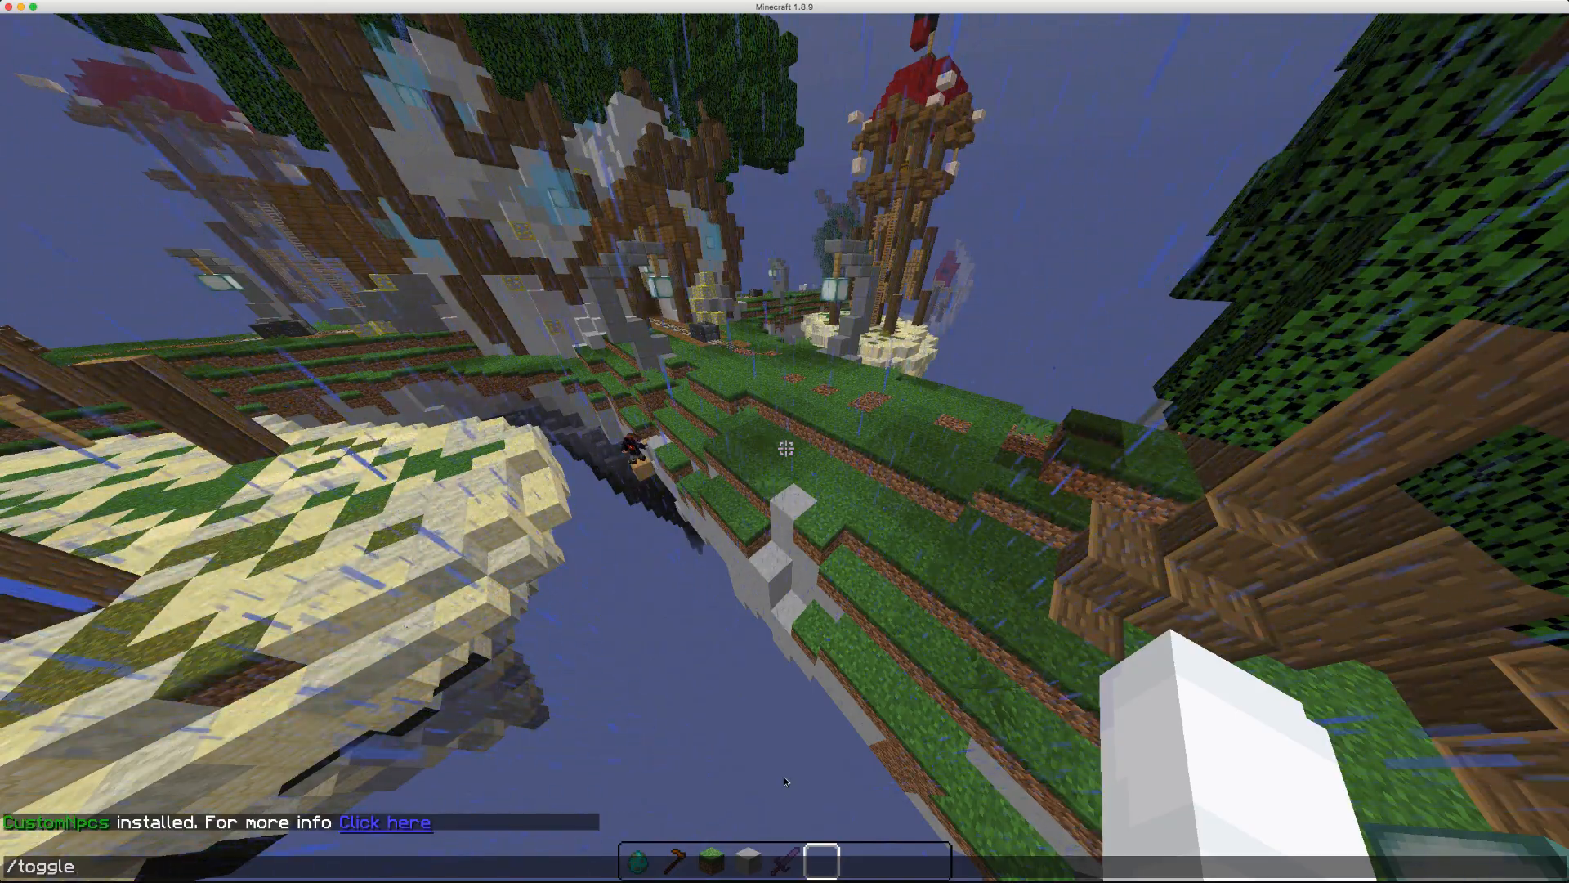
{"action": "type", "text": "downfall"}
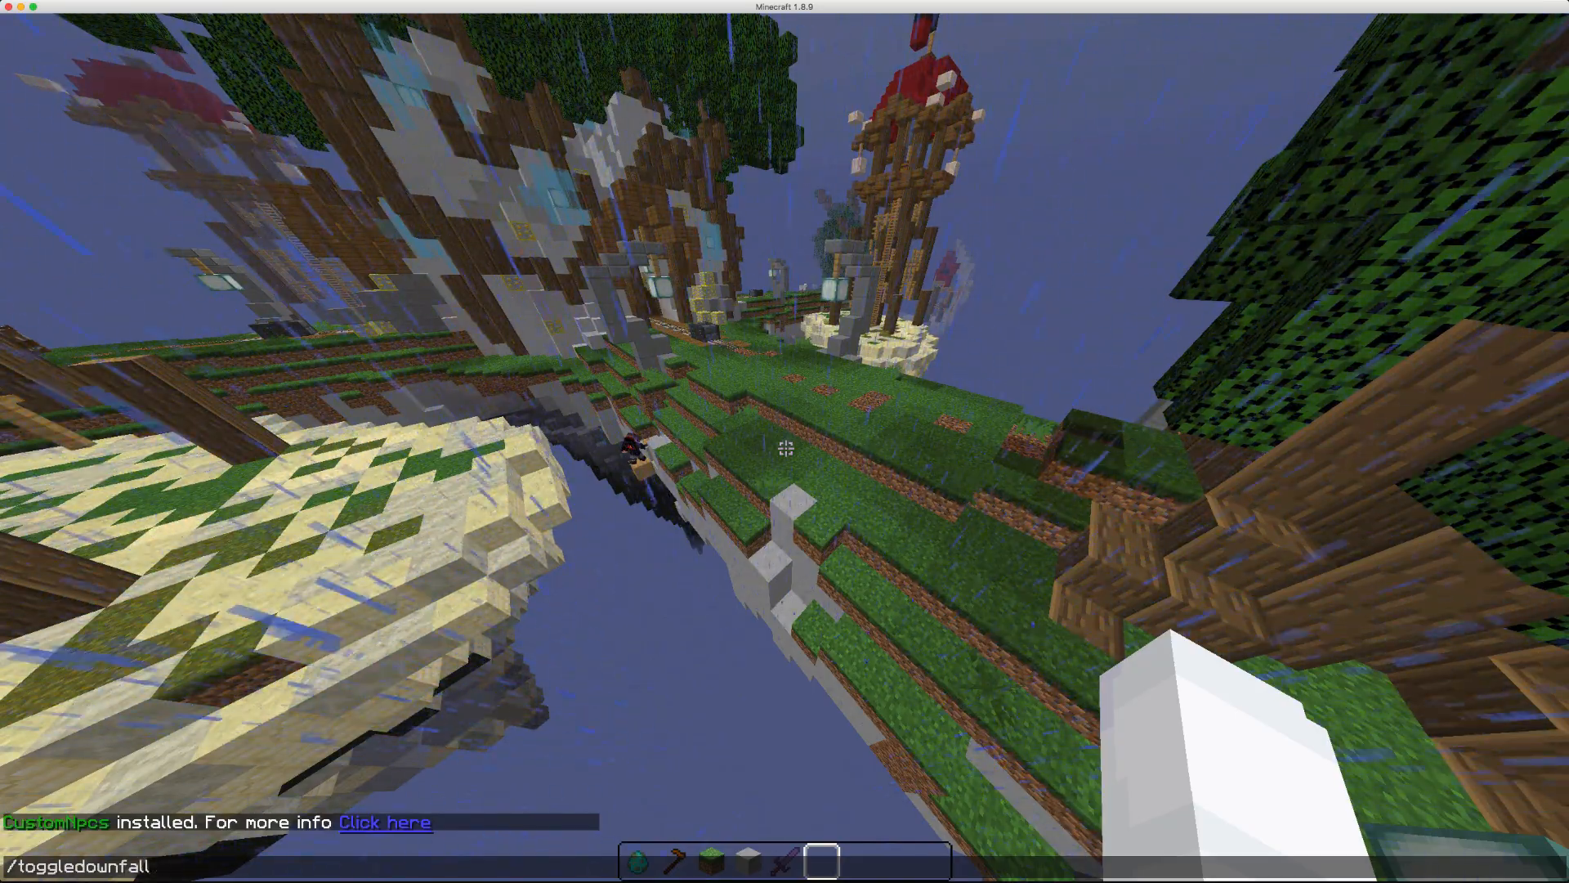
{"action": "key", "text": "Return"}
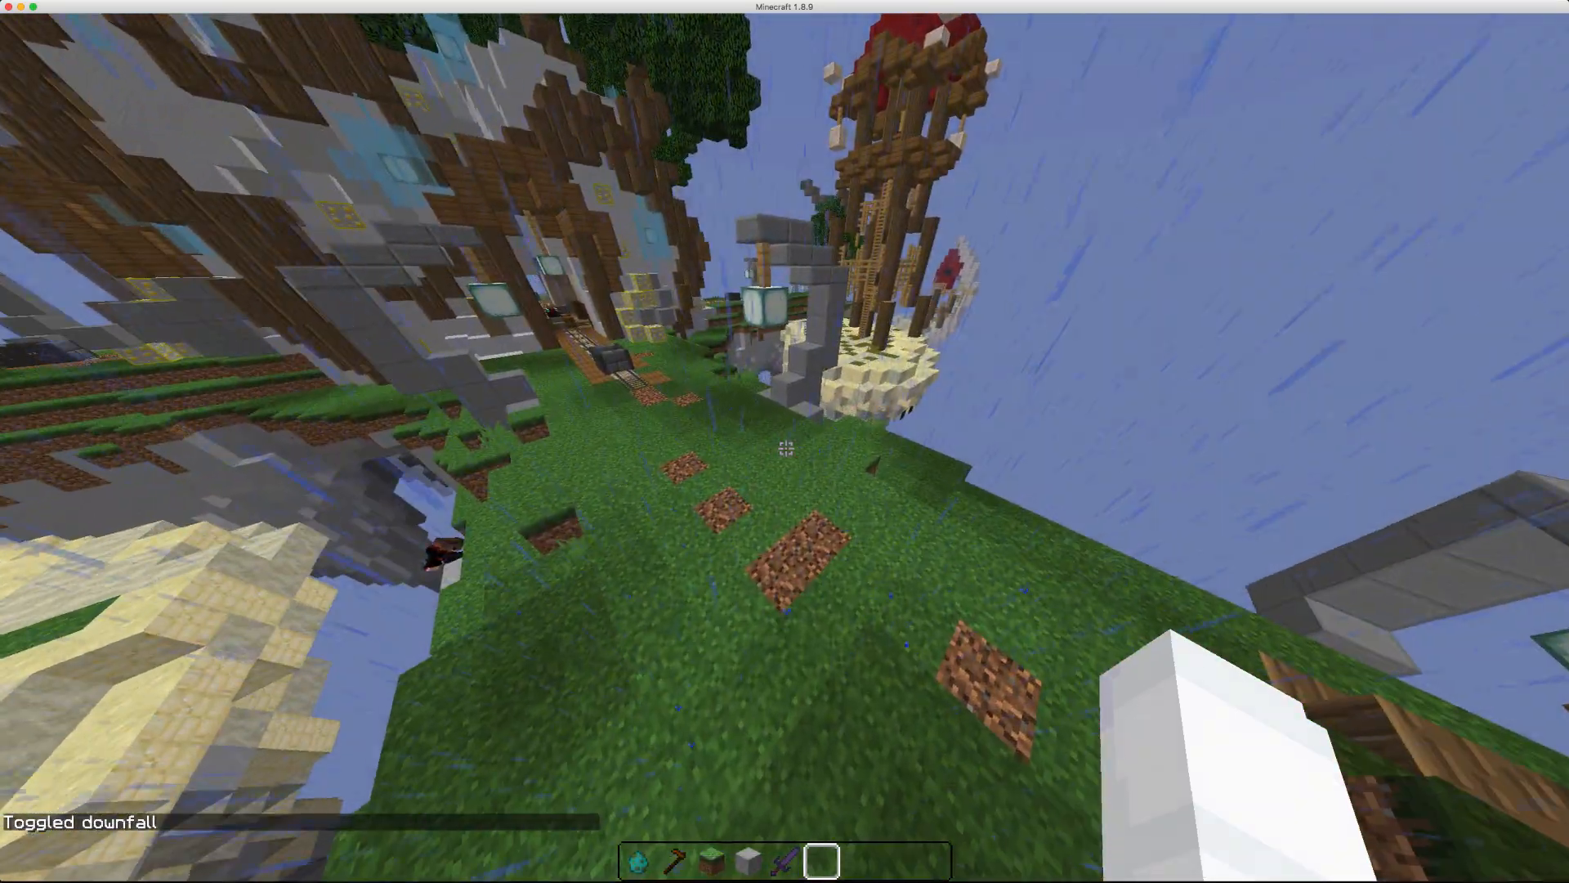
{"action": "scroll", "coordinate": [784, 441], "scroll_direction": "up", "scroll_amount": 2}
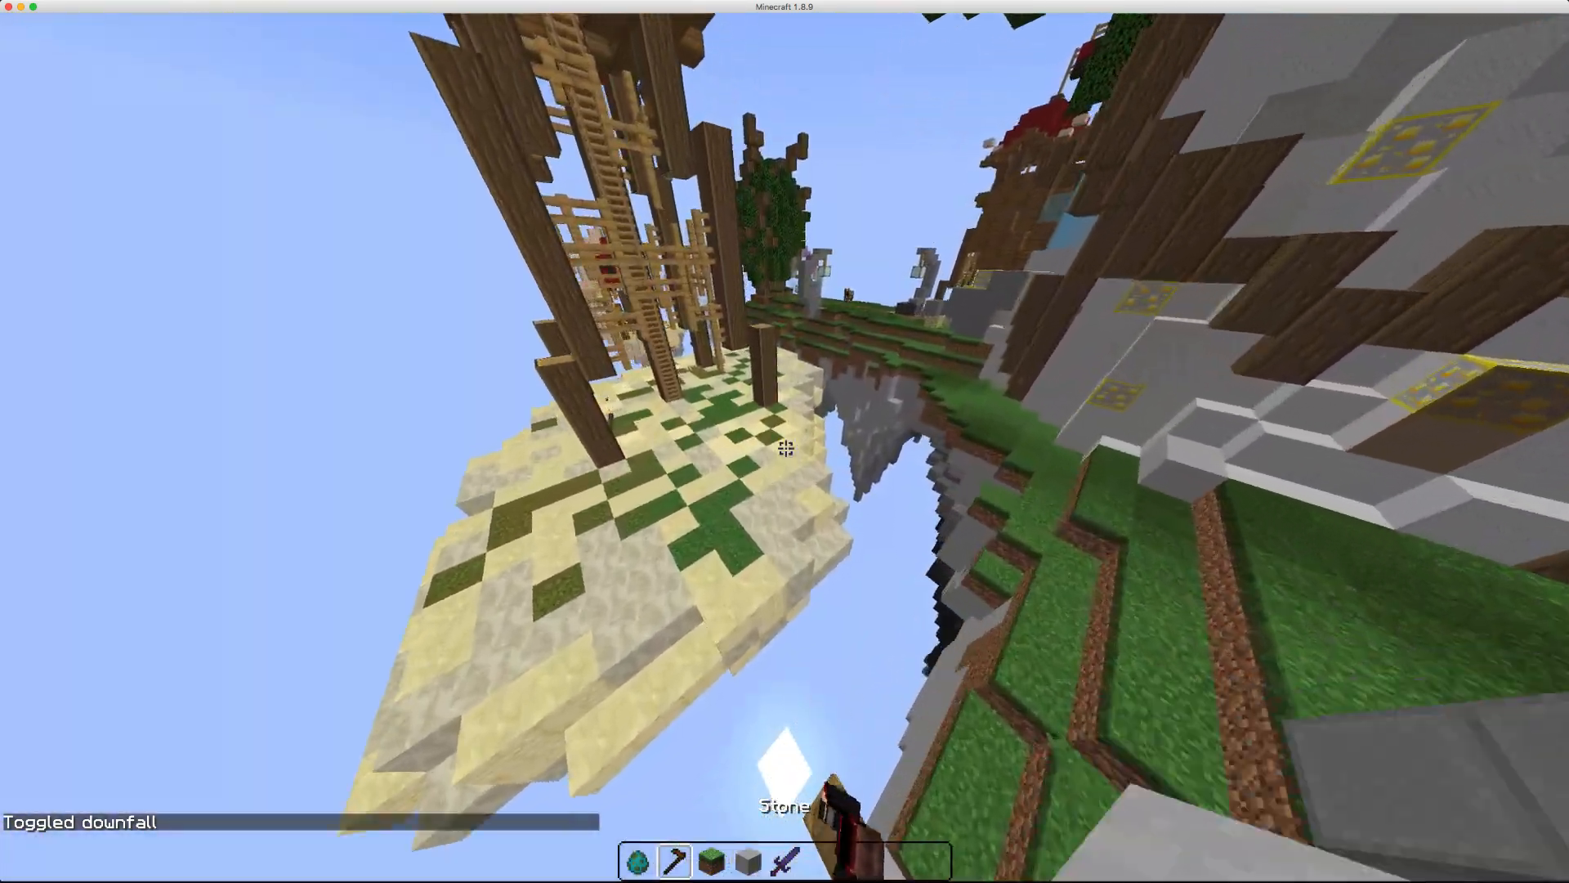
{"action": "scroll", "coordinate": [784, 441], "scroll_direction": "down", "scroll_amount": 1}
{"action": "scroll", "coordinate": [784, 441], "scroll_direction": "up", "scroll_amount": 1}
{"action": "scroll", "coordinate": [784, 441], "scroll_direction": "down", "scroll_amount": 1}
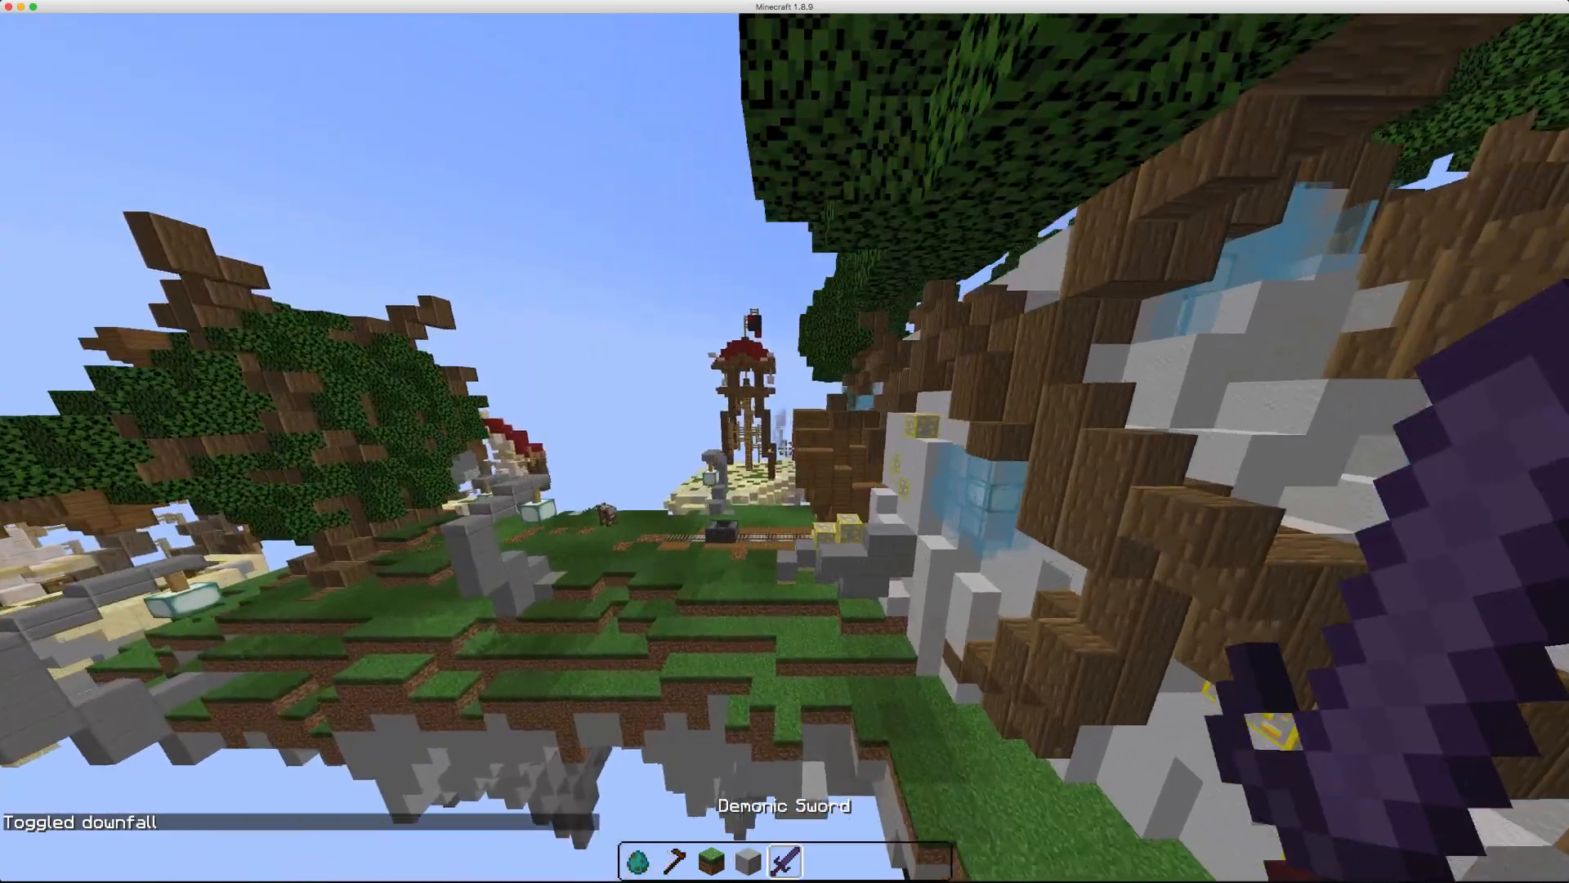
{"action": "scroll", "coordinate": [785, 441], "scroll_direction": "down", "scroll_amount": 1}
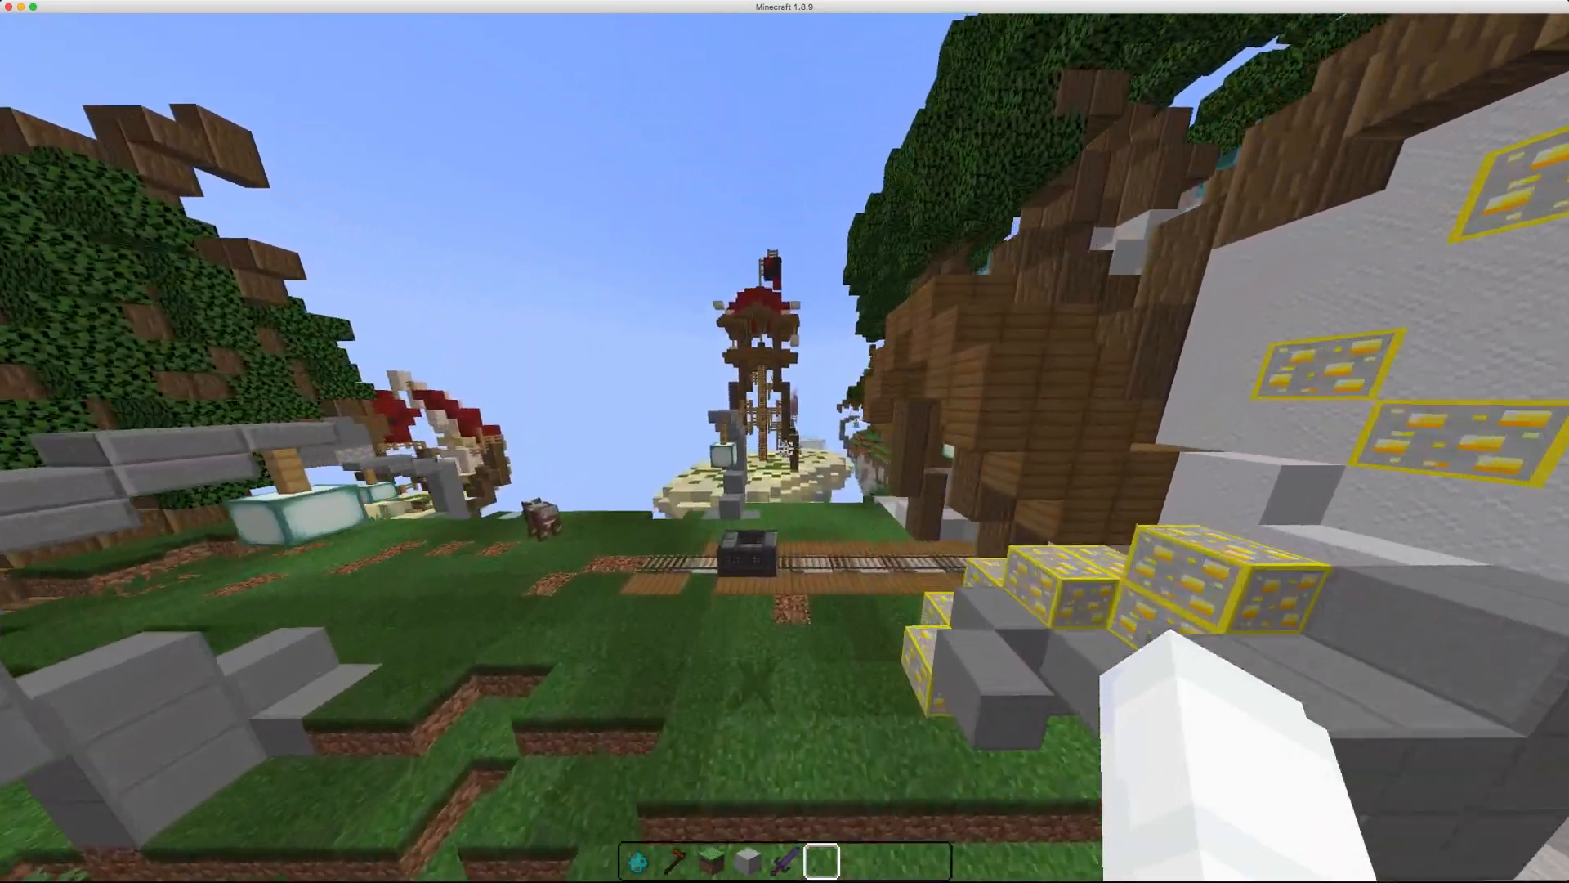
{"action": "scroll", "coordinate": [784, 441], "scroll_direction": "up", "scroll_amount": 1}
{"action": "scroll", "coordinate": [785, 441], "scroll_direction": "down", "scroll_amount": 1}
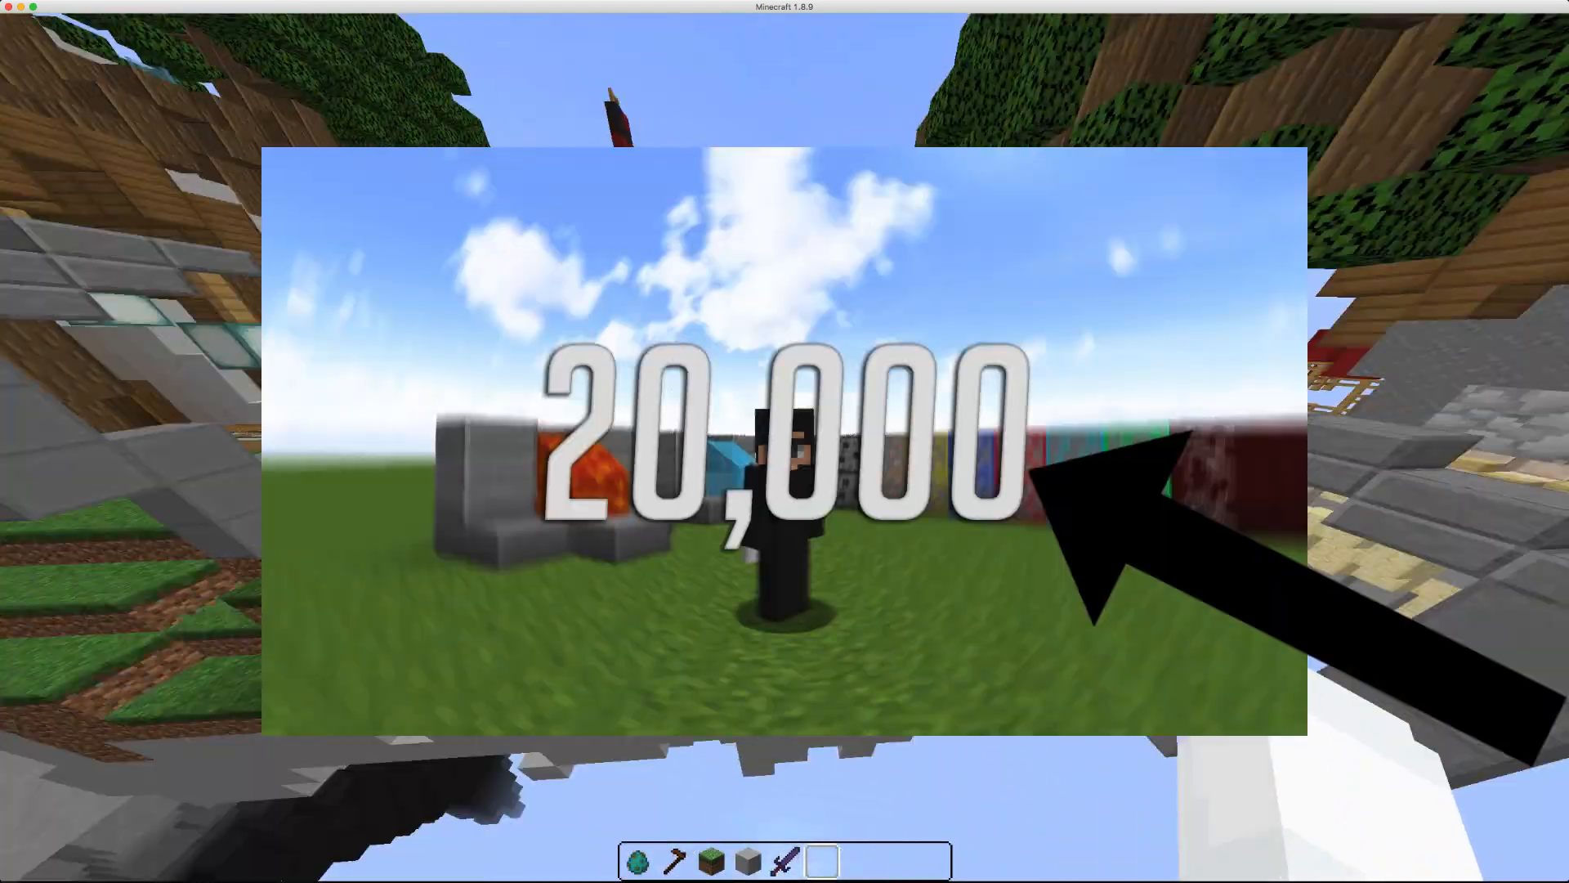
- Check which resource packs are selected in the game options and return to the world
{"action": "key", "text": "Escape"}
{"action": "left_click", "coordinate": [690, 395]}
{"action": "left_click", "coordinate": [637, 387]}
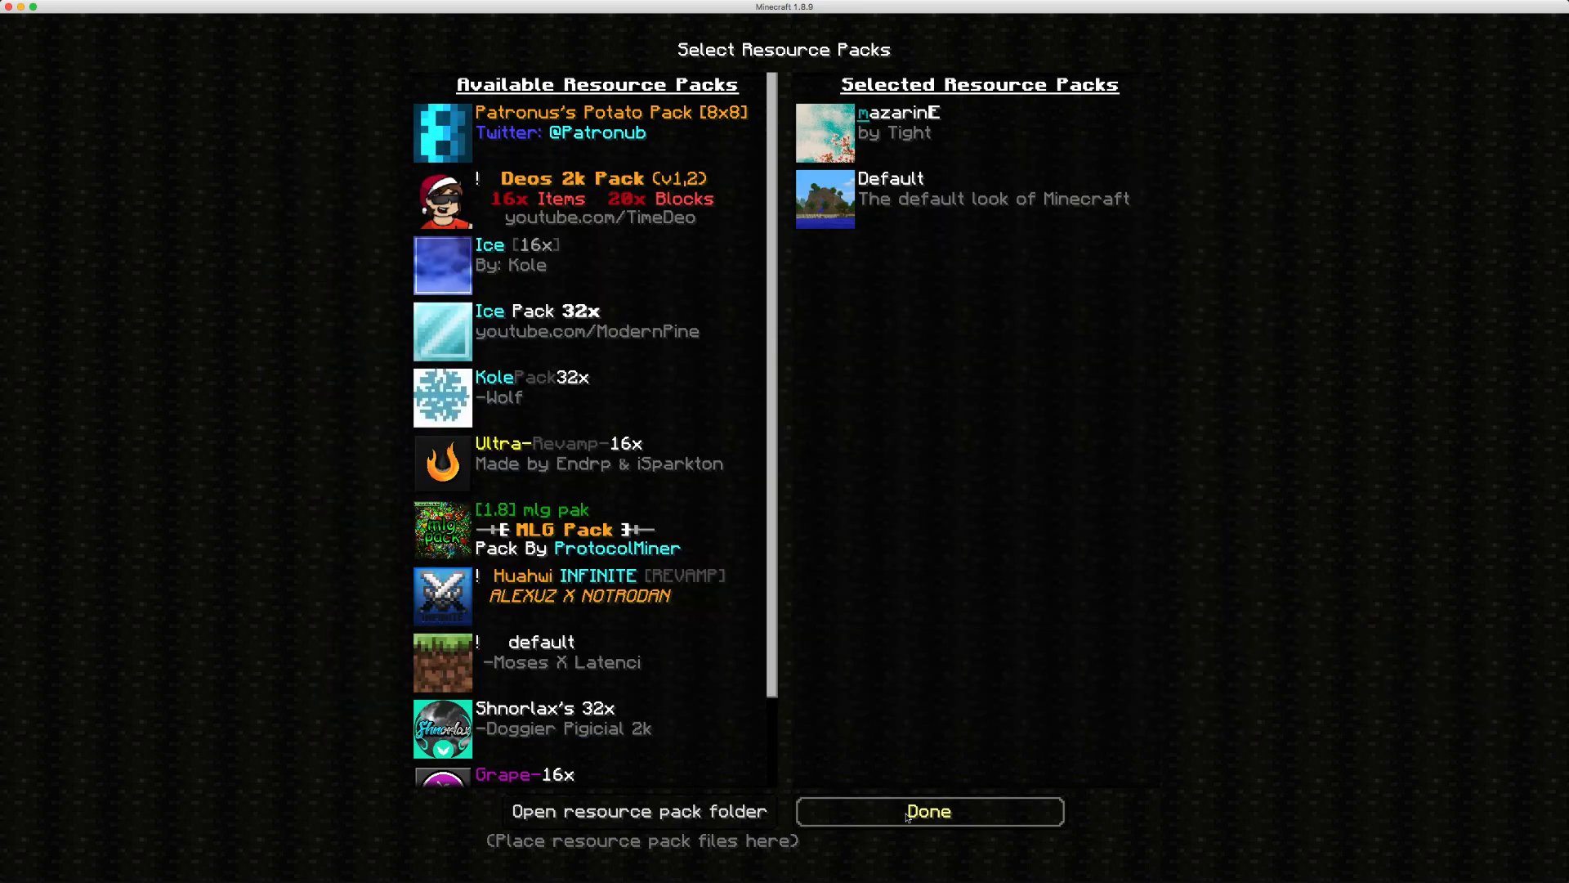
{"action": "left_click", "coordinate": [885, 804]}
{"action": "key", "text": "Escape"}
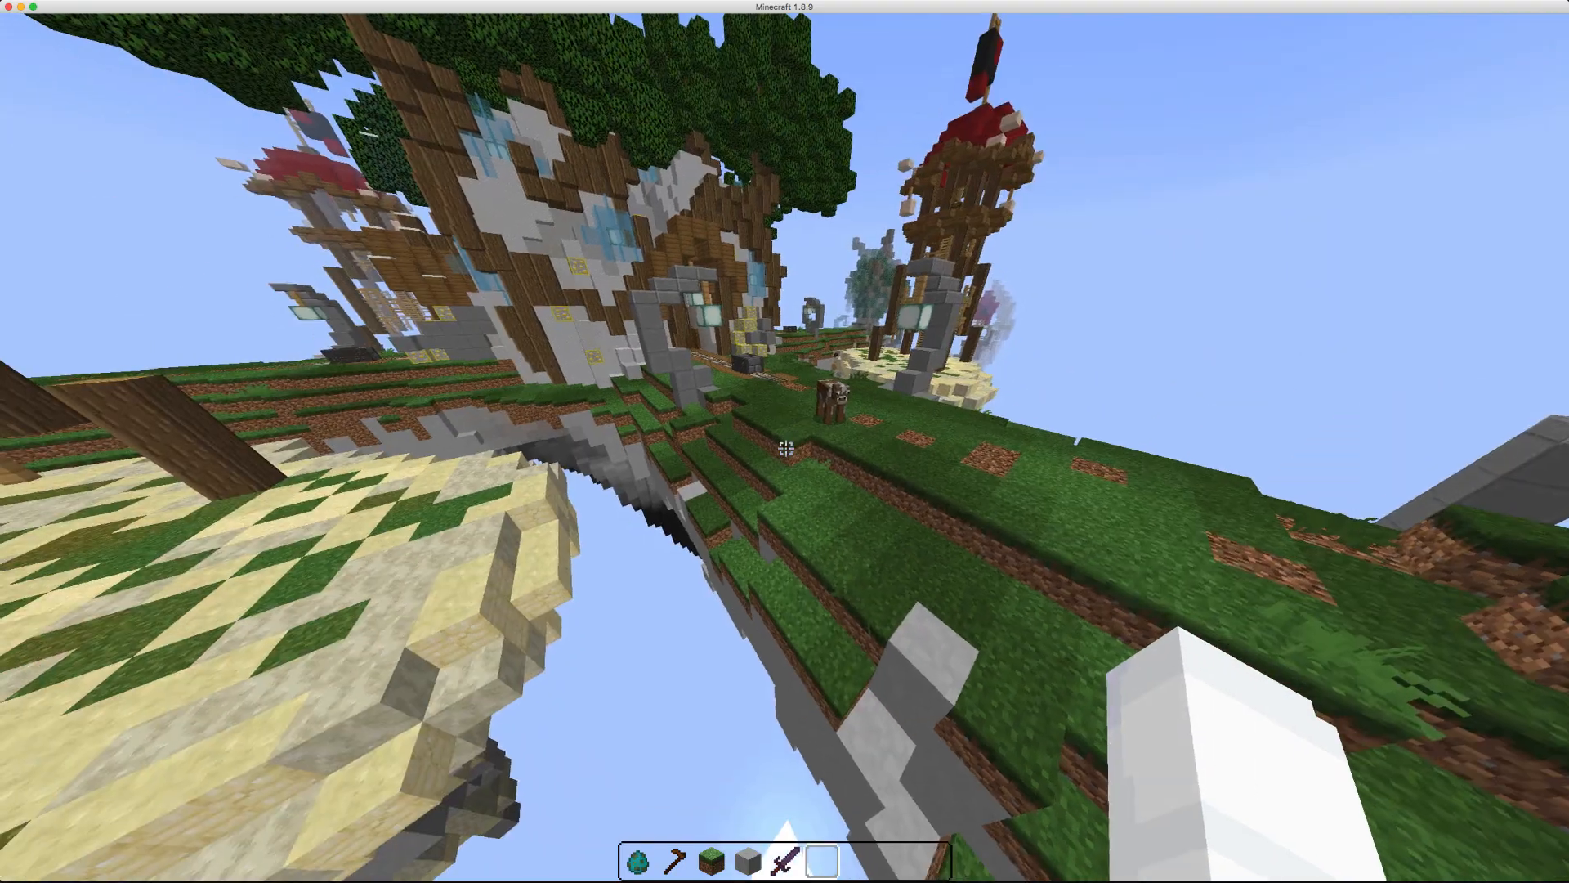
- Clear every item from the creative inventory and hotbar at once
{"action": "key", "text": "1"}
{"action": "key", "text": "3"}
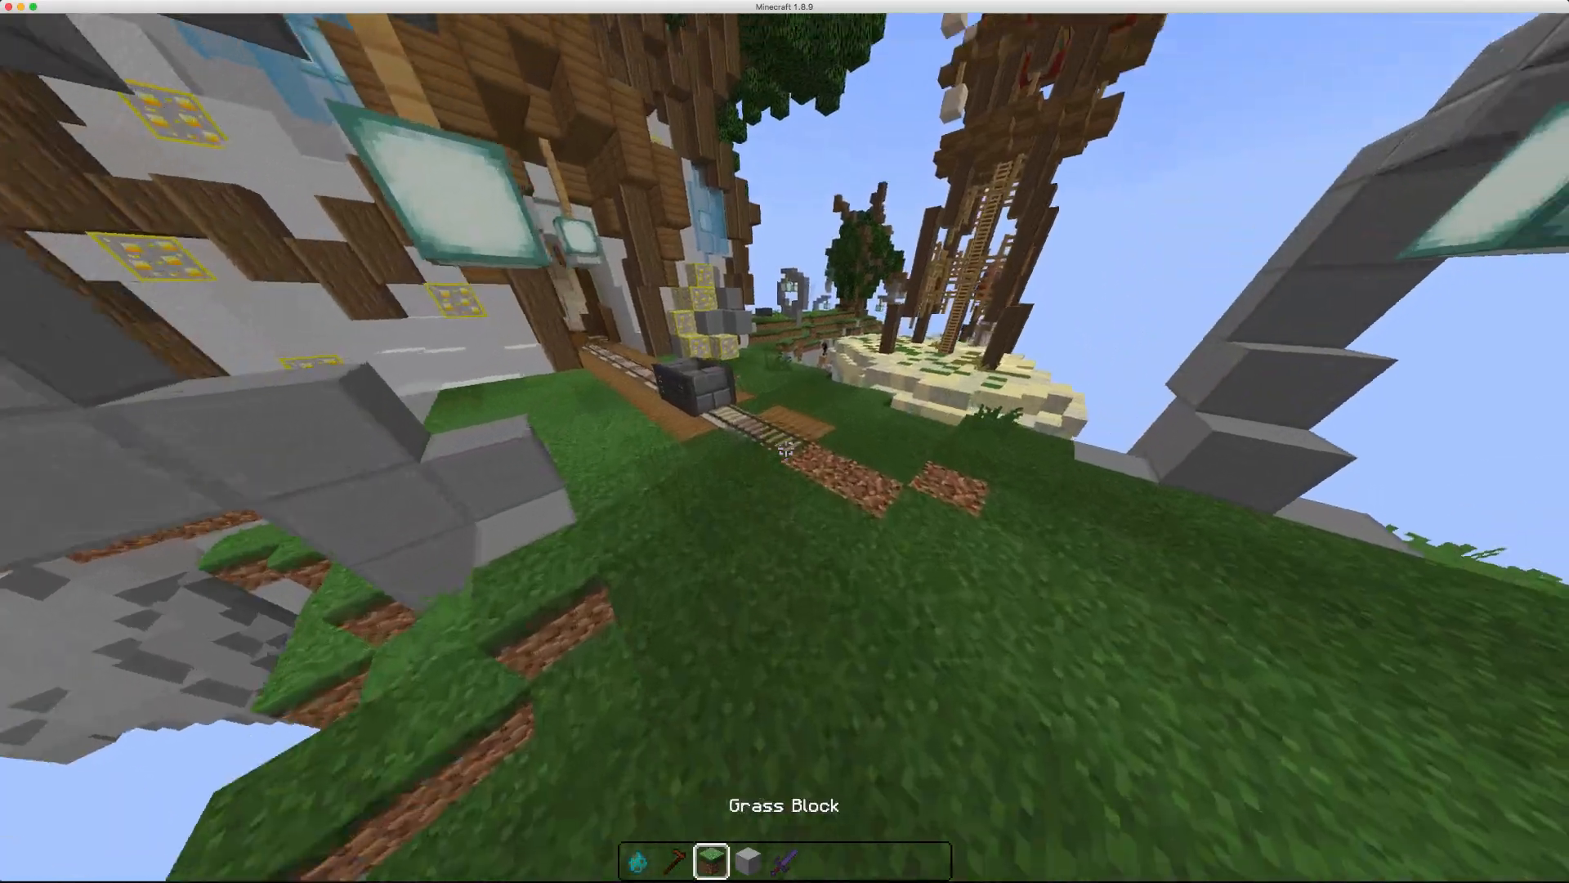
{"action": "key", "text": "e"}
{"action": "left_click", "coordinate": [937, 594]}
{"action": "left_click", "coordinate": [938, 543], "text": "shift"}
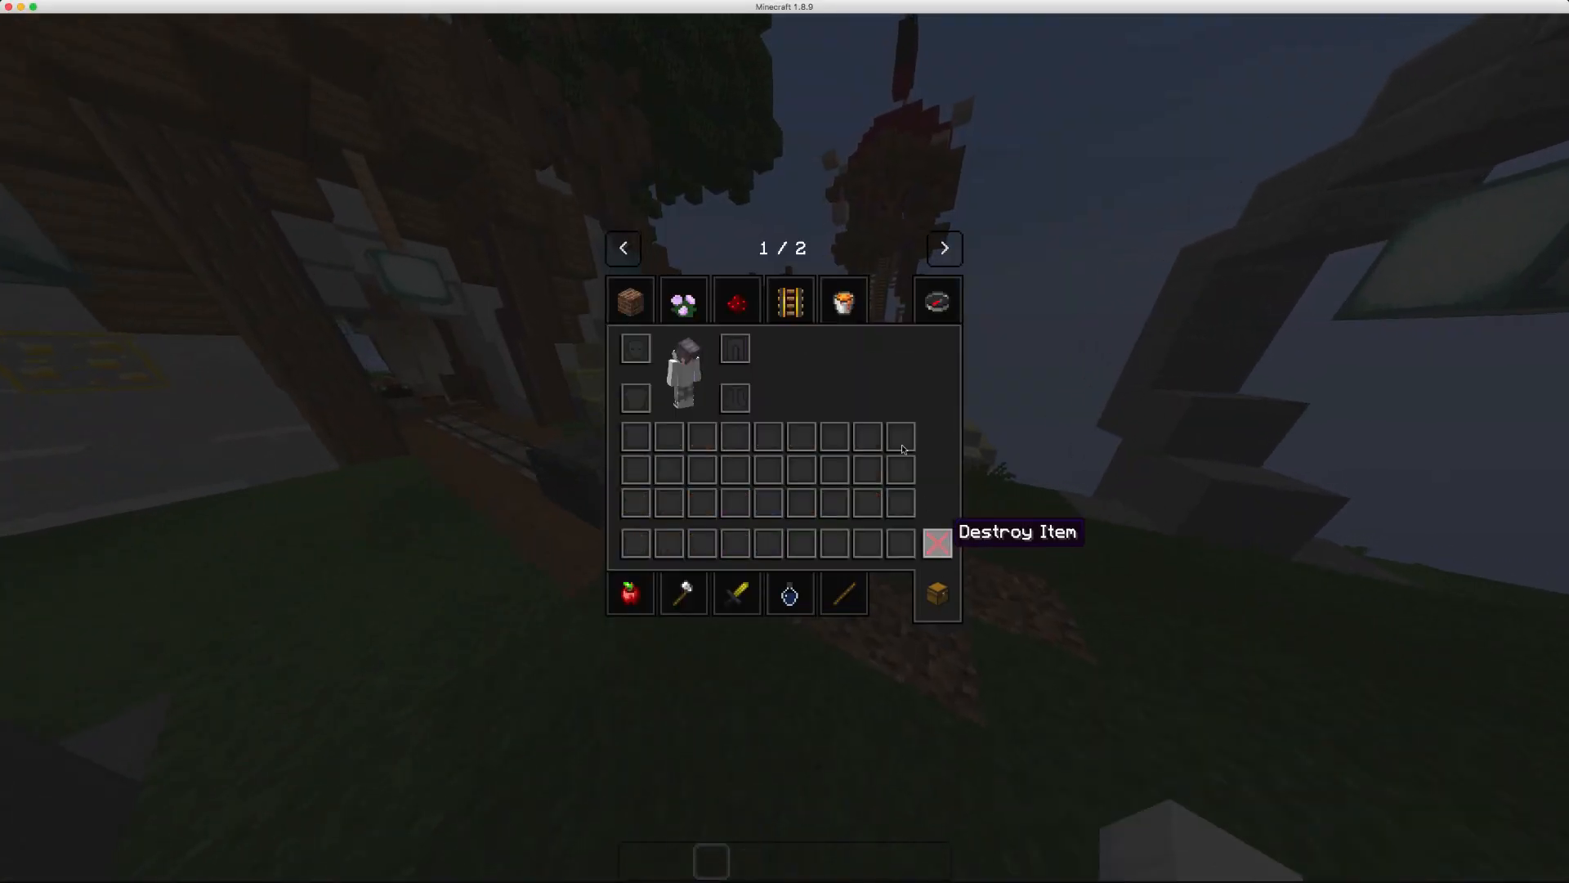
- Search the creative items for "npc", put the Npc Wand in the first hotbar slot and return to the world
{"action": "left_click", "coordinate": [937, 302]}
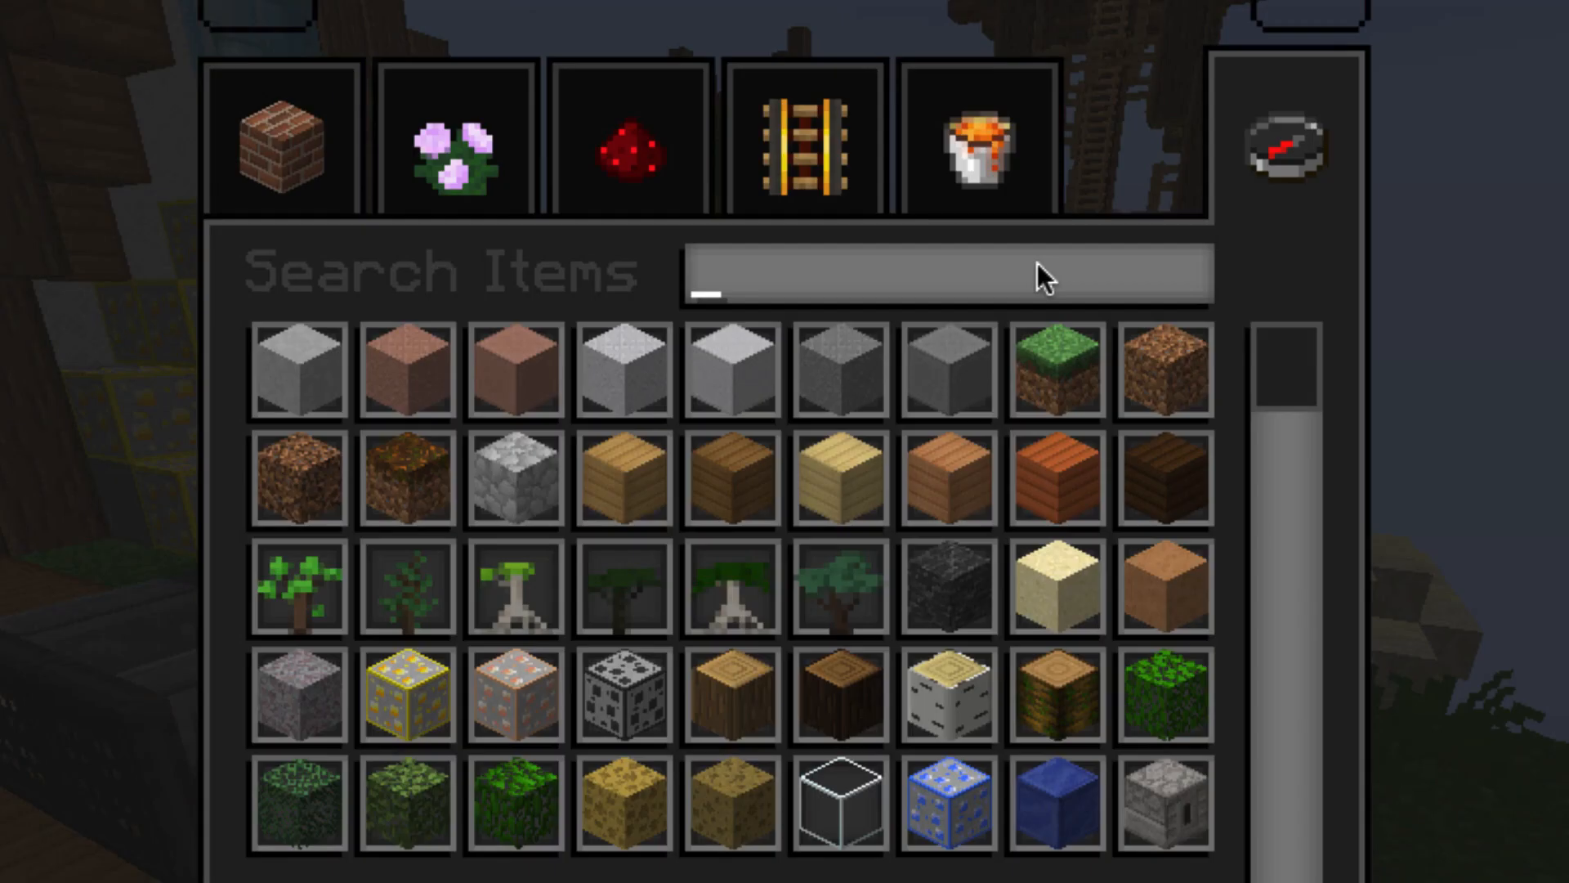
{"action": "type", "text": "n"}
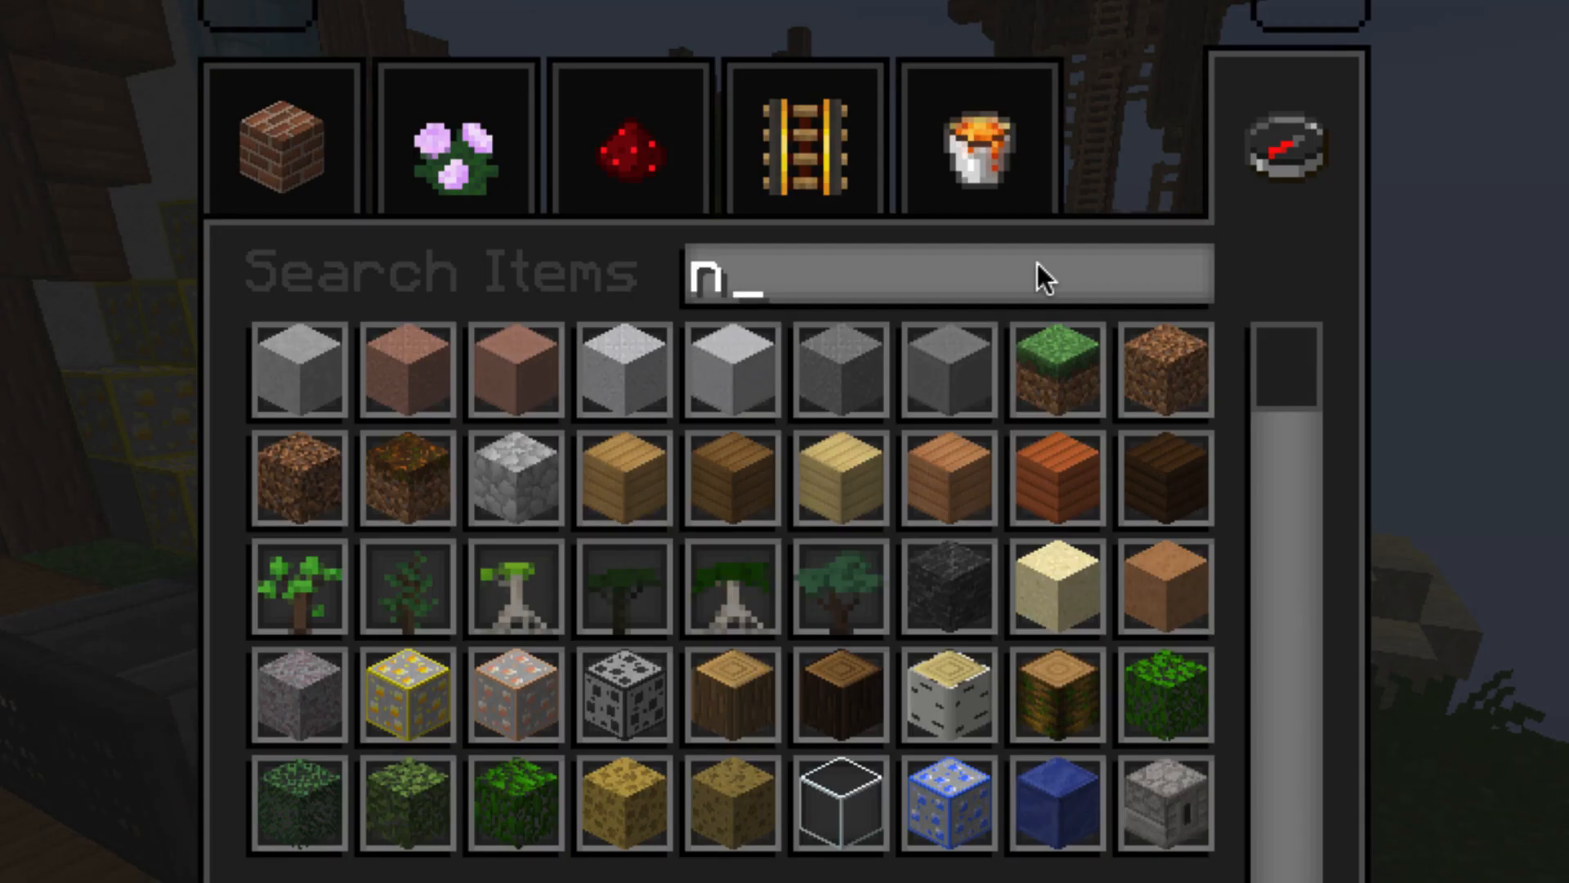
{"action": "type", "text": "pc"}
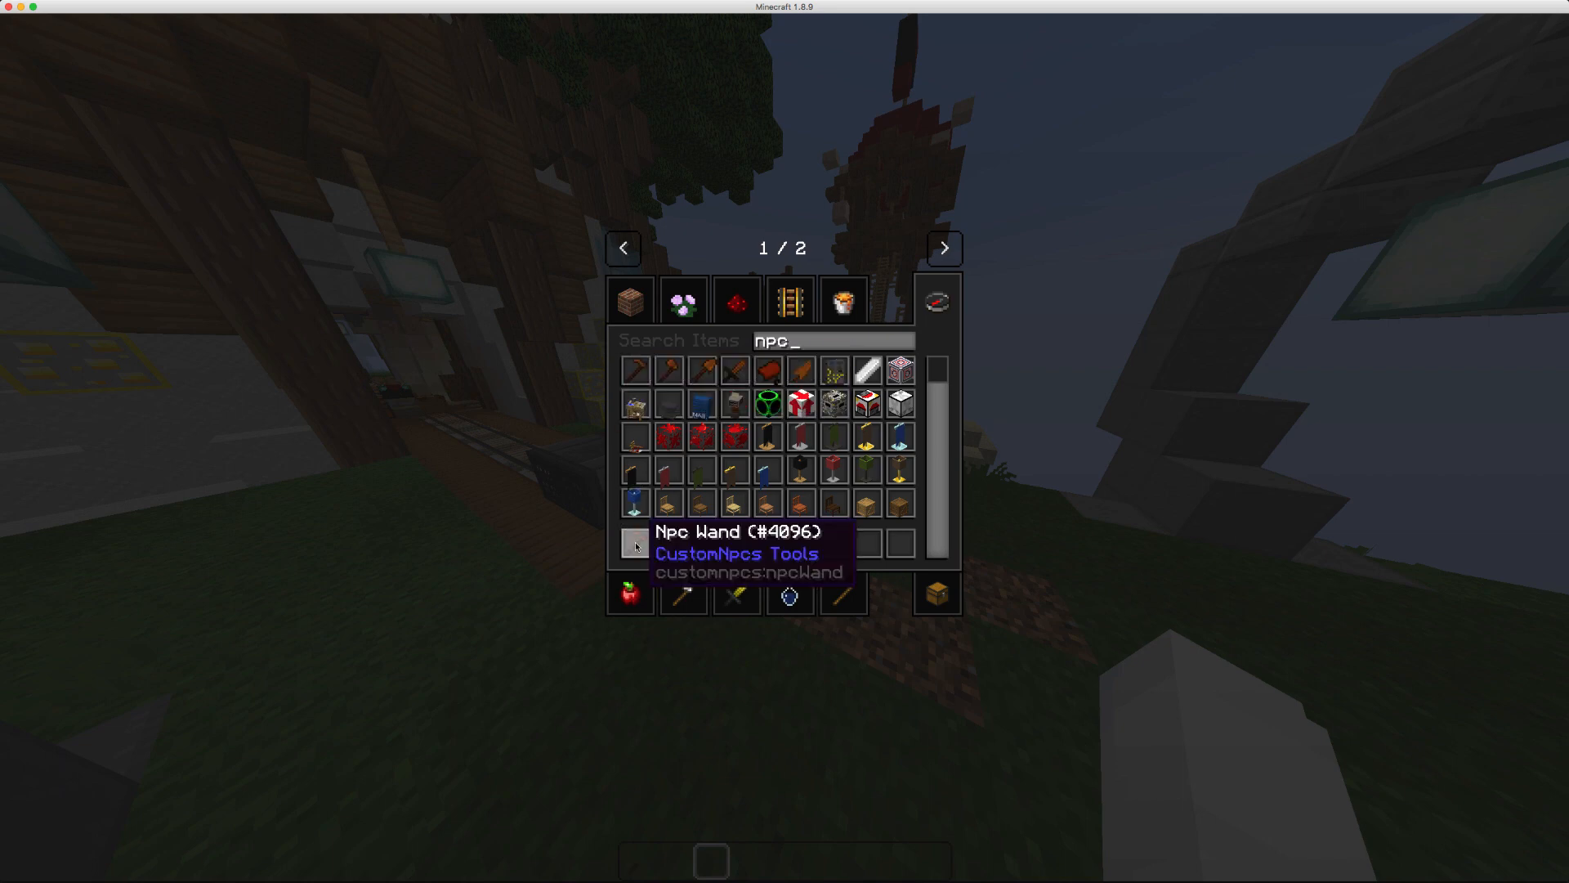
{"action": "type", "text": "e"}
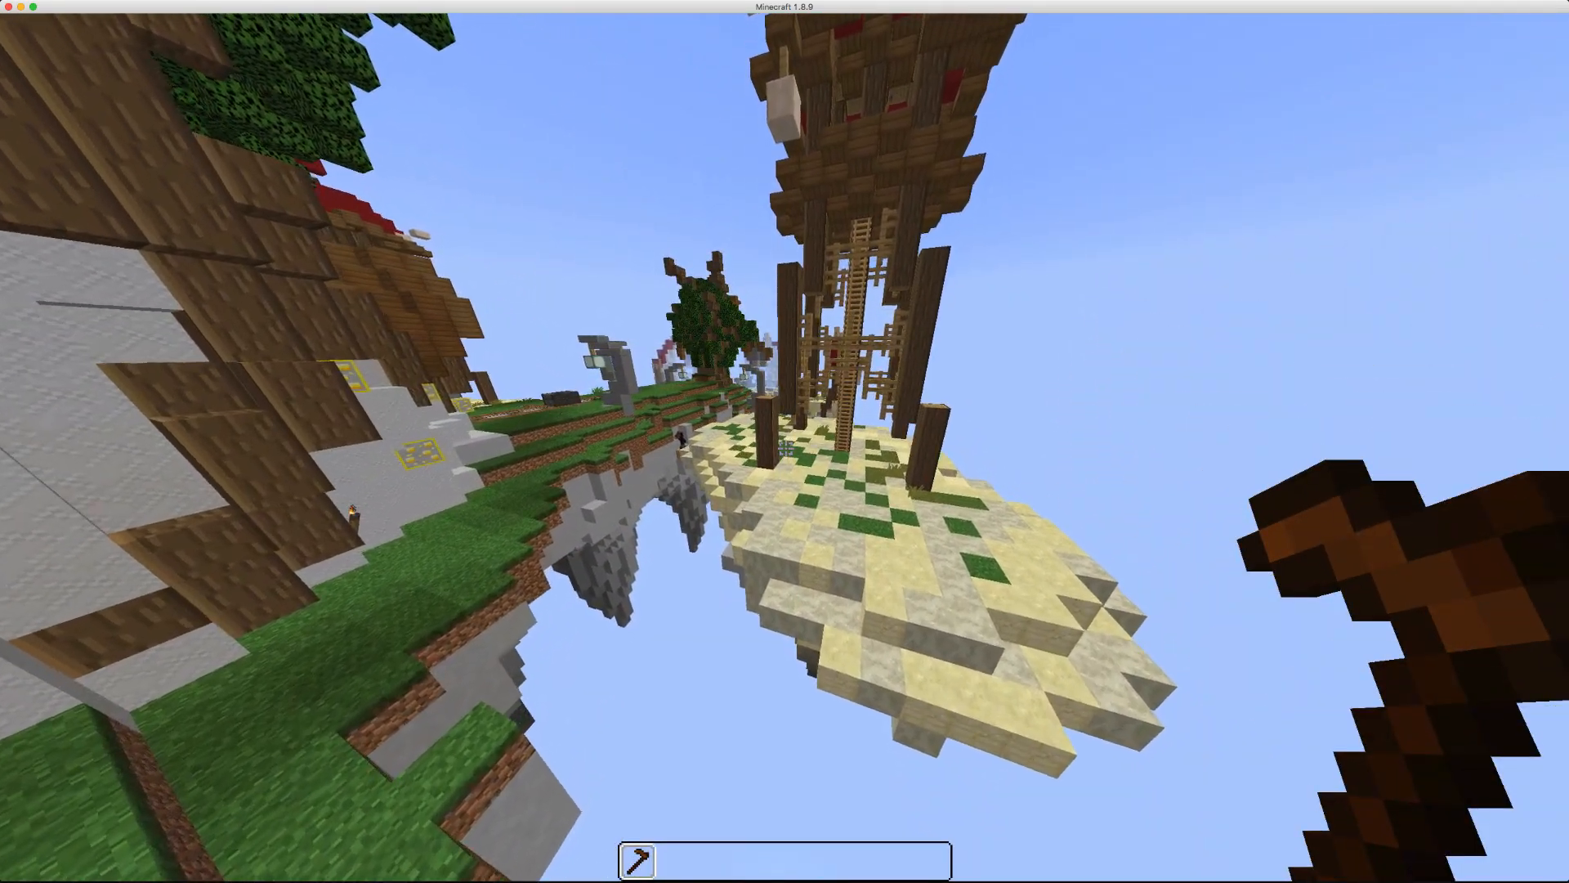
- Fly to the grass path, place an NPC there with the Npc Wand, and close its settings
{"action": "type", "text": "w"}
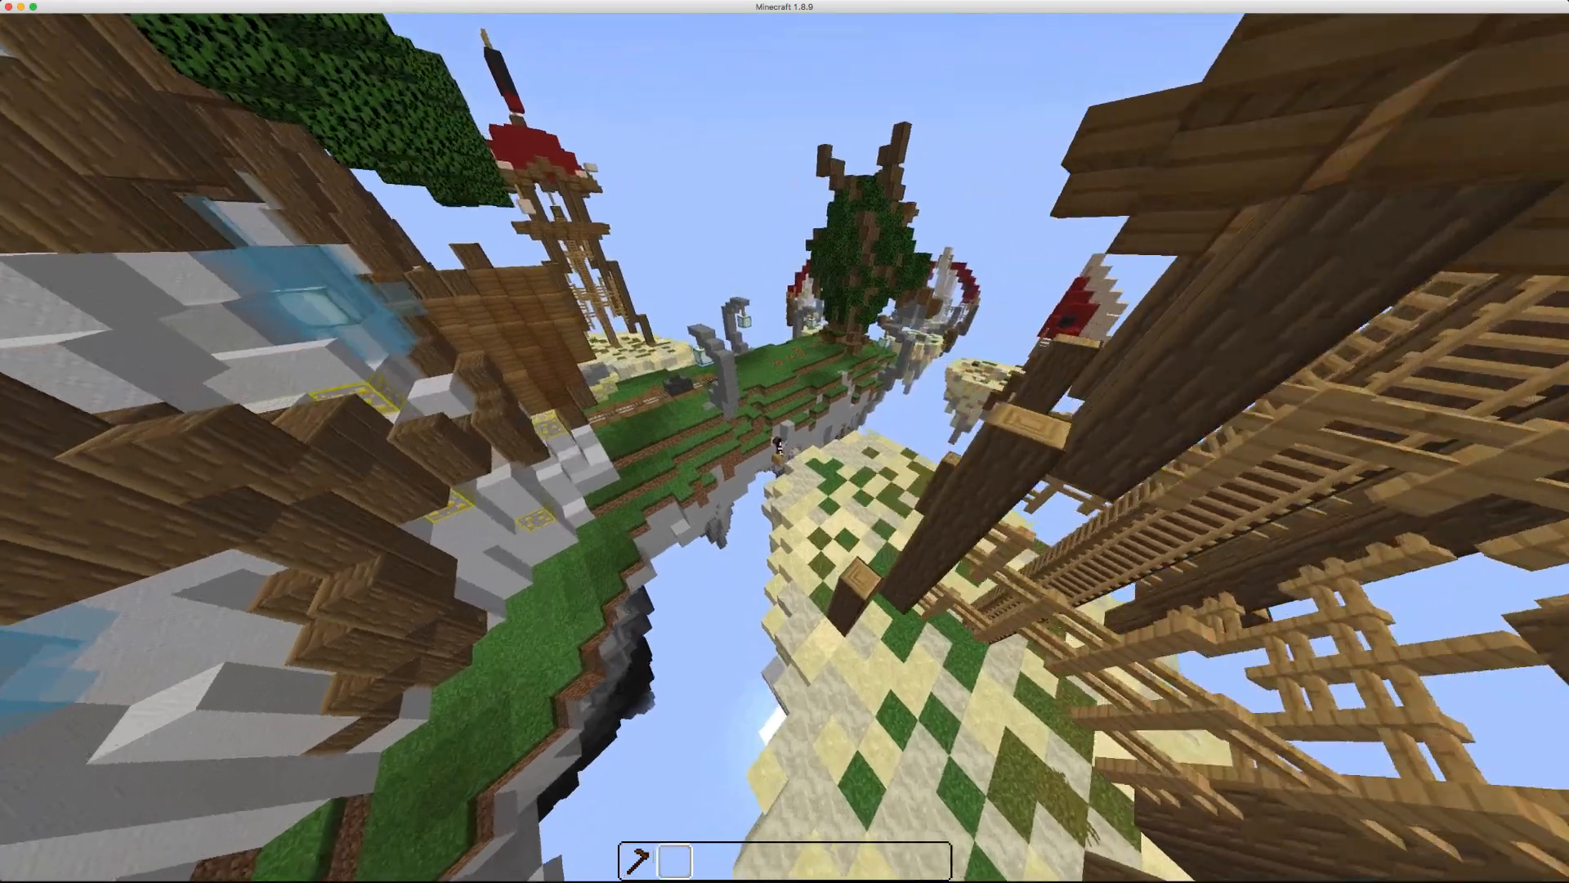
{"action": "type", "text": "1"}
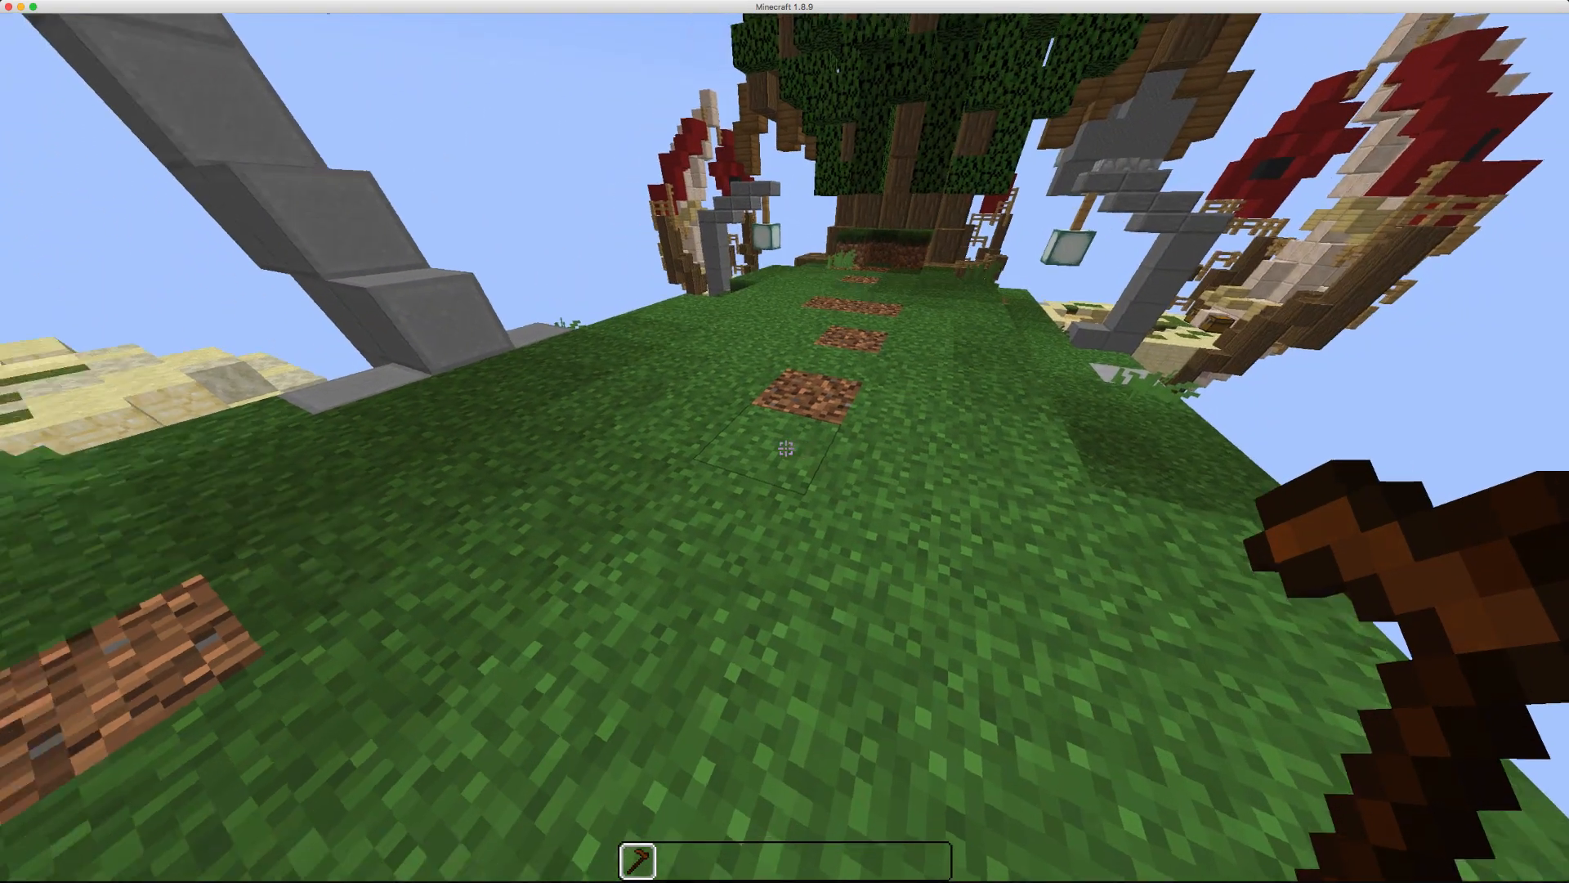
{"action": "right_click", "coordinate": [785, 448]}
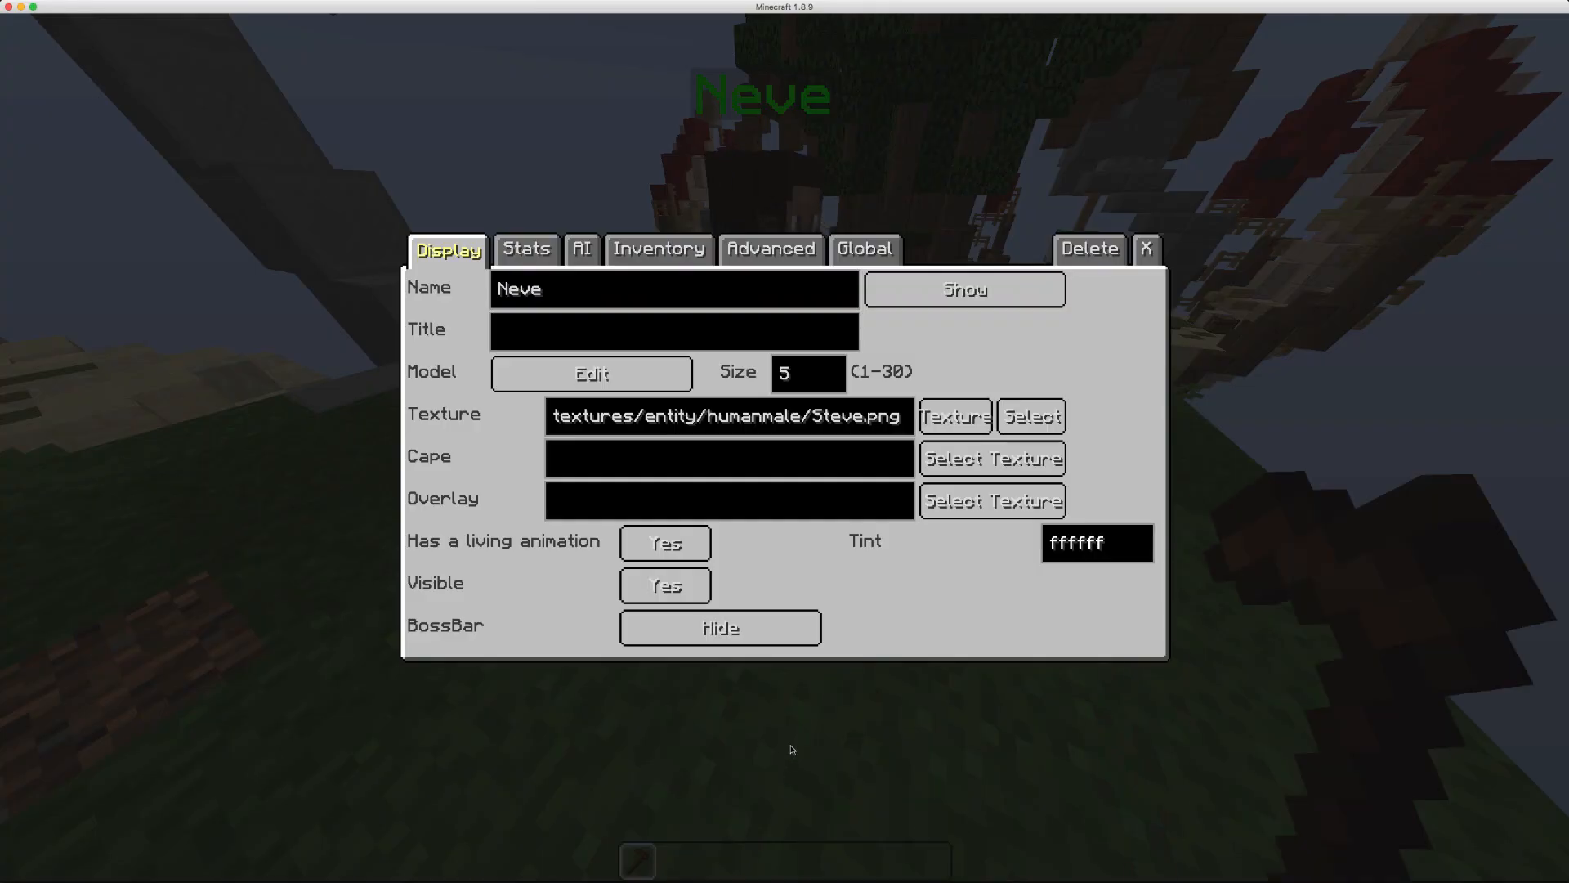
{"action": "left_click", "coordinate": [1146, 247]}
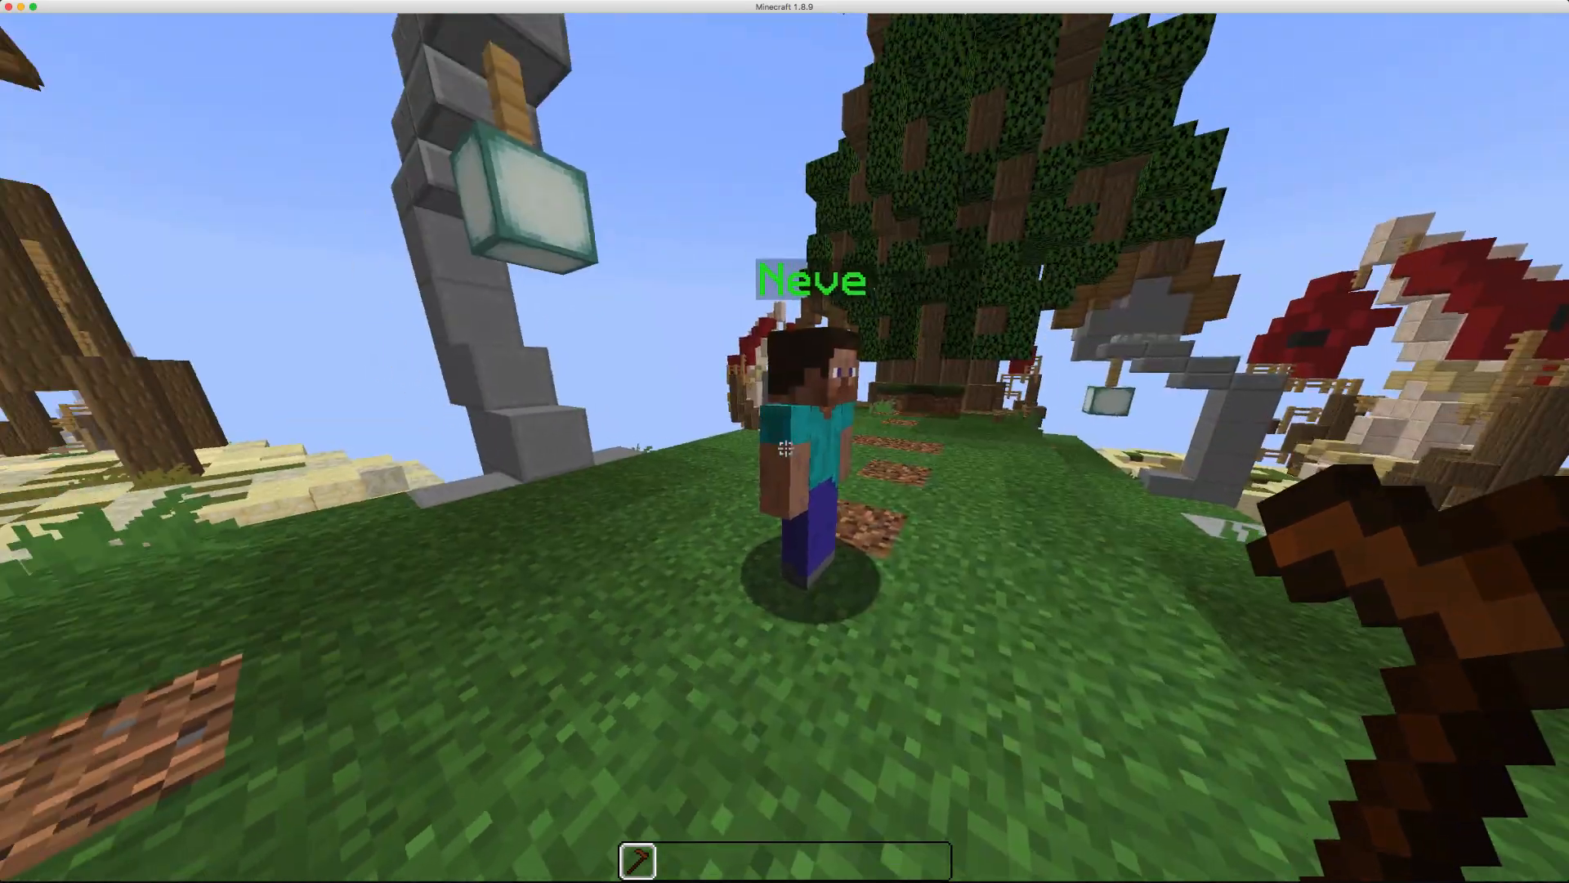
- Delete the NPC standing on the grass path
{"action": "right_click", "coordinate": [785, 448]}
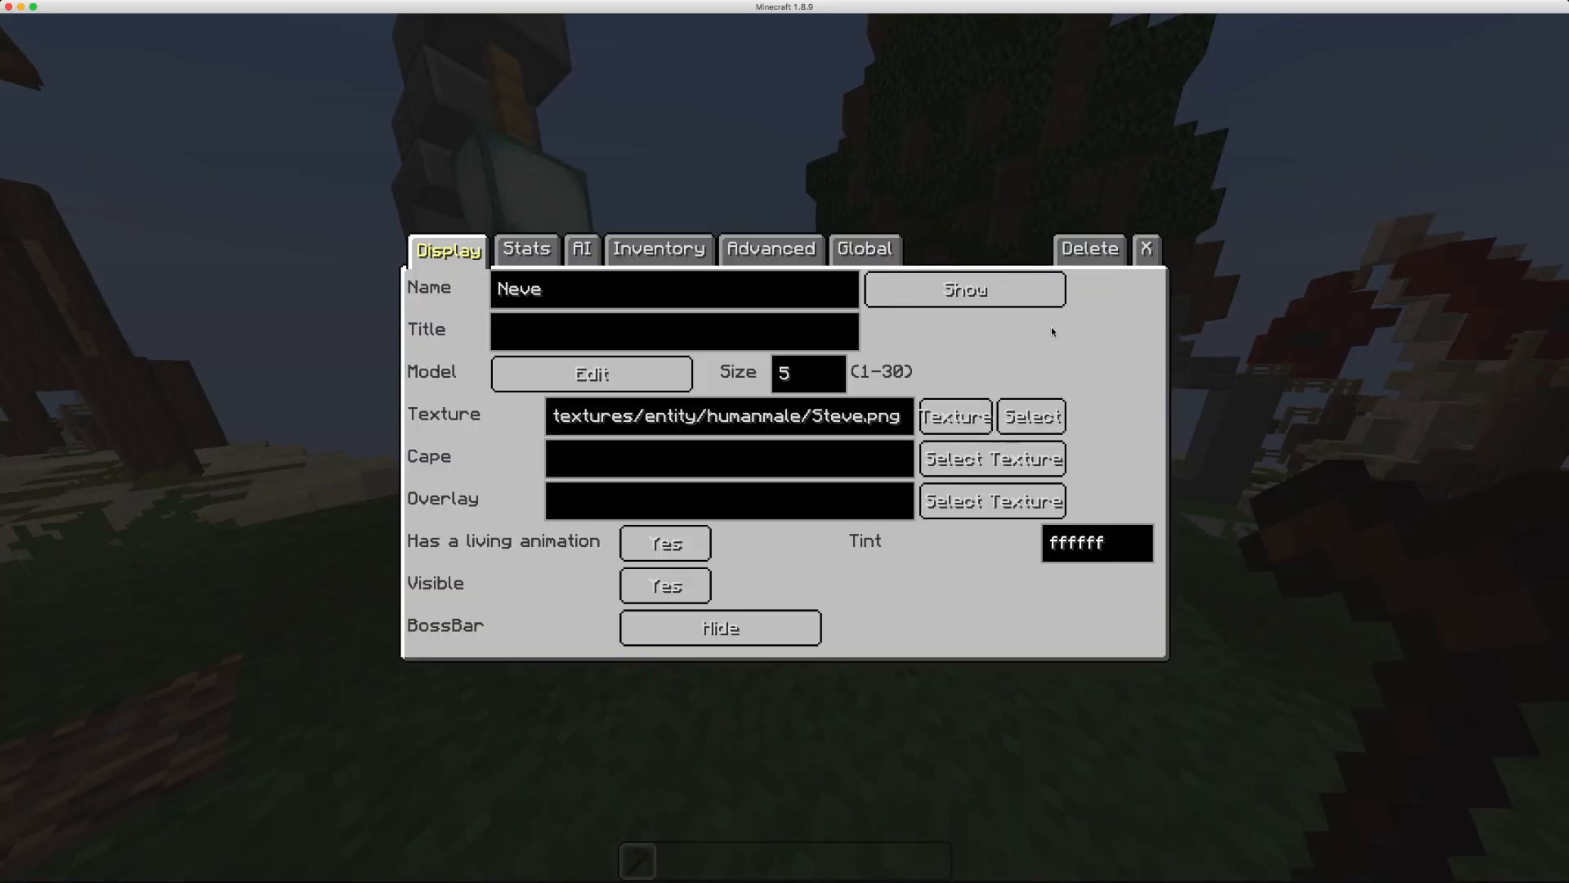
{"action": "left_click", "coordinate": [1110, 247]}
{"action": "left_click", "coordinate": [638, 349]}
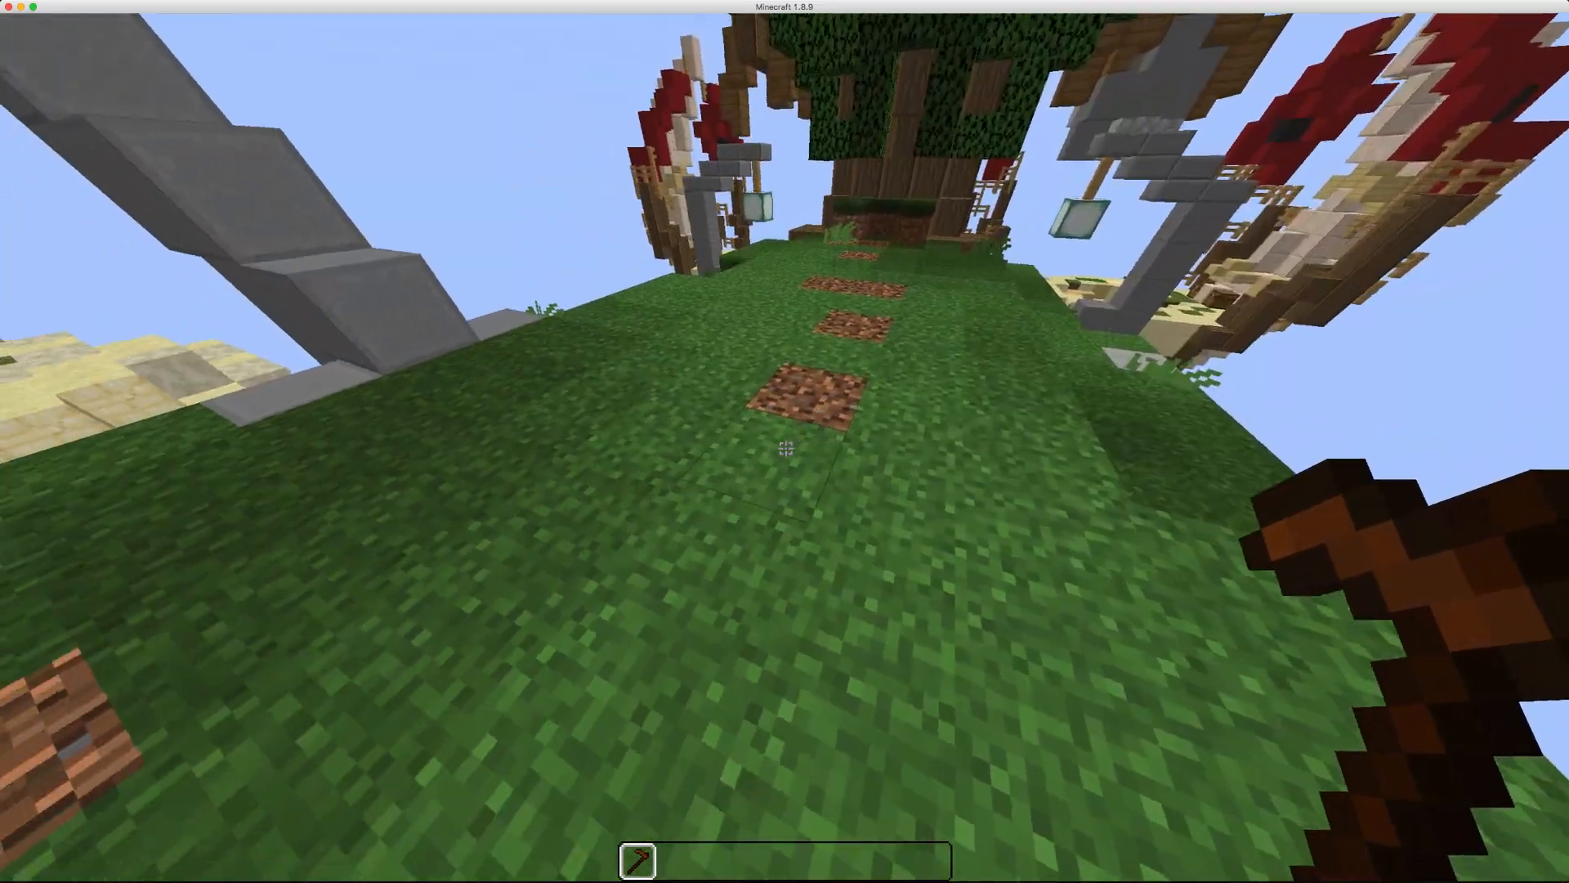
- Place an NPC on the grass path, hide its name, and set its texture to the Player type with the player's username
{"action": "right_click", "coordinate": [785, 448]}
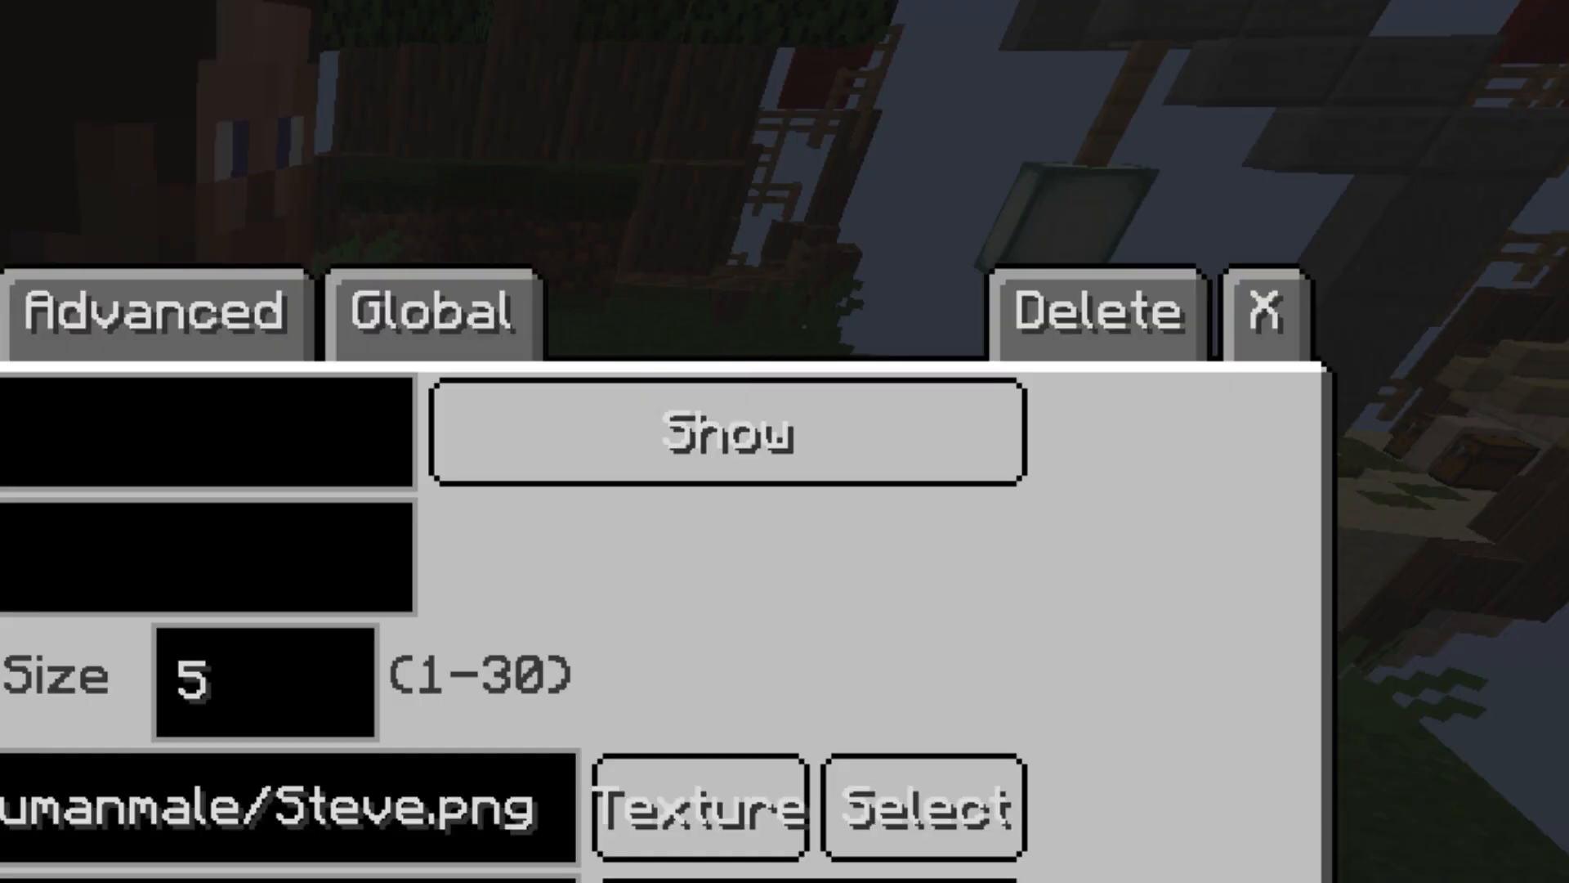
{"action": "left_click", "coordinate": [542, 451]}
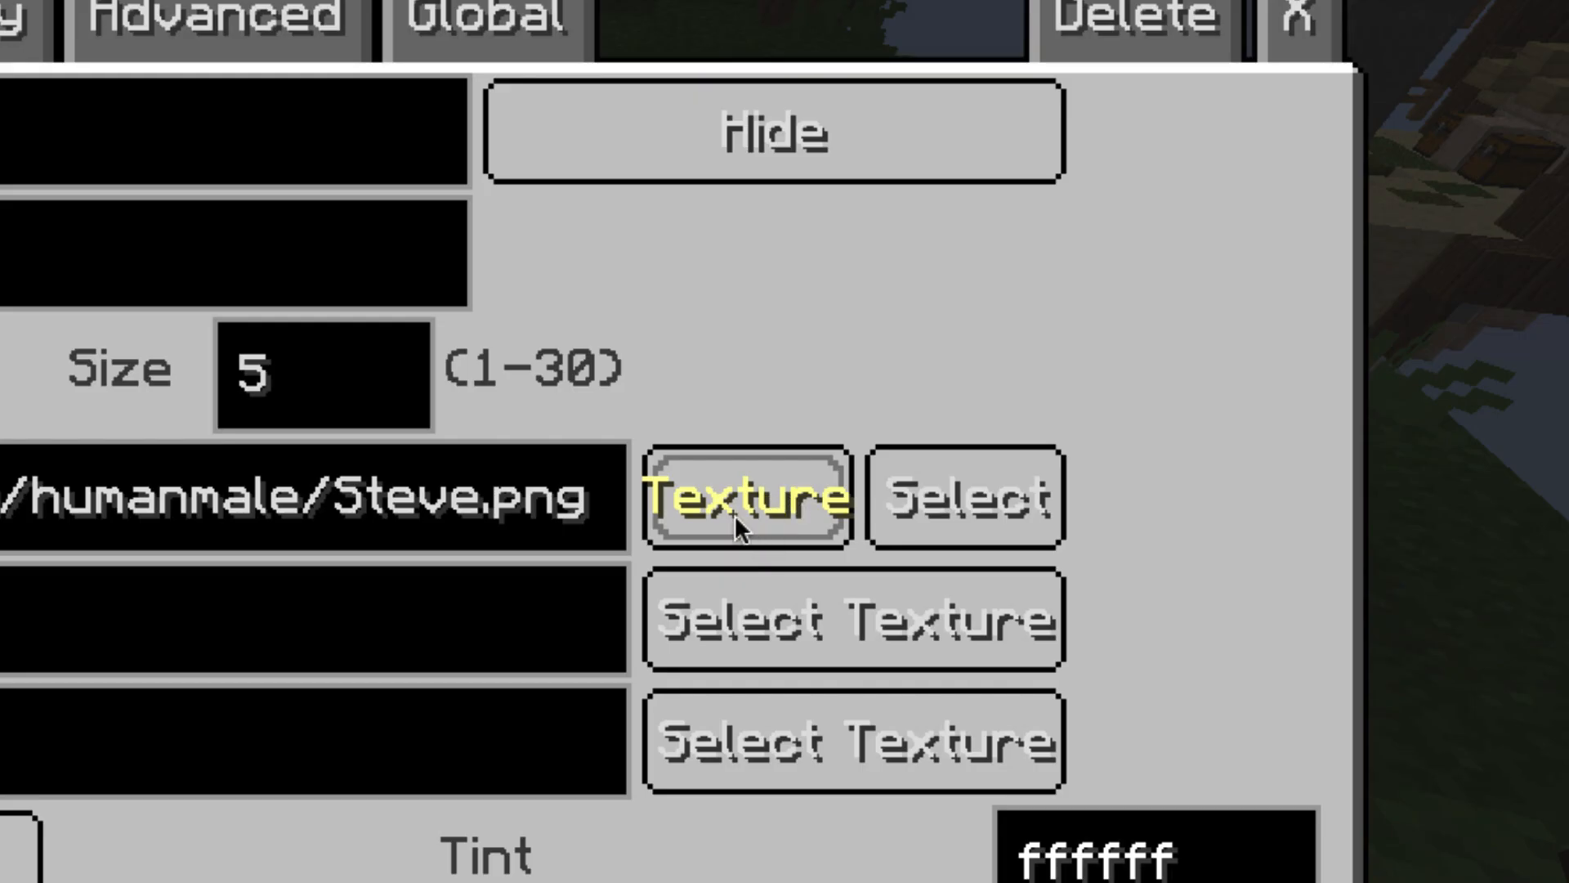
{"action": "left_click", "coordinate": [737, 498]}
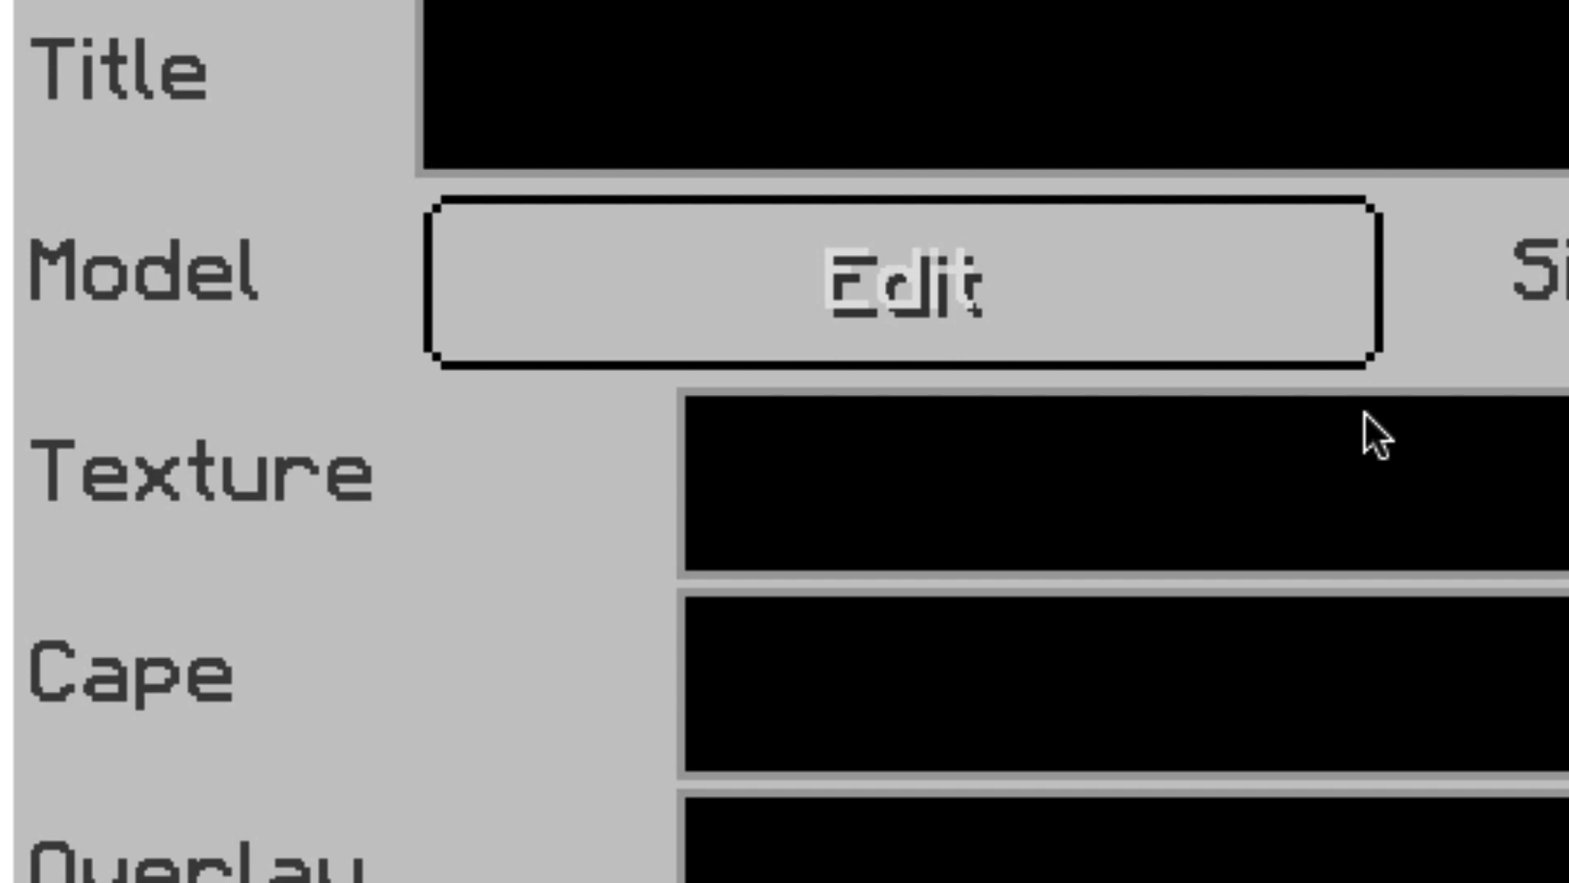
{"action": "type", "text": "KoleH"}
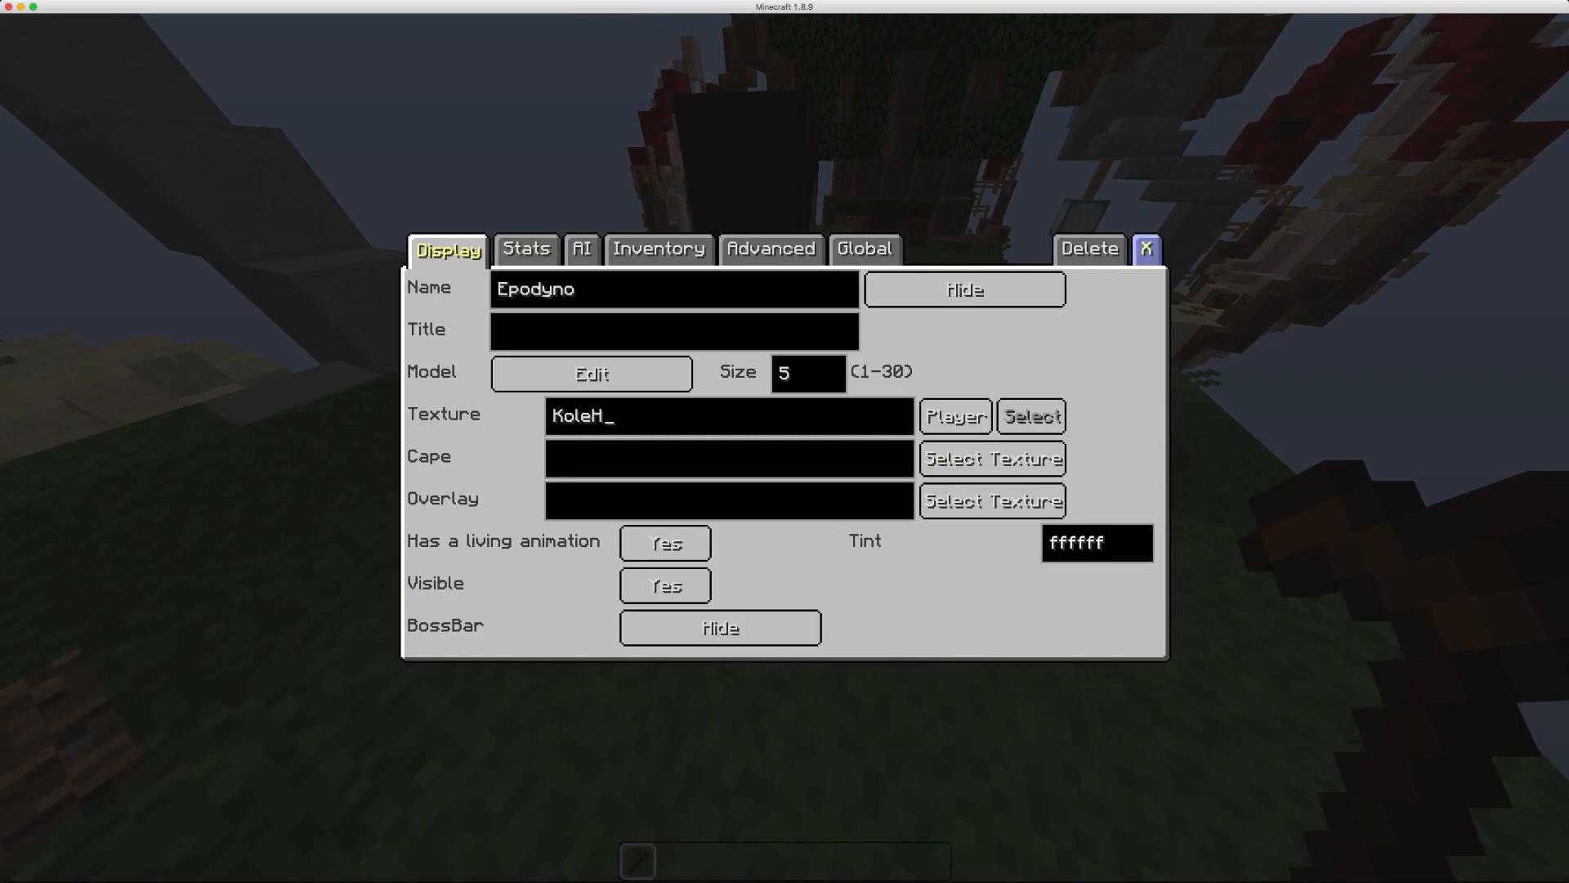
{"action": "key", "text": "Escape"}
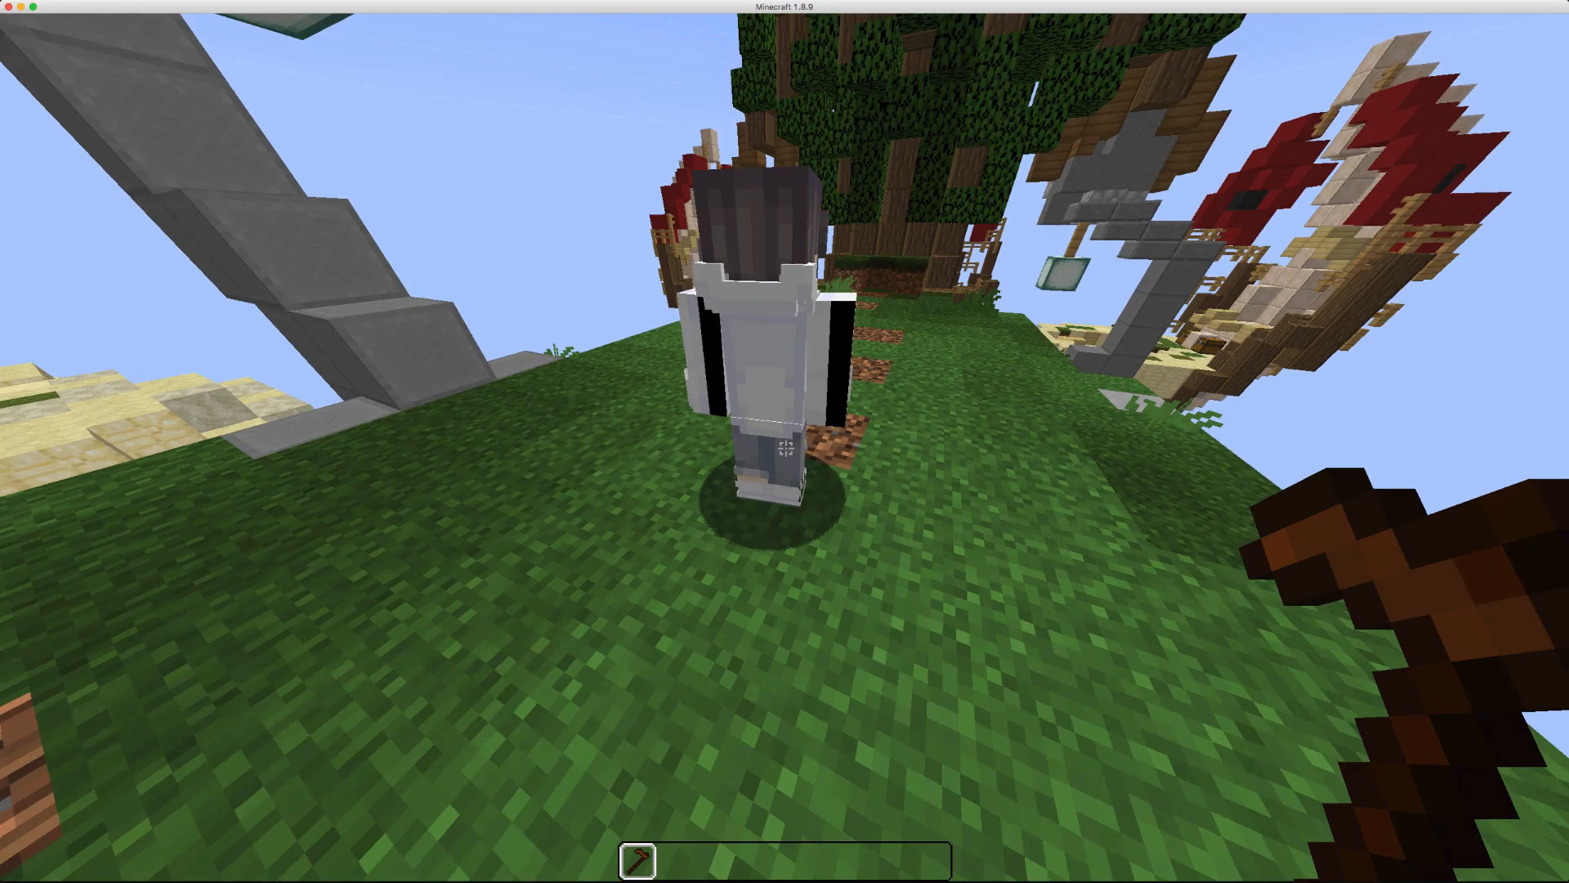
- Turn off the NPC's living animation and return to the world
{"action": "key", "text": "w"}
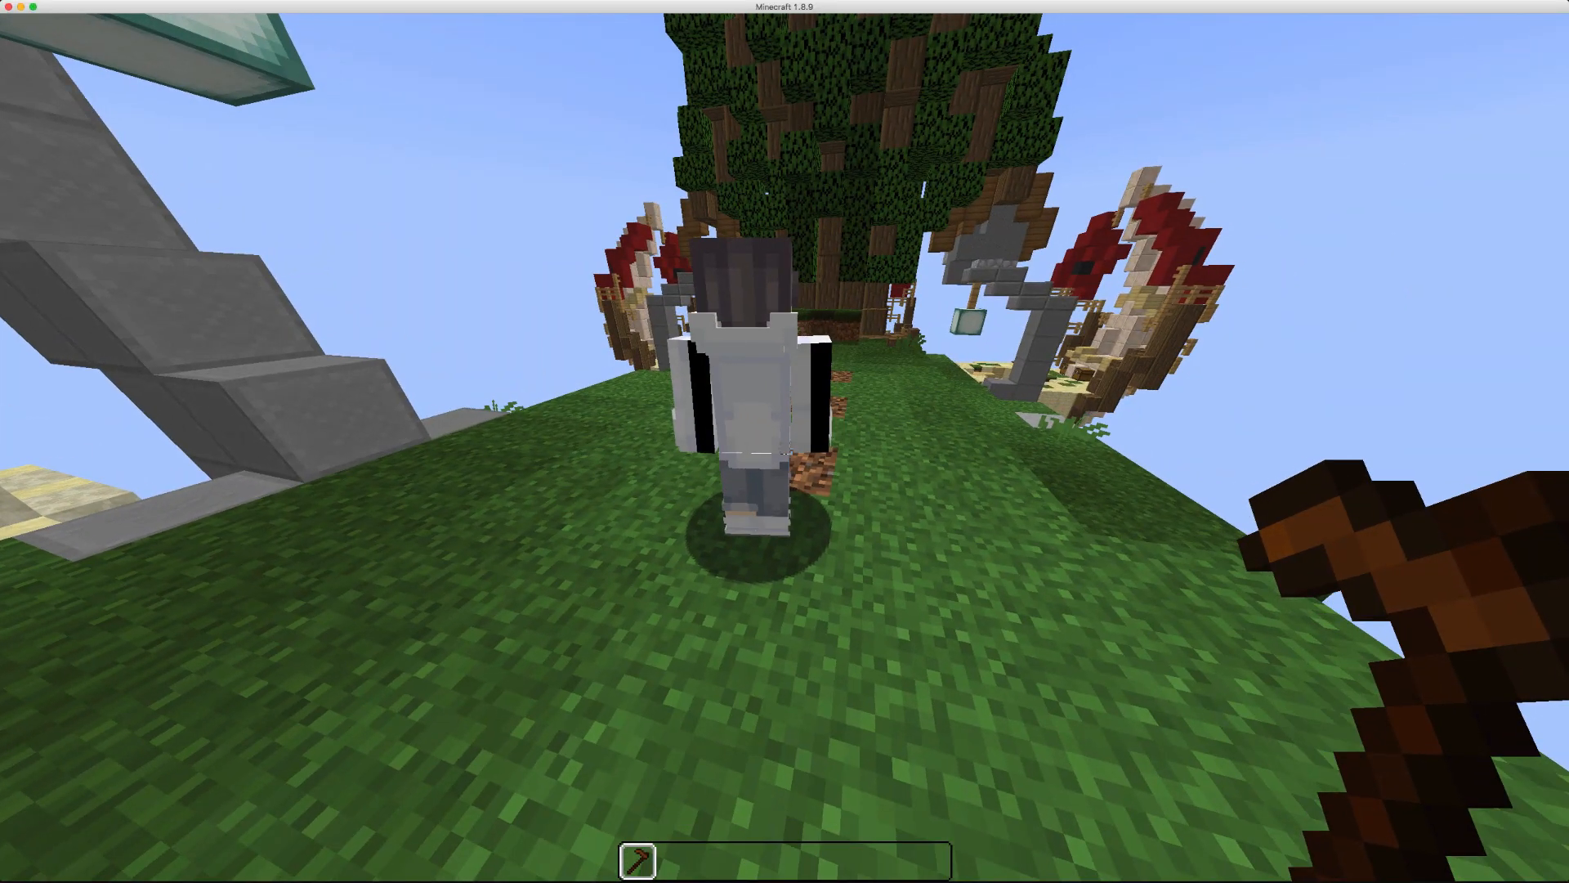
{"action": "mouse_move", "coordinate": [785, 442]}
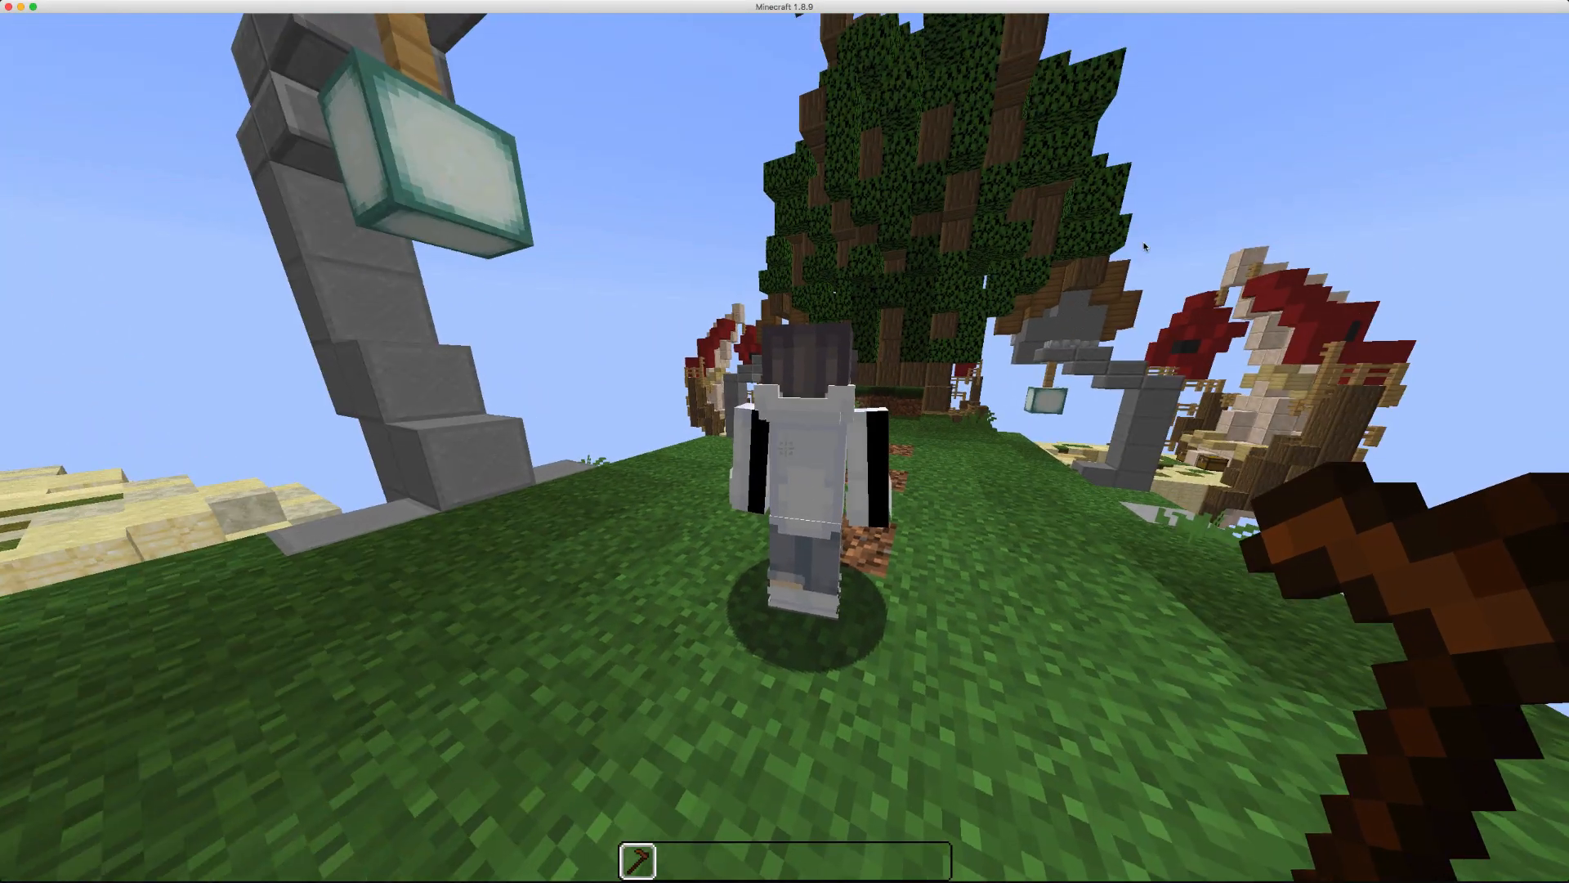
{"action": "right_click", "coordinate": [784, 442]}
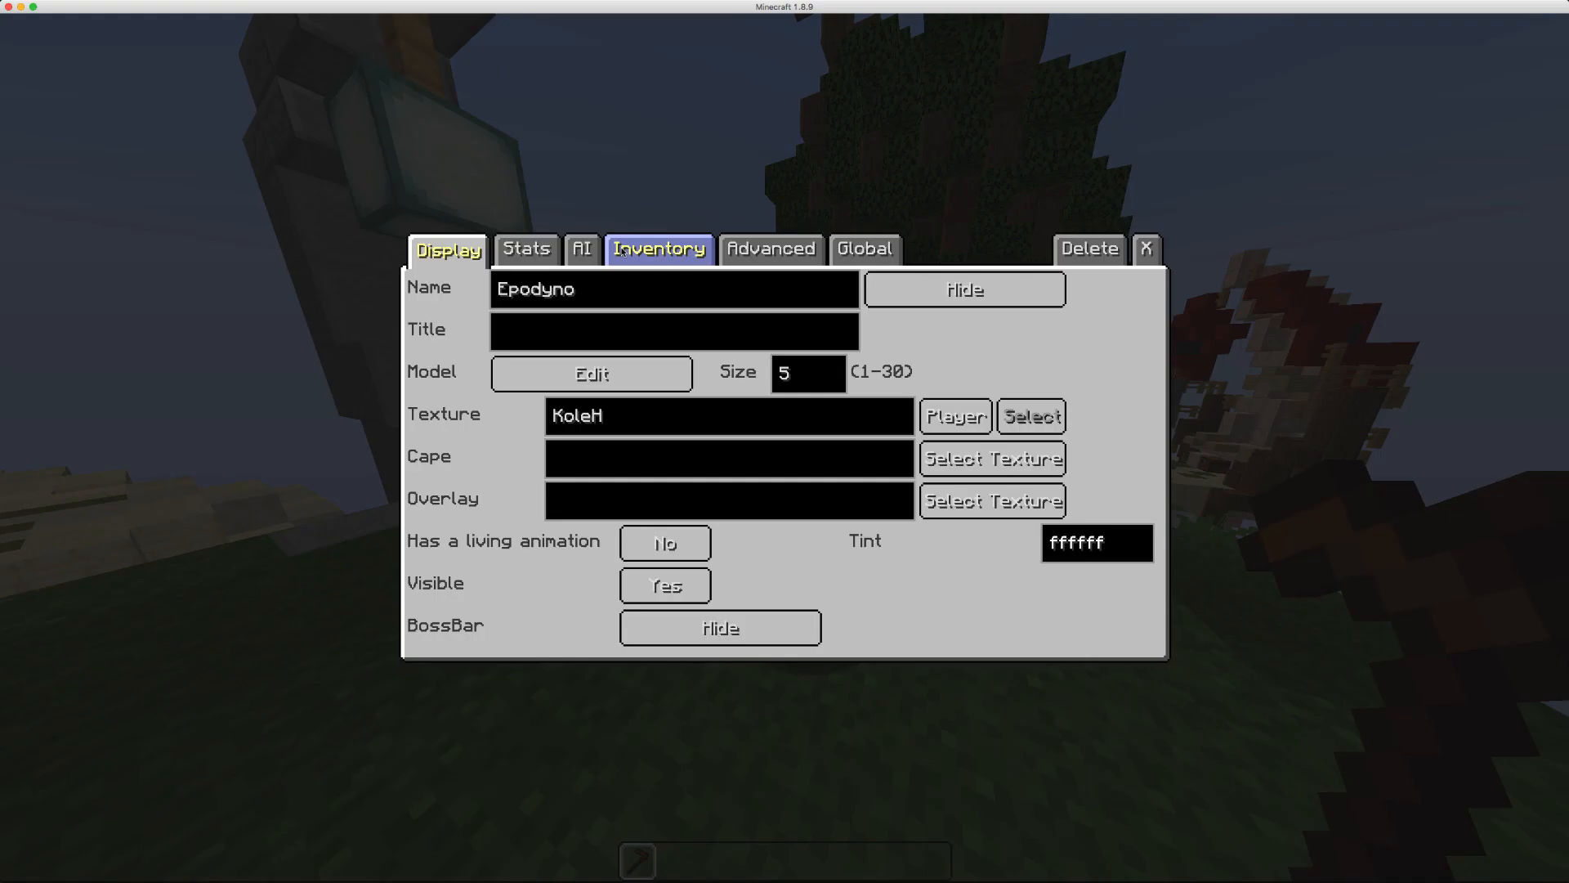
{"action": "left_click", "coordinate": [1145, 248]}
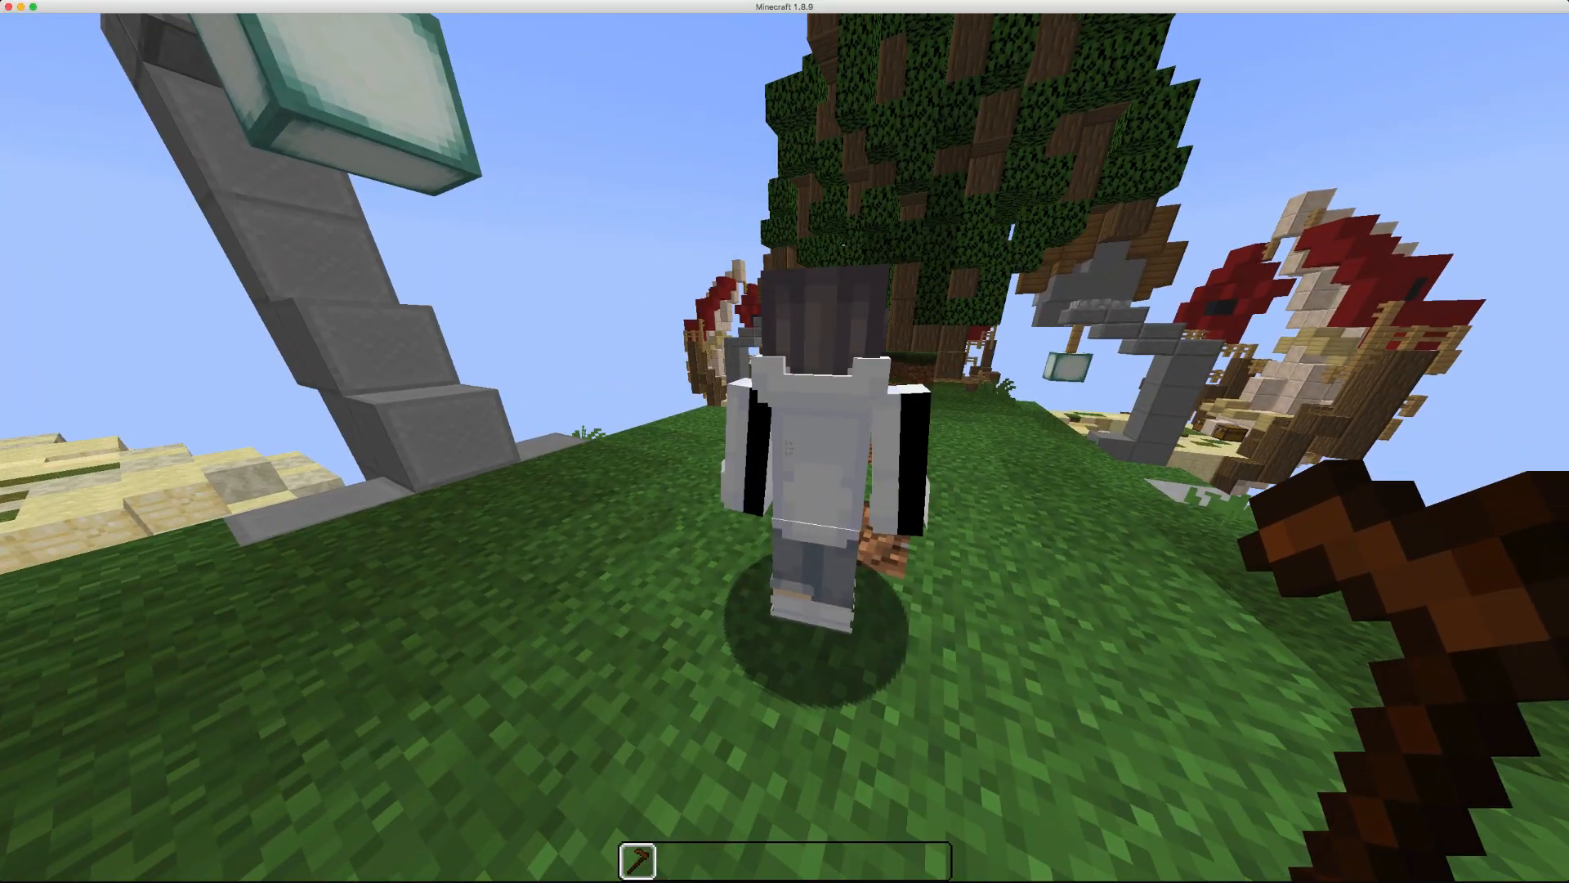
- Set the NPC's movement rotation to Manual in its AI settings and return to the world
{"action": "right_click", "coordinate": [784, 441]}
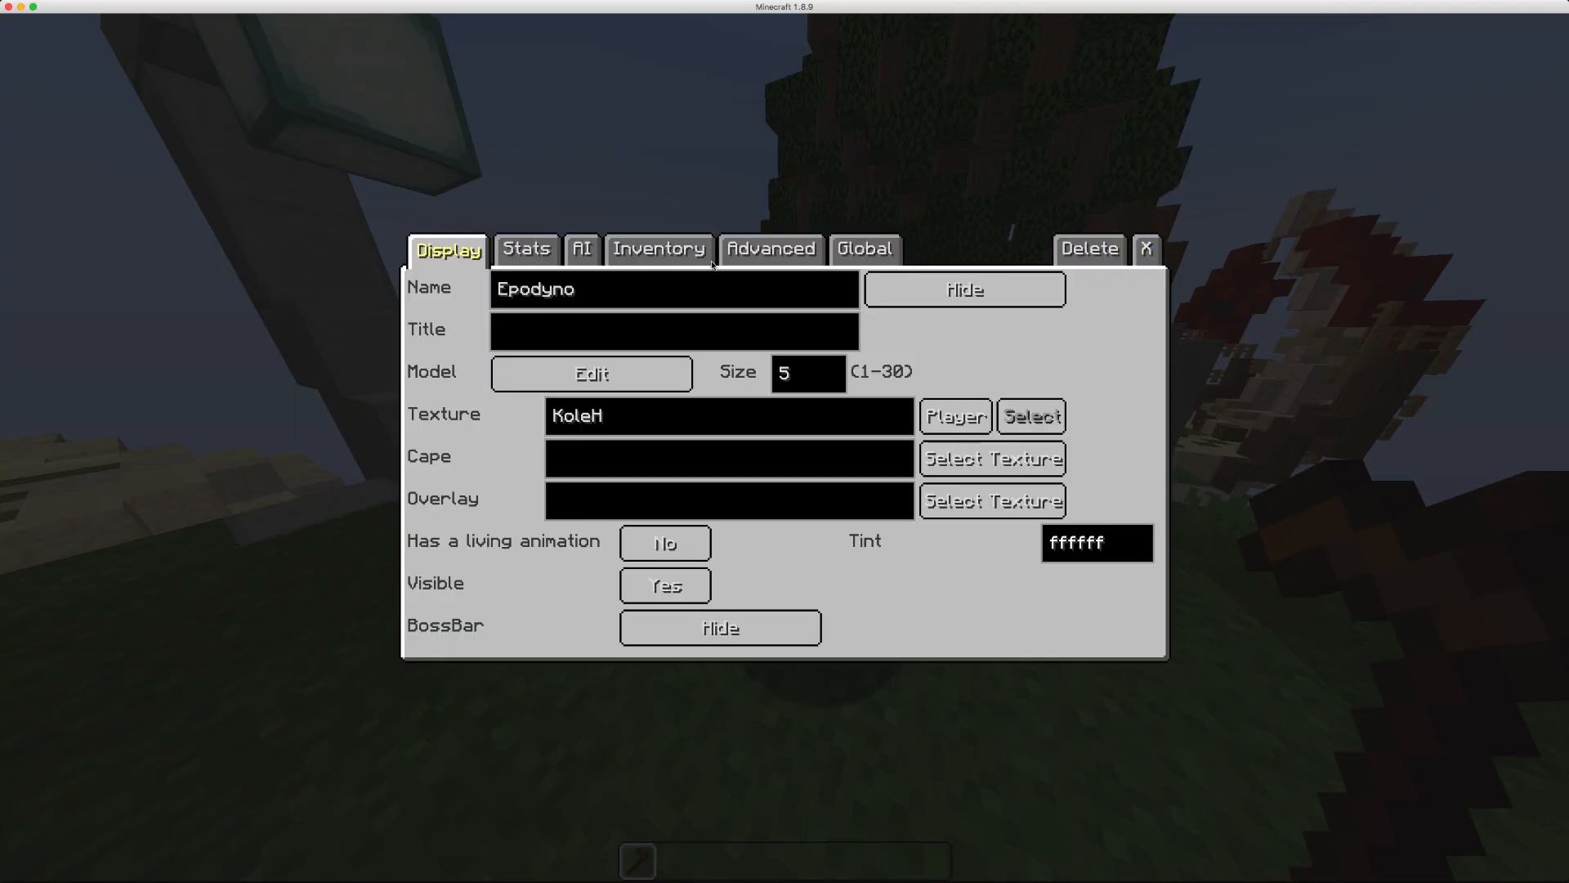
{"action": "left_click", "coordinate": [543, 253]}
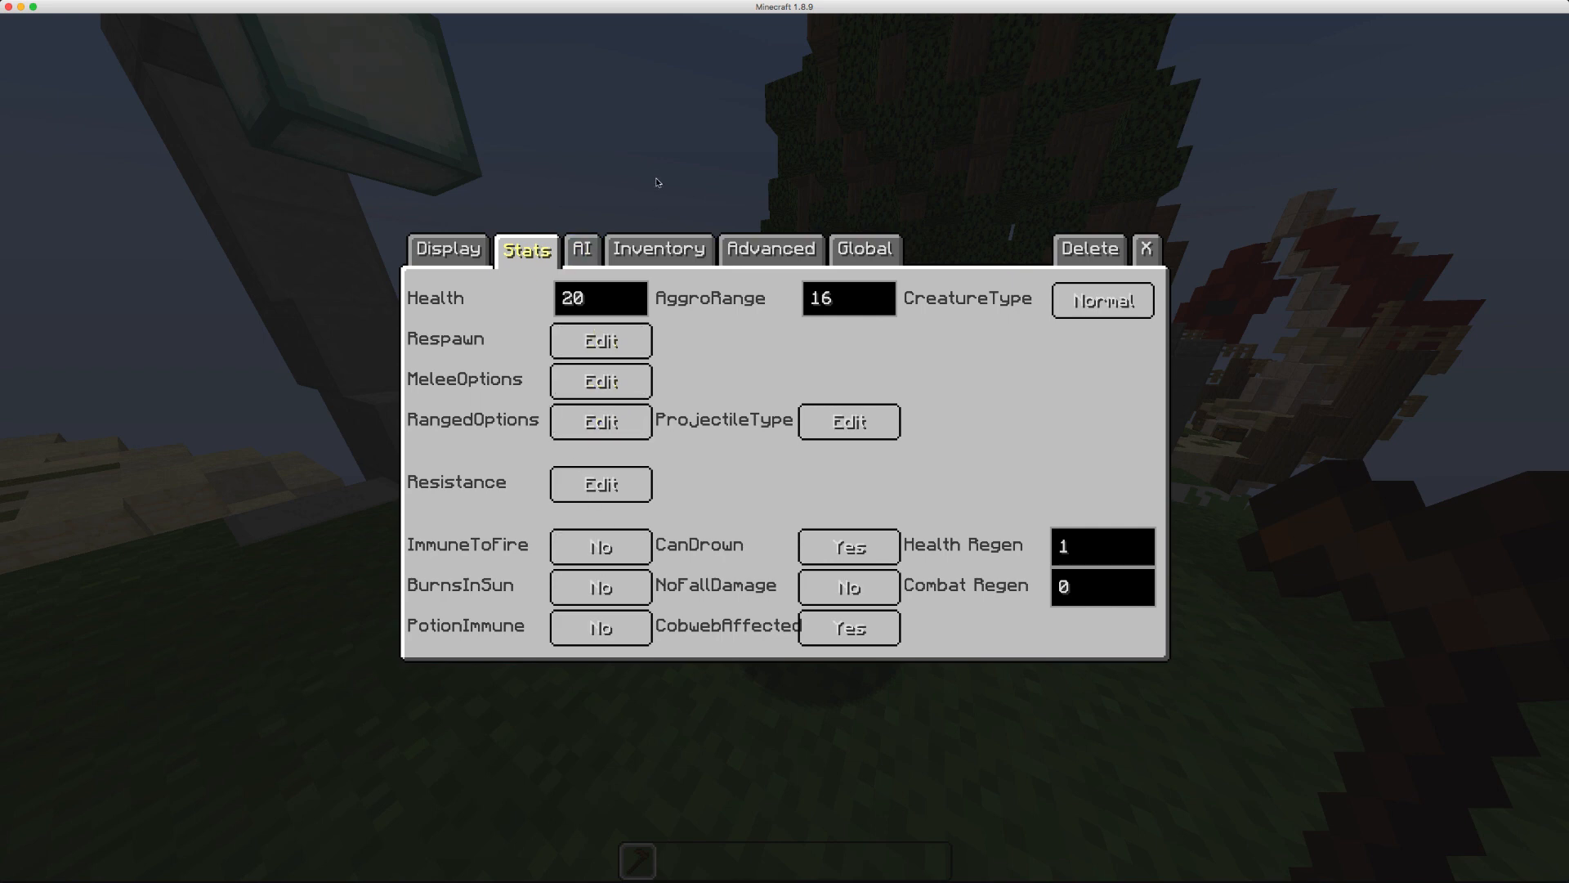
{"action": "left_click", "coordinate": [583, 247]}
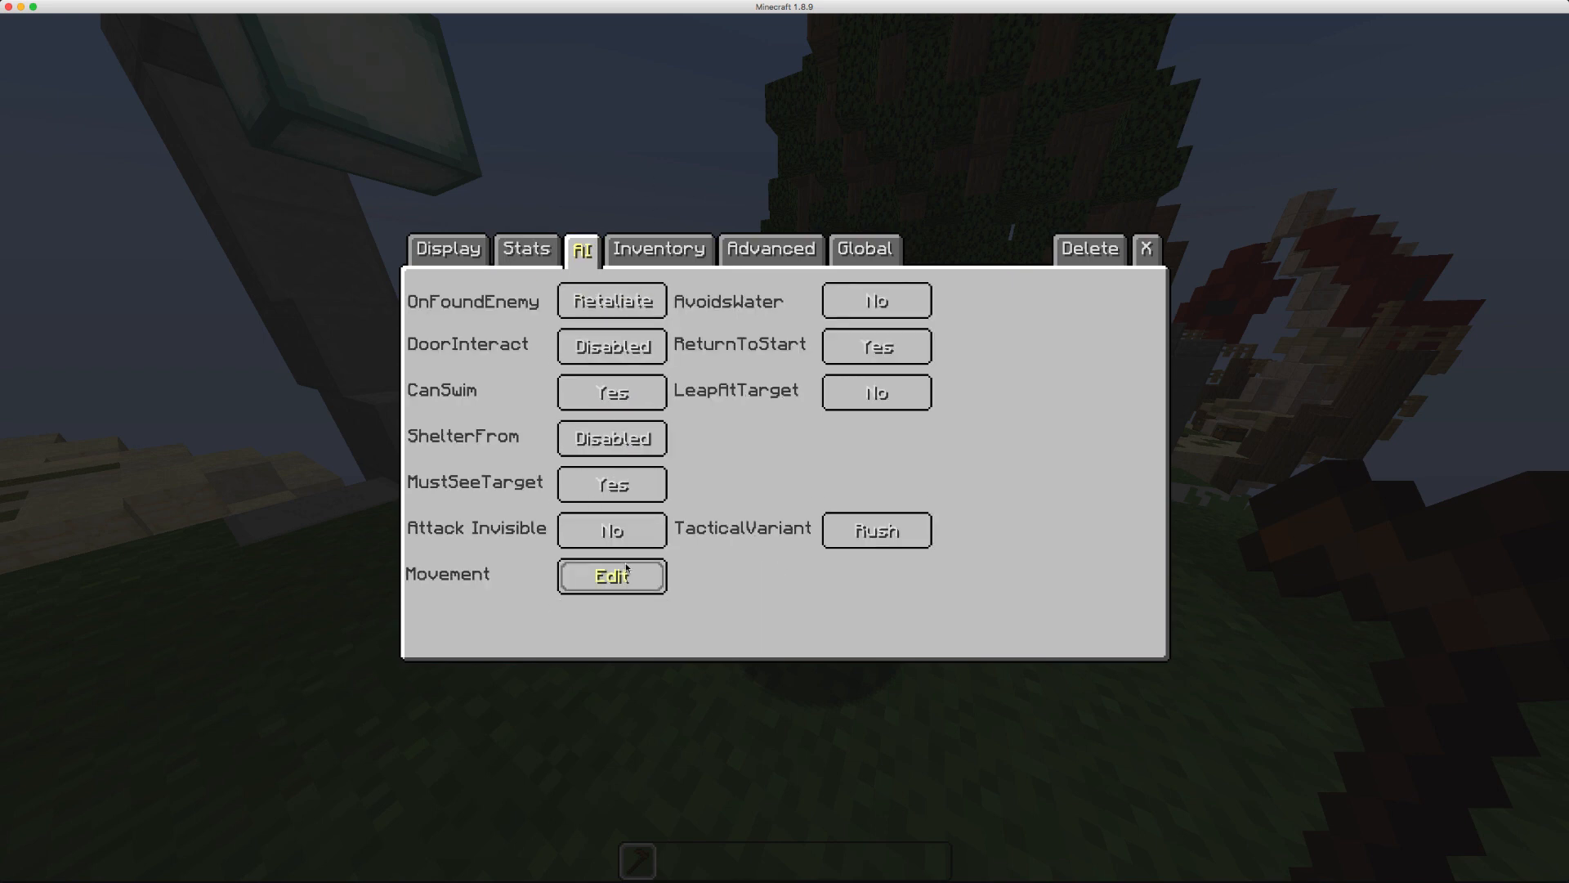
{"action": "left_click", "coordinate": [627, 572]}
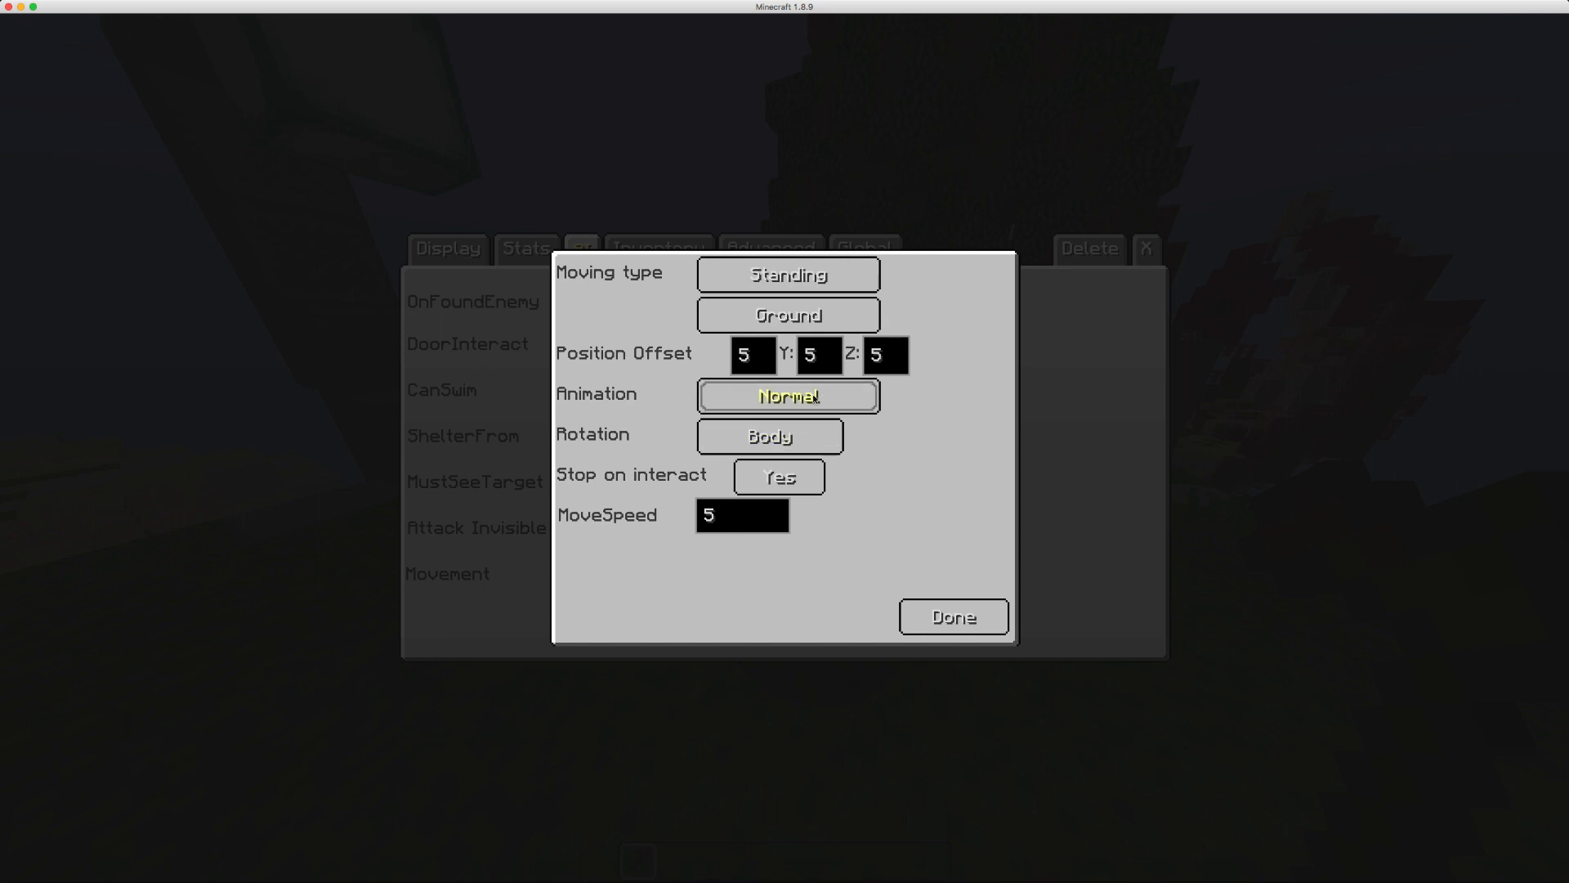
{"action": "left_click", "coordinate": [798, 435]}
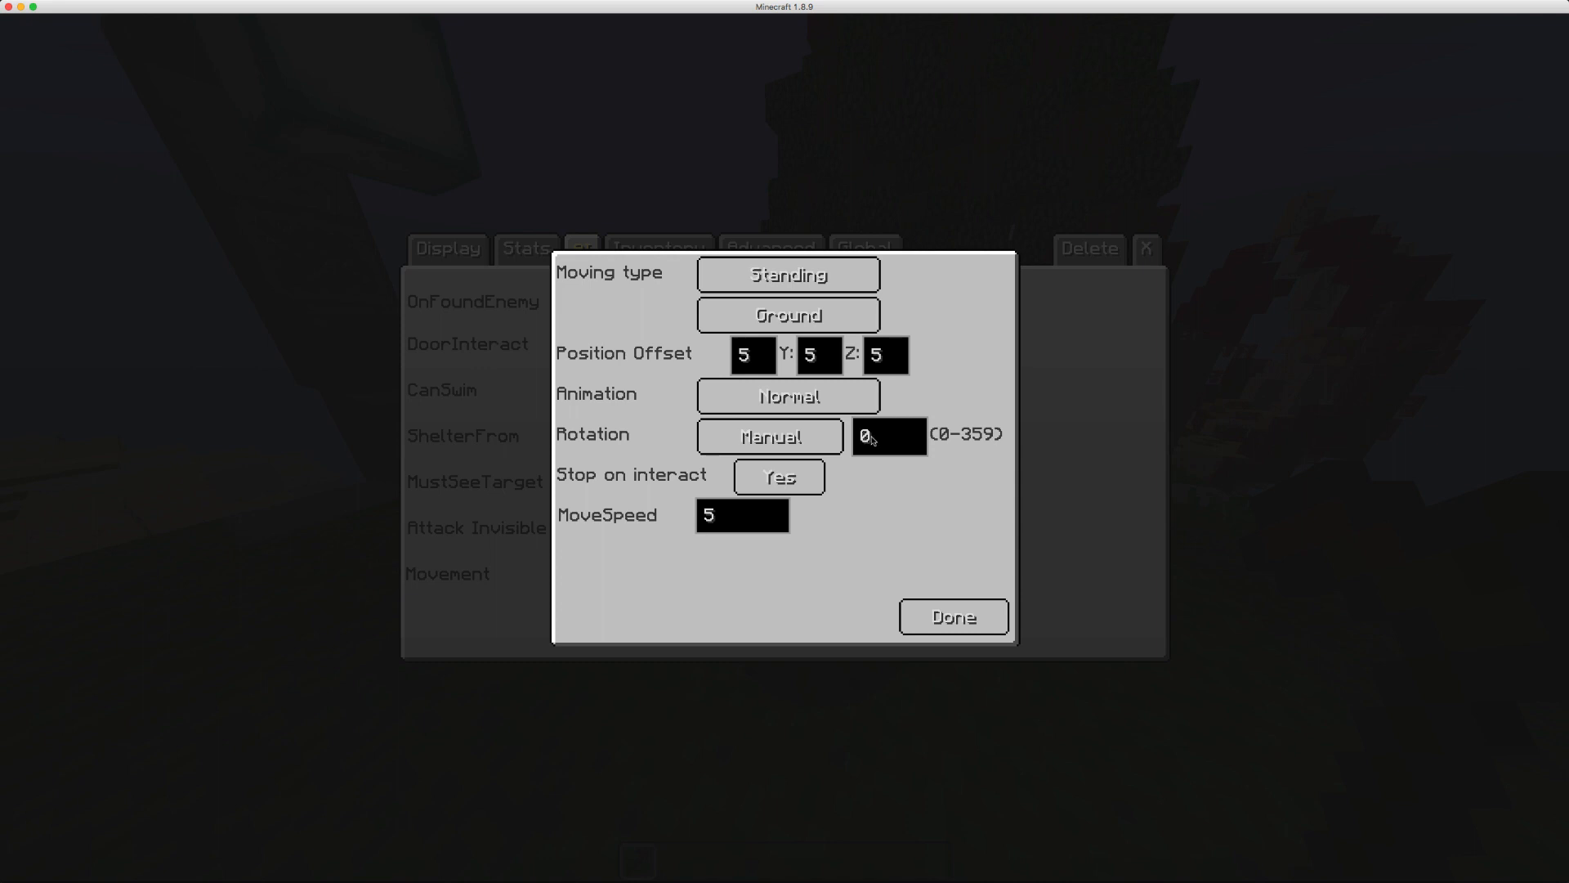
{"action": "left_click", "coordinate": [954, 617]}
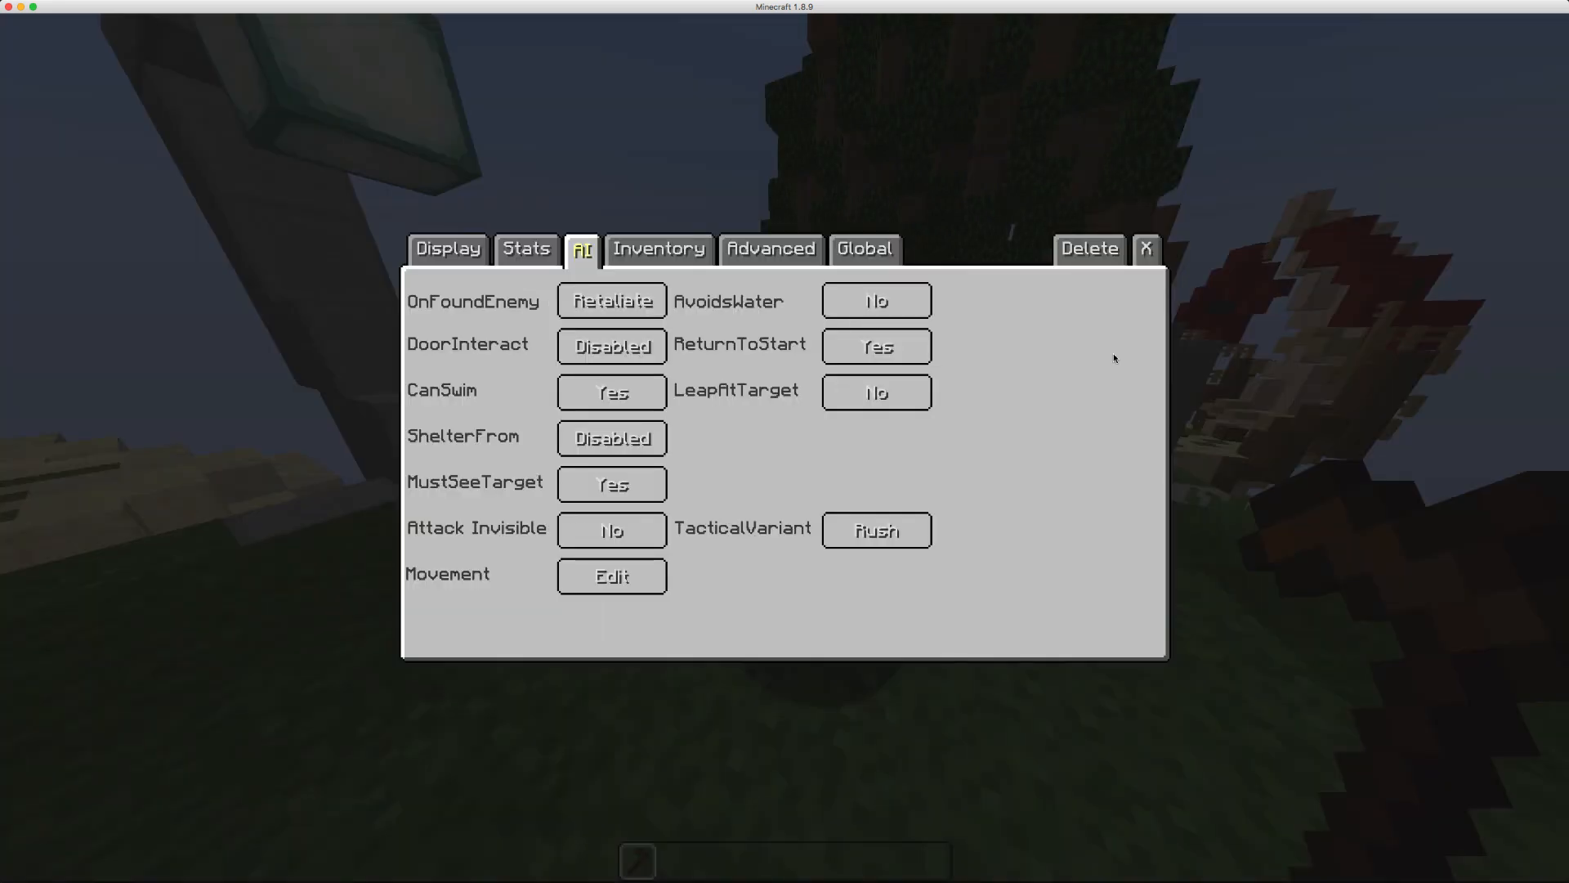
{"action": "left_click", "coordinate": [1145, 248]}
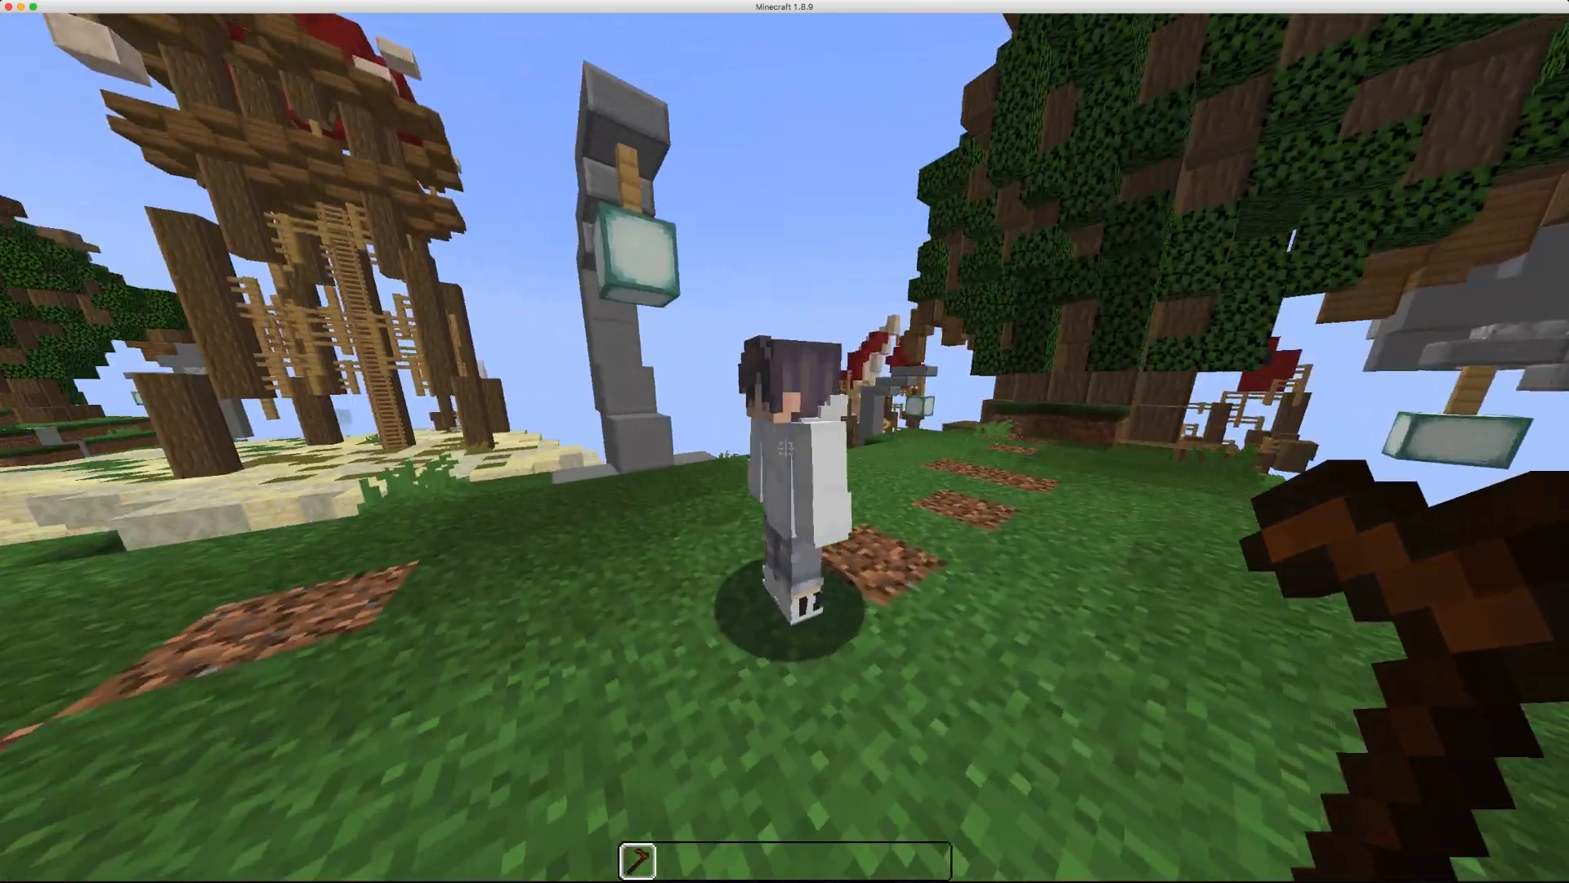
- Assign the Puppet job to the NPC and set its head's X rotation to about 157%
{"action": "right_click", "coordinate": [784, 441]}
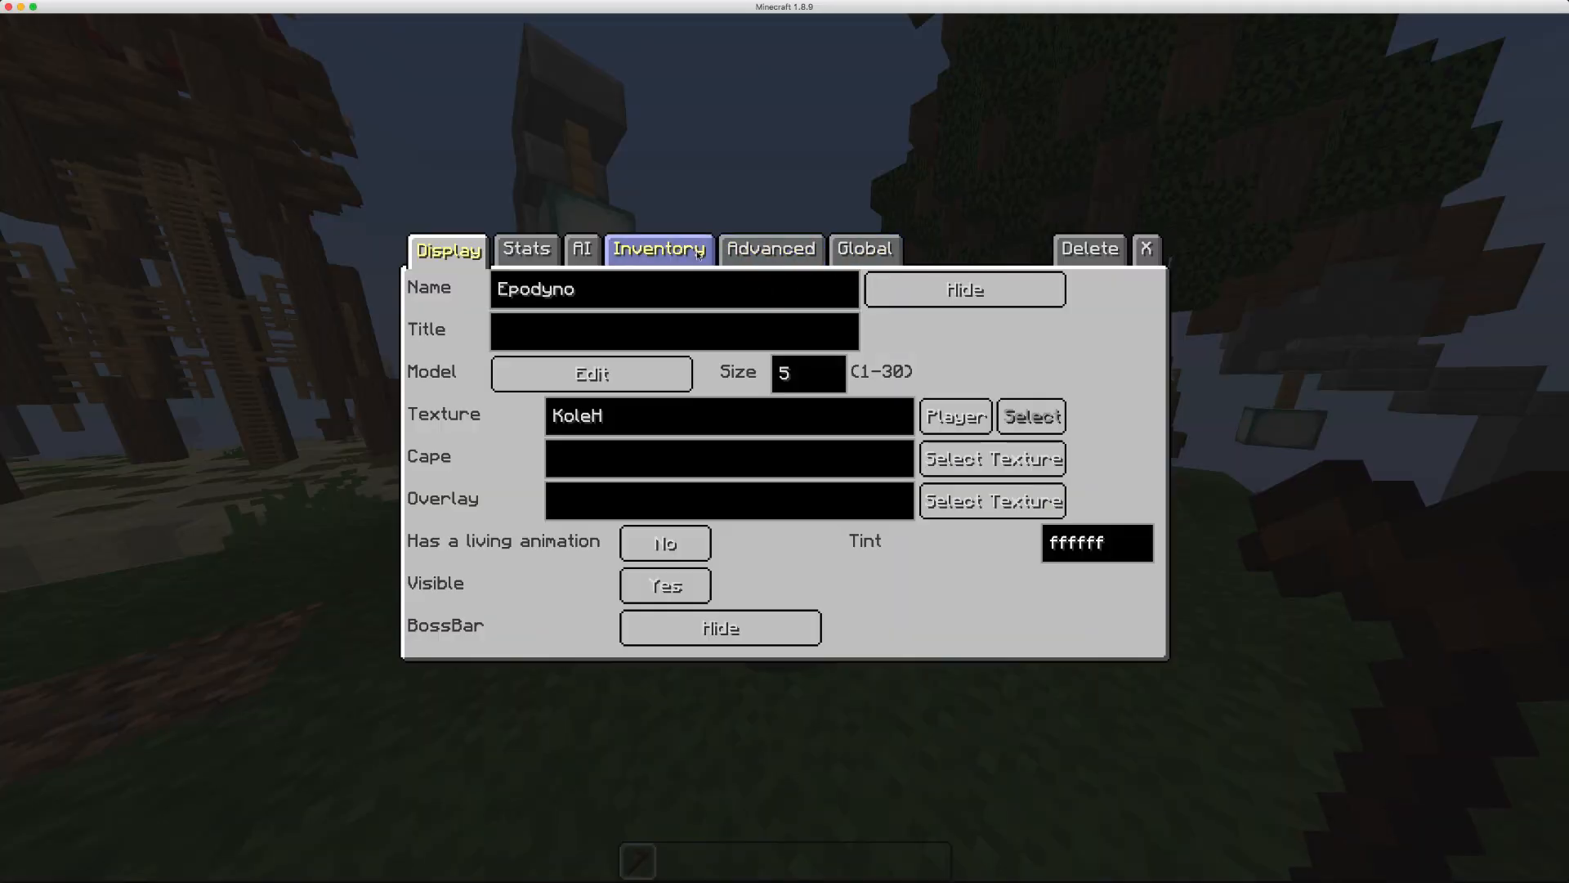
{"action": "left_click", "coordinate": [659, 249]}
{"action": "left_click", "coordinate": [772, 255]}
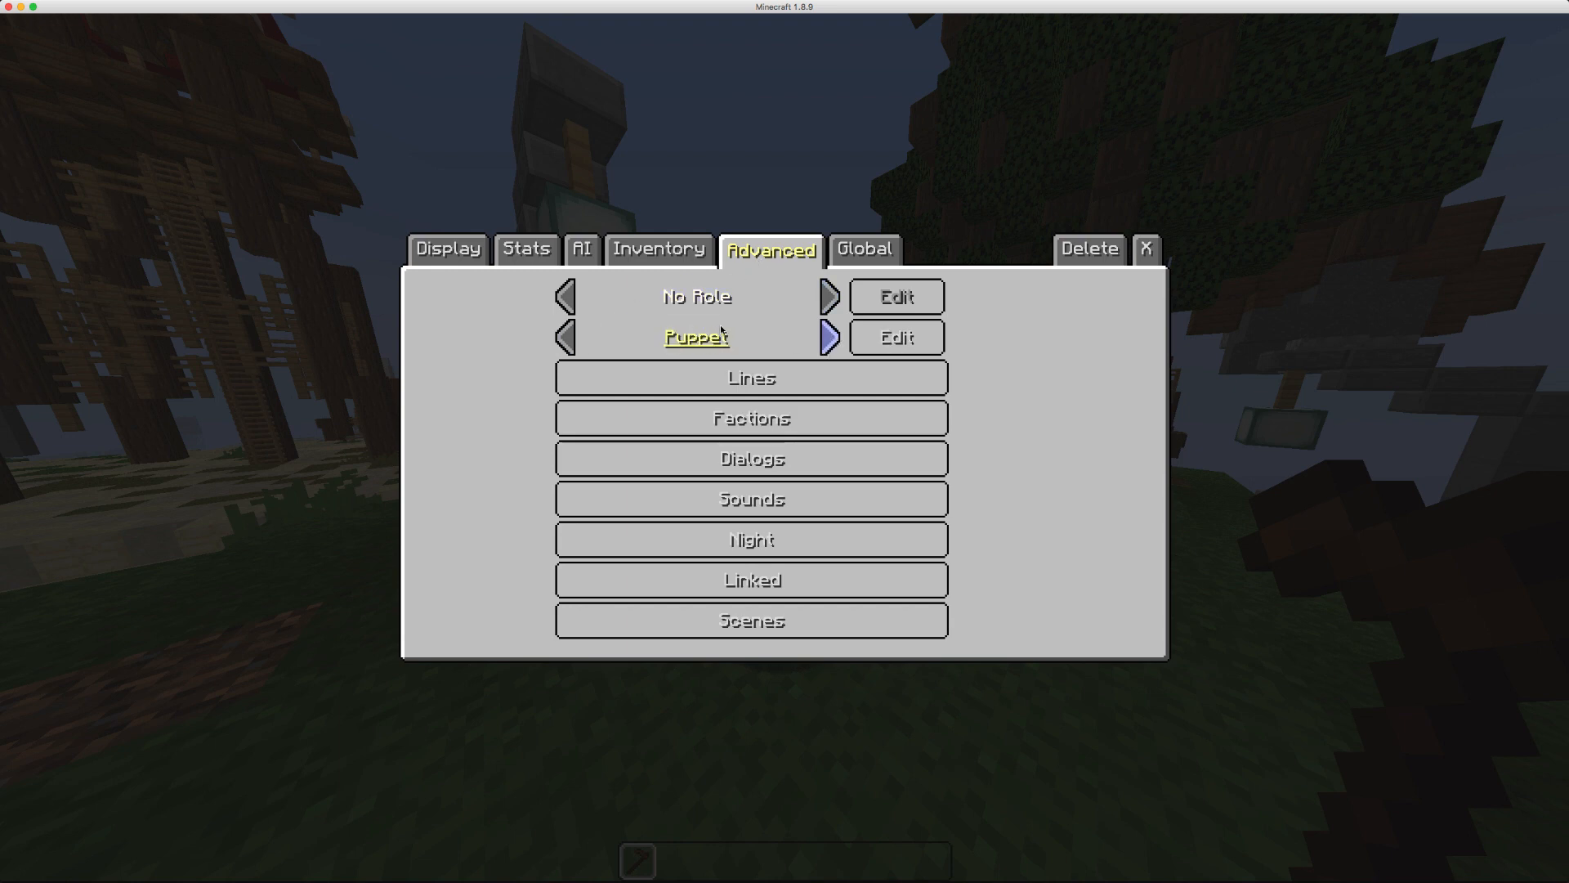
{"action": "left_click", "coordinate": [904, 339]}
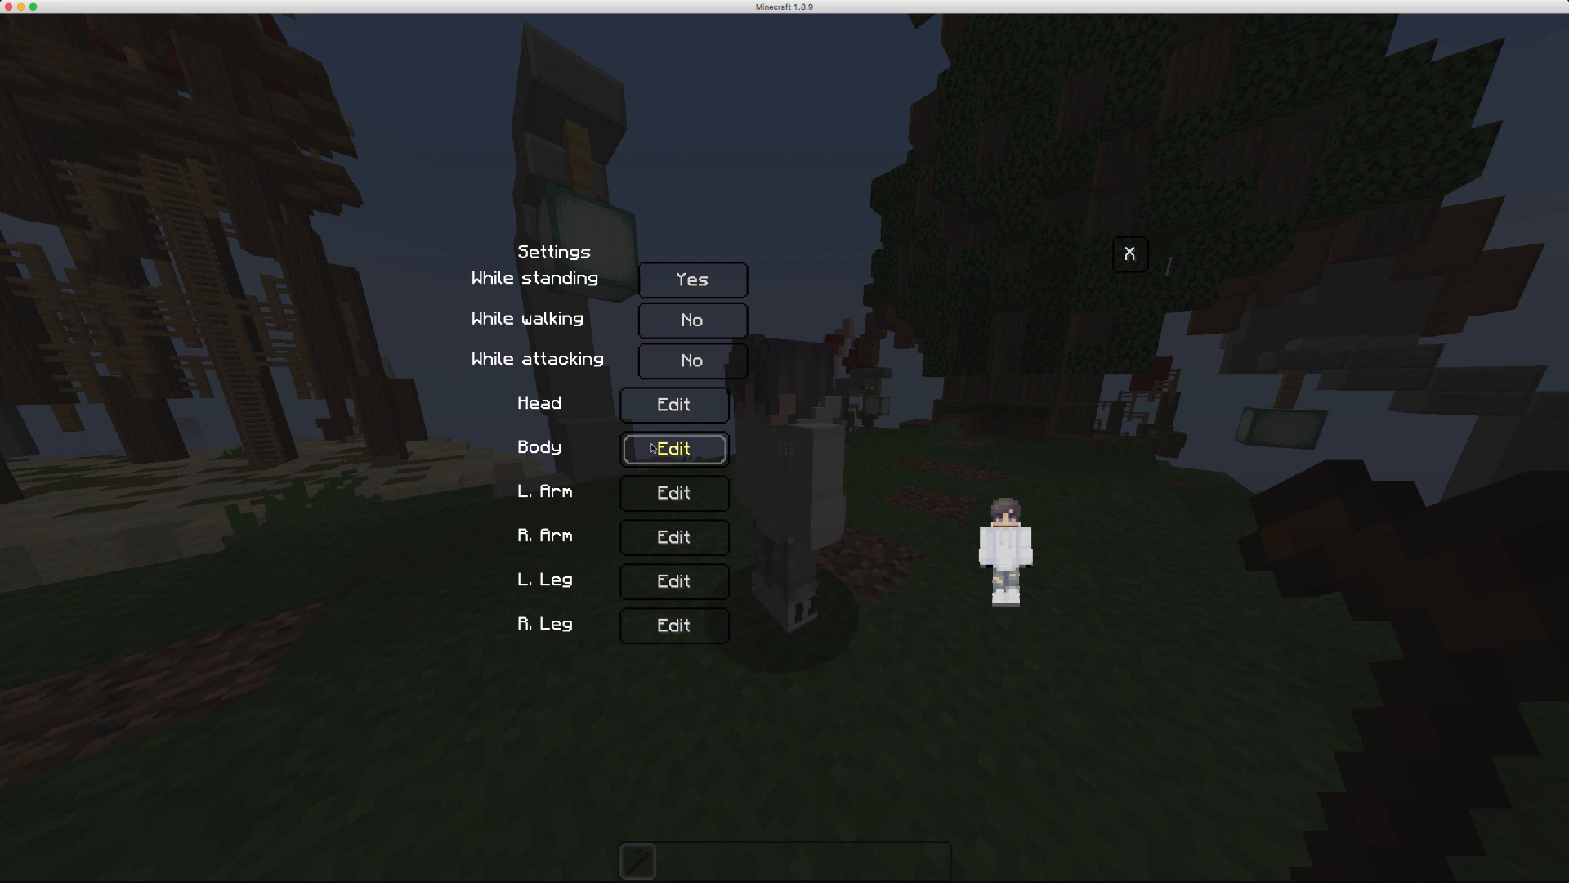
{"action": "left_click", "coordinate": [666, 407]}
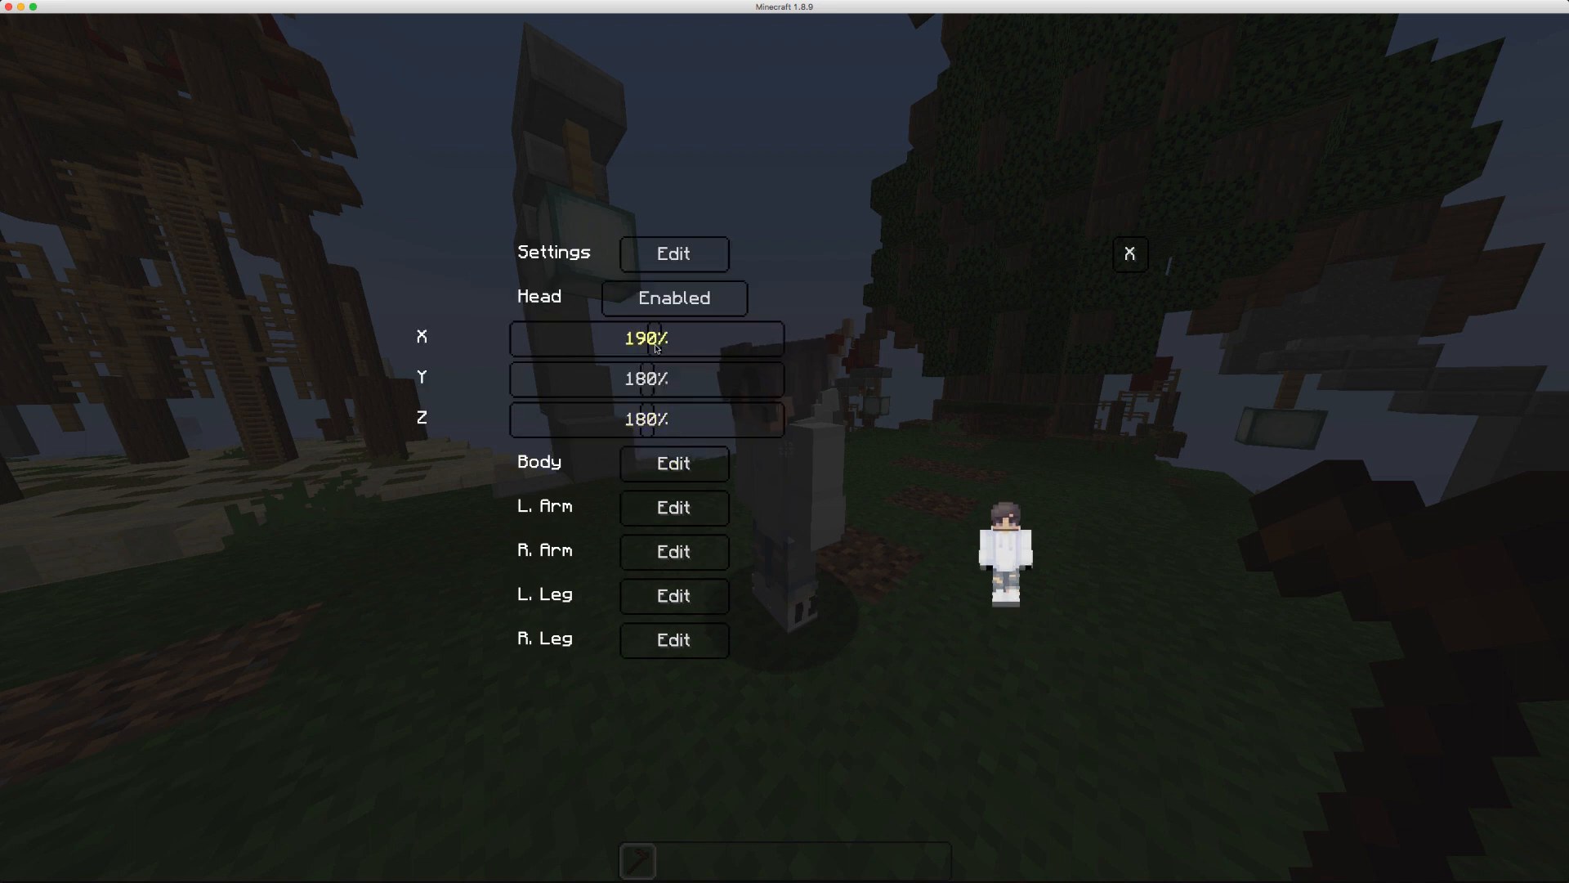
{"action": "left_click_drag", "start_coordinate": [656, 349], "coordinate": [643, 347]}
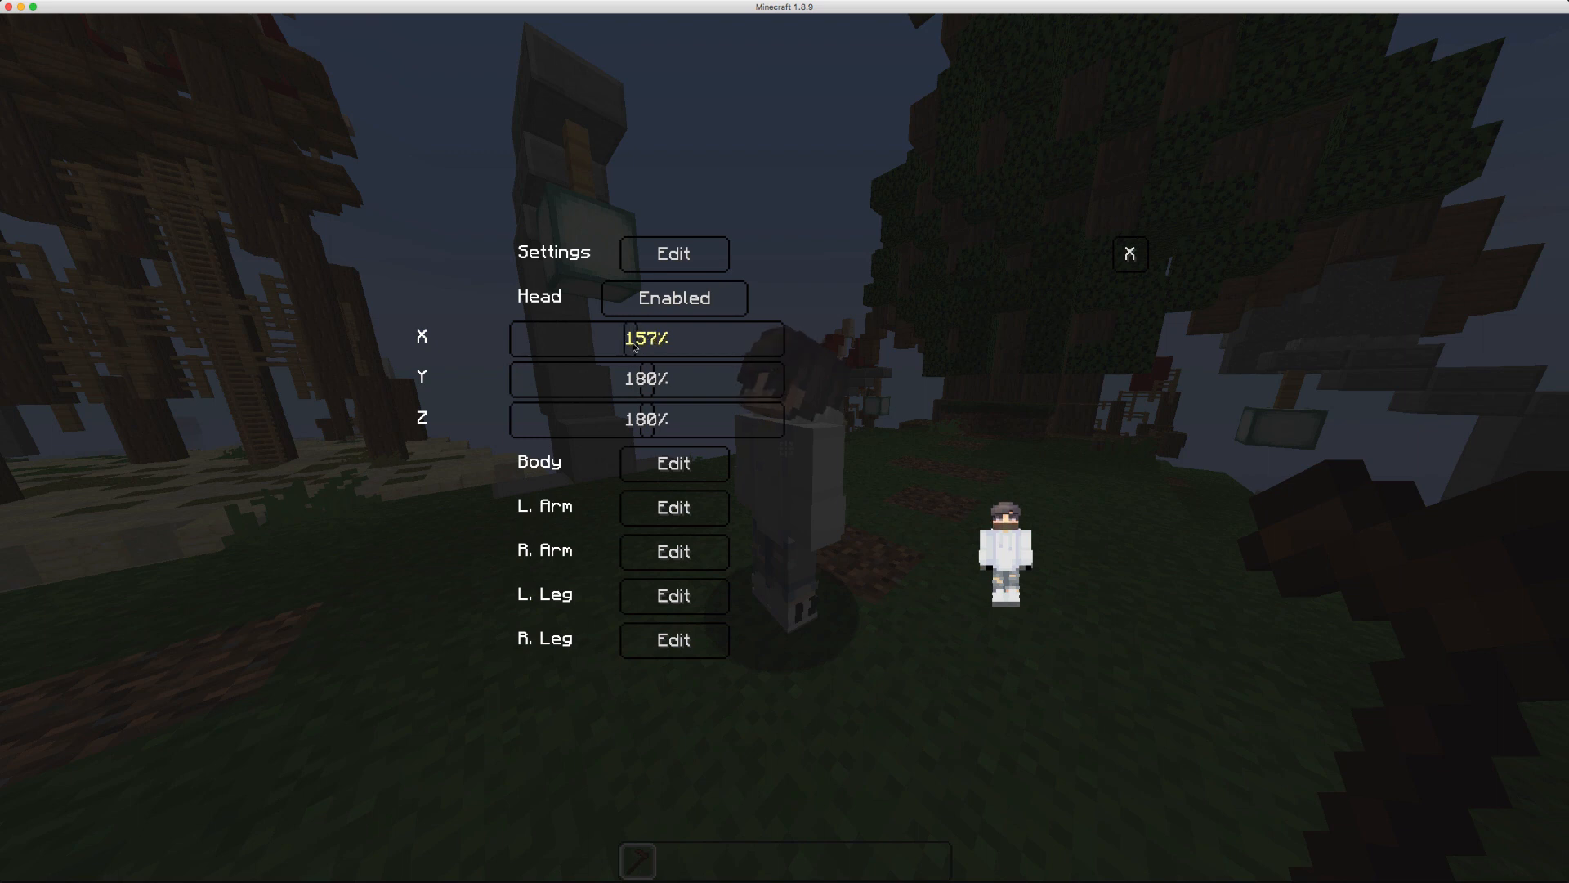
- Rotate the puppet's left and right arms on the X axis in opposite directions
{"action": "left_click", "coordinate": [674, 511]}
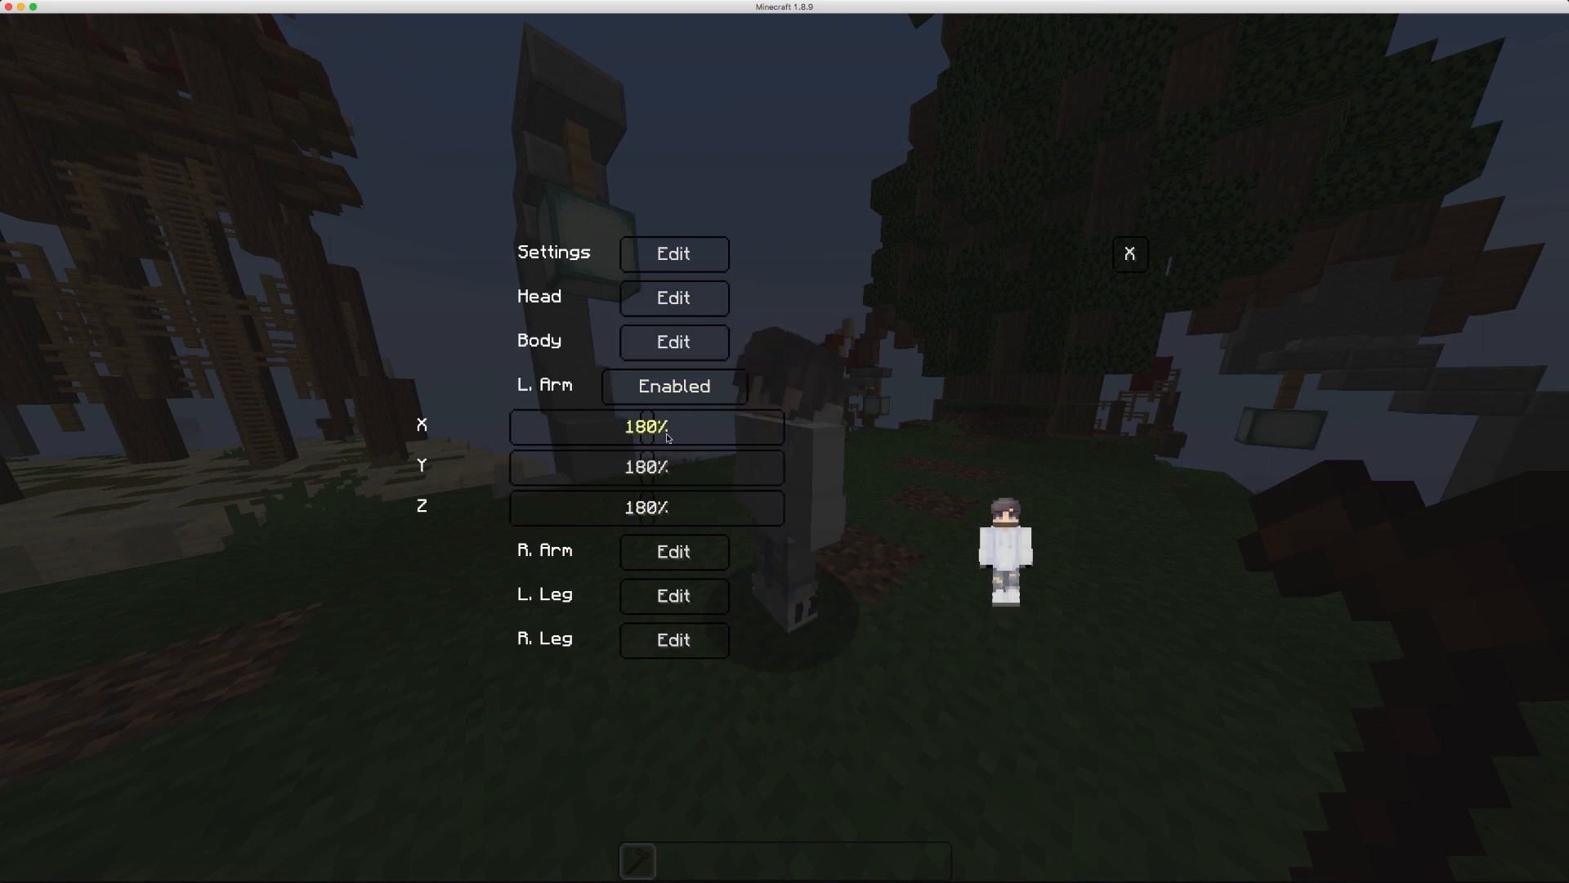
{"action": "left_click_drag", "start_coordinate": [667, 438], "coordinate": [682, 439]}
{"action": "left_click", "coordinate": [667, 547]}
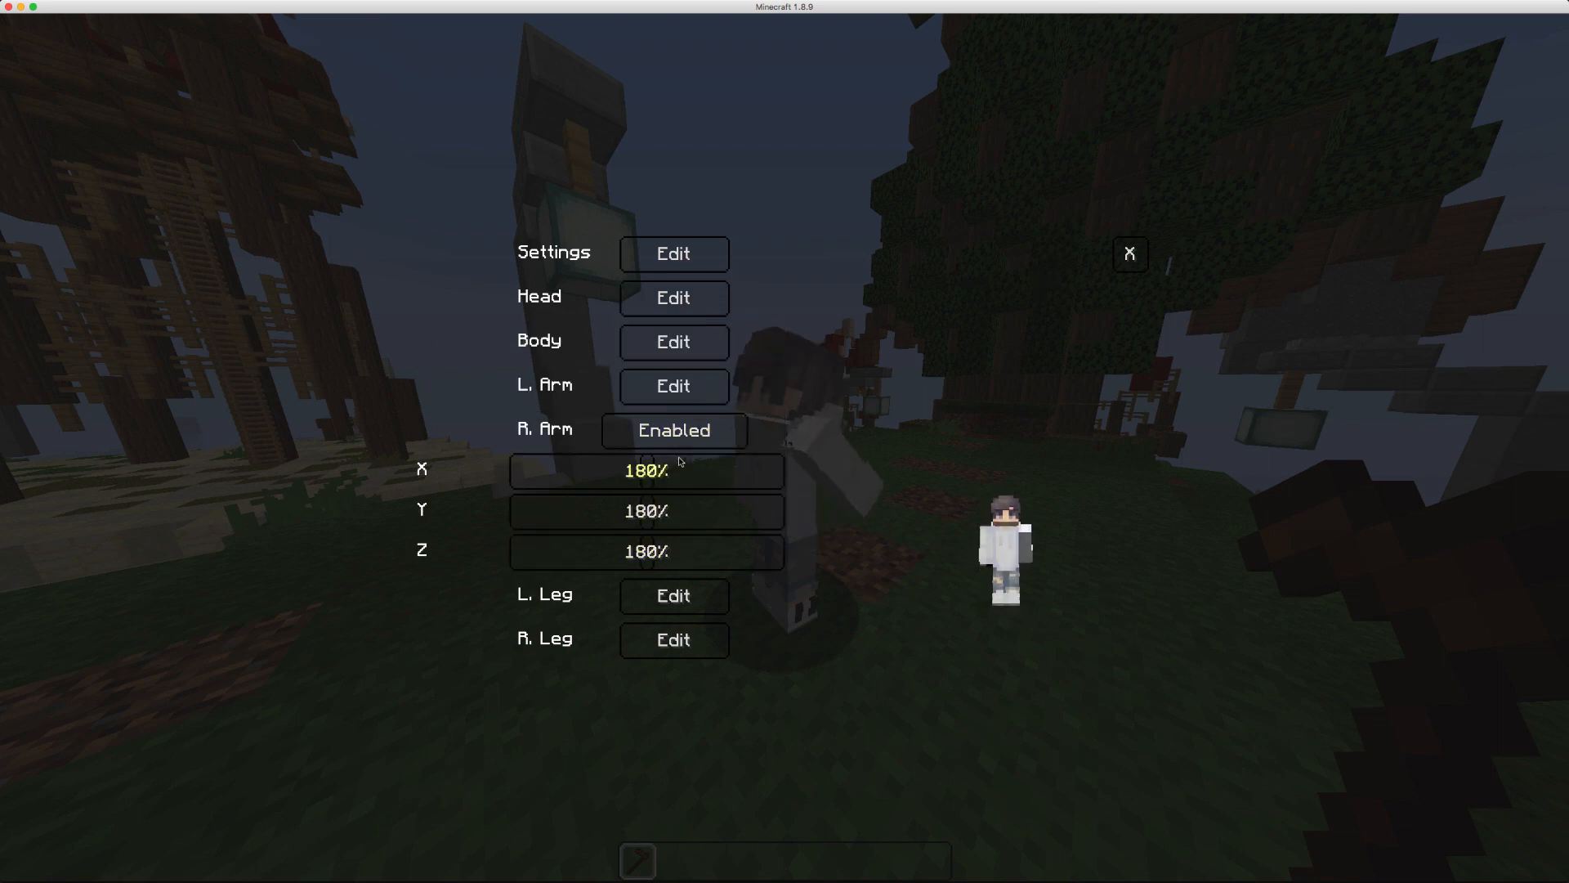
{"action": "left_click", "coordinate": [651, 596]}
{"action": "left_click_drag", "start_coordinate": [628, 597], "coordinate": [650, 597]}
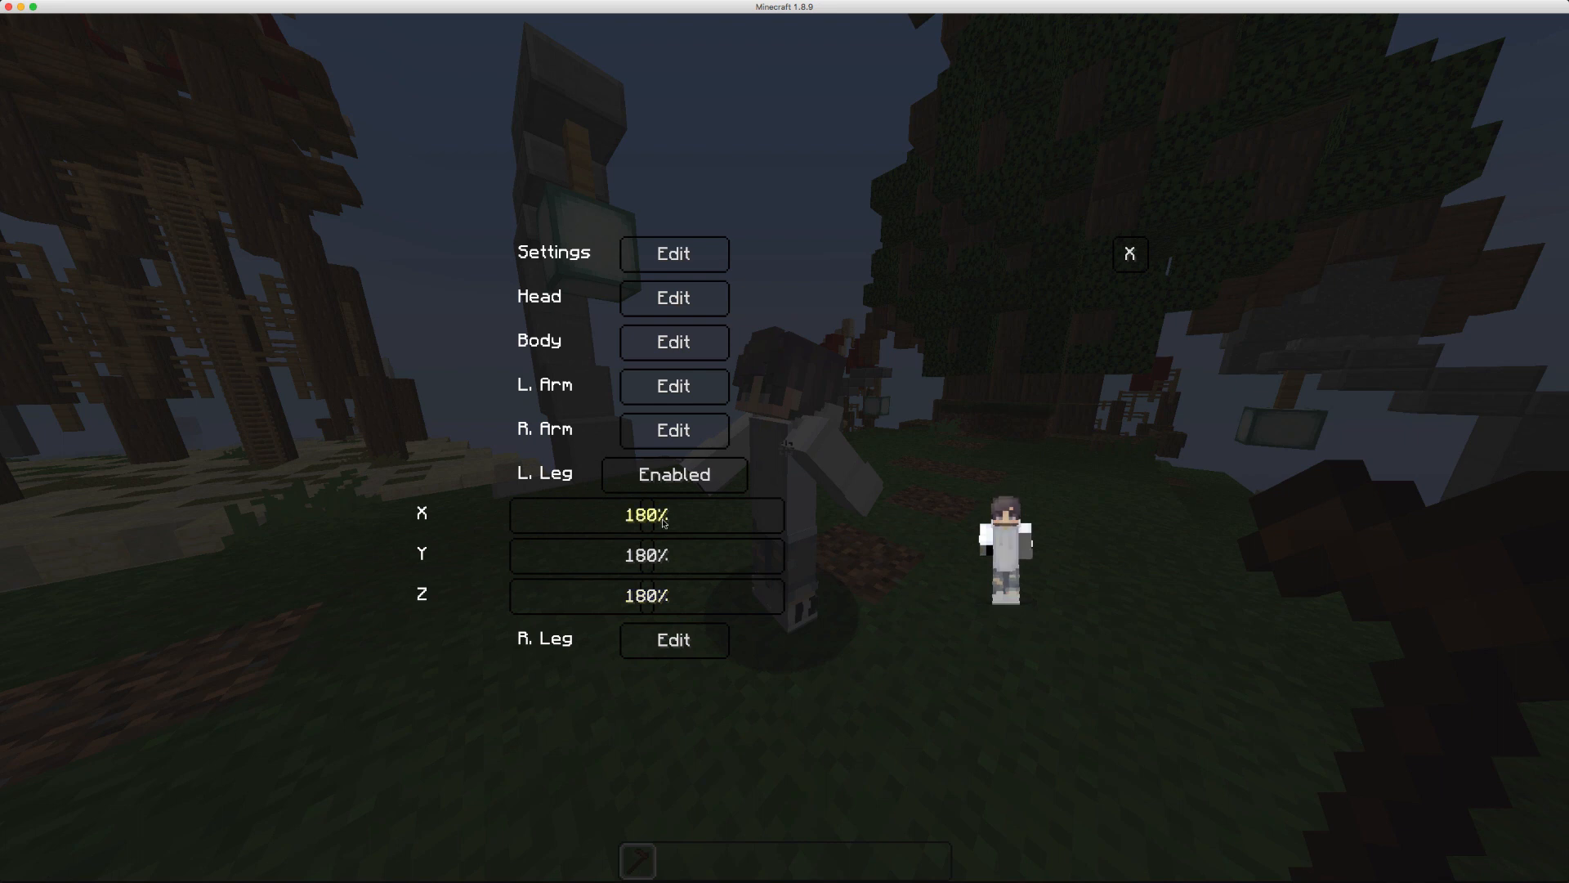
- Set the left leg's X rotation to about 152%, rotate the right leg on X, and return to the world
{"action": "left_click_drag", "start_coordinate": [664, 524], "coordinate": [630, 534]}
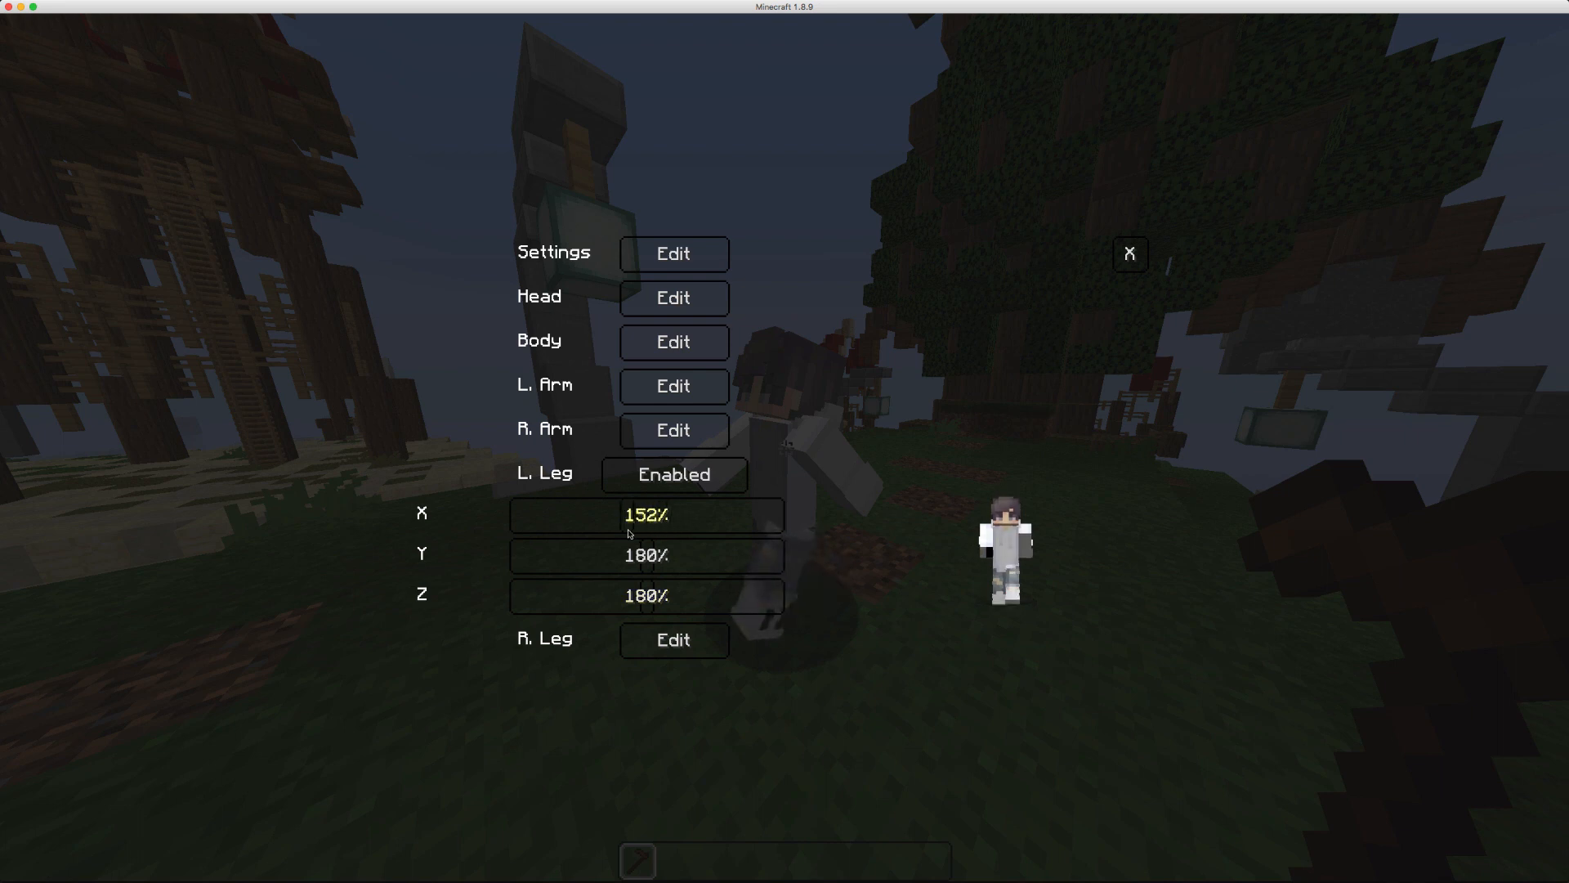
{"action": "left_click", "coordinate": [668, 640]}
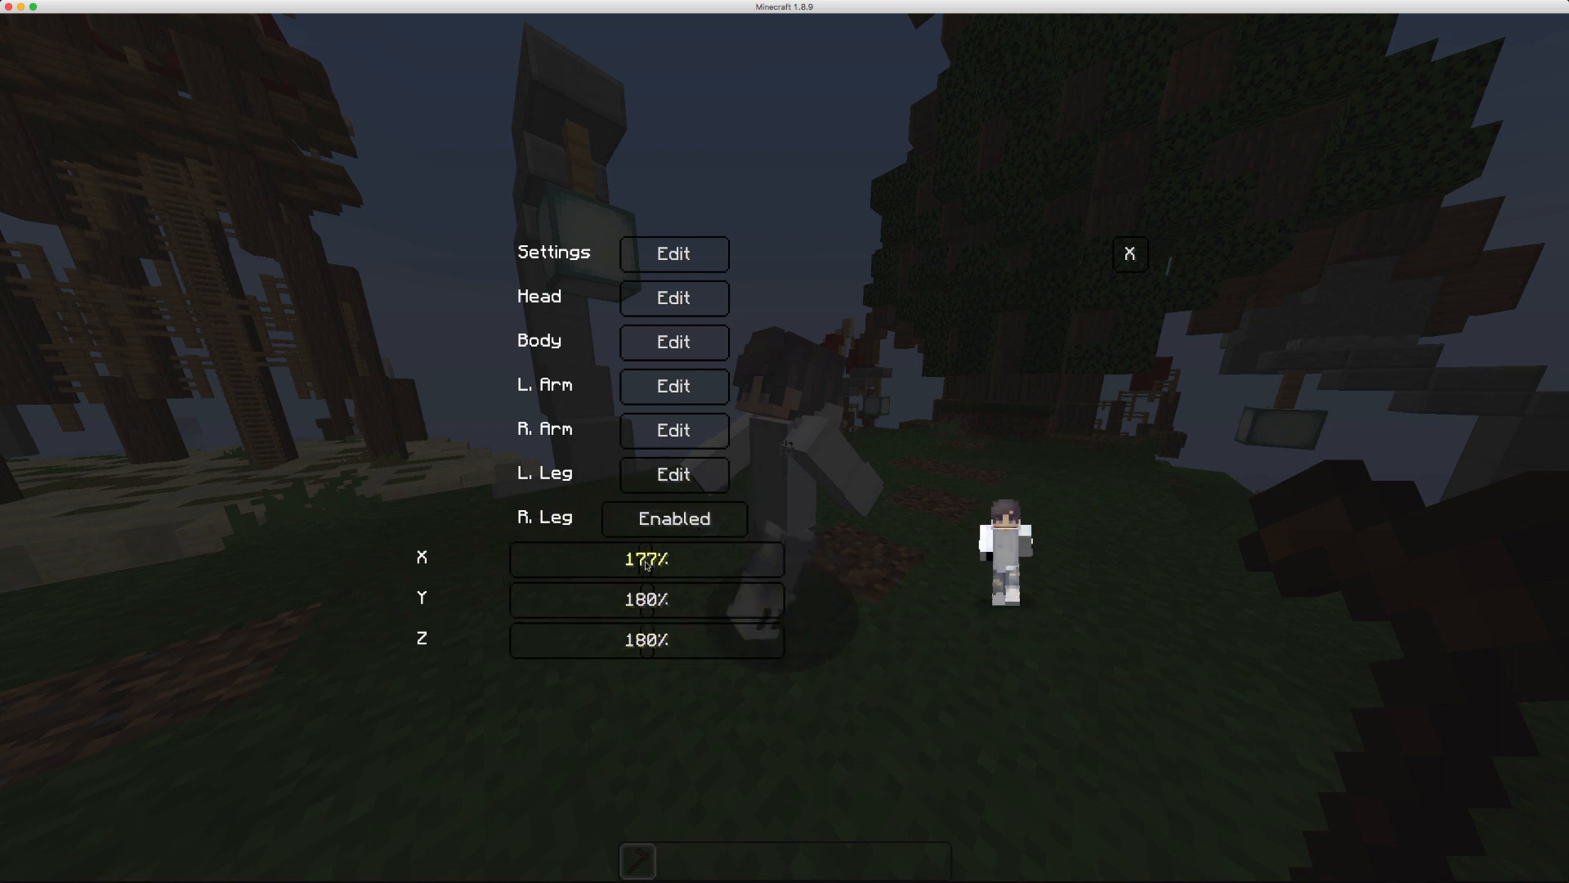
{"action": "left_click", "coordinate": [1132, 256]}
{"action": "left_click", "coordinate": [1138, 259]}
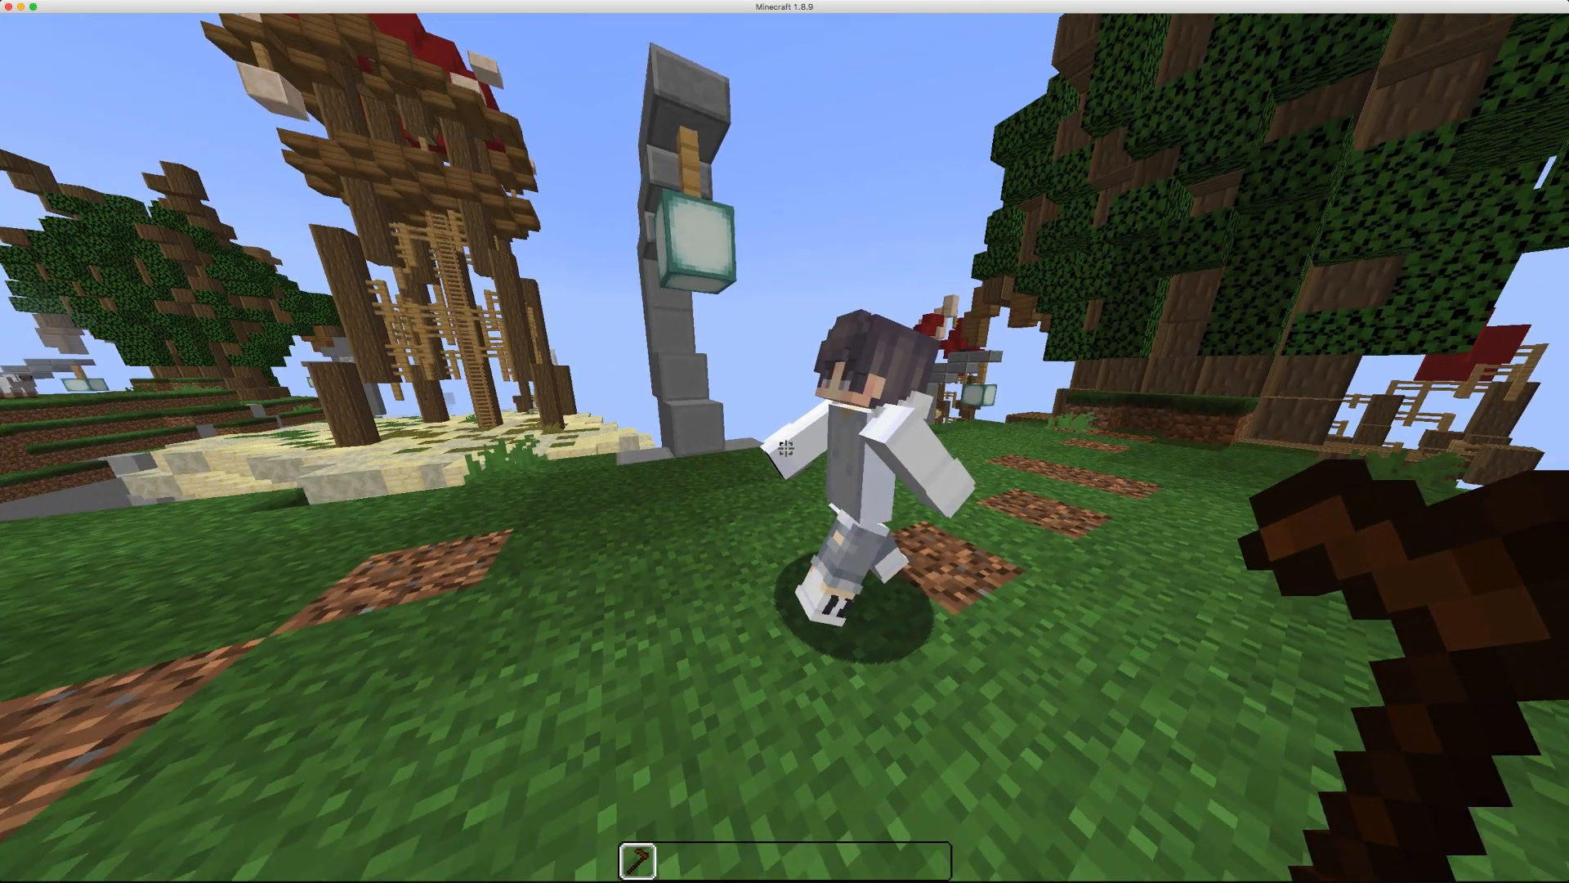
- Give the Steve NPC the player skin OpMePlz, hide its name, and return to the world
{"action": "key", "text": "w"}
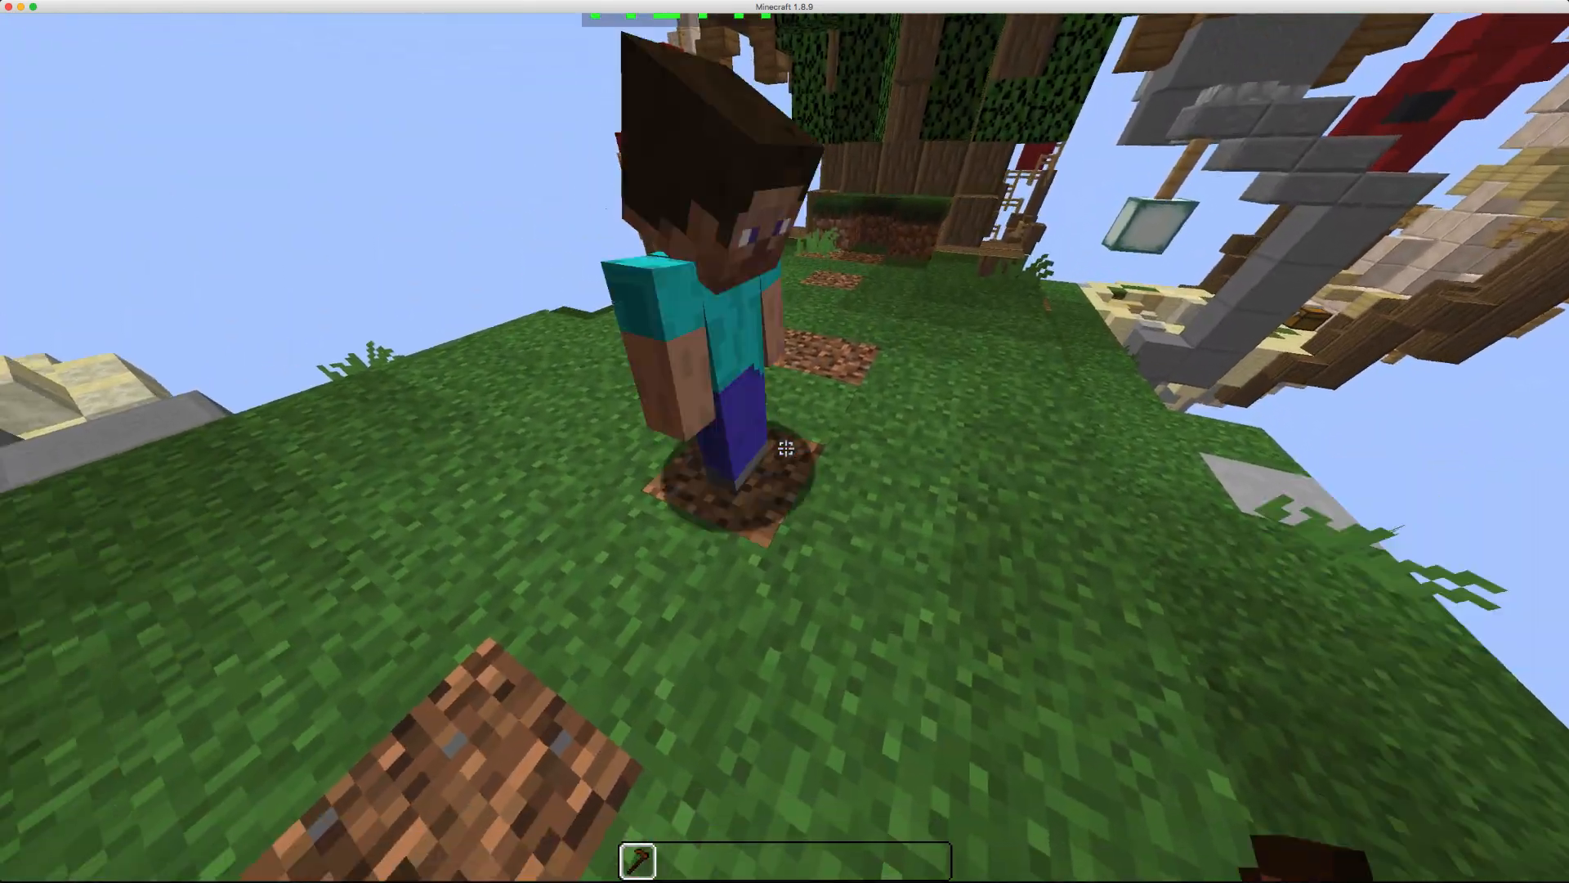
{"action": "right_click", "coordinate": [785, 448]}
{"action": "left_click", "coordinate": [958, 429]}
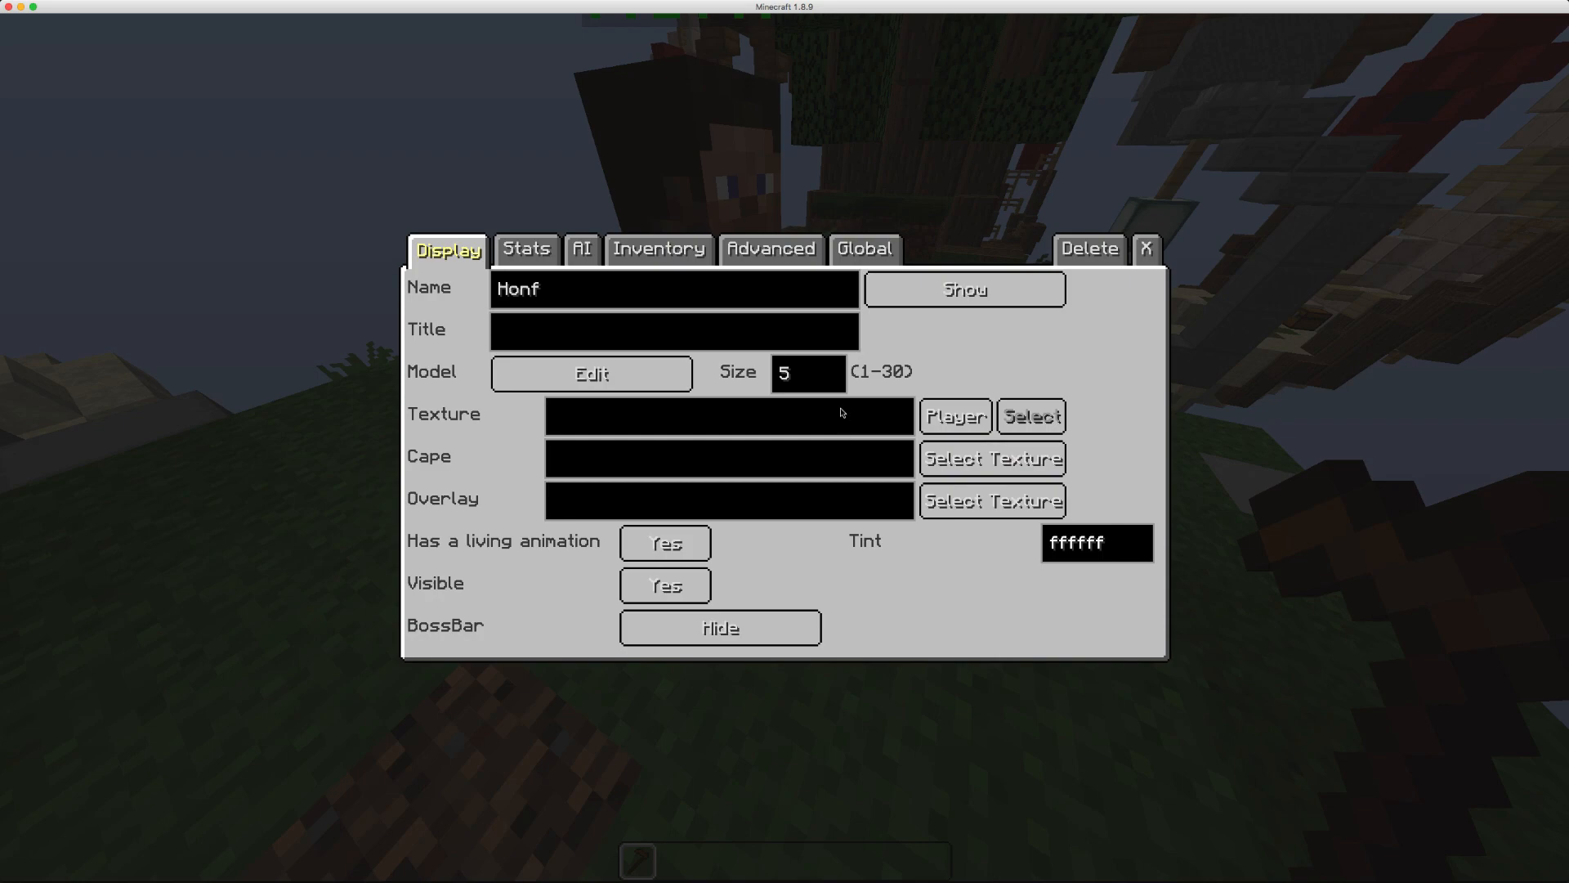
{"action": "left_click", "coordinate": [842, 409]}
{"action": "type", "text": "OpMePlz"}
{"action": "left_click", "coordinate": [967, 294]}
{"action": "left_click", "coordinate": [1146, 247]}
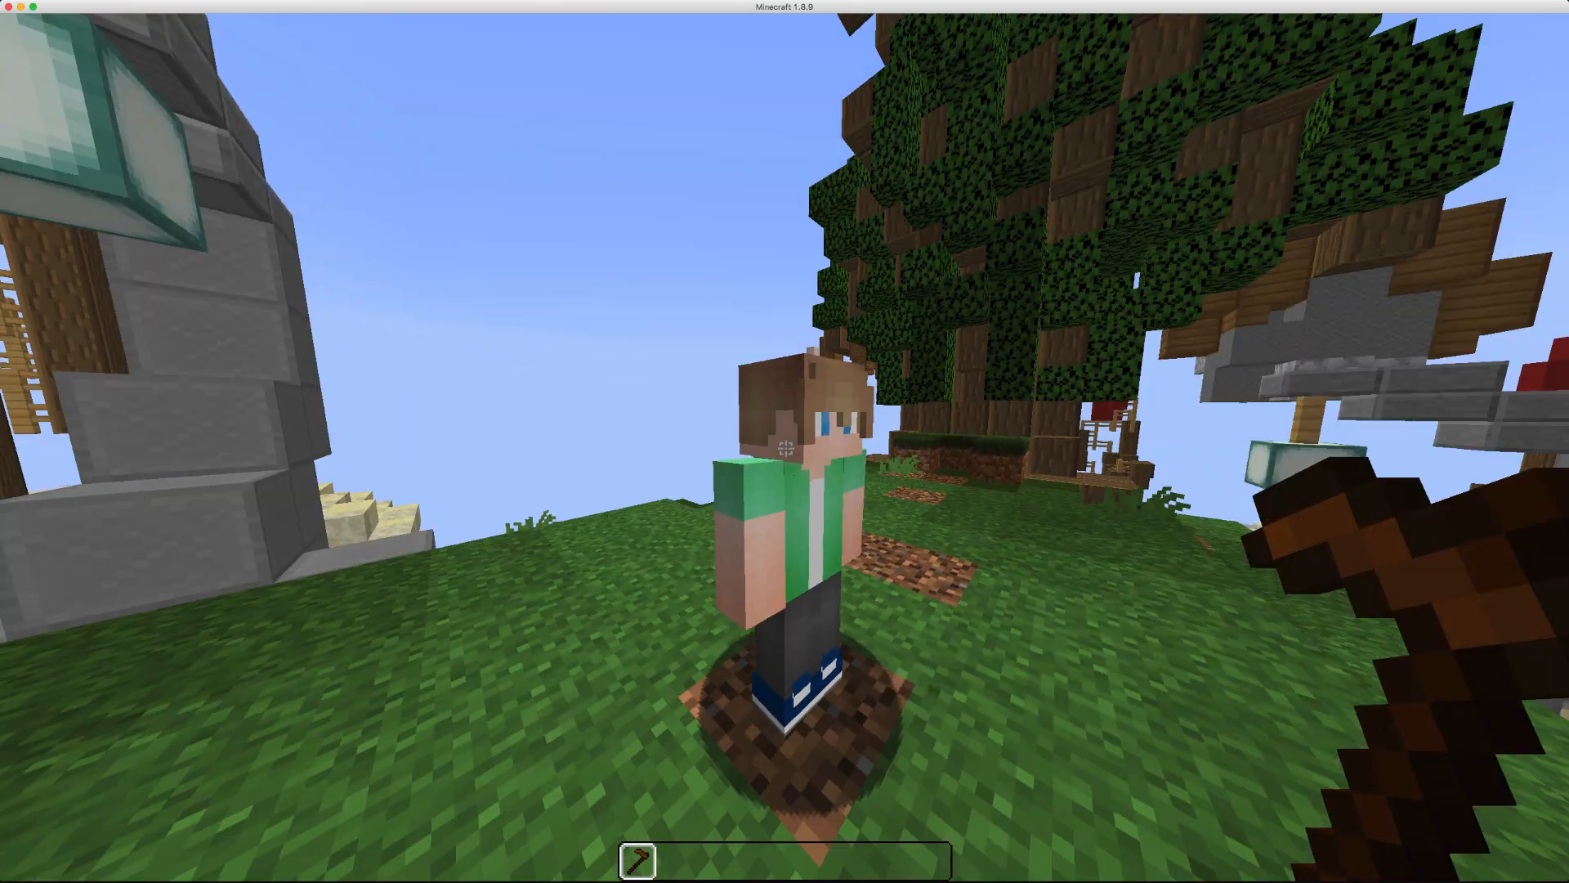
- Set the green-shirted NPC's movement rotation to Manual in its AI settings
{"action": "right_click", "coordinate": [784, 442]}
{"action": "left_click", "coordinate": [658, 249]}
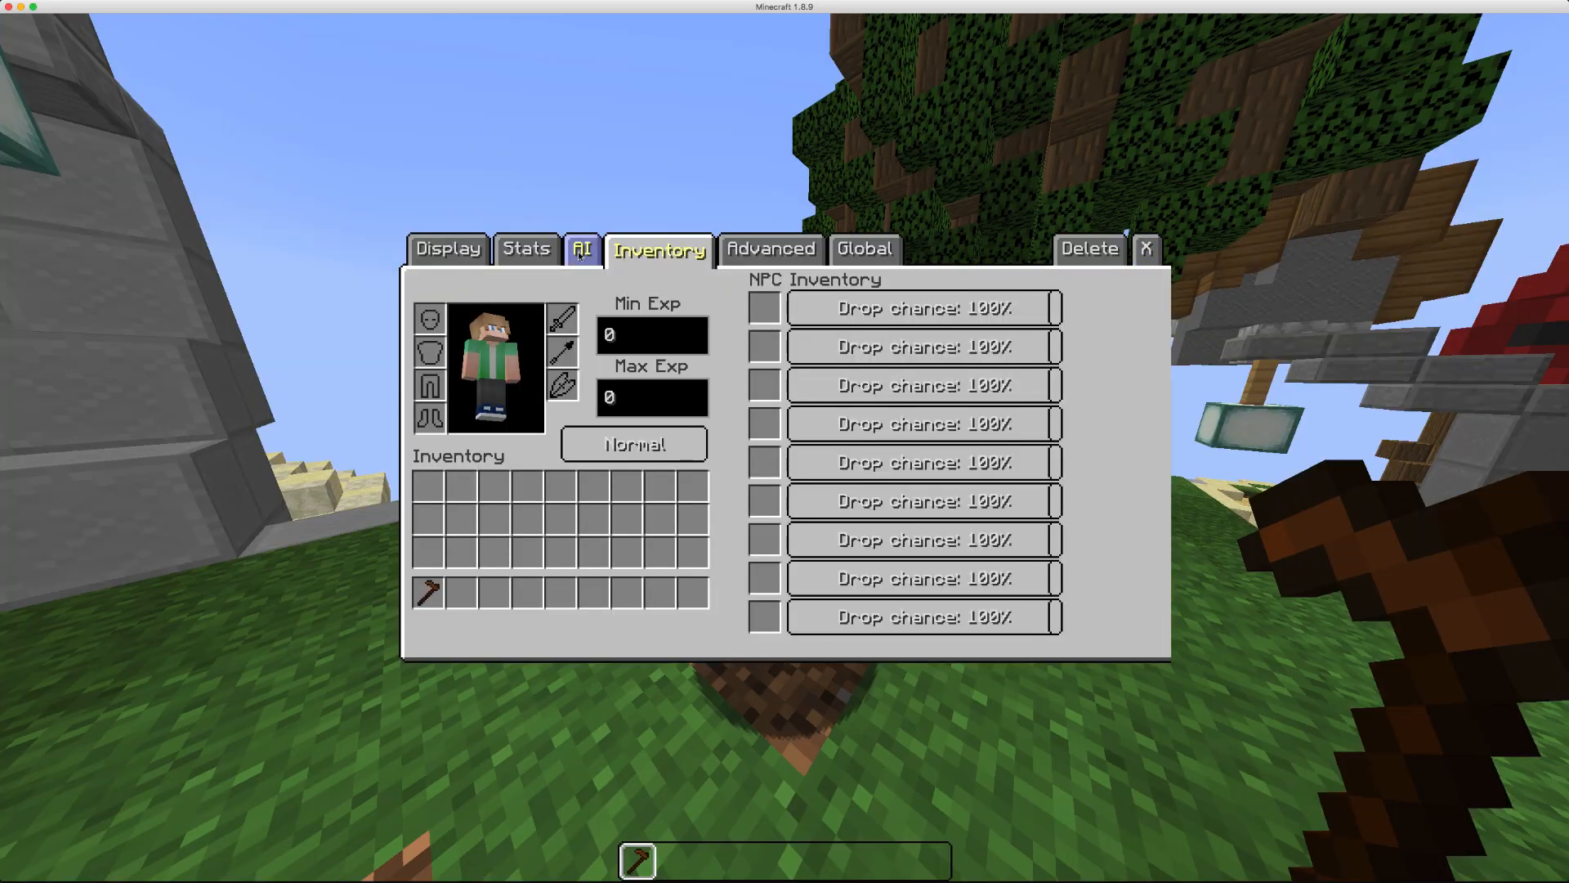
{"action": "left_click", "coordinate": [582, 248]}
{"action": "left_click", "coordinate": [527, 248]}
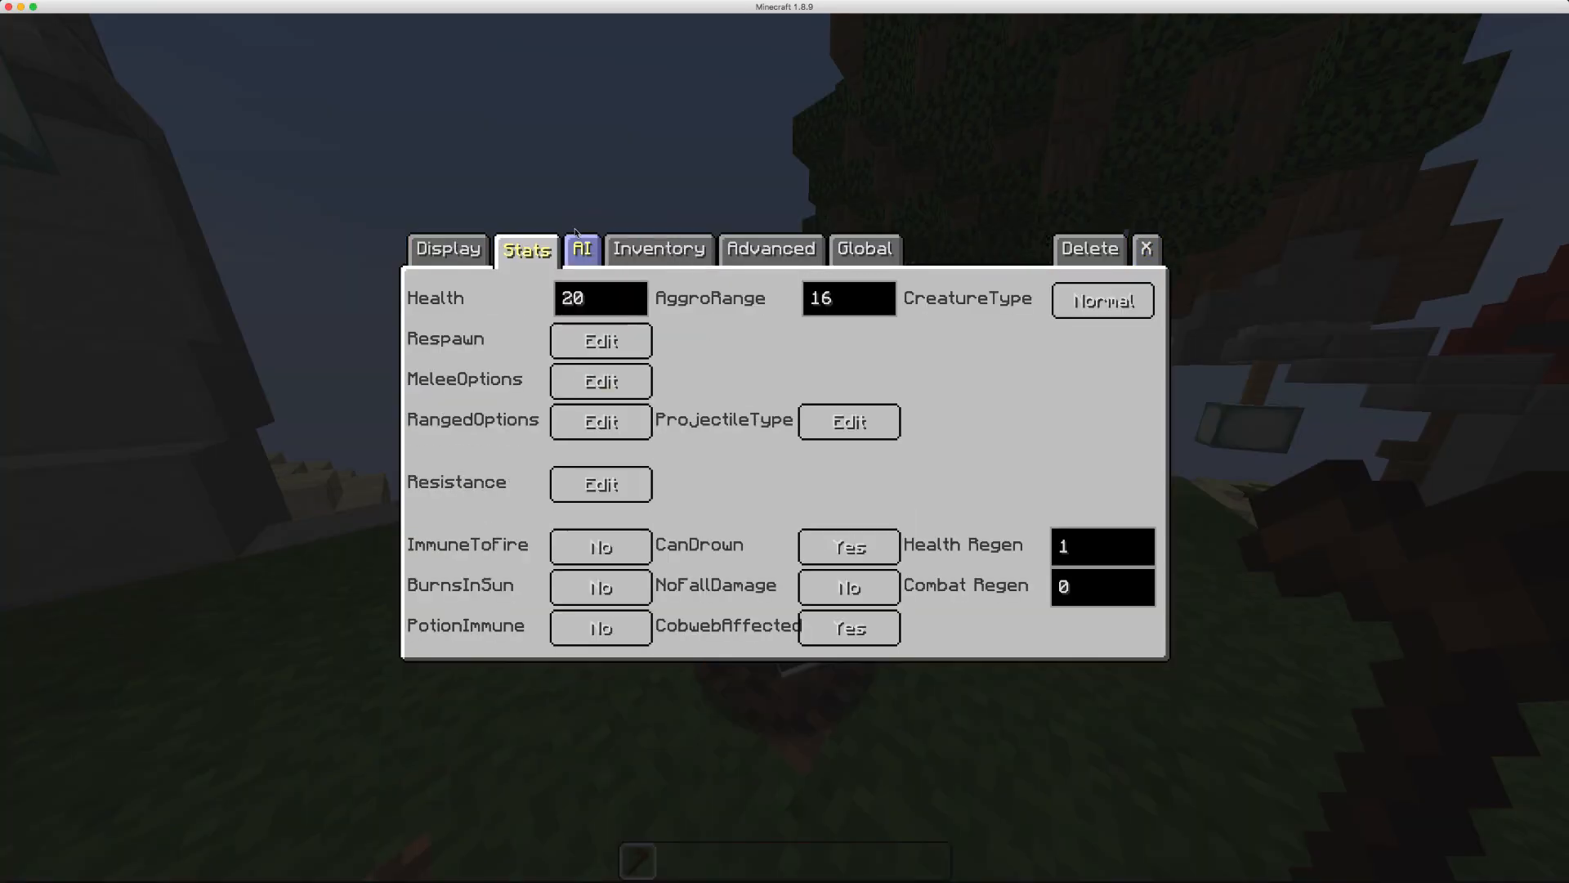
{"action": "left_click", "coordinate": [582, 248]}
{"action": "left_click", "coordinate": [619, 574]}
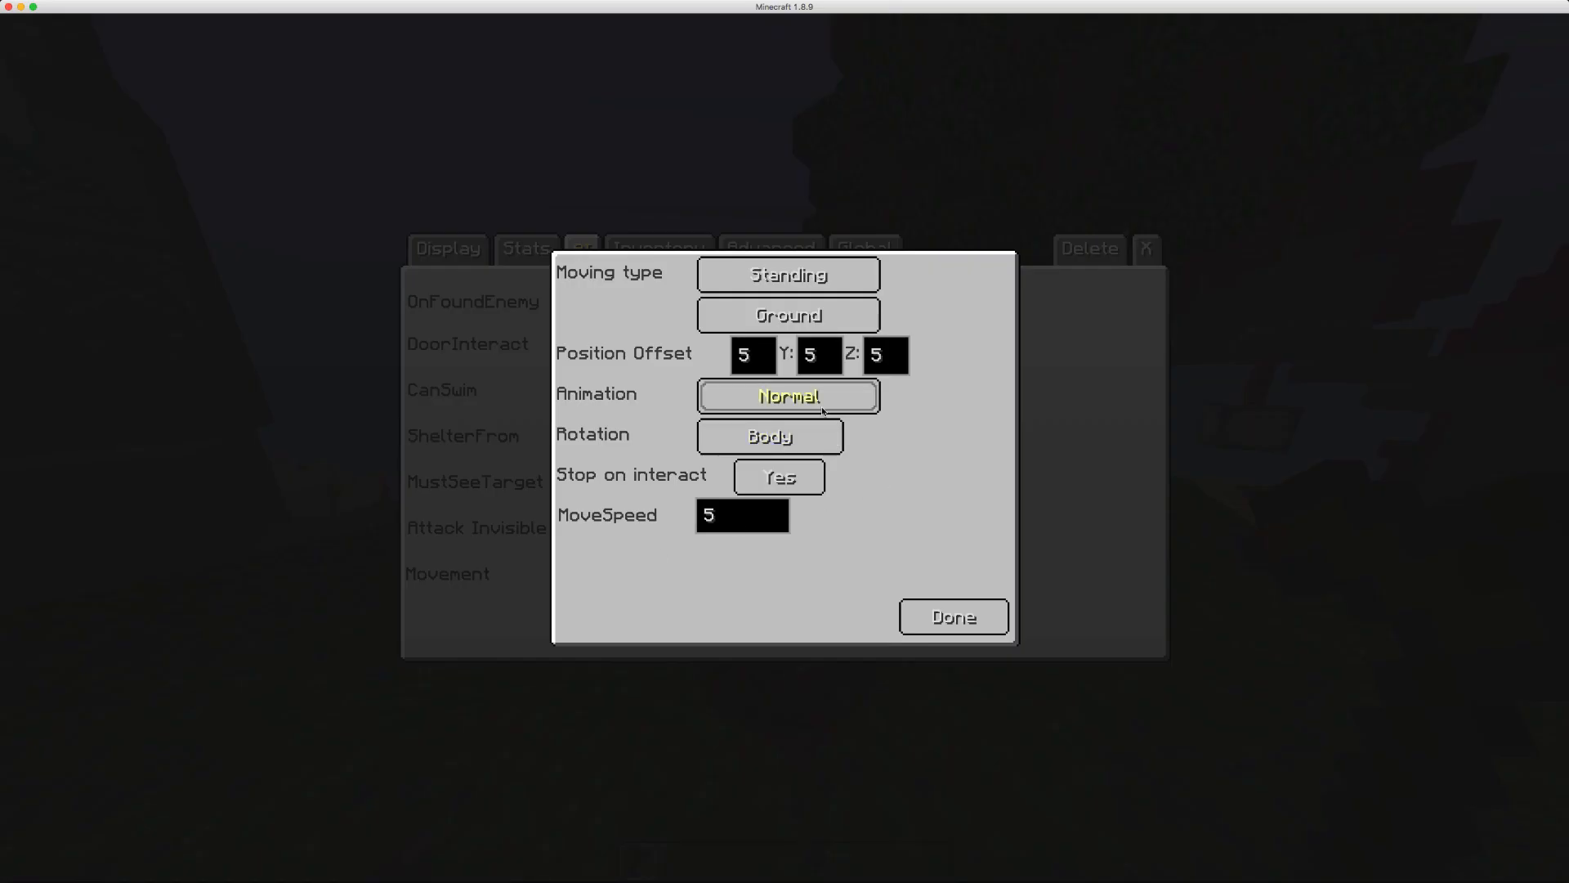
{"action": "left_click", "coordinate": [800, 432]}
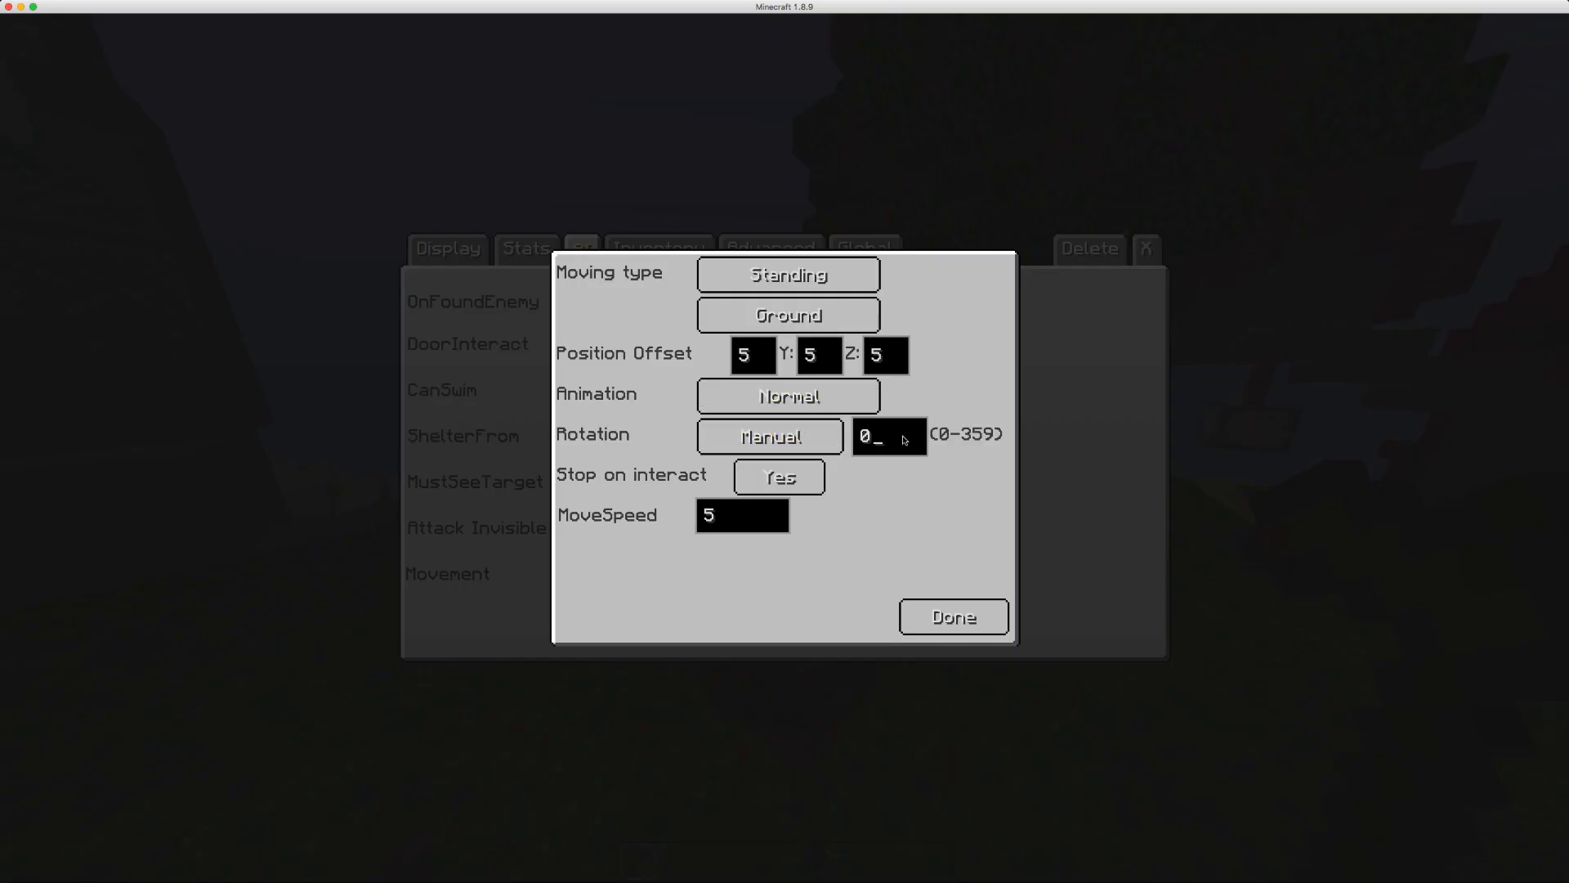
{"action": "left_click", "coordinate": [944, 615]}
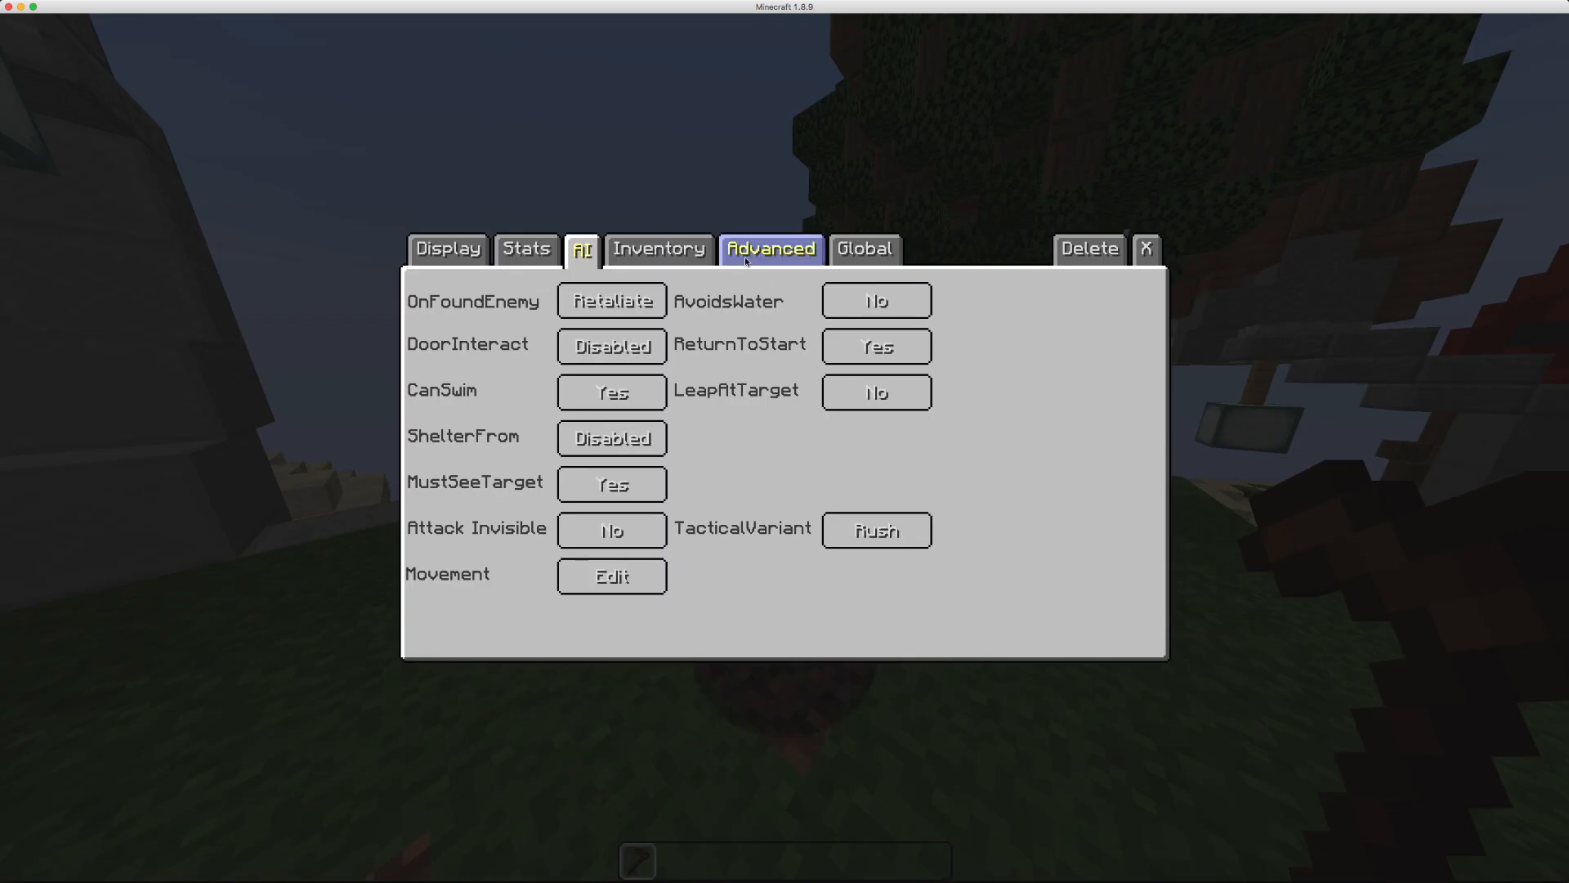
- Assign the Puppet job to the green-shirted NPC and enable puppet control of its head
{"action": "left_click", "coordinate": [782, 258]}
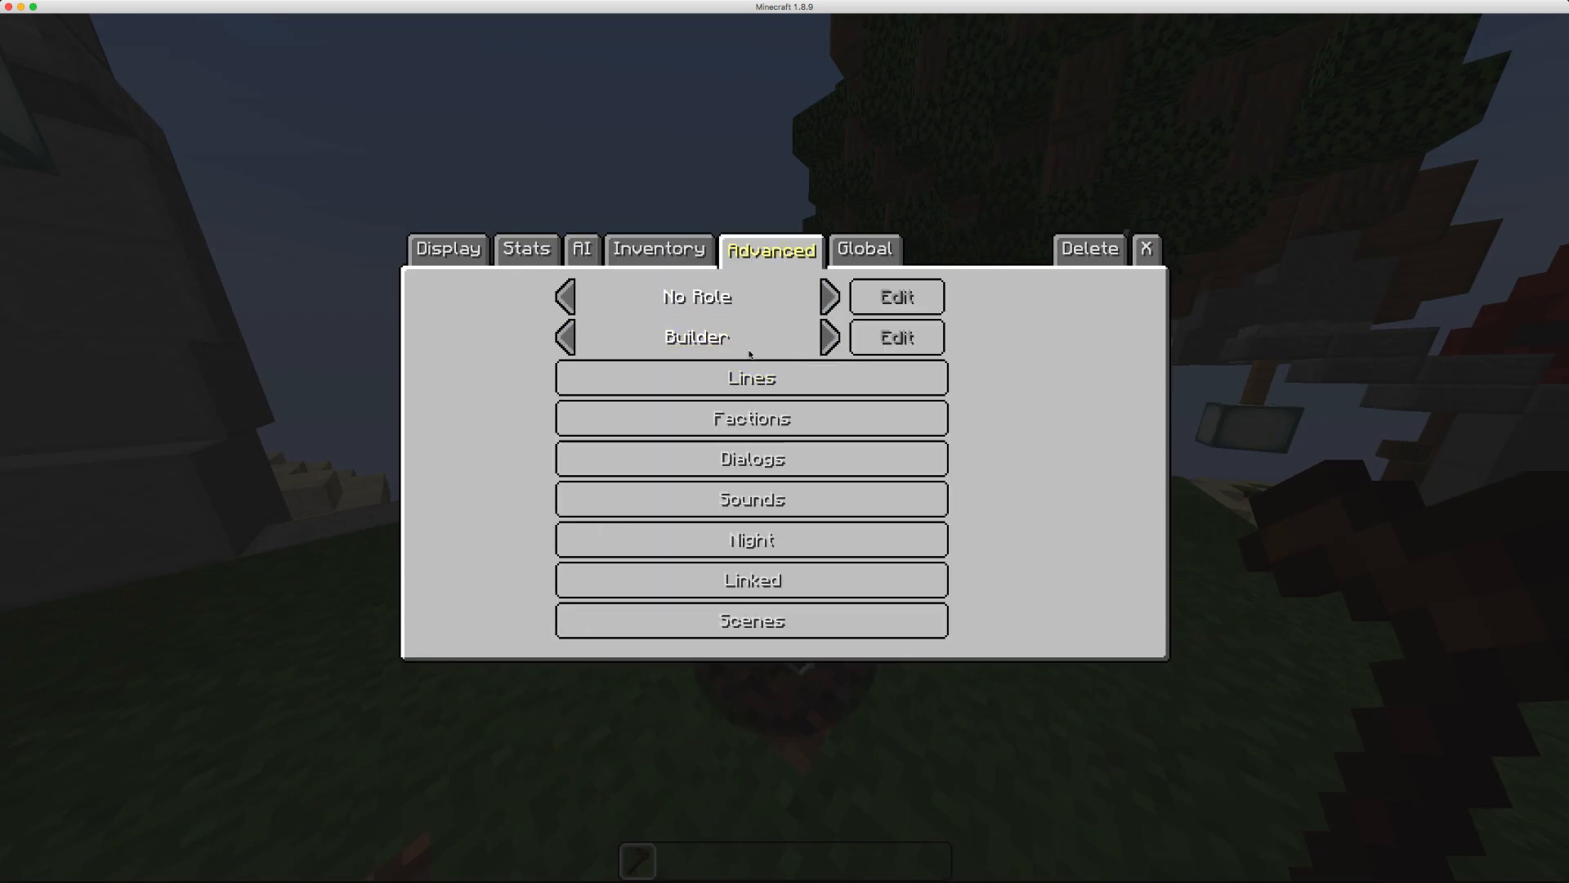
{"action": "left_click", "coordinate": [907, 353]}
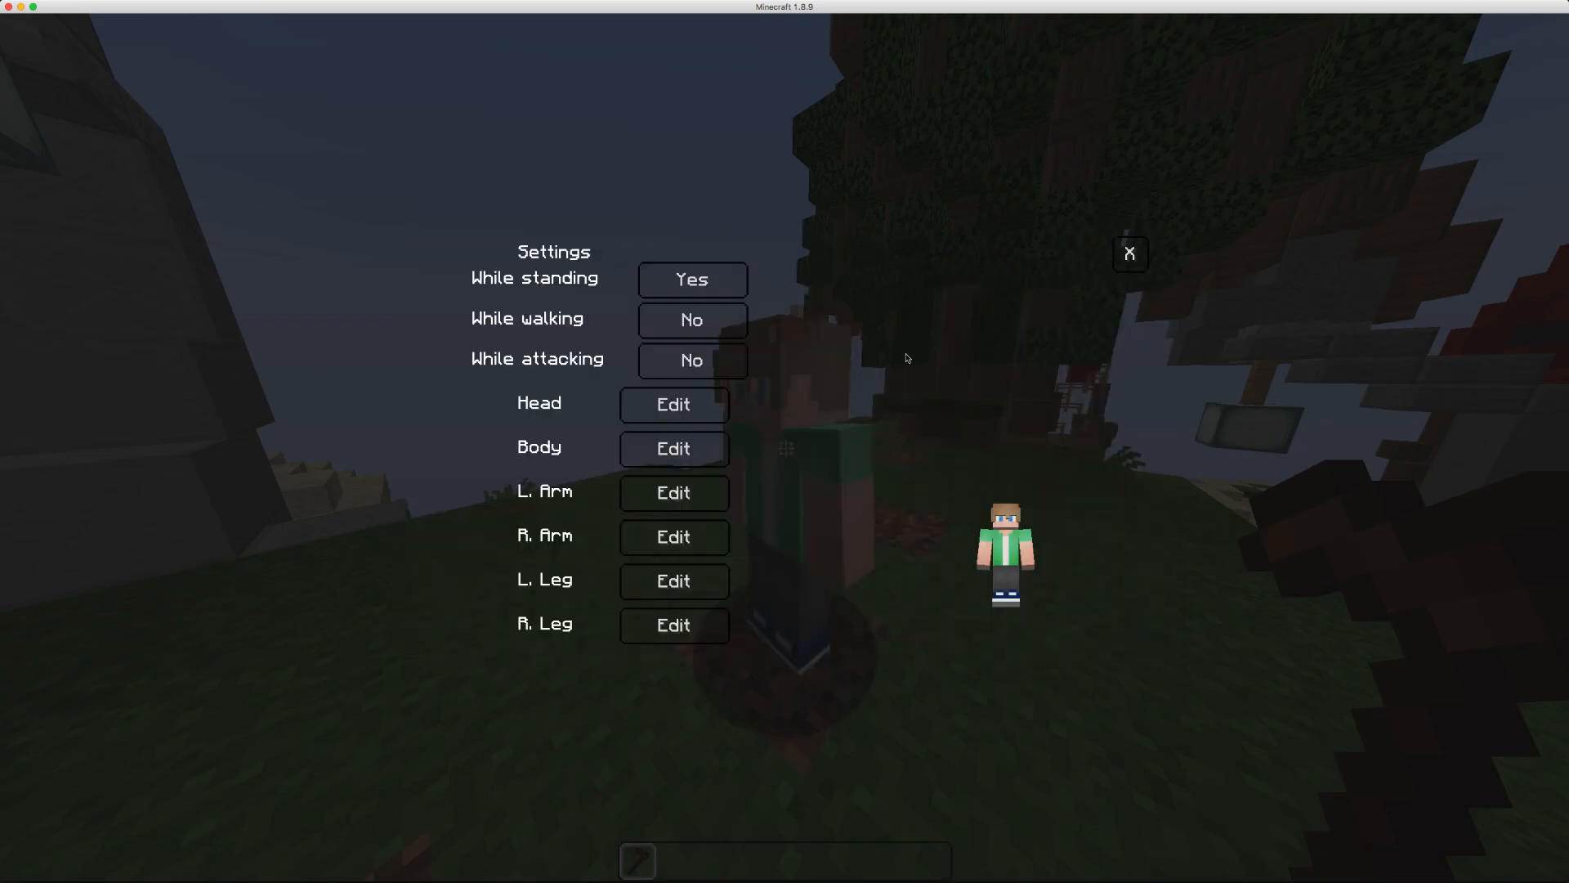
{"action": "left_click", "coordinate": [708, 405]}
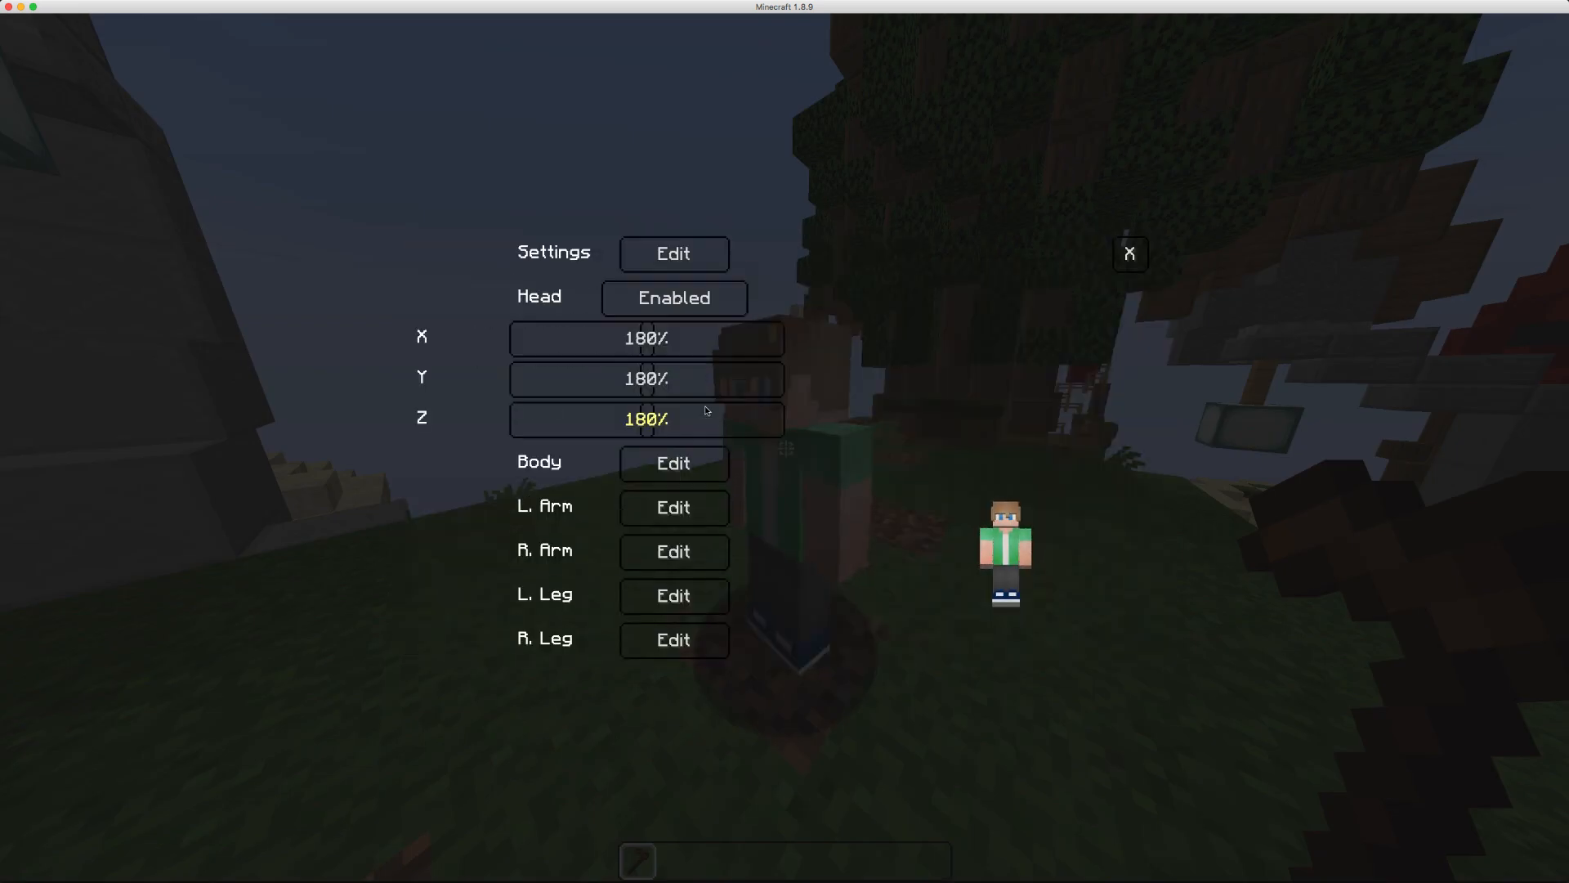
- Set the puppet's left arm X rotation to about 207% and its right arm X rotation to about 134%
{"action": "left_click", "coordinate": [667, 524]}
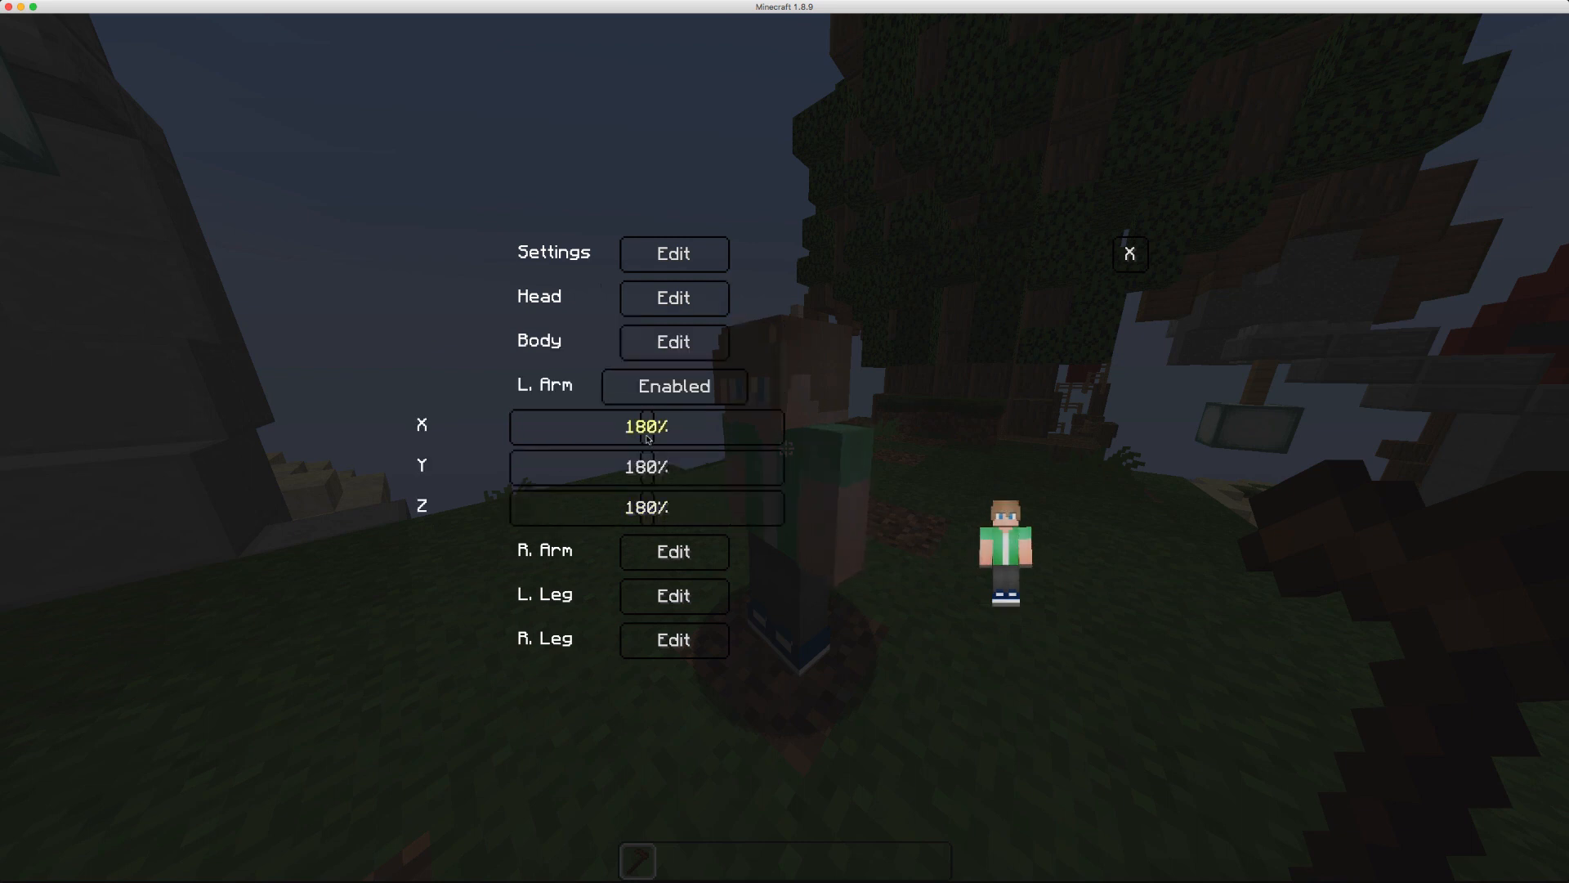
{"action": "left_click_drag", "start_coordinate": [646, 433], "coordinate": [667, 431]}
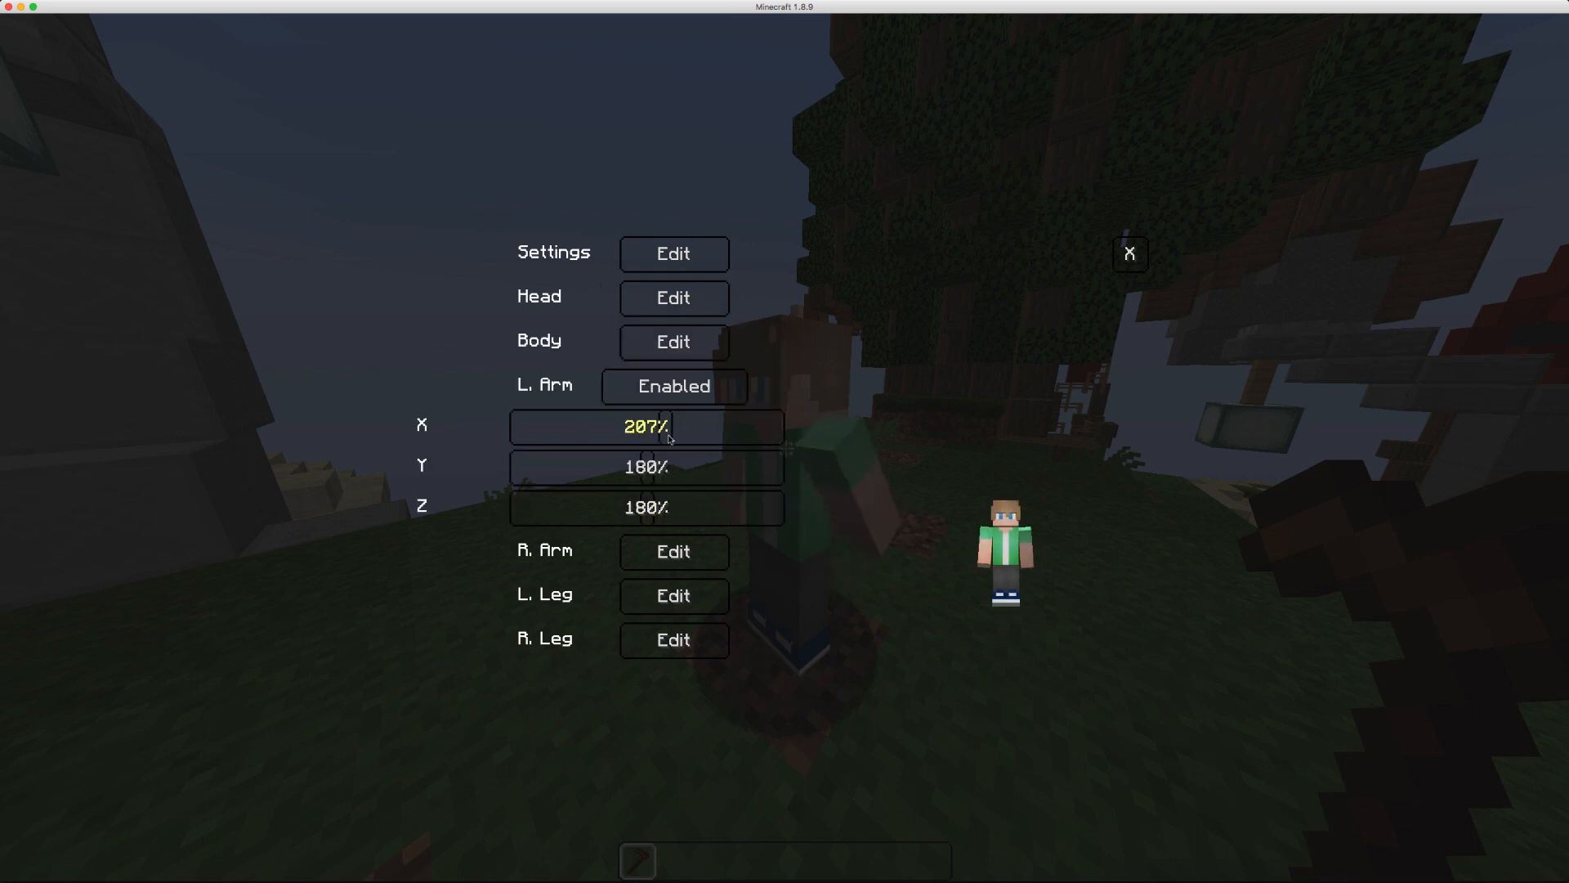
{"action": "left_click", "coordinate": [680, 552]}
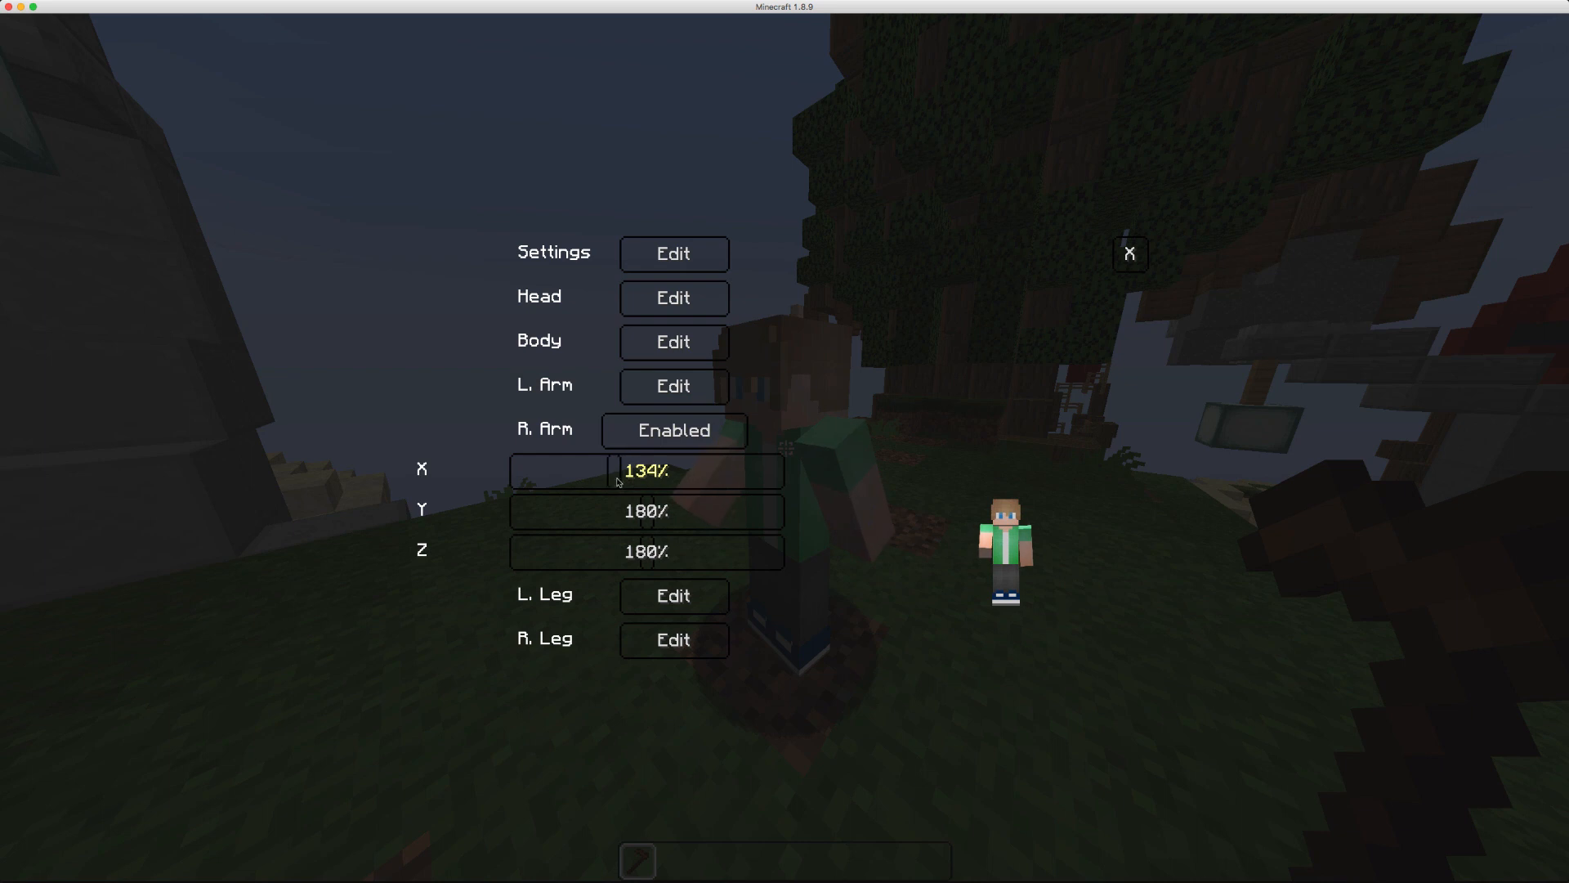
- Set the puppet's left leg X rotation to about 220%, rotate its right leg on X, and return to the world
{"action": "left_click", "coordinate": [648, 596]}
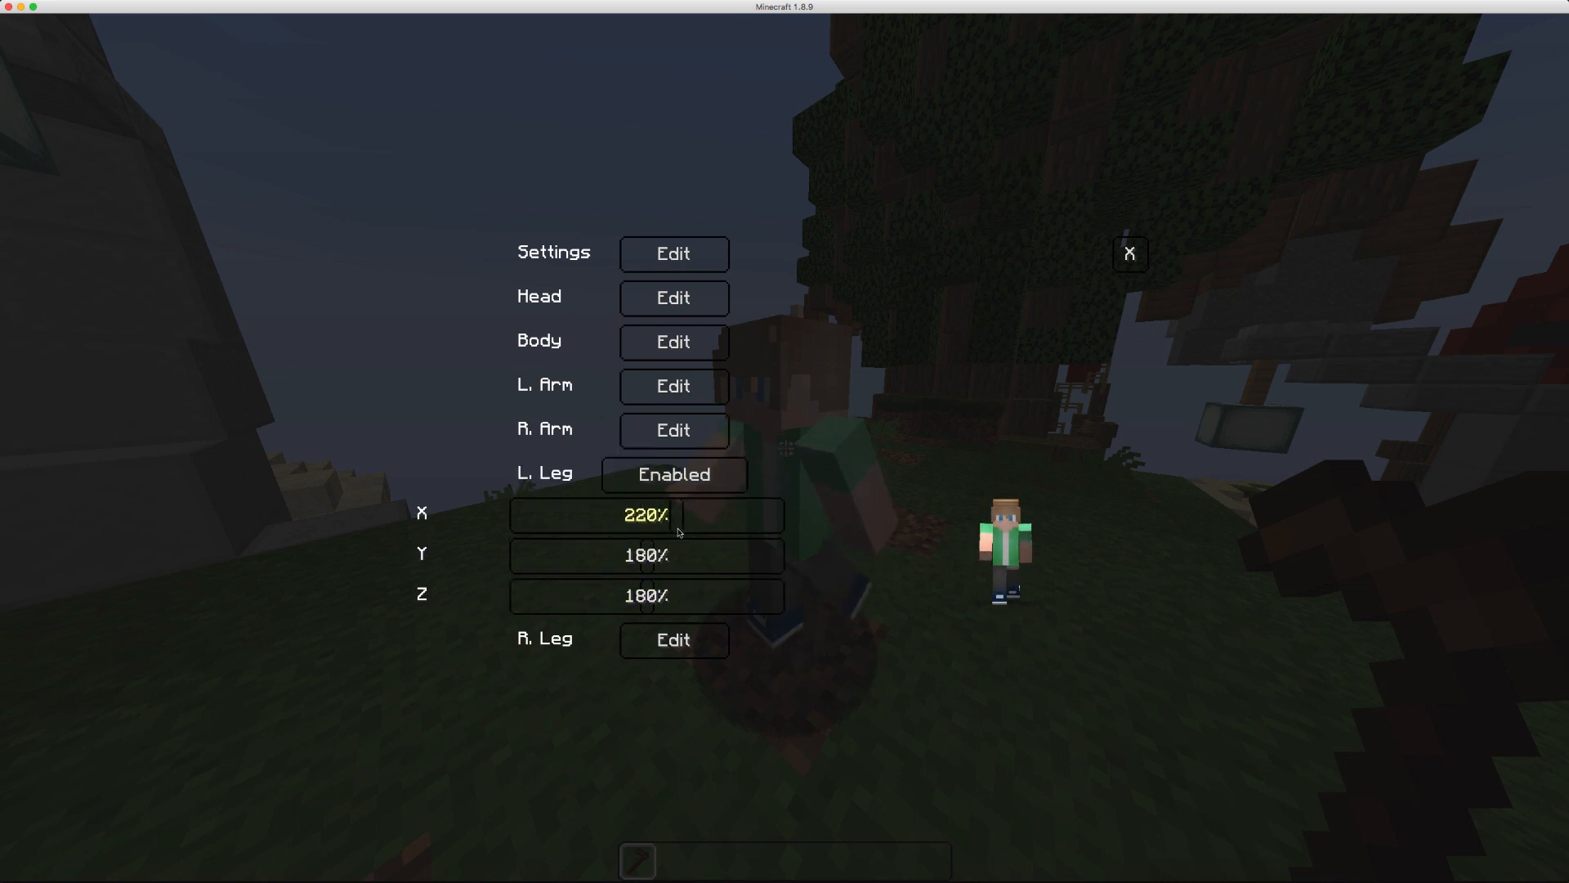
{"action": "left_click", "coordinate": [666, 627]}
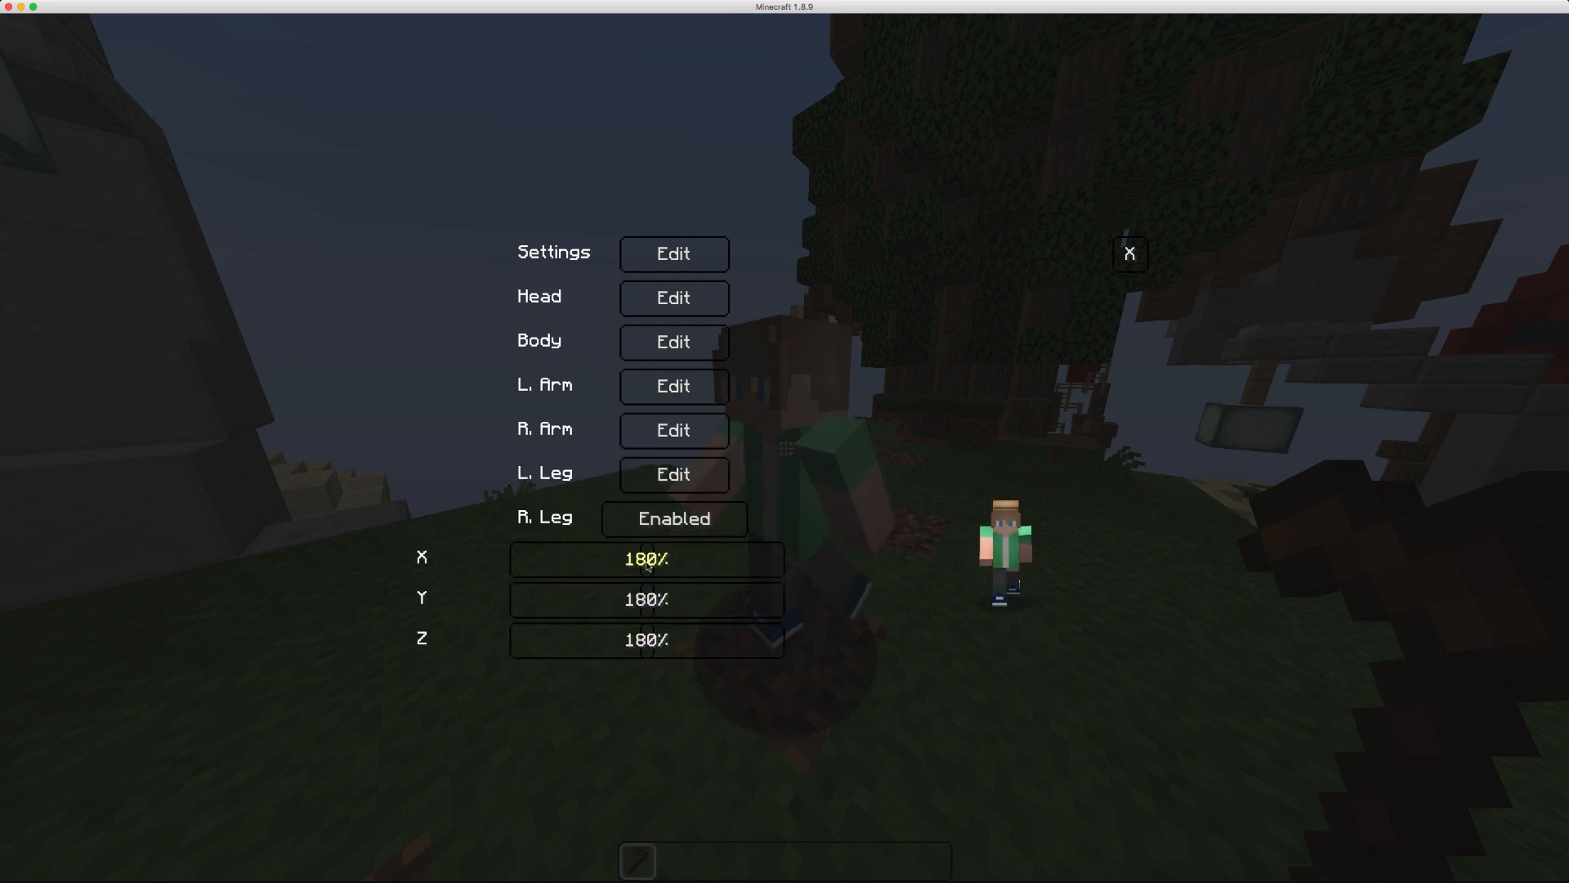
{"action": "left_click", "coordinate": [1130, 252]}
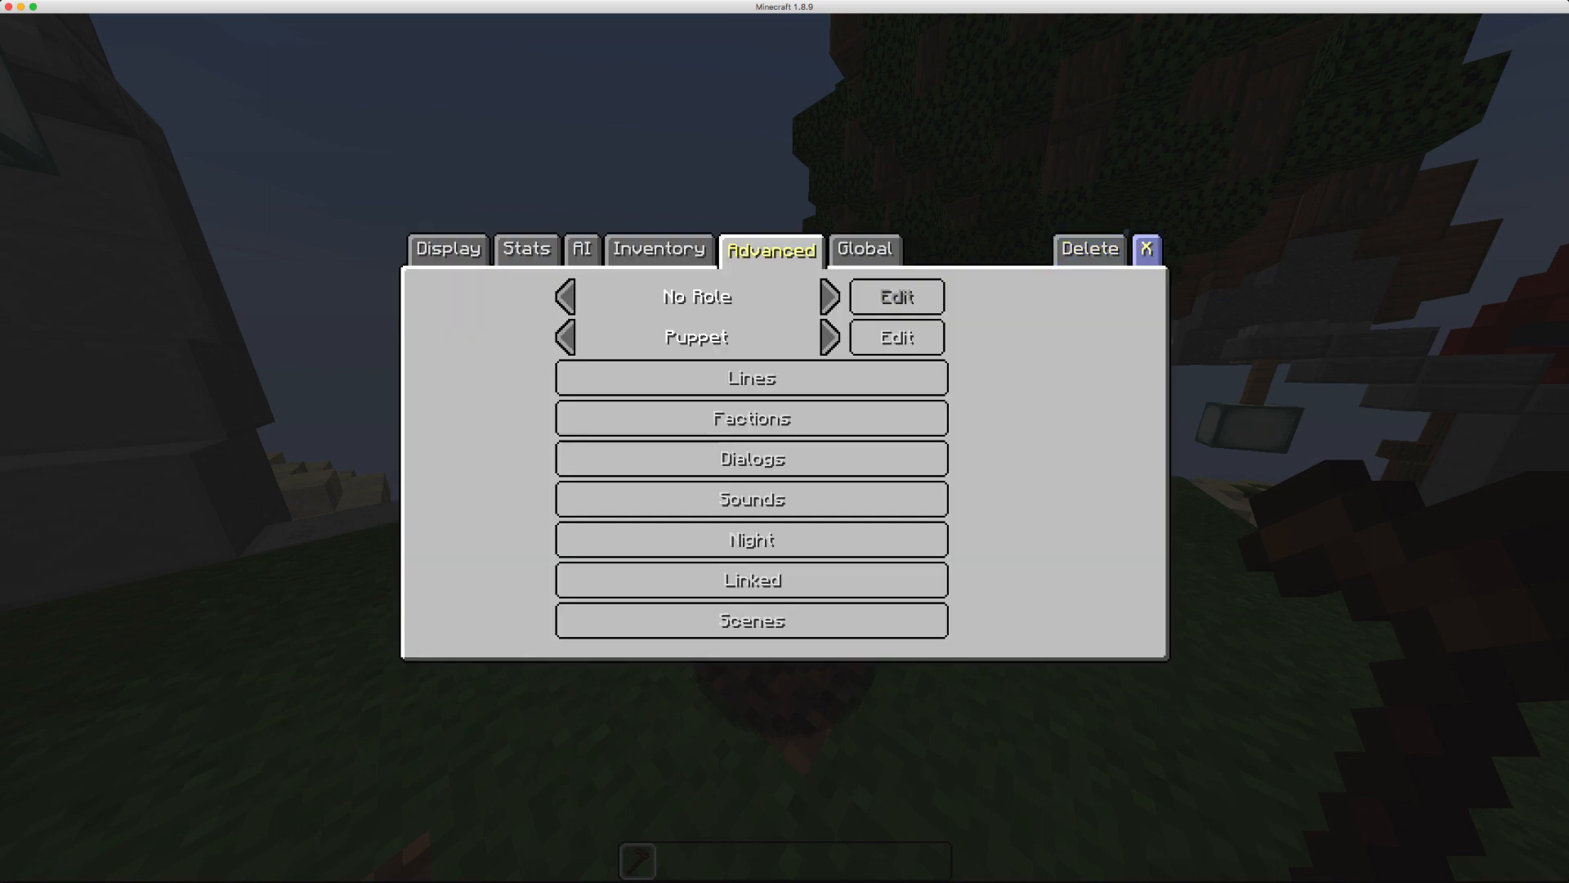
{"action": "left_click", "coordinate": [1145, 249]}
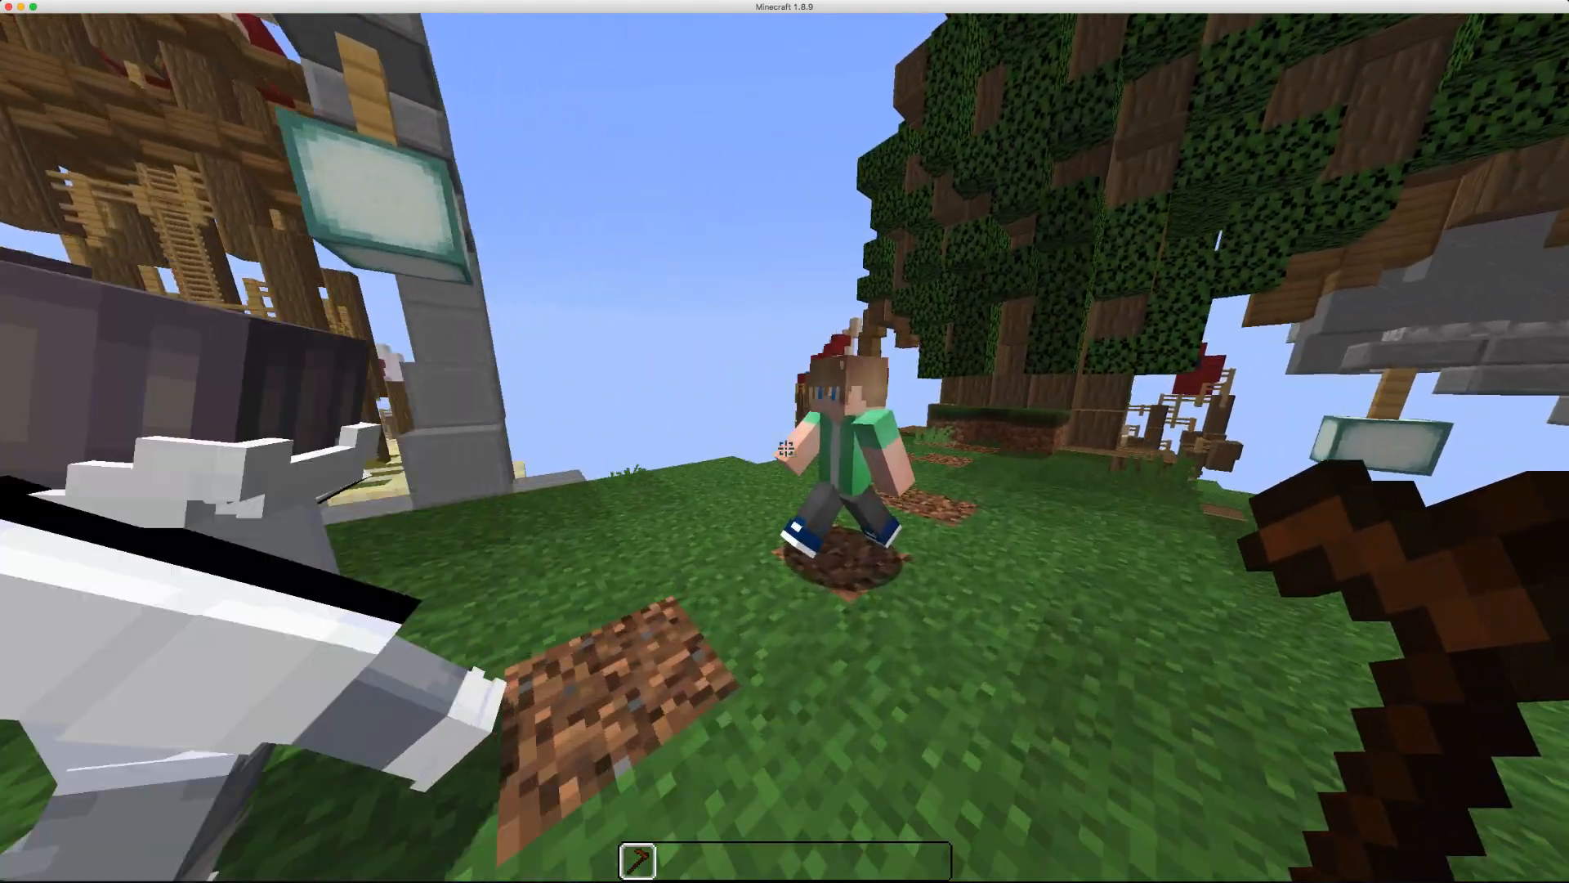
{"action": "right_click", "coordinate": [784, 441]}
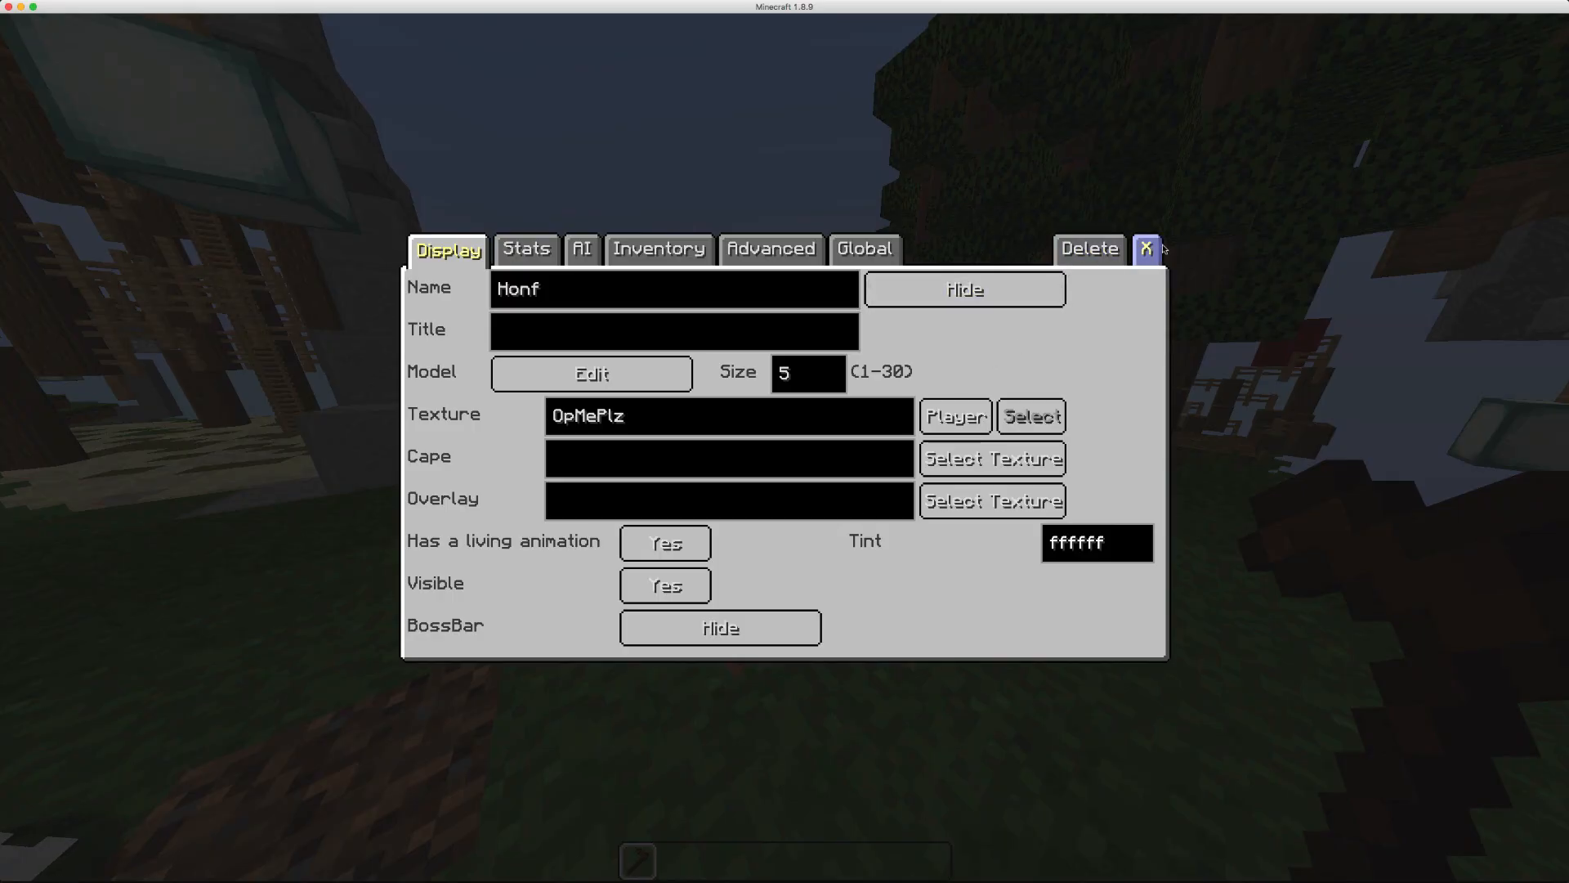
{"action": "left_click", "coordinate": [1146, 248]}
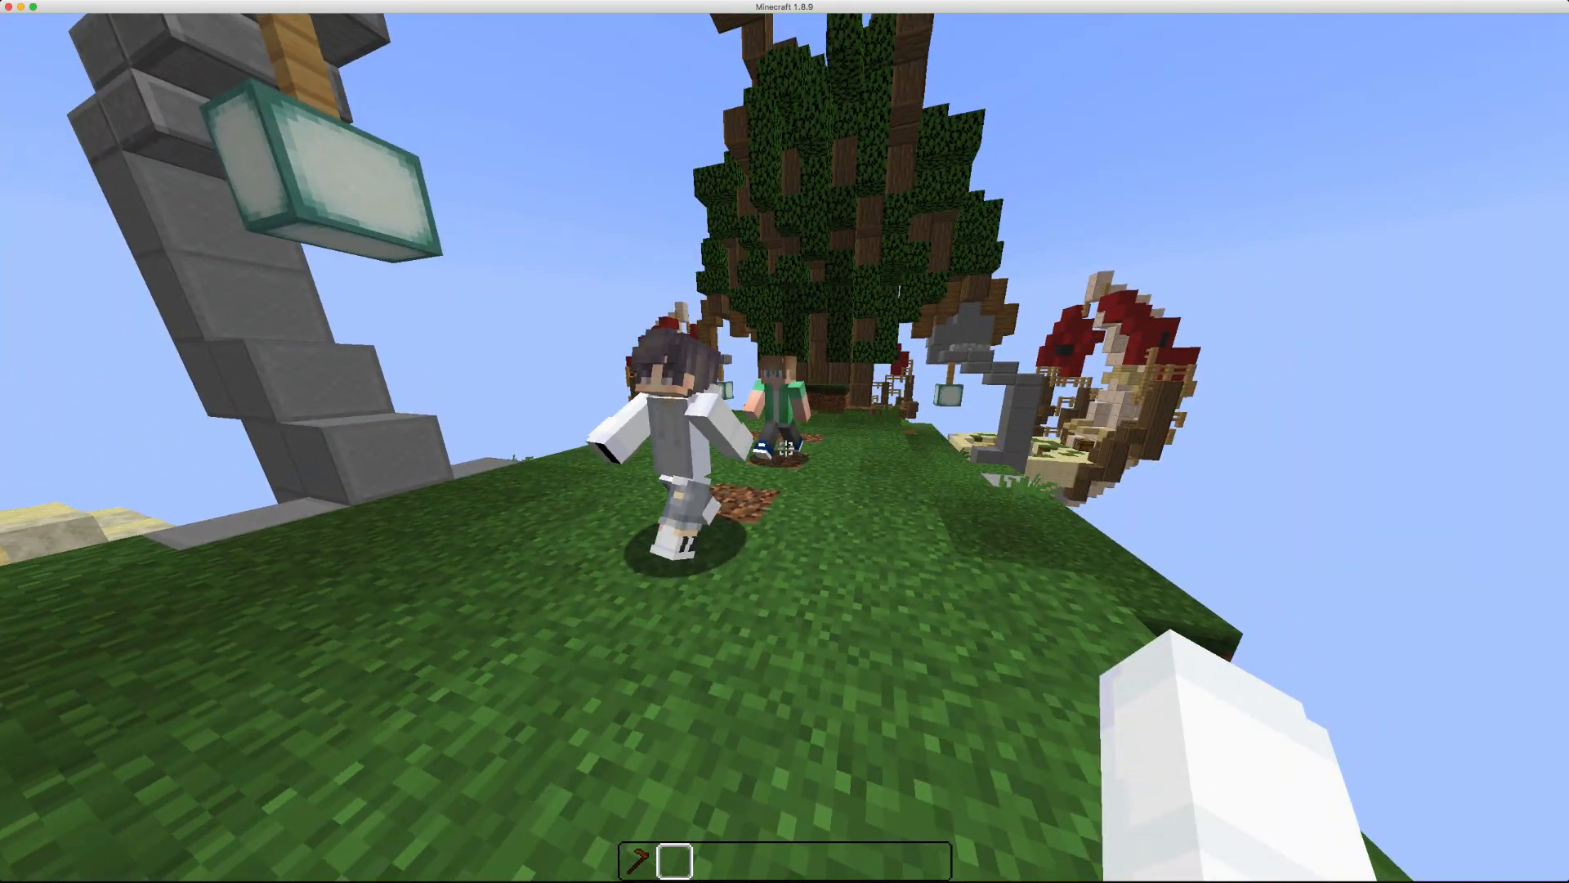
{"action": "key", "text": "e"}
{"action": "key", "text": "e"}
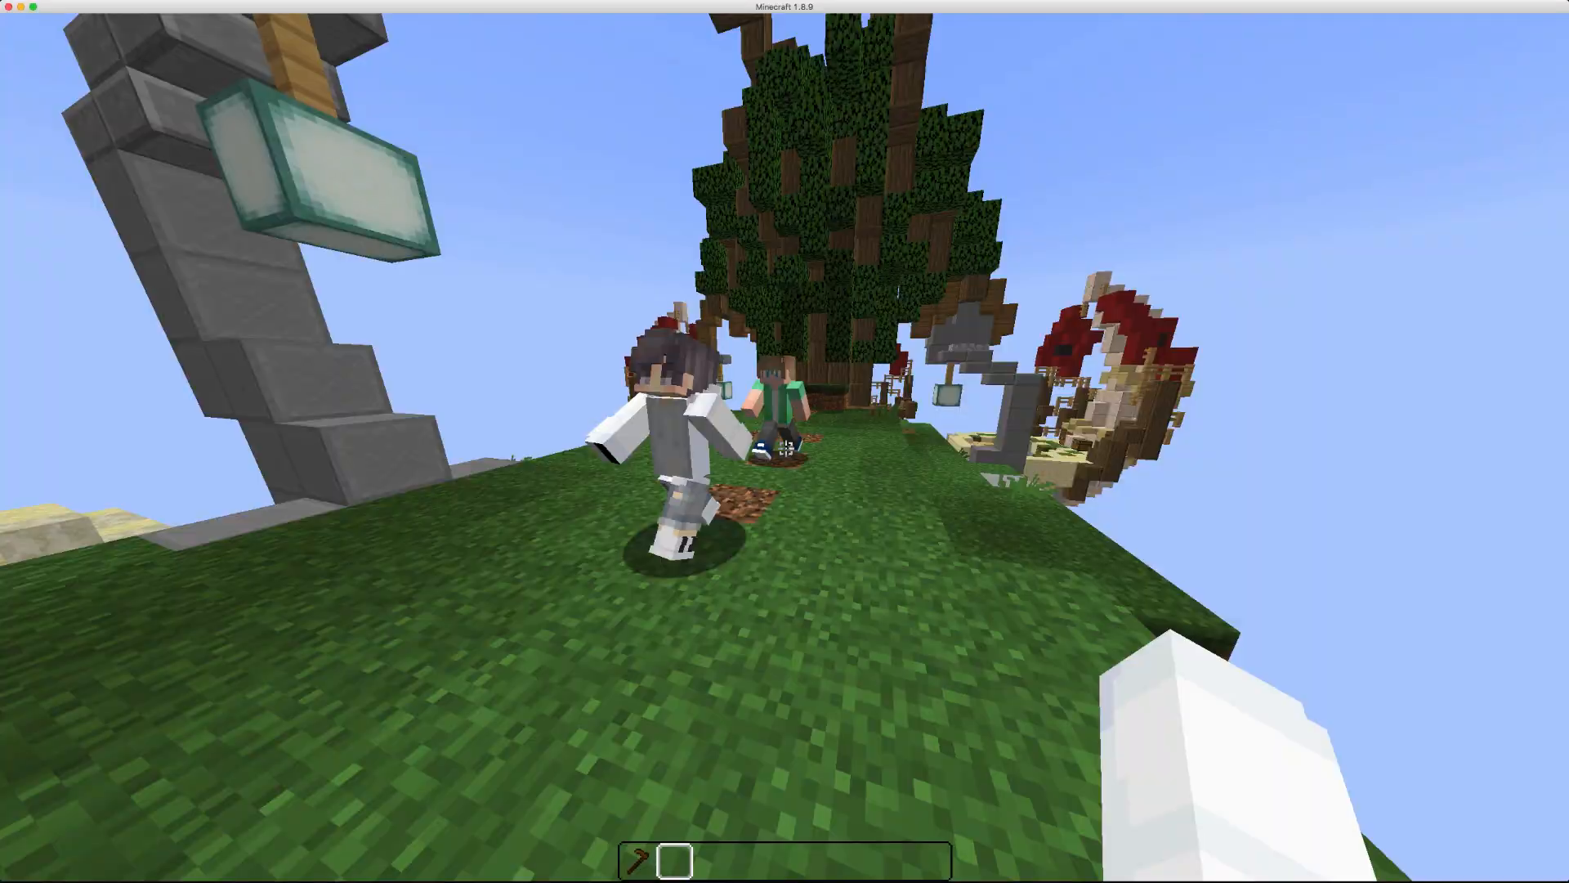
- Search the creative inventory for "iron" and put iron boots, an iron chestplate and an iron helmet in the hotbar
{"action": "key", "text": "e"}
{"action": "left_click", "coordinate": [937, 308]}
{"action": "type", "text": "i"}
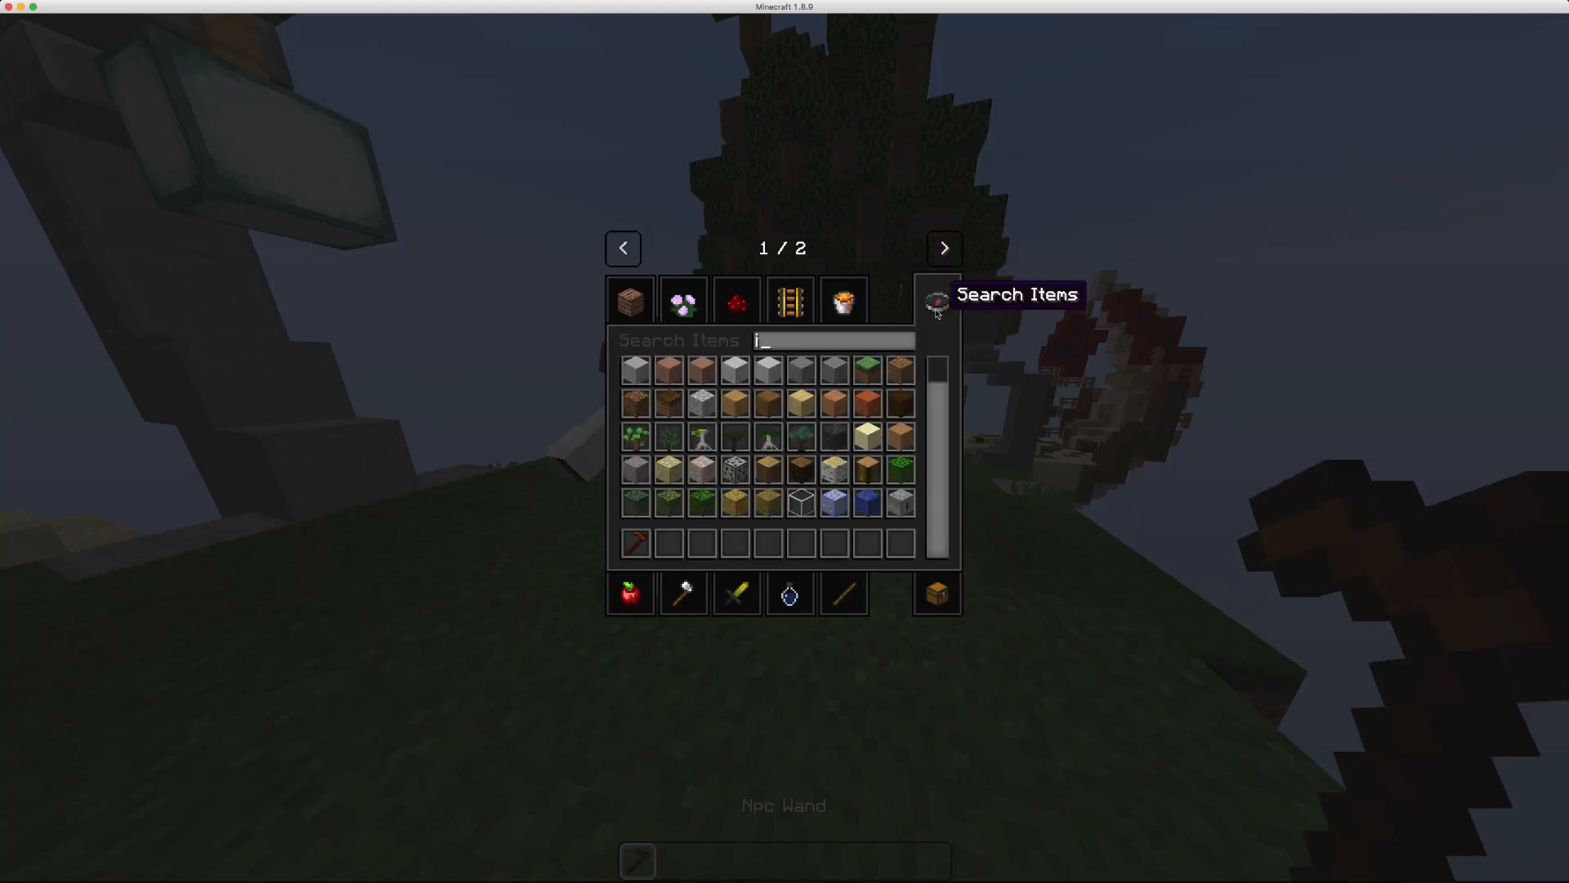
{"action": "type", "text": "ron"}
{"action": "left_click", "coordinate": [768, 403]}
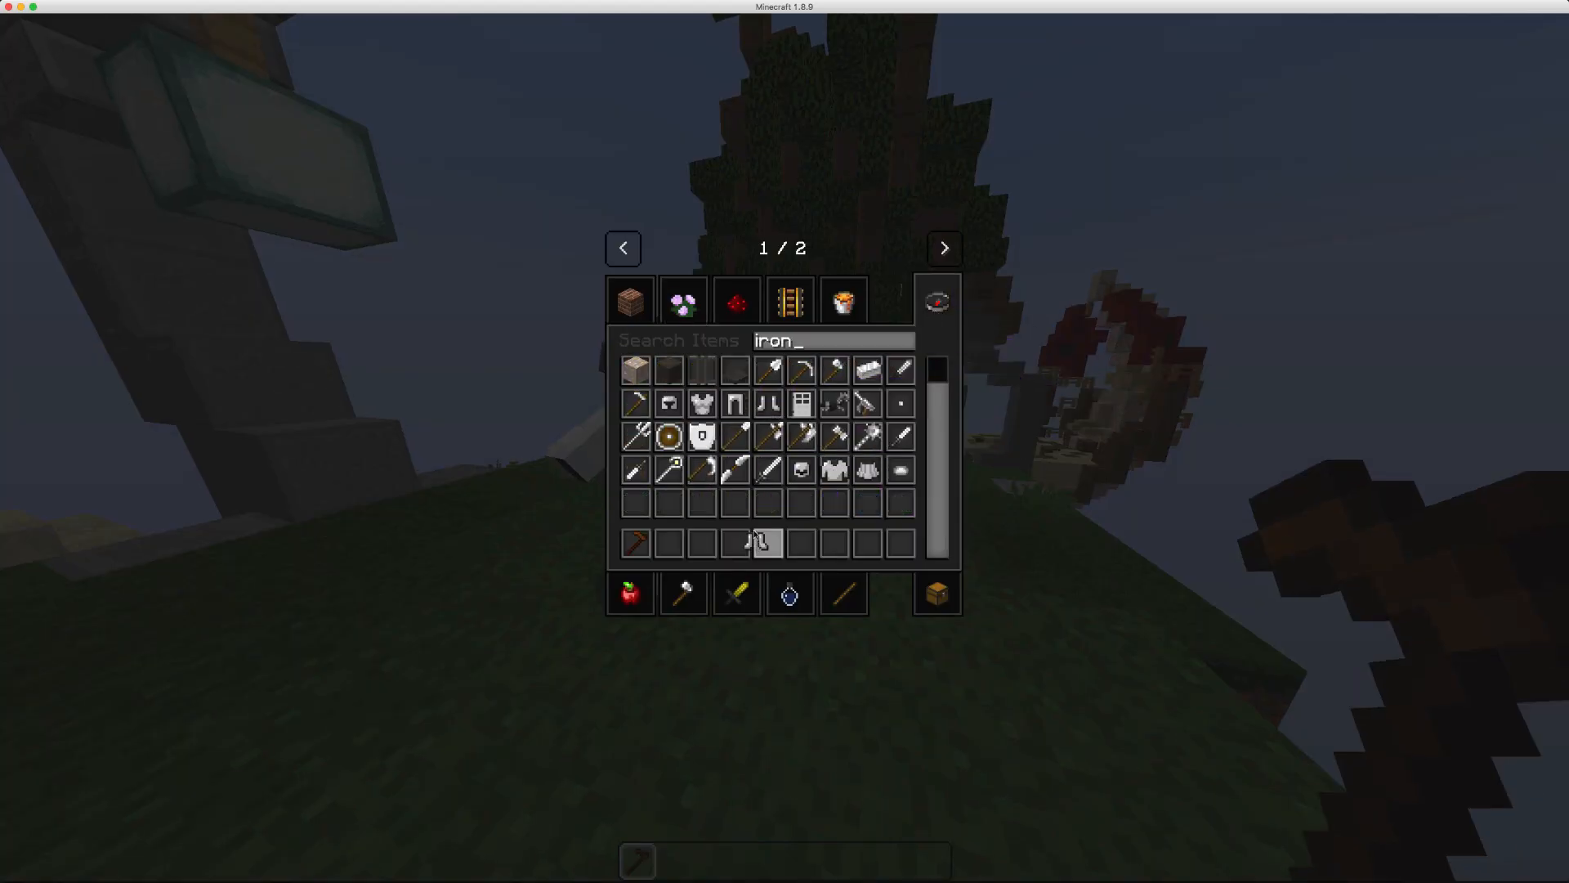
{"action": "left_click", "coordinate": [756, 538]}
{"action": "left_click", "coordinate": [702, 403]}
{"action": "left_click", "coordinate": [736, 543]}
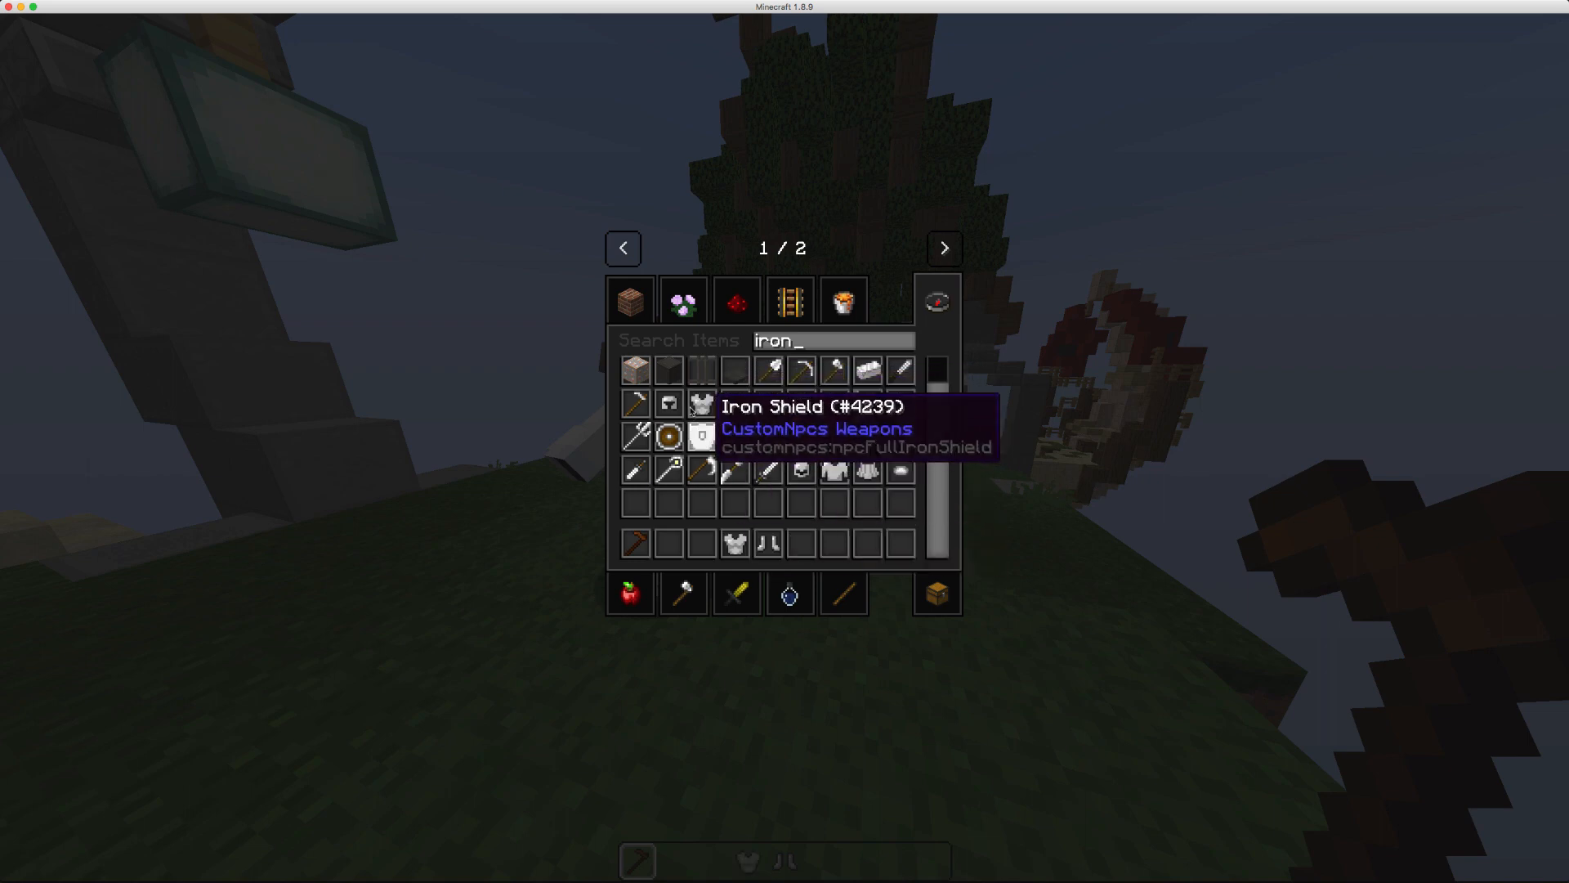
{"action": "left_click", "coordinate": [668, 403]}
{"action": "left_click", "coordinate": [702, 543]}
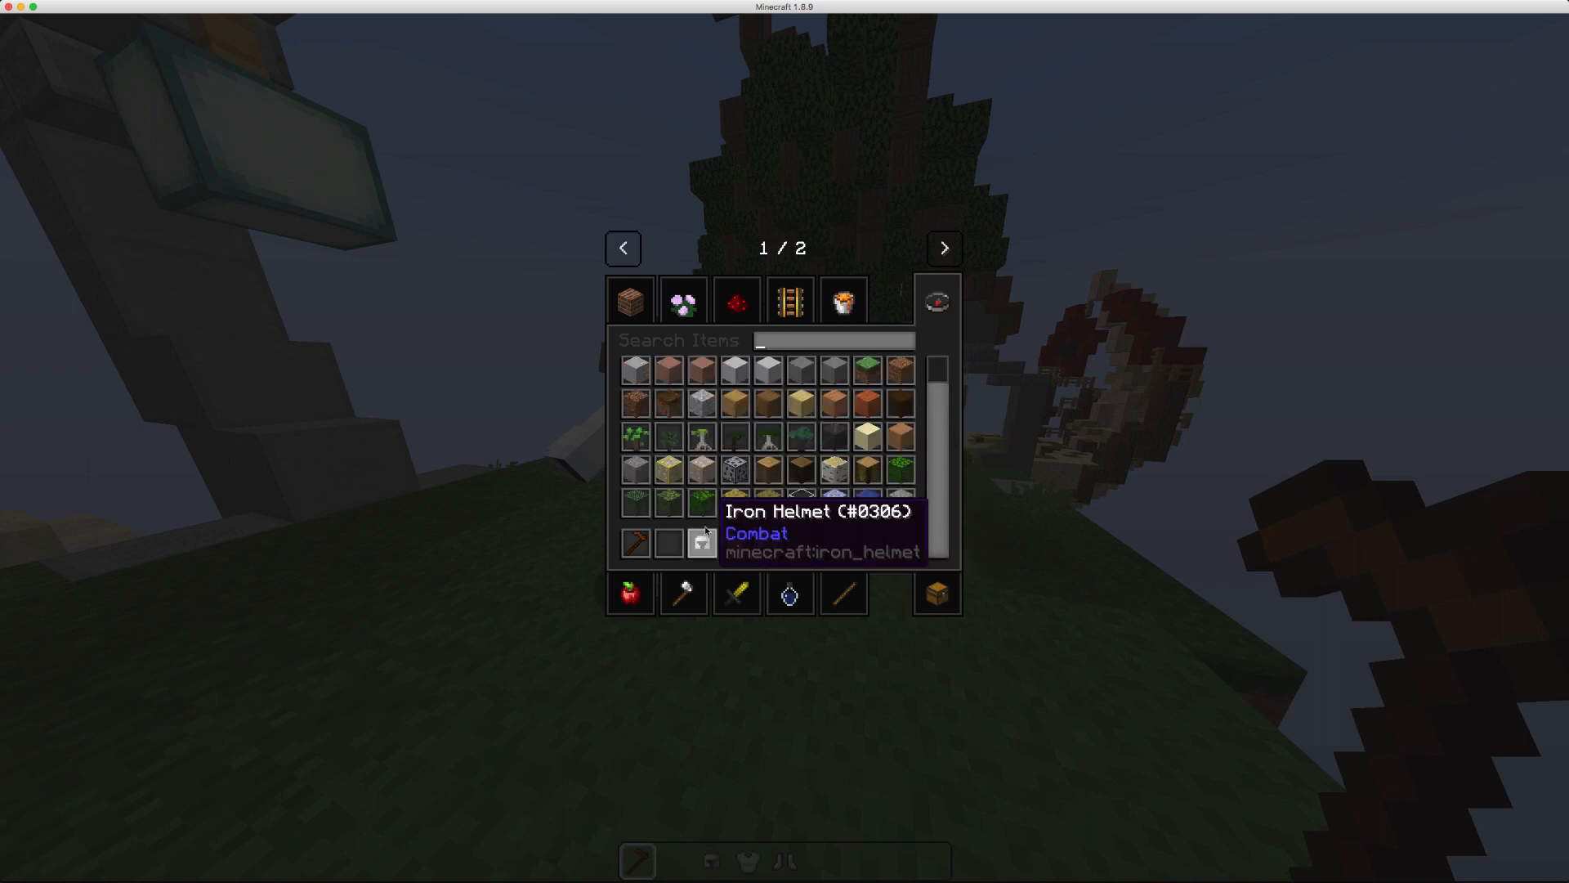
- Search the items for "lea" and add leather pants, a leather tunic and leather boots to the hotbar
{"action": "type", "text": "lea"}
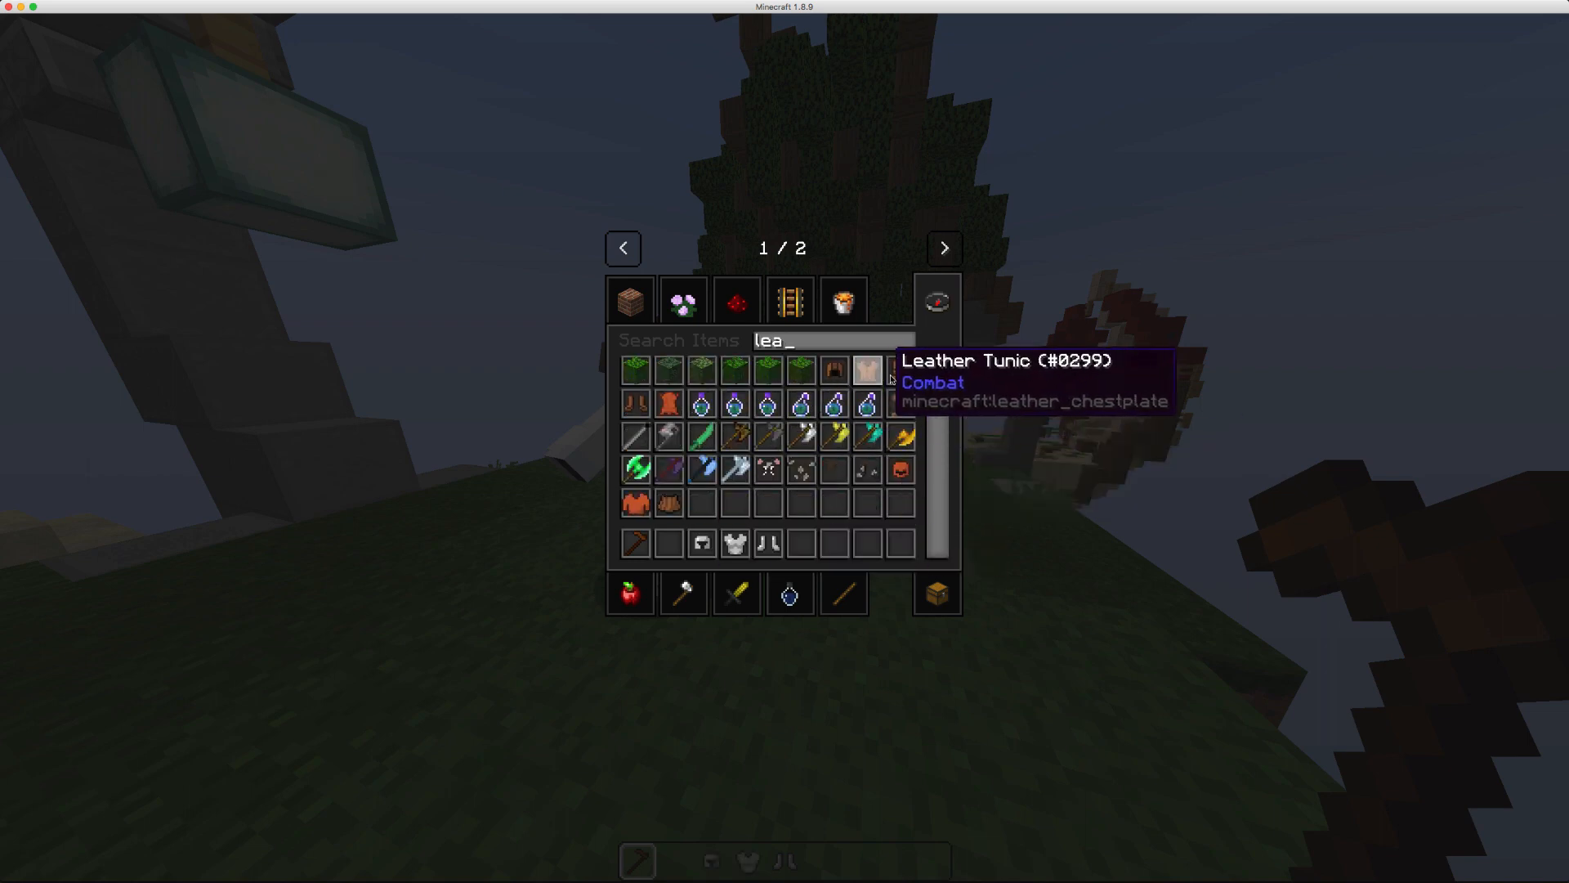
{"action": "left_click", "coordinate": [900, 370]}
{"action": "left_click", "coordinate": [825, 542]}
{"action": "left_click", "coordinate": [867, 370]}
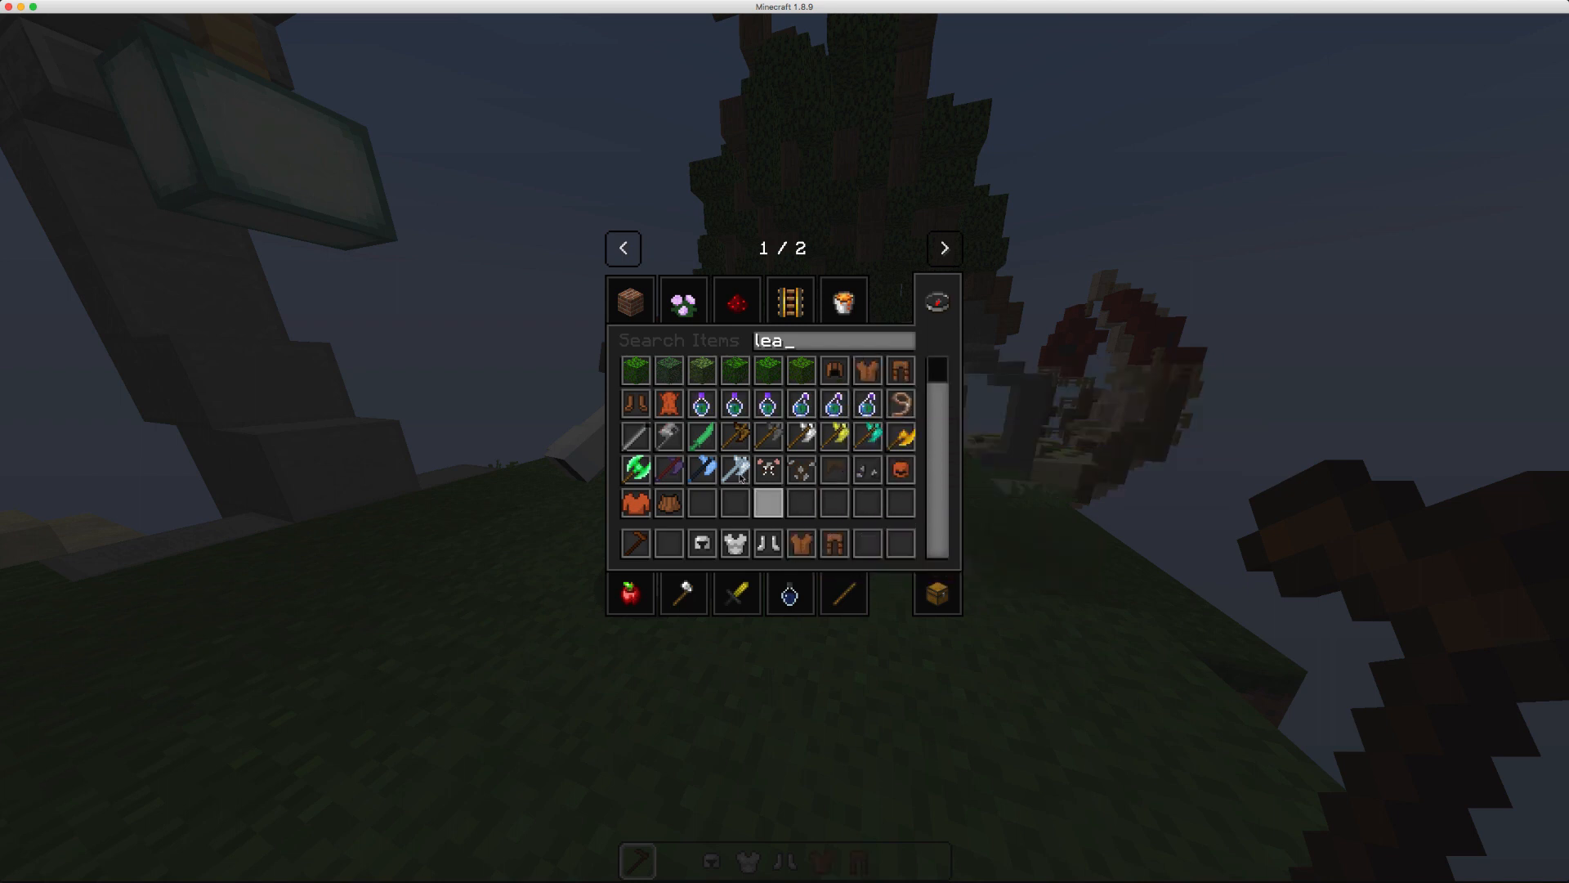
{"action": "left_click", "coordinate": [636, 403]}
{"action": "left_click", "coordinate": [668, 542]}
{"action": "key", "text": "Escape"}
- Use the Npc Wand to equip the dark-haired NPC with the iron boots and leather pants
{"action": "key", "text": "5"}
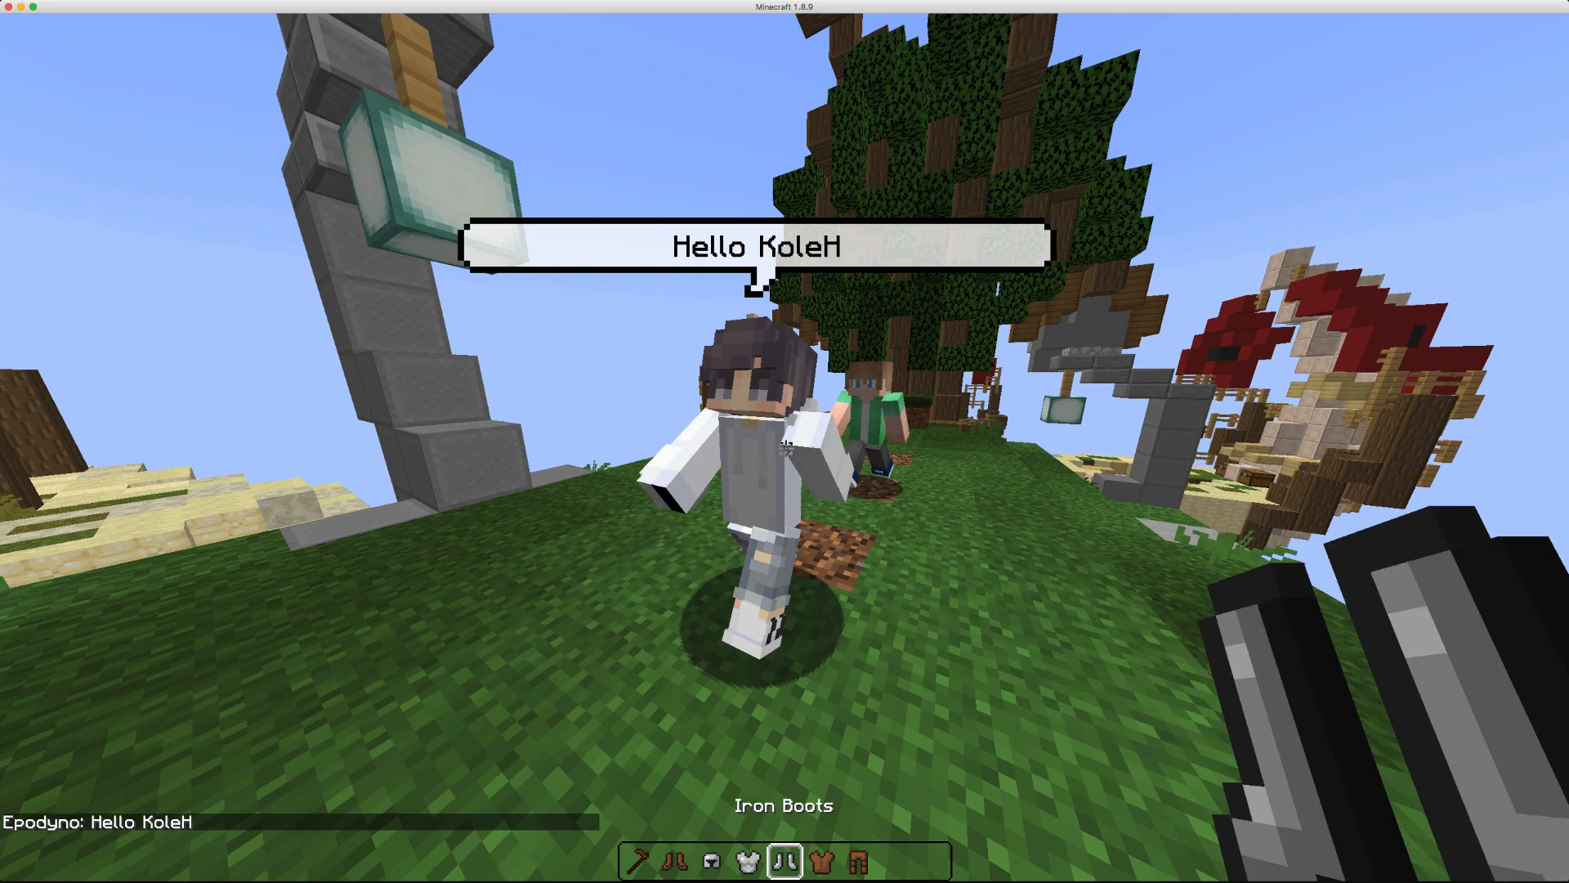
{"action": "key", "text": "1"}
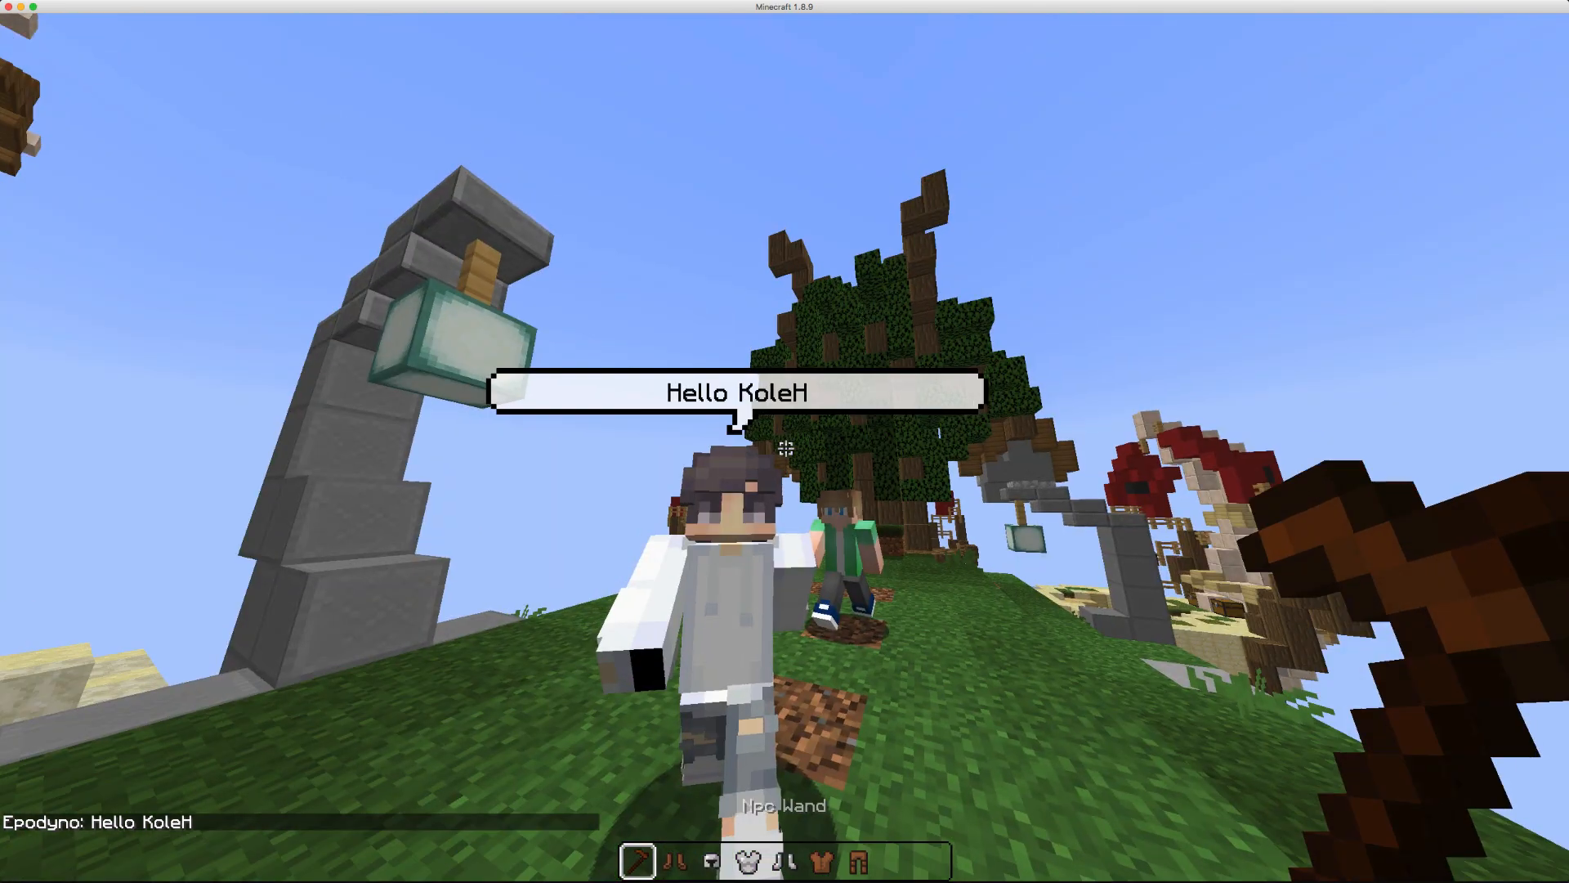
{"action": "key", "text": "s"}
{"action": "key", "text": "d"}
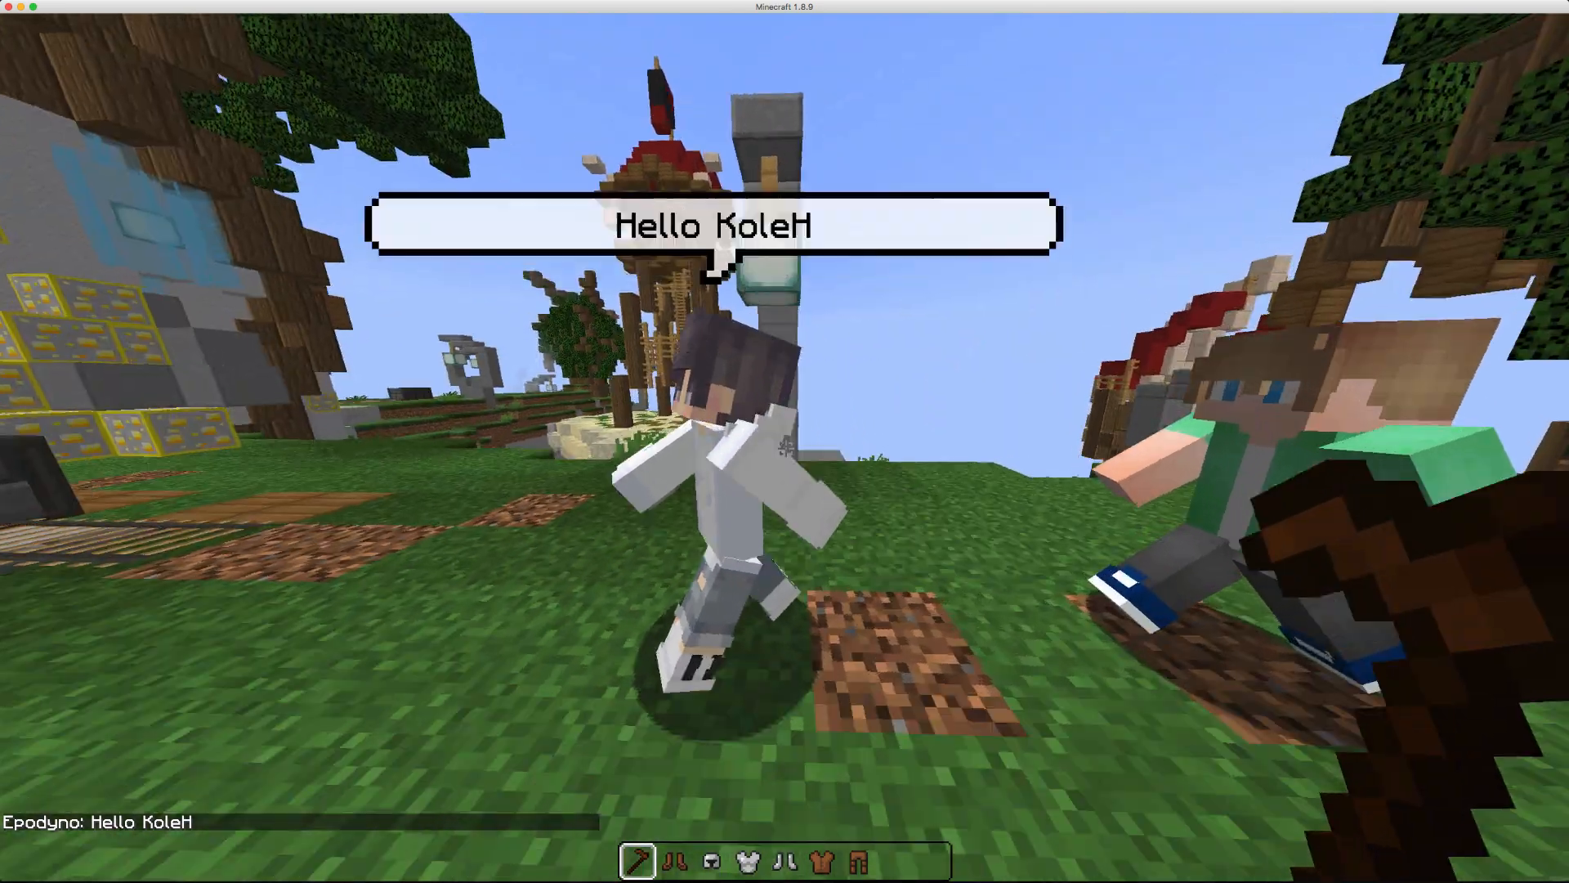
{"action": "key", "text": "s"}
{"action": "key", "text": "w"}
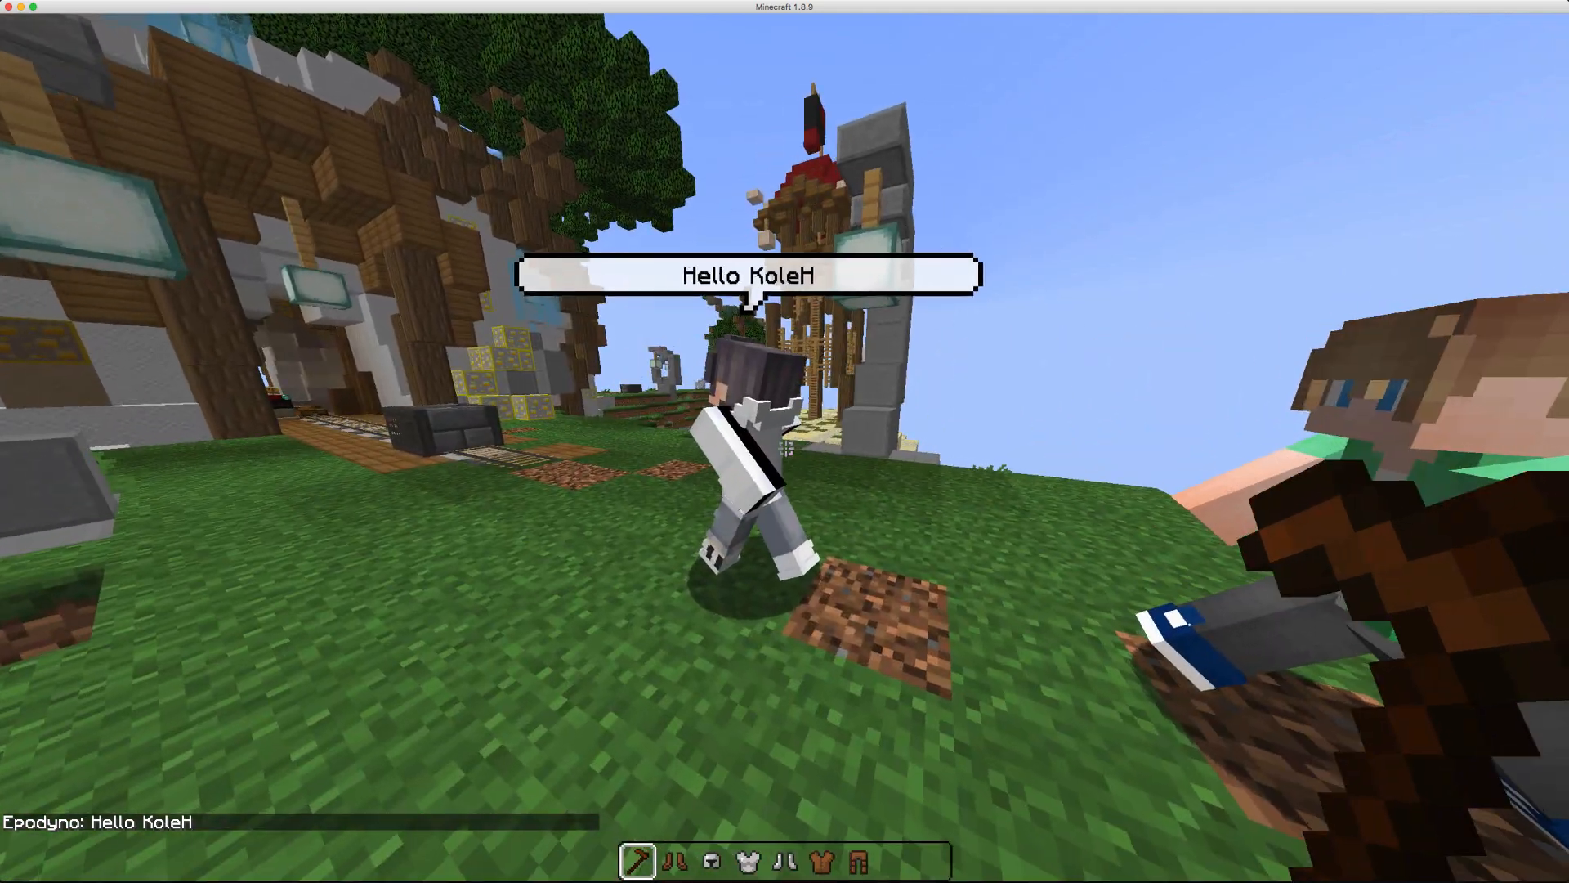
{"action": "key", "text": "a"}
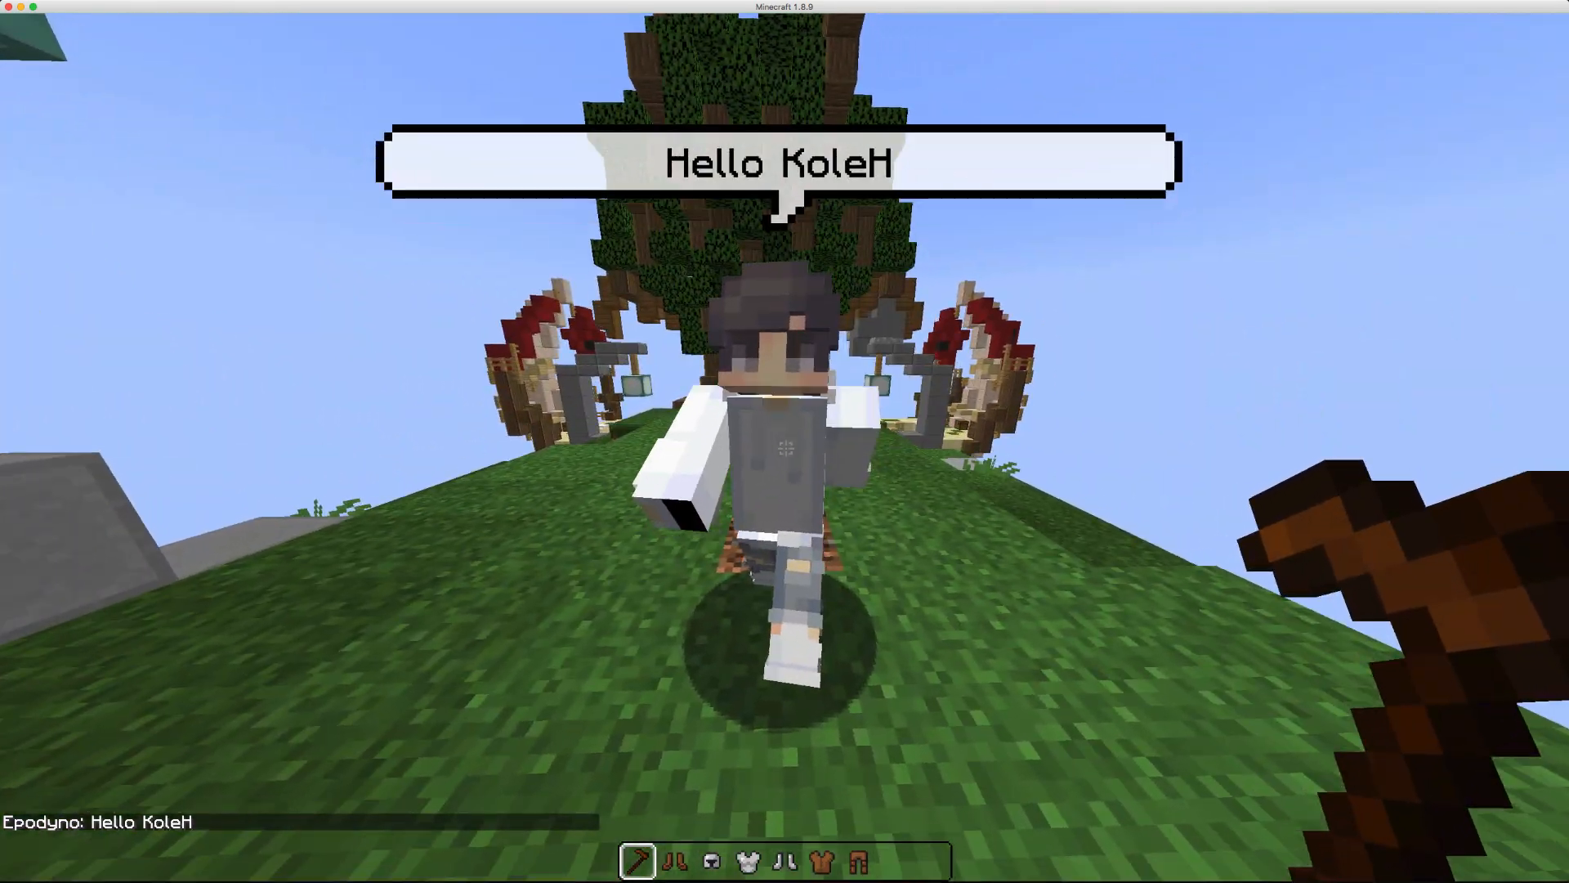
{"action": "right_click", "coordinate": [784, 441]}
{"action": "left_click", "coordinate": [653, 249]}
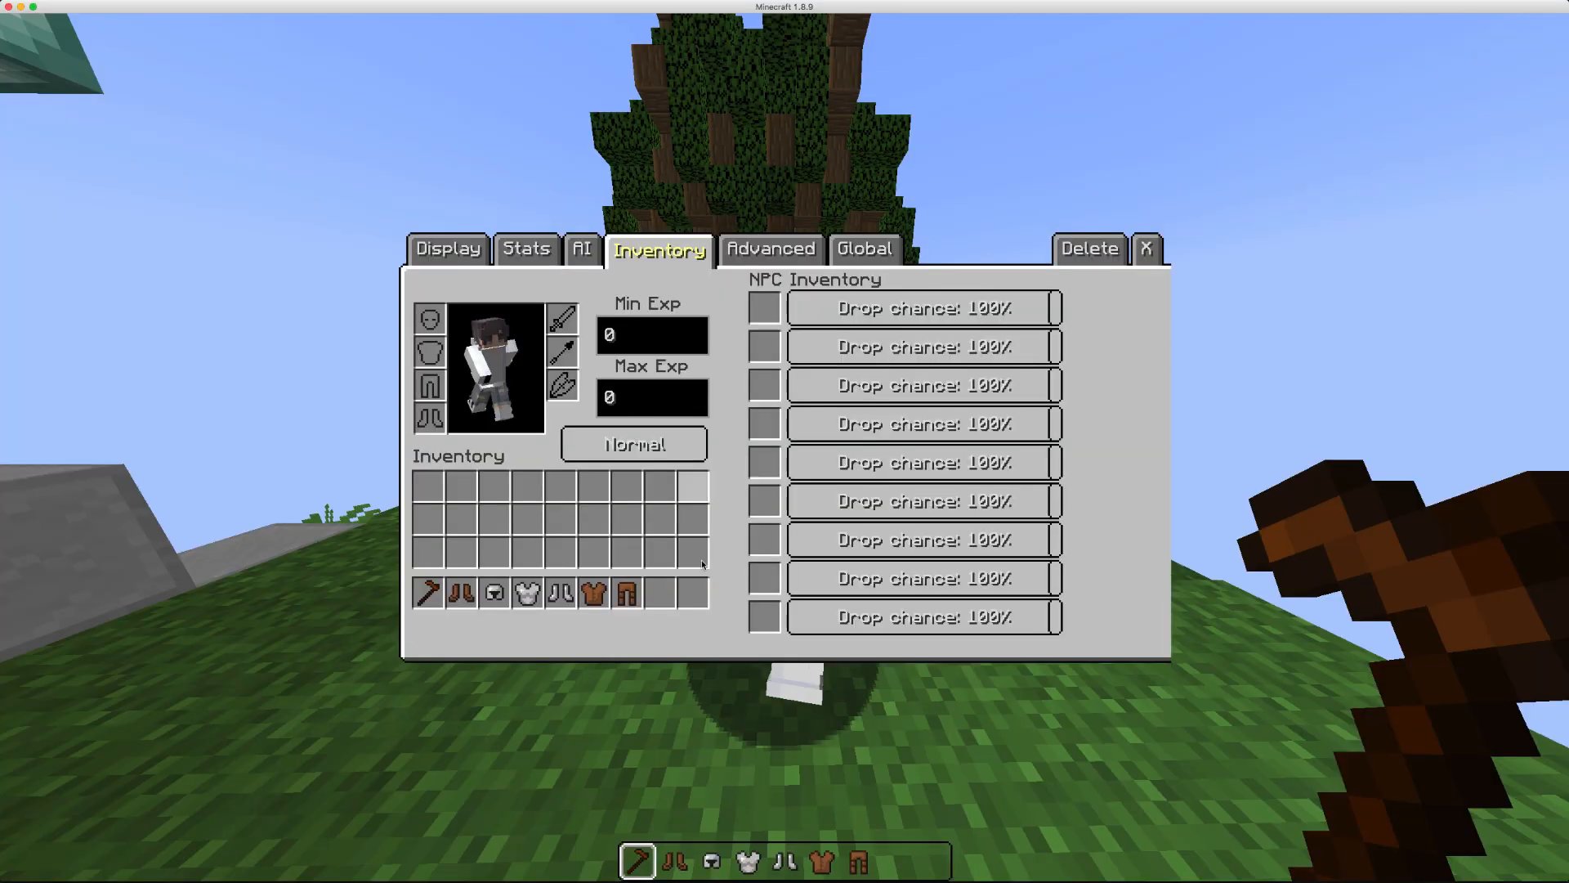
{"action": "left_click", "coordinate": [559, 590]}
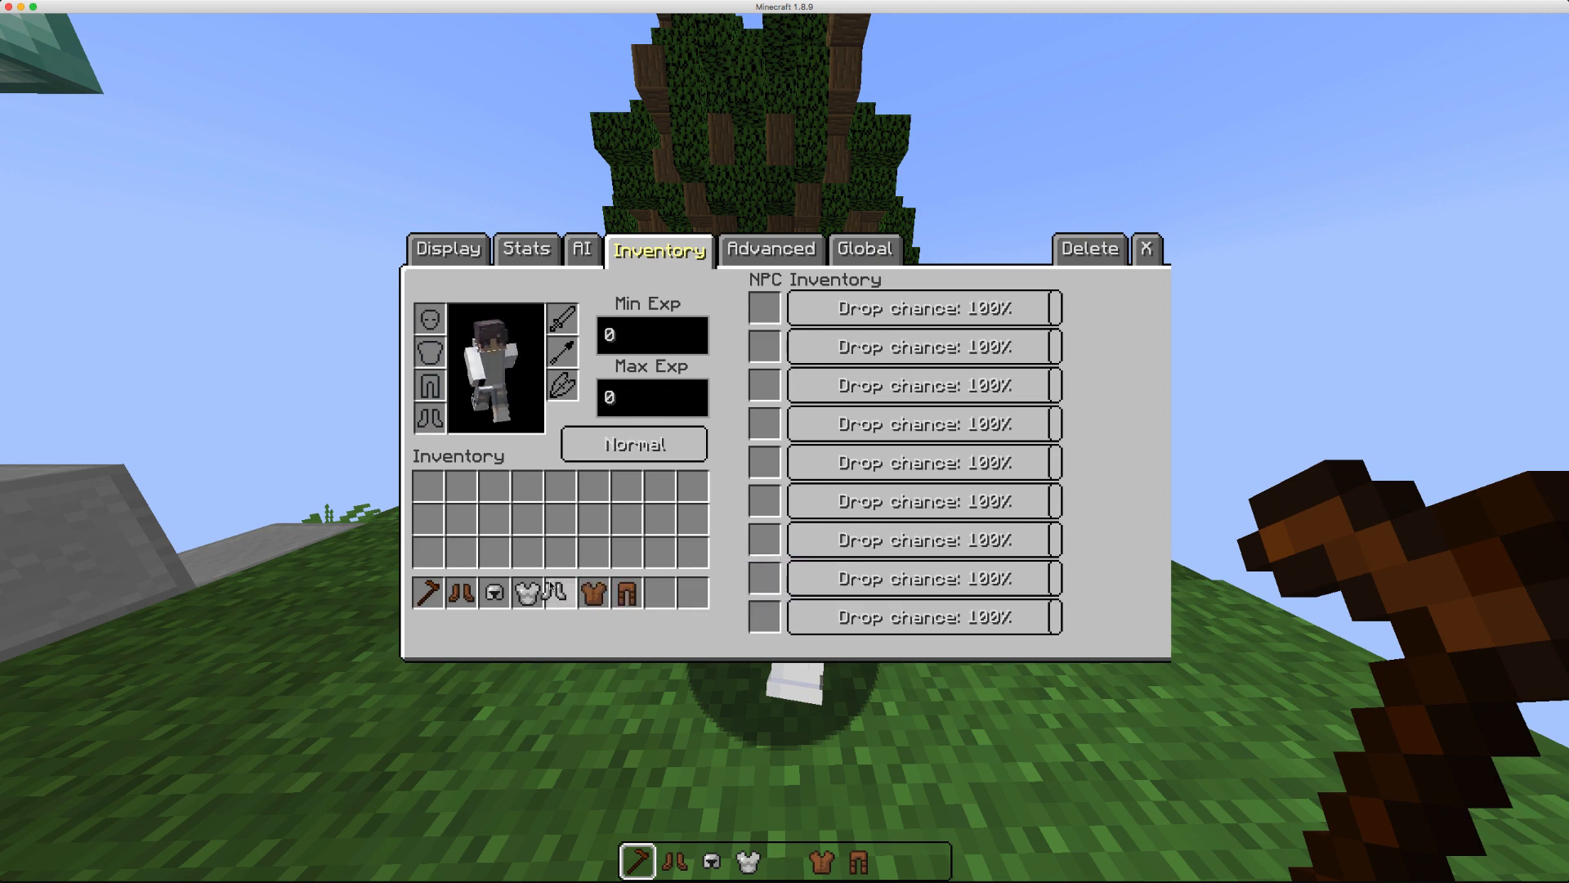
{"action": "left_click", "coordinate": [430, 416]}
{"action": "left_click", "coordinate": [626, 592]}
{"action": "left_click", "coordinate": [430, 385]}
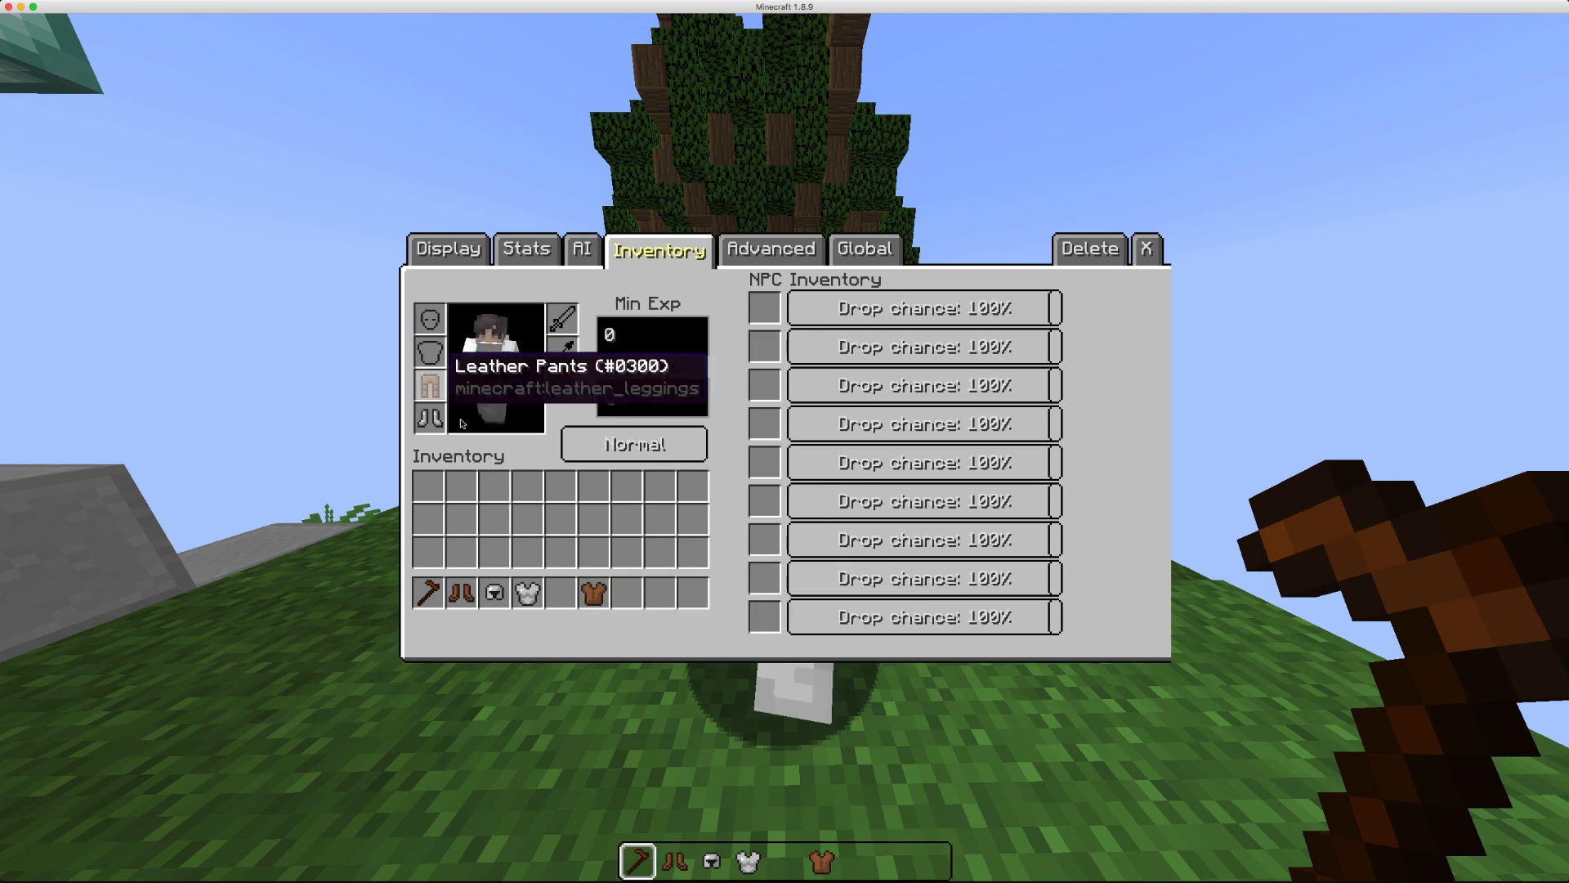
- Equip the dark-haired NPC with the iron chestplate and return to the world
{"action": "left_click", "coordinate": [527, 591]}
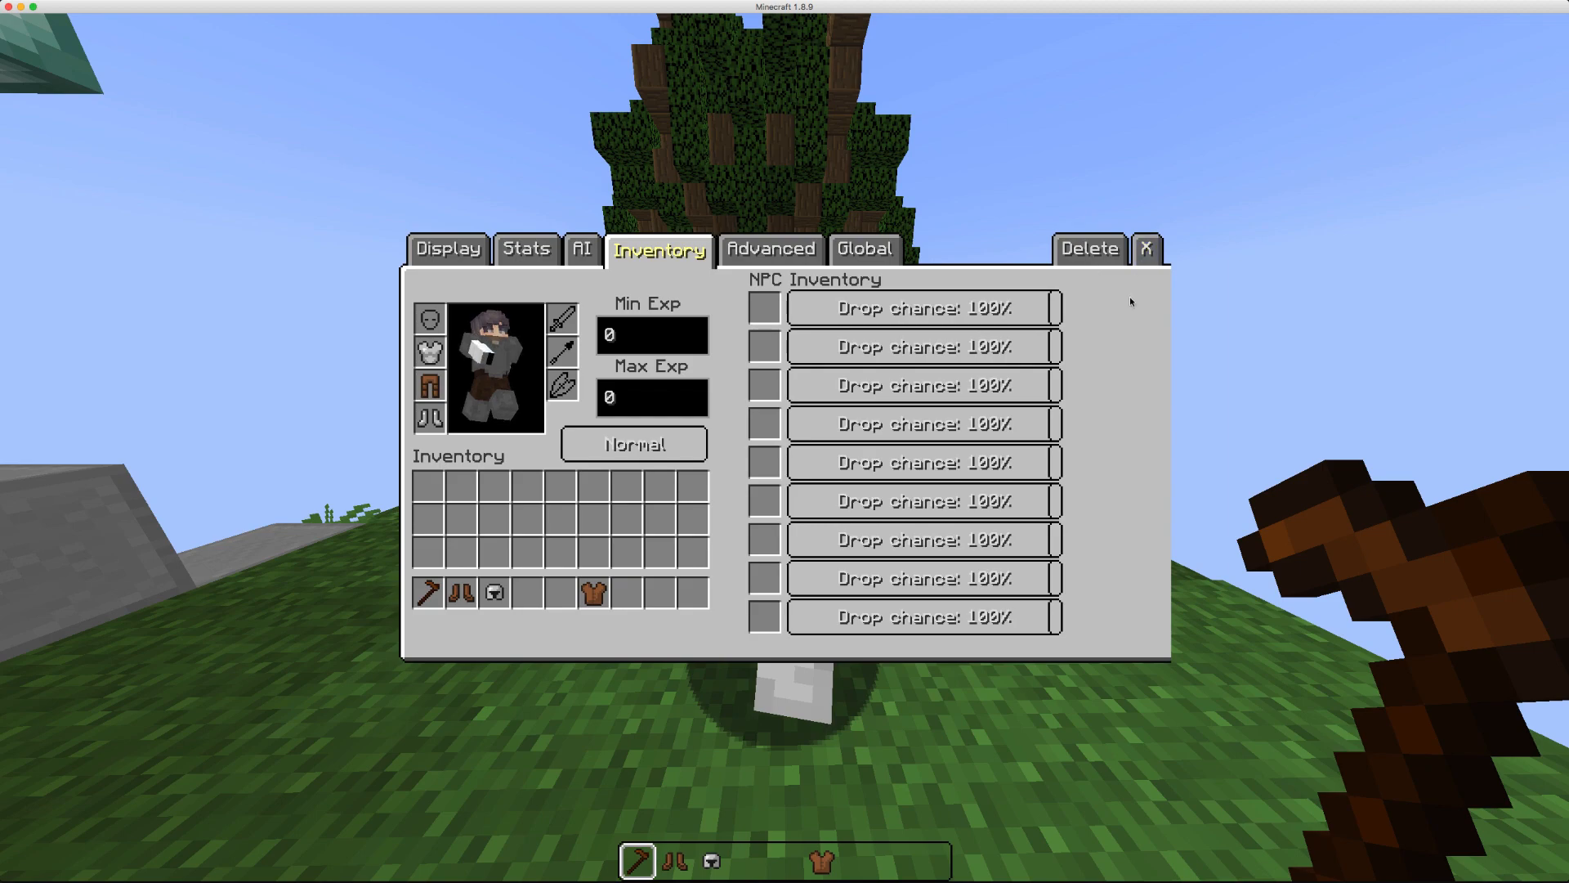
{"action": "key", "text": "Escape"}
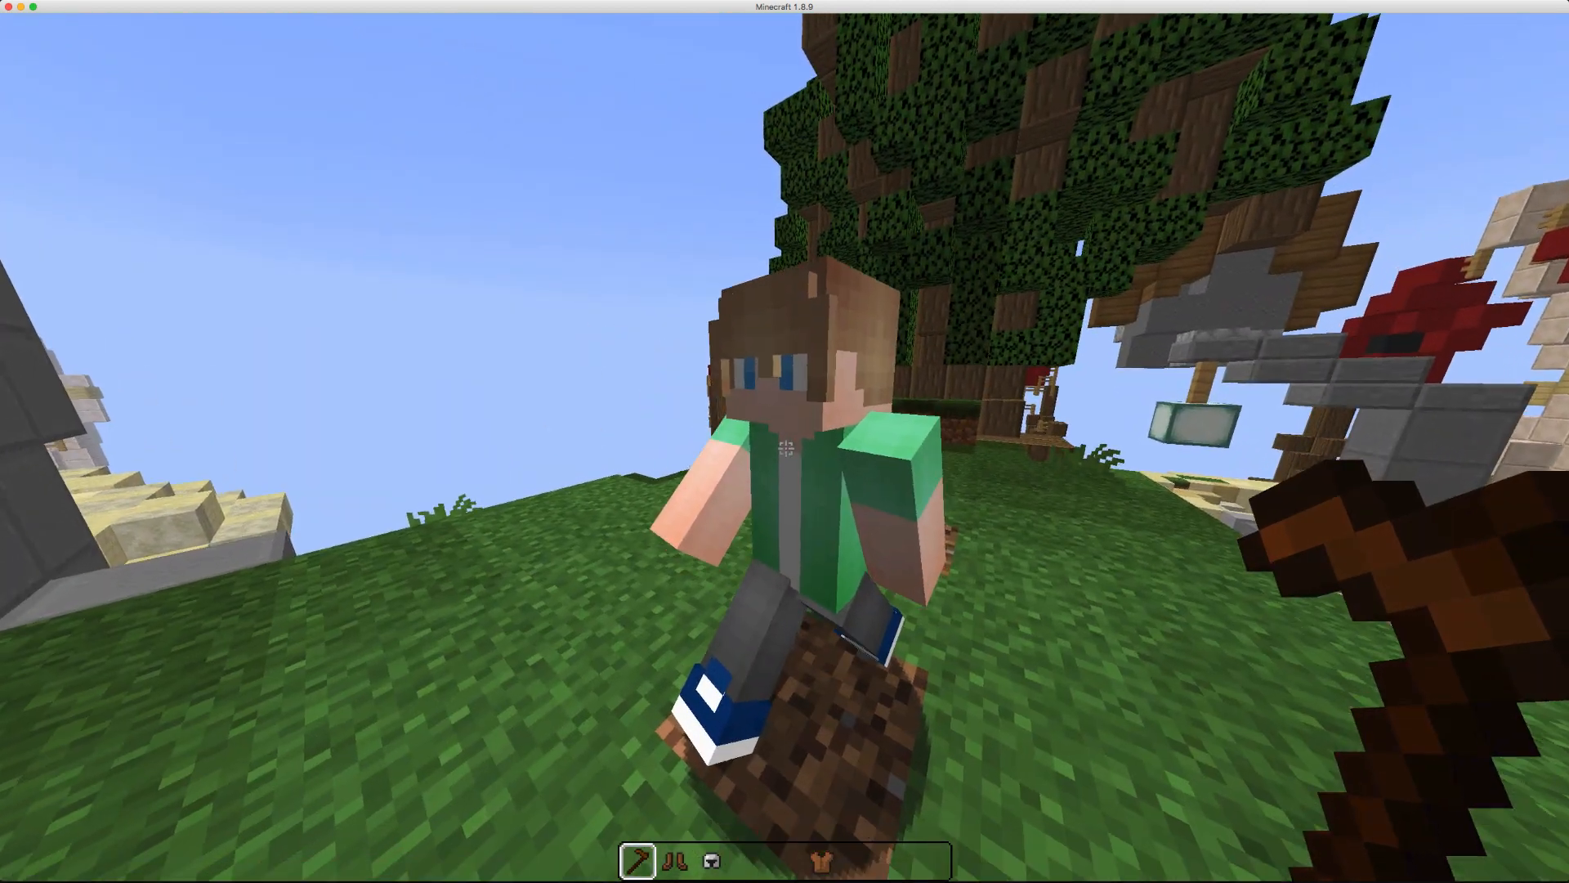
- Equip the NPC in the green jacket with the leather tunic, leather boots and iron helmet using the Npc Wand
{"action": "right_click", "coordinate": [785, 441]}
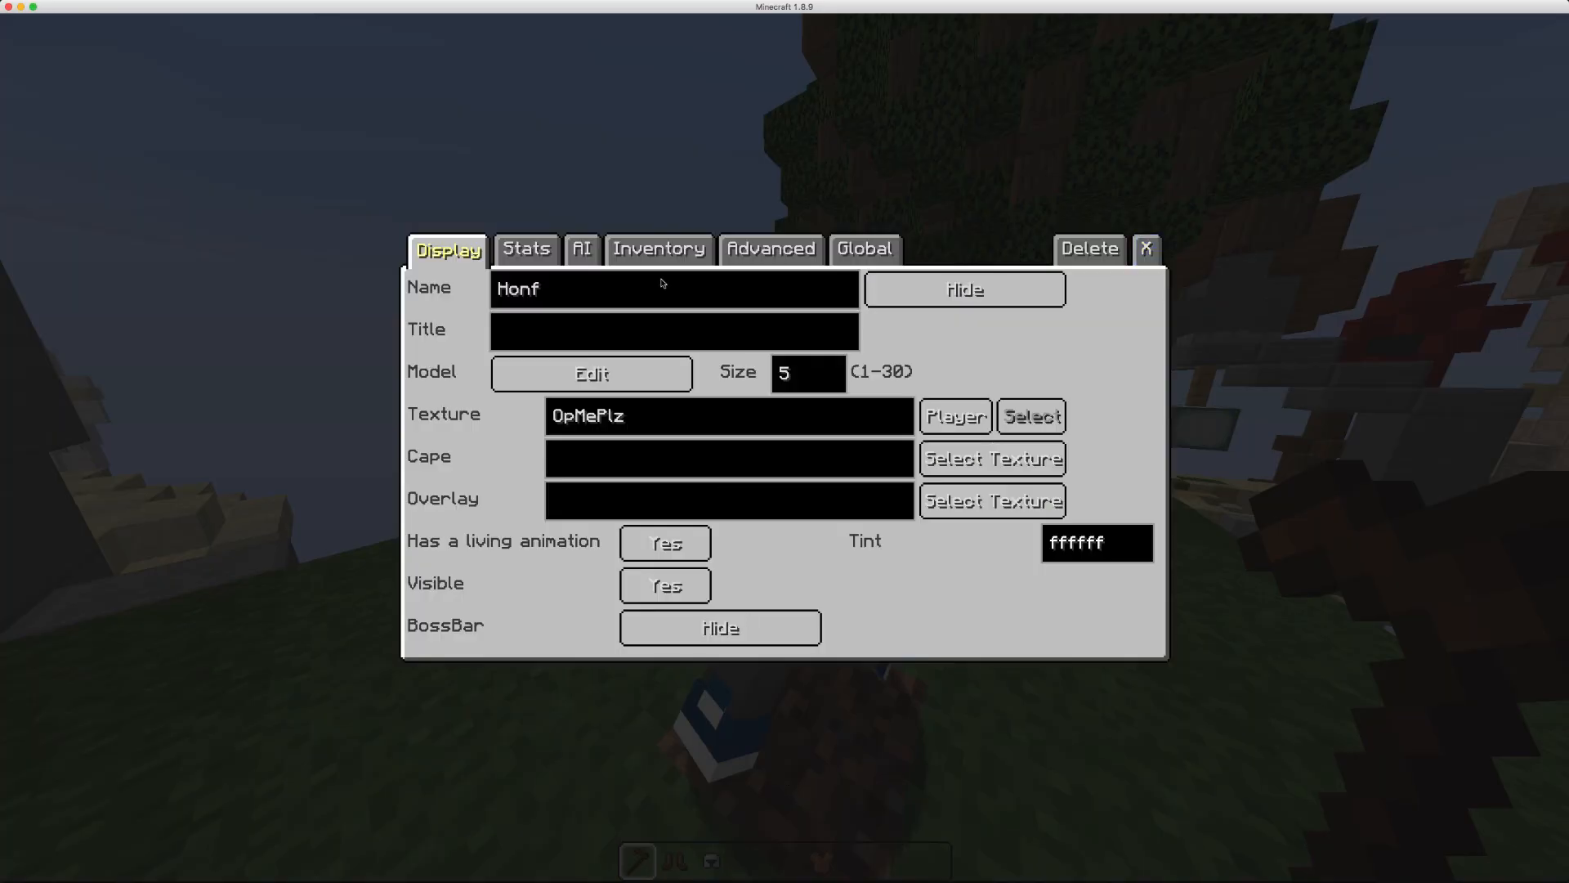
{"action": "left_click", "coordinate": [582, 248]}
{"action": "left_click", "coordinate": [527, 248]}
{"action": "left_click", "coordinate": [658, 248]}
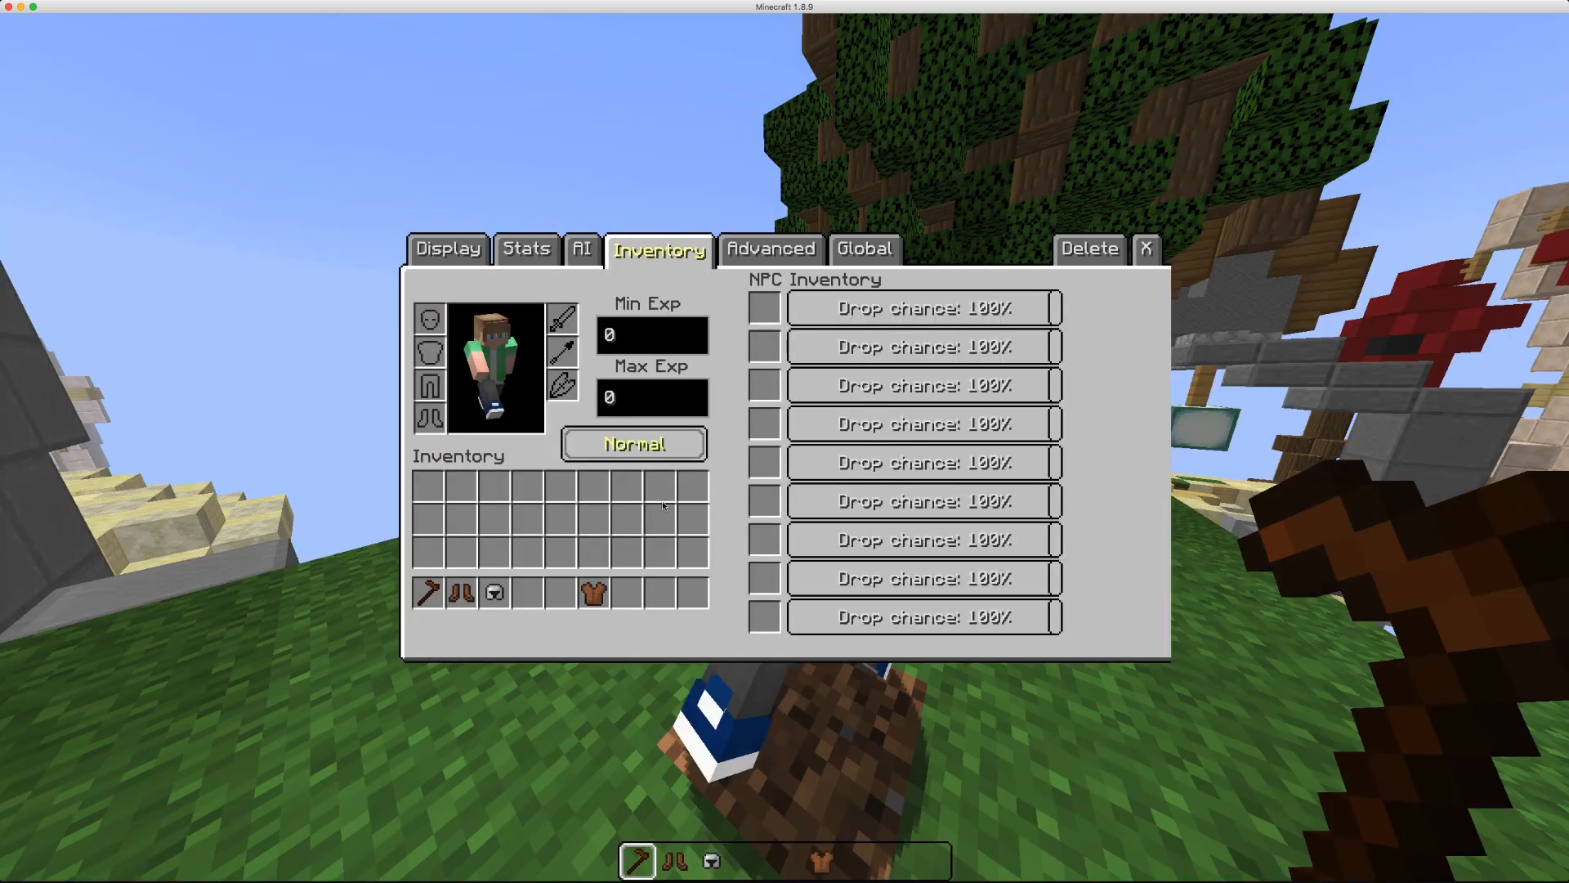
{"action": "left_click", "coordinate": [592, 591]}
{"action": "left_click", "coordinate": [430, 352]}
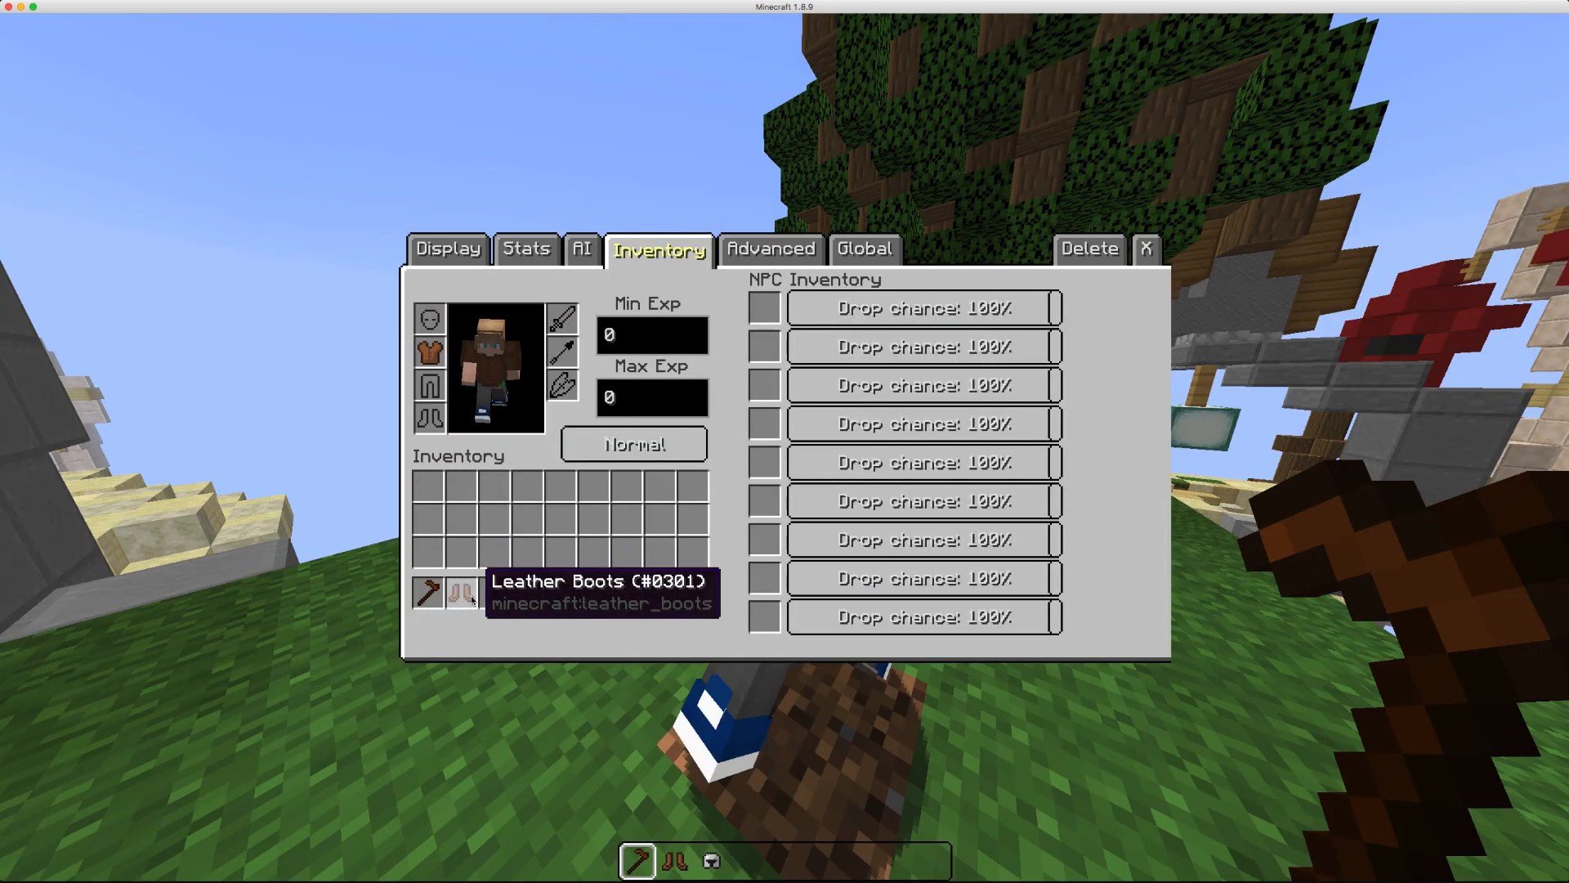
{"action": "left_click", "coordinate": [461, 593]}
{"action": "left_click", "coordinate": [429, 418]}
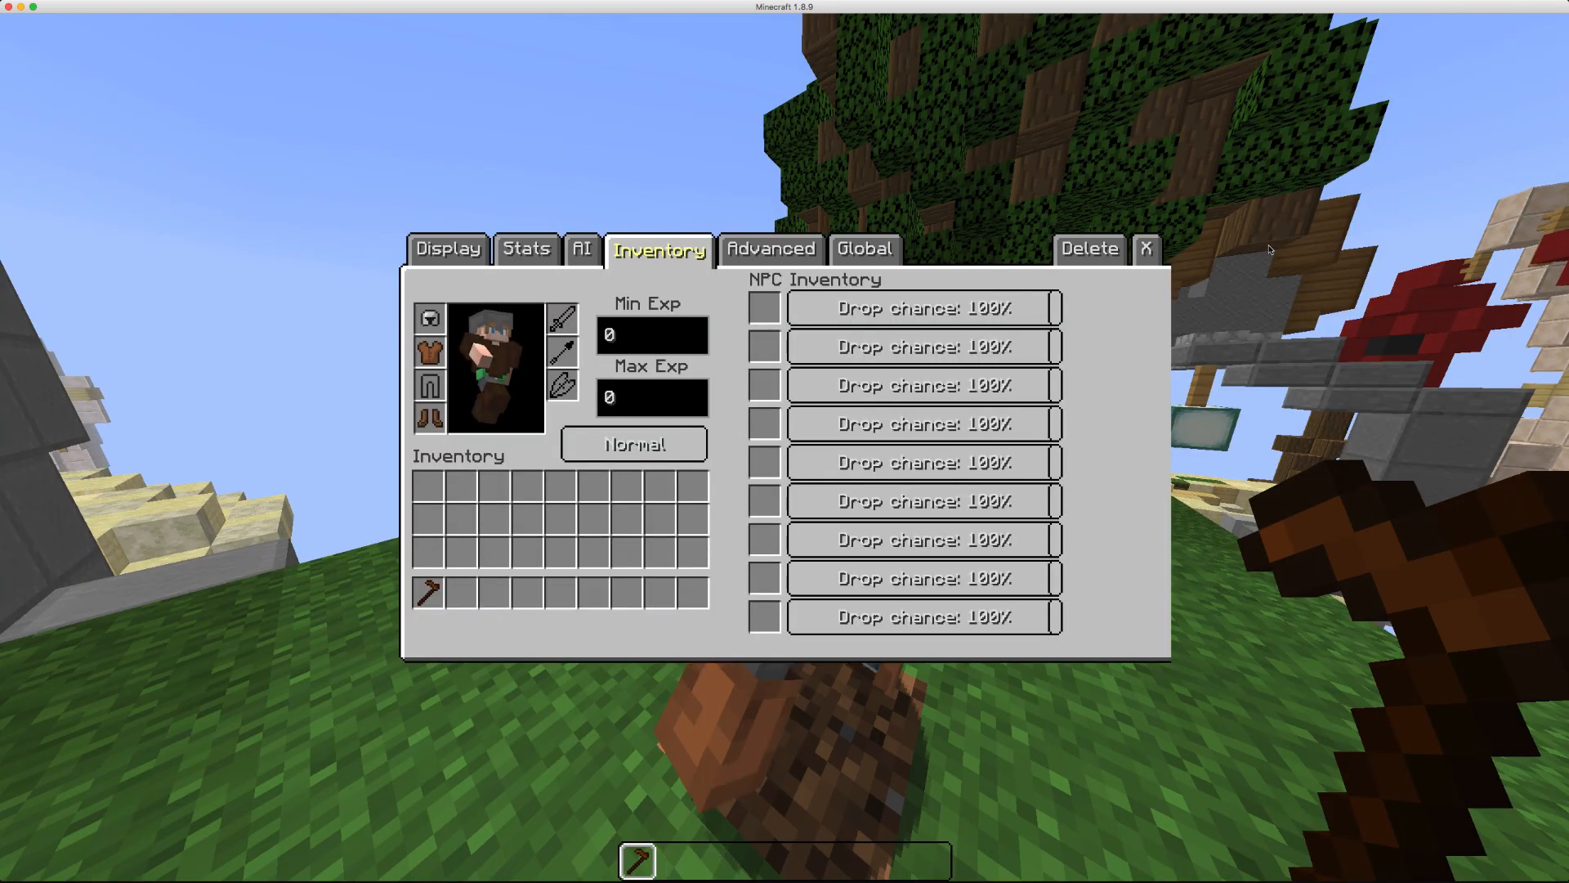
{"action": "key", "text": "Escape"}
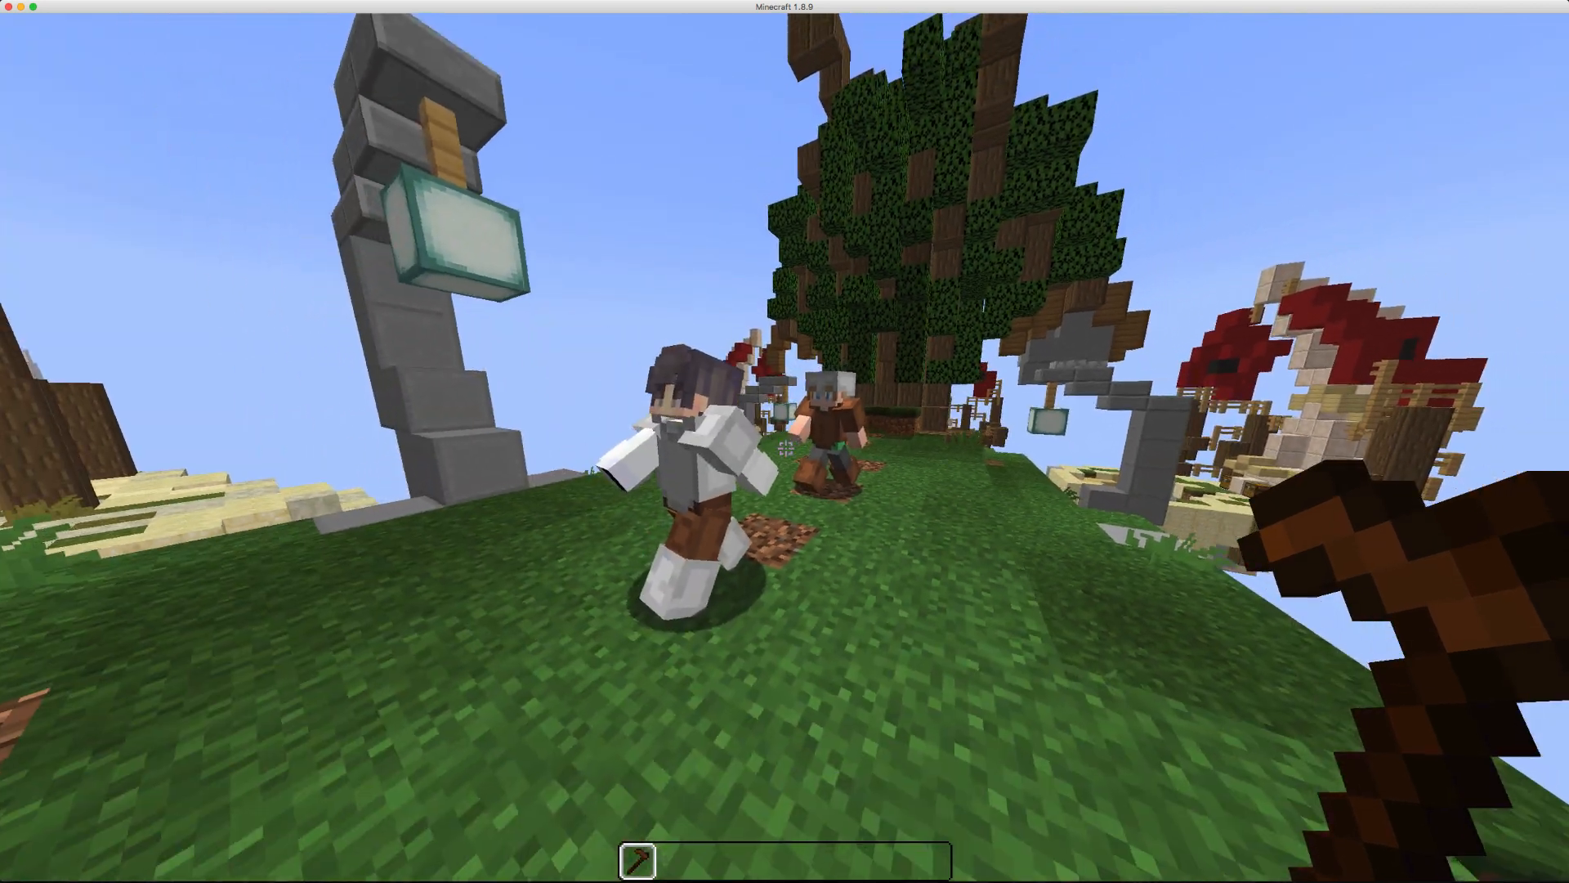
- Search the creative inventory for "sword" and put an iron sword and a stone sword in the hotbar
{"action": "key", "text": "2"}
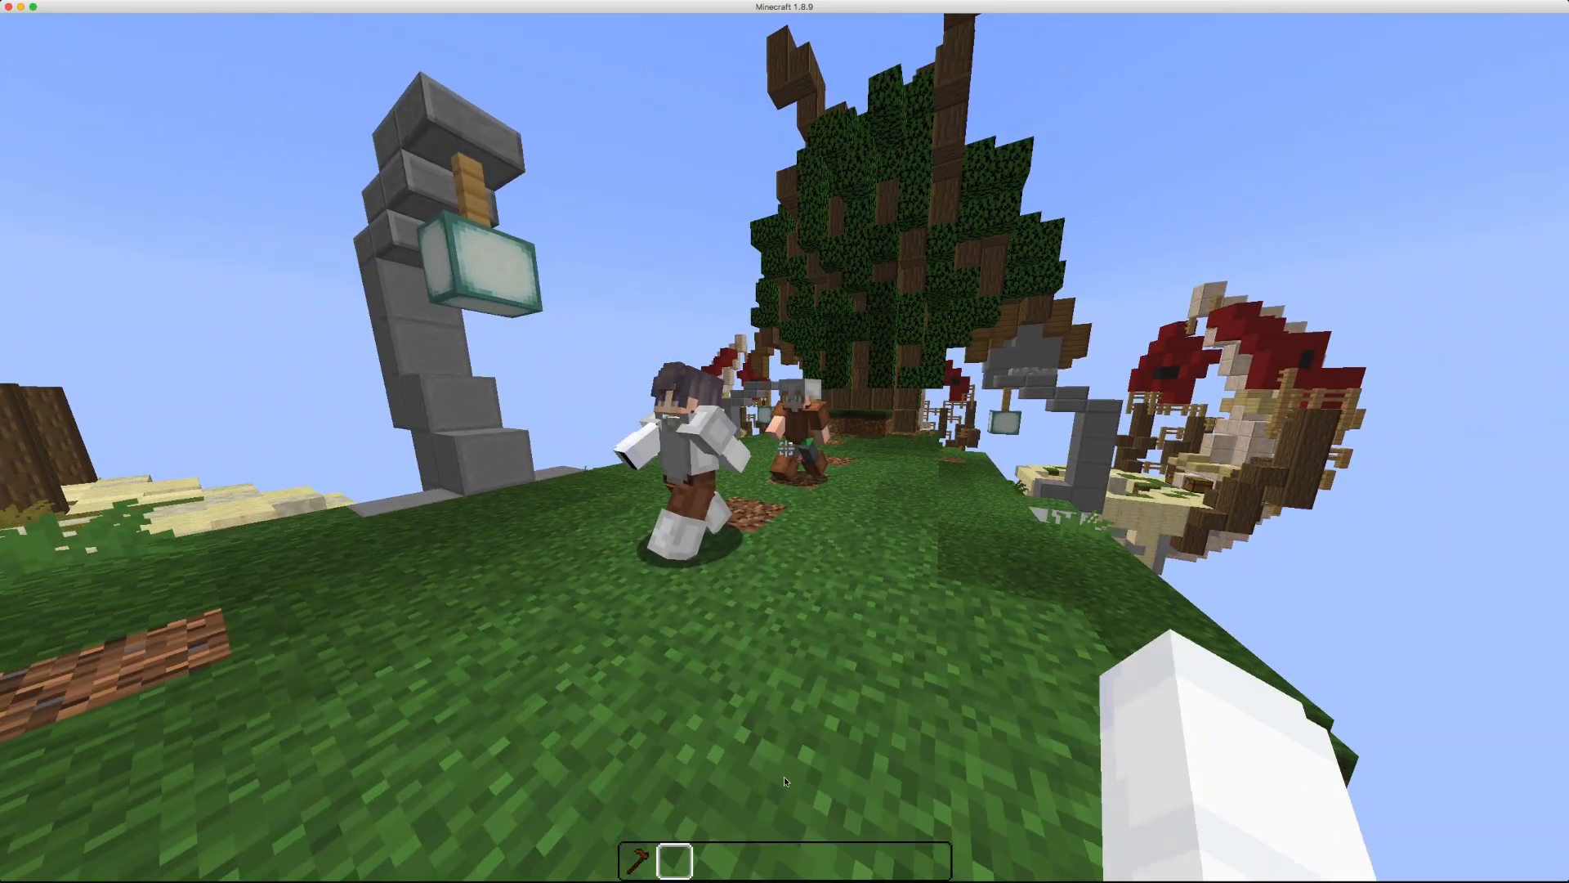
{"action": "key", "text": "e"}
{"action": "left_click", "coordinate": [957, 291]}
{"action": "type", "text": "sword"}
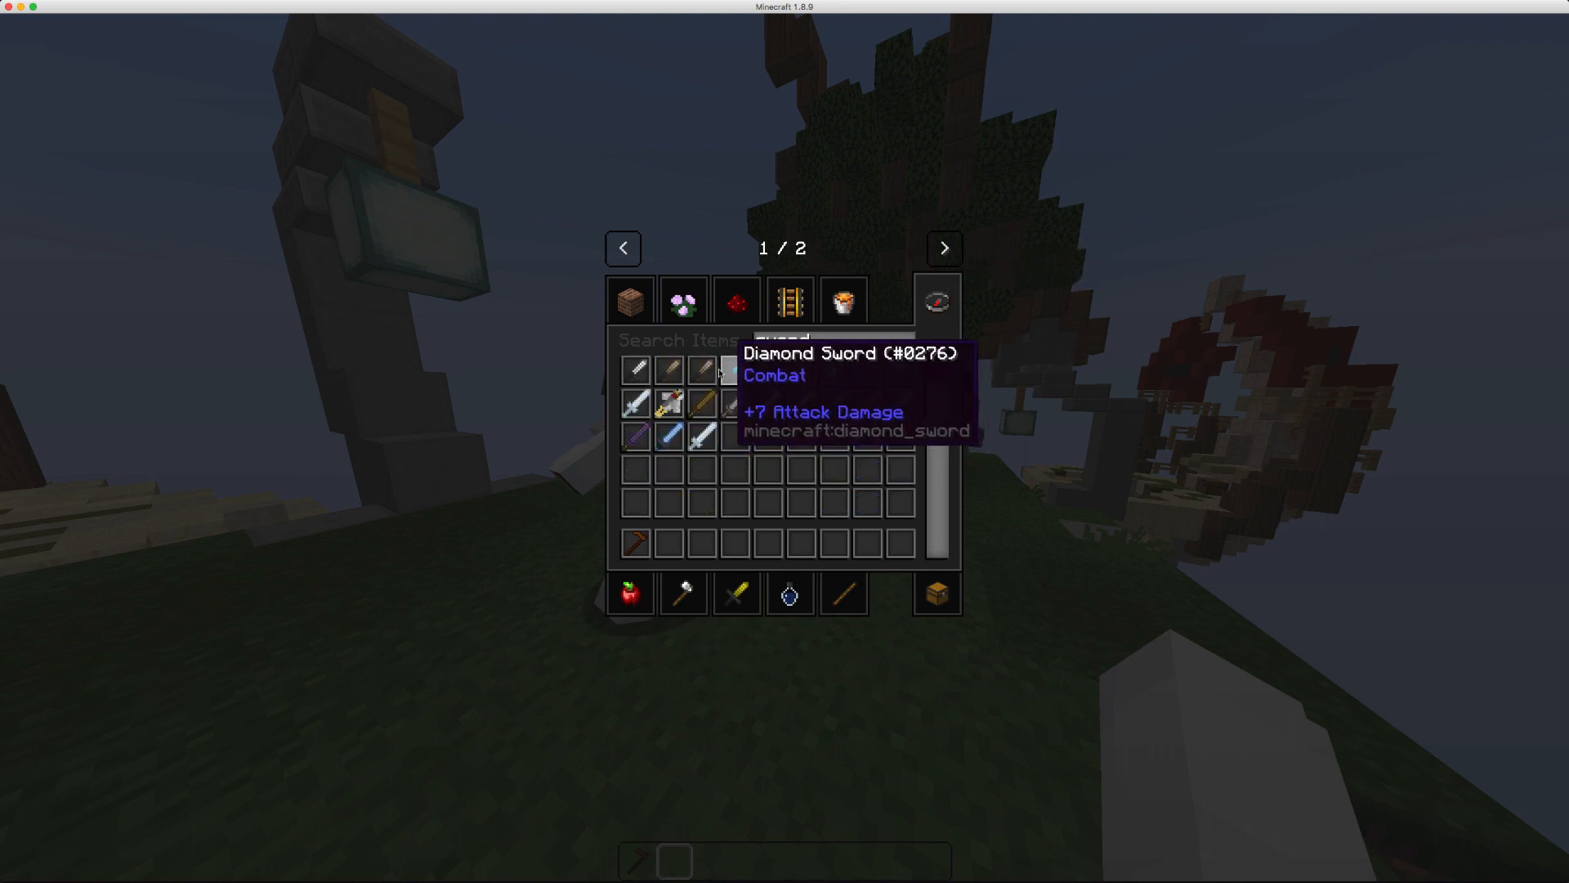
{"action": "left_click", "coordinate": [668, 533]}
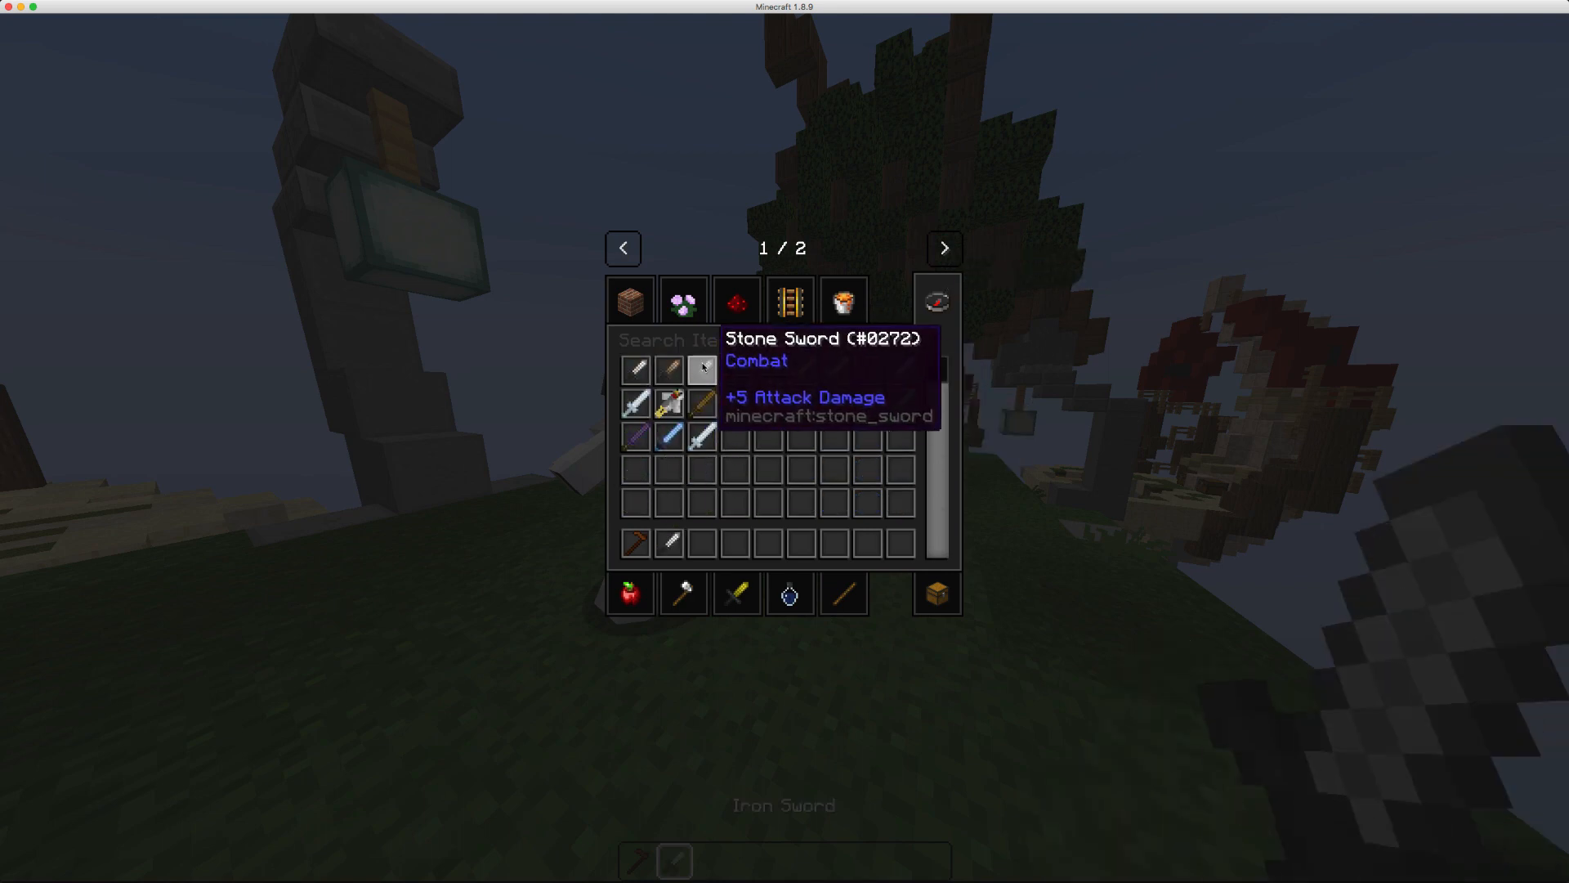
{"action": "left_click", "coordinate": [700, 363]}
{"action": "key", "text": "Escape"}
- Use the Npc Wand to give the dark-haired NPC the stone sword as its weapon
{"action": "key", "text": "4"}
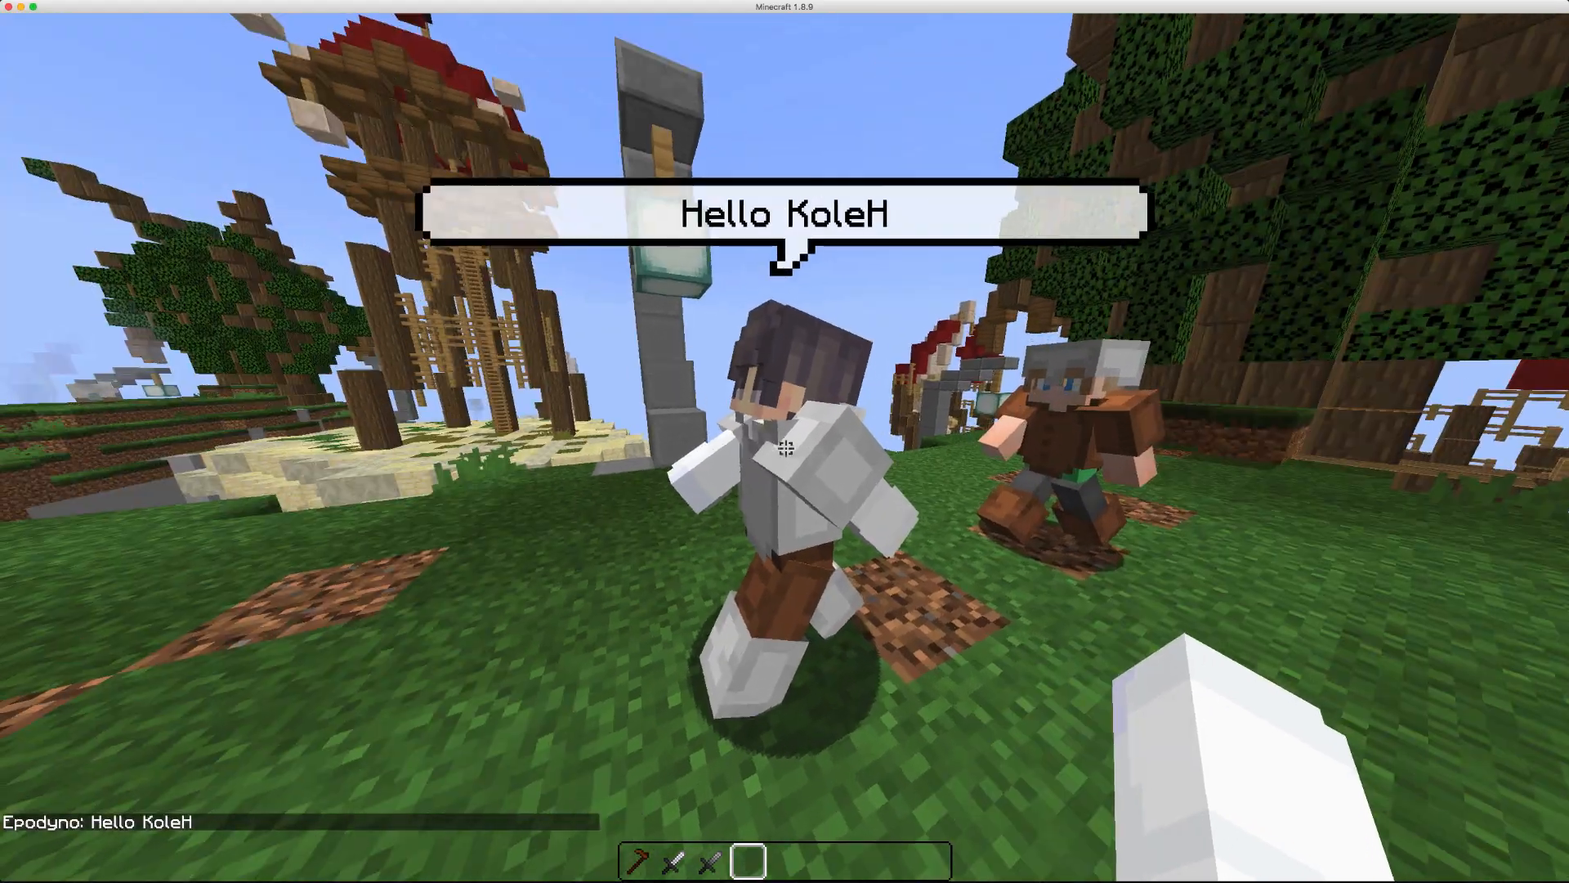
{"action": "key", "text": "1"}
{"action": "right_click", "coordinate": [785, 448]}
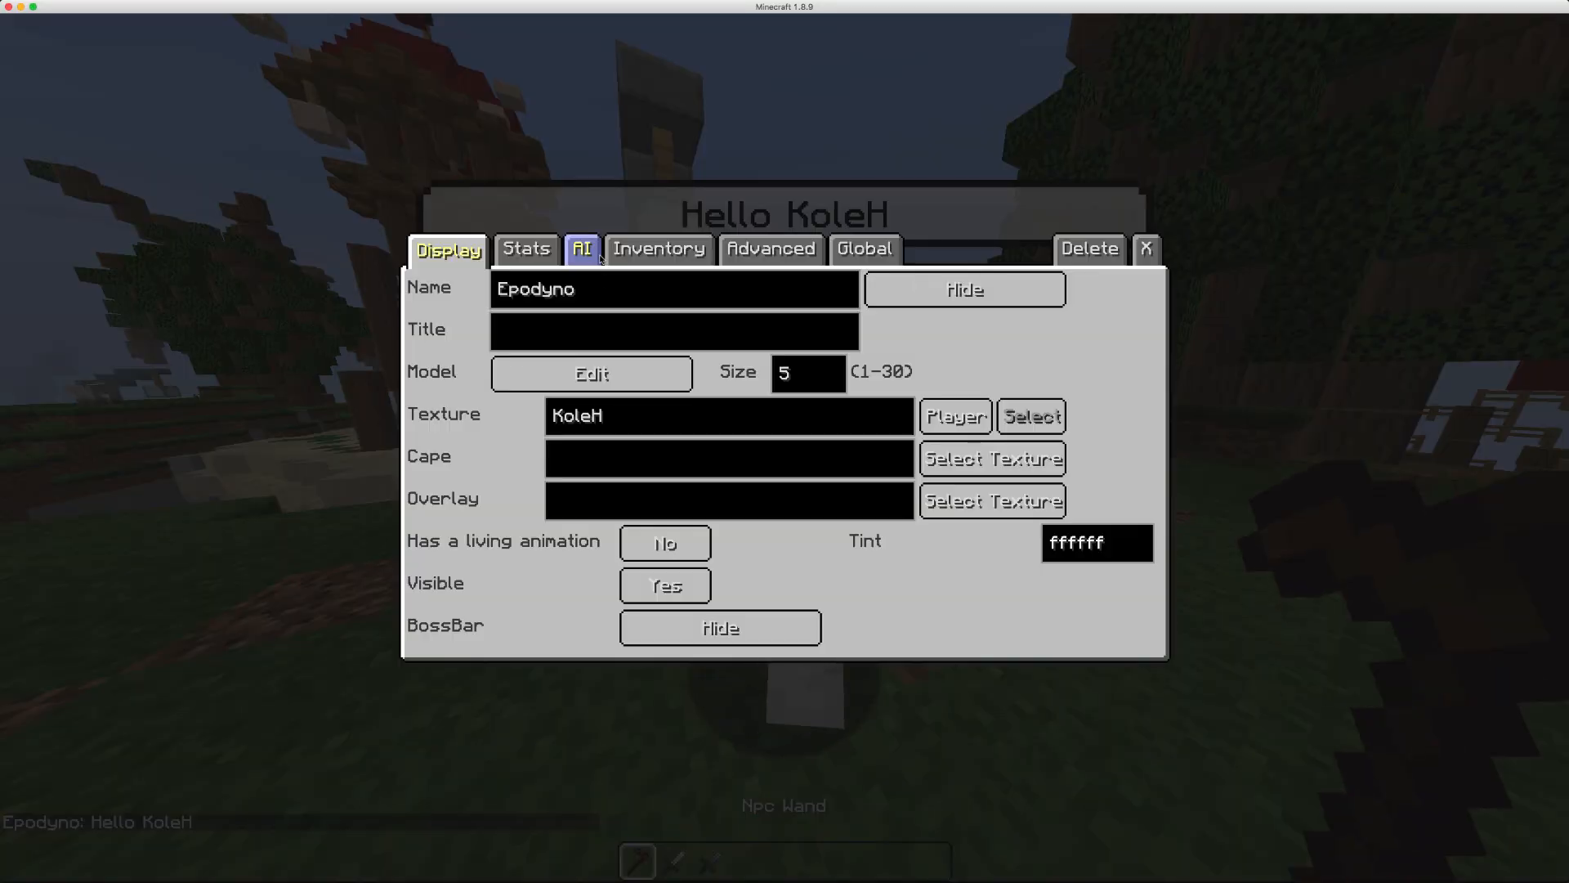
{"action": "left_click", "coordinate": [659, 249]}
{"action": "left_click", "coordinate": [460, 594]}
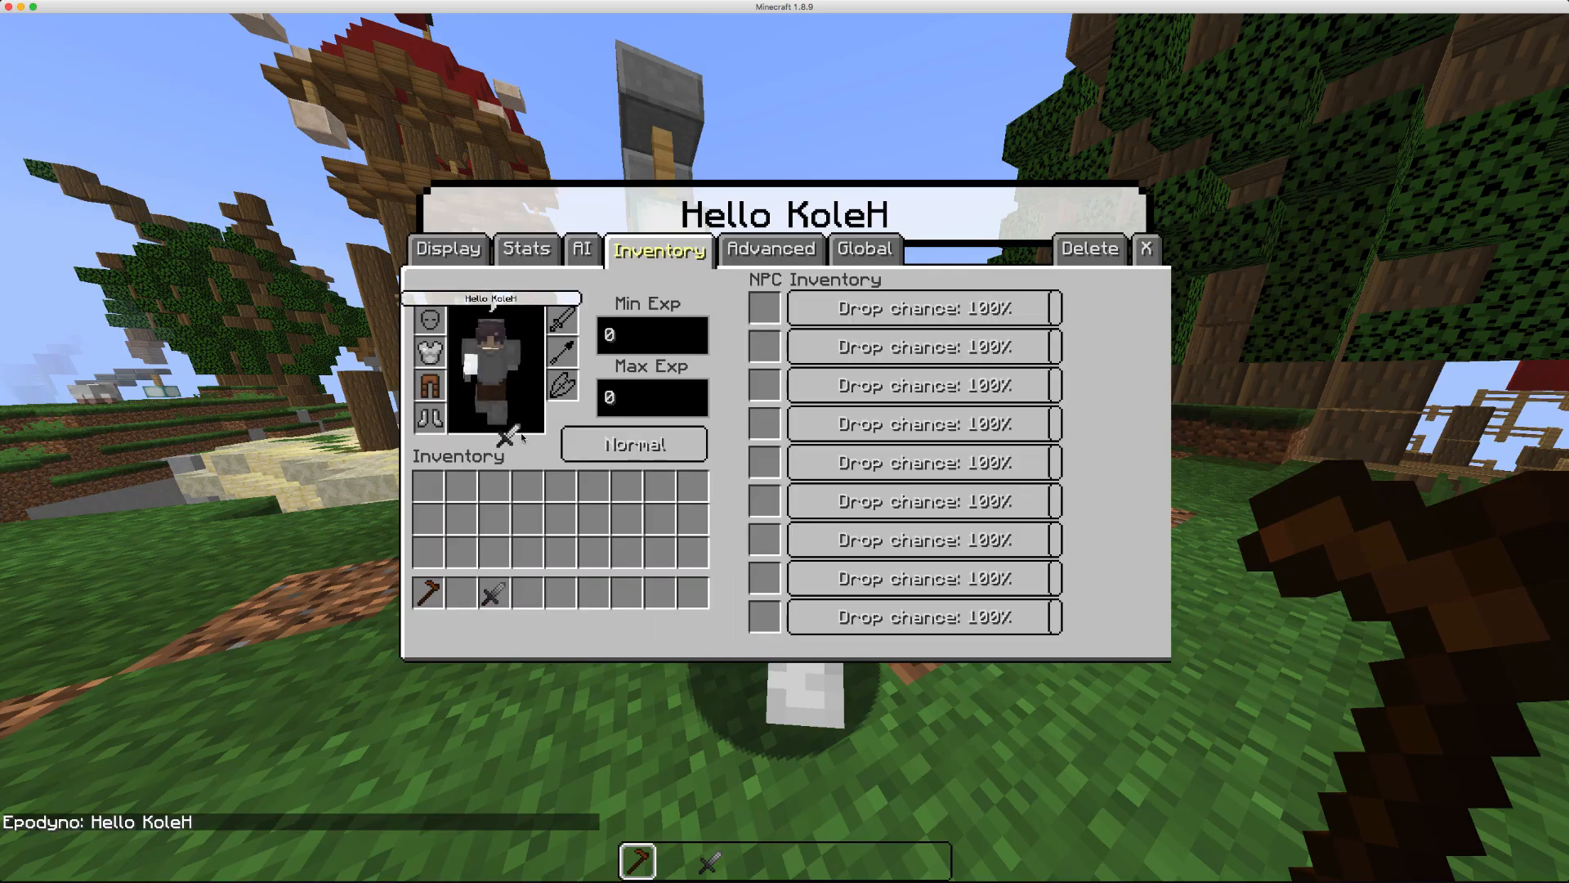
{"action": "left_click", "coordinate": [460, 594]}
{"action": "left_click", "coordinate": [493, 594]}
{"action": "left_click", "coordinate": [562, 319]}
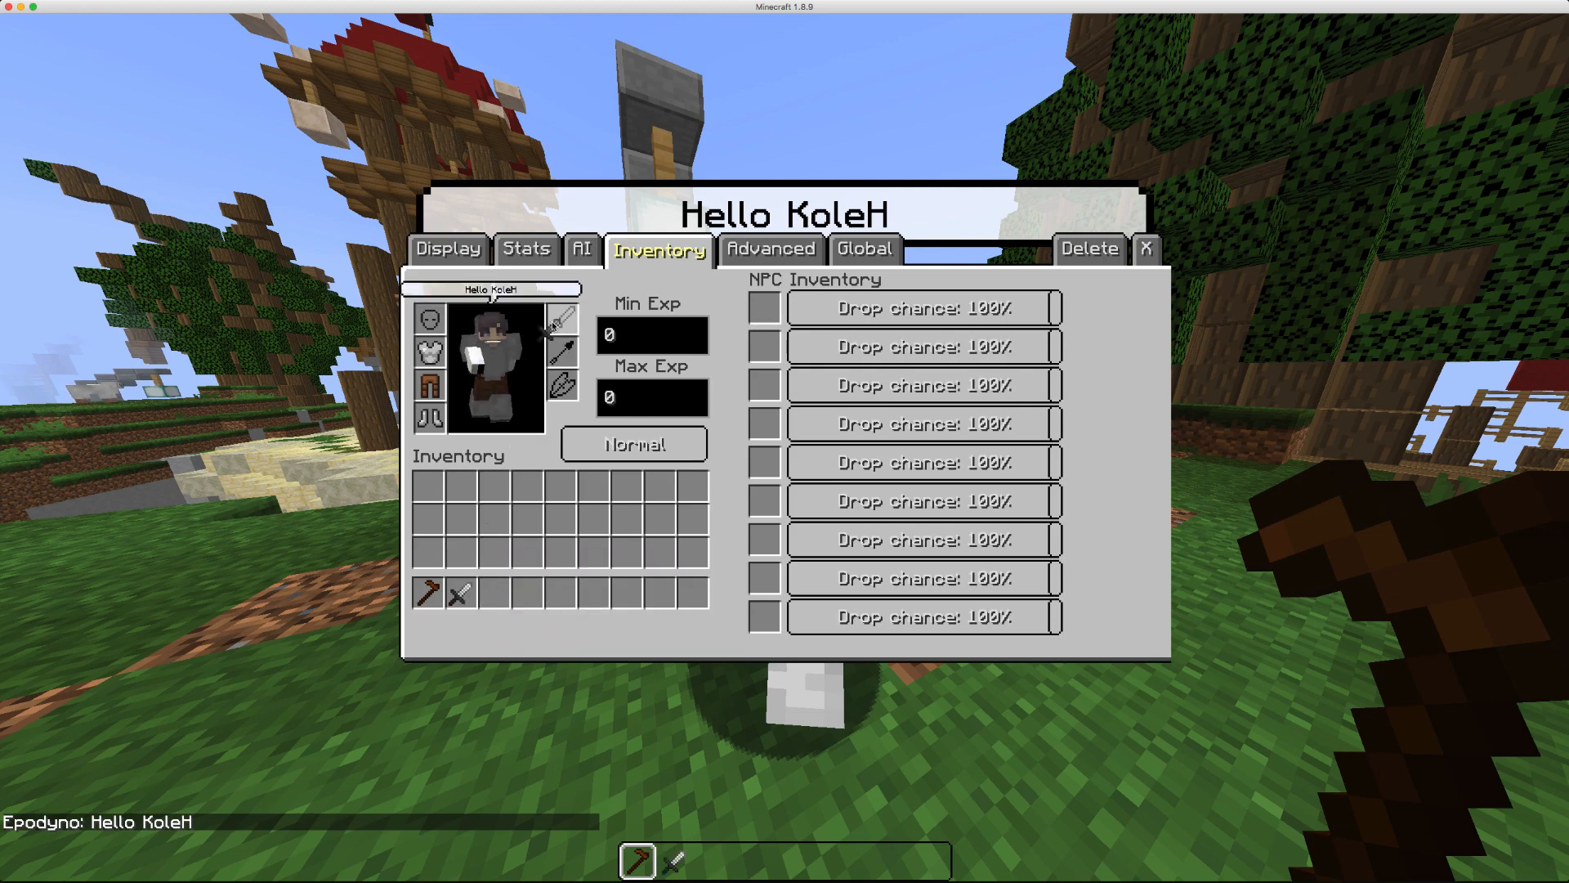
{"action": "key", "text": "Escape"}
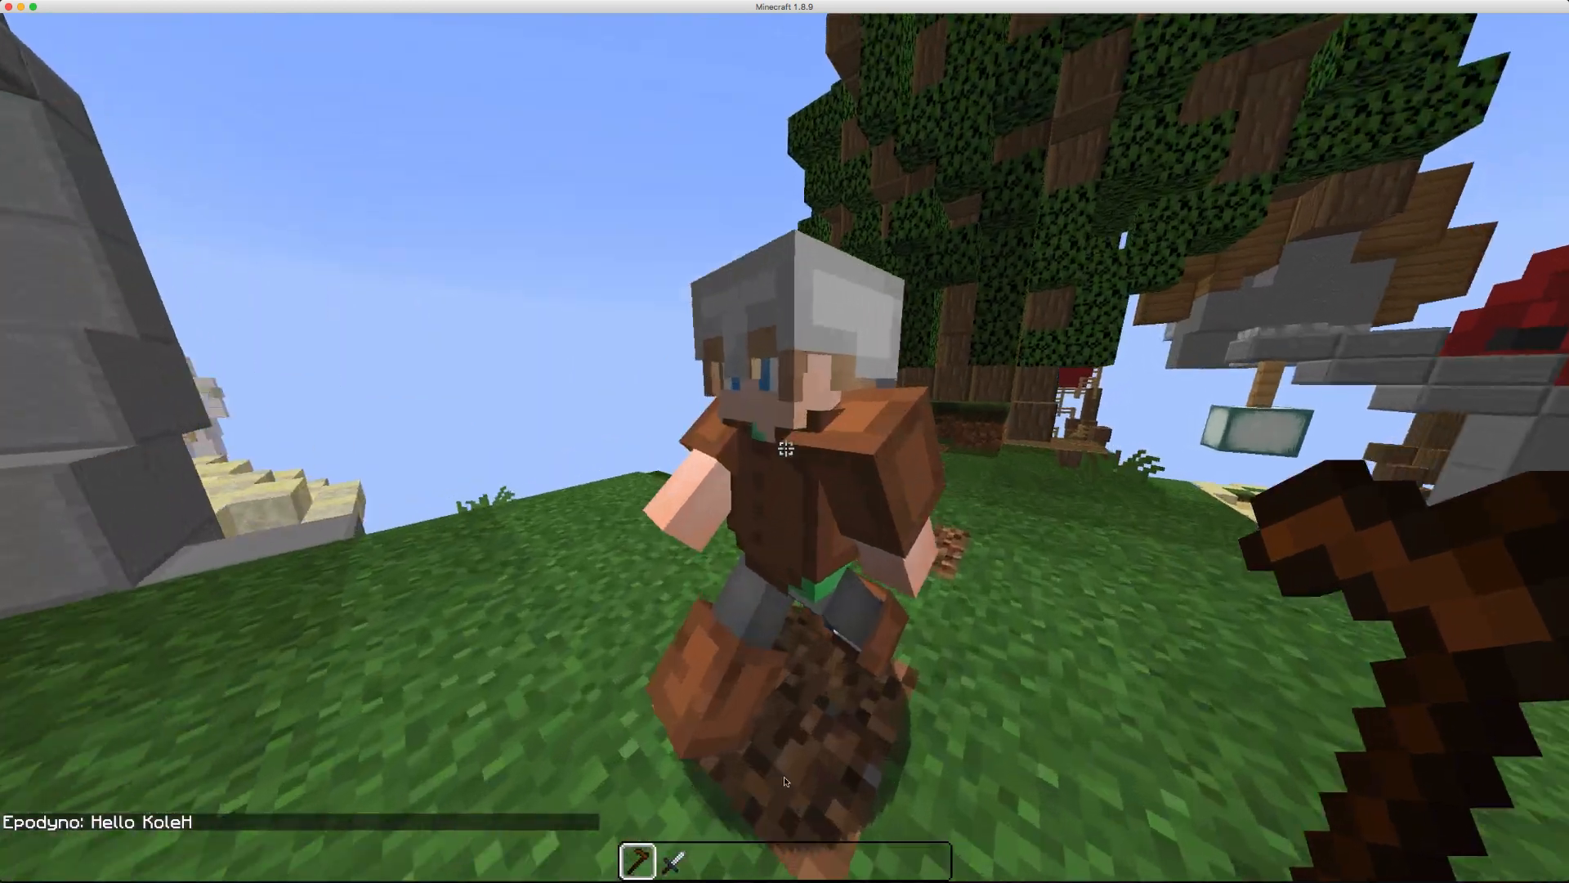
- Give the NPC with the iron helmet the iron sword as its weapon
{"action": "right_click", "coordinate": [784, 441]}
{"action": "left_click", "coordinate": [686, 250]}
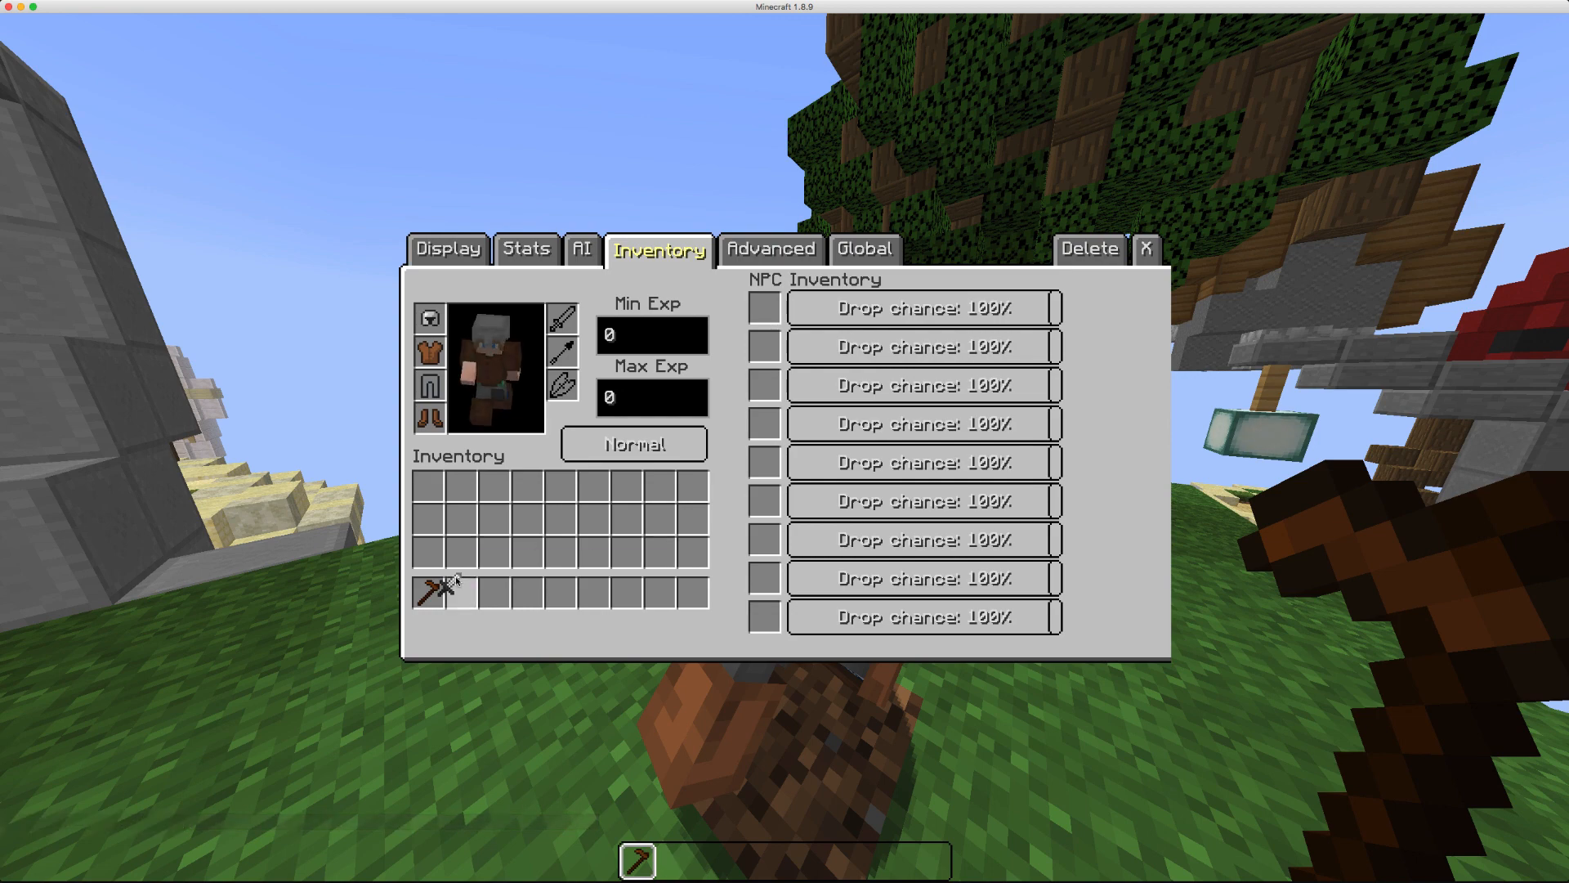
{"action": "key", "text": "Escape"}
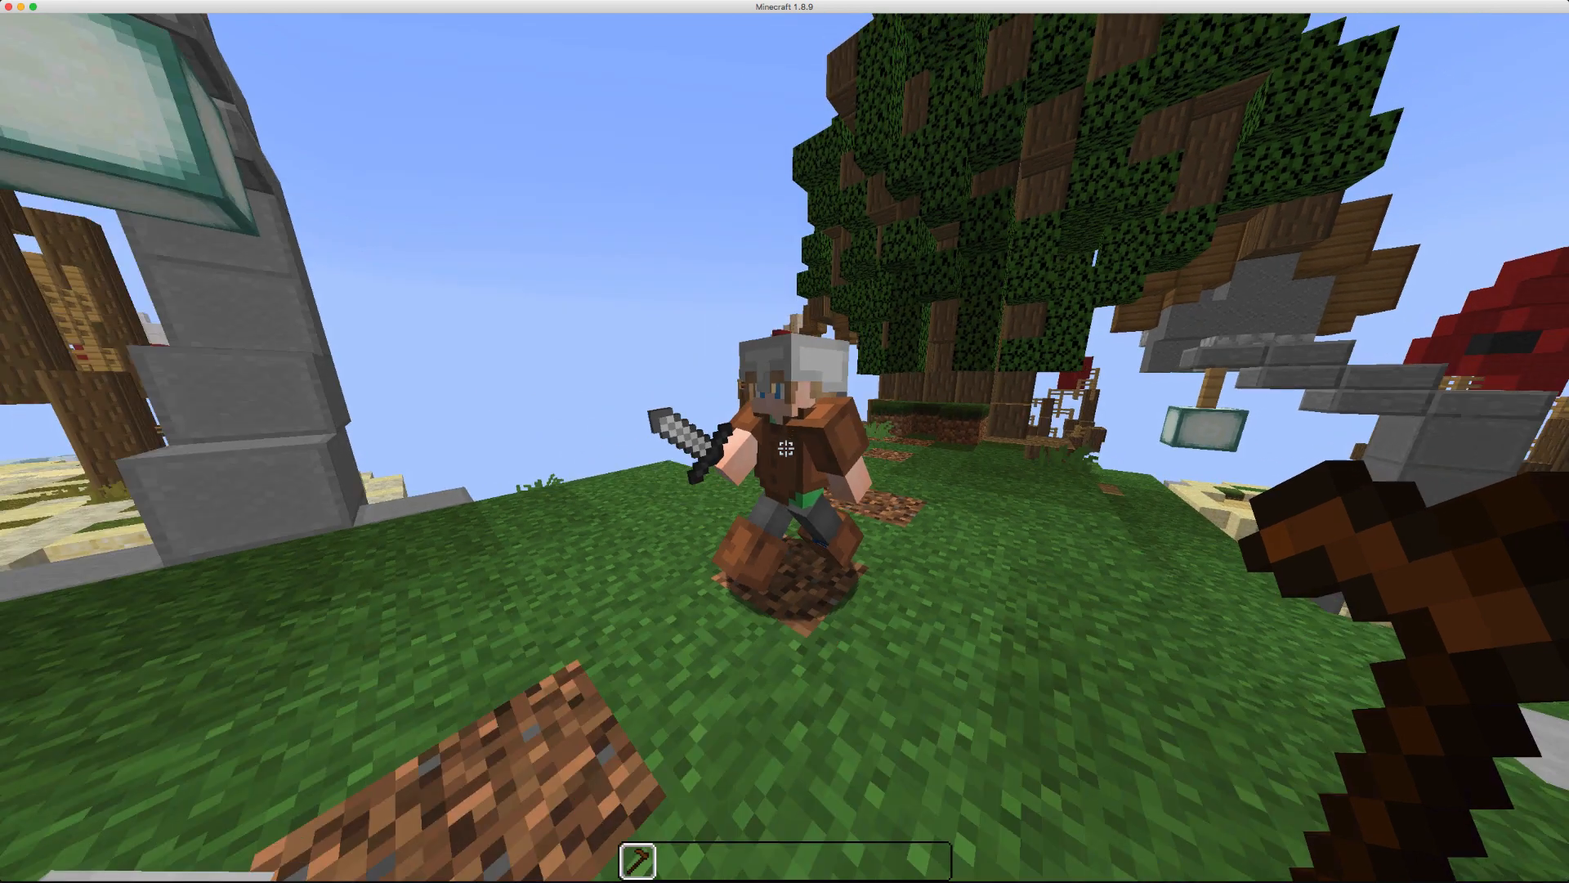
- Empty the hand, hide the game interface and walk forward to frame both armed NPCs in front of the tree
{"action": "key", "text": "2"}
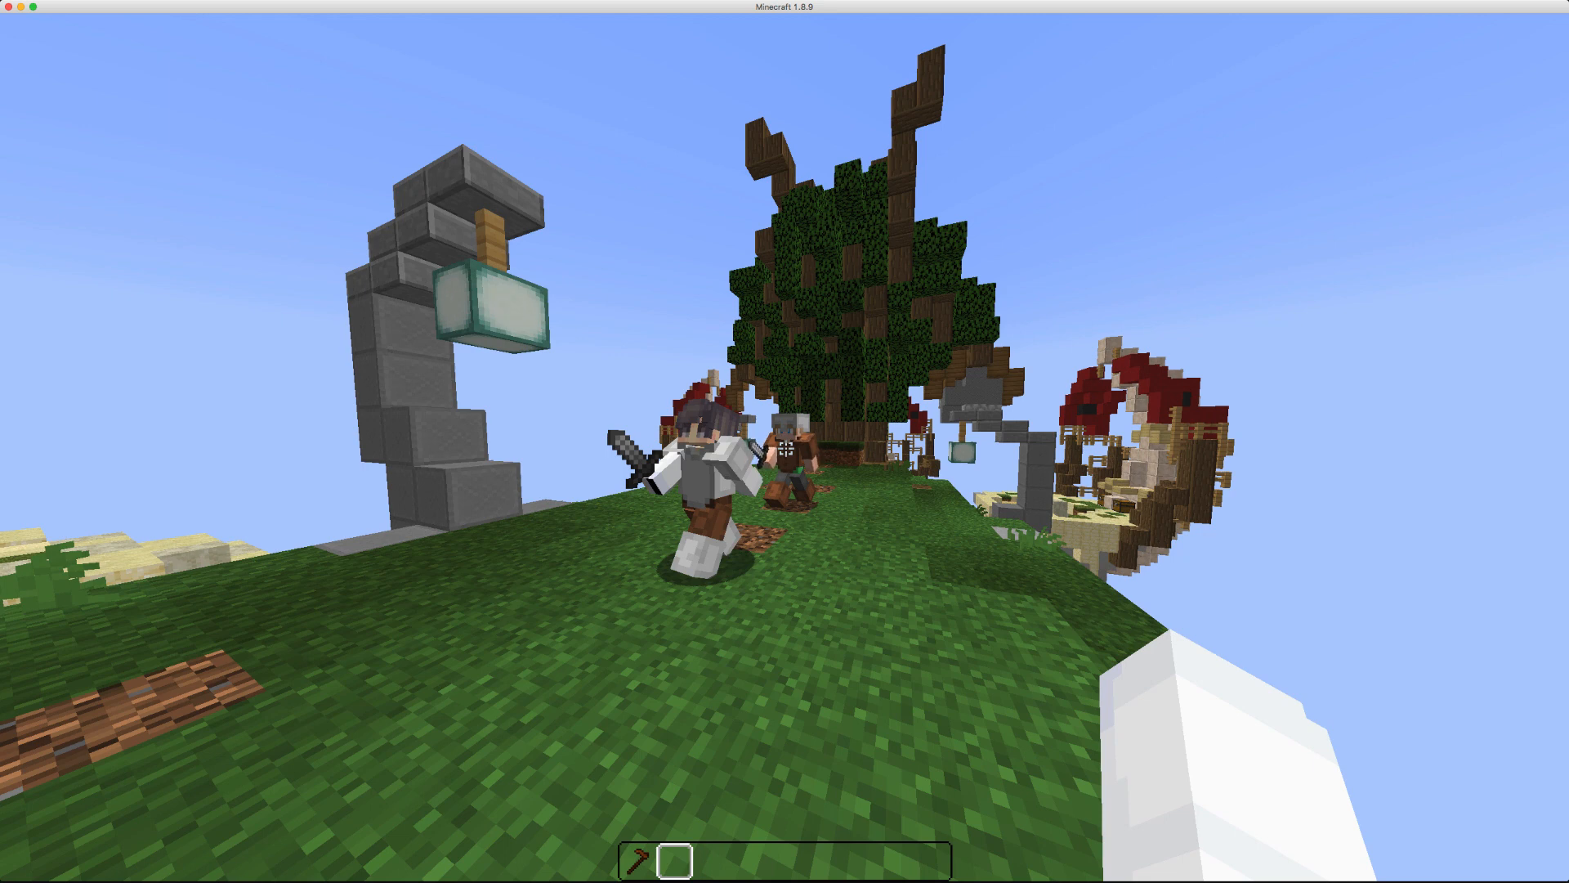
{"action": "key", "text": "w"}
{"action": "key", "text": "F1"}
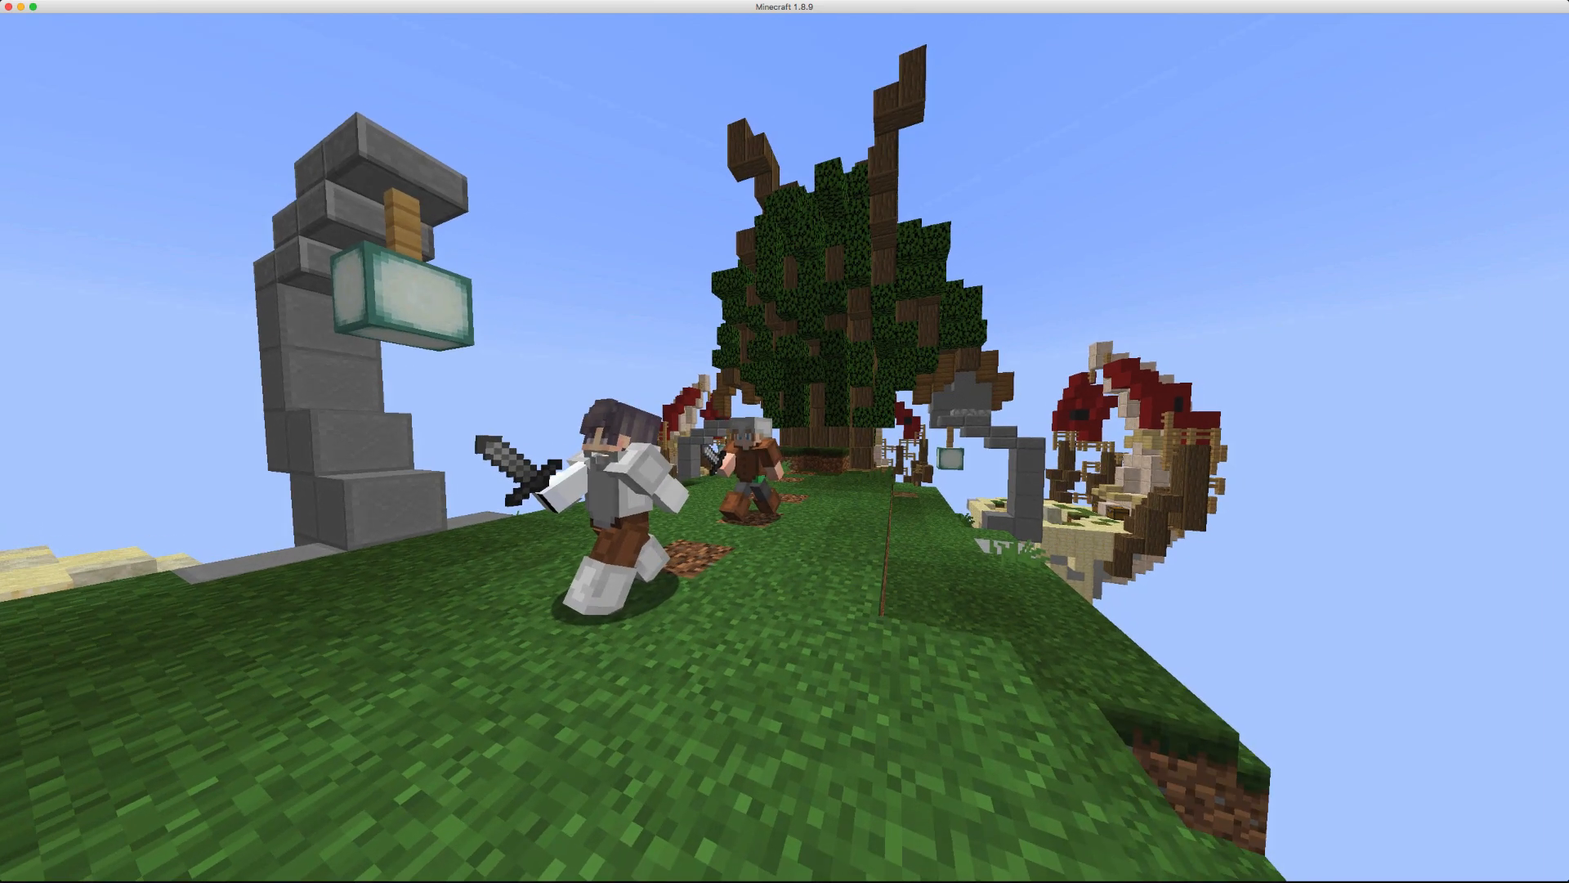
{"action": "key", "text": "w"}
{"action": "key", "text": "w"}
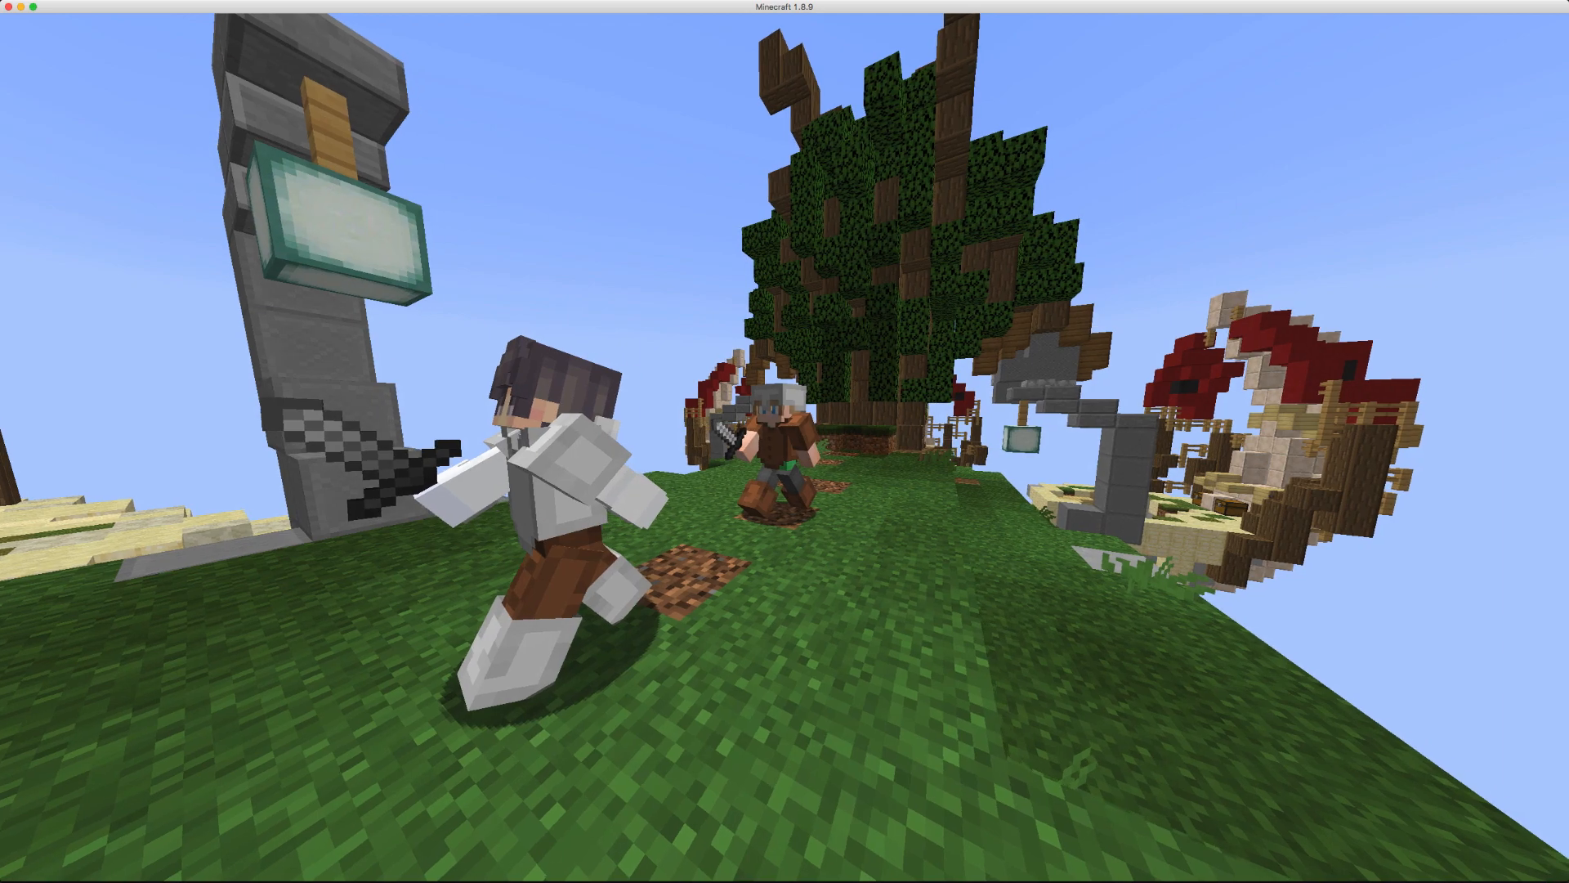
{"action": "key", "text": "w"}
{"action": "key", "text": "w"}
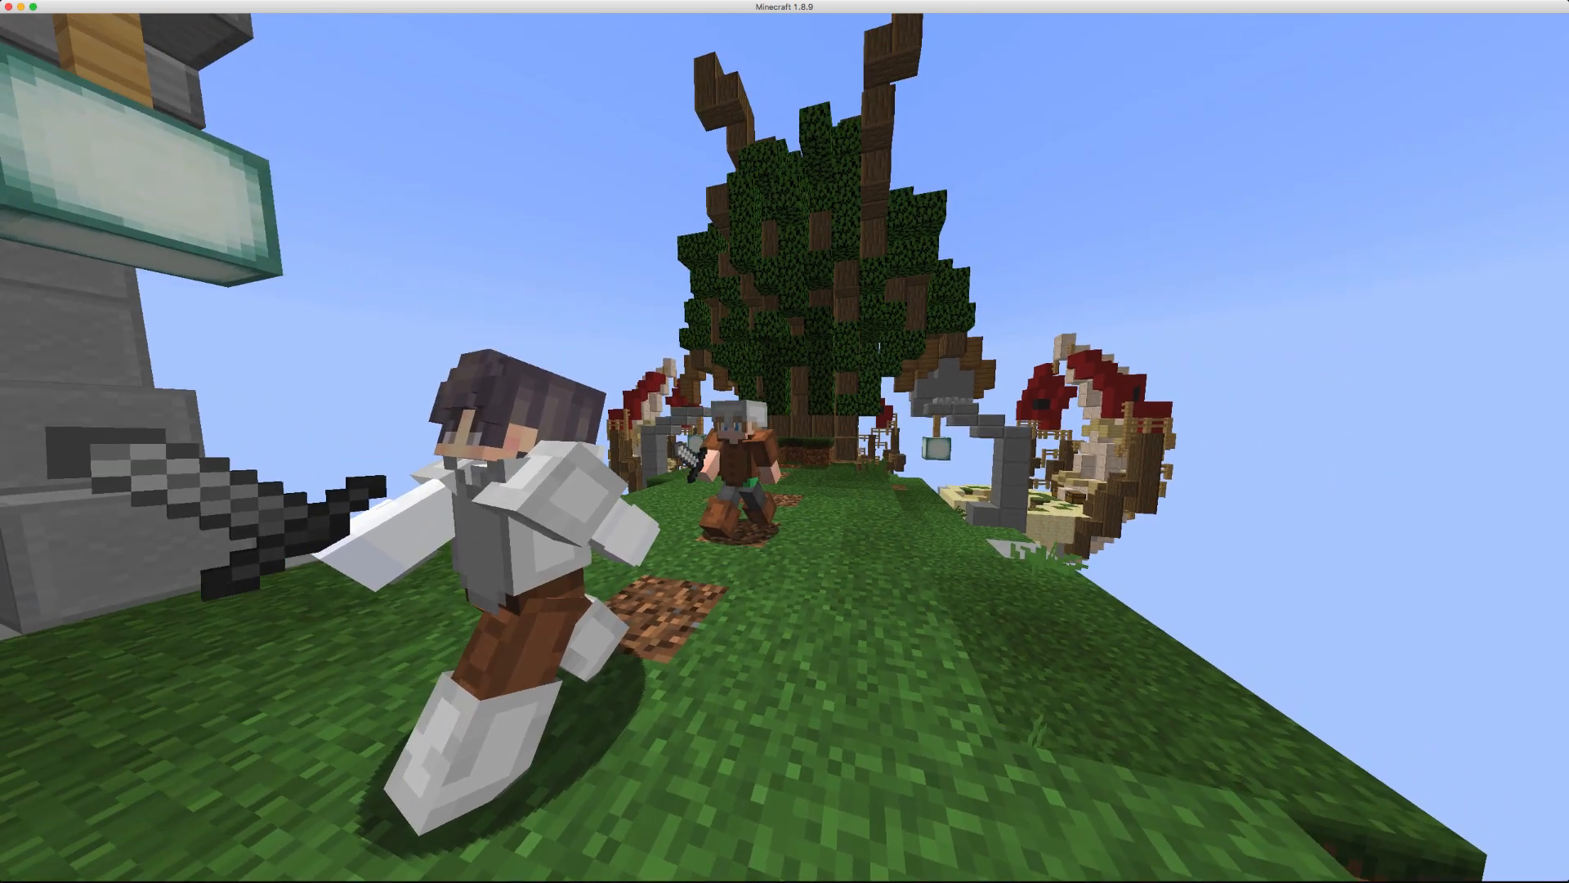
{"action": "key", "text": "w"}
- Turn off the living animation of the NPC with the iron helmet and close its settings
{"action": "right_click", "coordinate": [785, 441]}
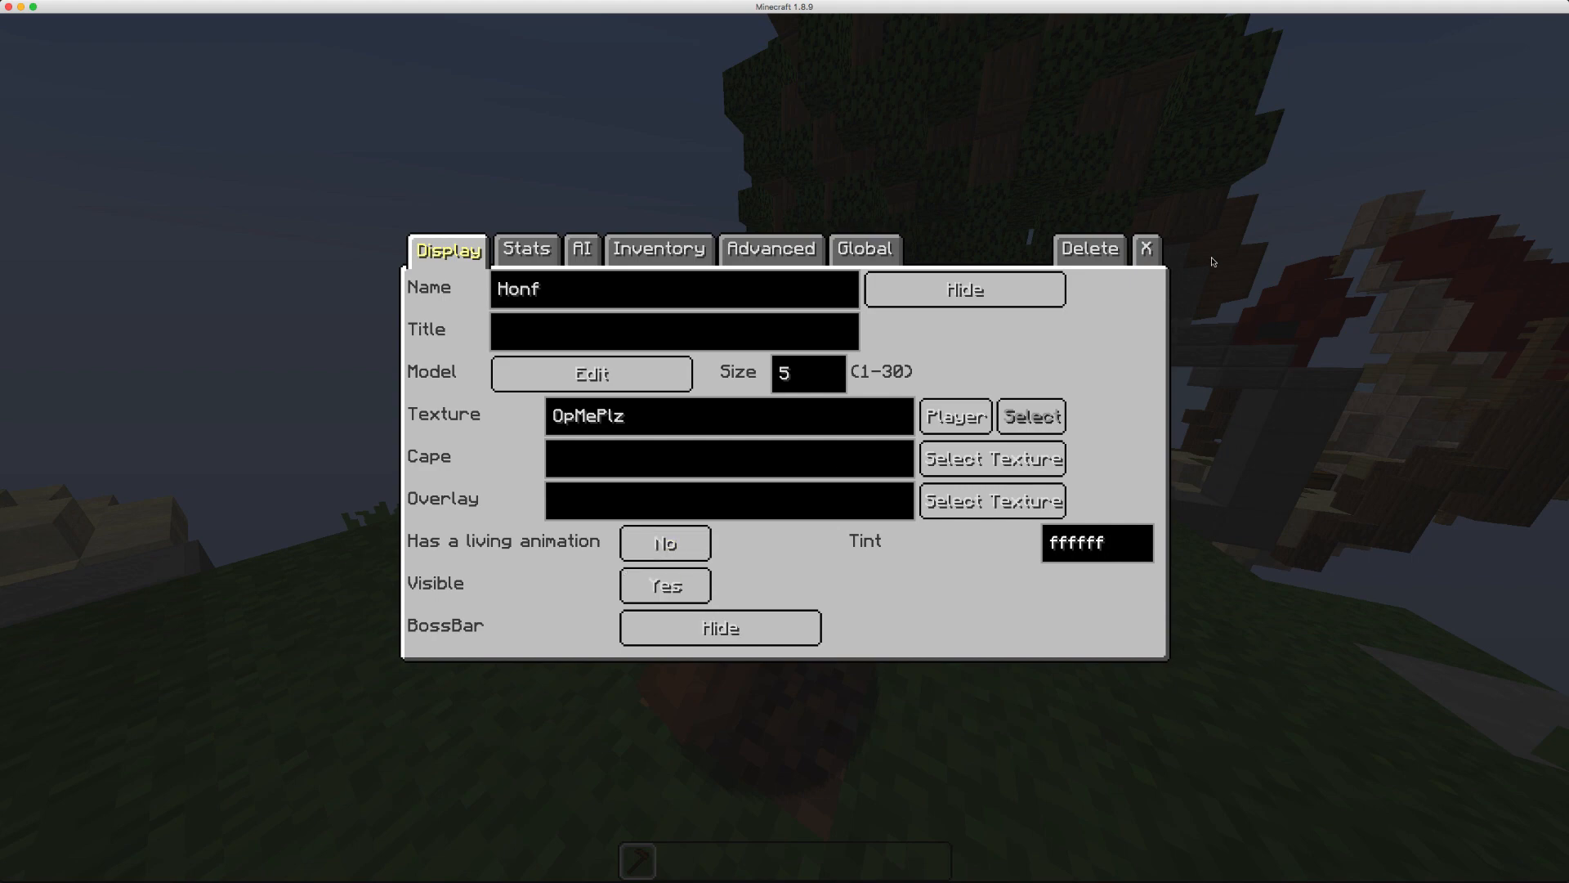
{"action": "left_click", "coordinate": [1152, 250]}
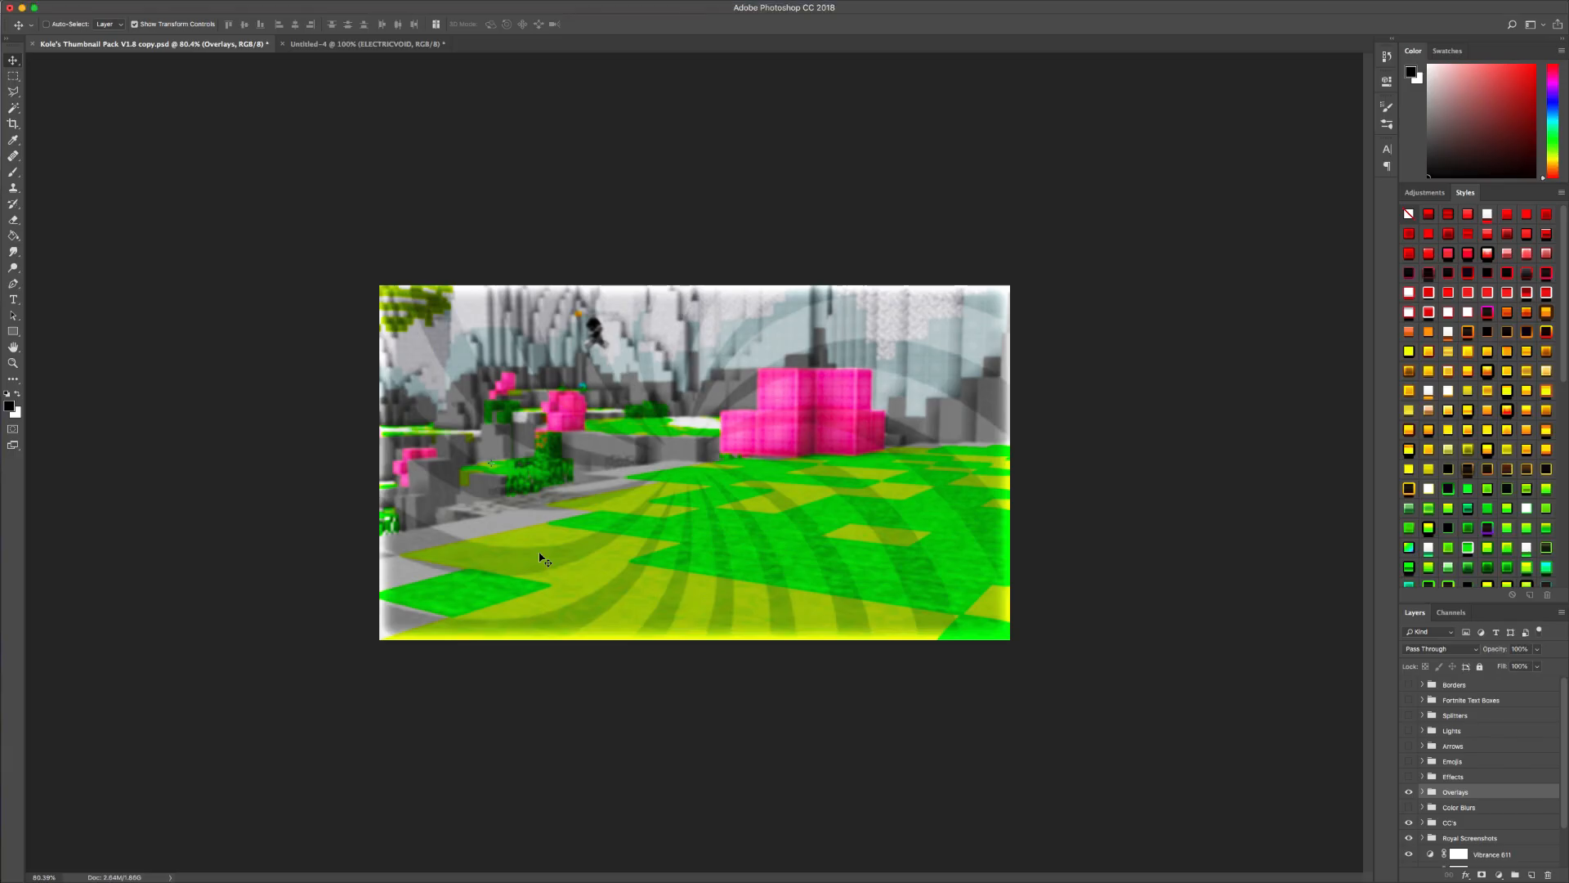
- Place the Desktop image "Screen Shot 2018-10-18 at 1.10.09 PM (2)" from Finder into the open Photoshop thumbnail pack document
{"action": "mouse_move", "coordinate": [504, 881]}
{"action": "left_click", "coordinate": [565, 863]}
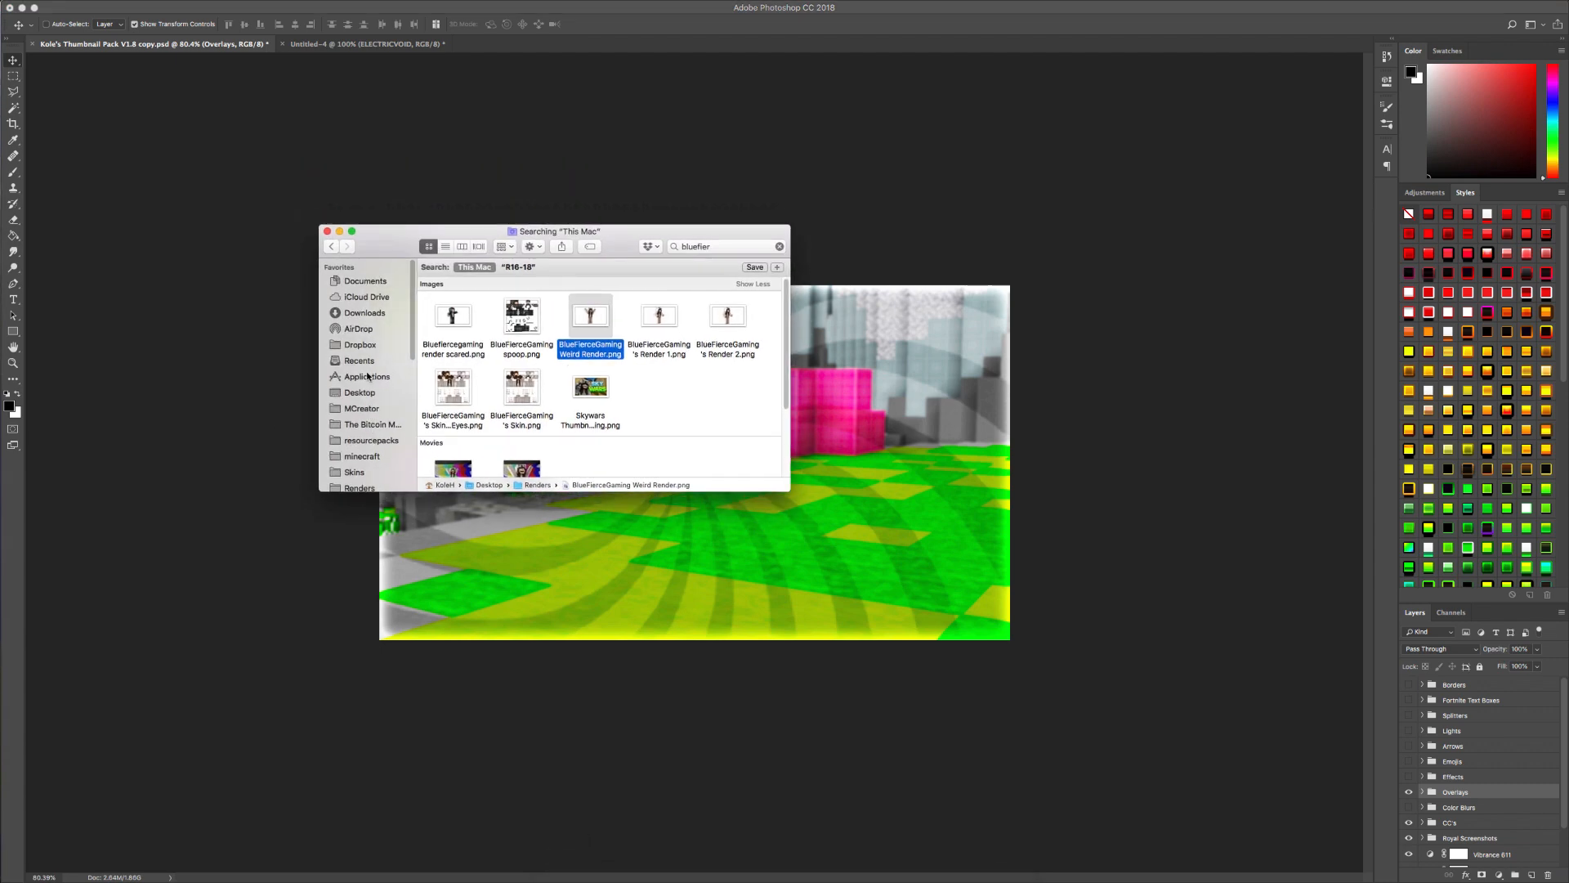
{"action": "left_click", "coordinate": [365, 394]}
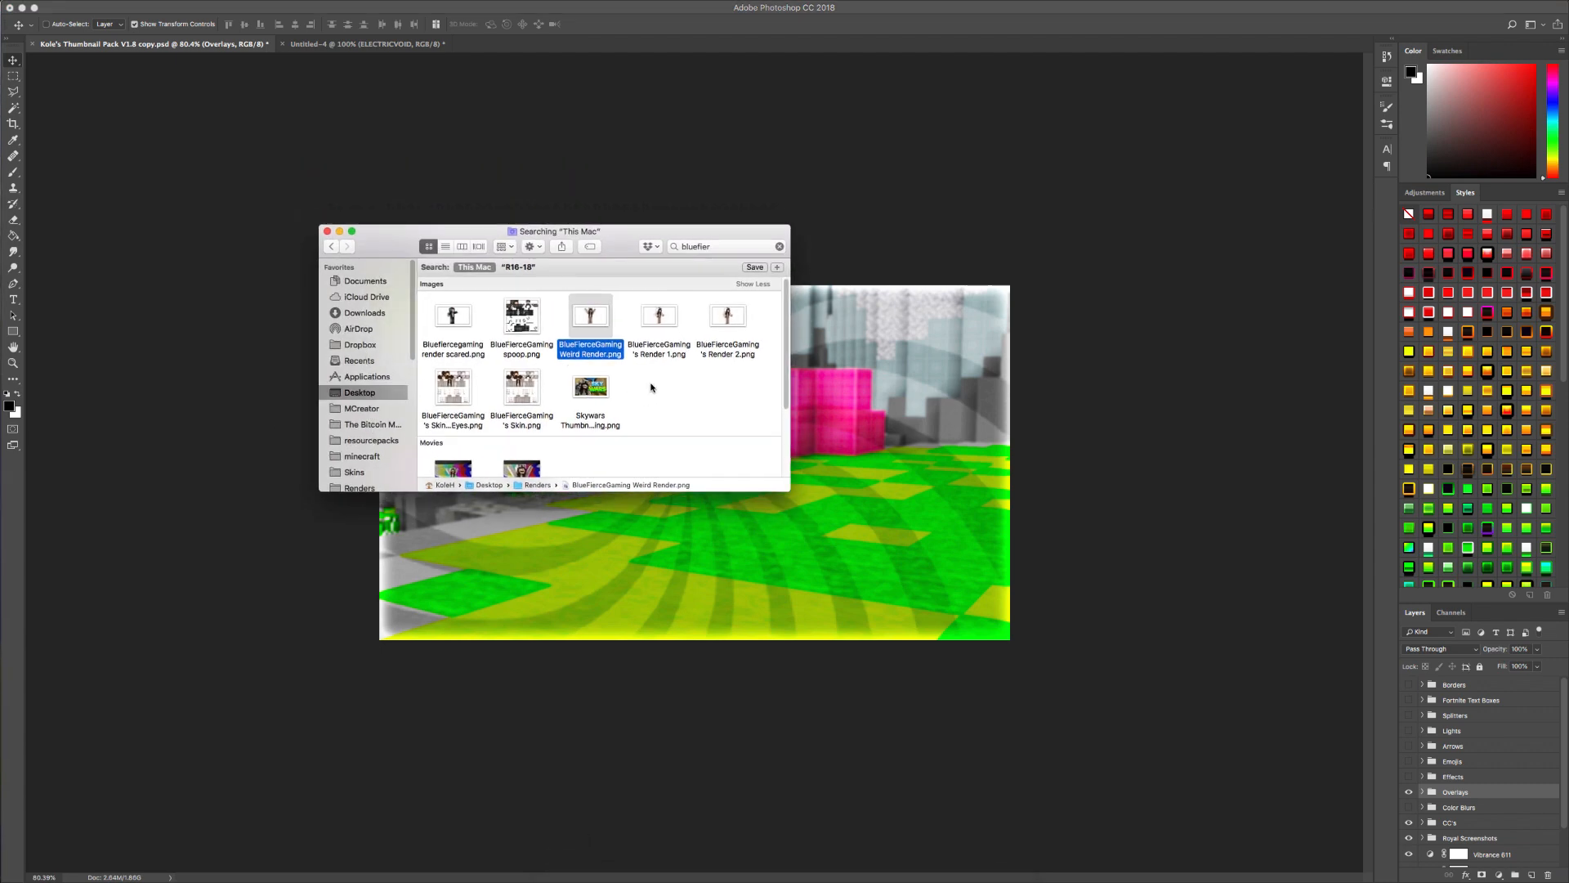
{"action": "scroll", "coordinate": [704, 379], "scroll_direction": "down", "scroll_amount": 5}
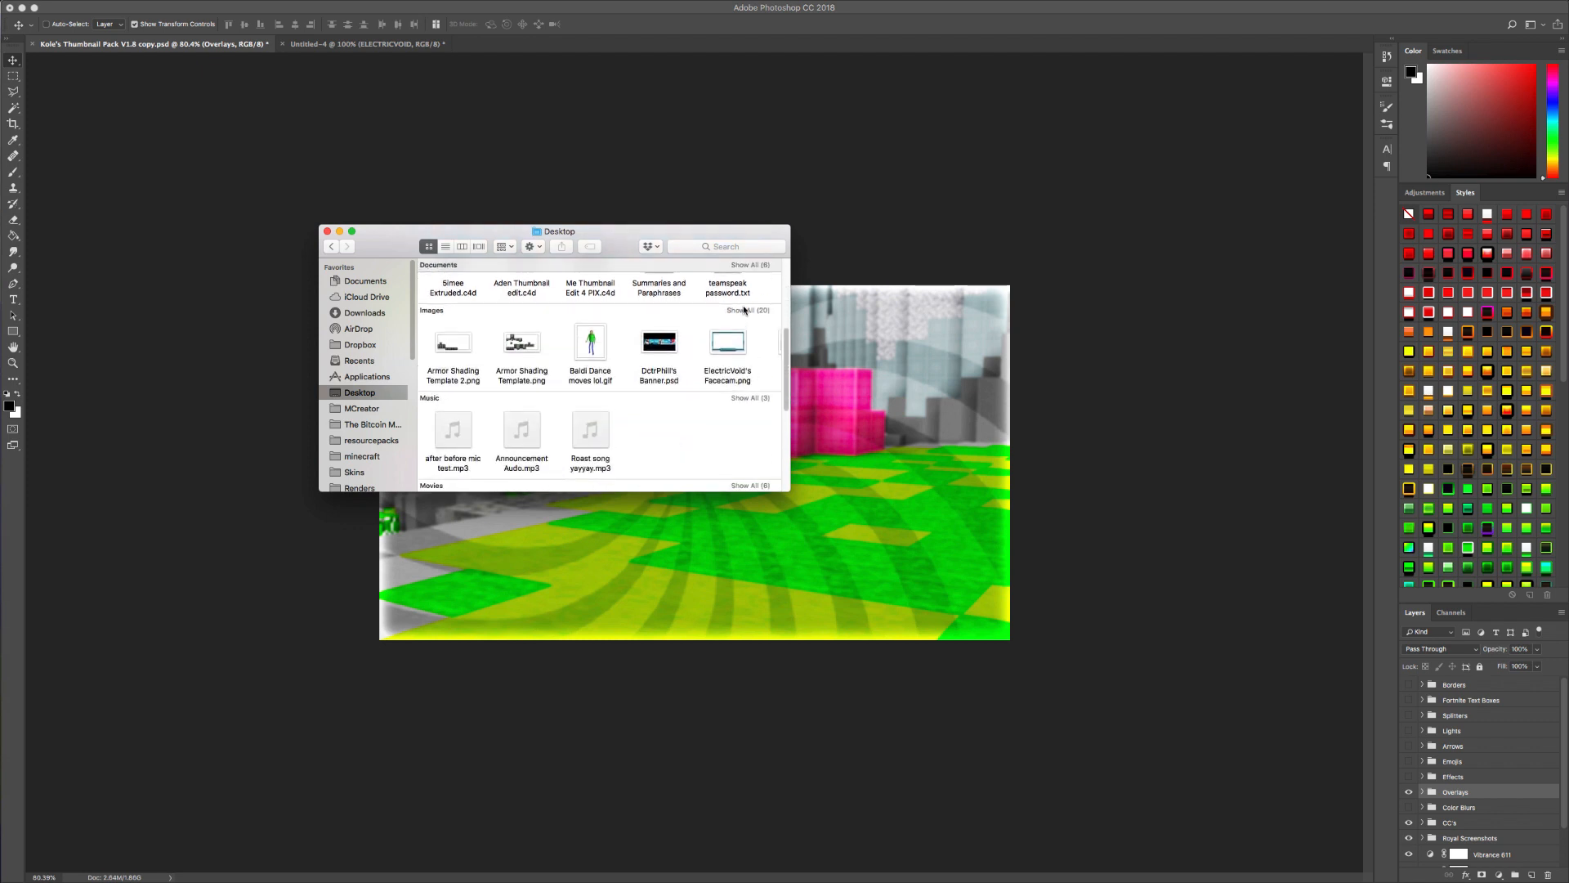
{"action": "left_click", "coordinate": [743, 311]}
{"action": "scroll", "coordinate": [613, 368], "scroll_direction": "down", "scroll_amount": 5}
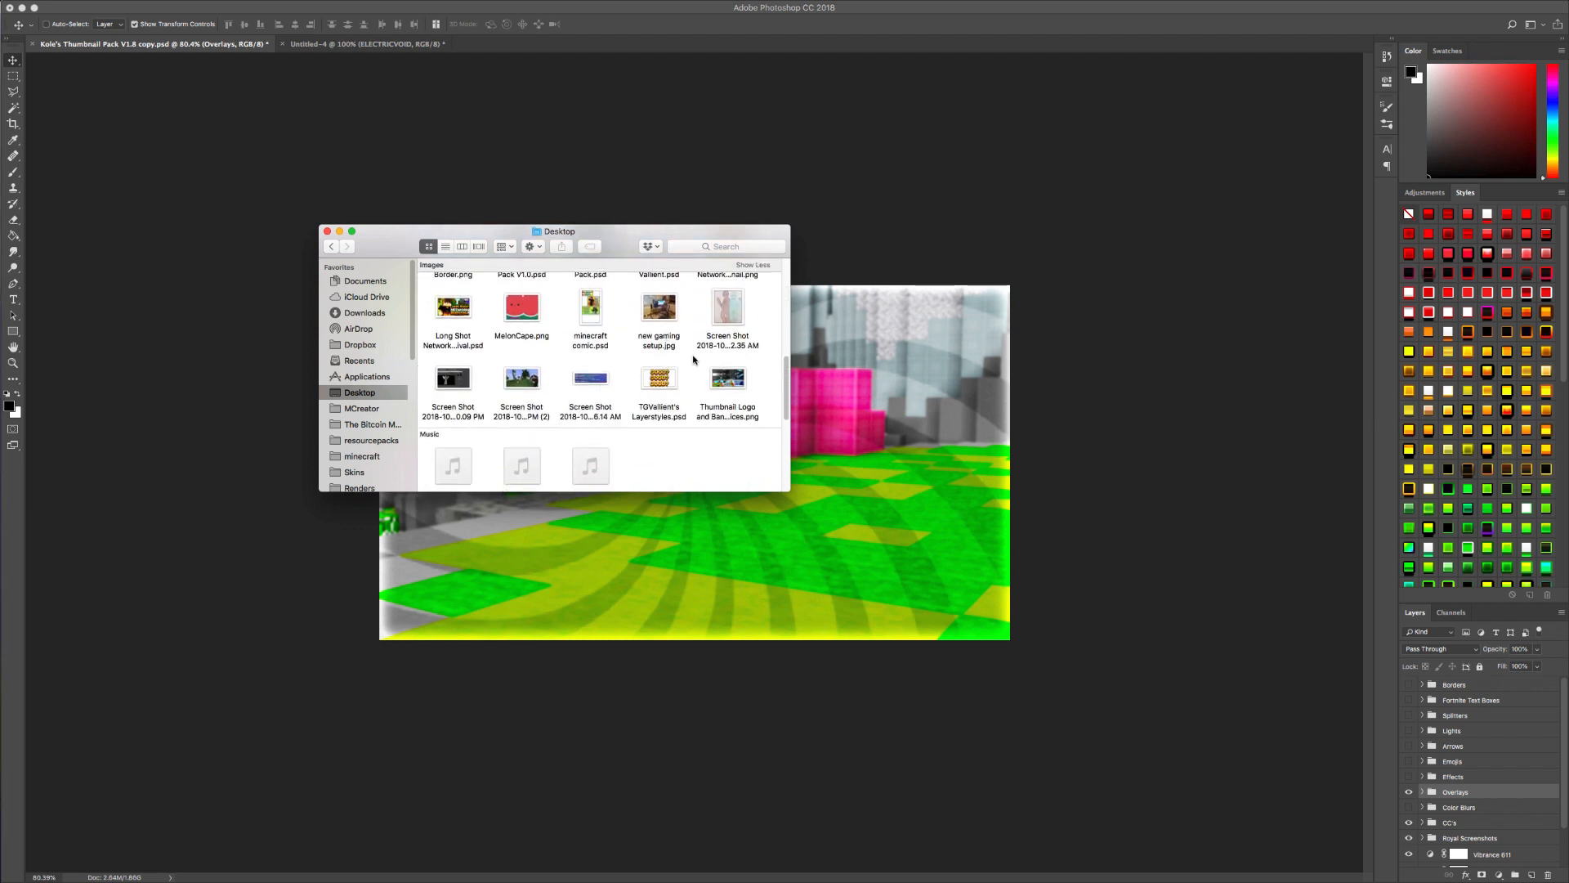
{"action": "left_click_drag", "start_coordinate": [522, 378], "coordinate": [890, 556]}
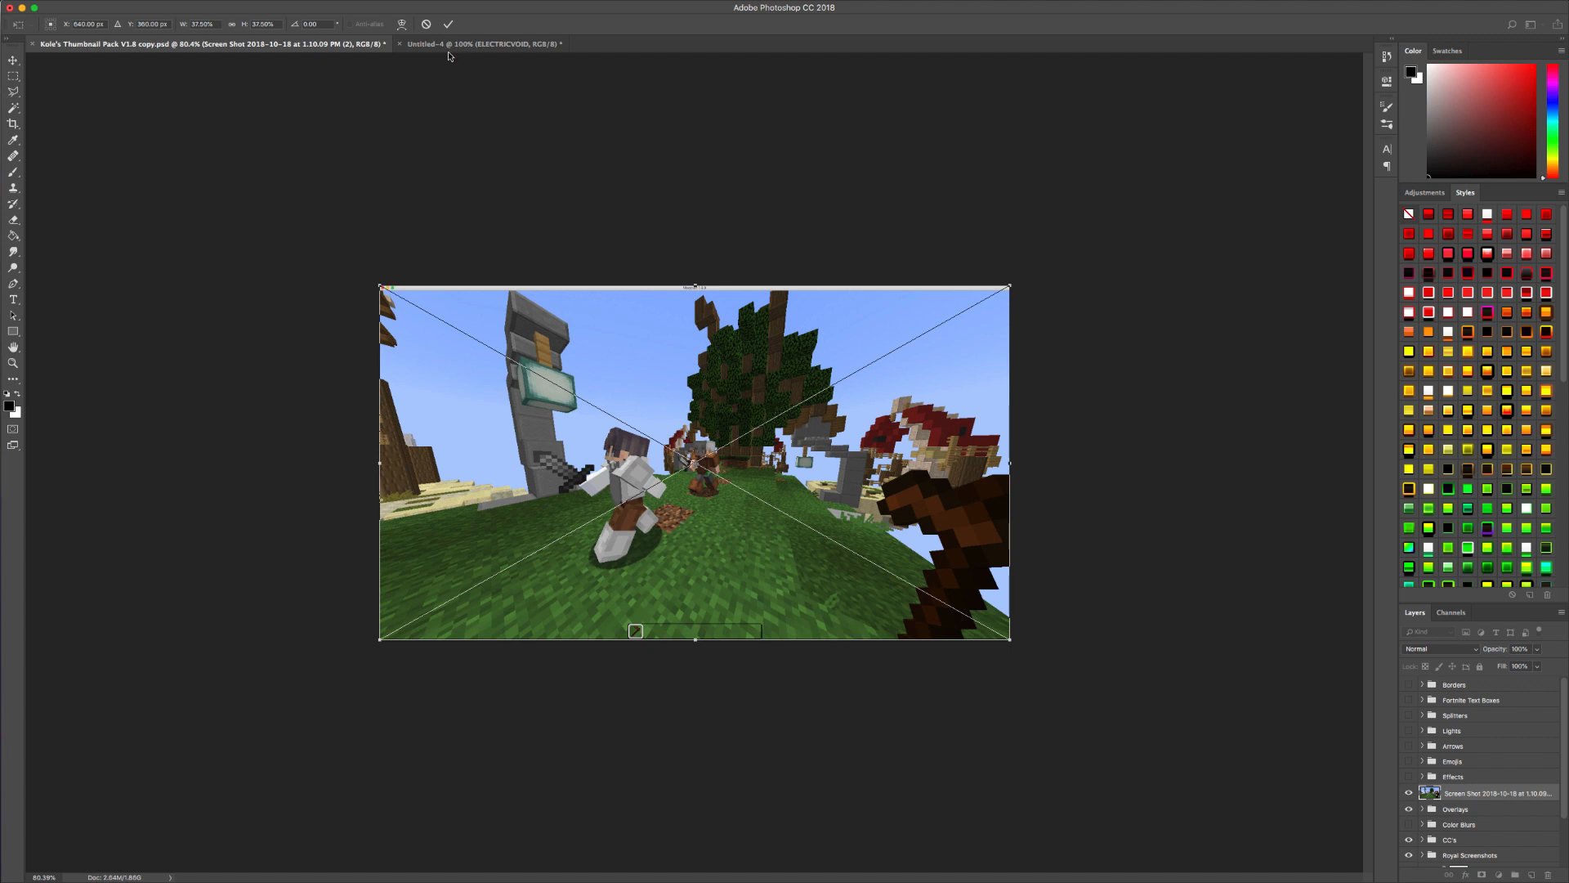
- Switch to Minecraft and load the singleplayer world "Hypixel SkyWars -Entangled- MMD"
{"action": "mouse_move", "coordinate": [764, 881]}
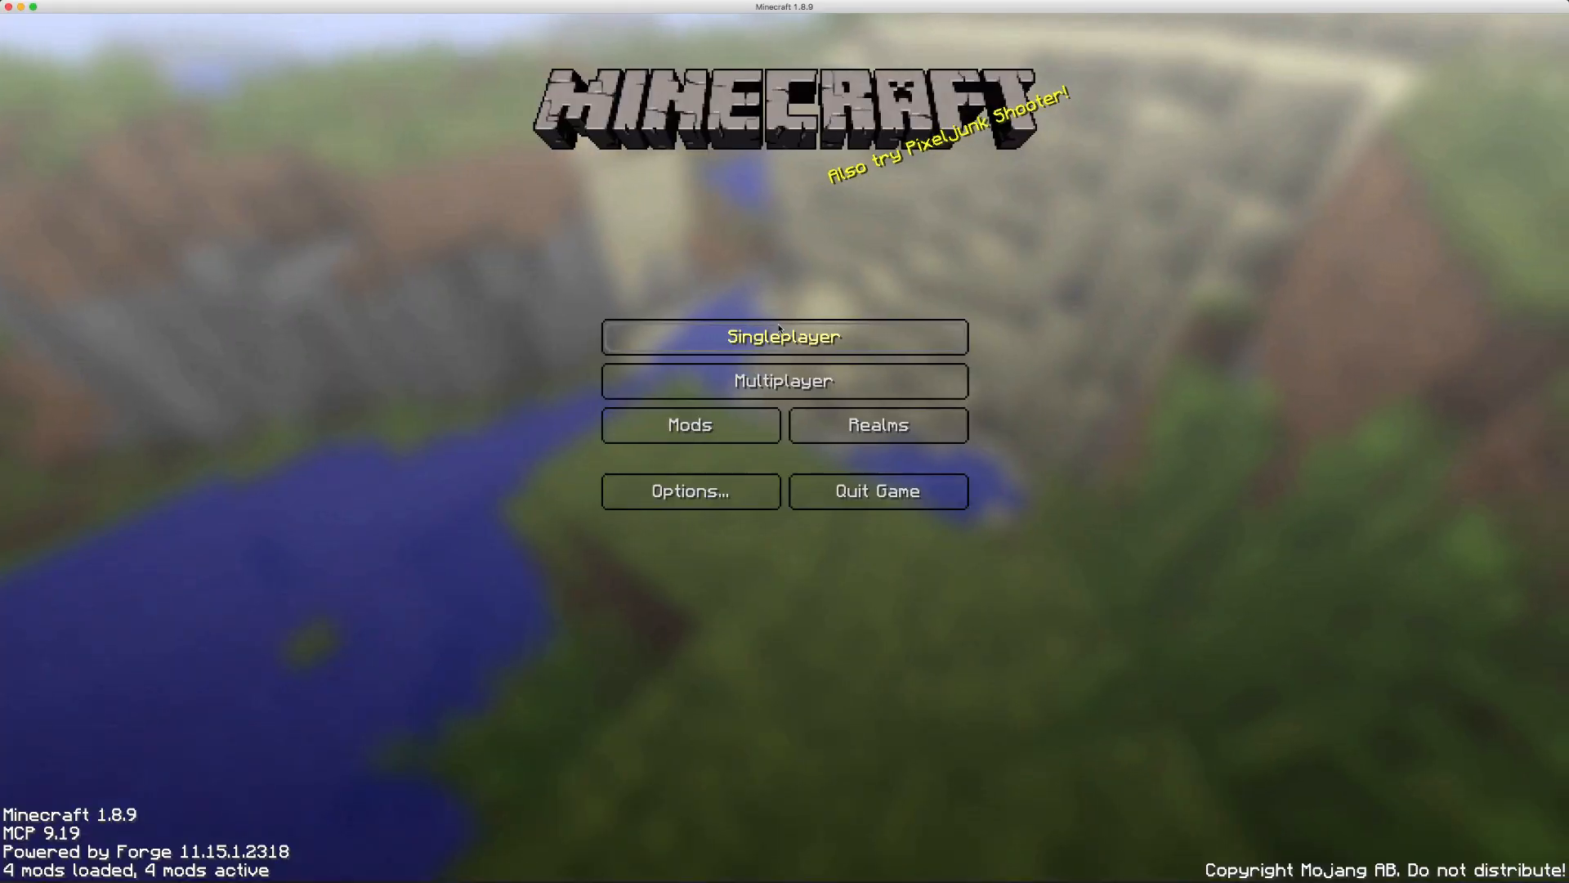
{"action": "left_click", "coordinate": [778, 331]}
{"action": "left_click", "coordinate": [672, 127]}
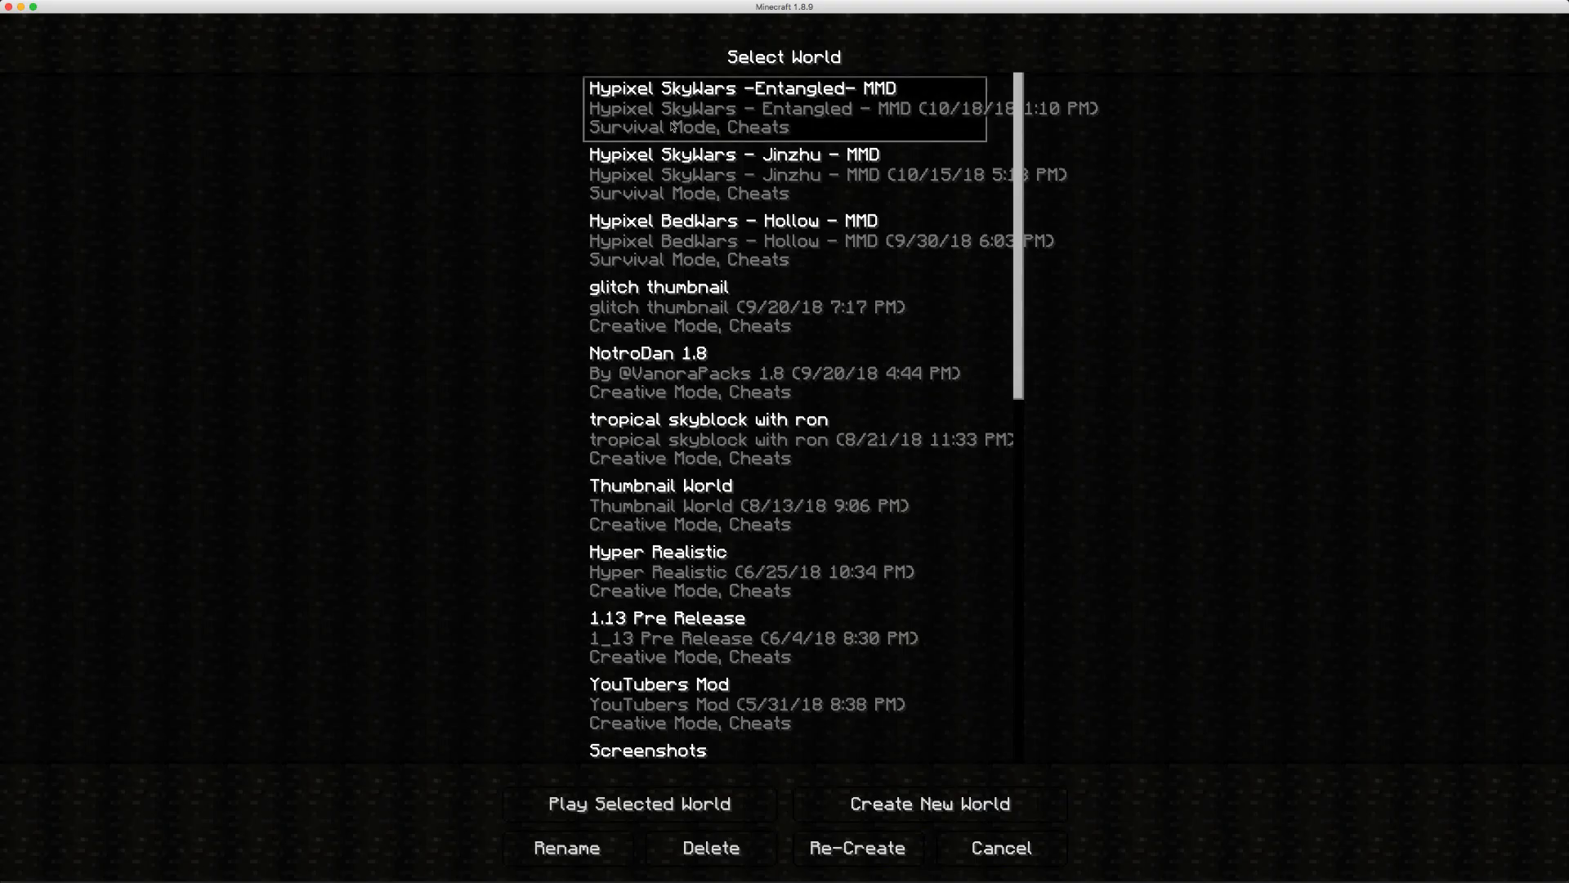
{"action": "left_click", "coordinate": [672, 127]}
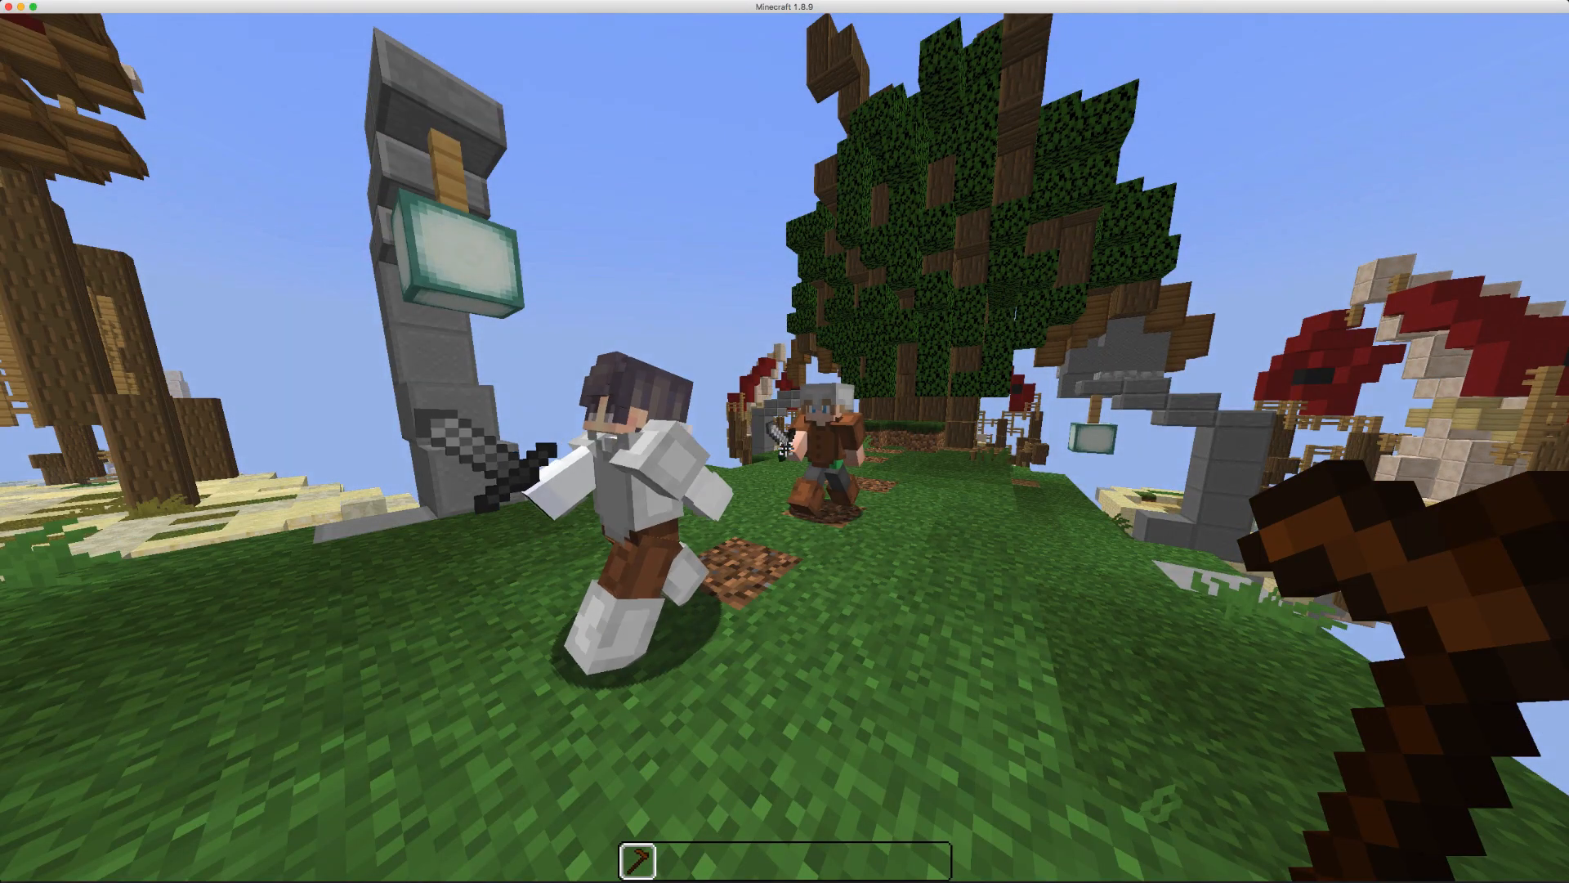
- Raise the display brightness, check the NPC scene with the interface hidden, restore the interface and pause the game
{"action": "key", "text": "XF86MonBrightnessUp"}
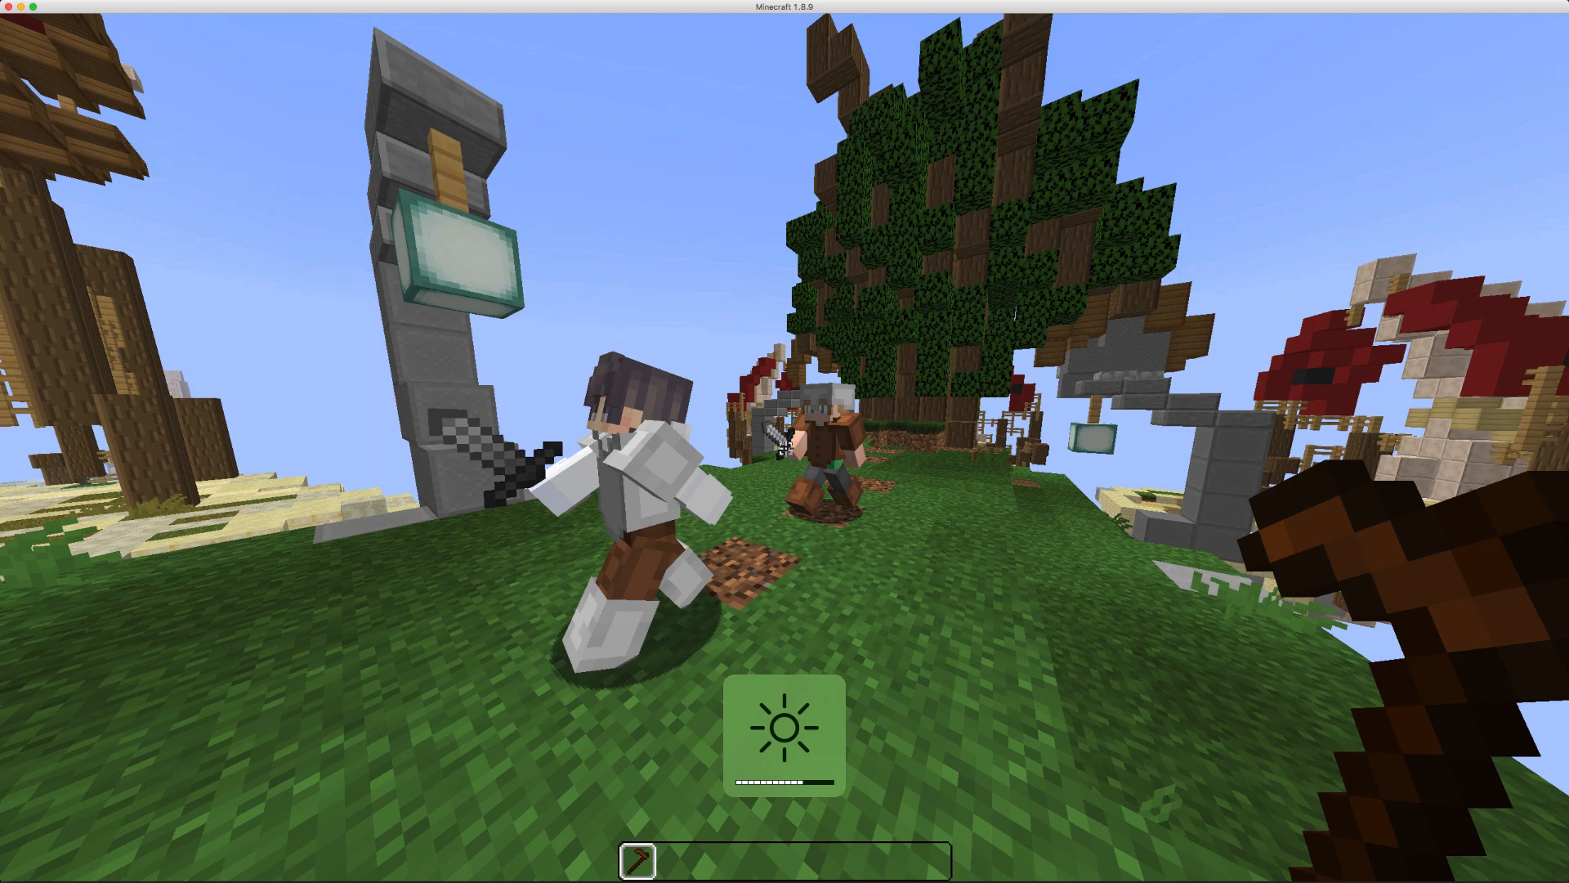
{"action": "key", "text": "F1"}
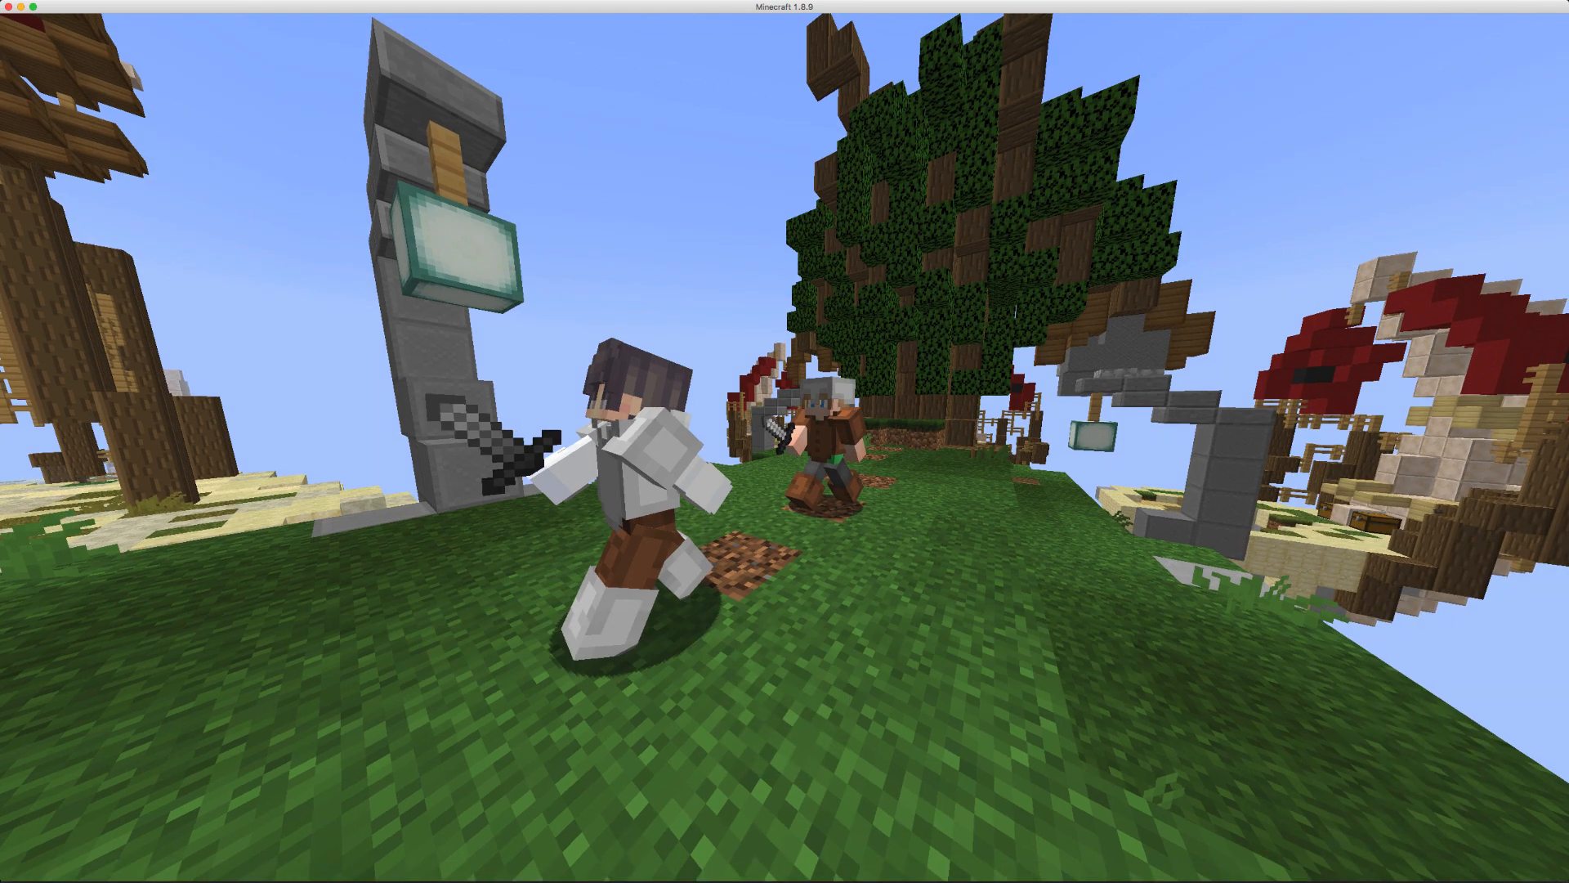
{"action": "key", "text": "F1"}
{"action": "key", "text": "Escape"}
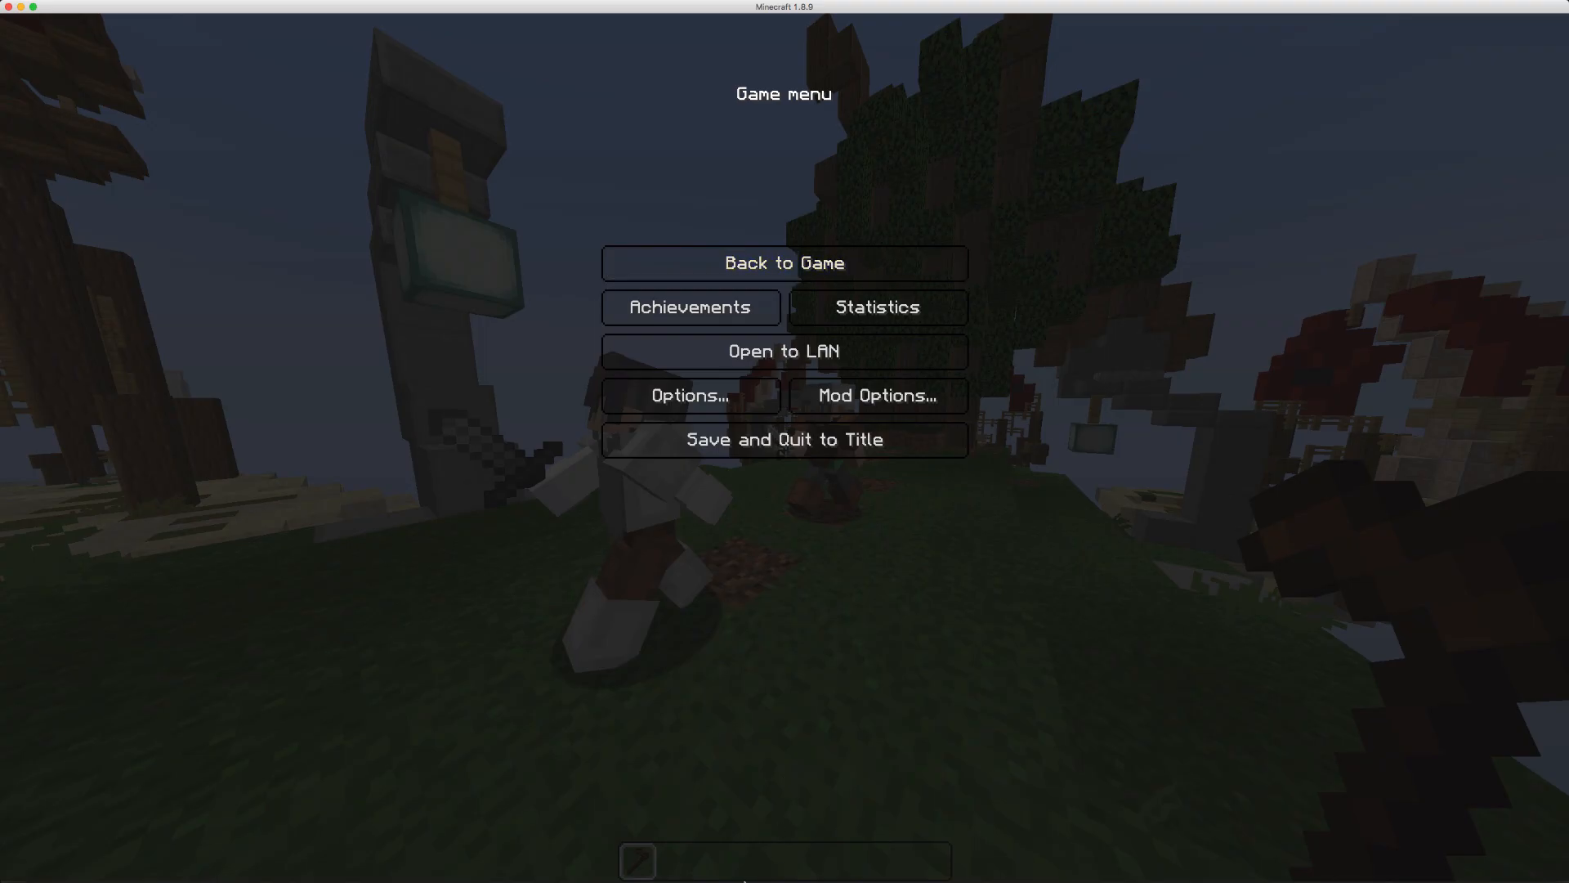
{"action": "mouse_move", "coordinate": [850, 870]}
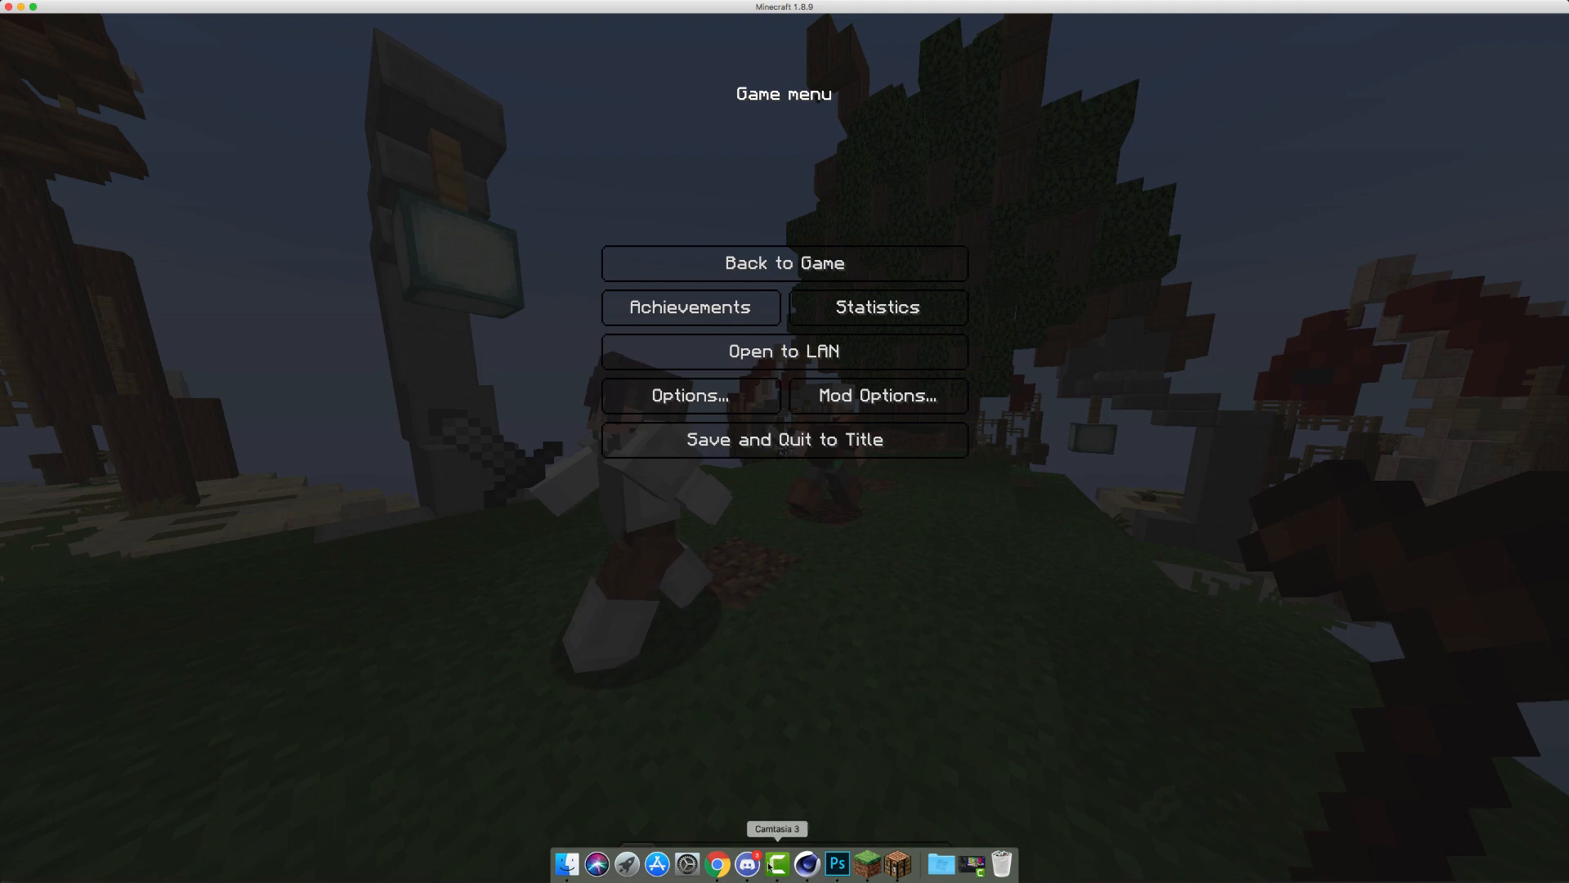
- Switch to Photoshop and place the Desktop image "Screen Shot 2018-10-18 at 1.10.57 PM (2)" from Finder into the thumbnail pack document
{"action": "left_click", "coordinate": [838, 863]}
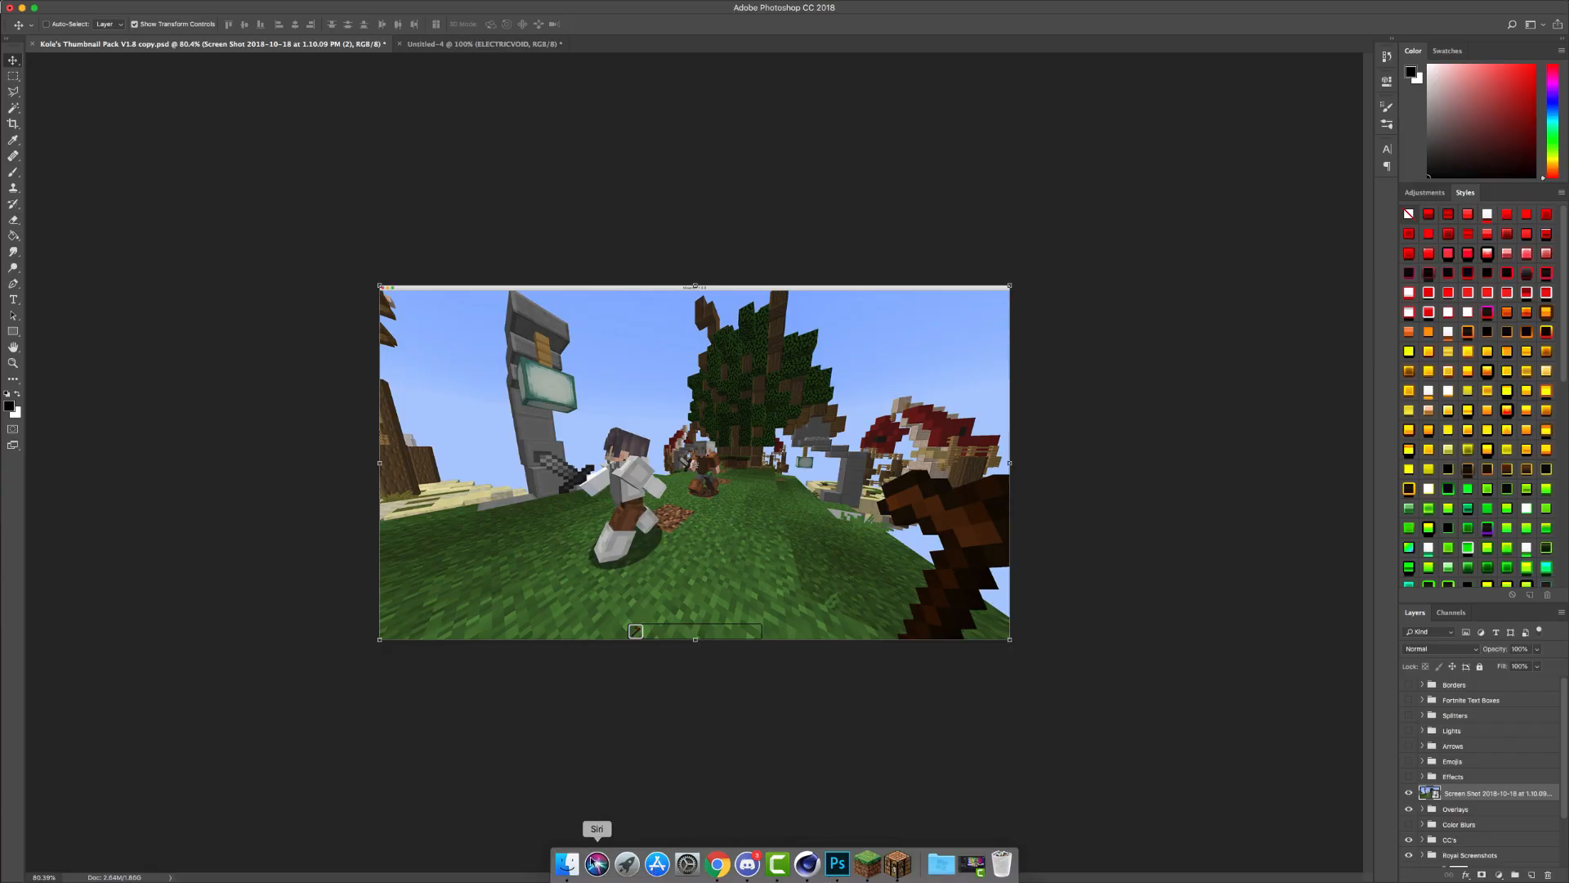
{"action": "left_click", "coordinate": [566, 864]}
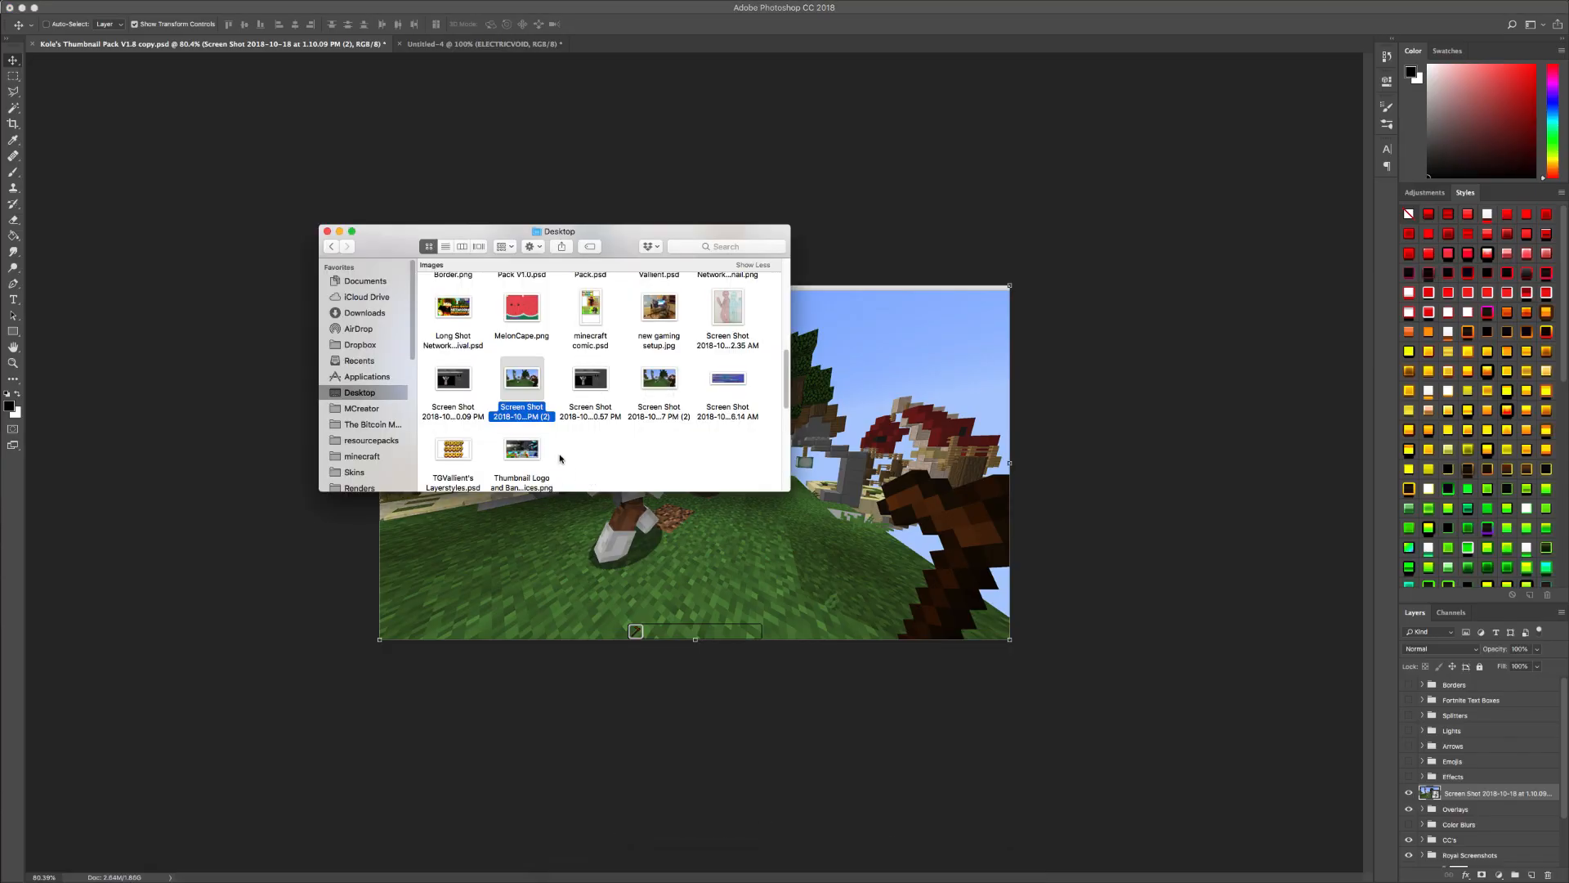
{"action": "left_click_drag", "start_coordinate": [663, 381], "coordinate": [803, 442]}
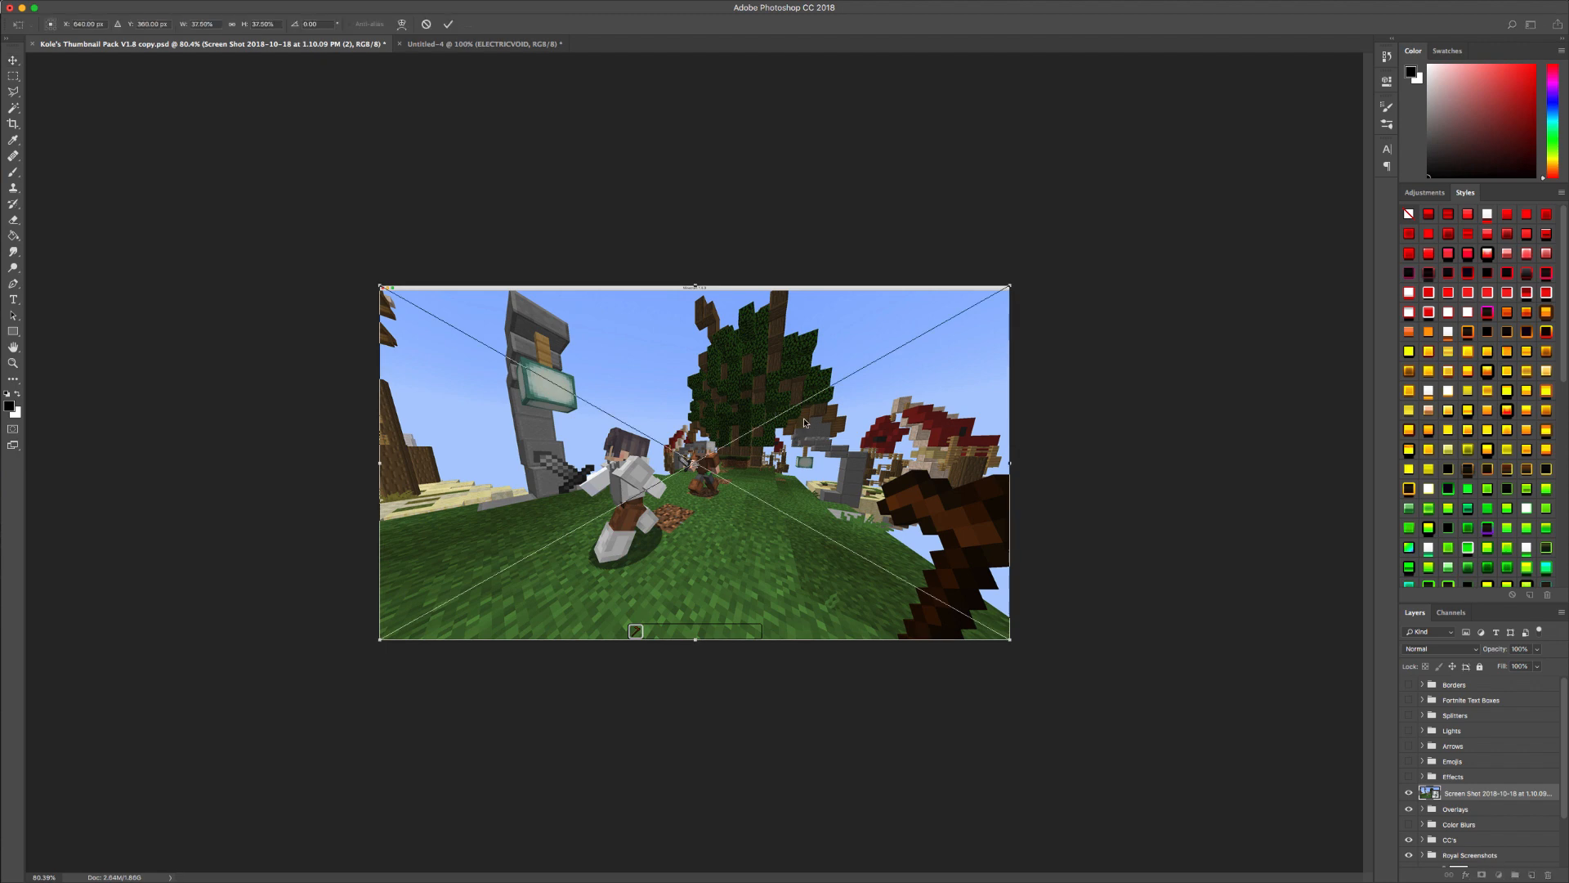
{"action": "left_click", "coordinate": [452, 26]}
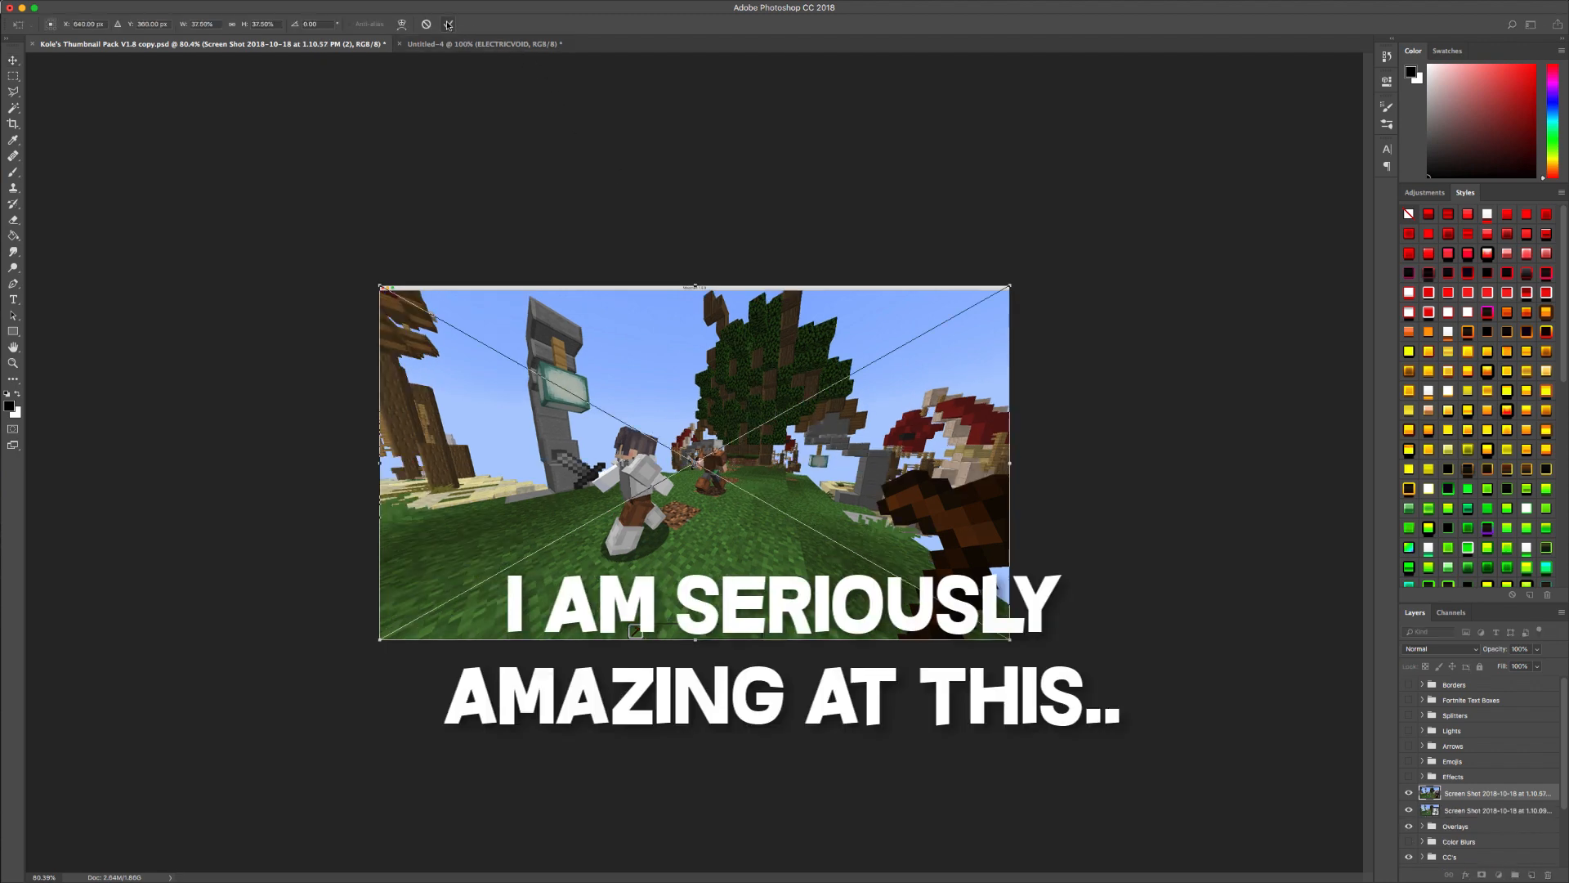
- Delete the two placed "Screen Shot 2018-10-18" layers above the Overlays group
{"action": "left_click", "coordinate": [1433, 795]}
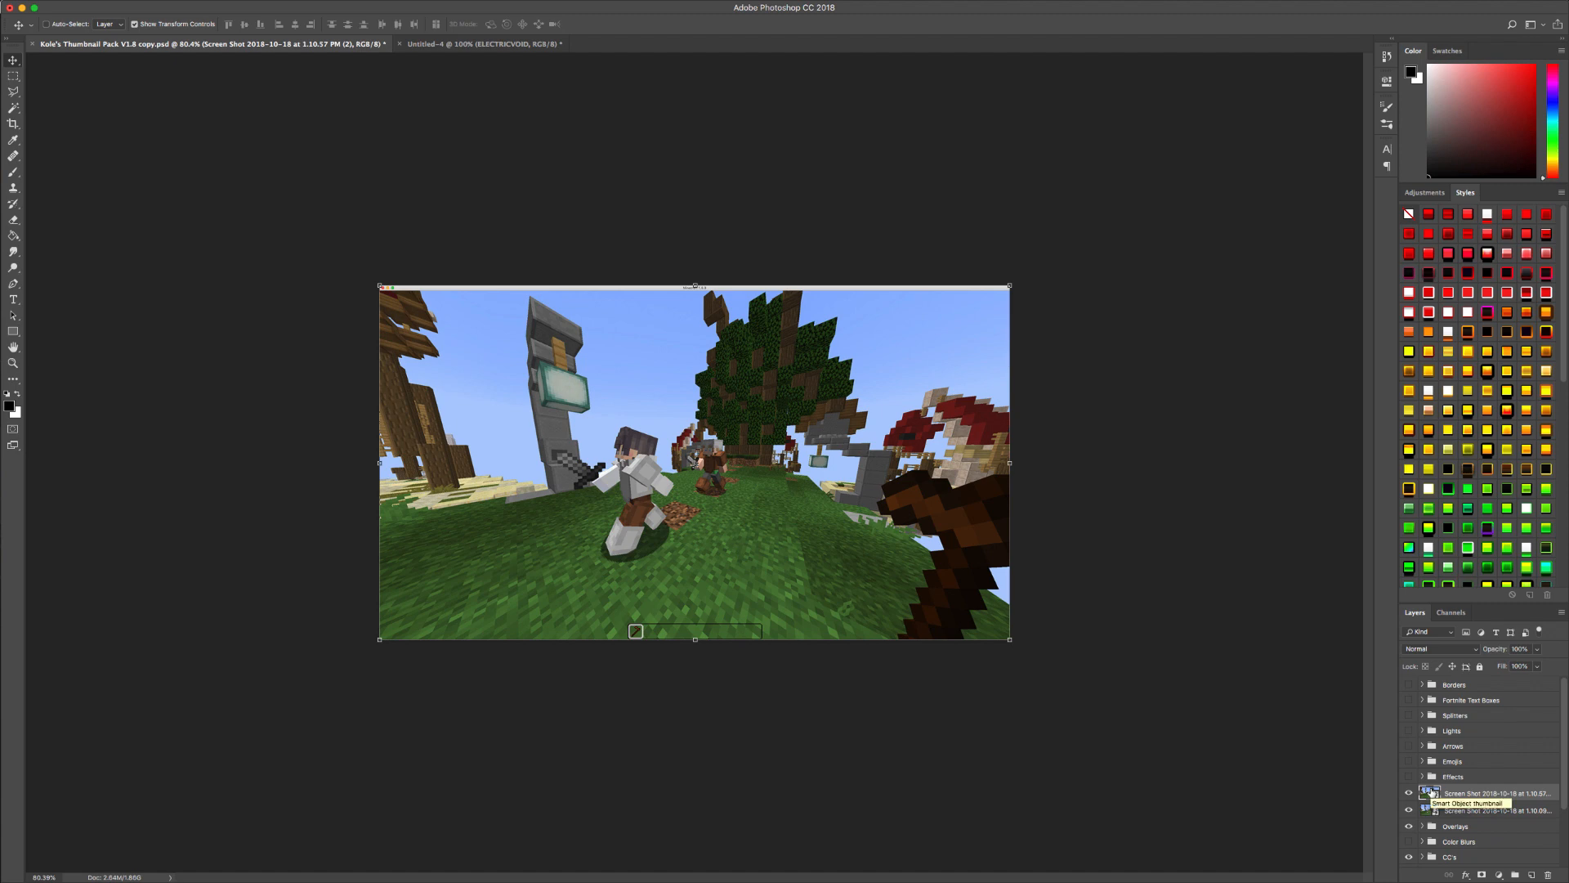
{"action": "key", "text": "BackSpace"}
{"action": "key", "text": "BackSpace"}
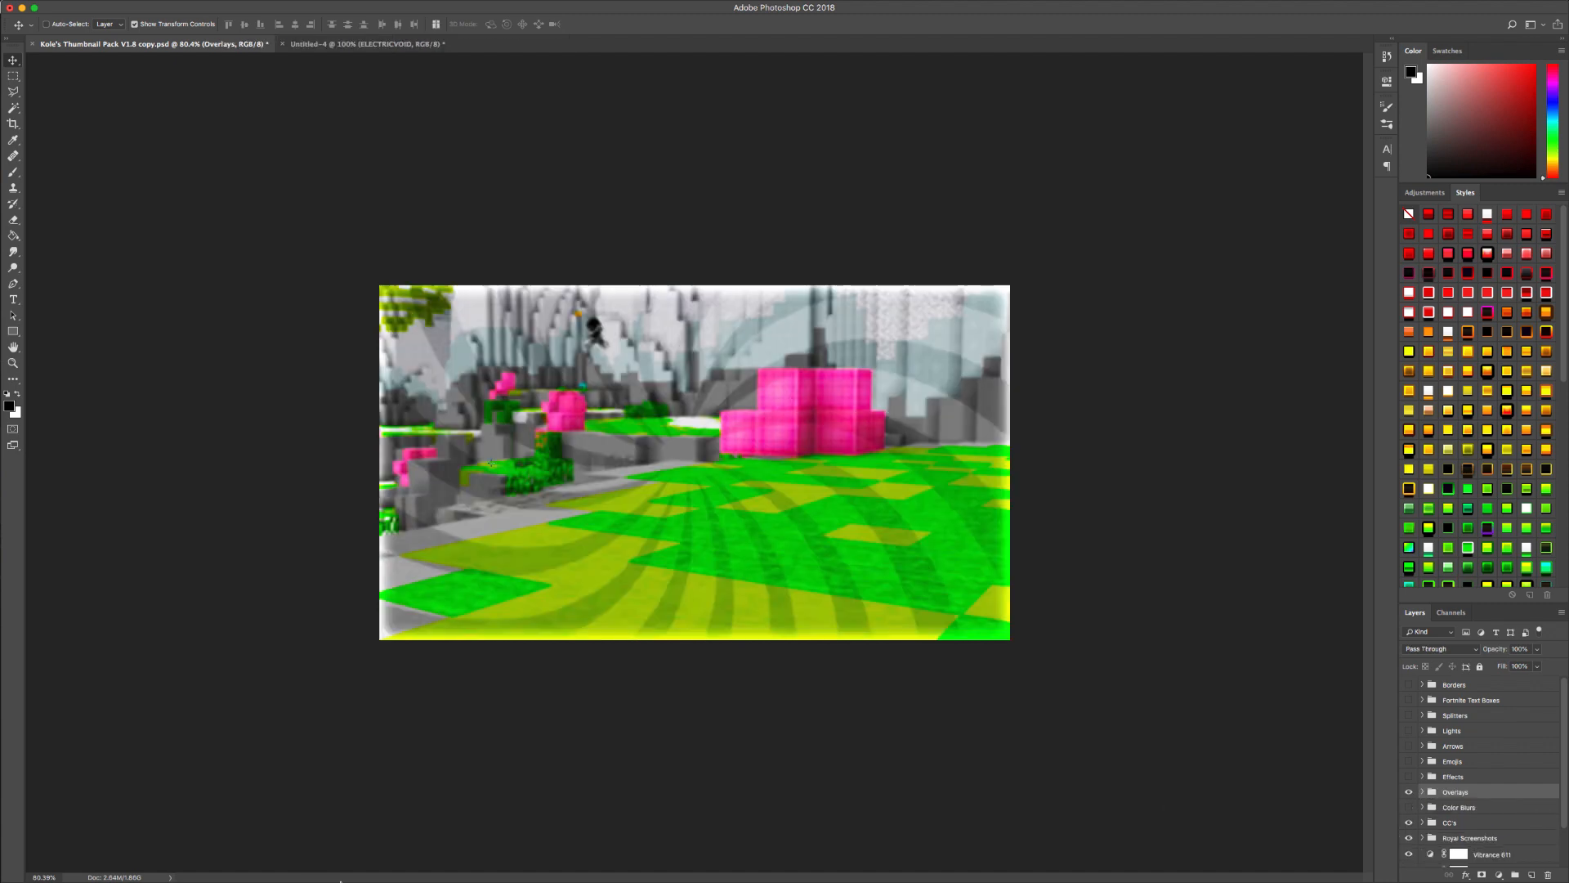
- Switch to Minecraft, resume the game, and take an in-game screenshot of the NPC scene with the interface hidden
{"action": "left_click", "coordinate": [897, 873]}
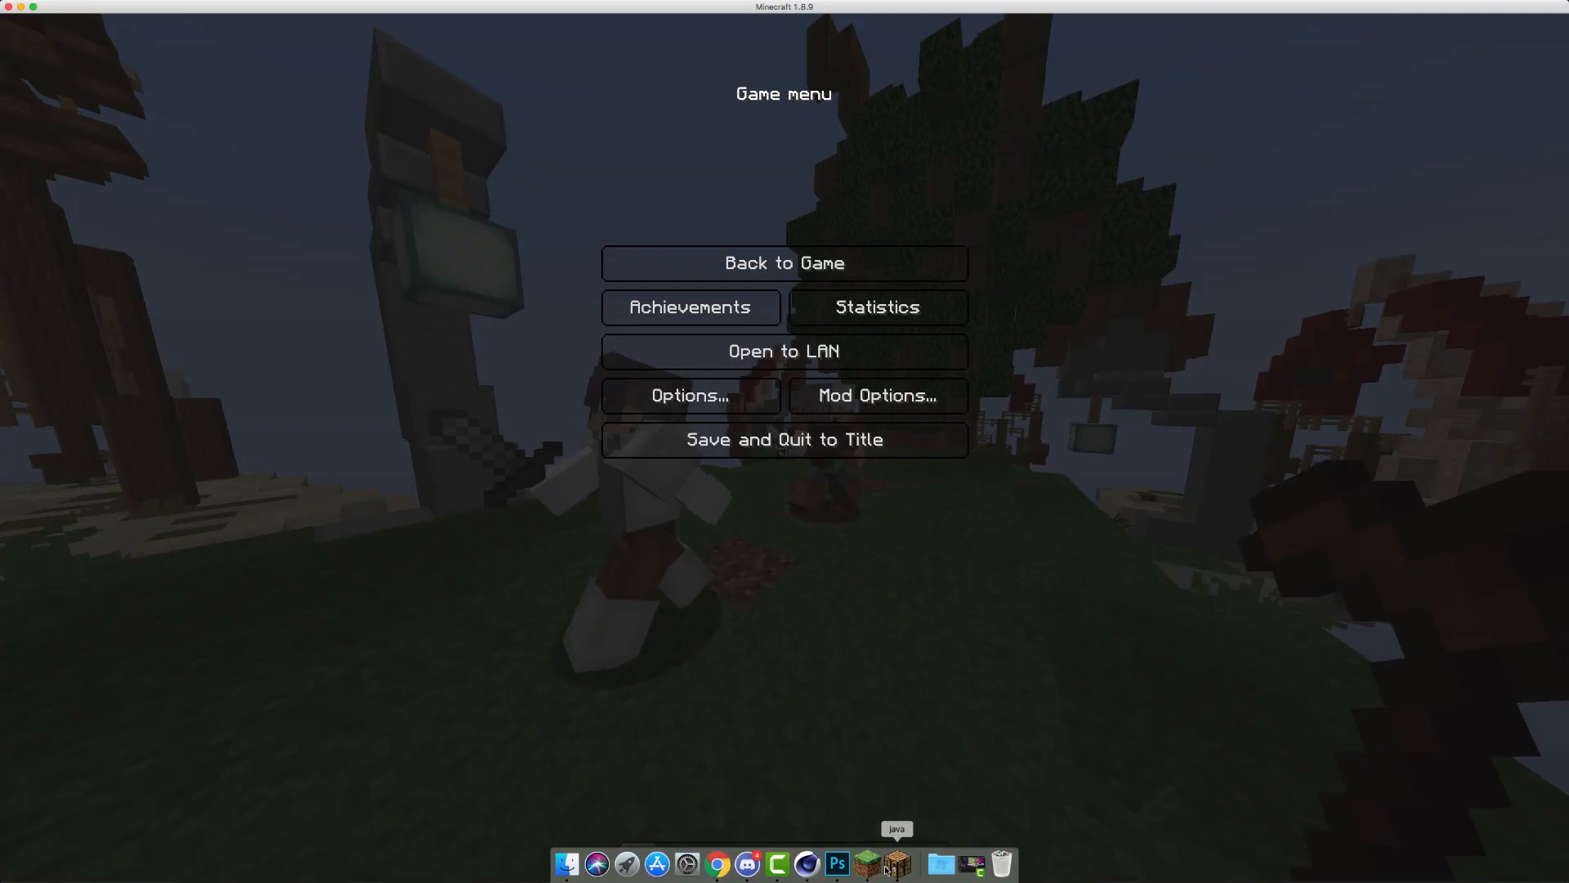
{"action": "left_click", "coordinate": [785, 278]}
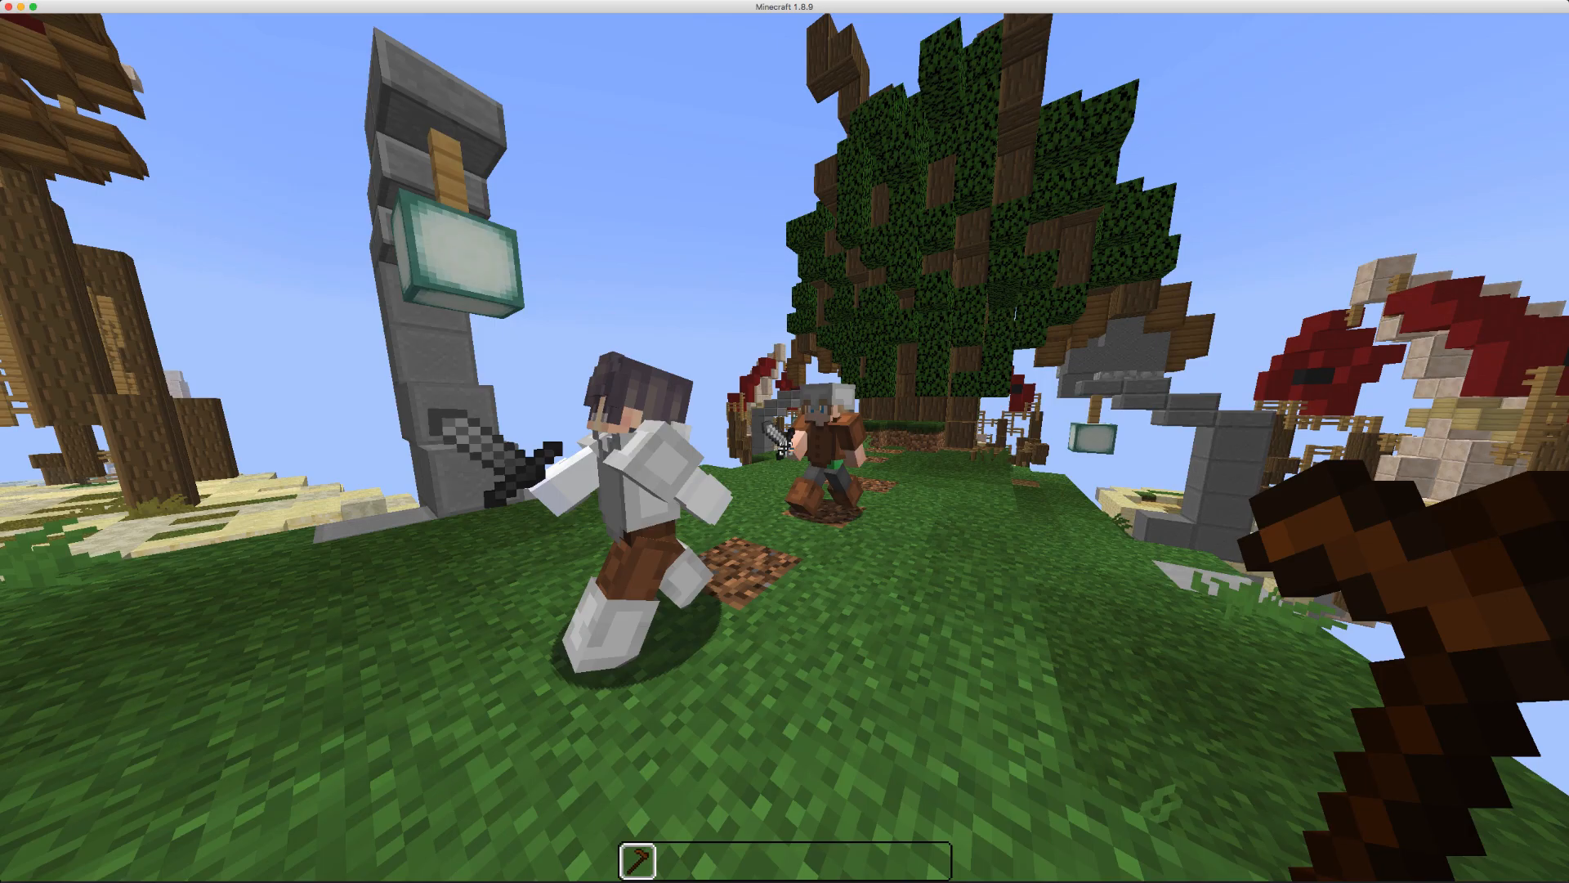
{"action": "key", "text": "F1"}
{"action": "key", "text": "F1"}
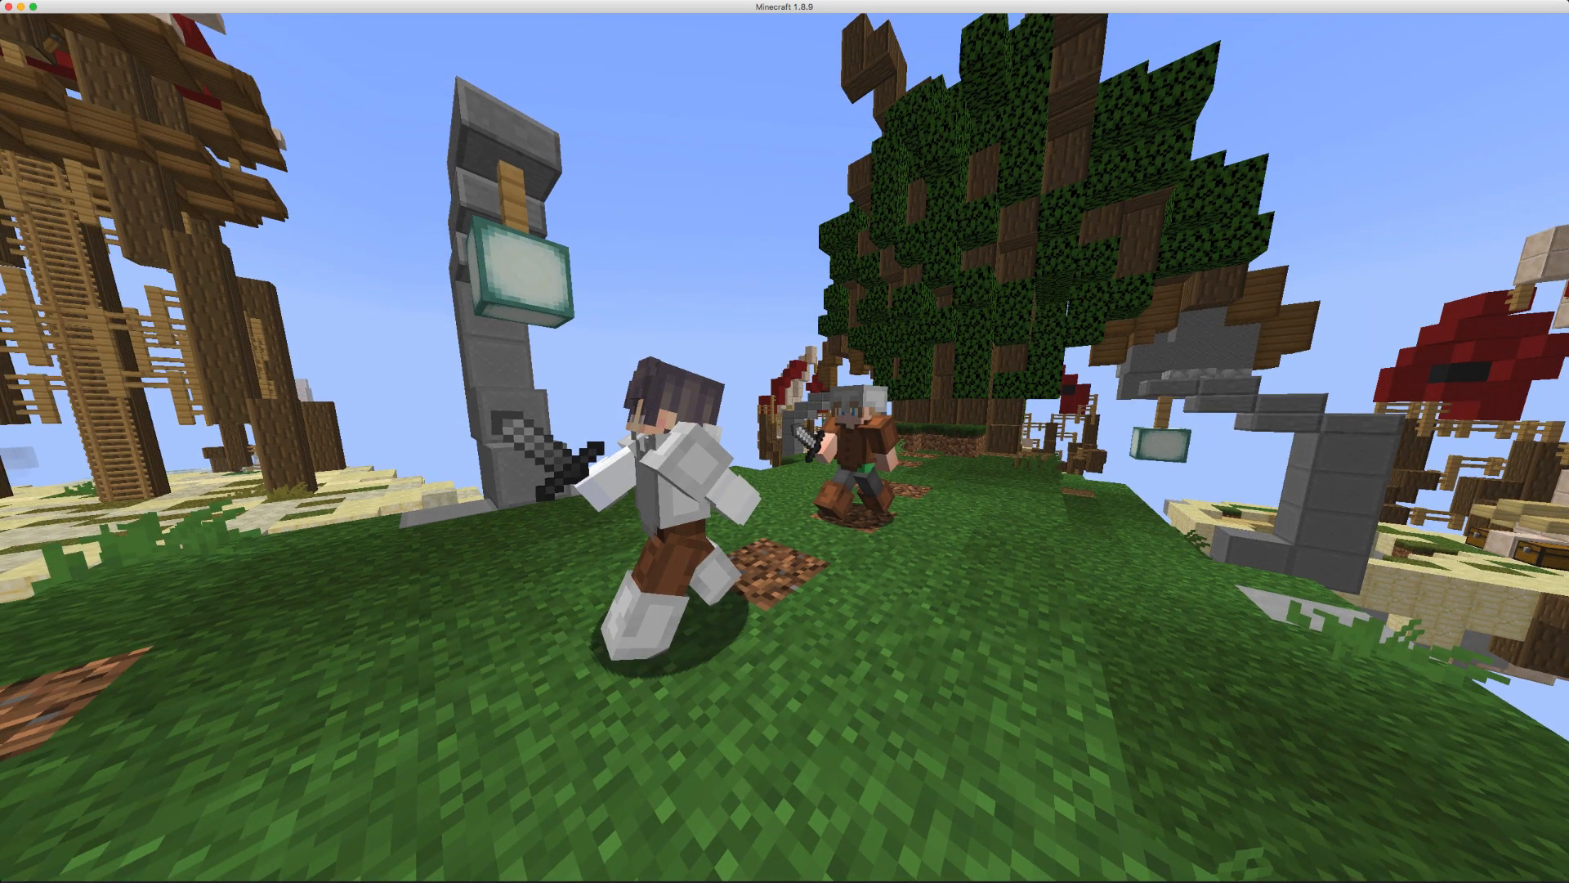
{"action": "key", "text": "F2"}
{"action": "key", "text": "F1"}
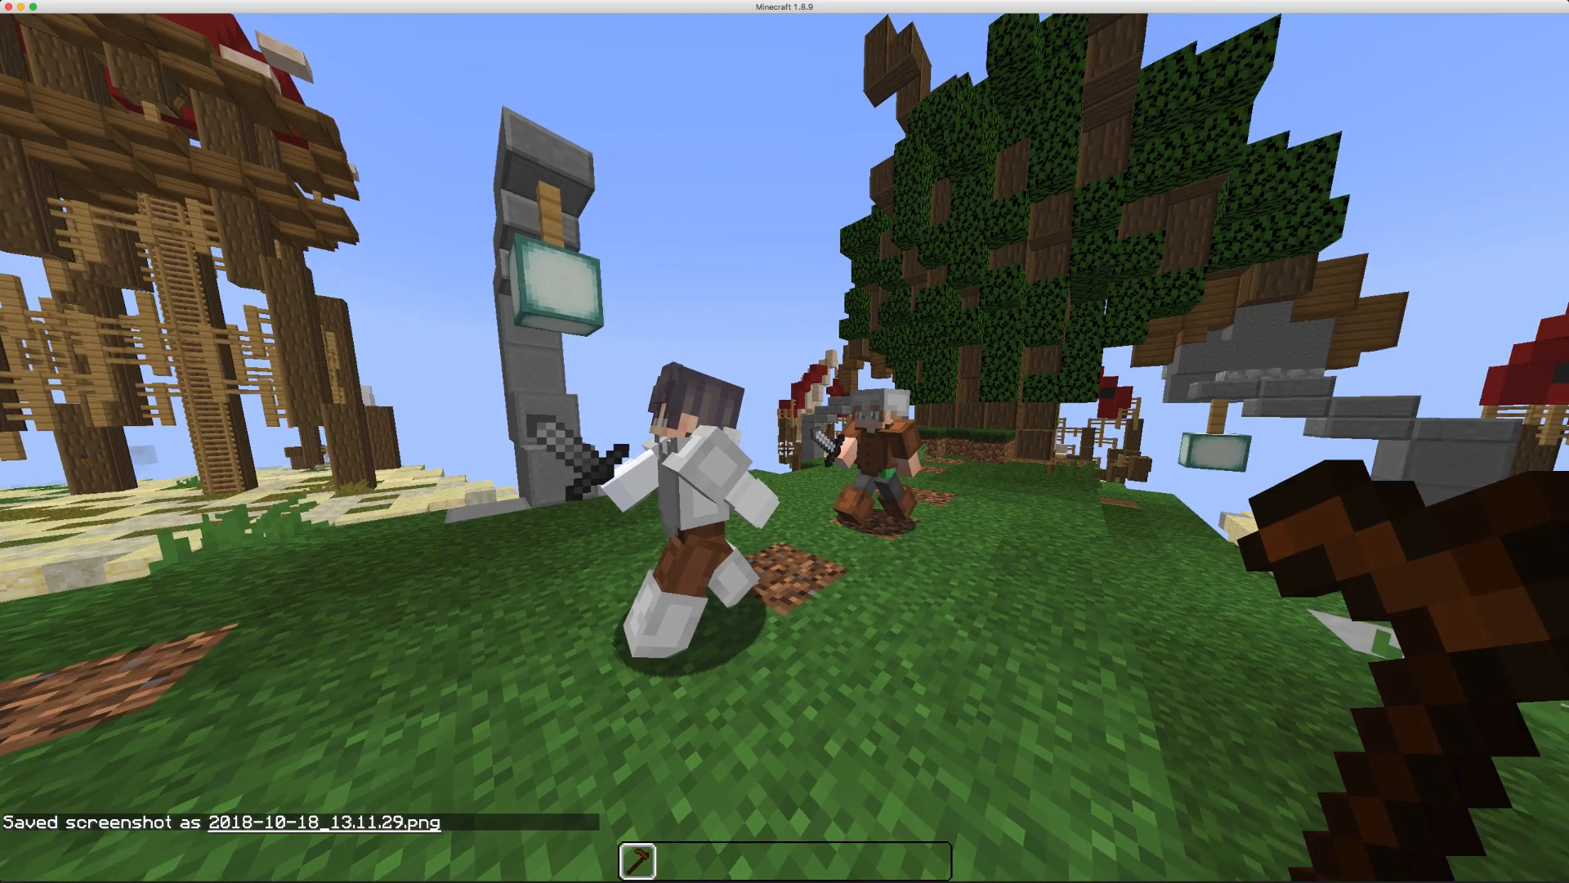
- Open the saved screenshot 2018-10-18_13.11.29.png from the chat link, and save and quit the world to the title screen
{"action": "key", "text": "t"}
{"action": "left_click", "coordinate": [388, 820]}
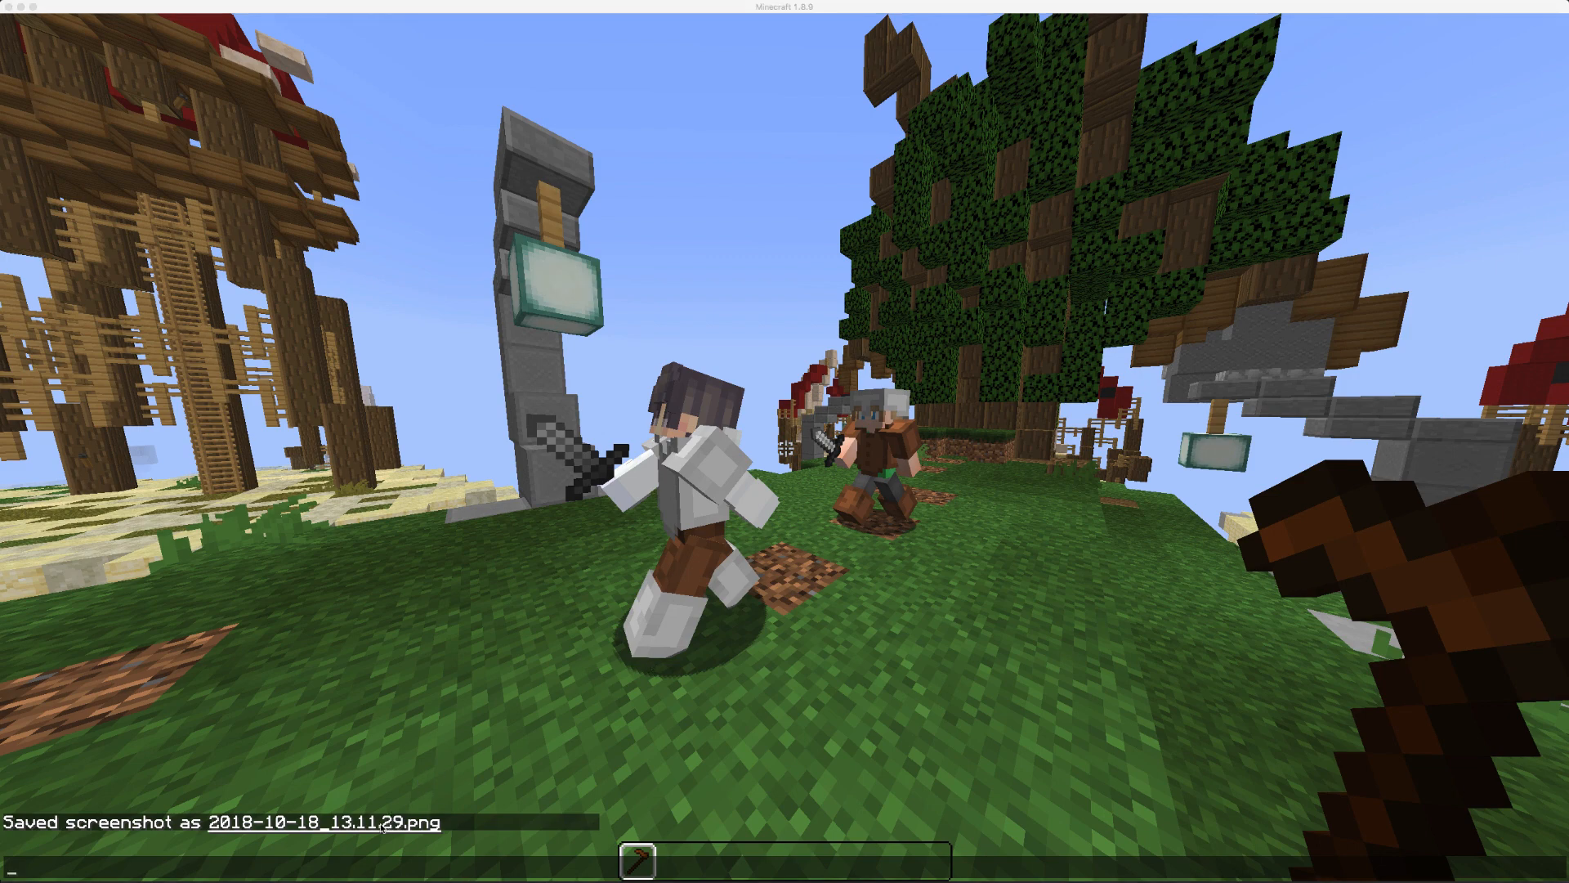
{"action": "left_click", "coordinate": [368, 795]}
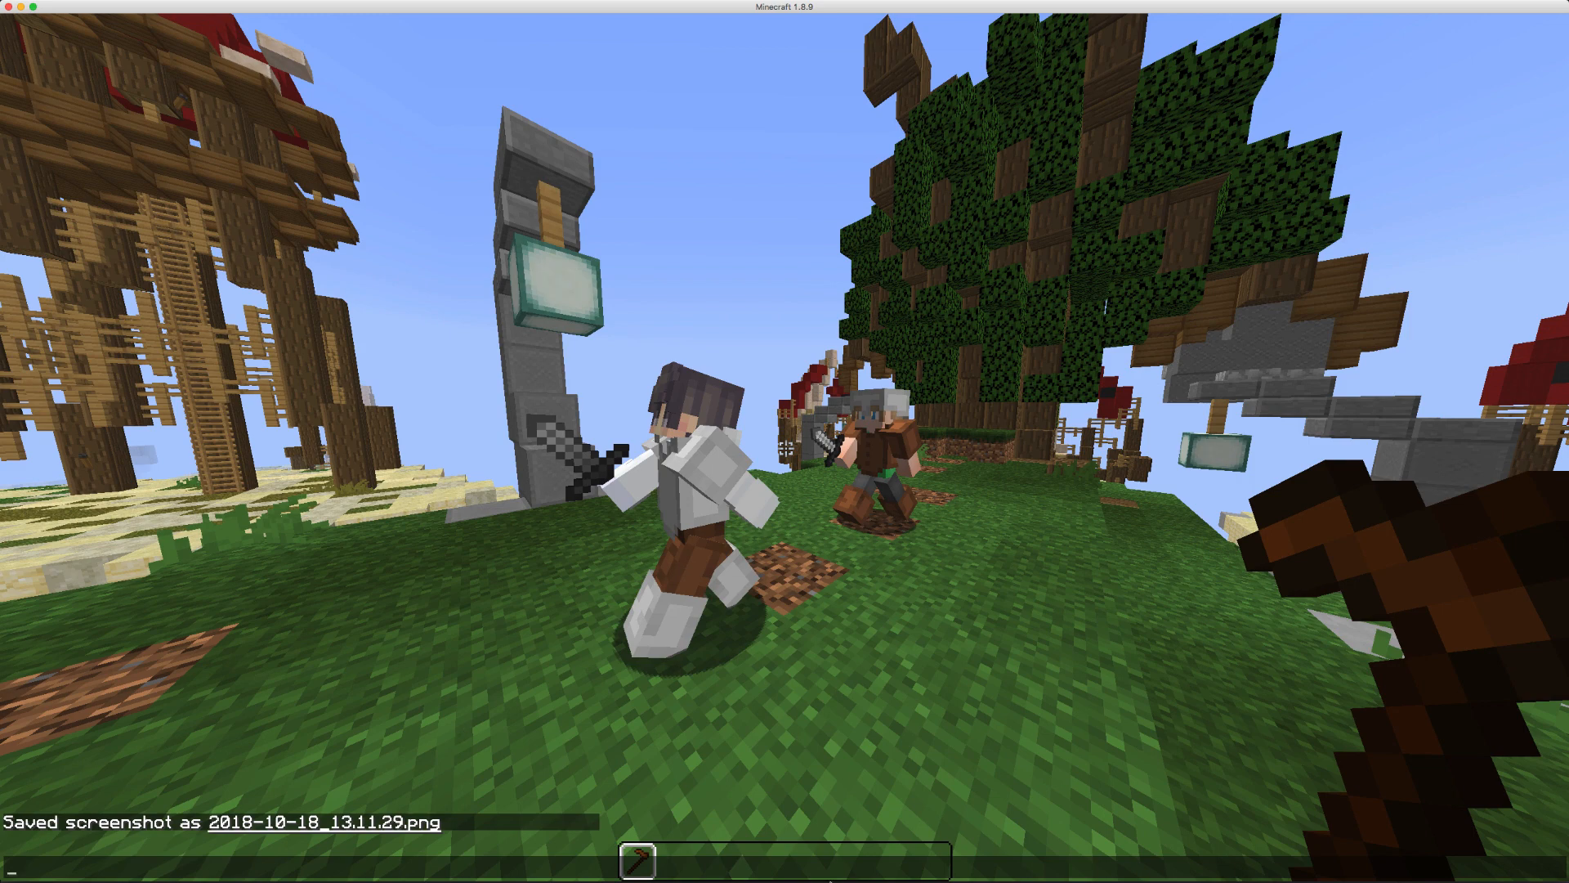
{"action": "left_click", "coordinate": [822, 863]}
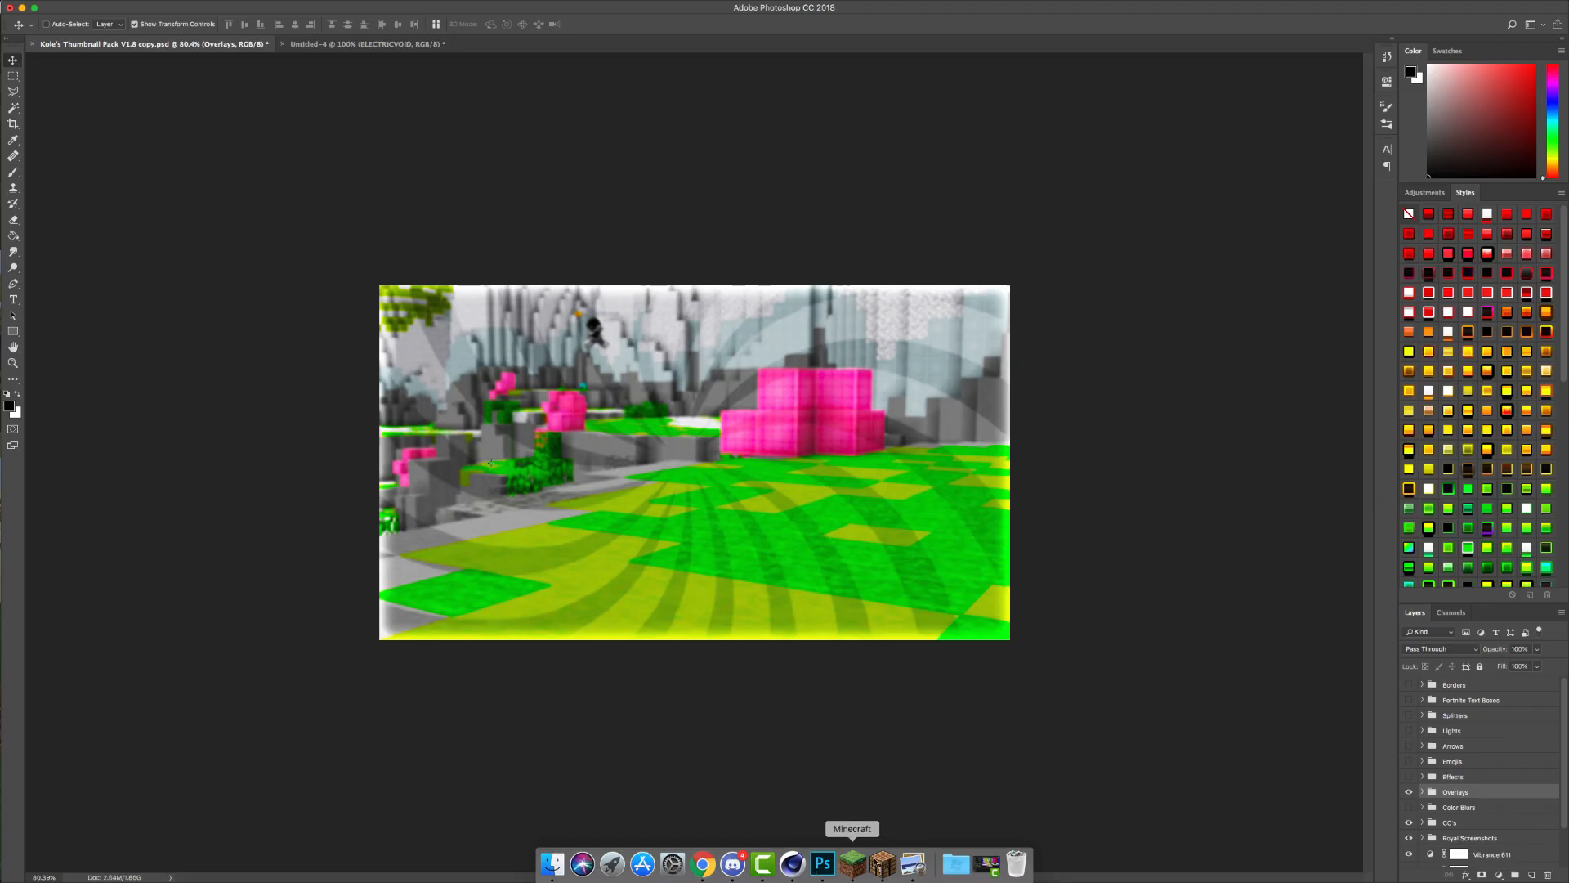
{"action": "left_click", "coordinate": [852, 864]}
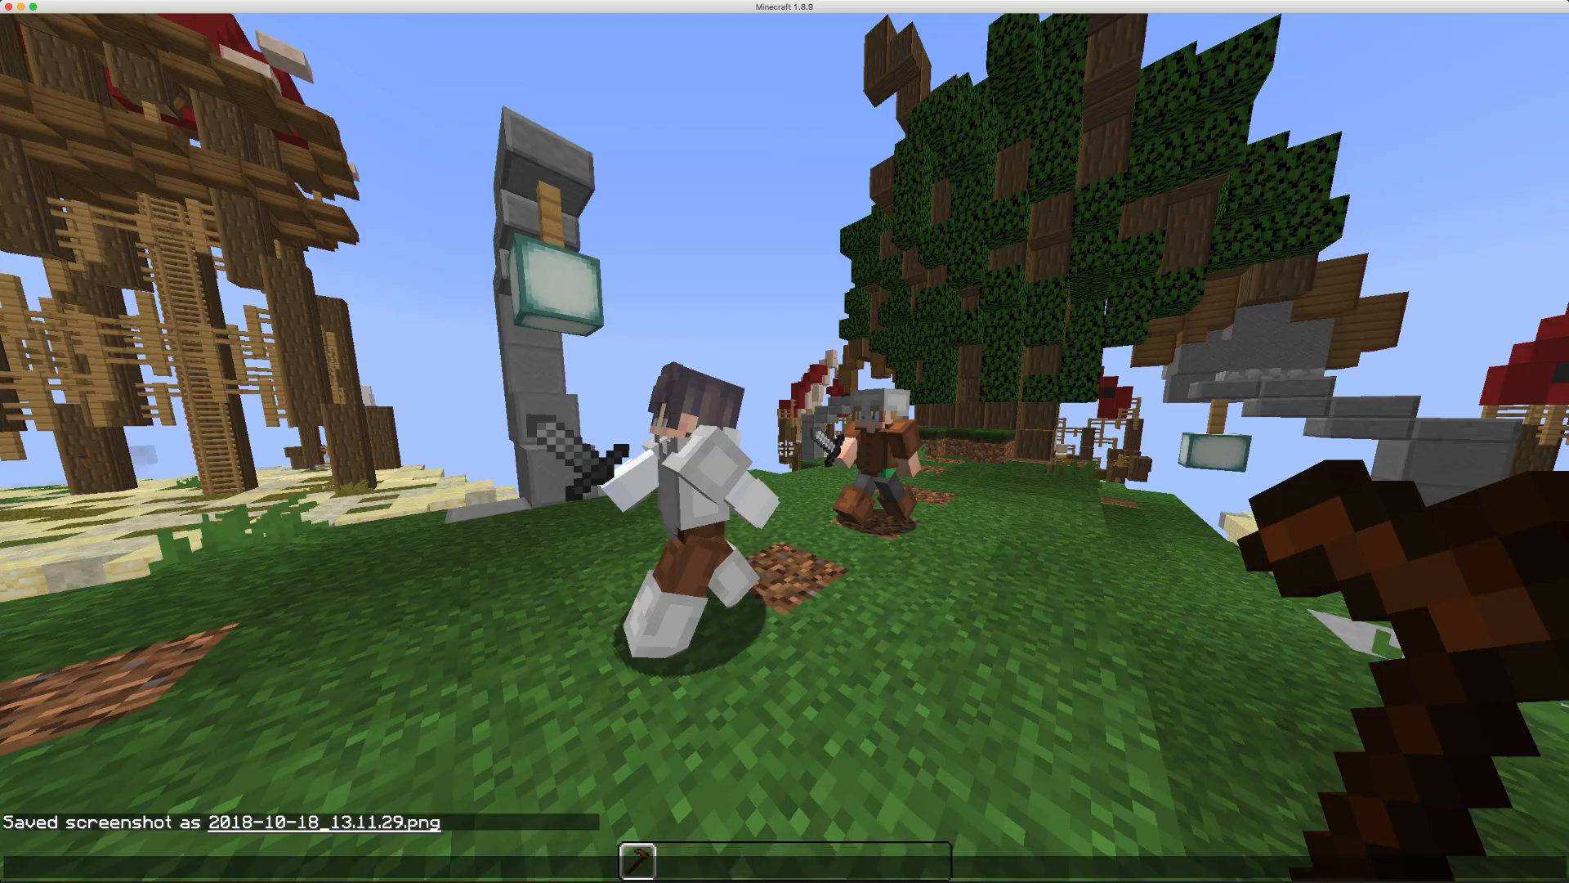
{"action": "key", "text": "Escape"}
{"action": "left_click", "coordinate": [785, 439]}
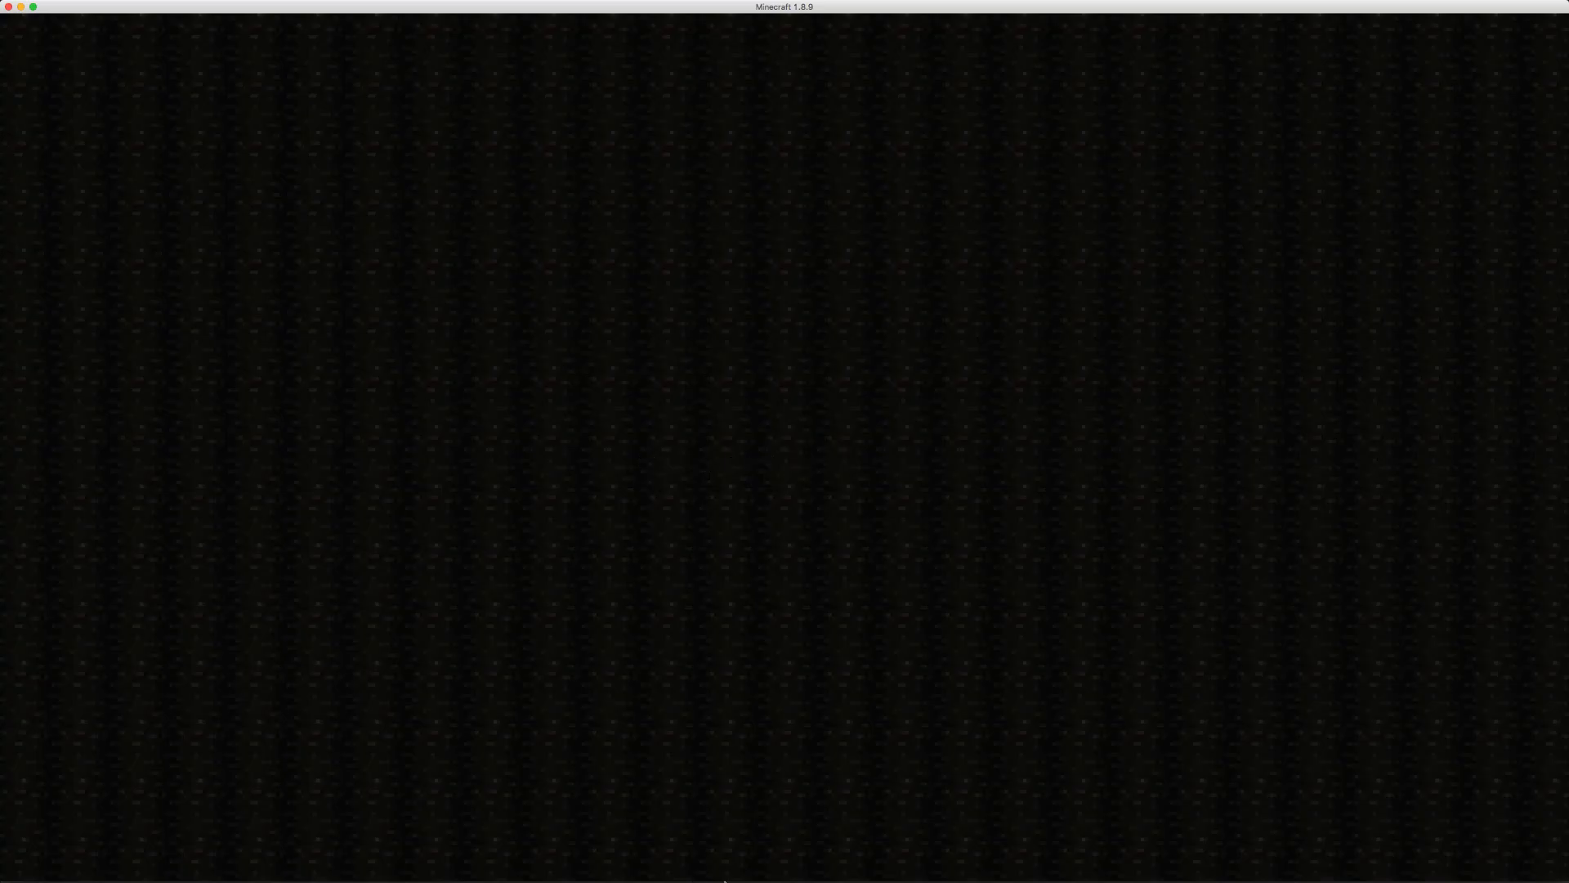
- Bring up the screenshot's preview window, rename the image file as "thumbnail tutorial" and close the preview
{"action": "mouse_move", "coordinate": [724, 881]}
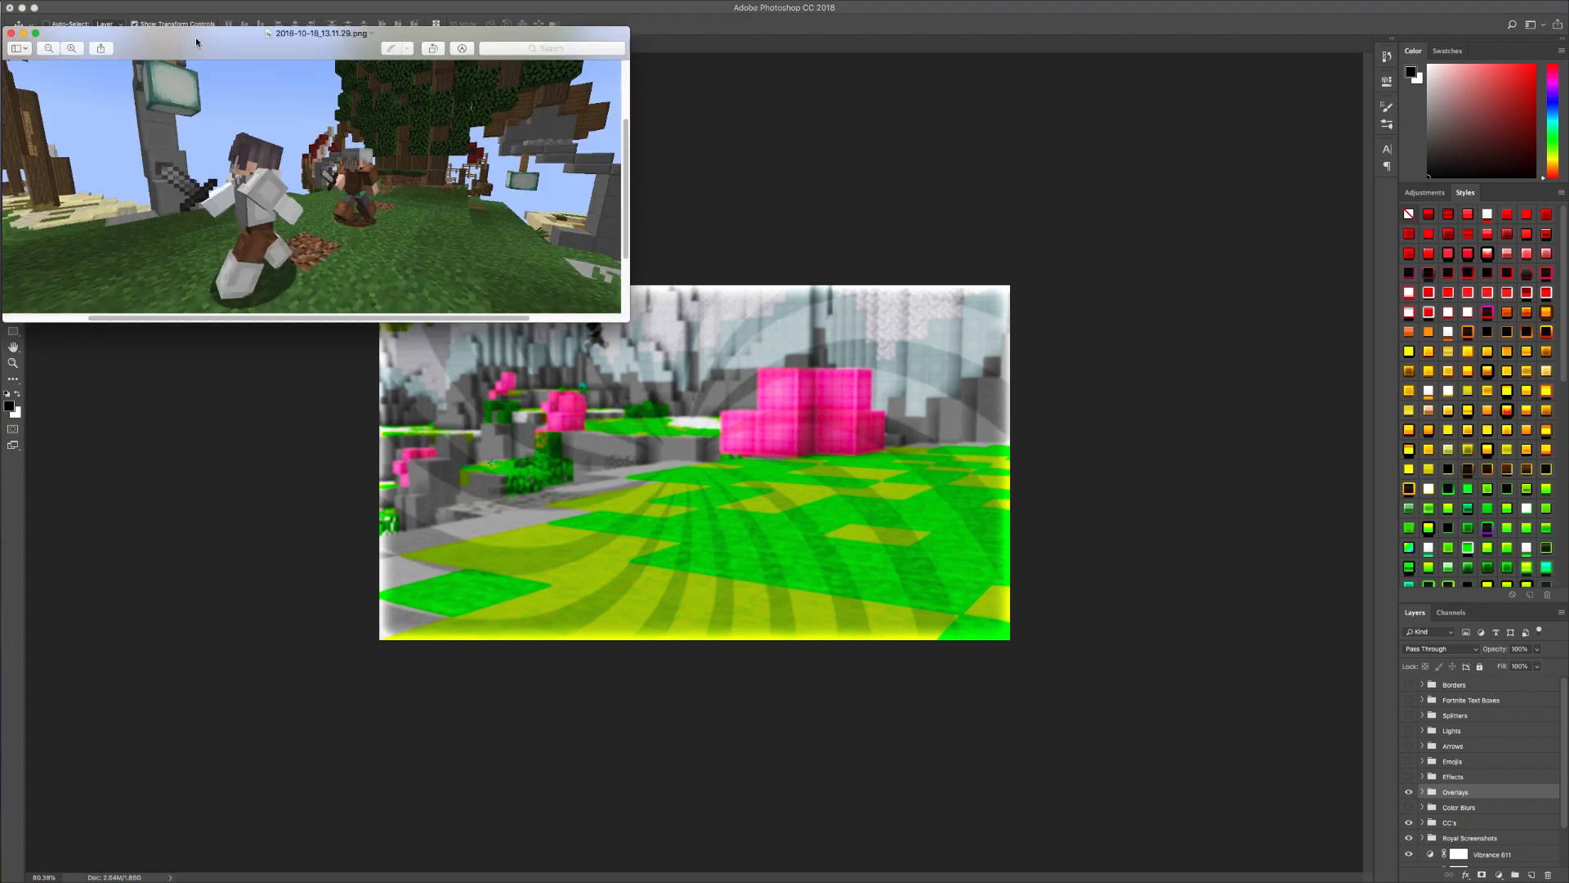
{"action": "left_click_drag", "start_coordinate": [192, 40], "coordinate": [611, 313]}
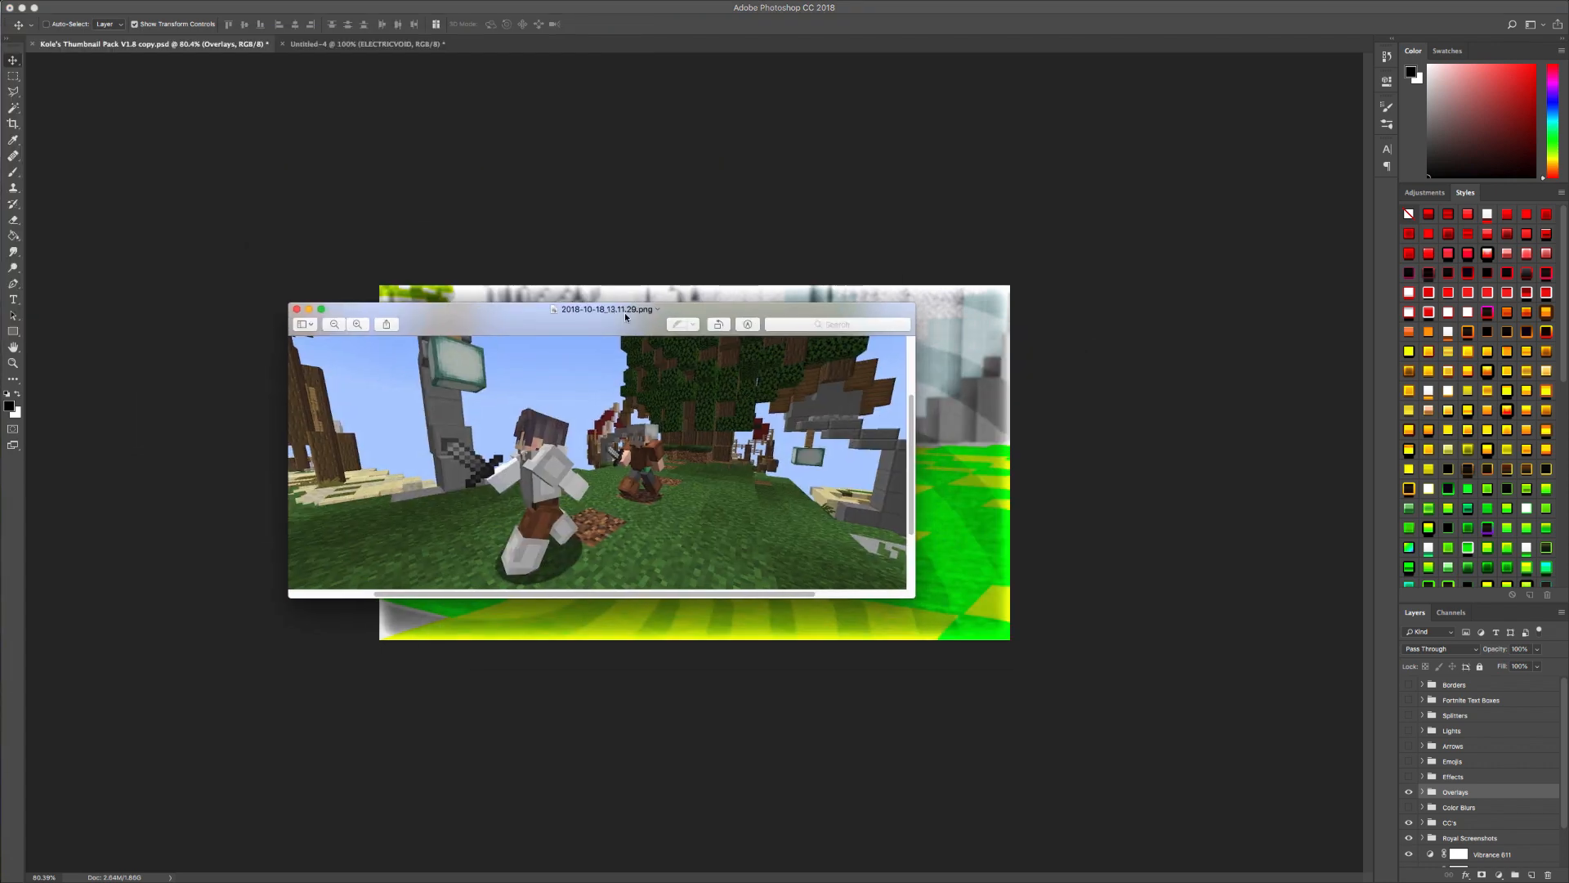
{"action": "double_click", "coordinate": [647, 313]}
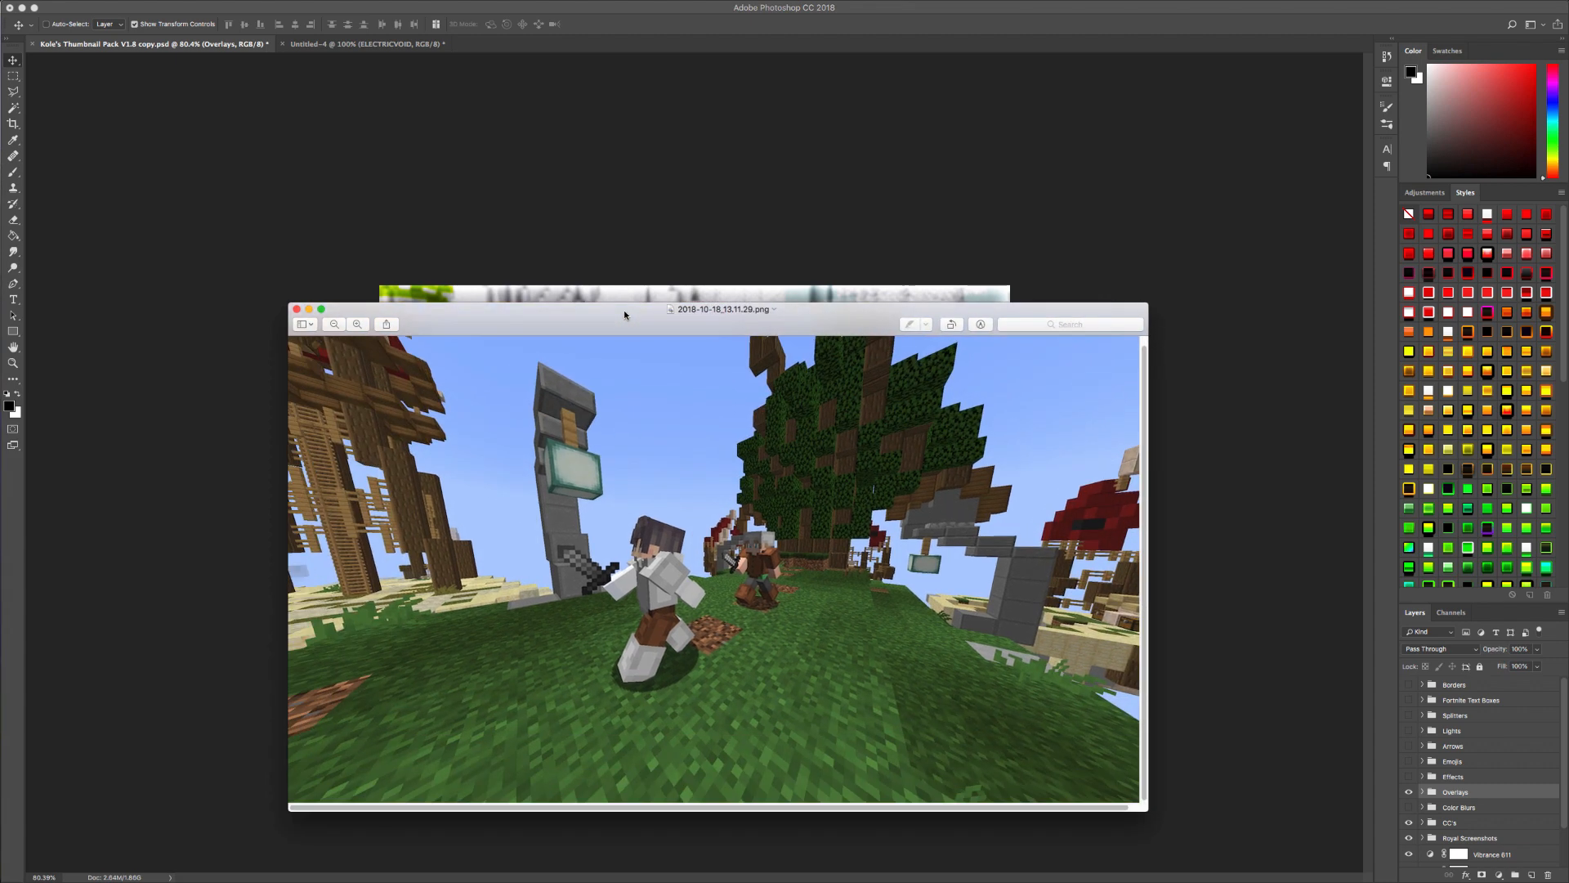
{"action": "left_click", "coordinate": [761, 313]}
{"action": "left_click", "coordinate": [764, 336]}
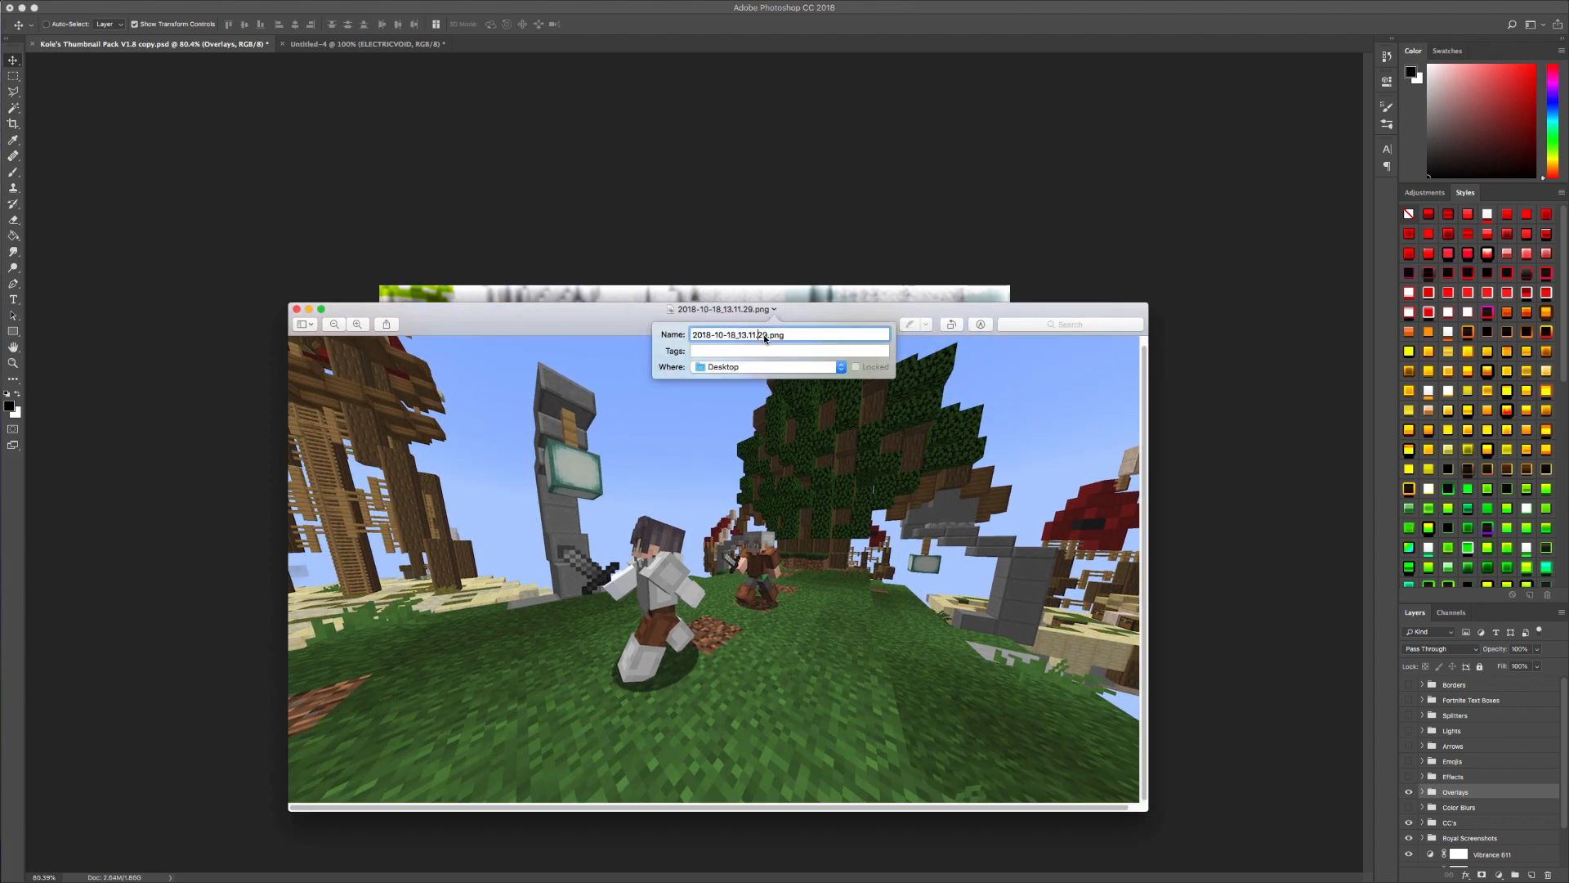
{"action": "left_click_drag", "start_coordinate": [767, 336], "coordinate": [596, 316]}
{"action": "type", "text": "thumbnail tutorial"}
{"action": "key", "text": "Return"}
{"action": "left_click", "coordinate": [296, 309]}
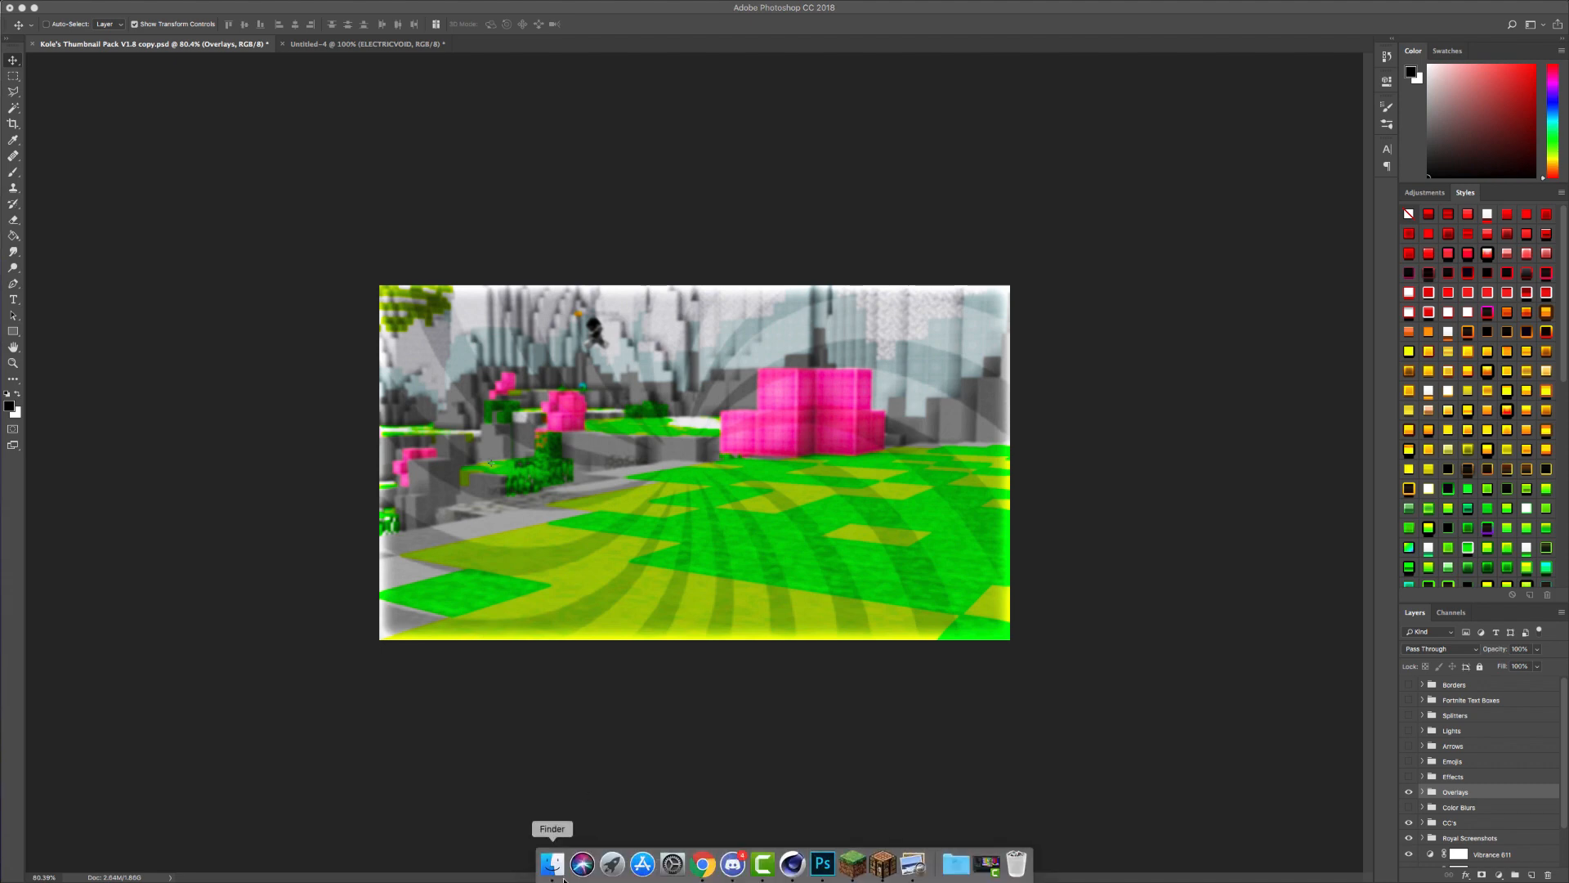
- Place the "thumbnail tutorial" image from Finder into the Photoshop document, scaled up from its center to cover the whole canvas
{"action": "left_click", "coordinate": [552, 862]}
{"action": "left_click_drag", "start_coordinate": [658, 377], "coordinate": [921, 539]}
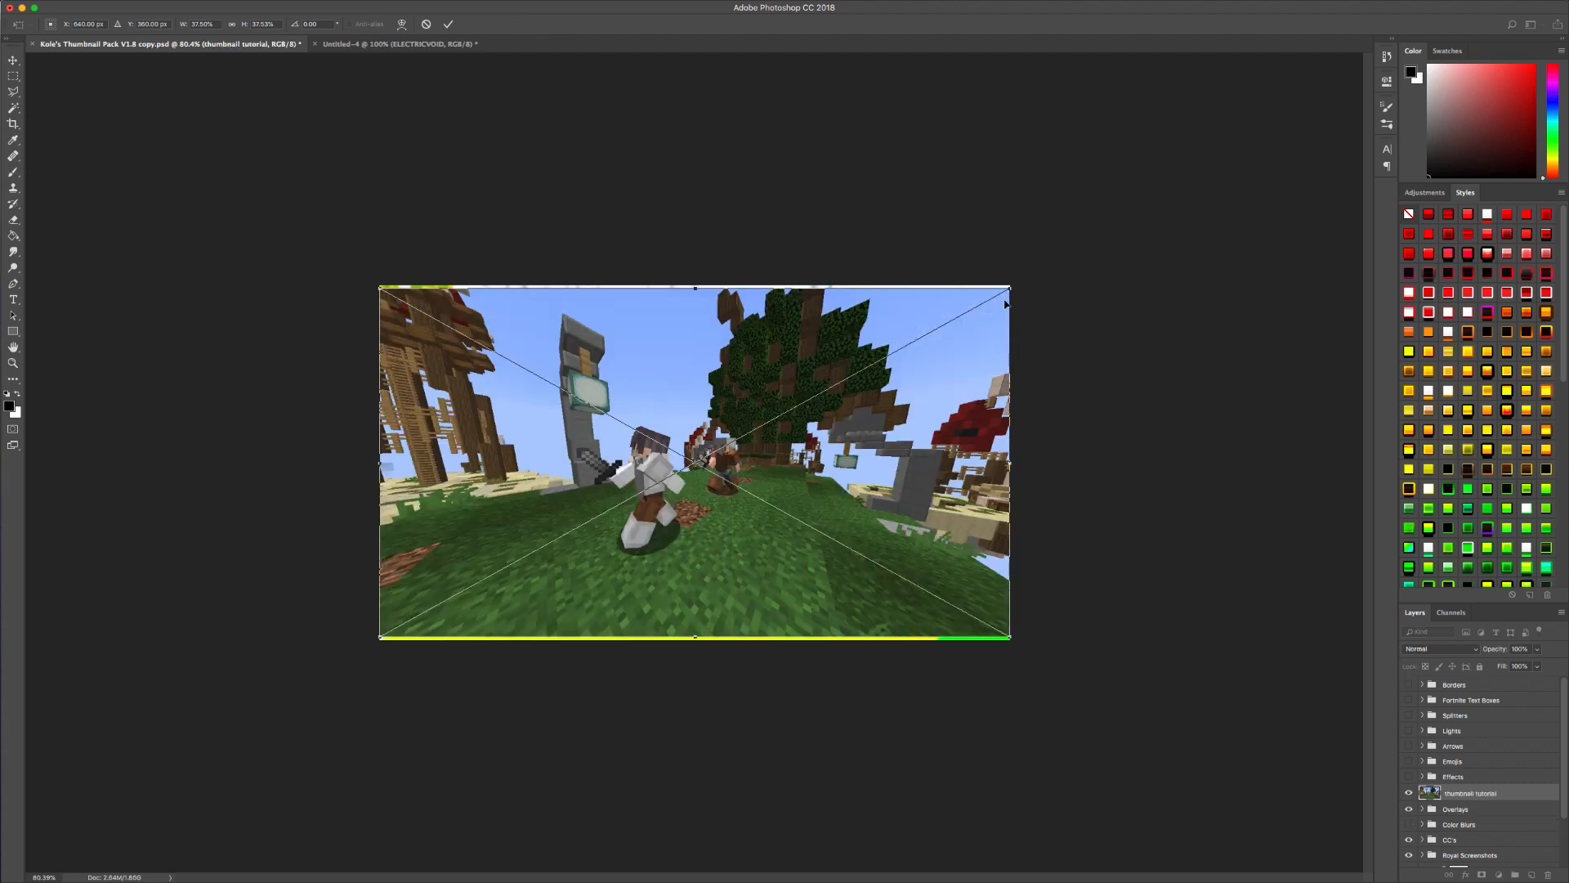
{"action": "left_click_drag", "start_coordinate": [1011, 286], "coordinate": [975, 335]}
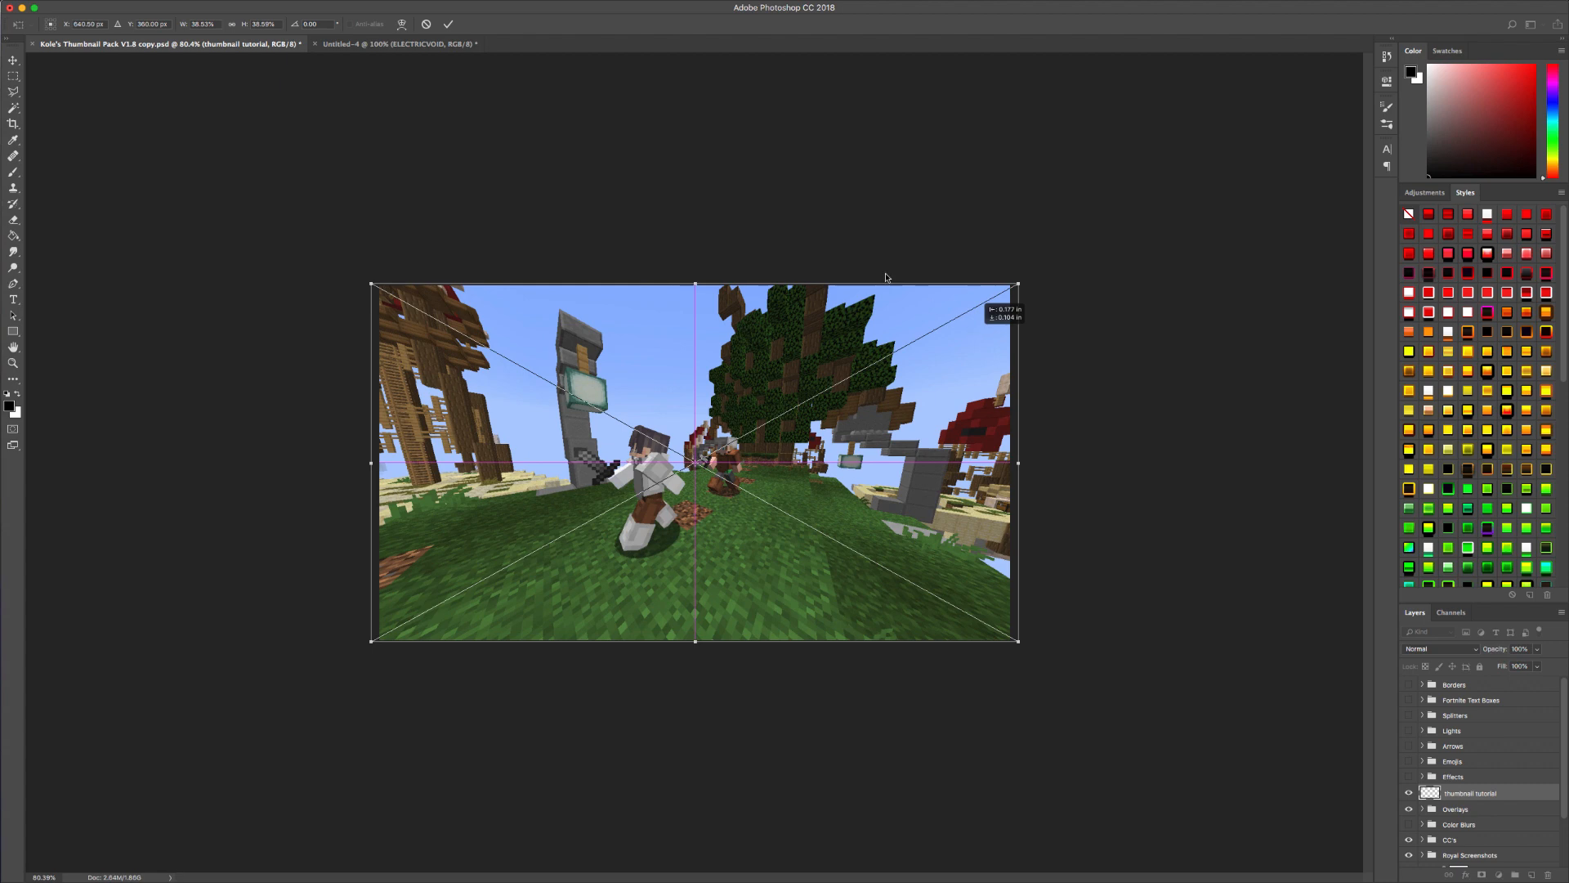
{"action": "left_click_drag", "start_coordinate": [886, 277], "coordinate": [887, 278]}
{"action": "left_click", "coordinate": [448, 24]}
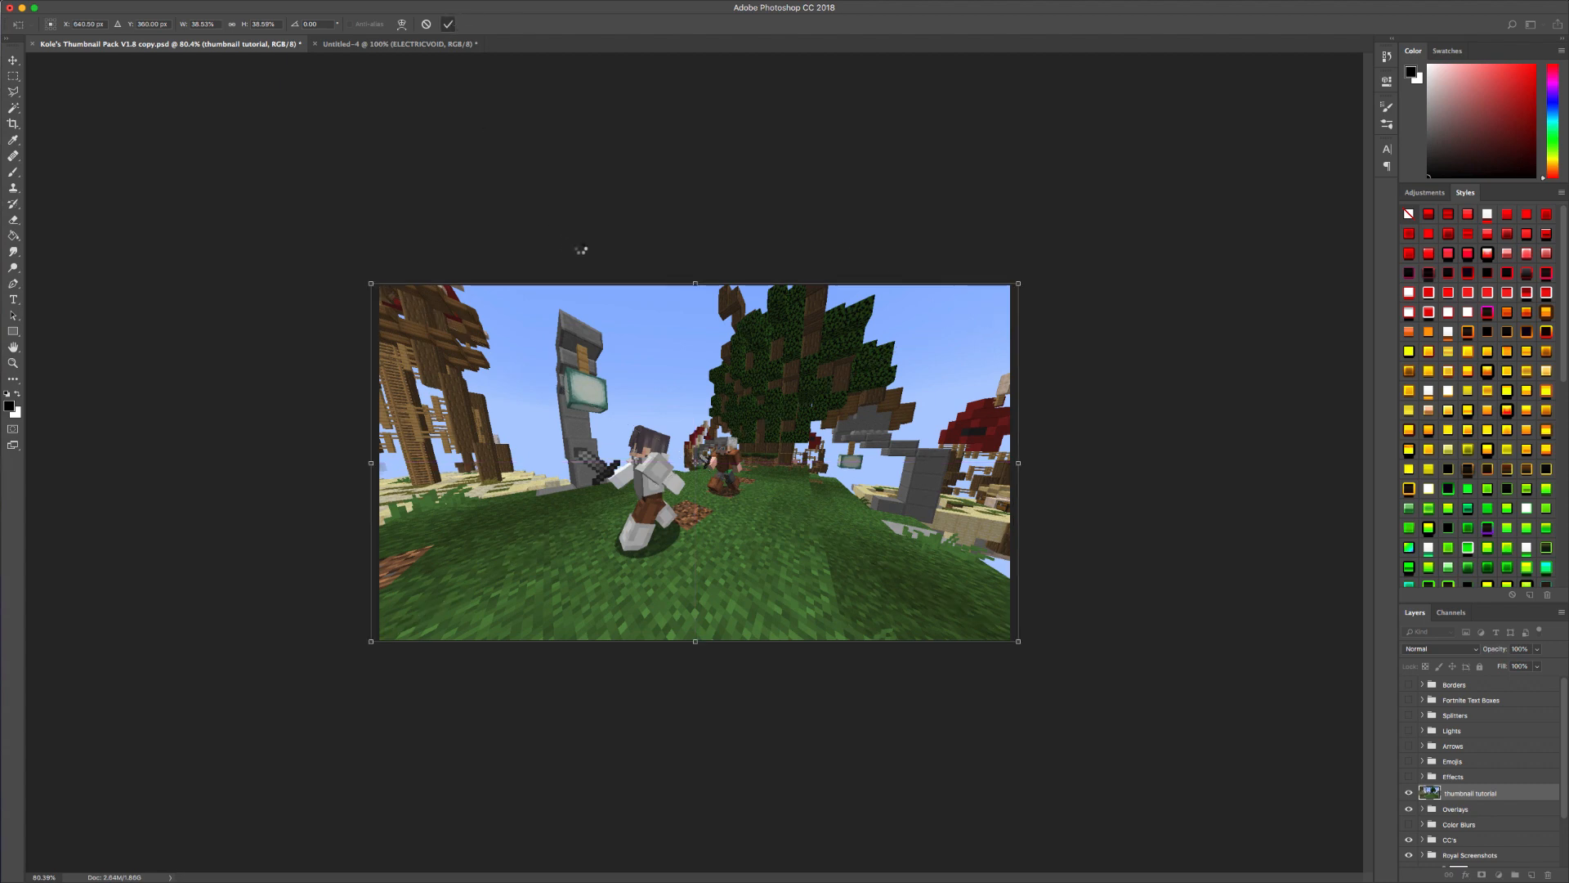
- Hide the Overlays group and compare the canvas with the "thumbnail tutorial" layer off and on
{"action": "key", "text": "z"}
{"action": "left_click_drag", "start_coordinate": [722, 445], "coordinate": [722, 445]}
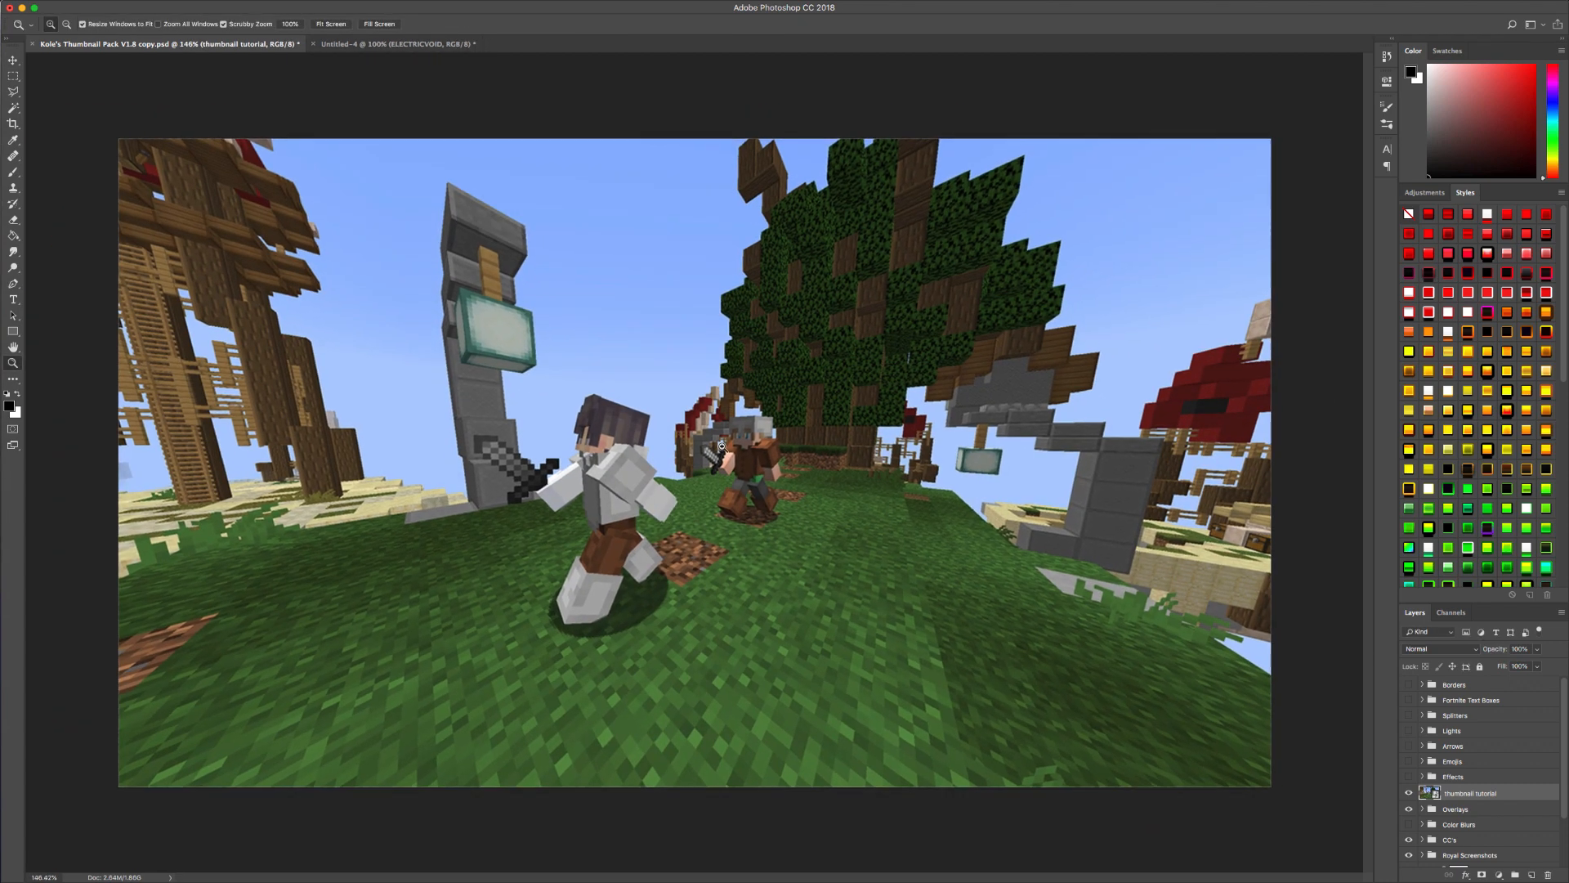
{"action": "scroll", "coordinate": [1471, 785], "scroll_direction": "down", "scroll_amount": 1}
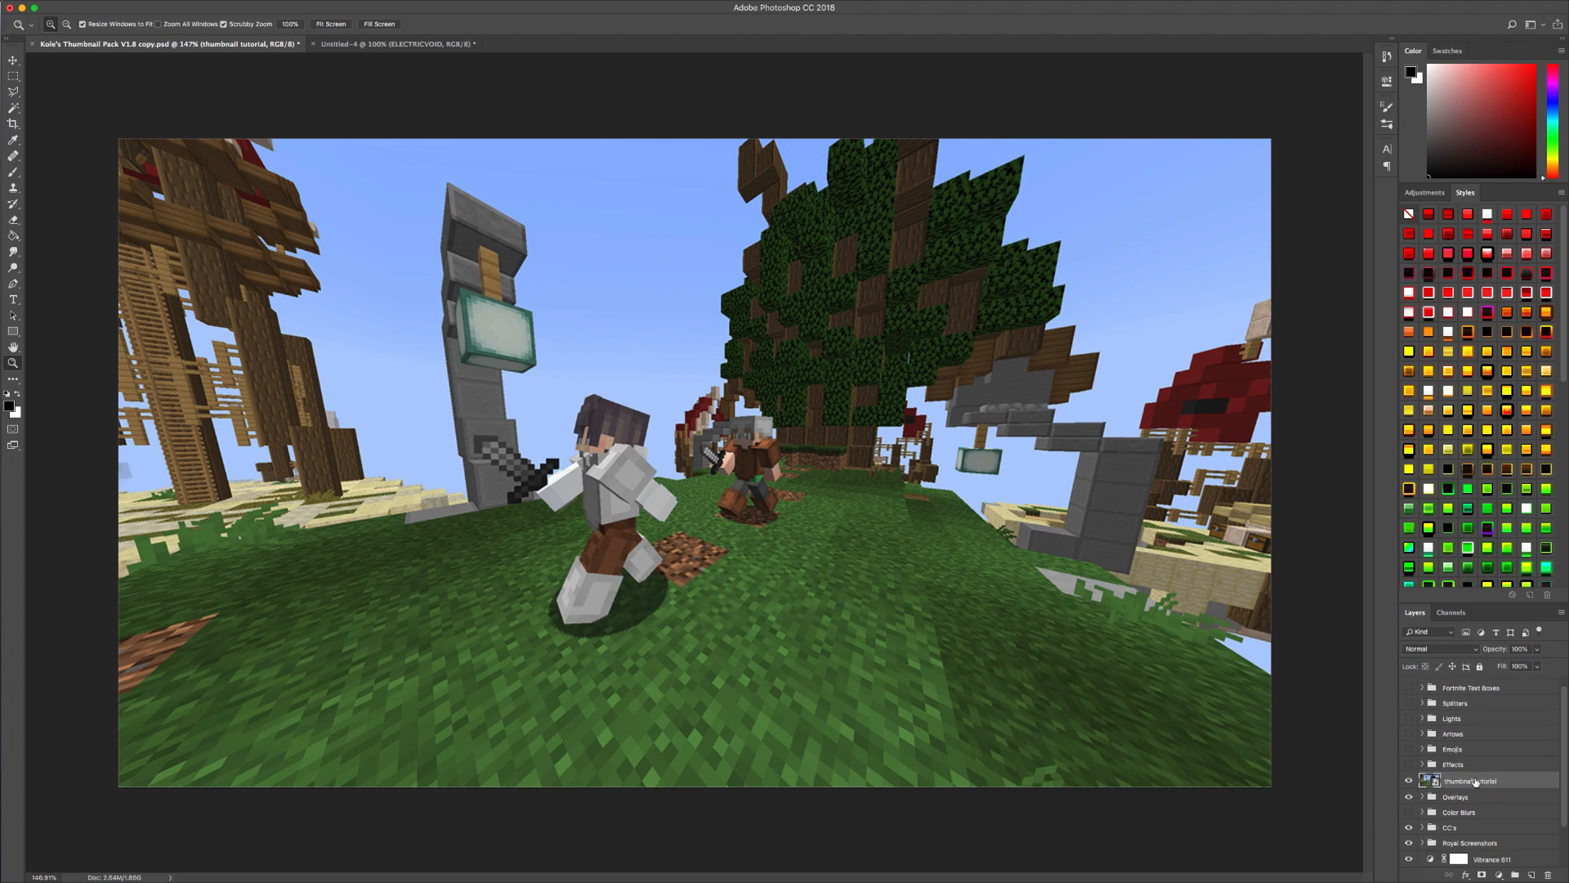
{"action": "left_click", "coordinate": [1408, 797]}
{"action": "left_click", "coordinate": [1409, 781]}
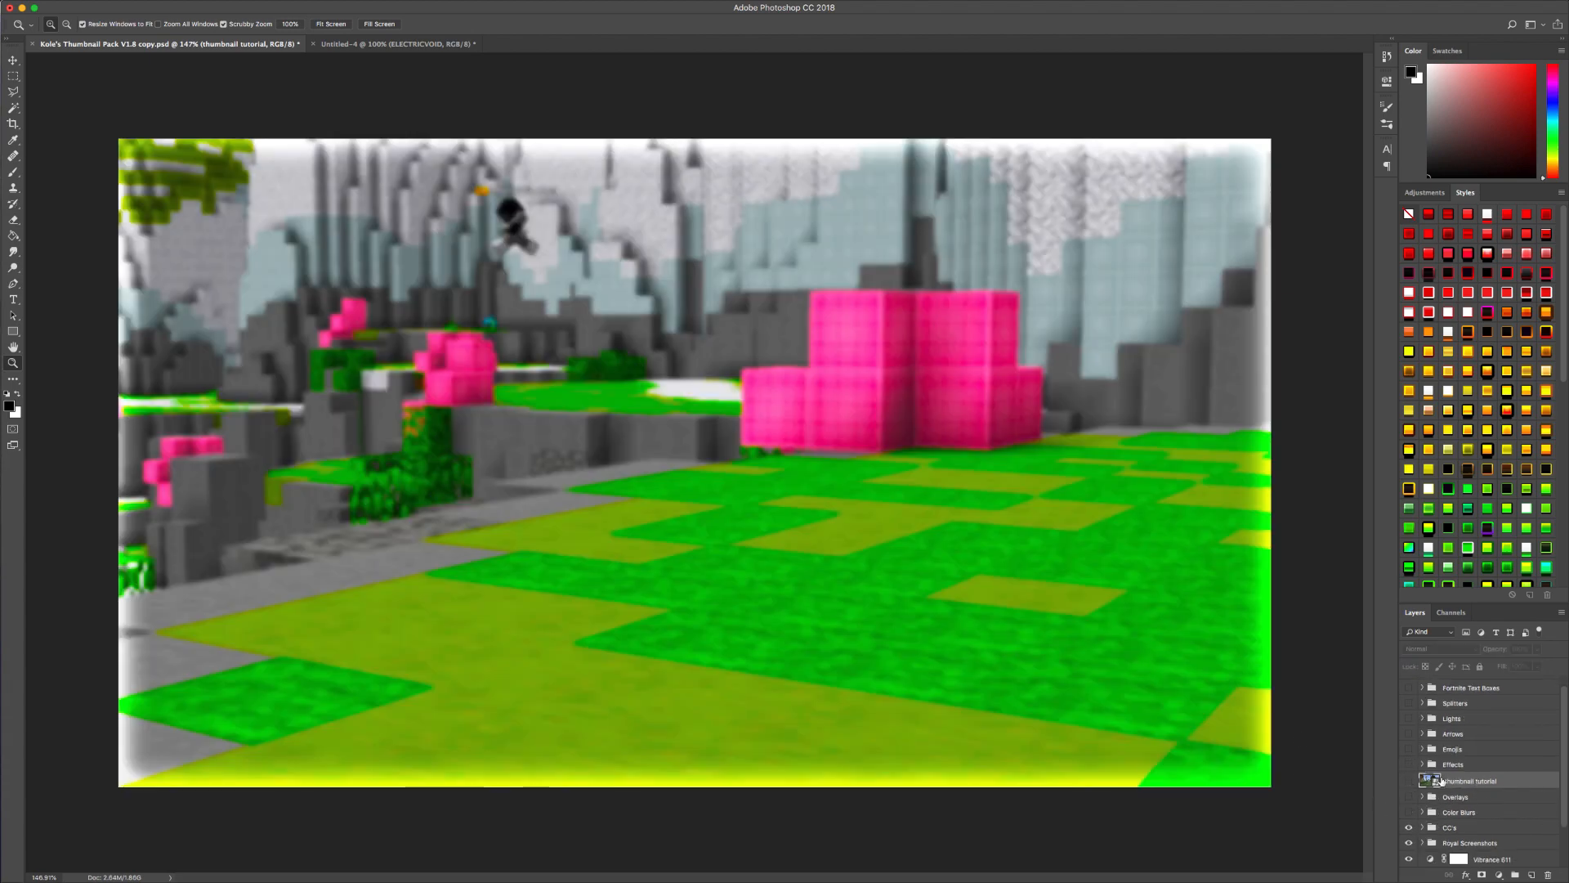
{"action": "left_click", "coordinate": [1408, 780]}
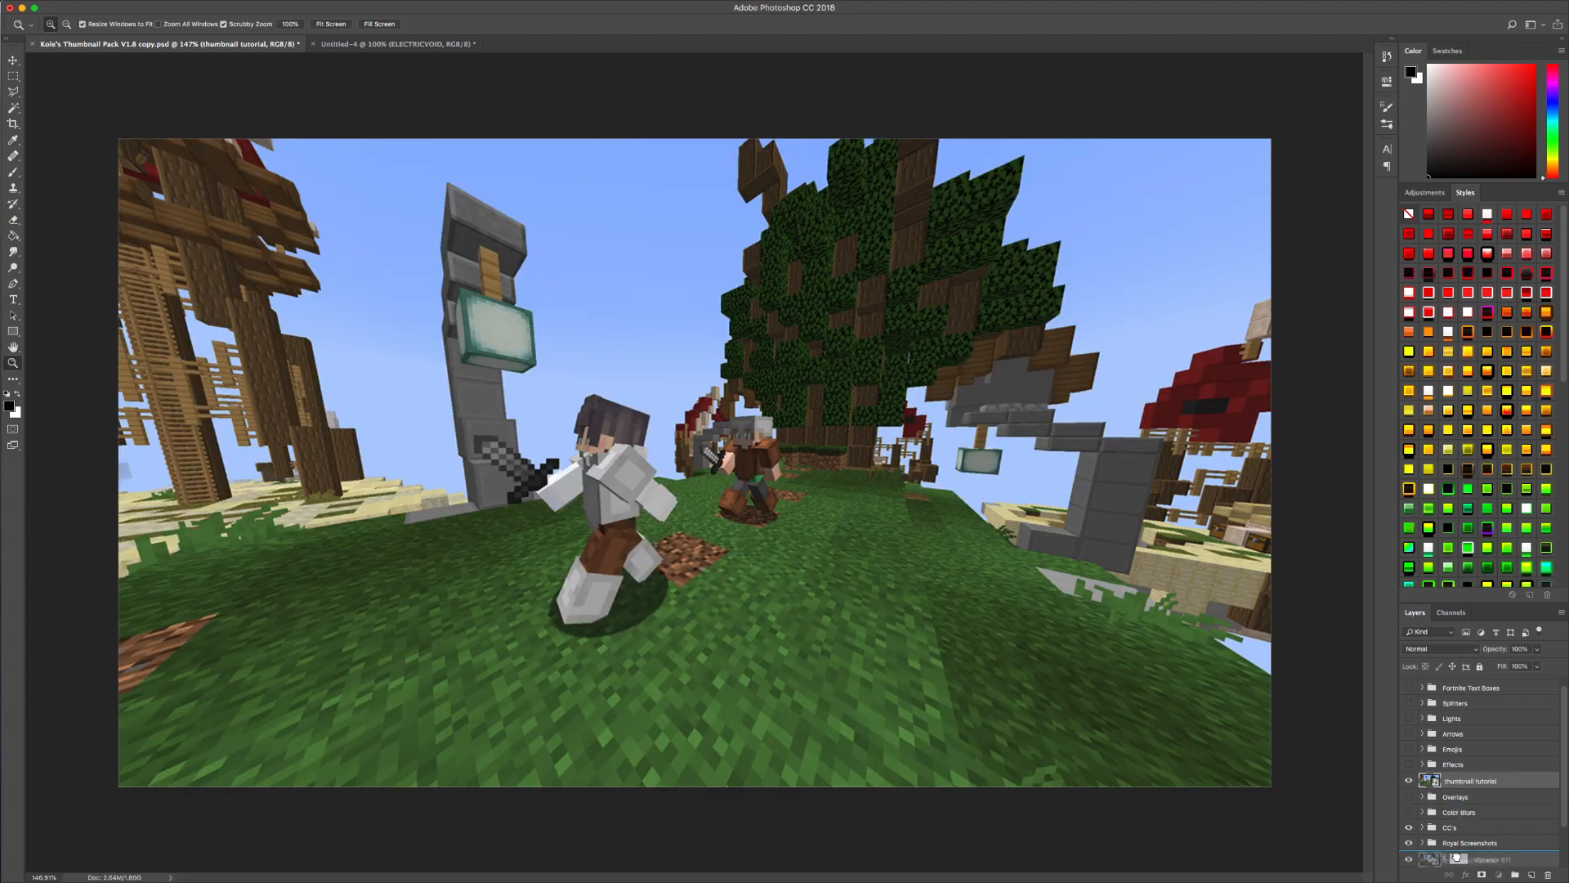
- Move the "thumbnail tutorial" layer below the Brightness/Contrast 610 adjustment layer and hide the Royal Screenshots group
{"action": "left_click_drag", "start_coordinate": [1455, 855], "coordinate": [1454, 850]}
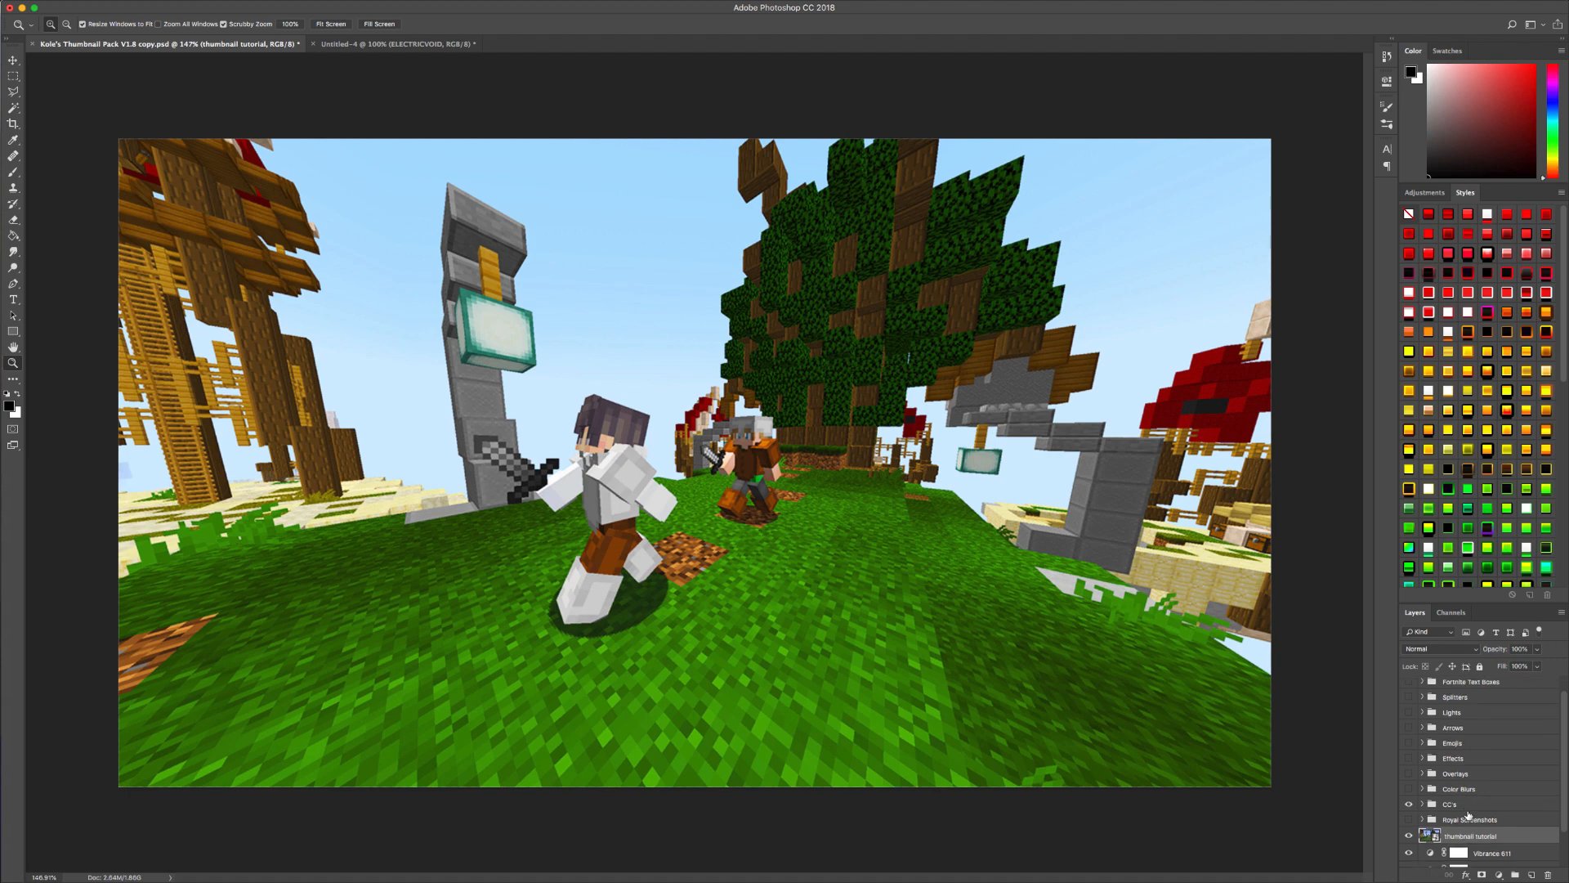
{"action": "scroll", "coordinate": [1471, 813], "scroll_direction": "down", "scroll_amount": 3}
{"action": "left_click_drag", "start_coordinate": [1481, 809], "coordinate": [1482, 827]}
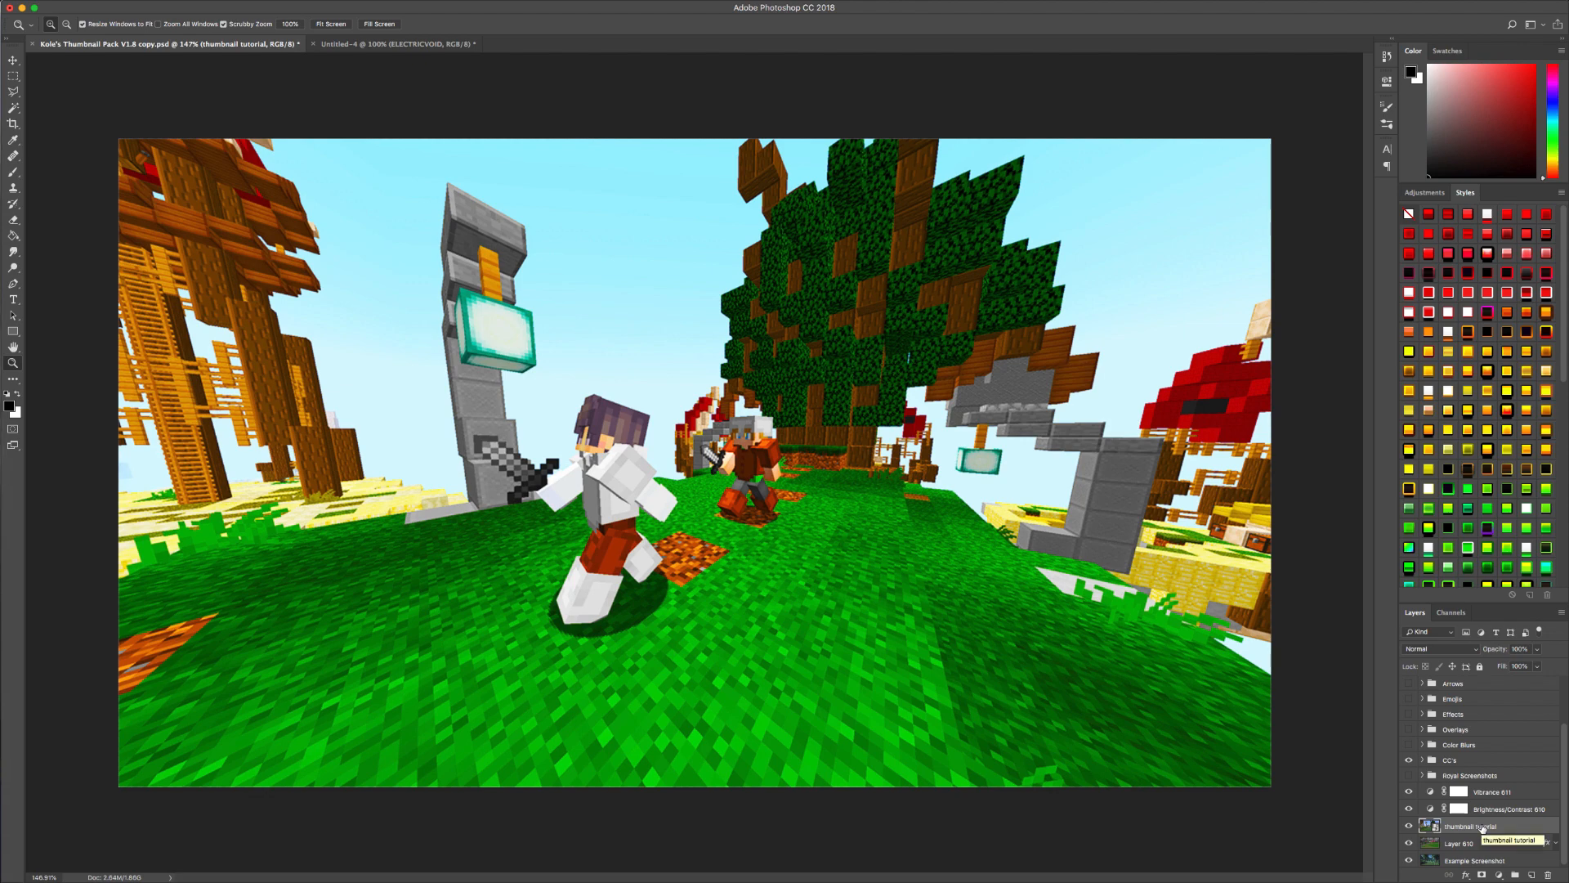
- Check the effect of the Vibrance 611 and Brightness/Contrast 610 adjustment layers and delete both
{"action": "left_click", "coordinate": [1492, 791]}
{"action": "left_click", "coordinate": [1409, 808]}
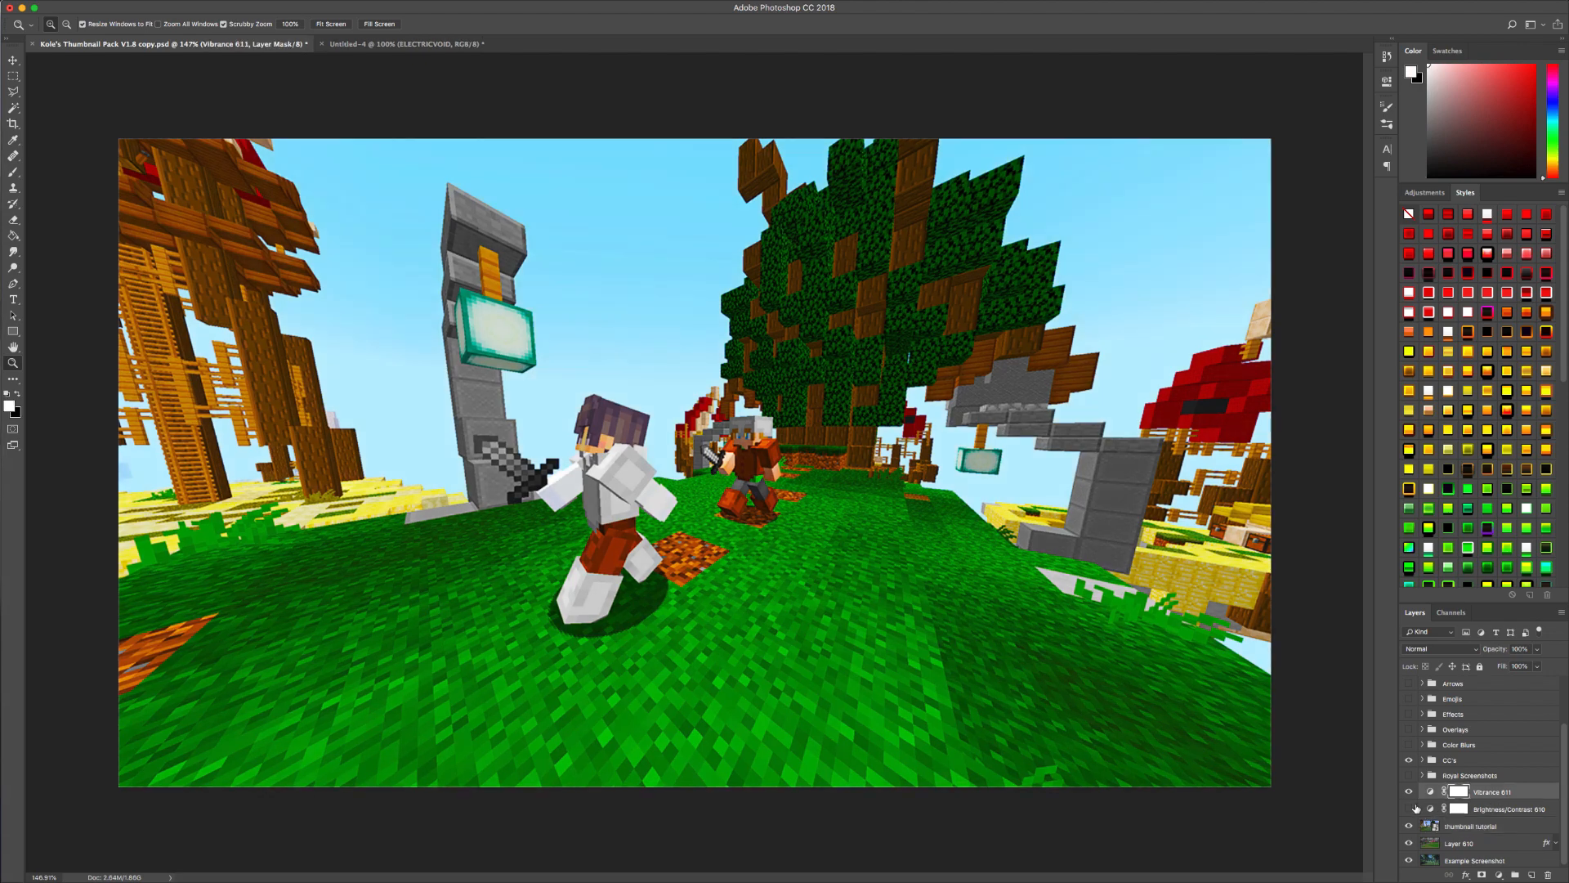
{"action": "left_click", "coordinate": [1409, 791]}
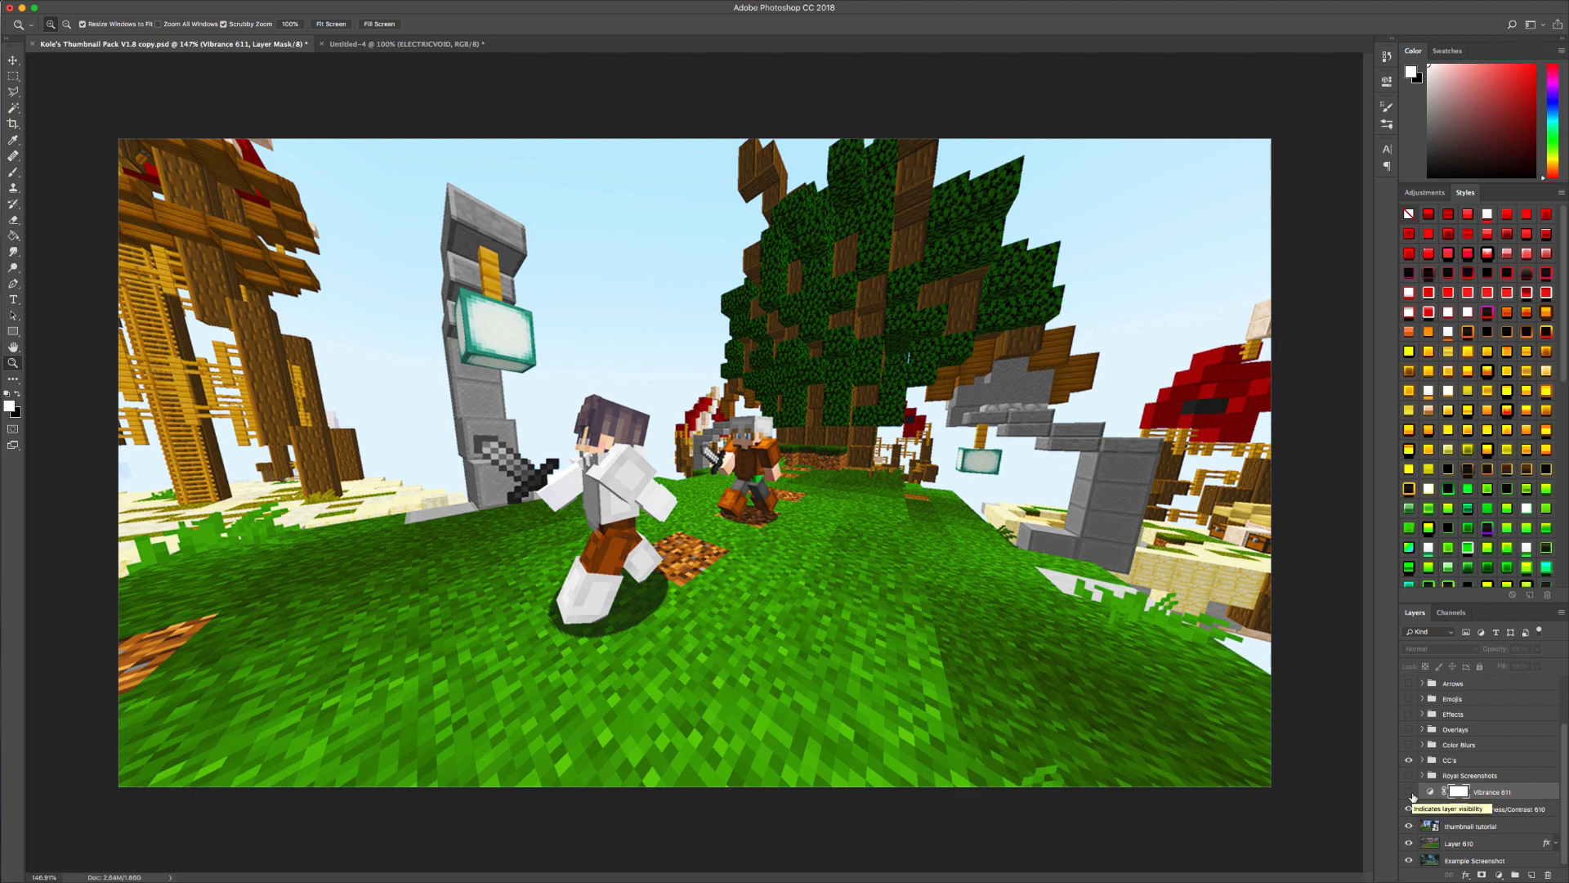
{"action": "key", "text": "BackSpace"}
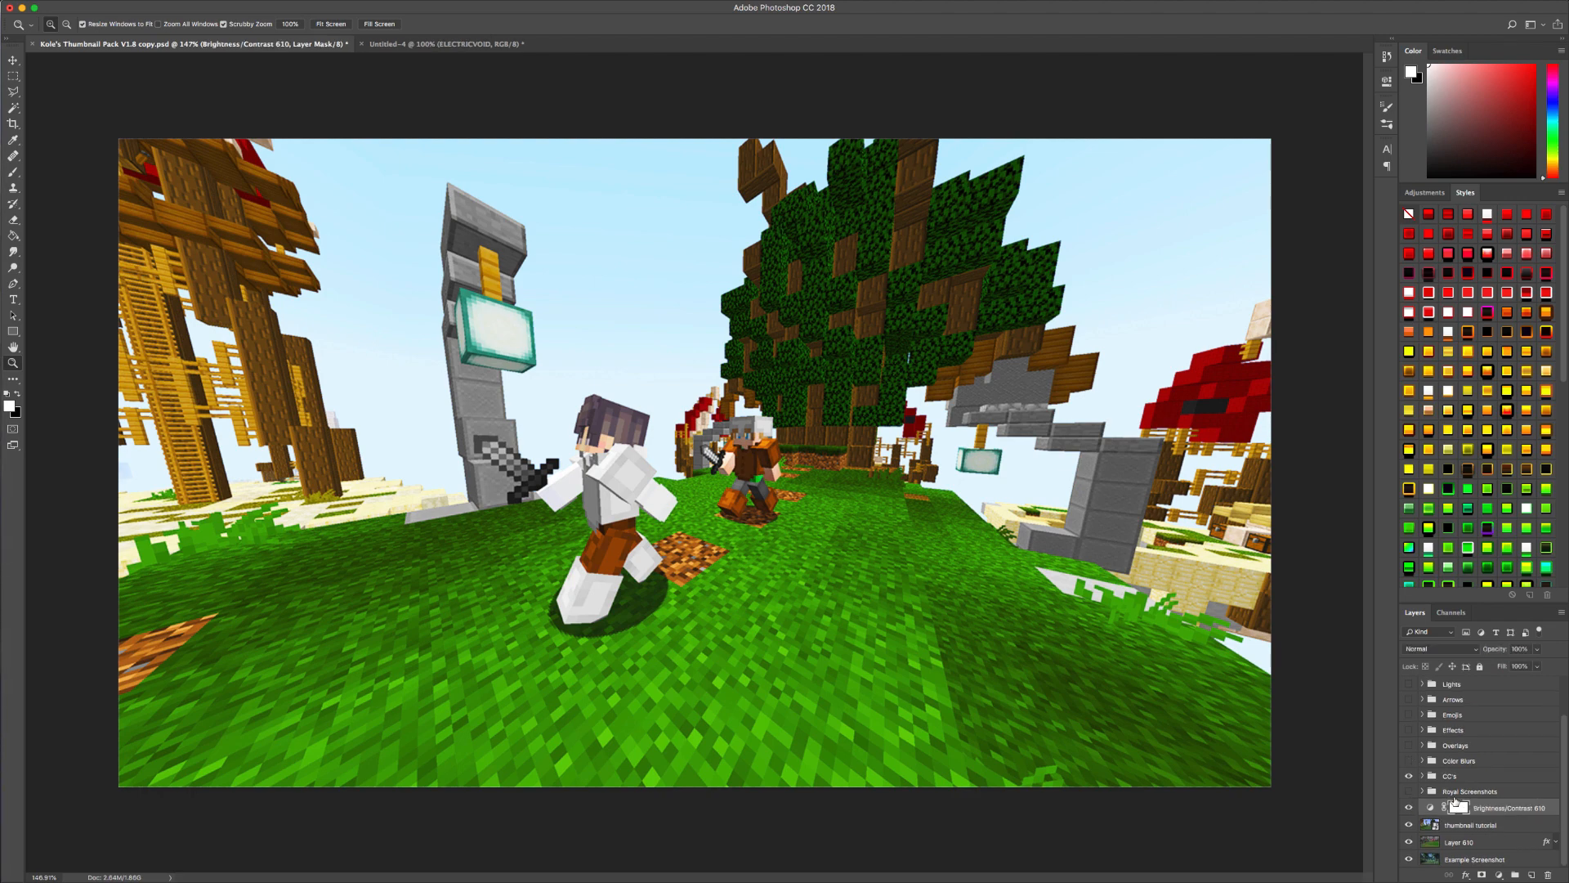
{"action": "key", "text": "BackSpace"}
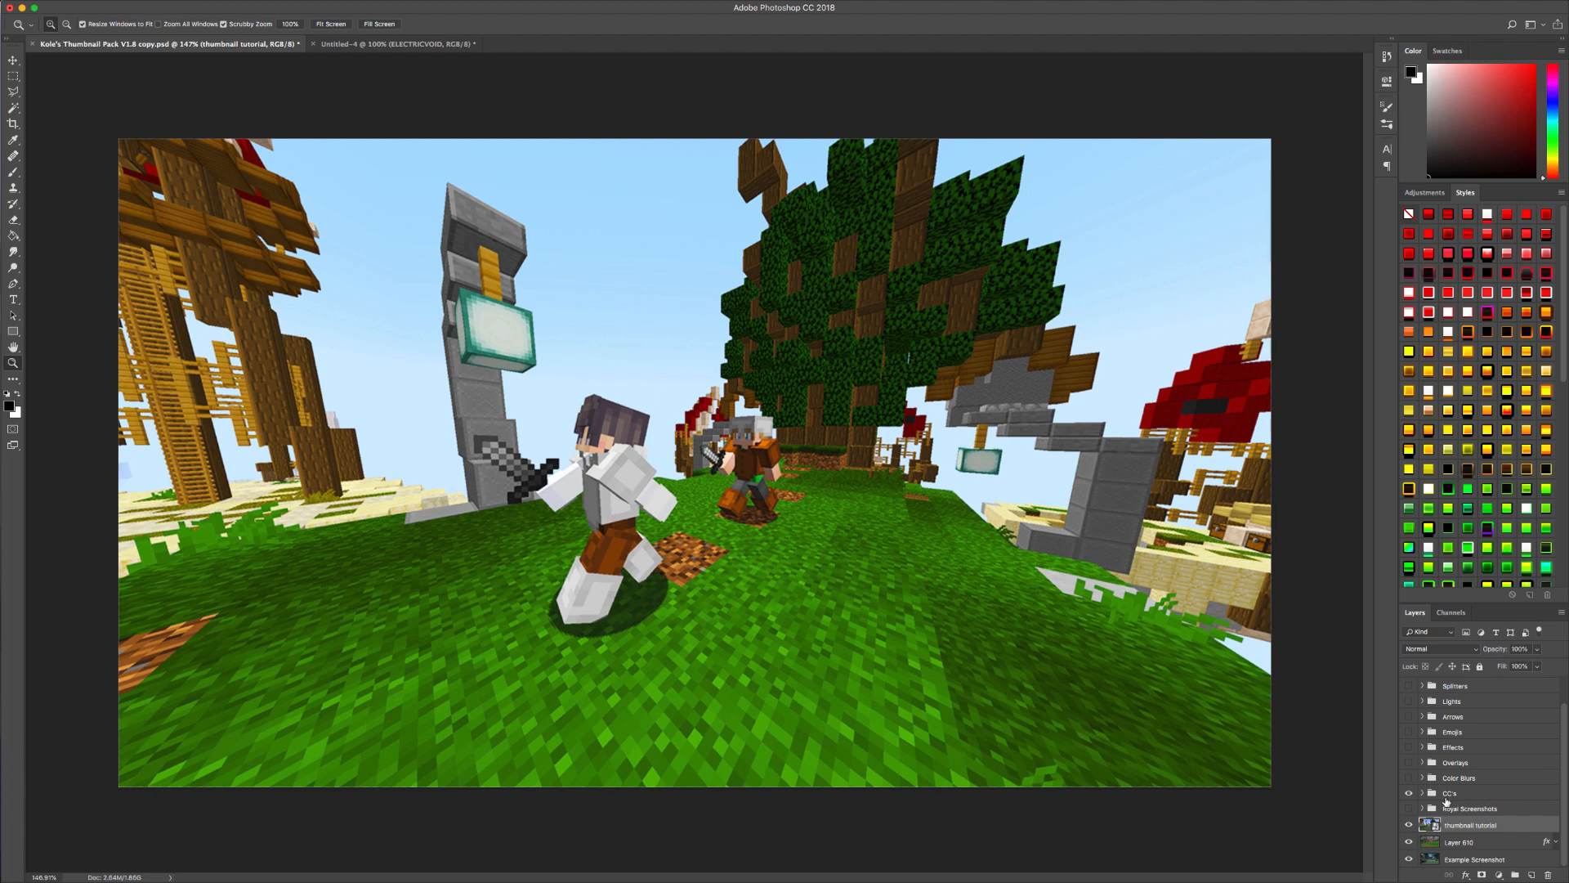
- Look inside the CC's group and its MC Thumbnails subgroup, collapse them and hide the CC's group
{"action": "left_click", "coordinate": [1422, 793]}
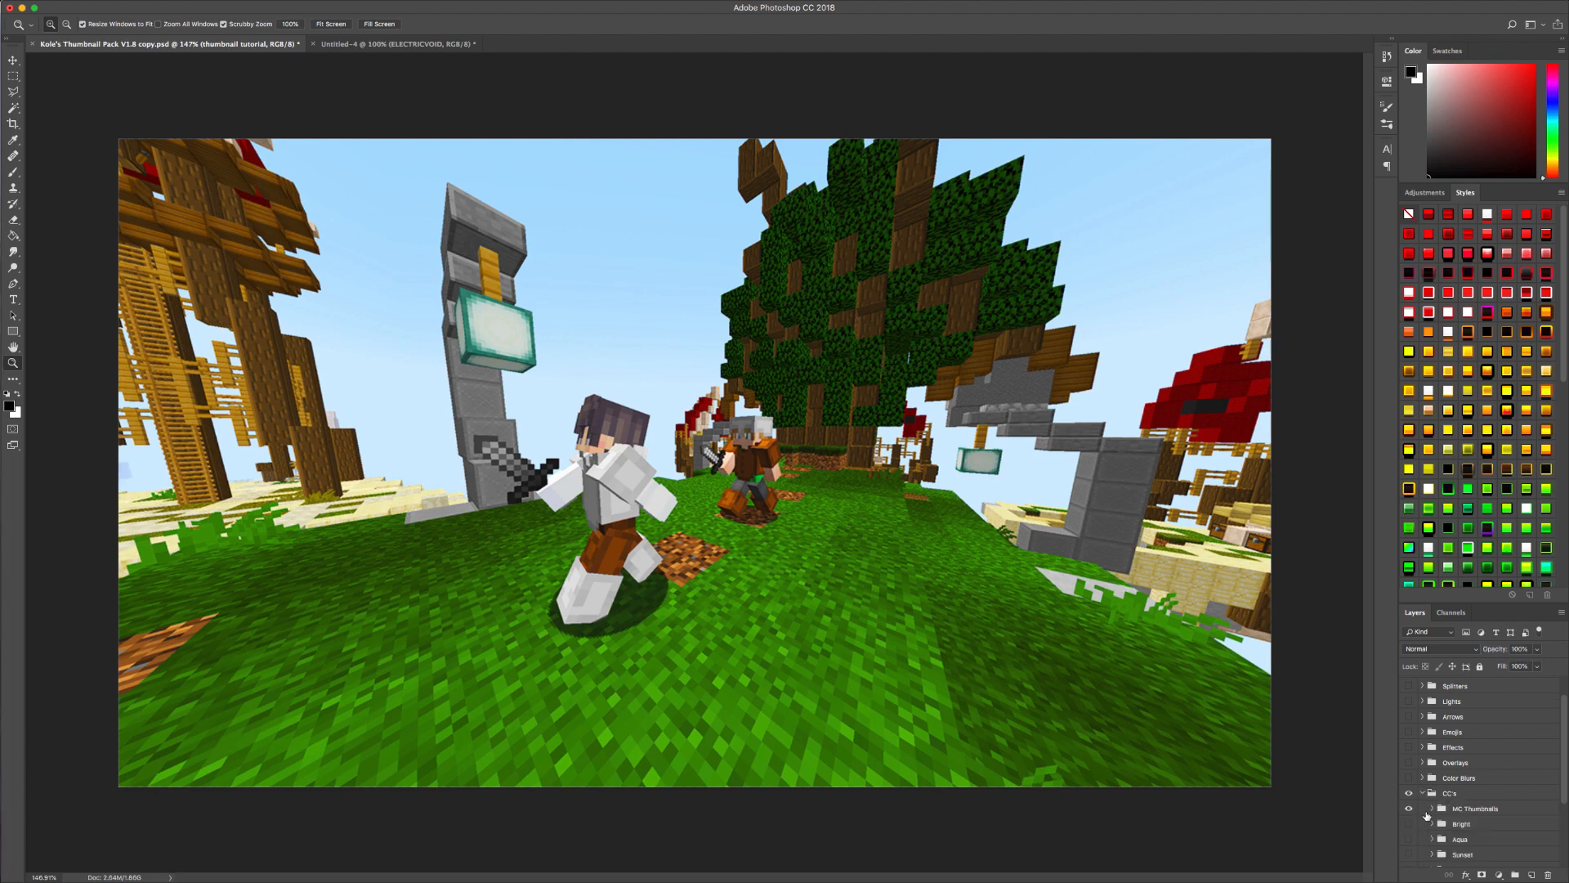
{"action": "left_click", "coordinate": [1430, 809]}
{"action": "left_click", "coordinate": [1431, 809]}
{"action": "left_click", "coordinate": [1423, 793]}
{"action": "left_click", "coordinate": [1408, 793]}
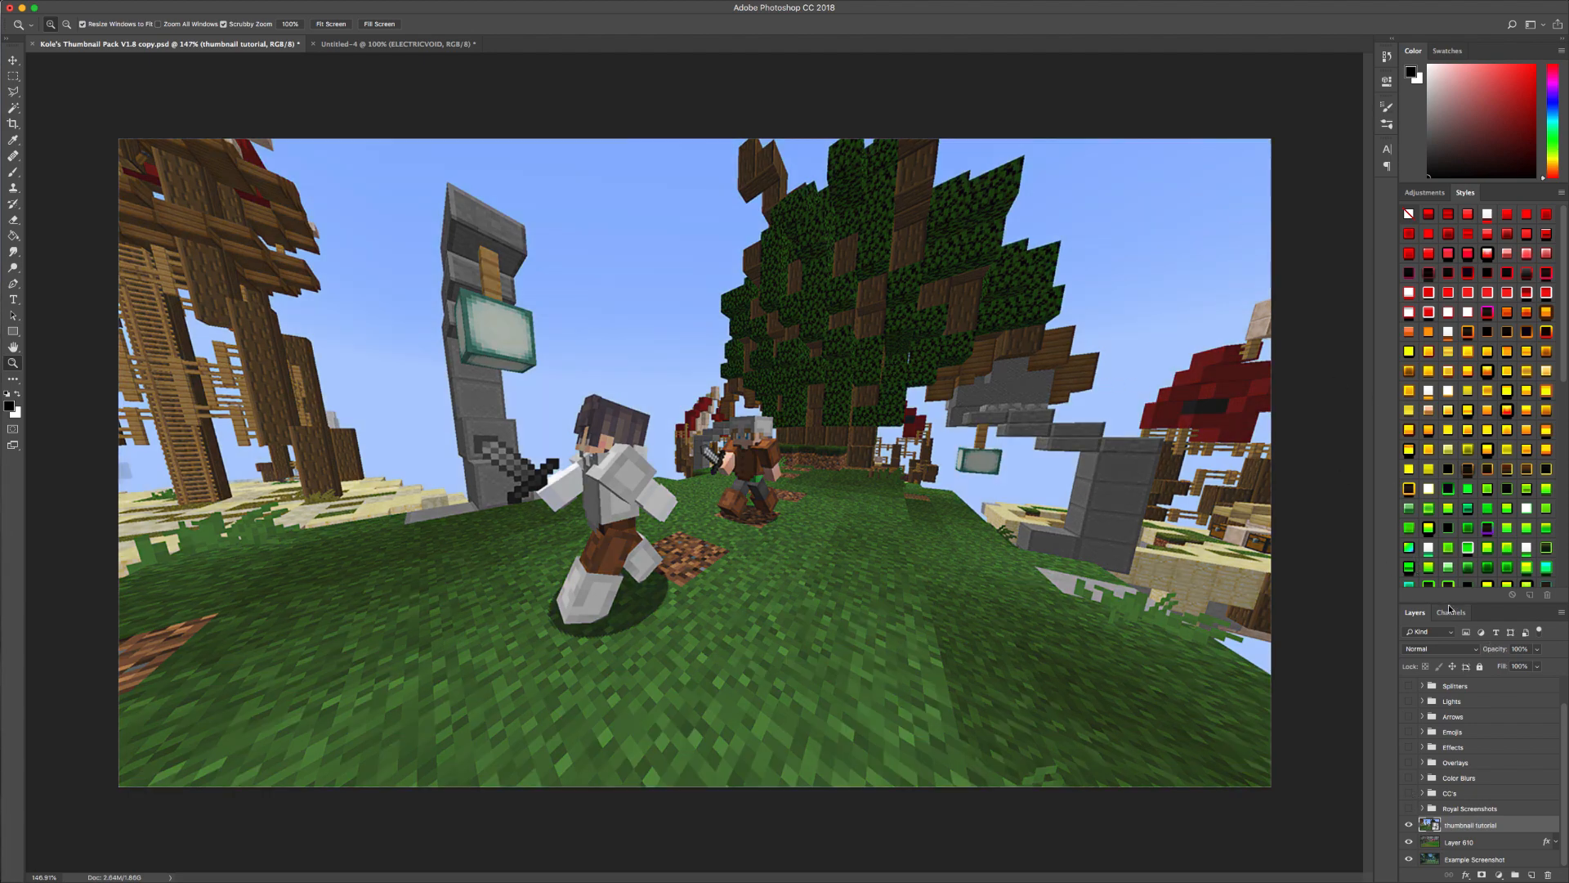
- Add a Brightness/Contrast adjustment above the "thumbnail tutorial" layer, set its brightness to 50 and raise its contrast
{"action": "left_click", "coordinate": [1425, 194]}
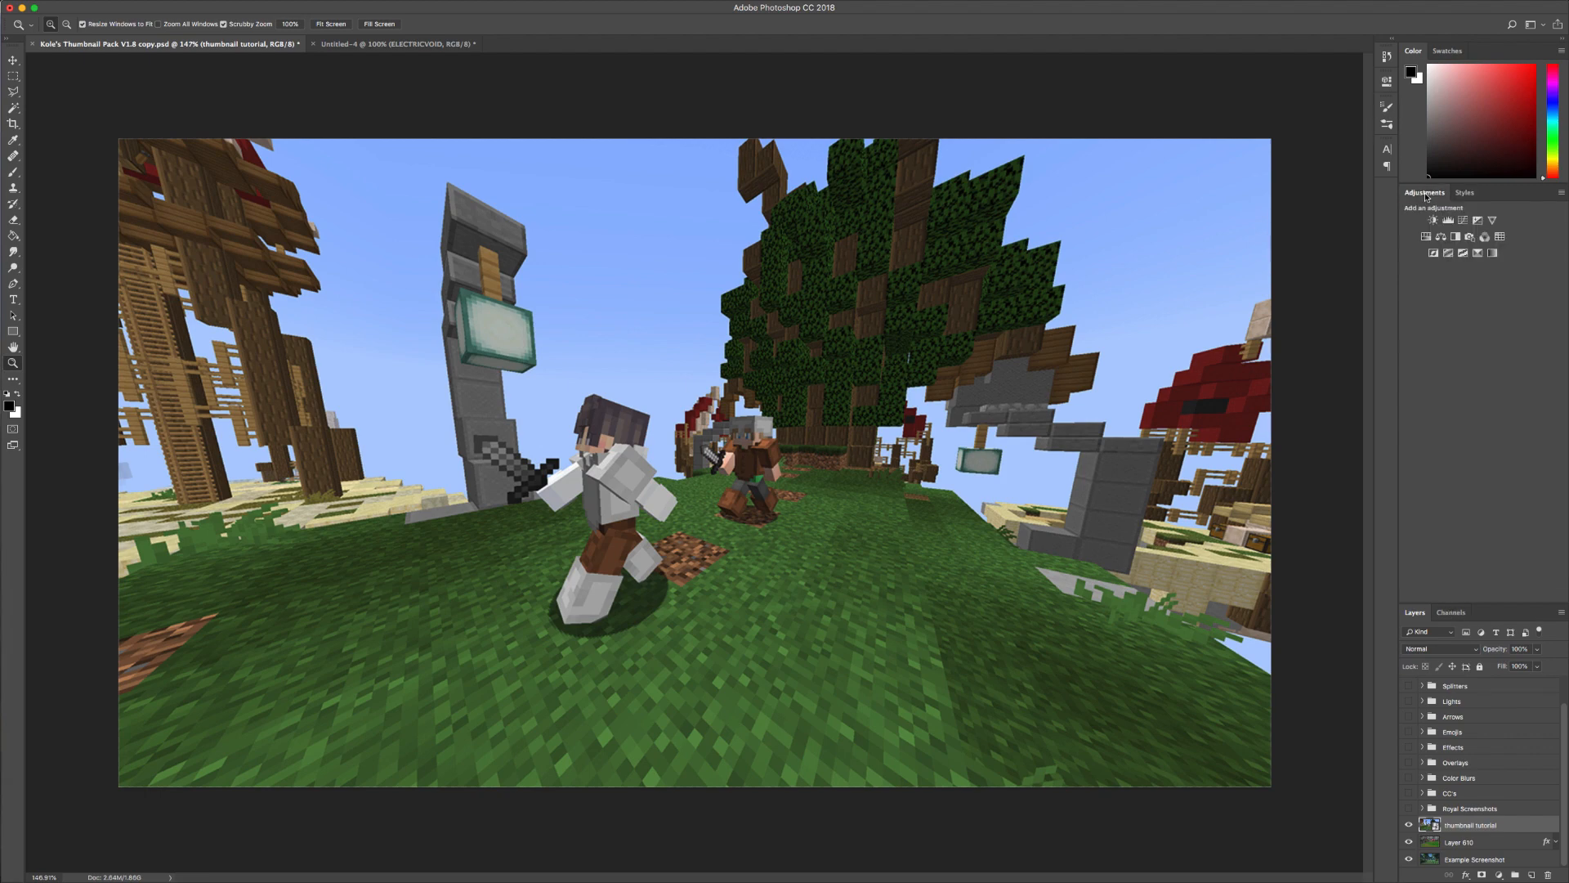
{"action": "left_click", "coordinate": [1433, 219]}
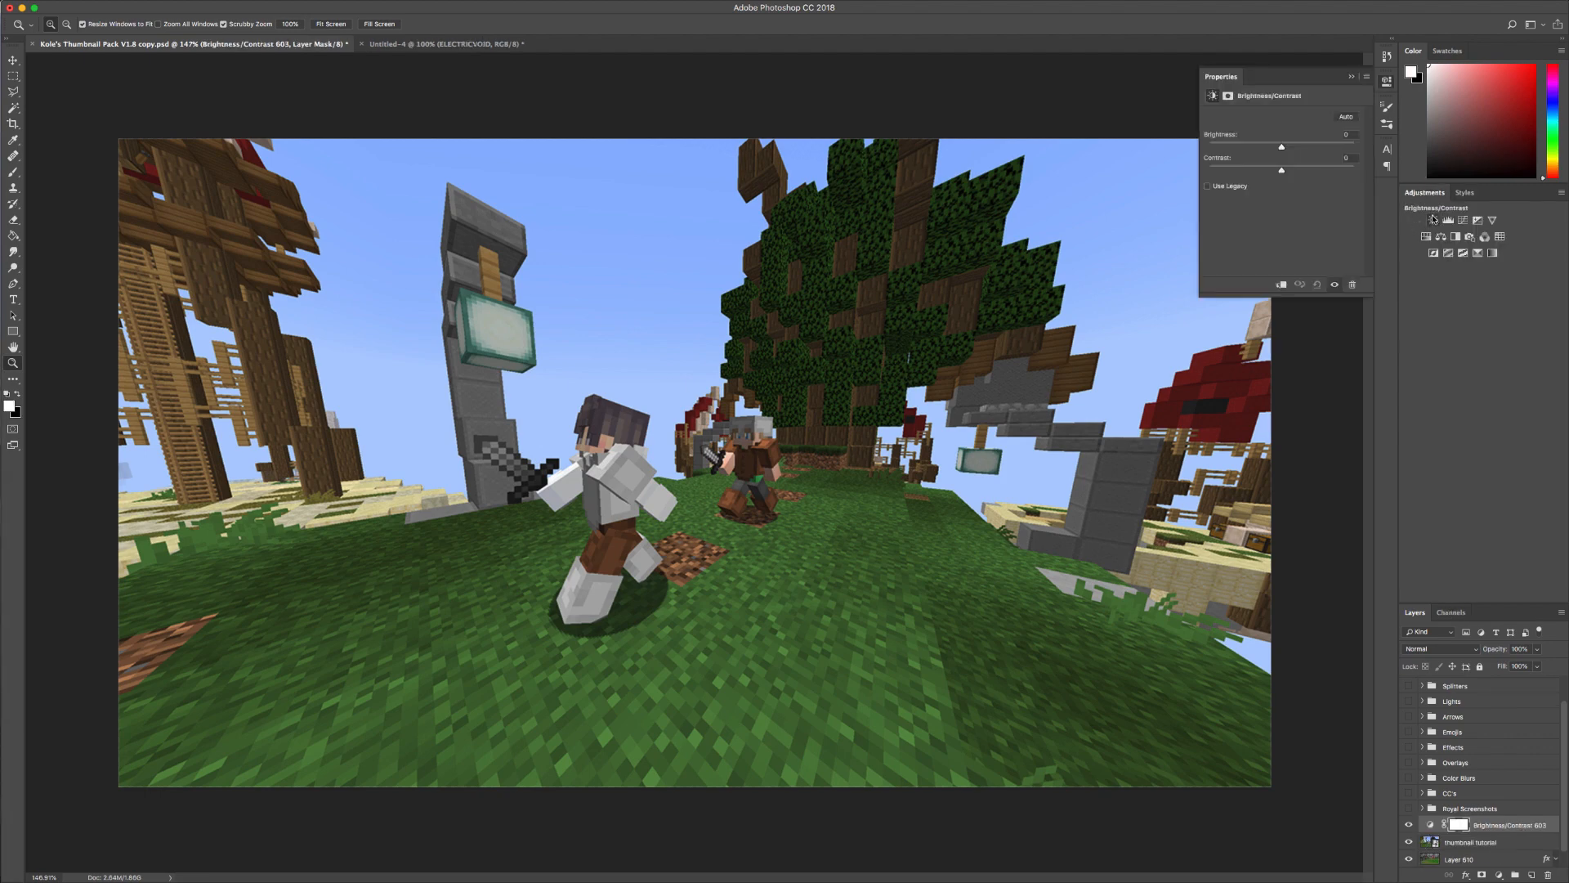
{"action": "left_click_drag", "start_coordinate": [1294, 148], "coordinate": [1301, 171]}
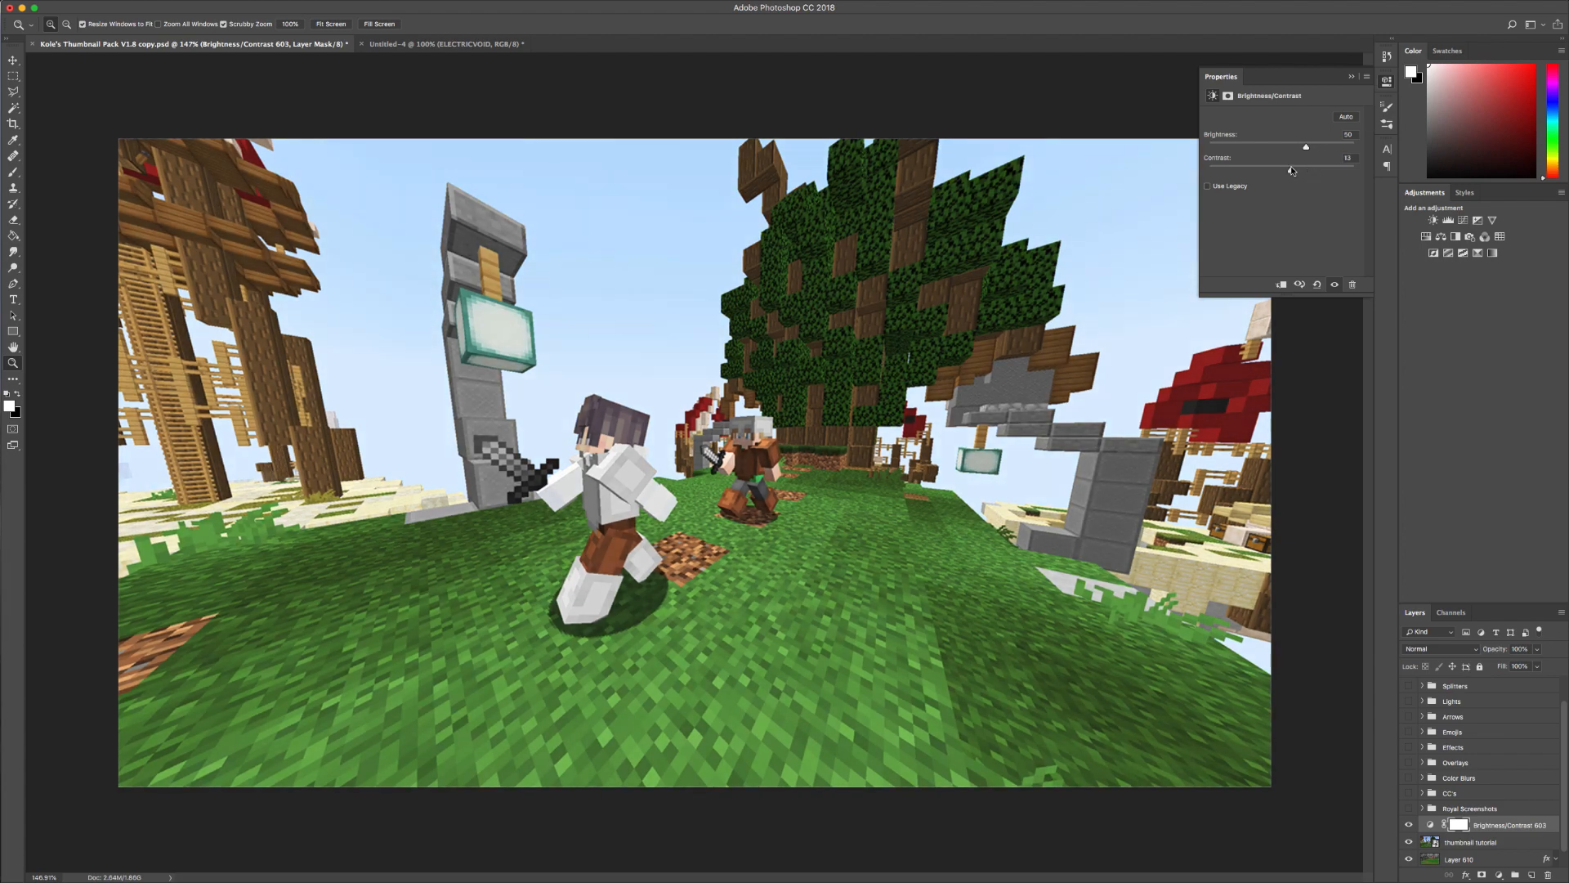
{"action": "left_click_drag", "start_coordinate": [1302, 167], "coordinate": [1299, 168]}
- Add a Vibrance adjustment above the Brightness/Contrast layer with vibrance +54 and saturation about +15
{"action": "left_click", "coordinate": [1493, 221]}
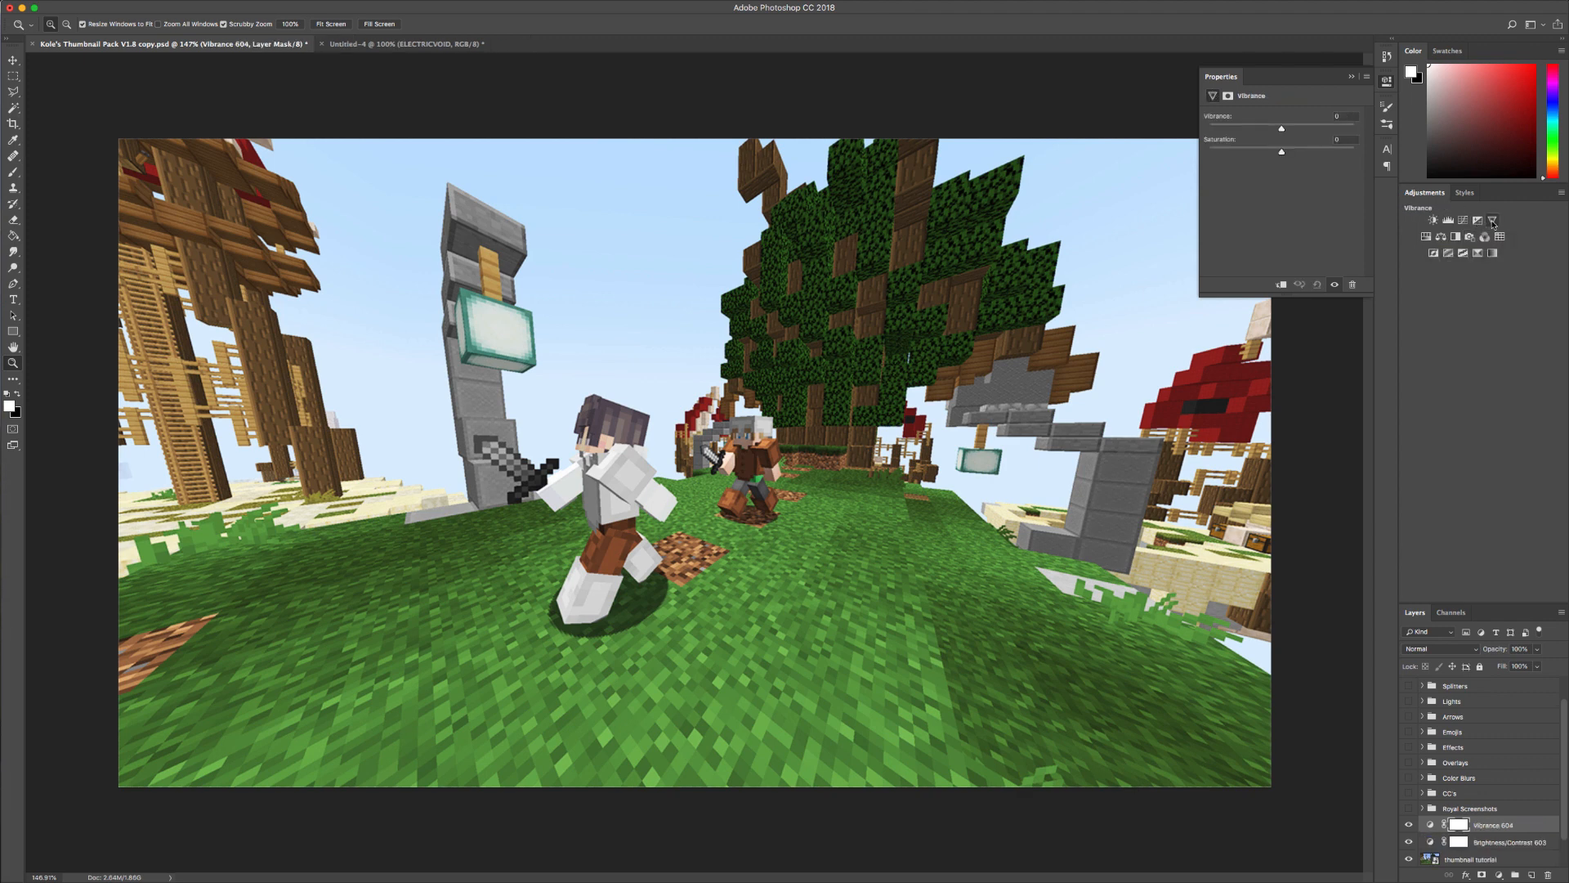
{"action": "left_click_drag", "start_coordinate": [1289, 125], "coordinate": [1297, 128]}
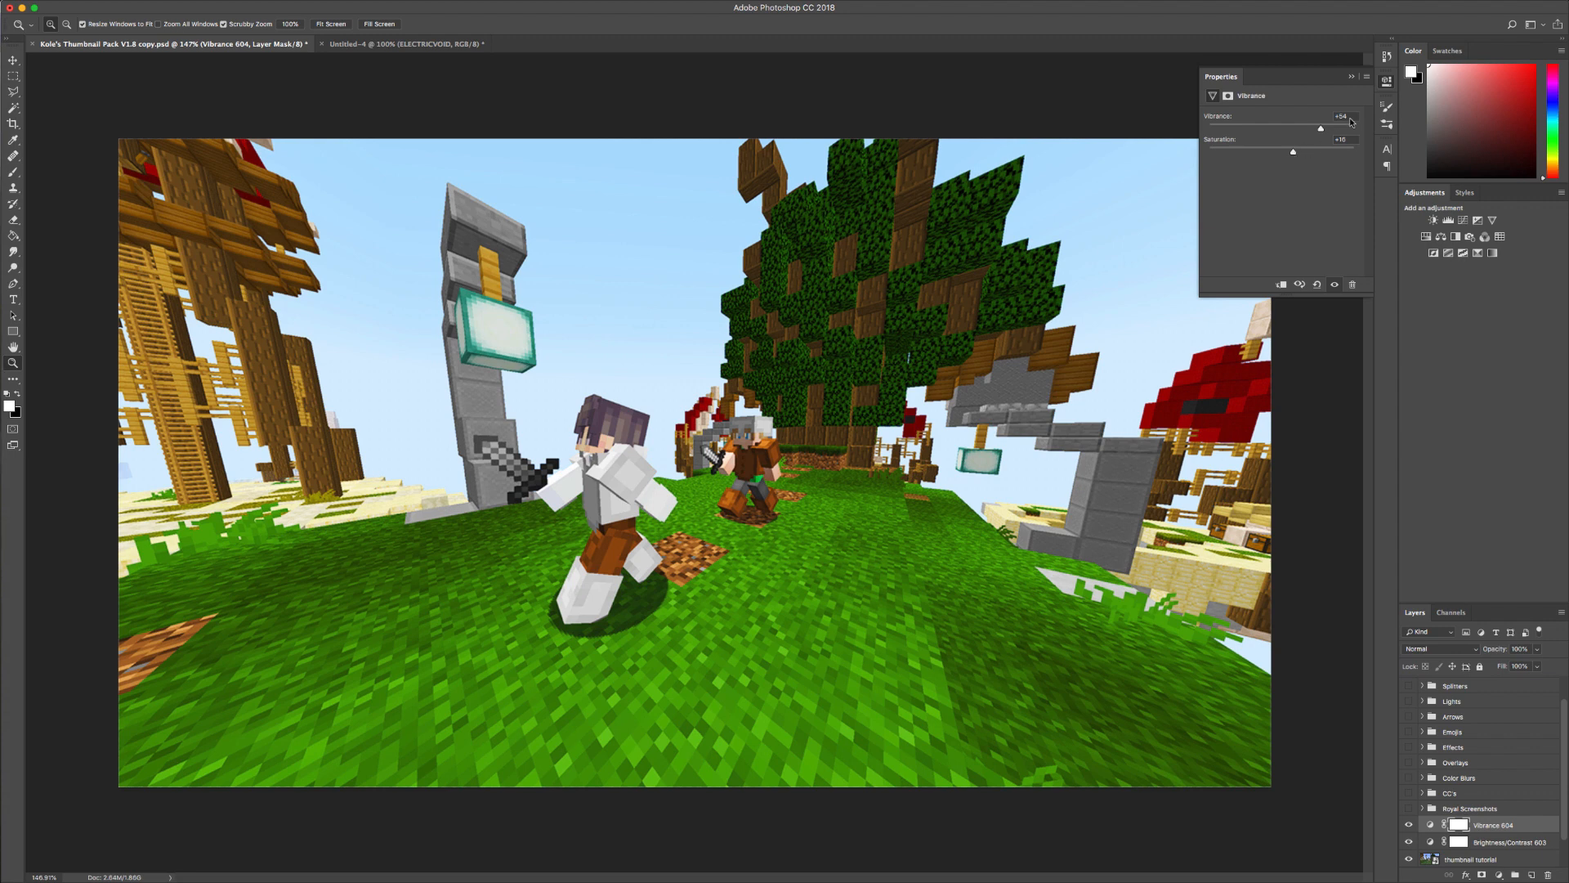
{"action": "left_click", "coordinate": [1352, 78]}
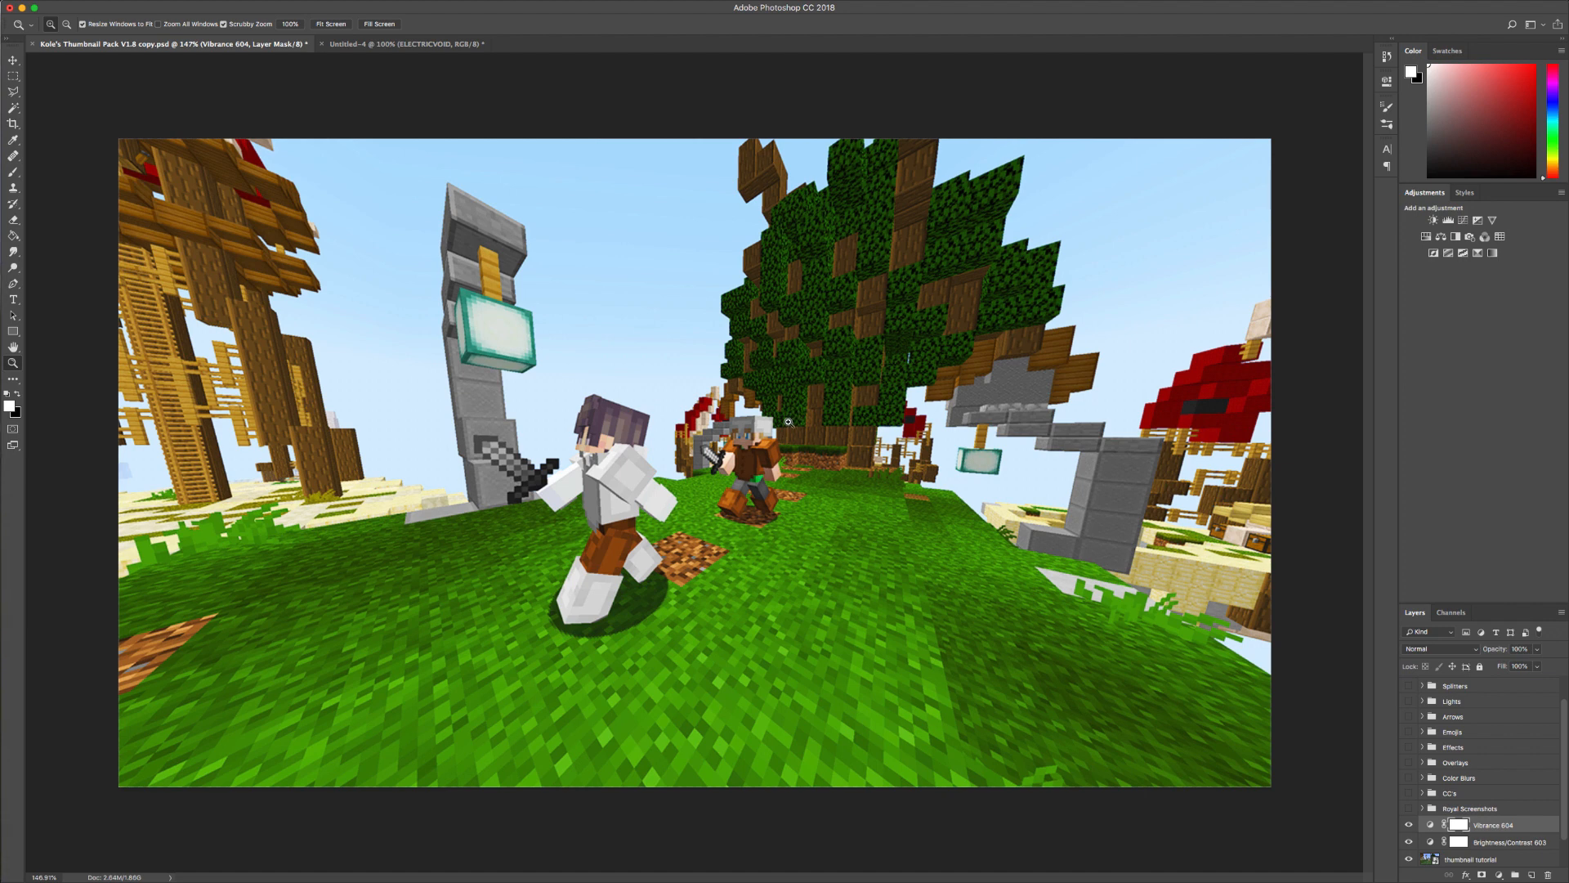
- Compare the canvas with the new Vibrance and Brightness/Contrast adjustment layers off and on
{"action": "scroll", "coordinate": [1475, 836], "scroll_direction": "down", "scroll_amount": 1}
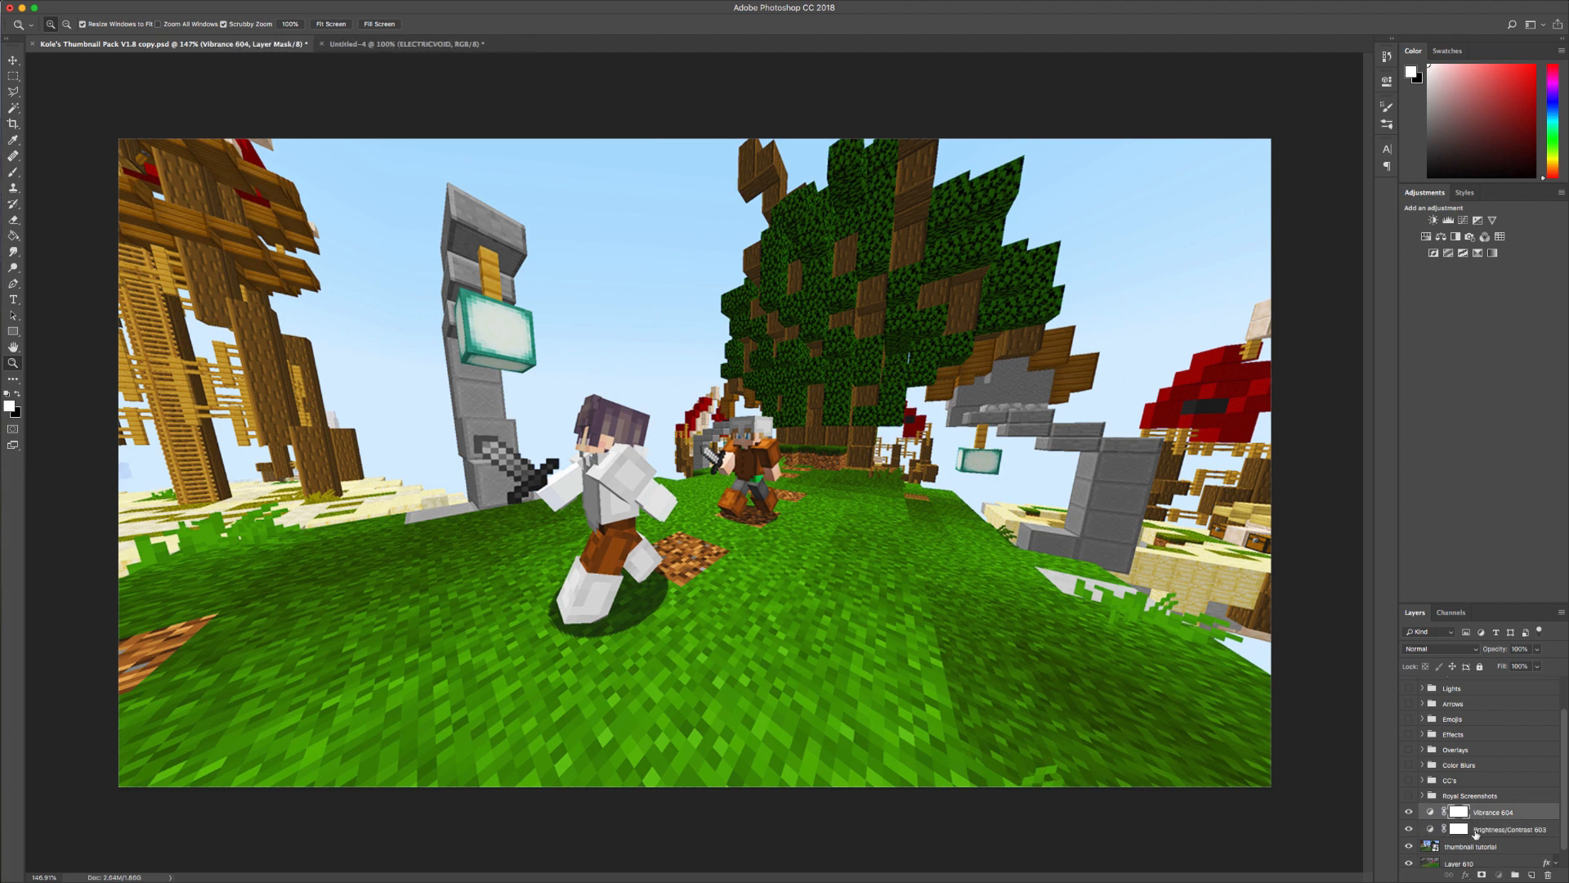
{"action": "left_click", "coordinate": [1476, 833]}
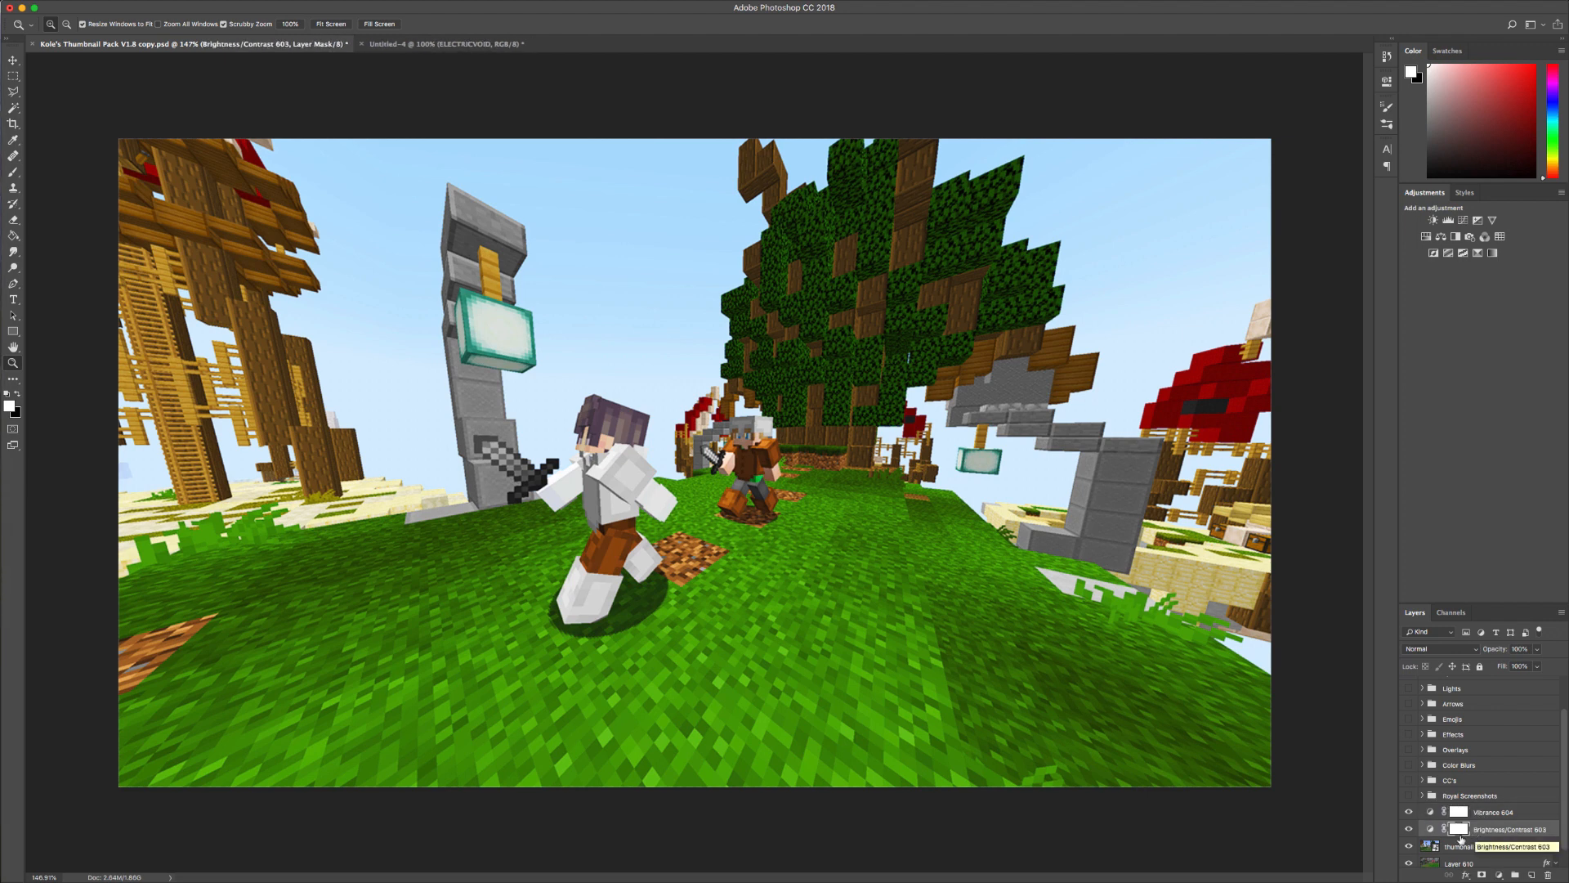
{"action": "left_click", "coordinate": [1408, 828]}
{"action": "left_click", "coordinate": [1410, 812]}
{"action": "left_click", "coordinate": [1409, 812]}
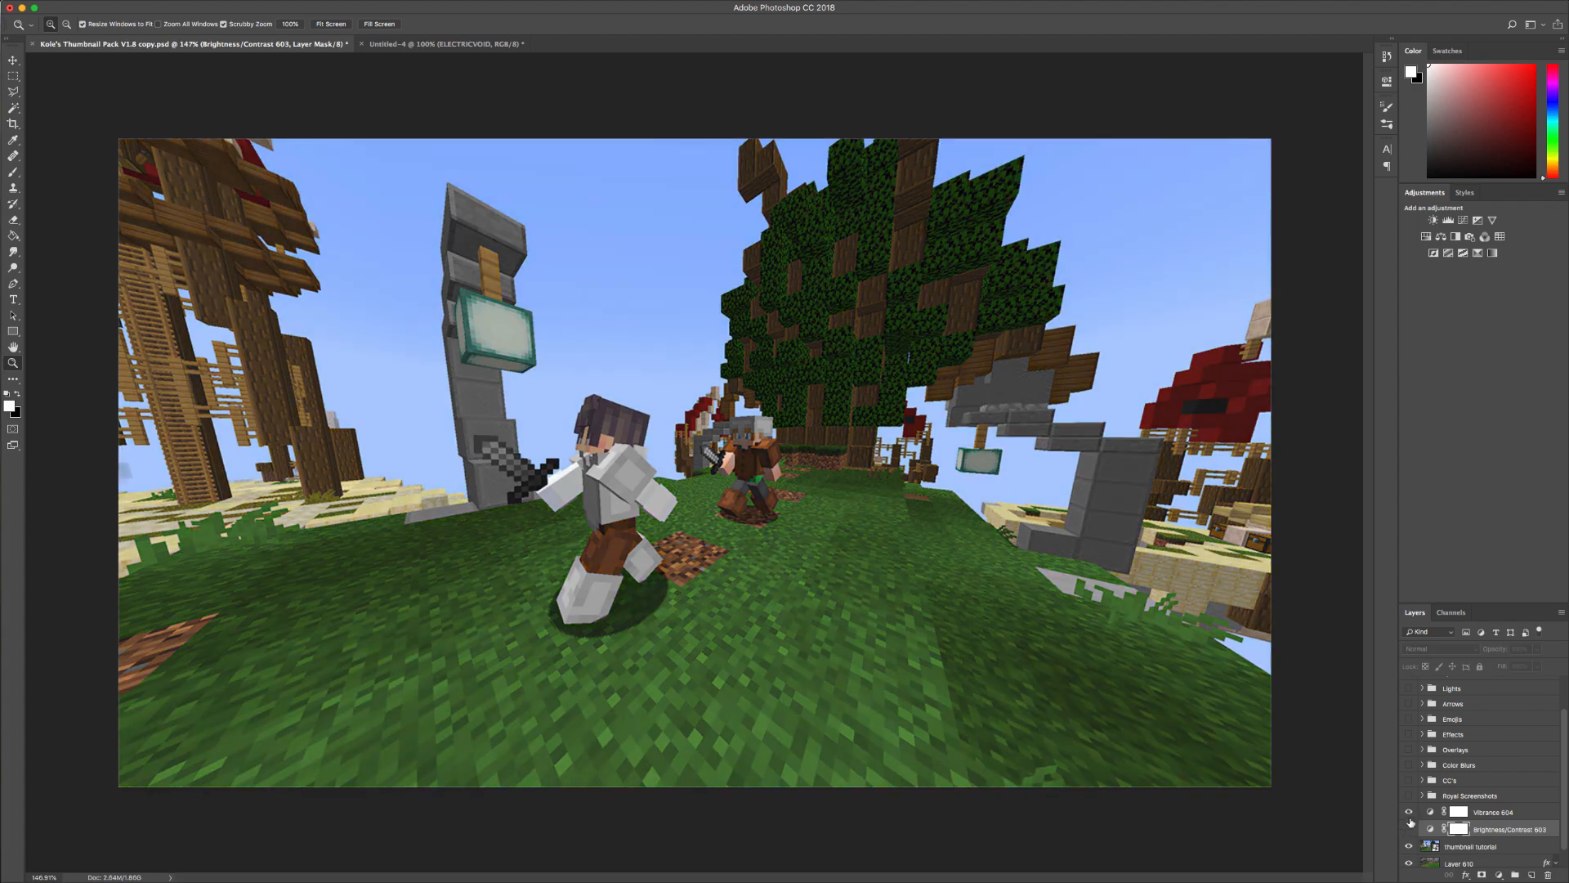
{"action": "left_click", "coordinate": [1408, 828]}
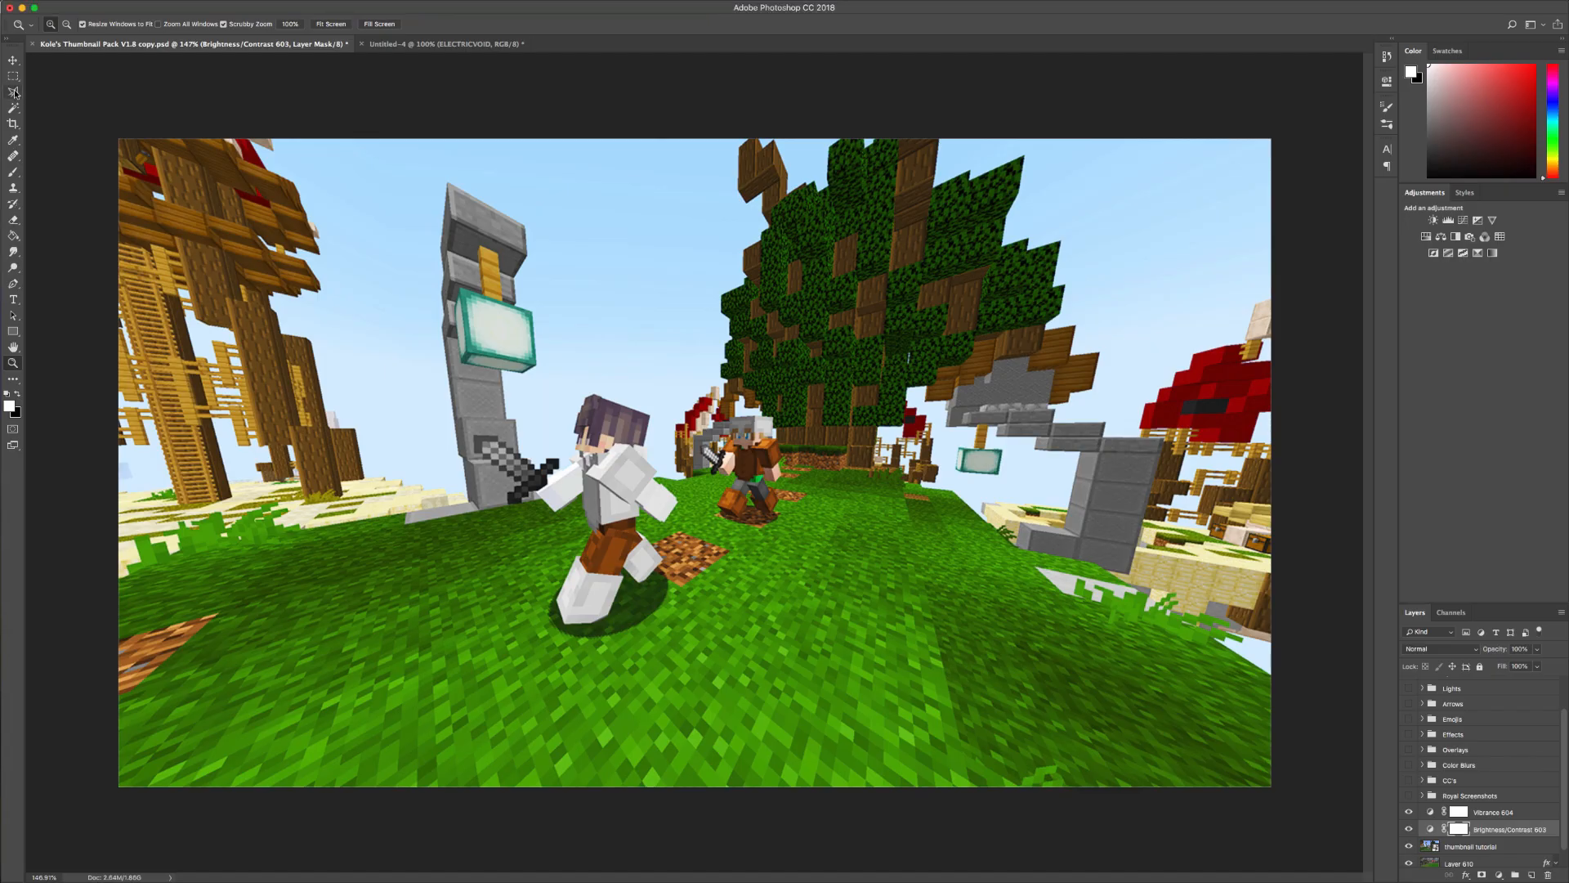
- Switch the active lasso variant to the Polygonal Lasso Tool
{"action": "left_click", "coordinate": [13, 92]}
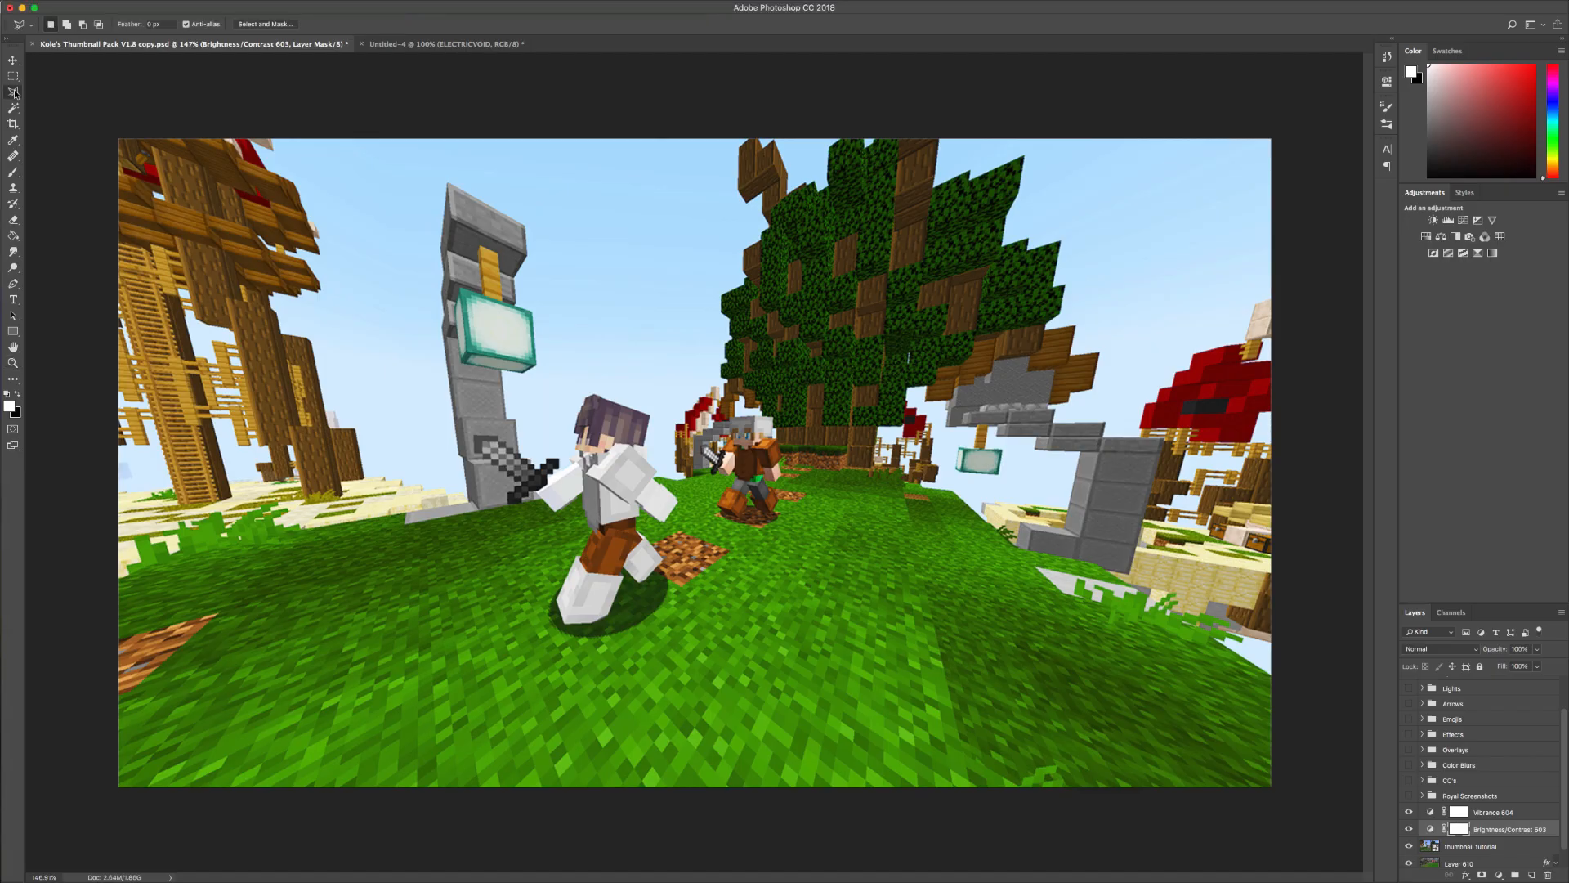
{"action": "left_click_drag", "start_coordinate": [15, 96], "coordinate": [62, 91]}
{"action": "right_click", "coordinate": [8, 92]}
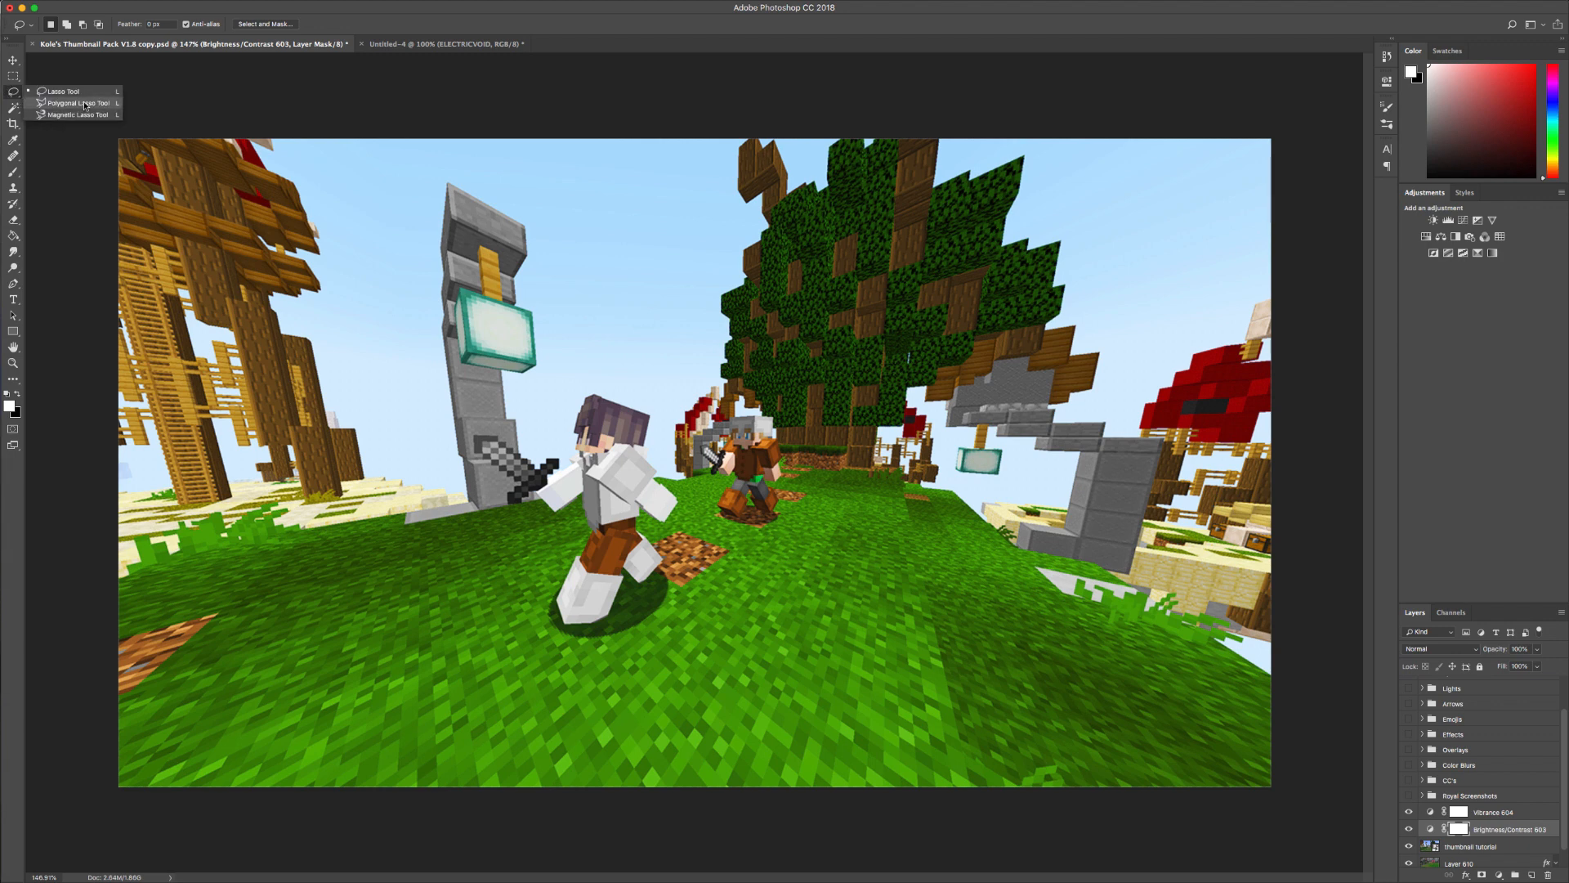
{"action": "left_click", "coordinate": [15, 96]}
{"action": "right_click", "coordinate": [15, 96]}
{"action": "left_click", "coordinate": [74, 104]}
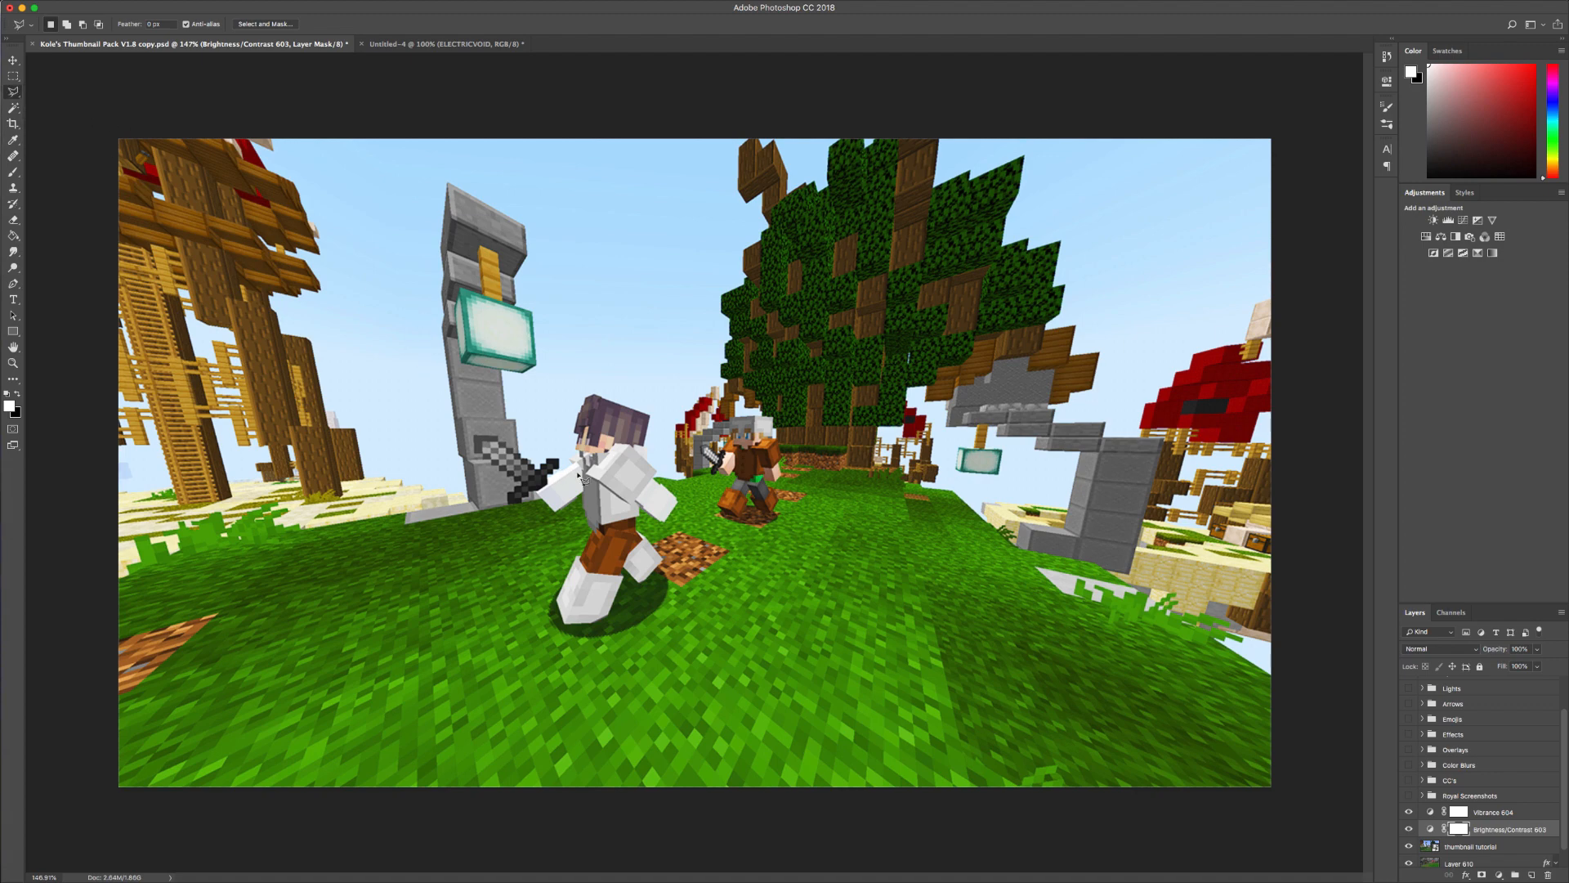
- Select the white-clothed foreground character and its sword by tracing a closed polygonal lasso outline around them
{"action": "key", "text": "z"}
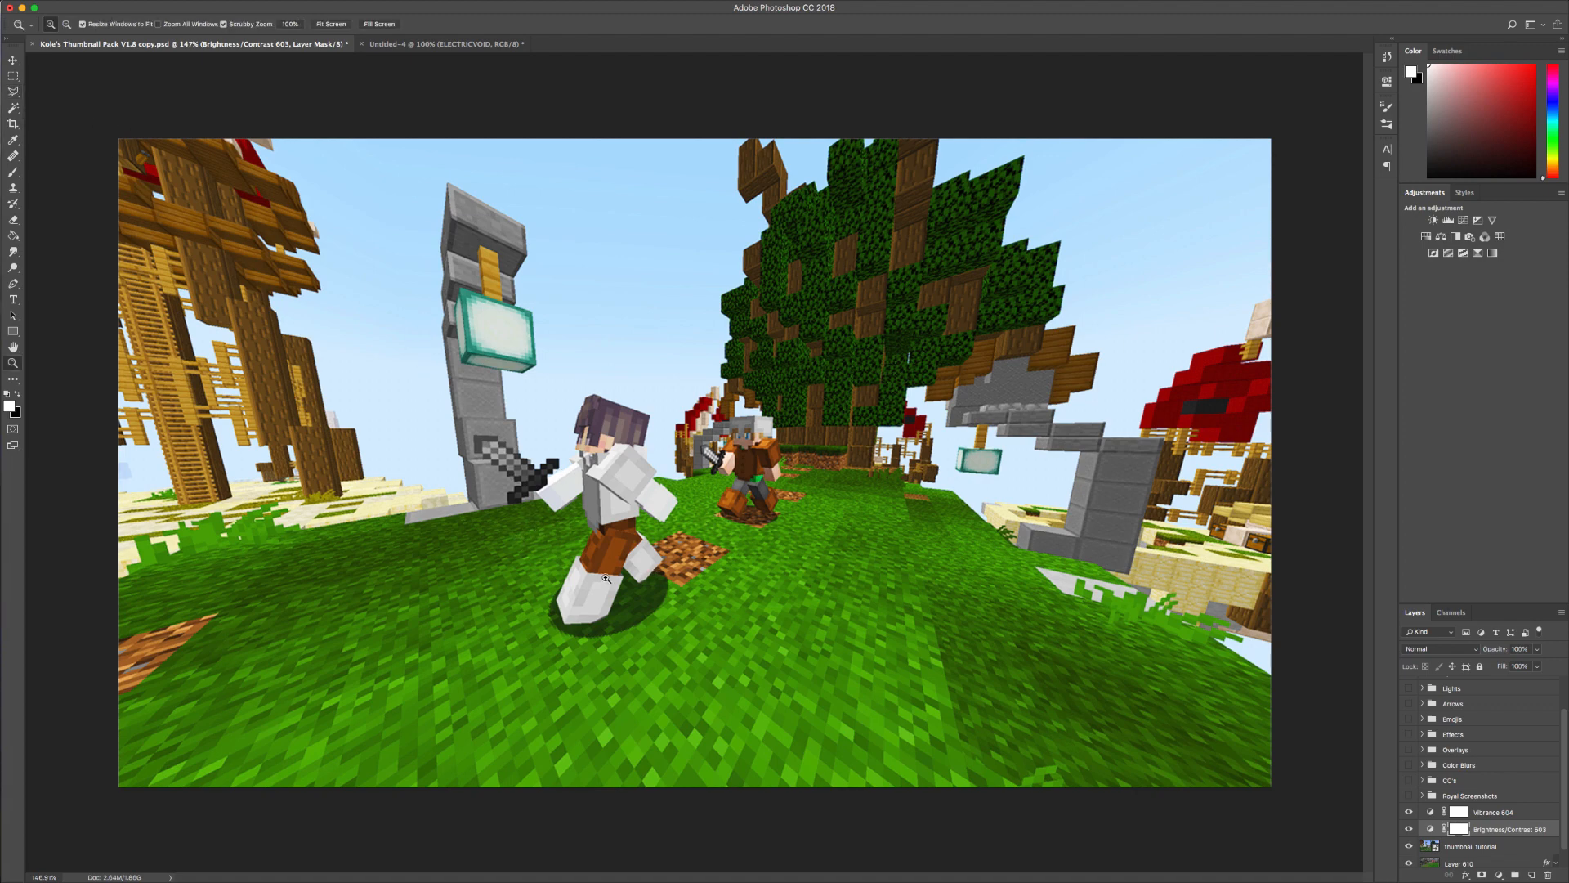
{"action": "left_click_drag", "start_coordinate": [544, 532], "coordinate": [545, 523]}
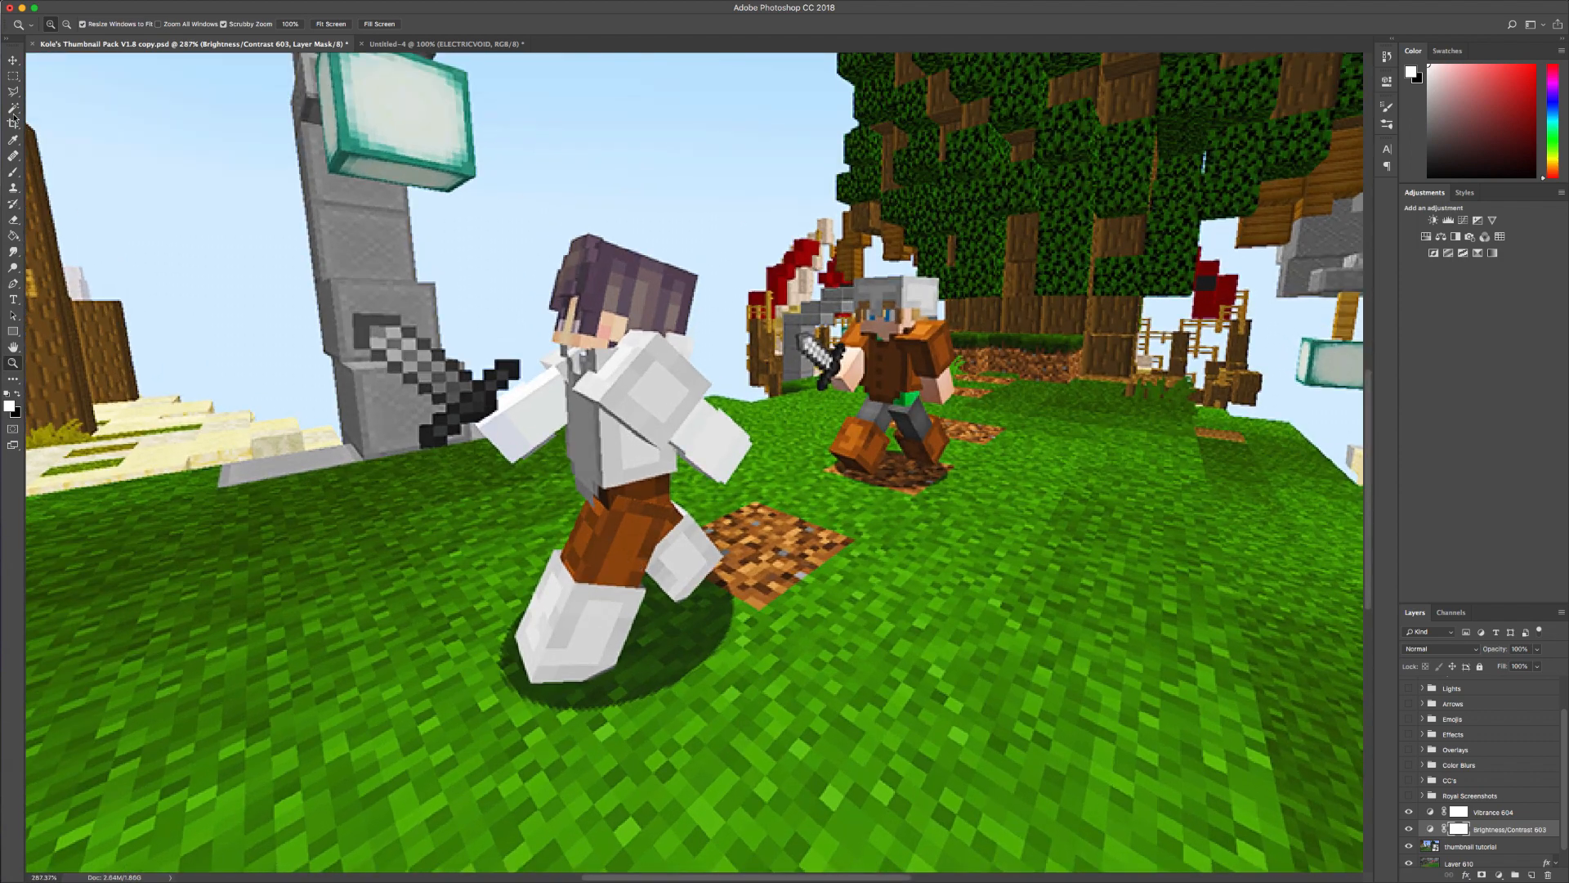
{"action": "key", "text": "l"}
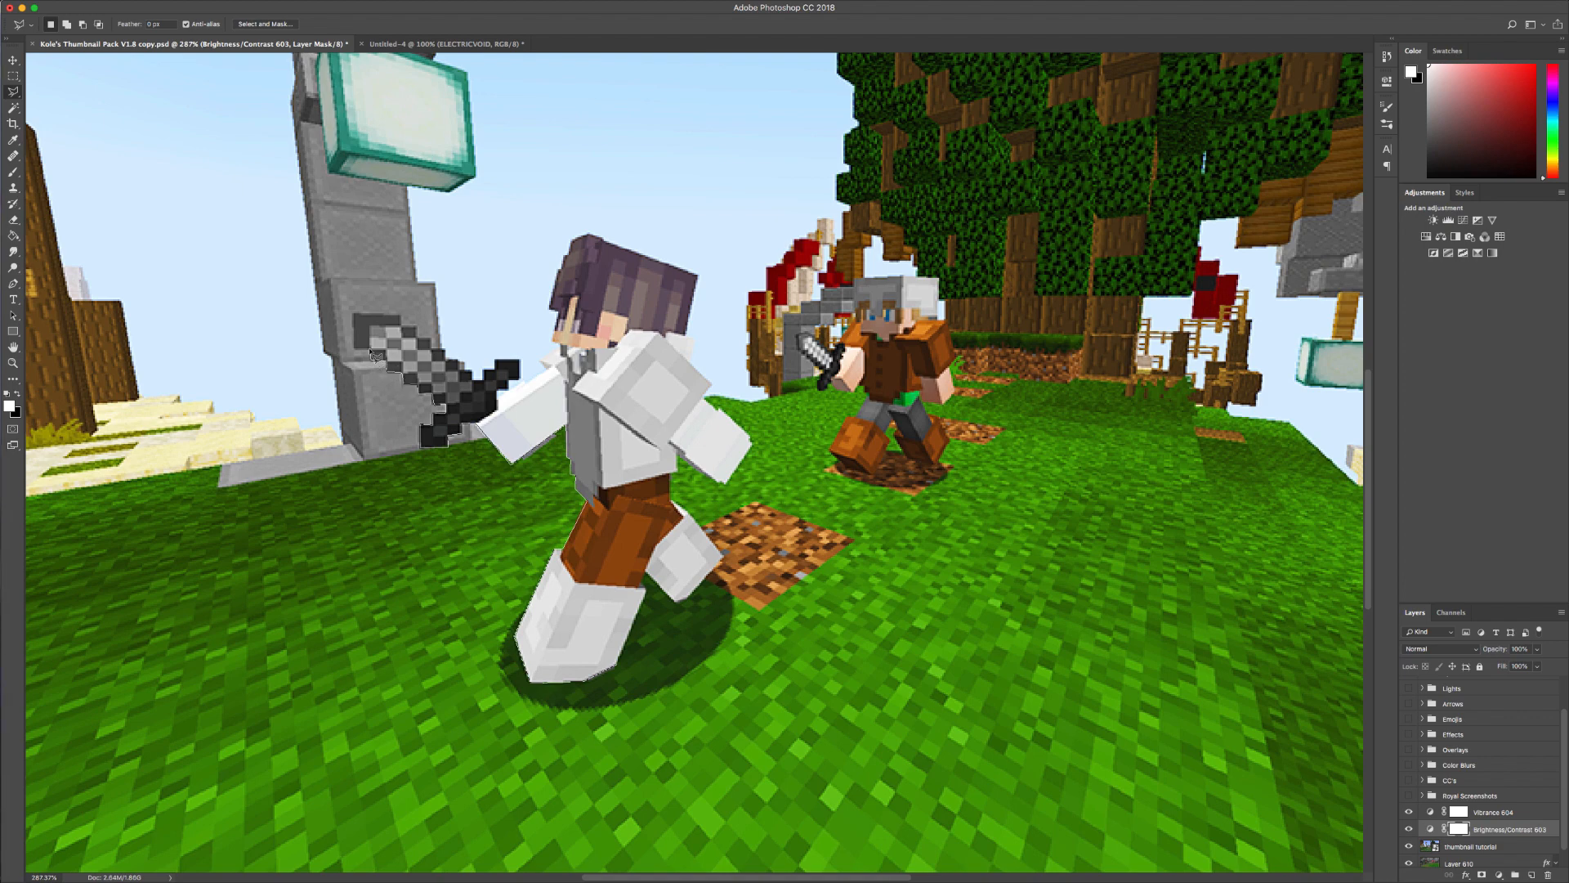
{"action": "left_click", "coordinate": [355, 314]}
{"action": "left_click", "coordinate": [521, 362]}
{"action": "left_click", "coordinate": [498, 409]}
{"action": "left_click", "coordinate": [571, 236]}
{"action": "left_click", "coordinate": [699, 277]}
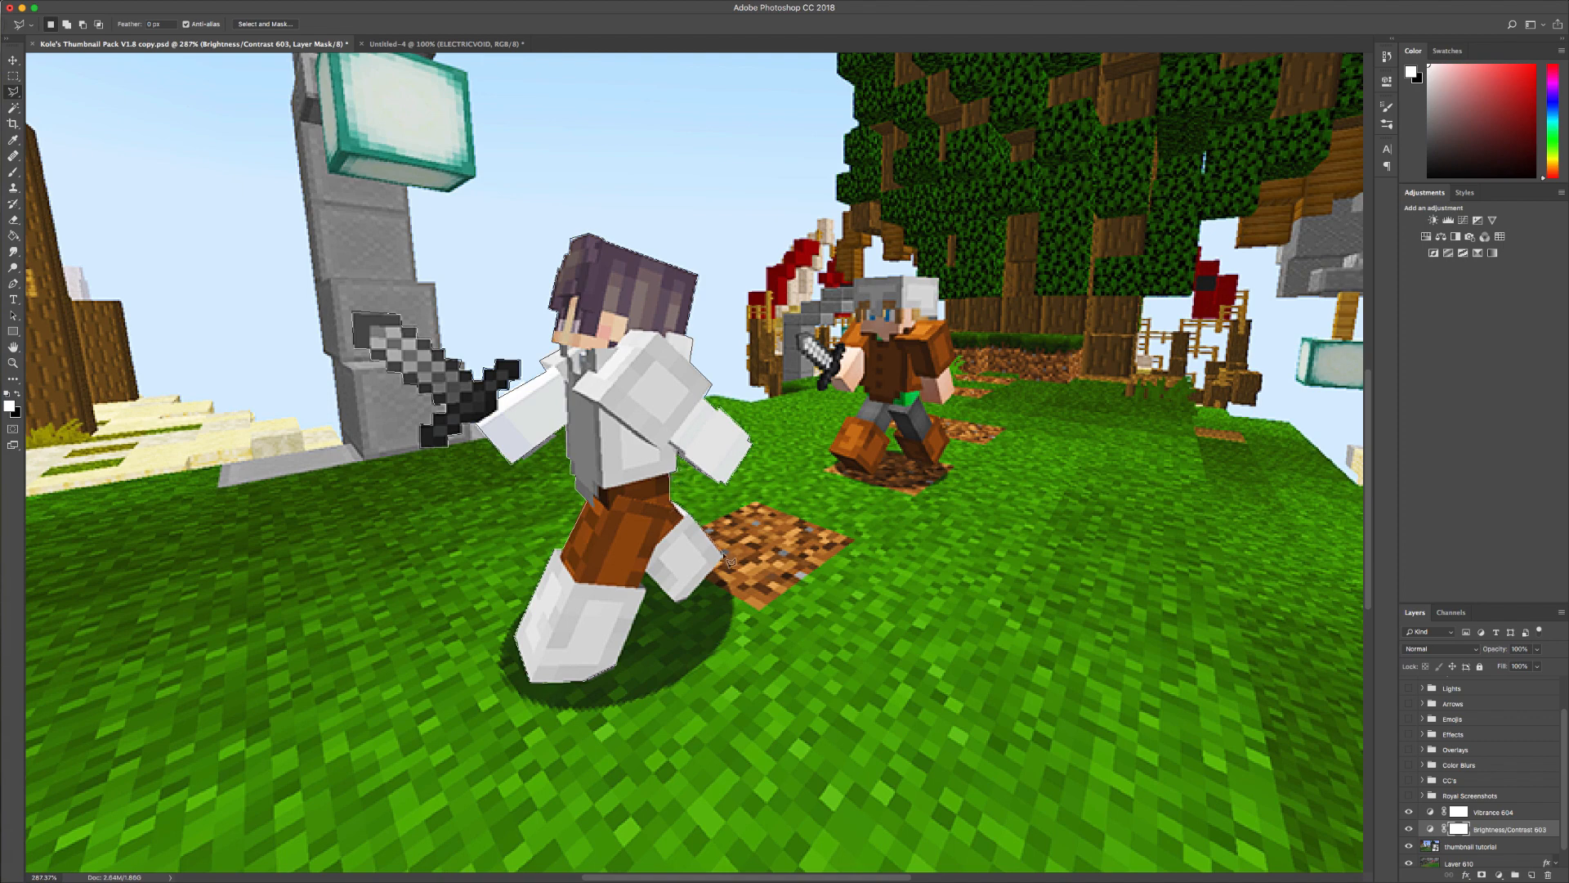
{"action": "double_click", "coordinate": [612, 654]}
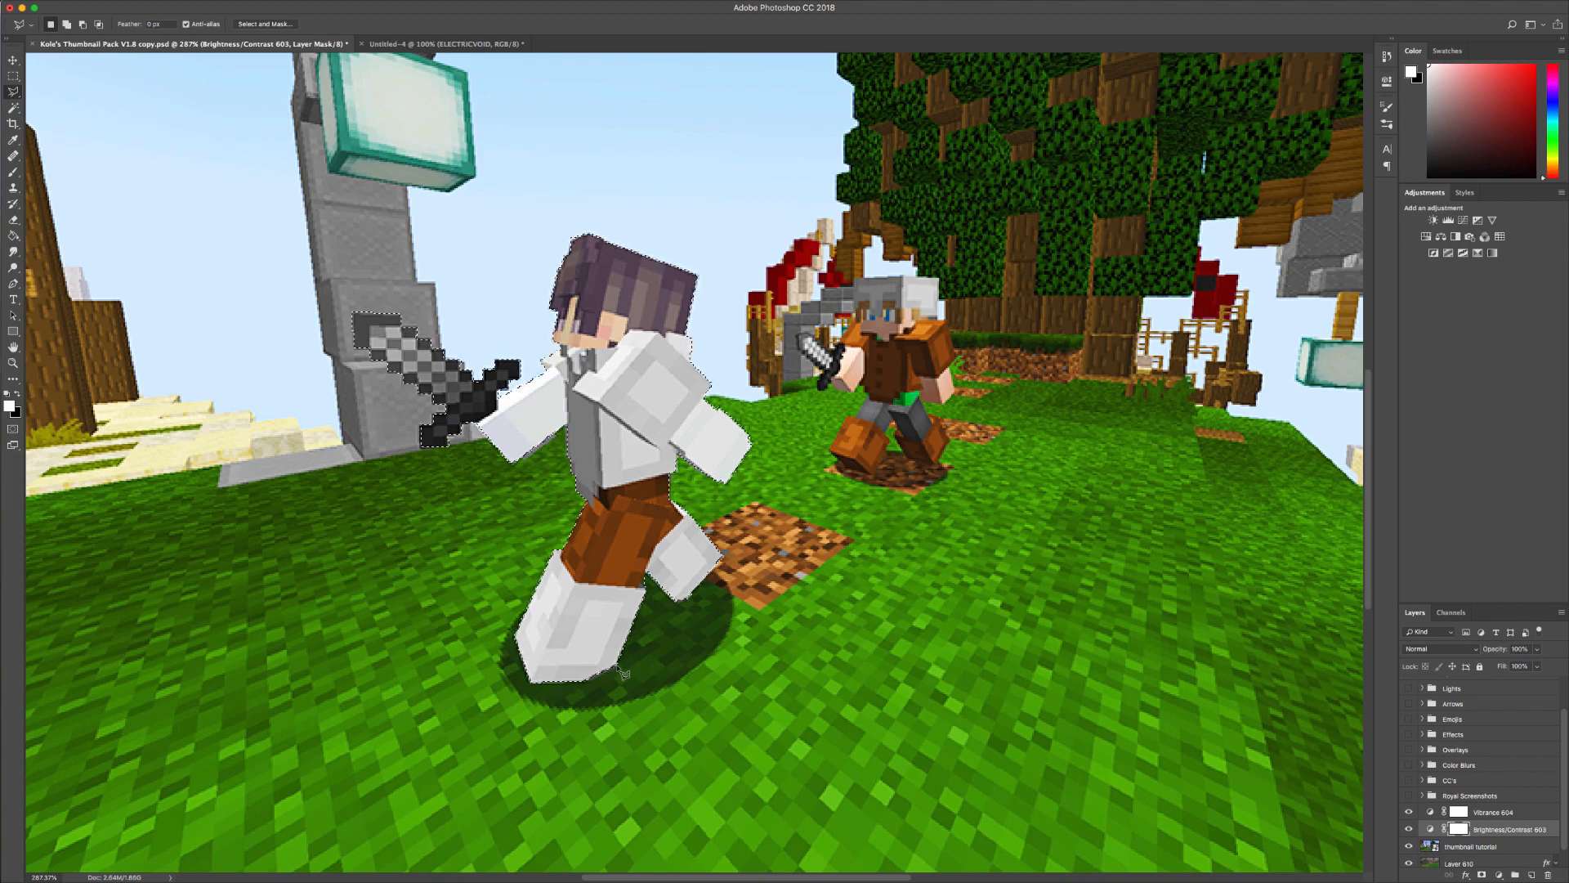
- Copy the selected character from the "thumbnail tutorial" layer and paste it onto a new layer directly above
{"action": "key", "text": "super+c"}
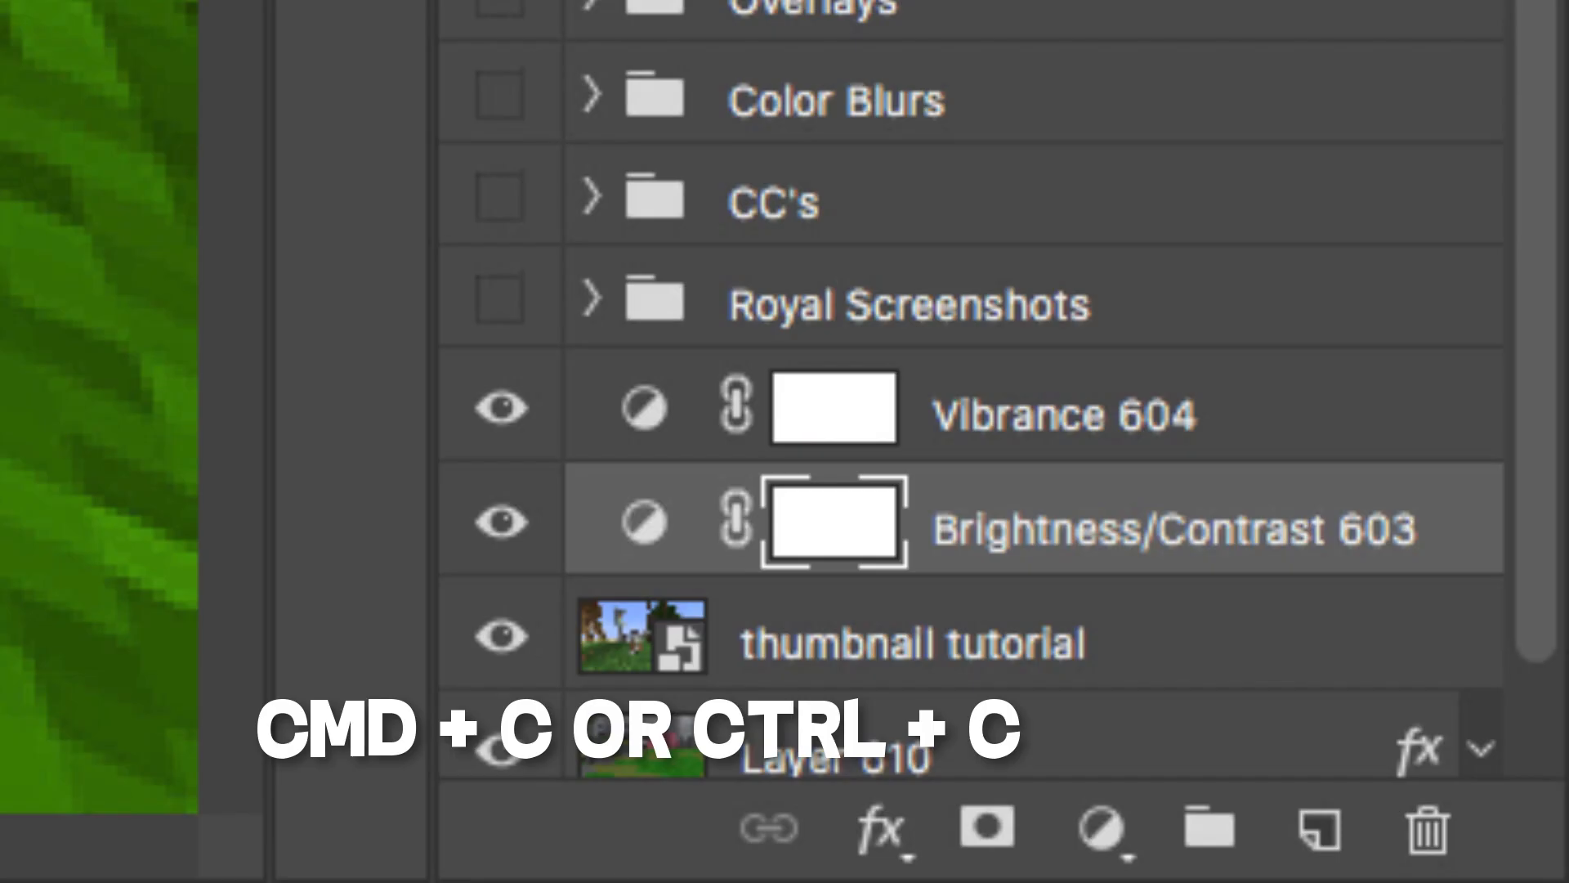
{"action": "left_click", "coordinate": [1034, 646]}
{"action": "left_click", "coordinate": [1319, 826]}
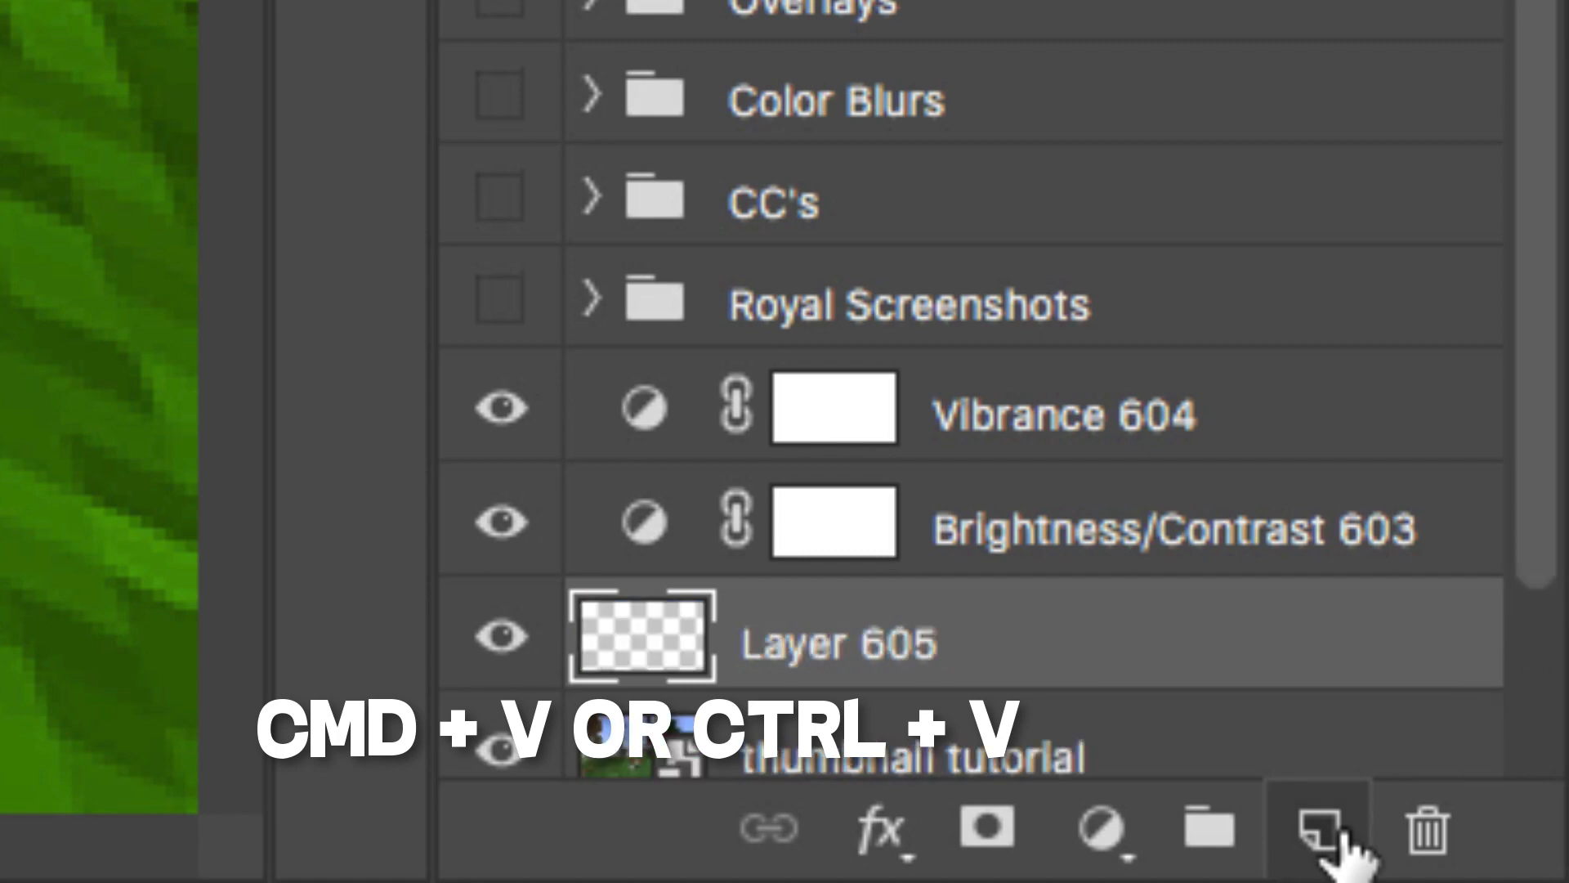
{"action": "key", "text": "super+v"}
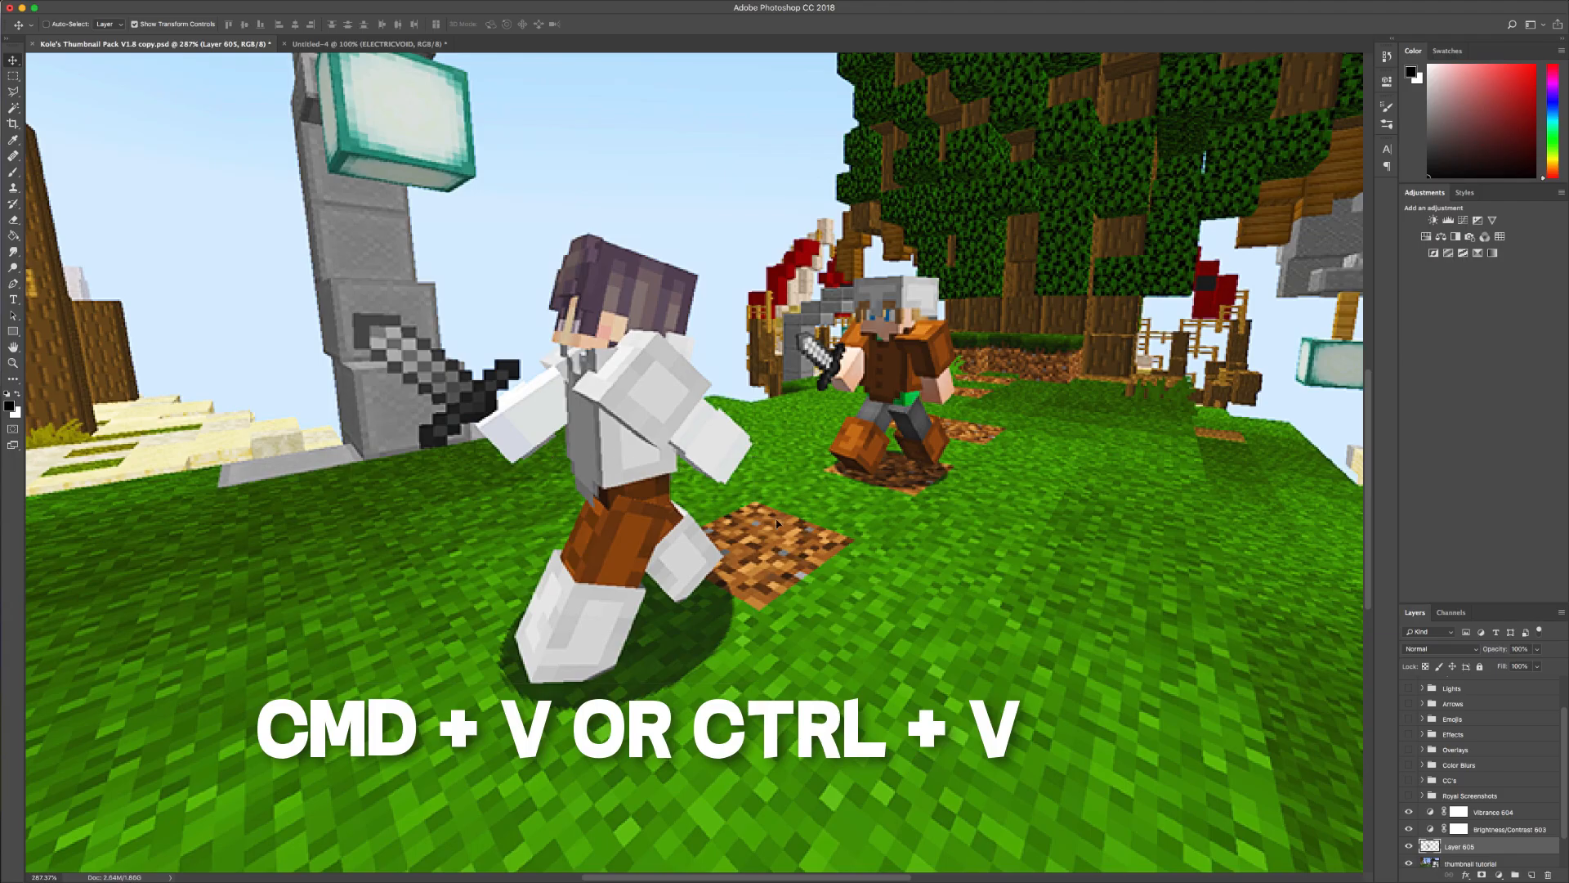
{"action": "key", "text": "super+v"}
{"action": "left_click_drag", "start_coordinate": [776, 522], "coordinate": [664, 490]}
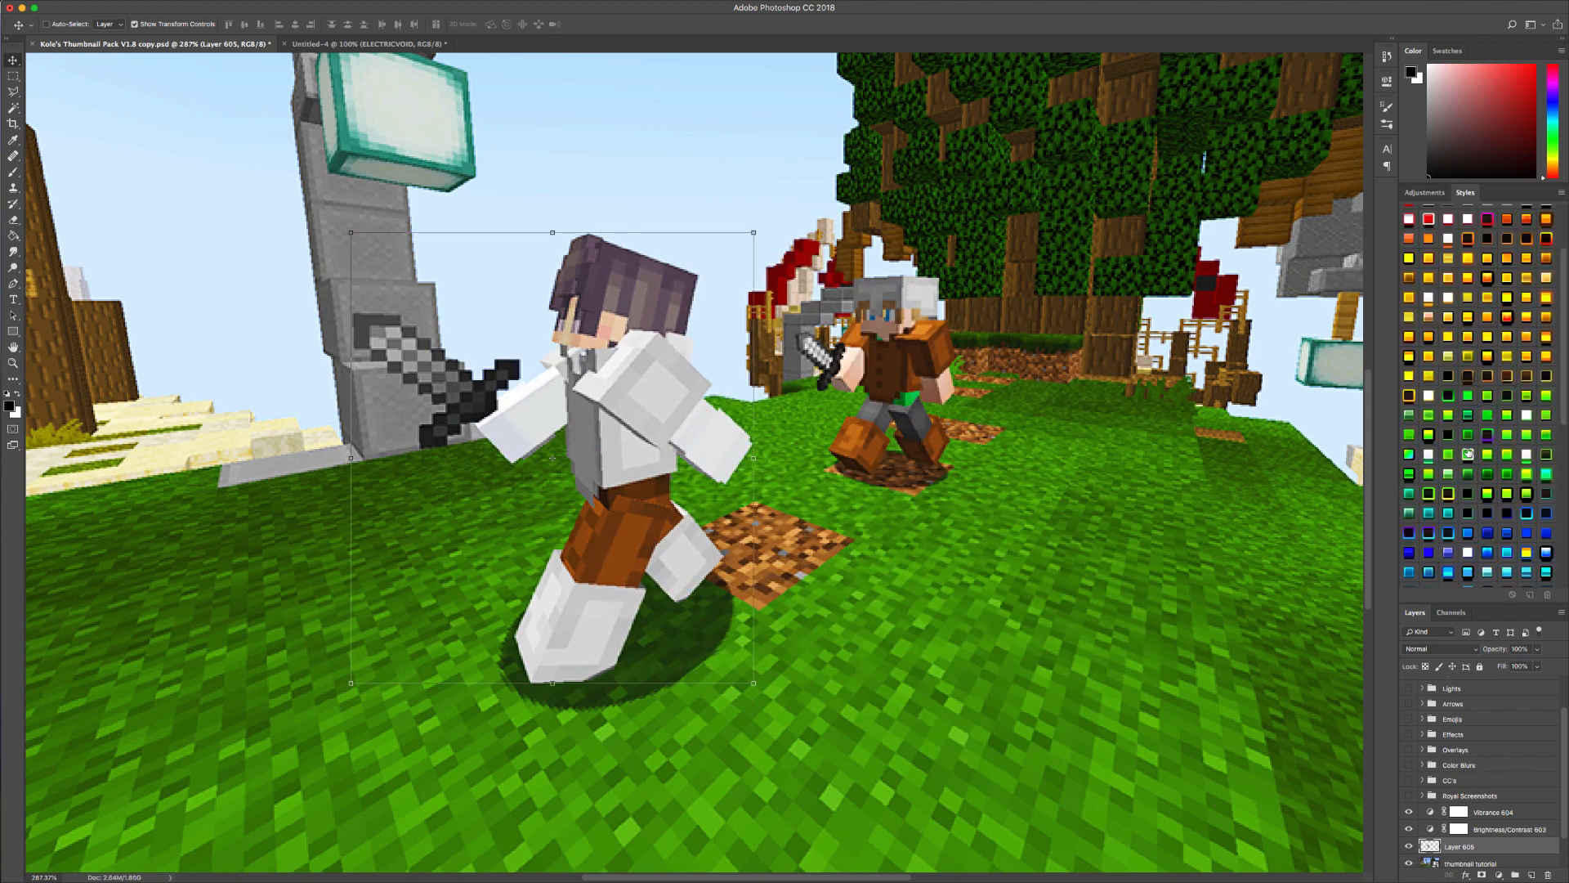
- Try a preset style with a thick white outline on the cut-out character layer and undo it
{"action": "scroll", "coordinate": [1473, 452], "scroll_direction": "down", "scroll_amount": 5}
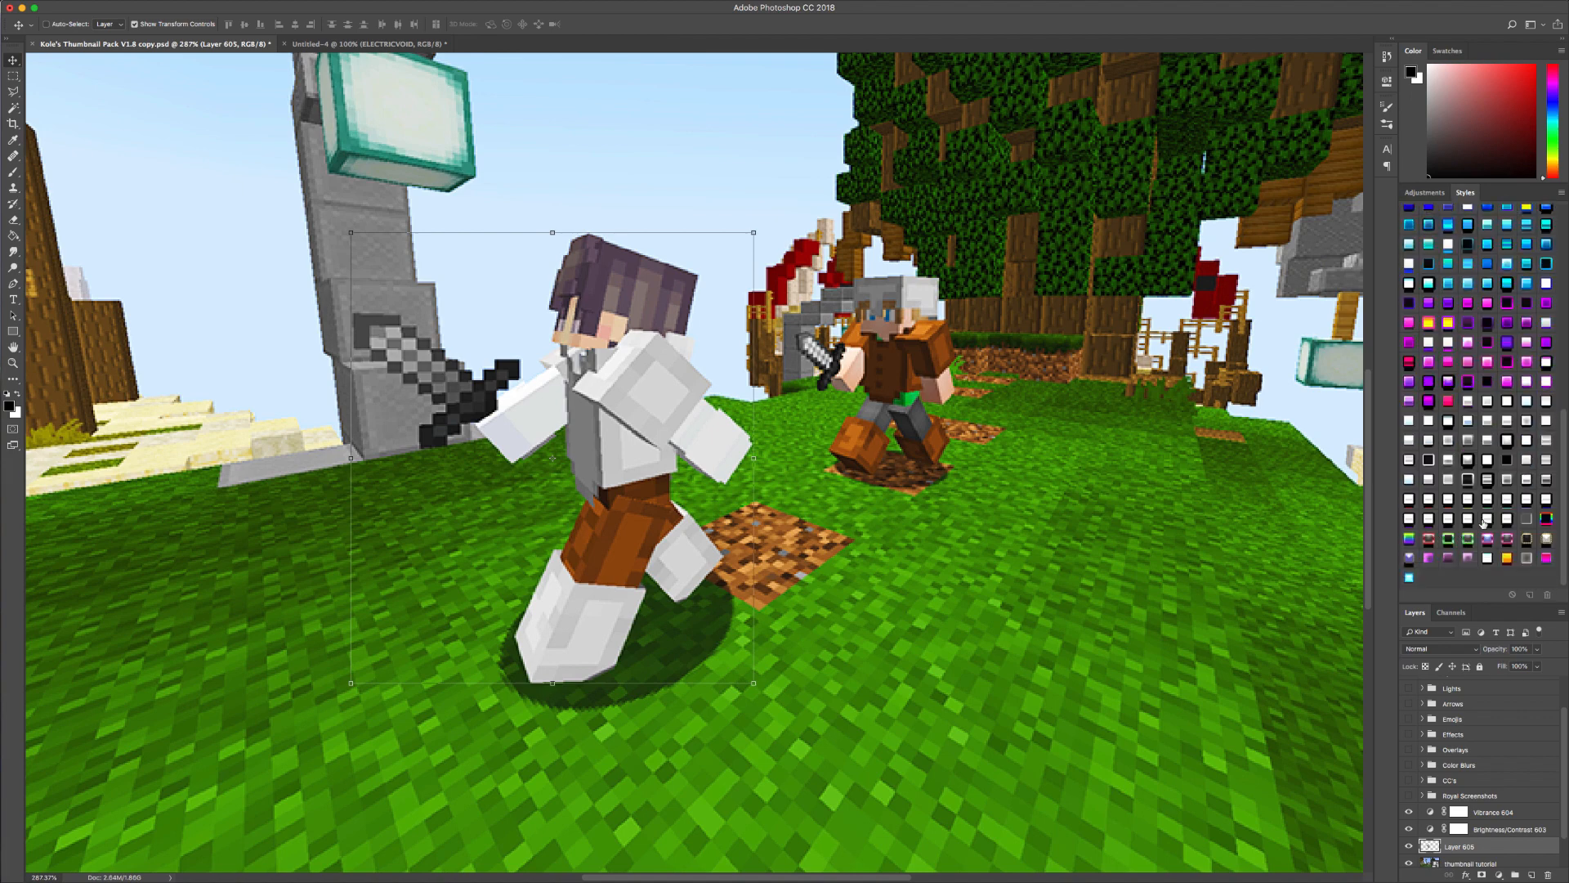
{"action": "left_click", "coordinate": [1526, 515]}
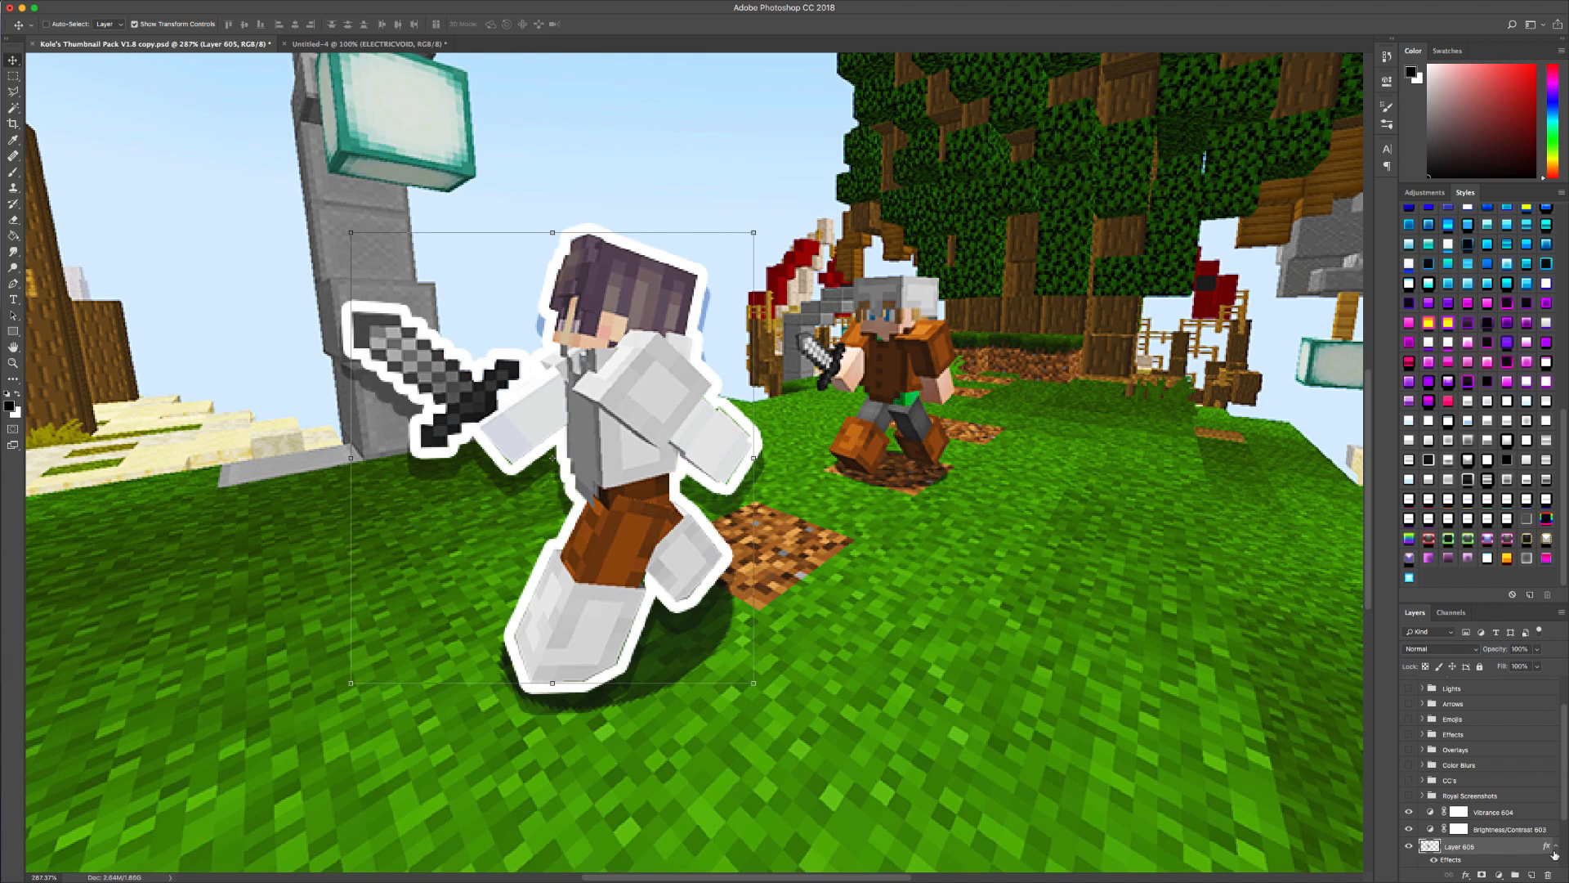
{"action": "left_click", "coordinate": [1555, 847]}
{"action": "key", "text": "super+z"}
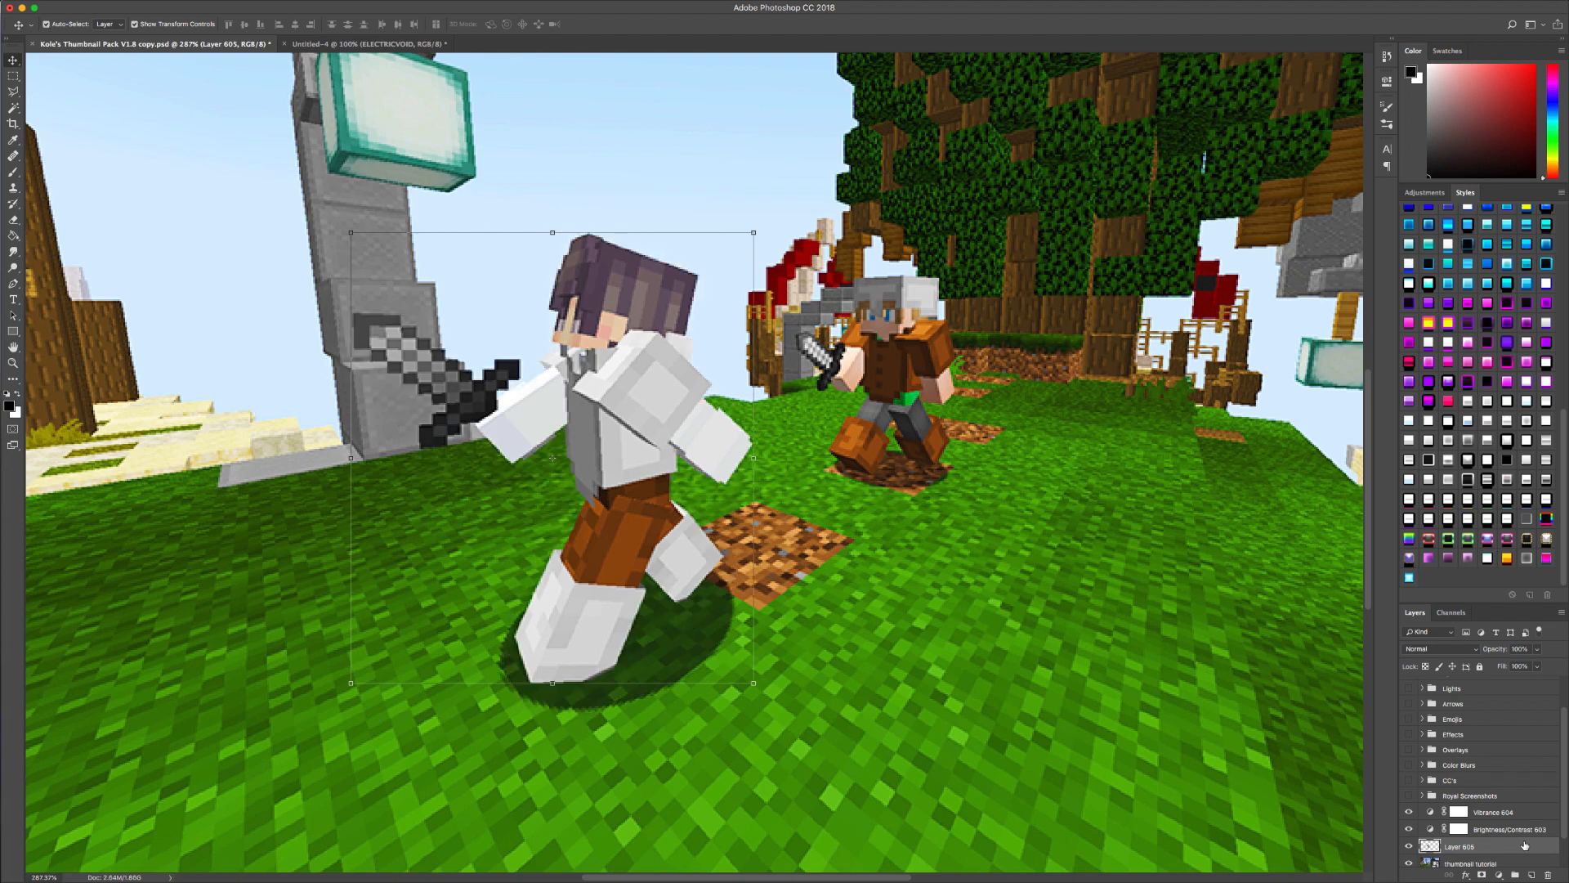
- Add a white outside Stroke of 3 px to the cut-out character layer in its layer style settings
{"action": "double_click", "coordinate": [1524, 845]}
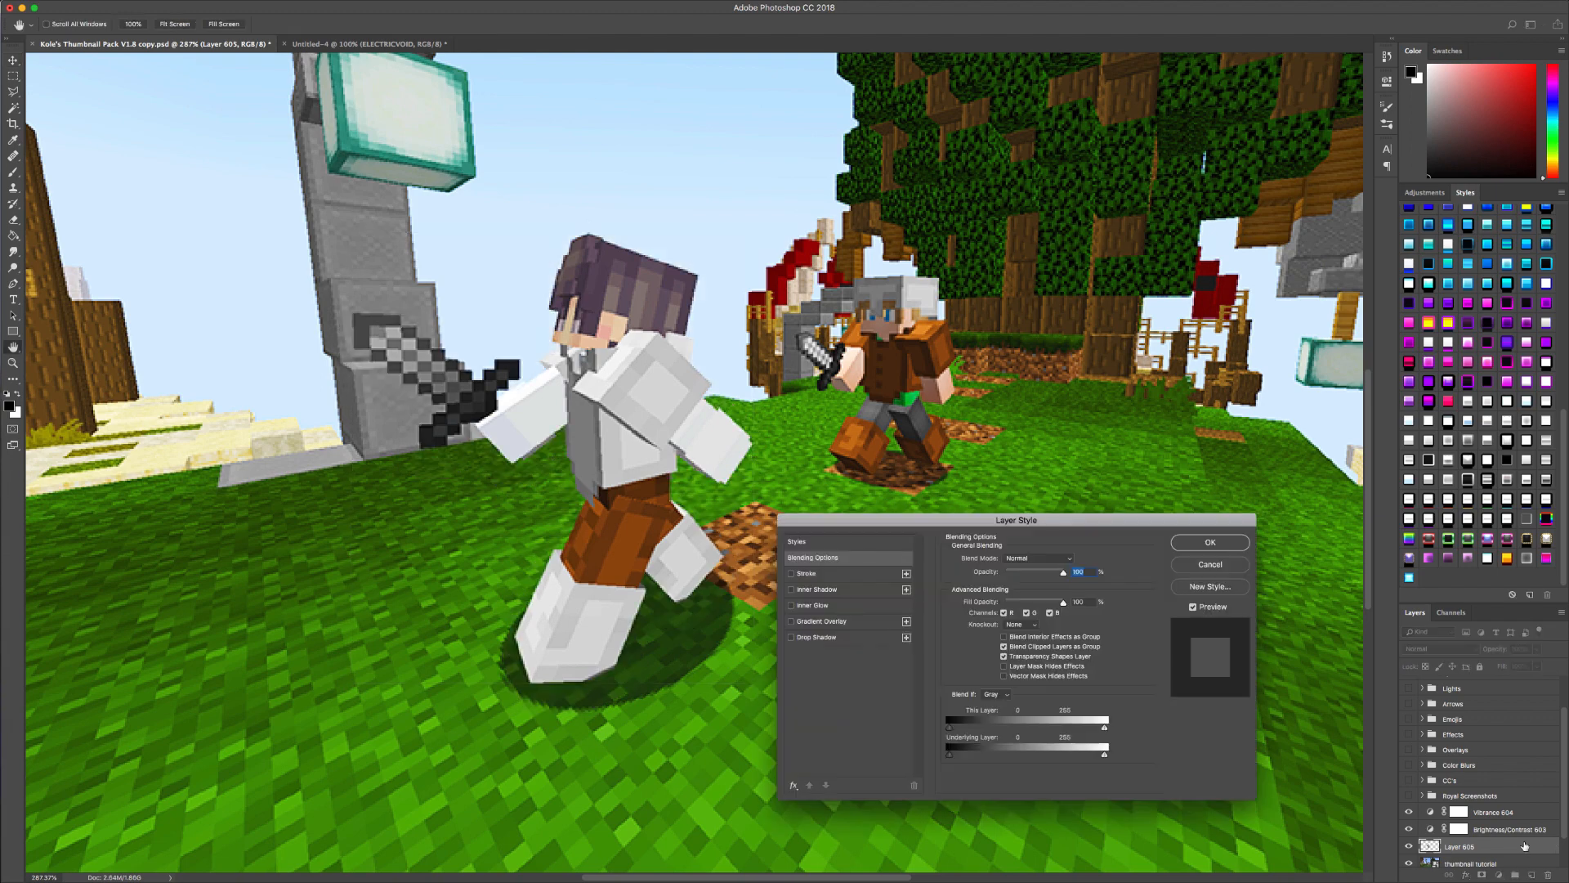
{"action": "left_click_drag", "start_coordinate": [1097, 523], "coordinate": [1067, 450]}
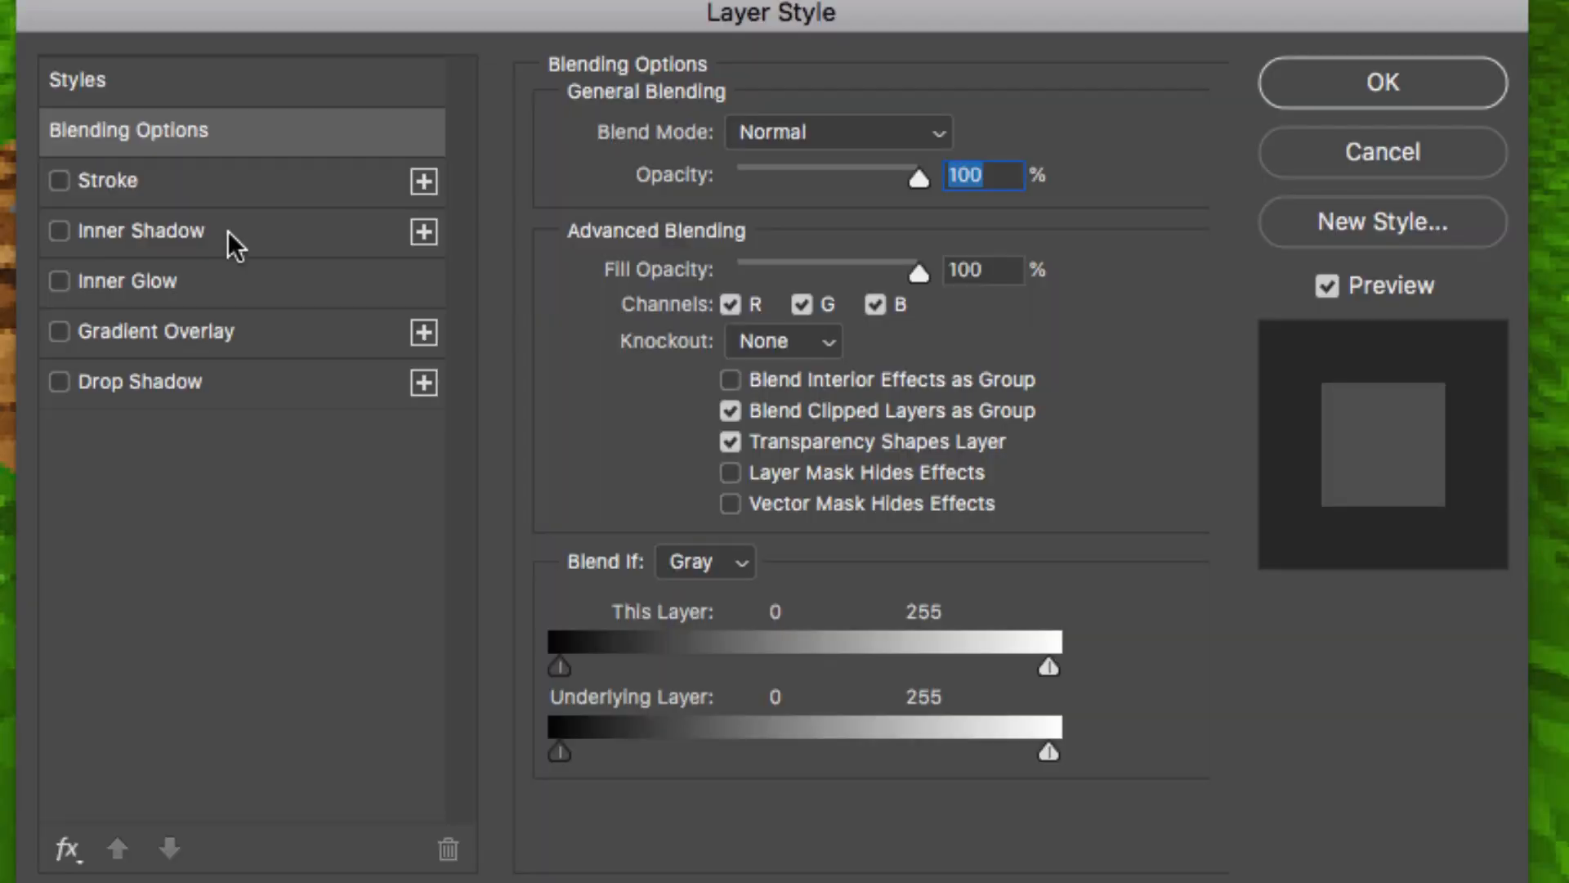
{"action": "left_click", "coordinate": [58, 178]}
{"action": "left_click", "coordinate": [107, 186]}
{"action": "left_click", "coordinate": [677, 431]}
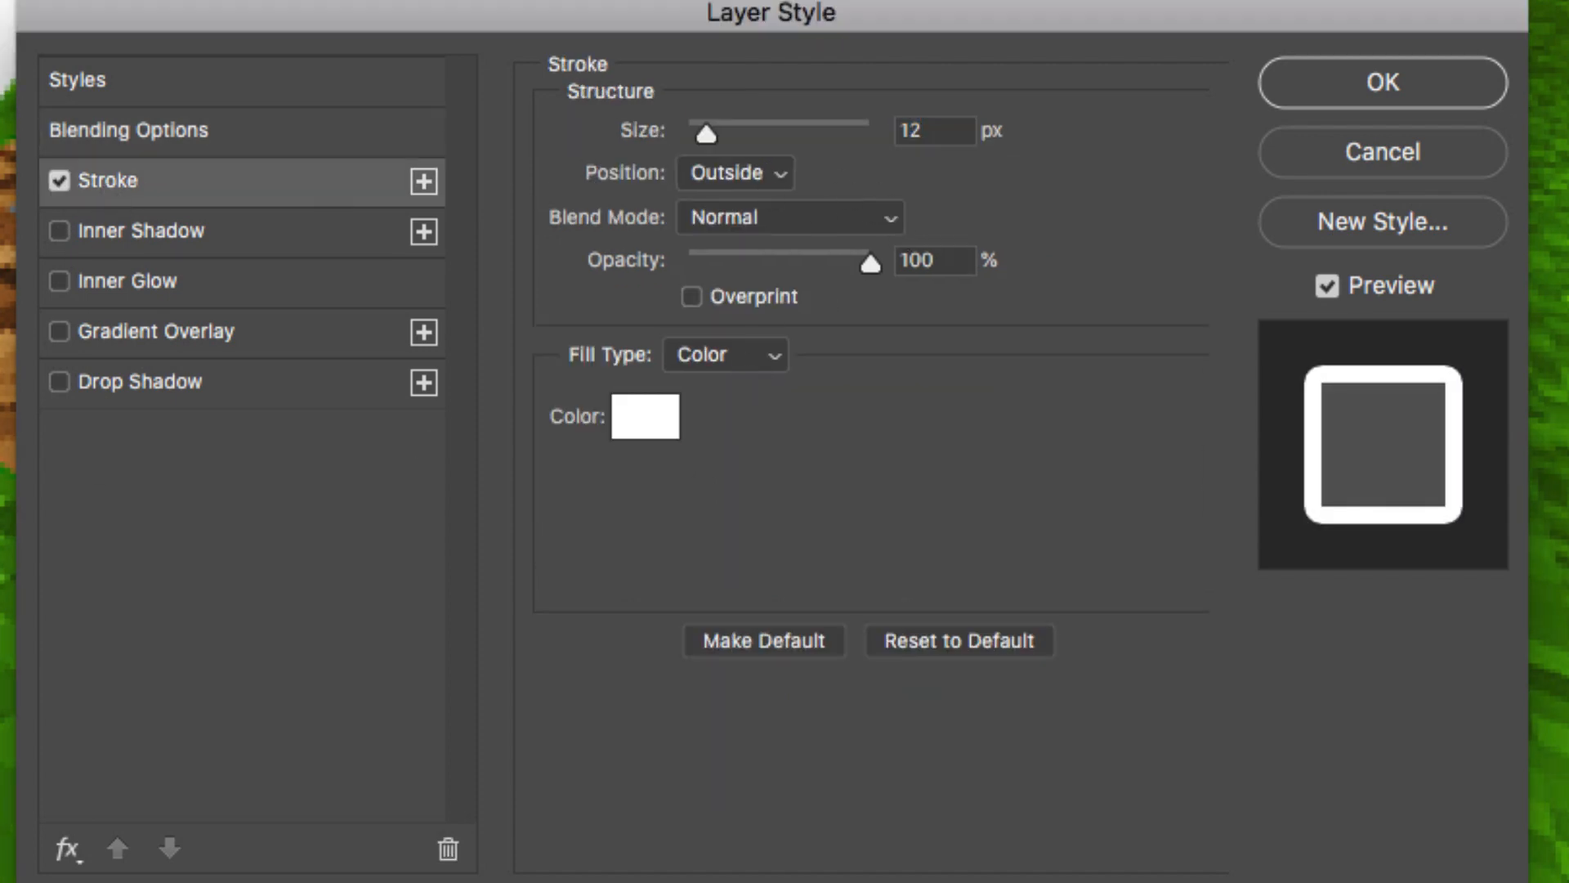
{"action": "left_click_drag", "start_coordinate": [708, 134], "coordinate": [688, 134]}
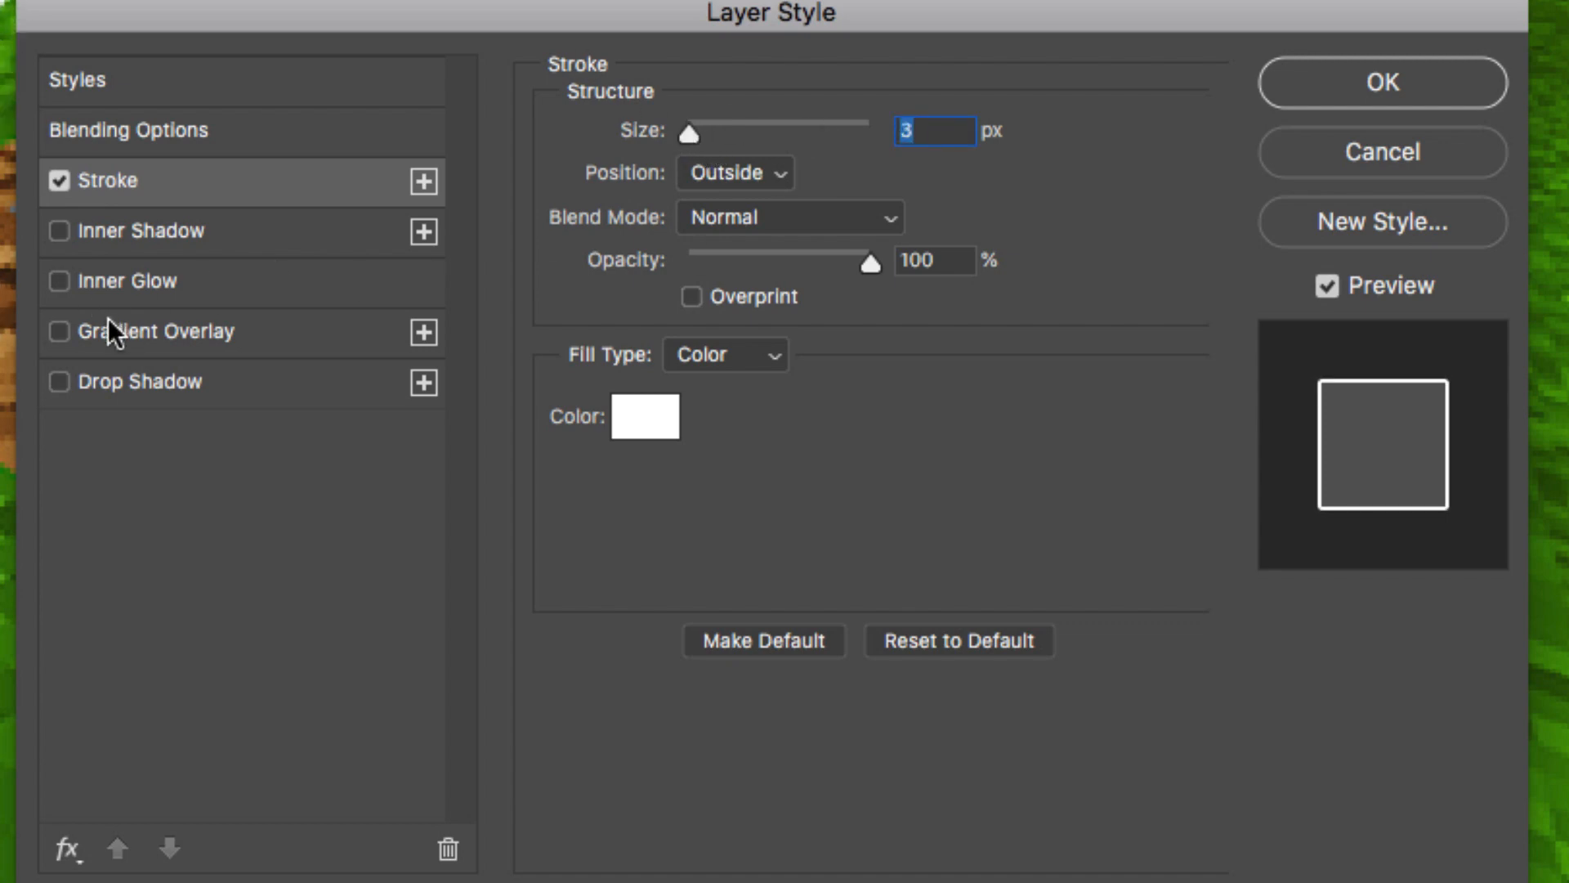
- Add a black Drop Shadow at 35% opacity to the character layer, reduce its size and distance, and apply the layer style
{"action": "left_click", "coordinate": [58, 381]}
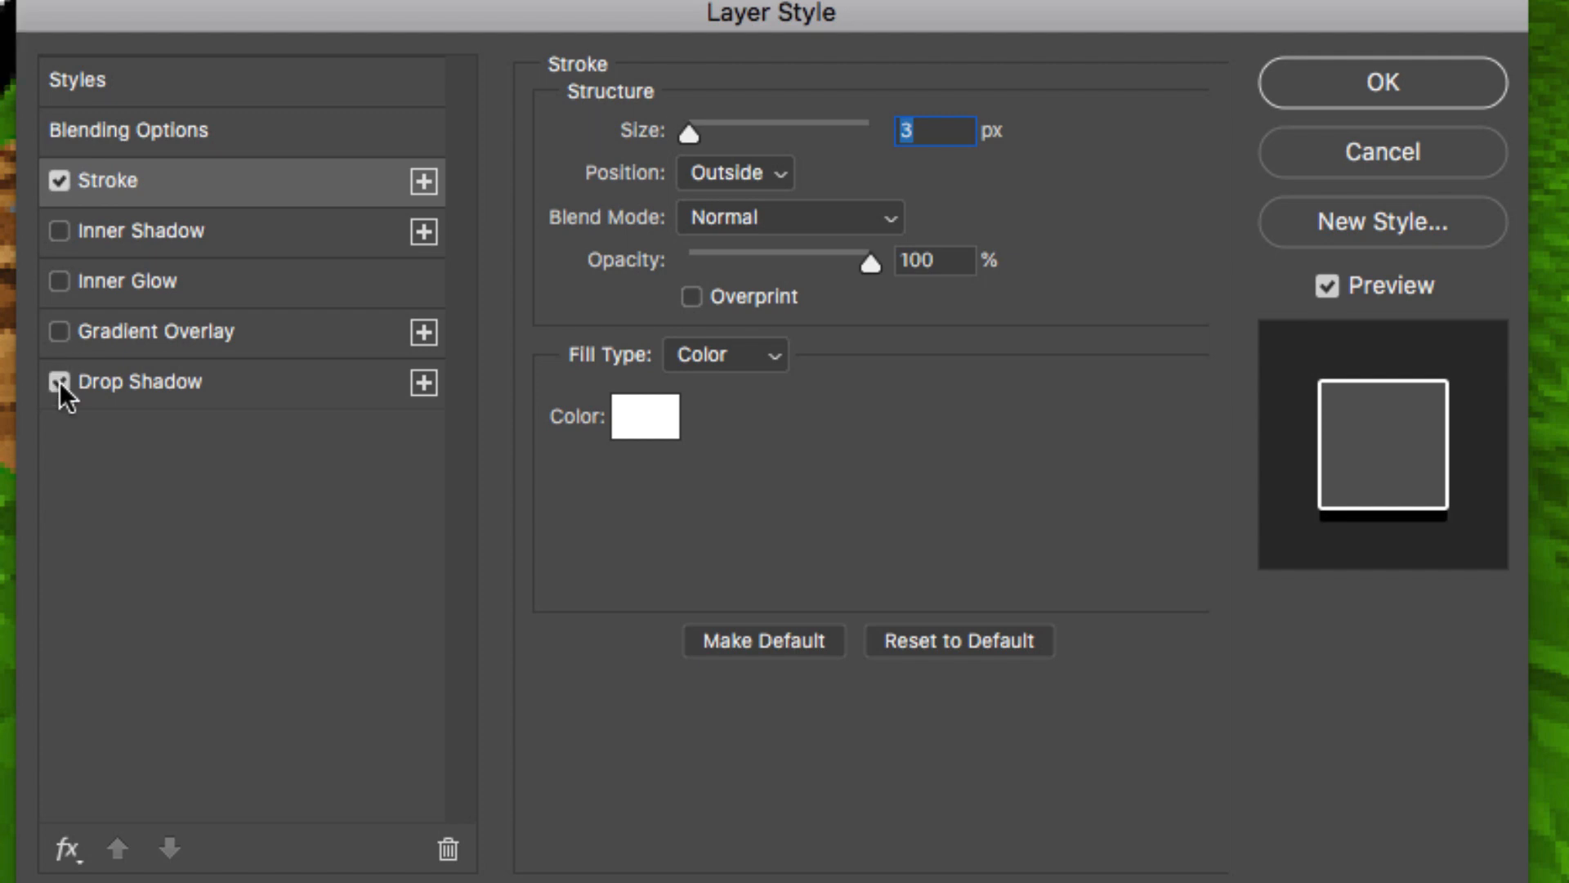
{"action": "left_click", "coordinate": [92, 381]}
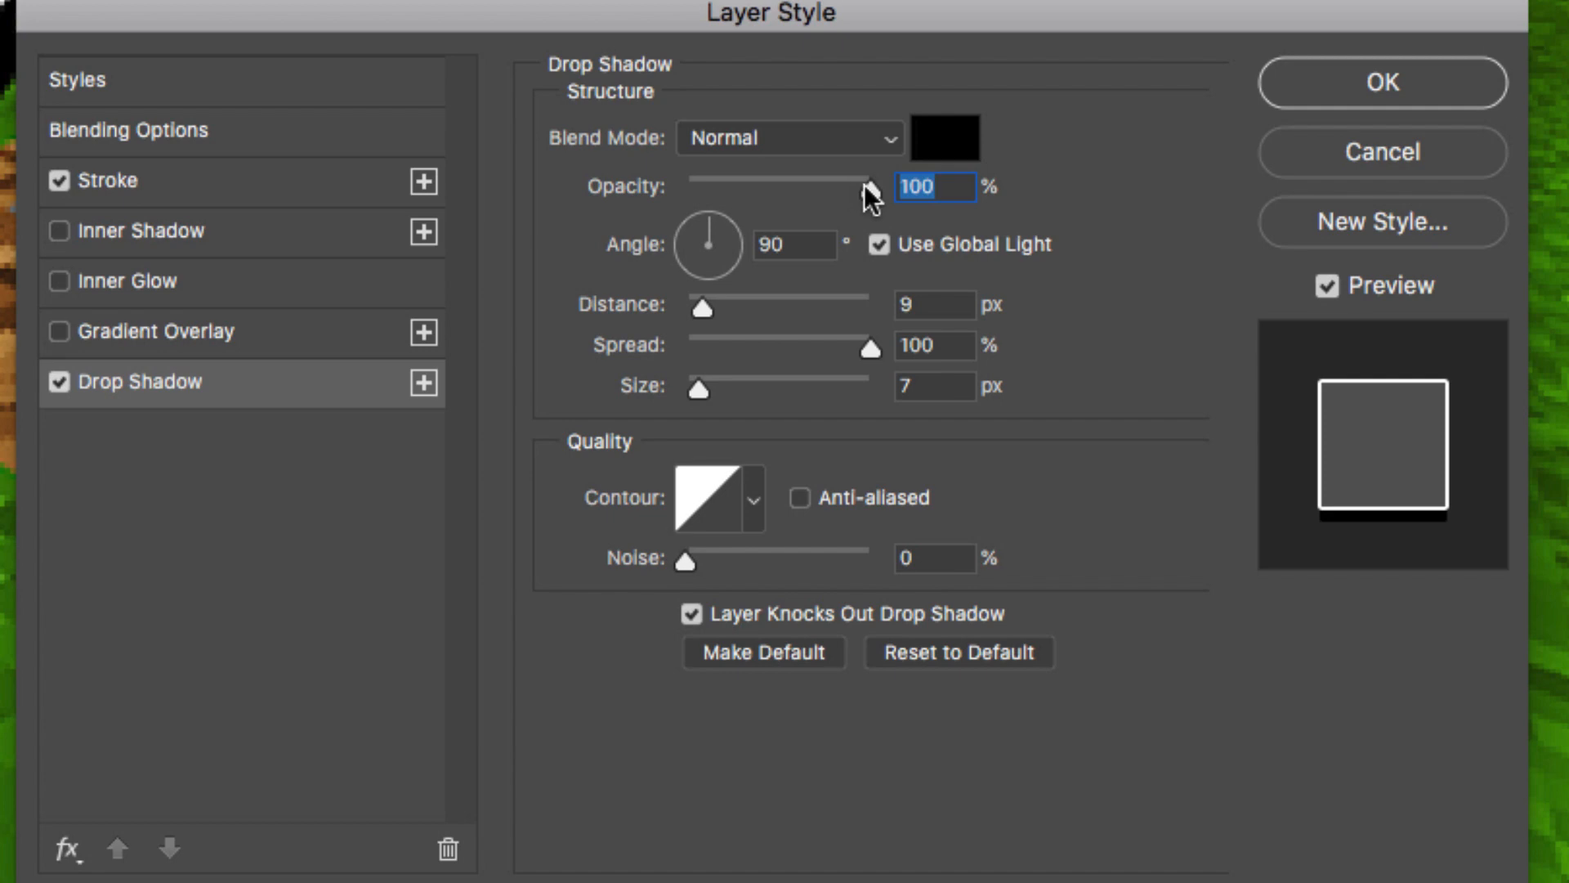
{"action": "type", "text": "3"}
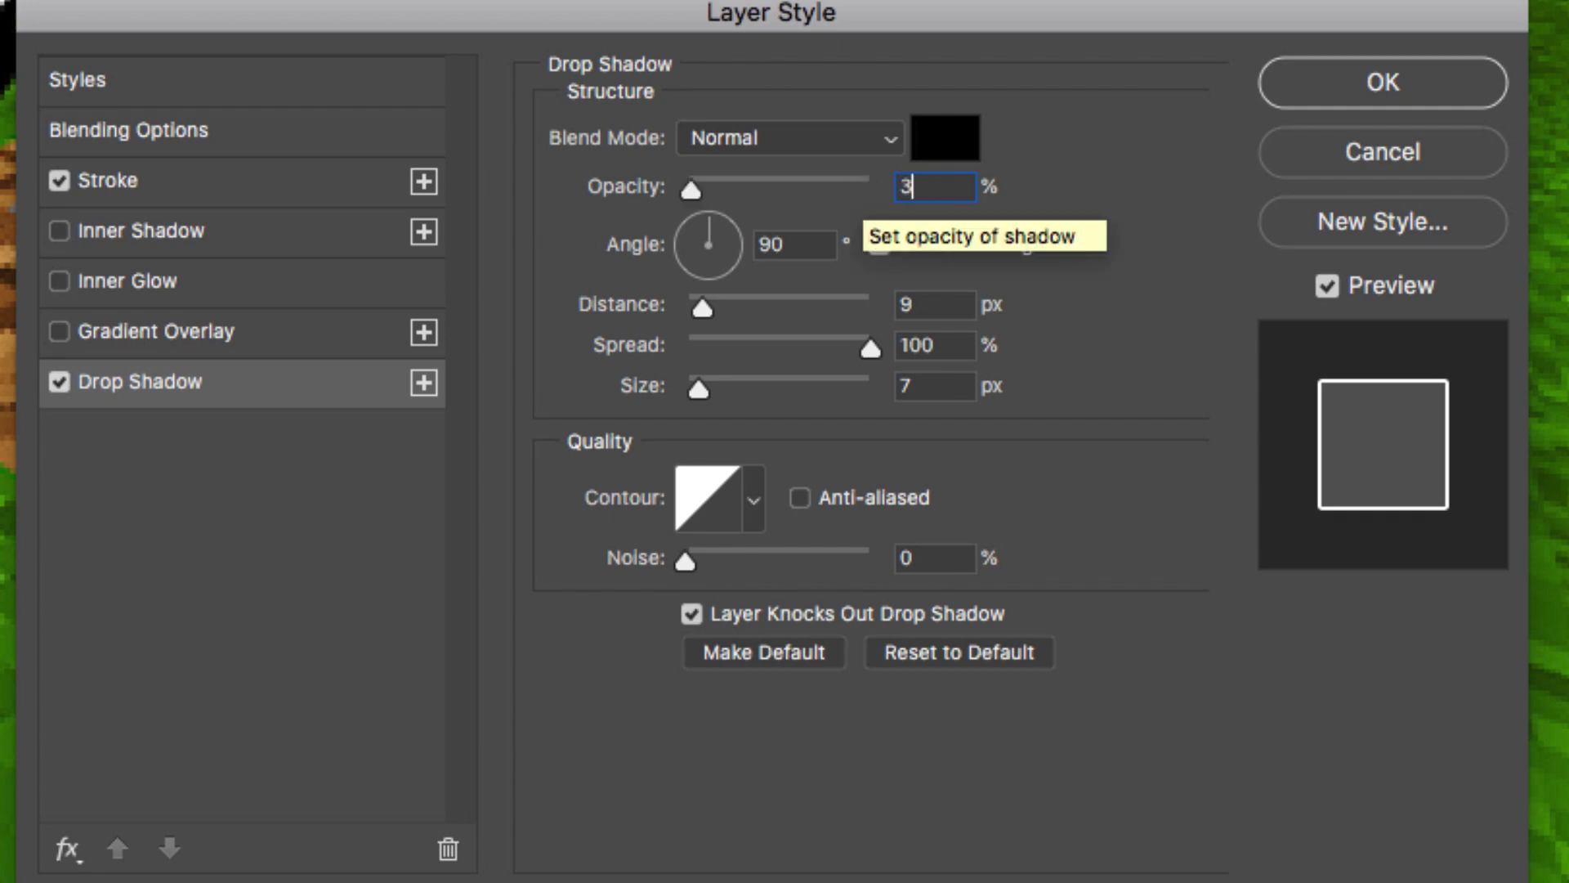
{"action": "type", "text": "5"}
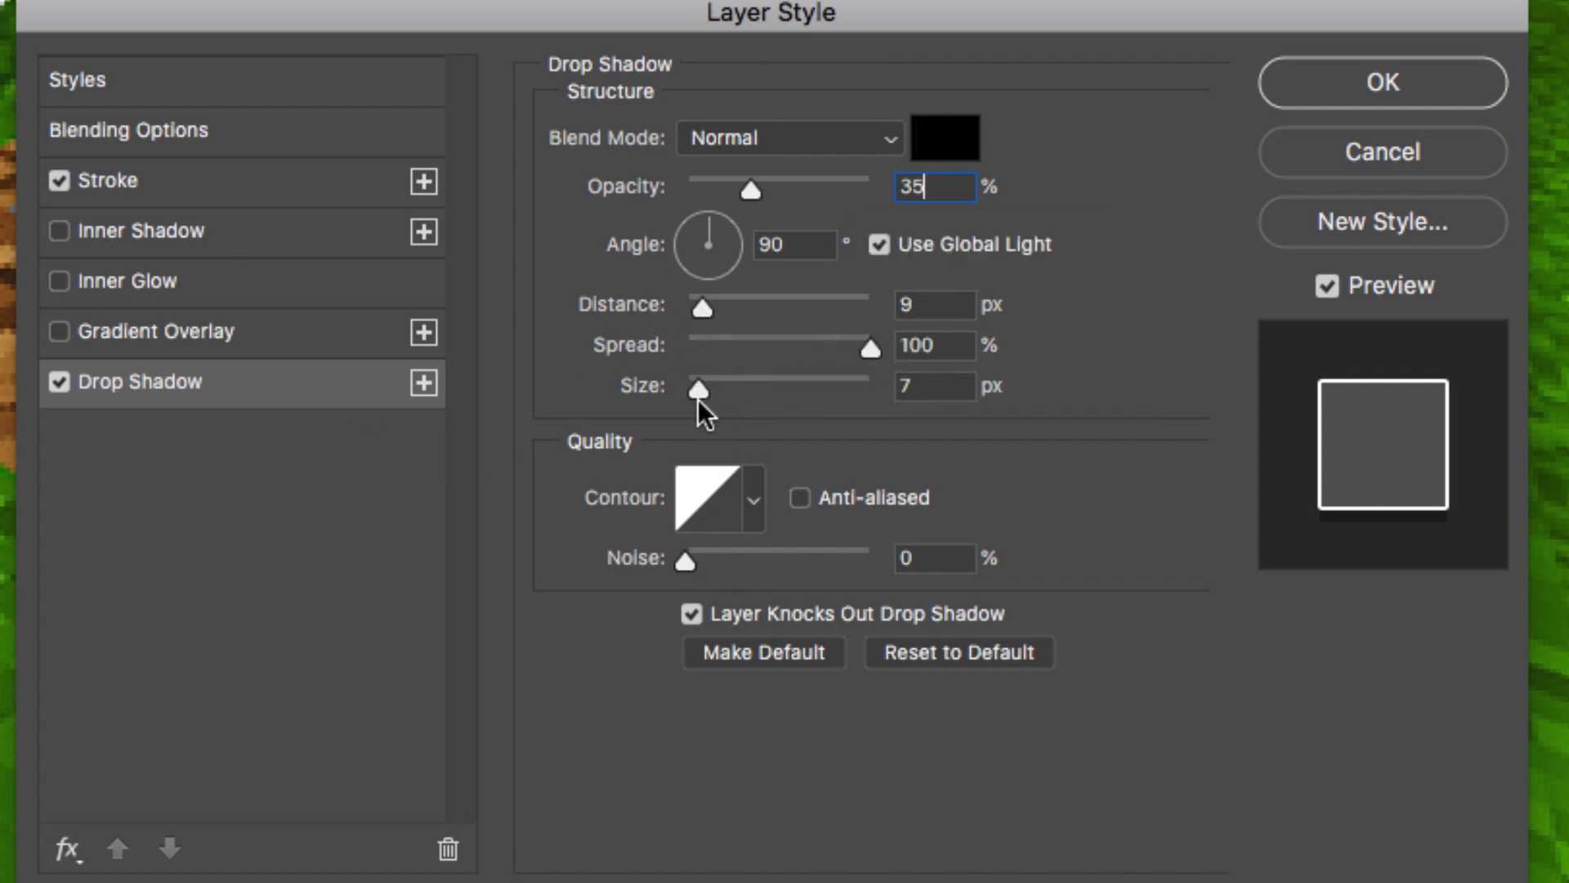
{"action": "left_click_drag", "start_coordinate": [704, 415], "coordinate": [697, 408]}
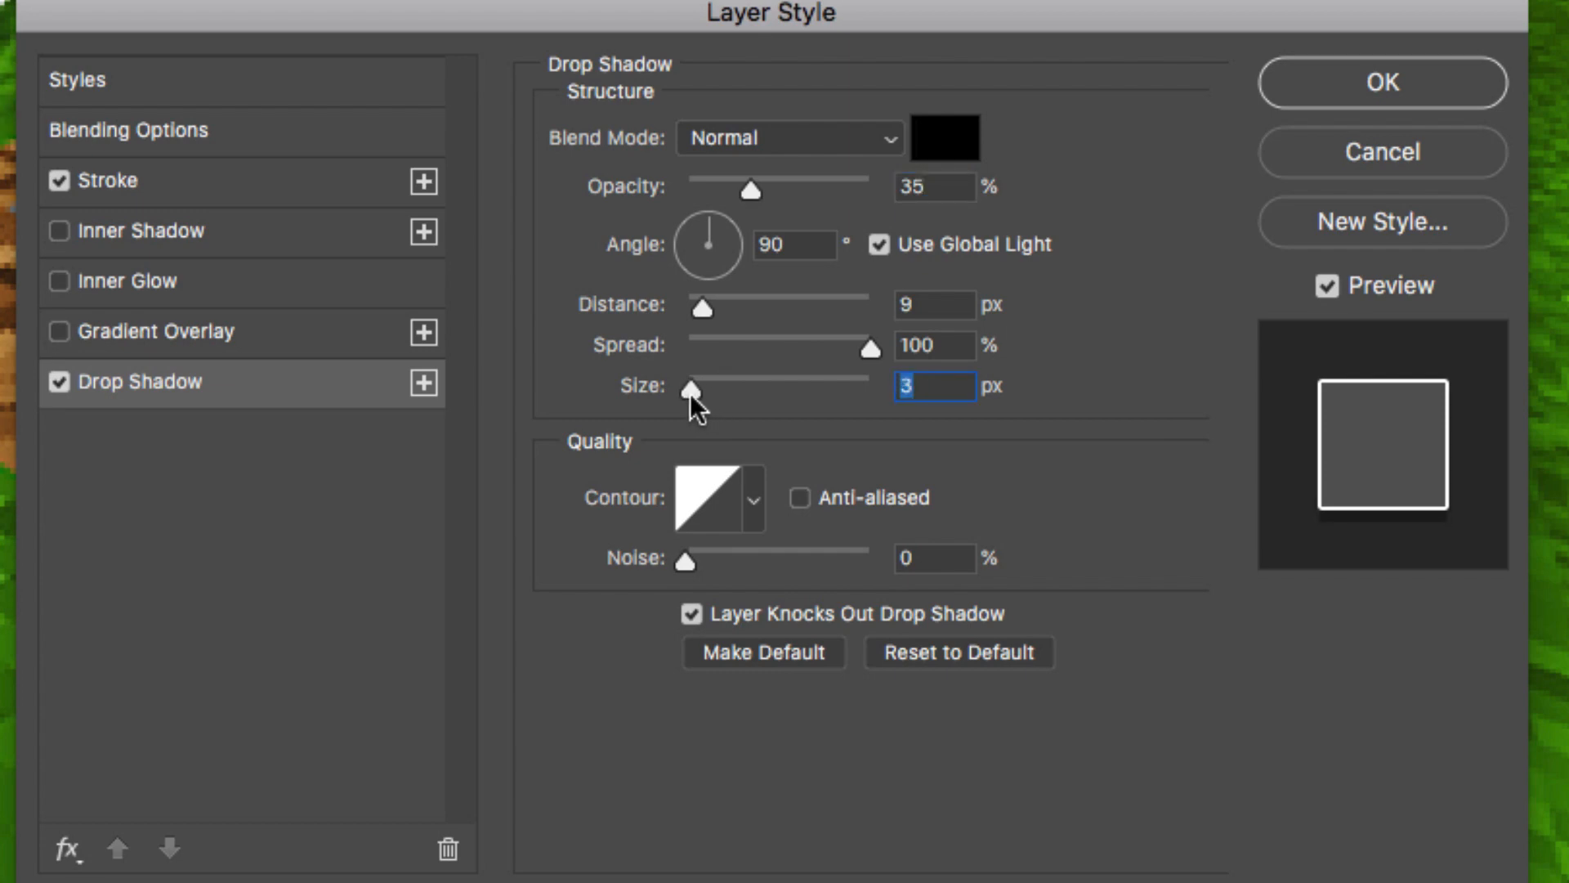
{"action": "left_click_drag", "start_coordinate": [702, 309], "coordinate": [697, 310]}
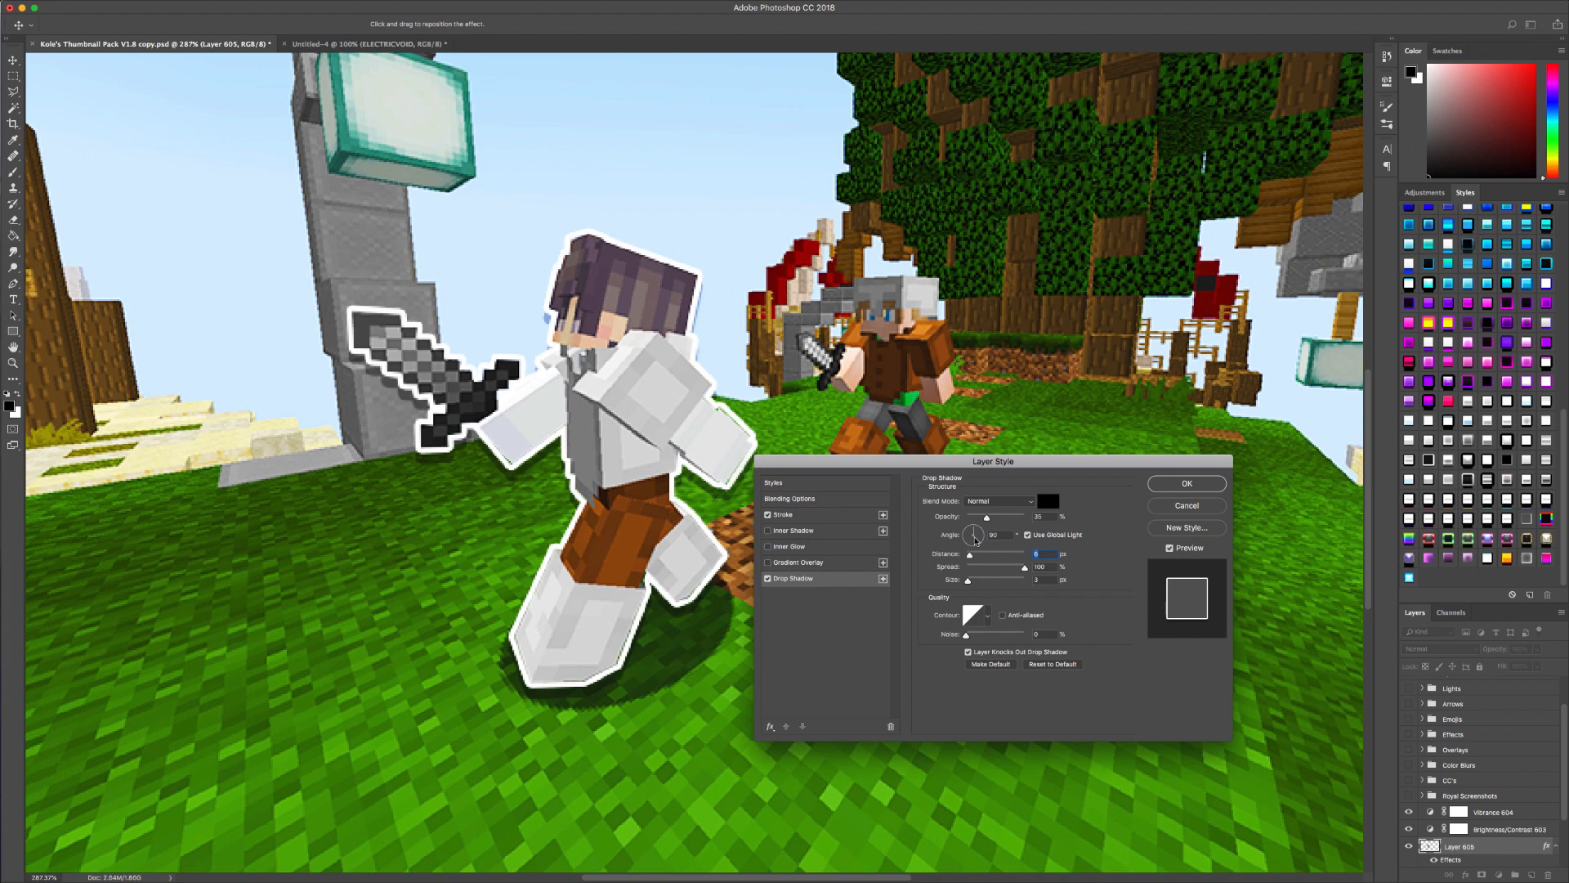
{"action": "left_click", "coordinate": [1169, 489]}
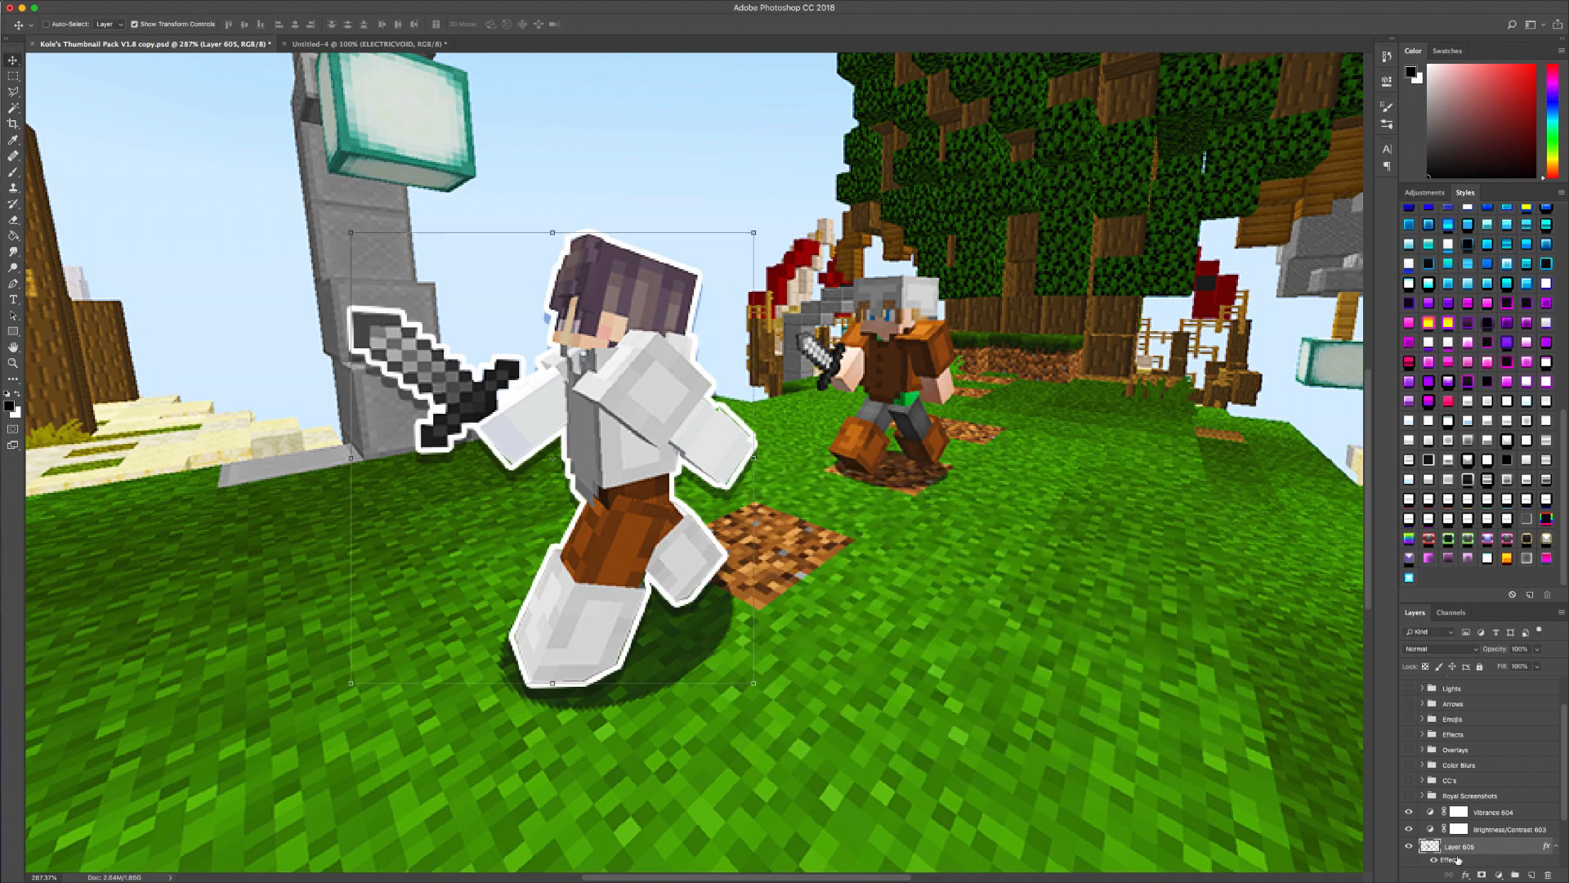
- Collapse the effects list under the cut-out character layer
{"action": "left_click", "coordinate": [1541, 837]}
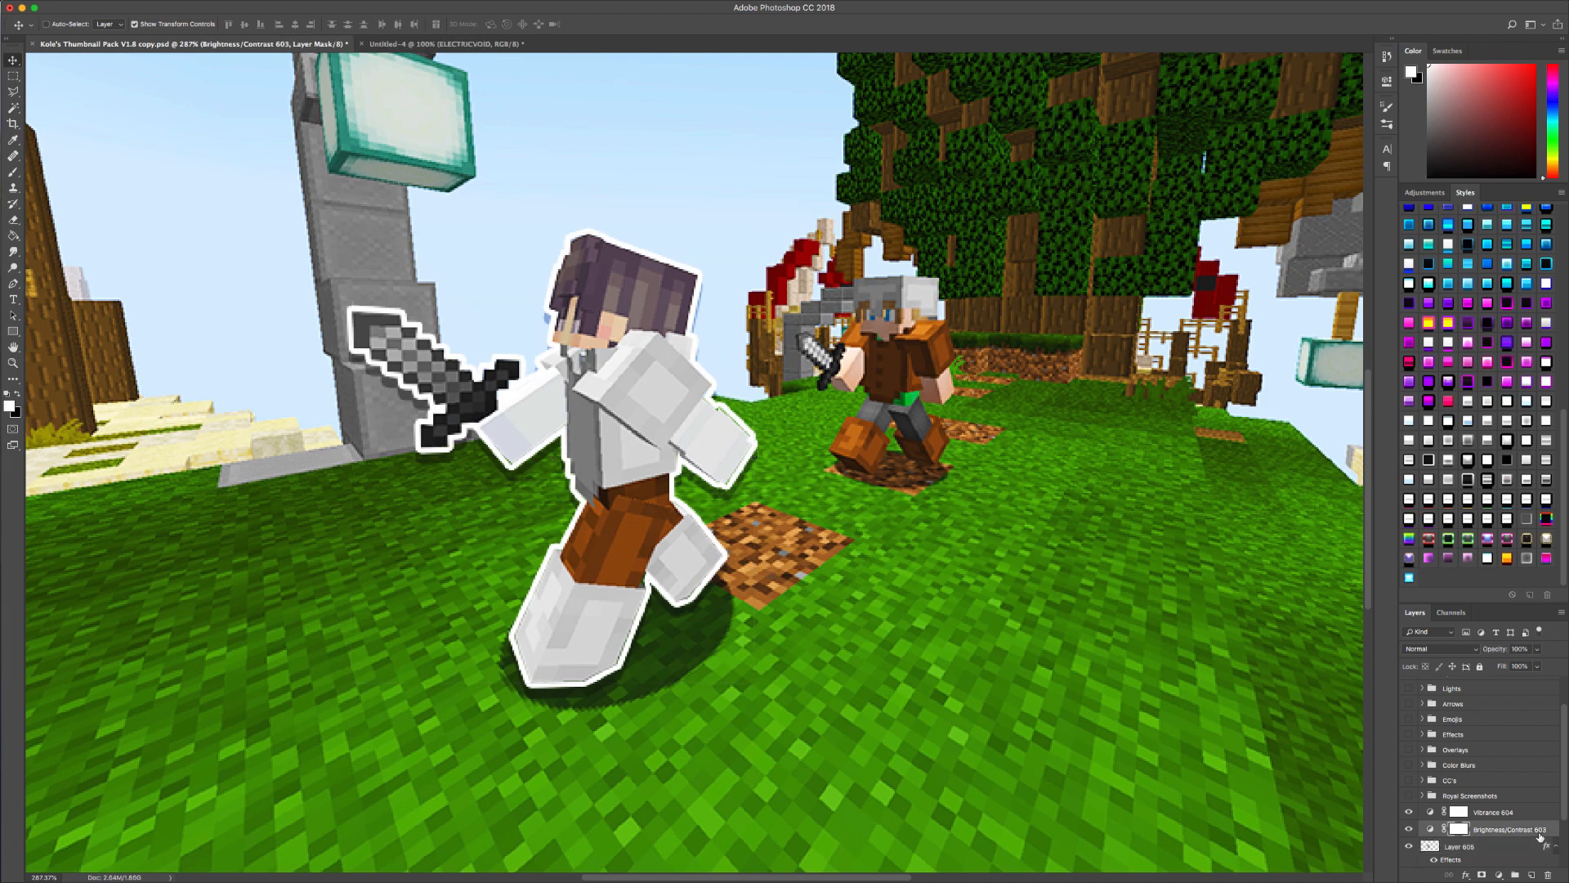
{"action": "left_click", "coordinate": [1555, 847]}
{"action": "key", "text": "z"}
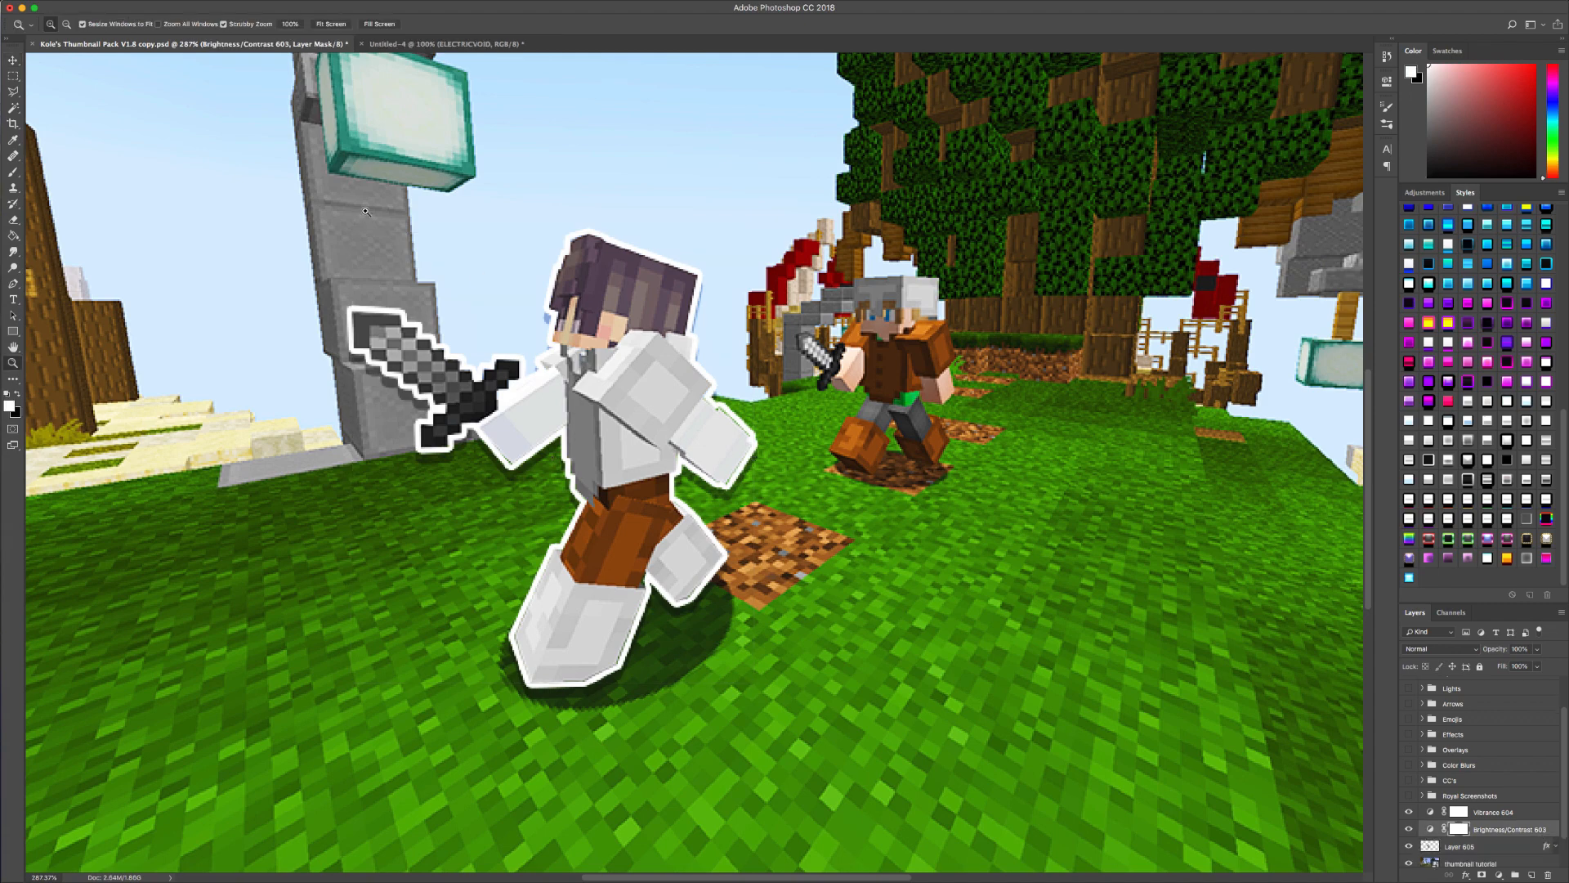
{"action": "left_click", "coordinate": [67, 23]}
{"action": "left_click_drag", "start_coordinate": [453, 396], "coordinate": [532, 424]}
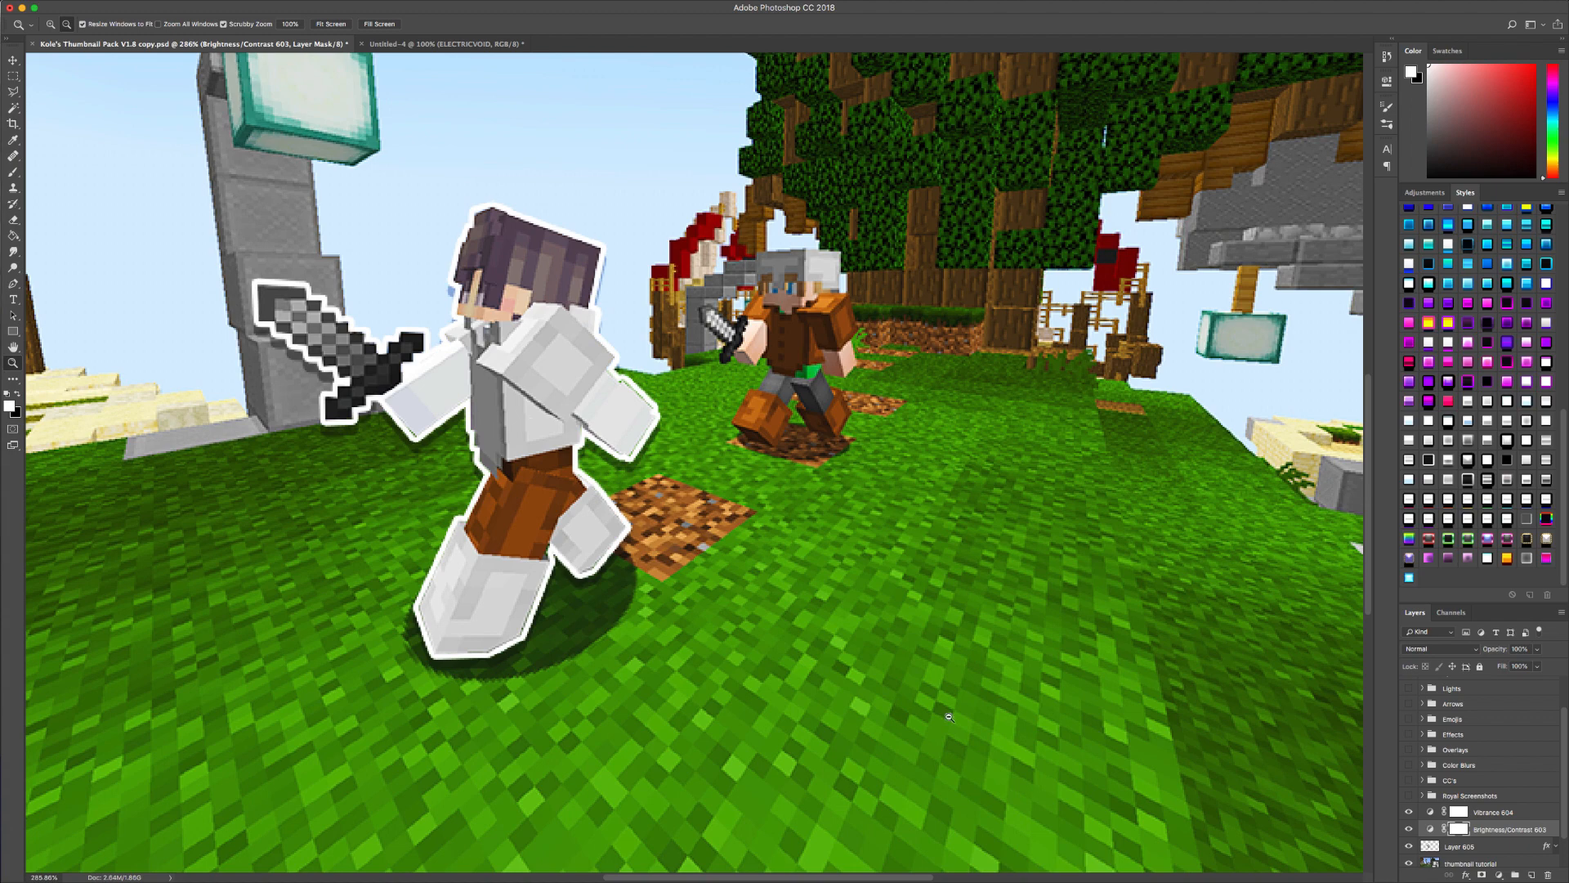
- Duplicate the outlined character layer and offset the copy to the right so it partly overlaps the original
{"action": "left_click", "coordinate": [1471, 851]}
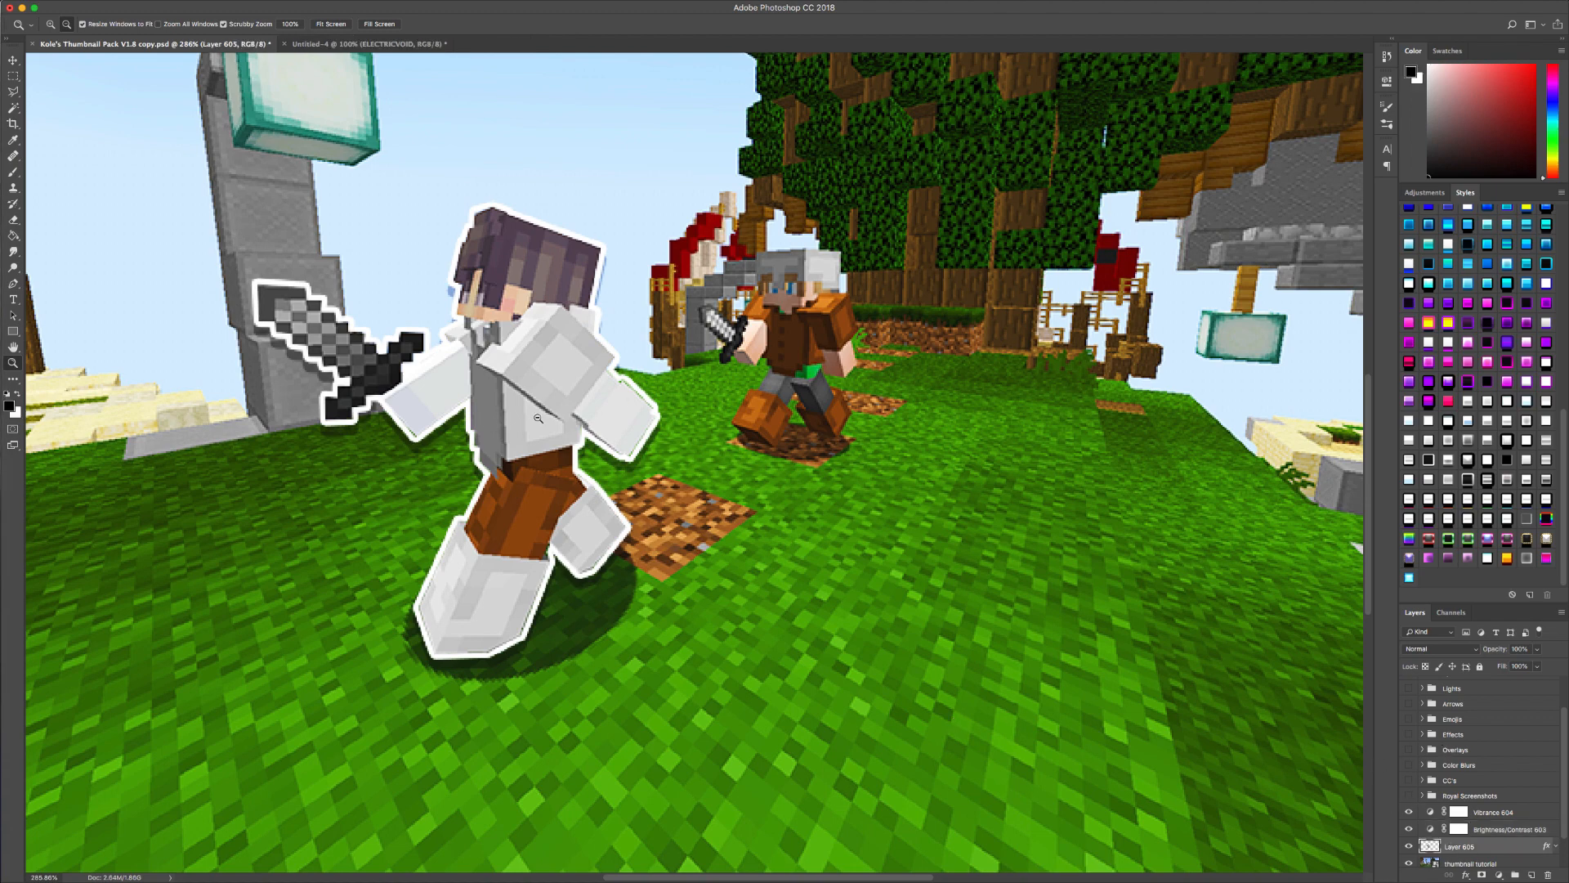
{"action": "key", "text": "ctrl+j"}
{"action": "key", "text": "v"}
{"action": "left_click_drag", "start_coordinate": [1130, 785], "coordinate": [1366, 809]}
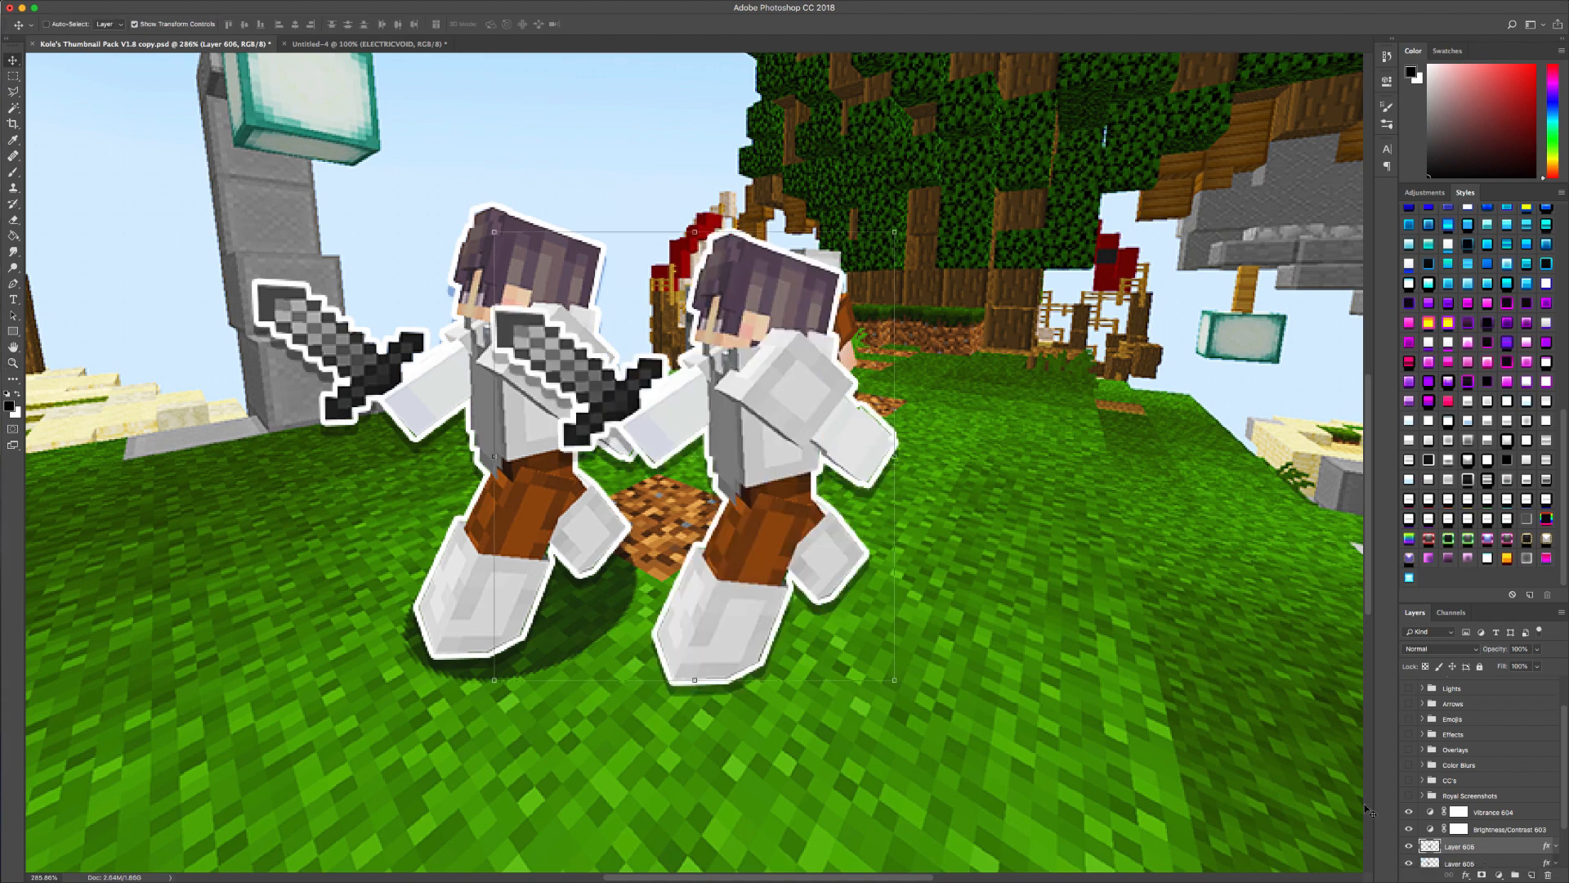
{"action": "left_click_drag", "start_coordinate": [754, 516], "coordinate": [920, 505]}
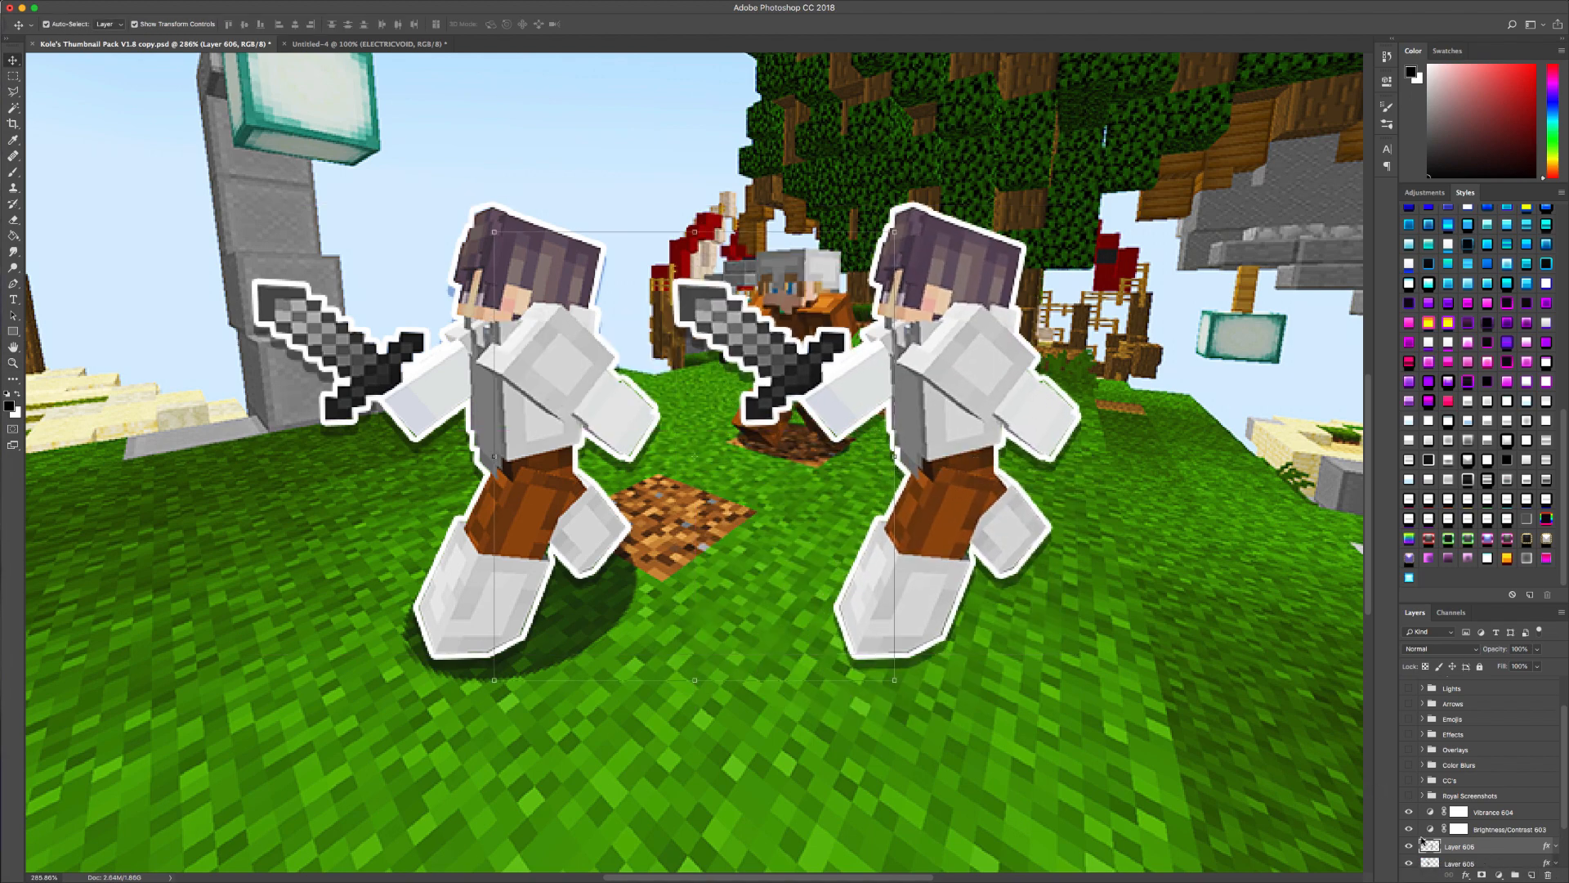
{"action": "key", "text": "ctrl+z"}
- Remove the stroke and shadow from the duplicated character layer by applying the empty default style
{"action": "left_click", "coordinate": [1557, 848]}
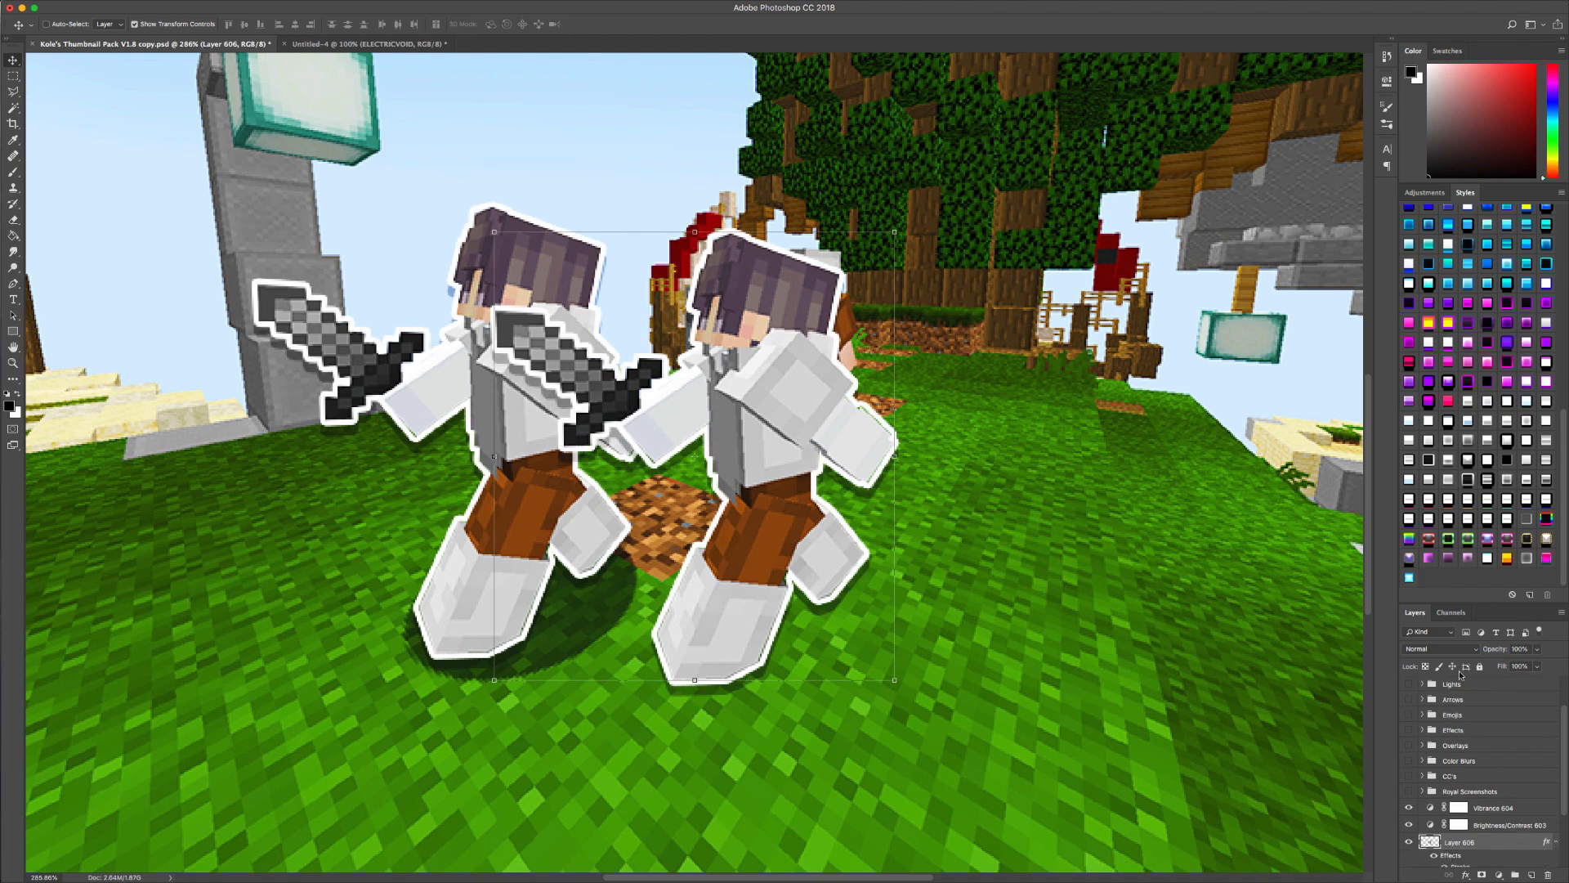
{"action": "scroll", "coordinate": [1433, 270], "scroll_direction": "up", "scroll_amount": 5}
{"action": "scroll", "coordinate": [1433, 270], "scroll_direction": "up", "scroll_amount": 6}
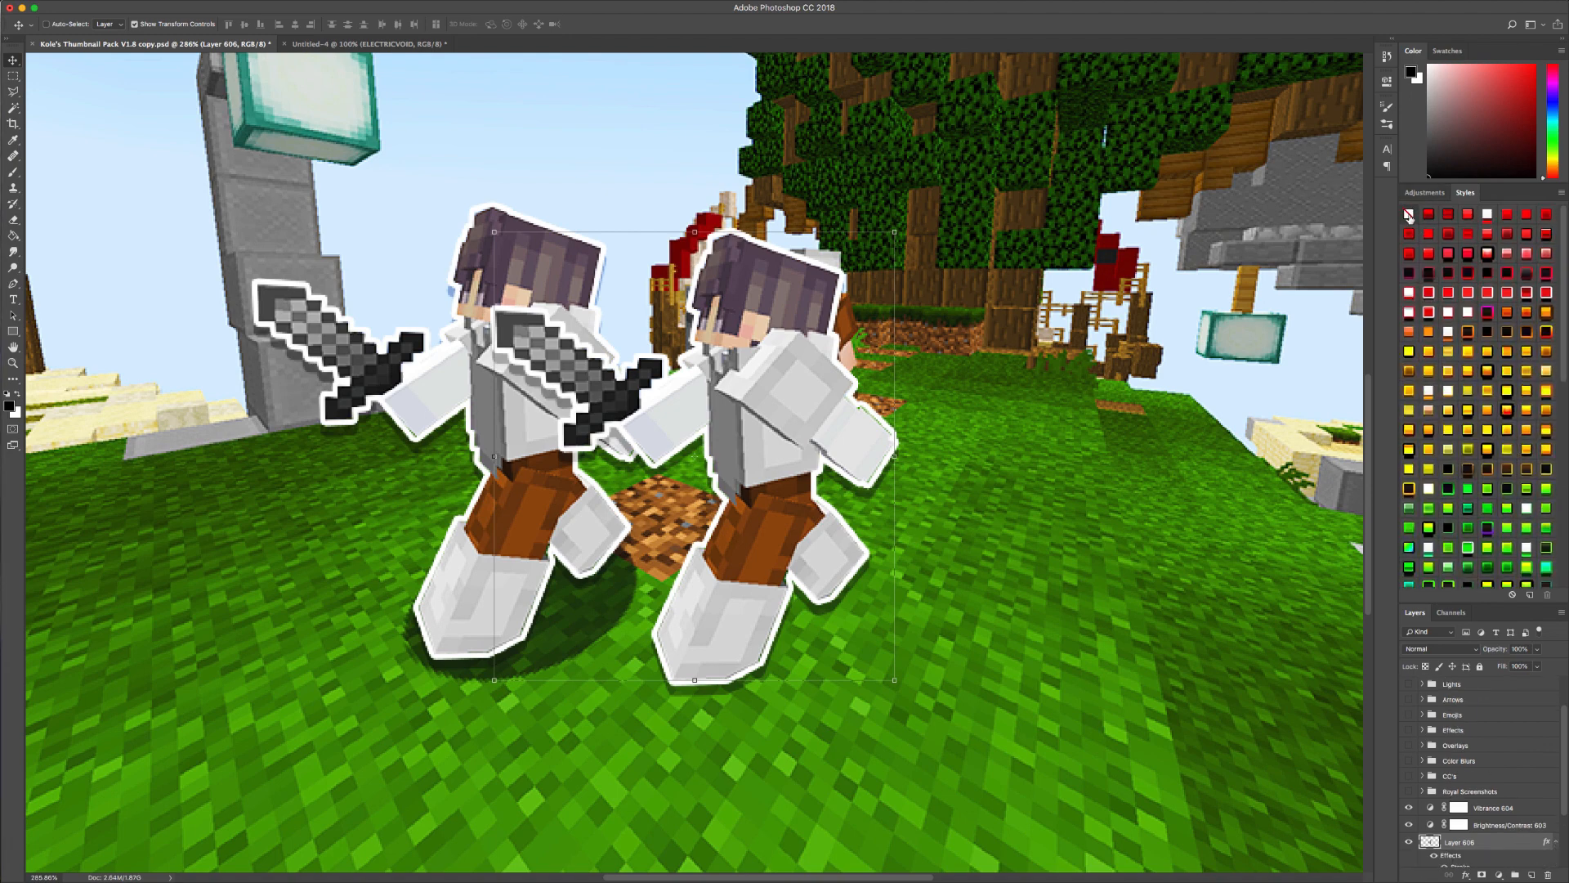
{"action": "left_click", "coordinate": [1407, 215]}
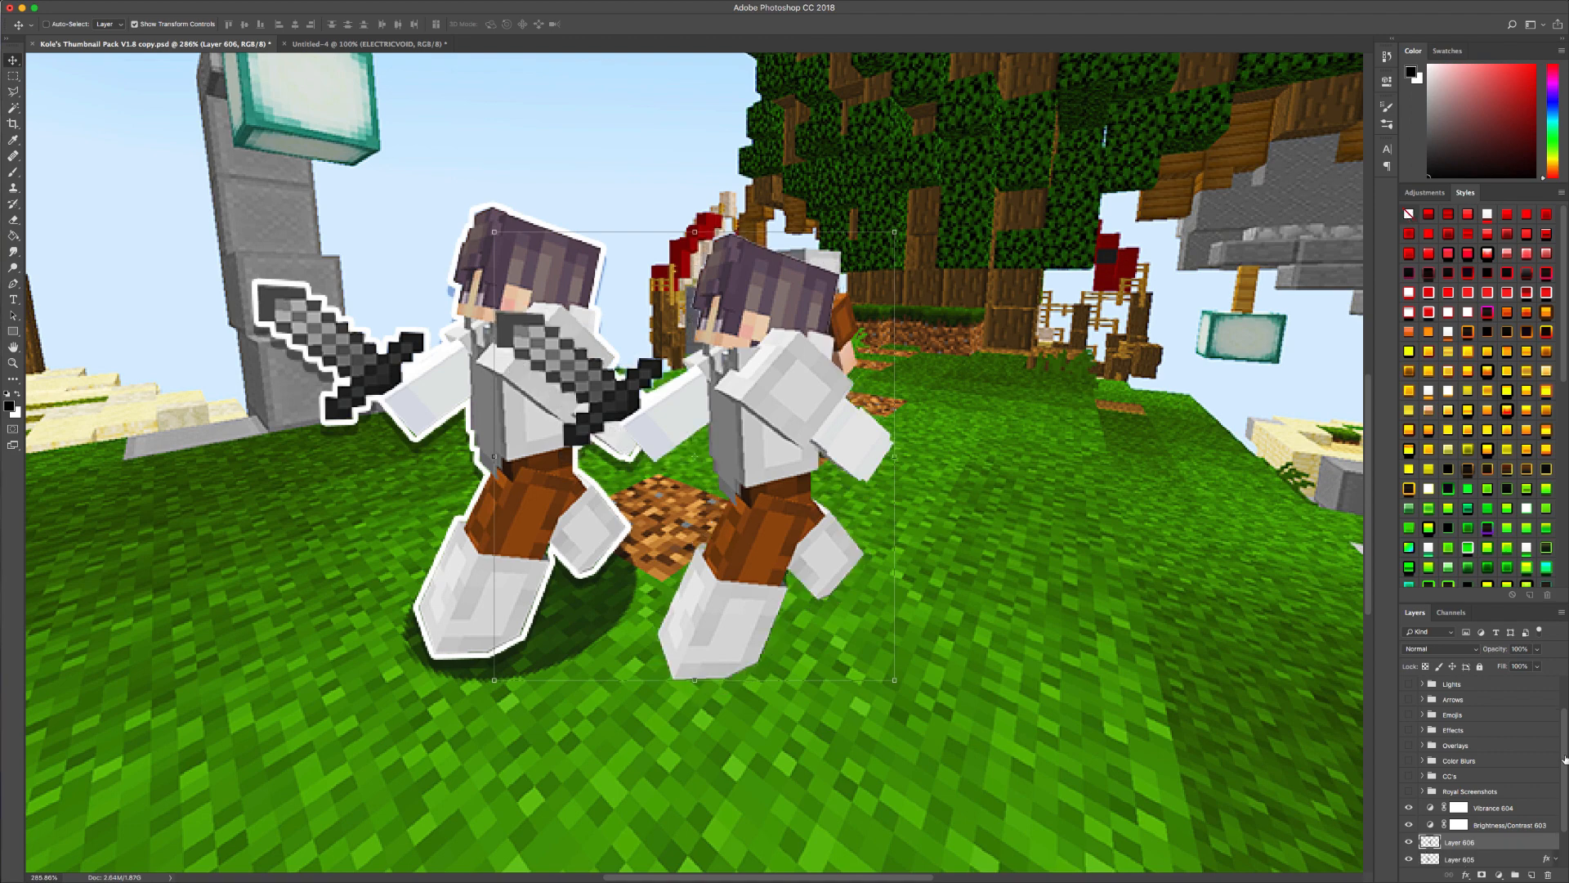
- Shift the unstyled copy close to the original character and place its layer directly beneath the outlined one
{"action": "left_click_drag", "start_coordinate": [777, 520], "coordinate": [606, 494]}
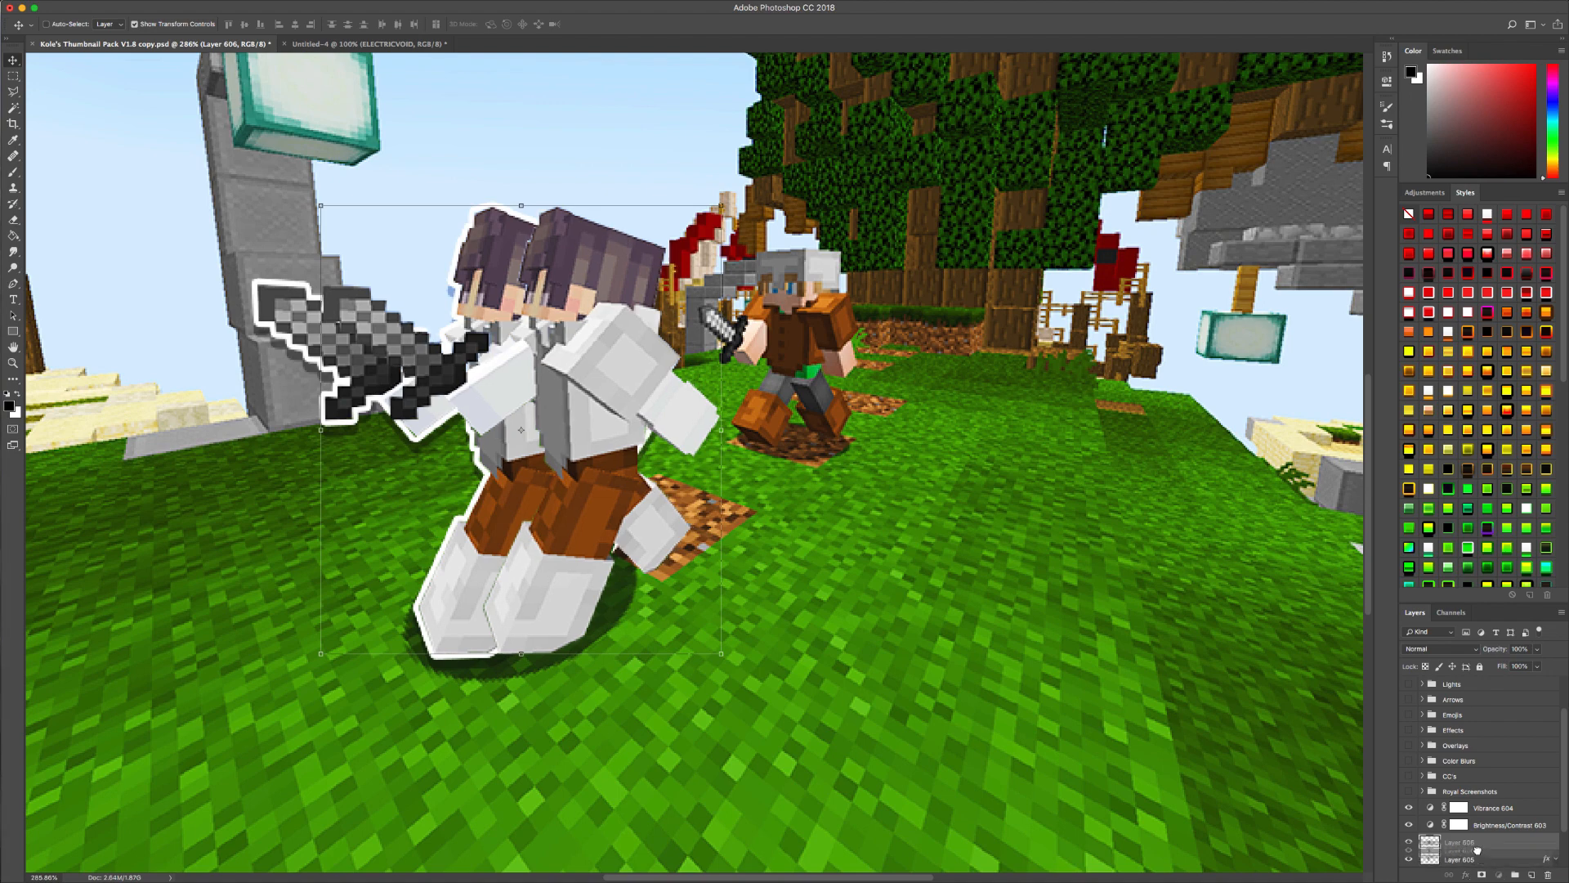
{"action": "scroll", "coordinate": [1481, 850], "scroll_direction": "down", "scroll_amount": 3}
{"action": "left_click_drag", "start_coordinate": [1484, 793], "coordinate": [1483, 814]}
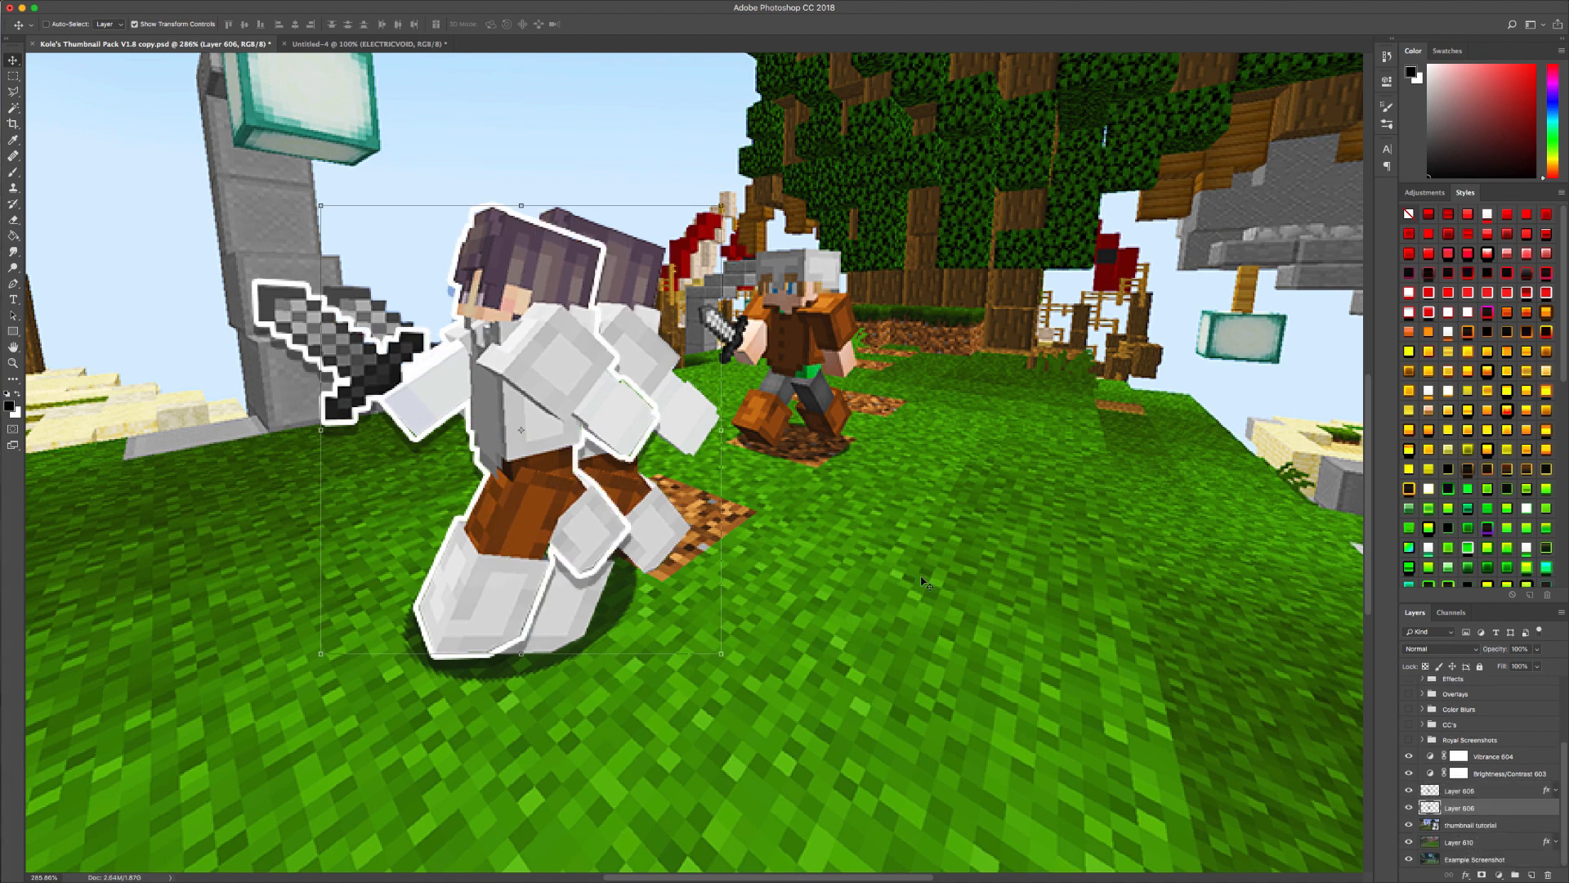
{"action": "left_click_drag", "start_coordinate": [647, 488], "coordinate": [646, 488]}
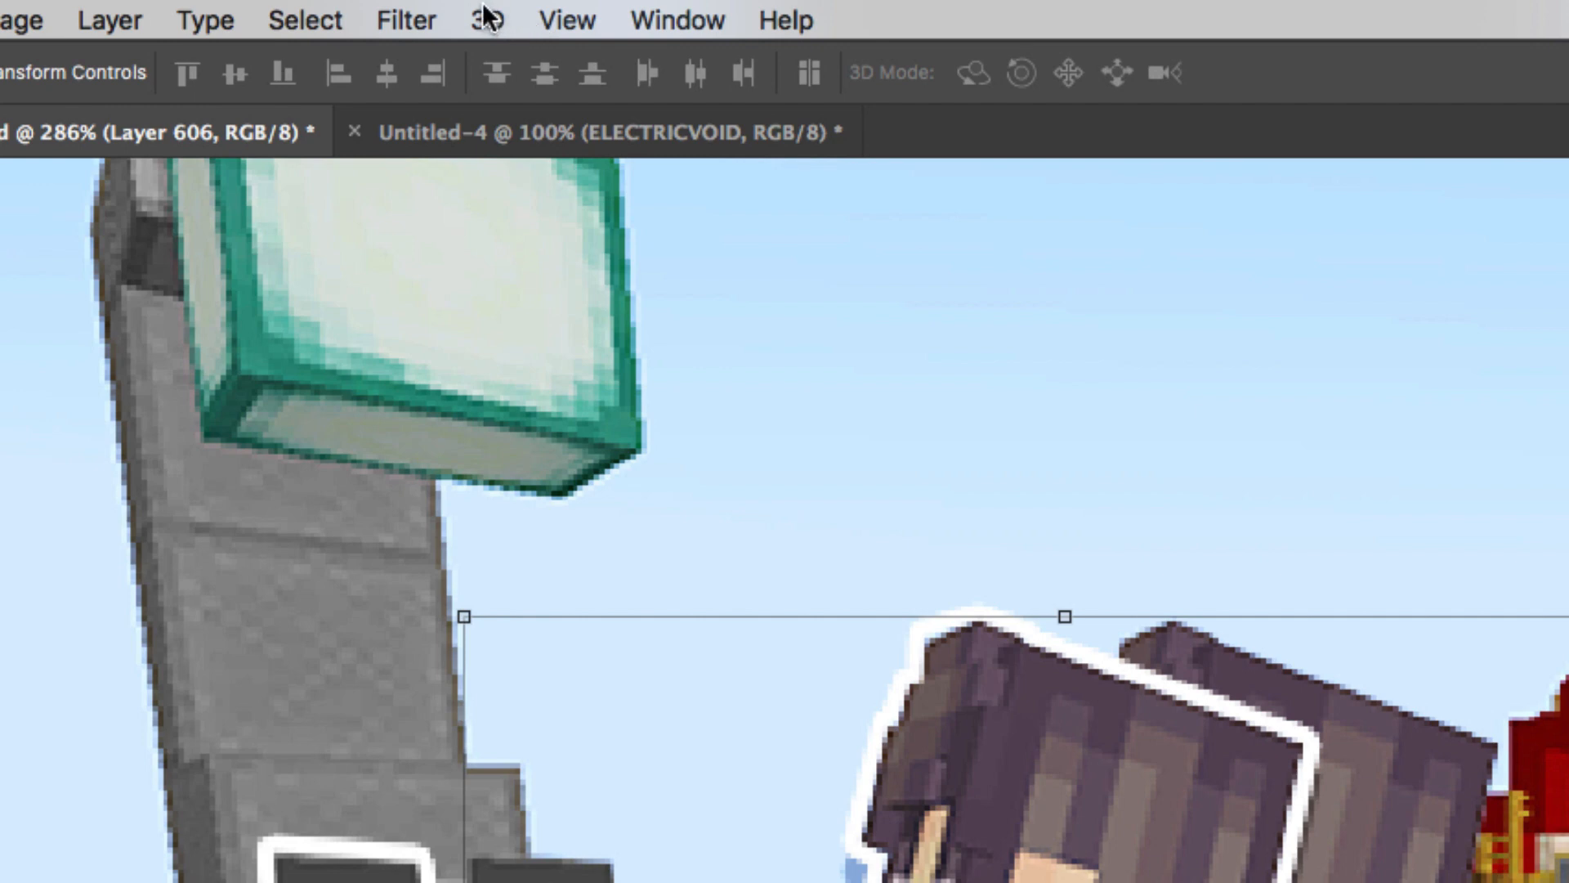
- Apply a Motion Blur with a 0° angle and 20 pixels distance to the unstyled character copy
{"action": "left_click", "coordinate": [304, 5]}
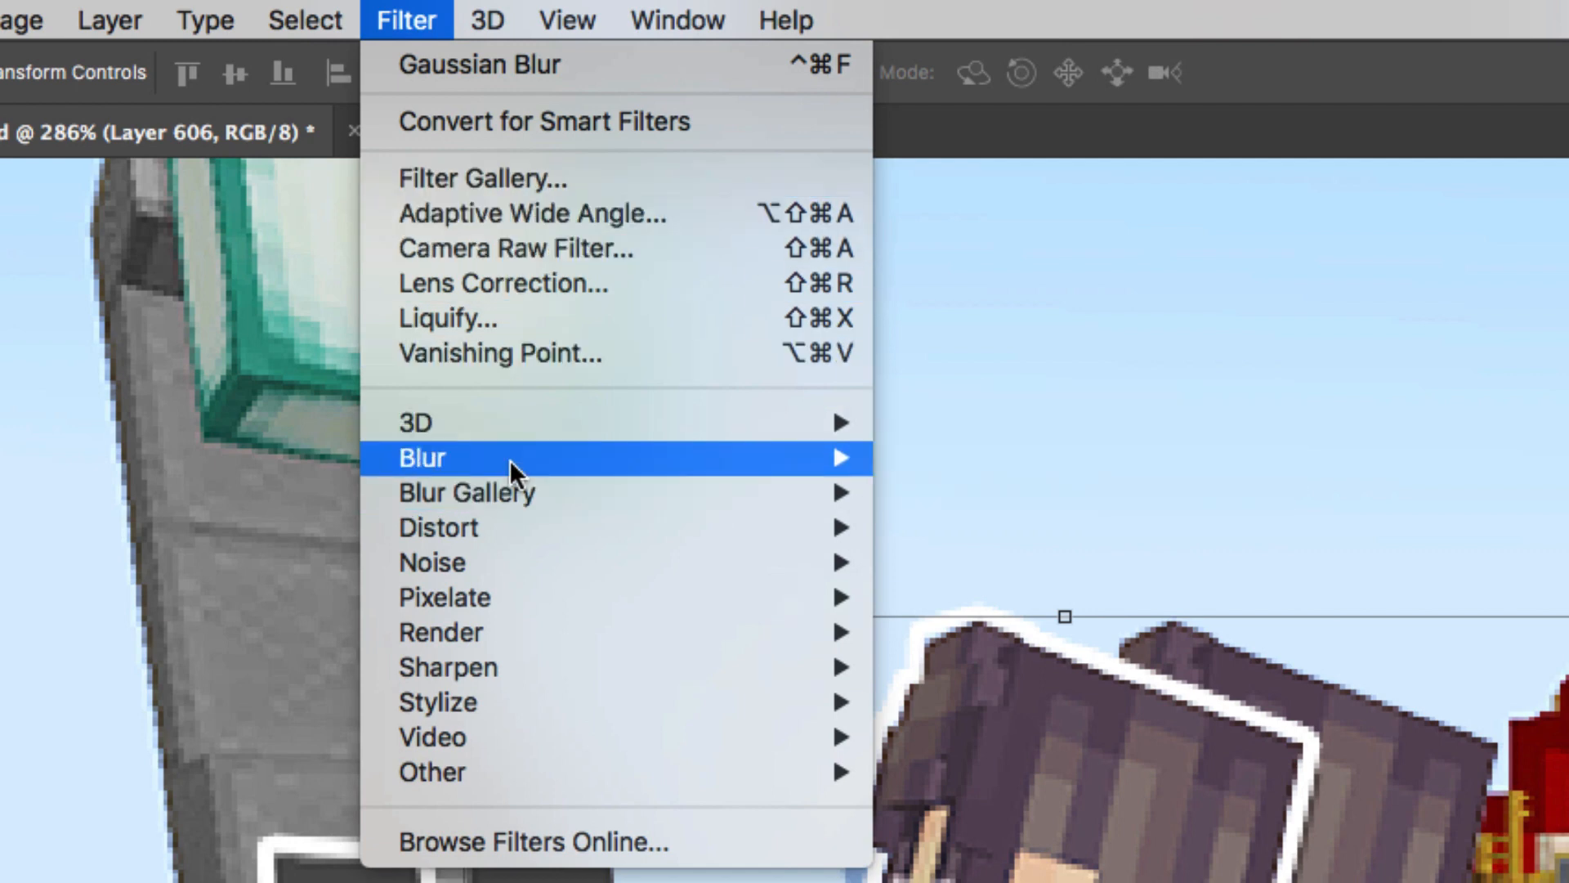
{"action": "mouse_move", "coordinate": [513, 466]}
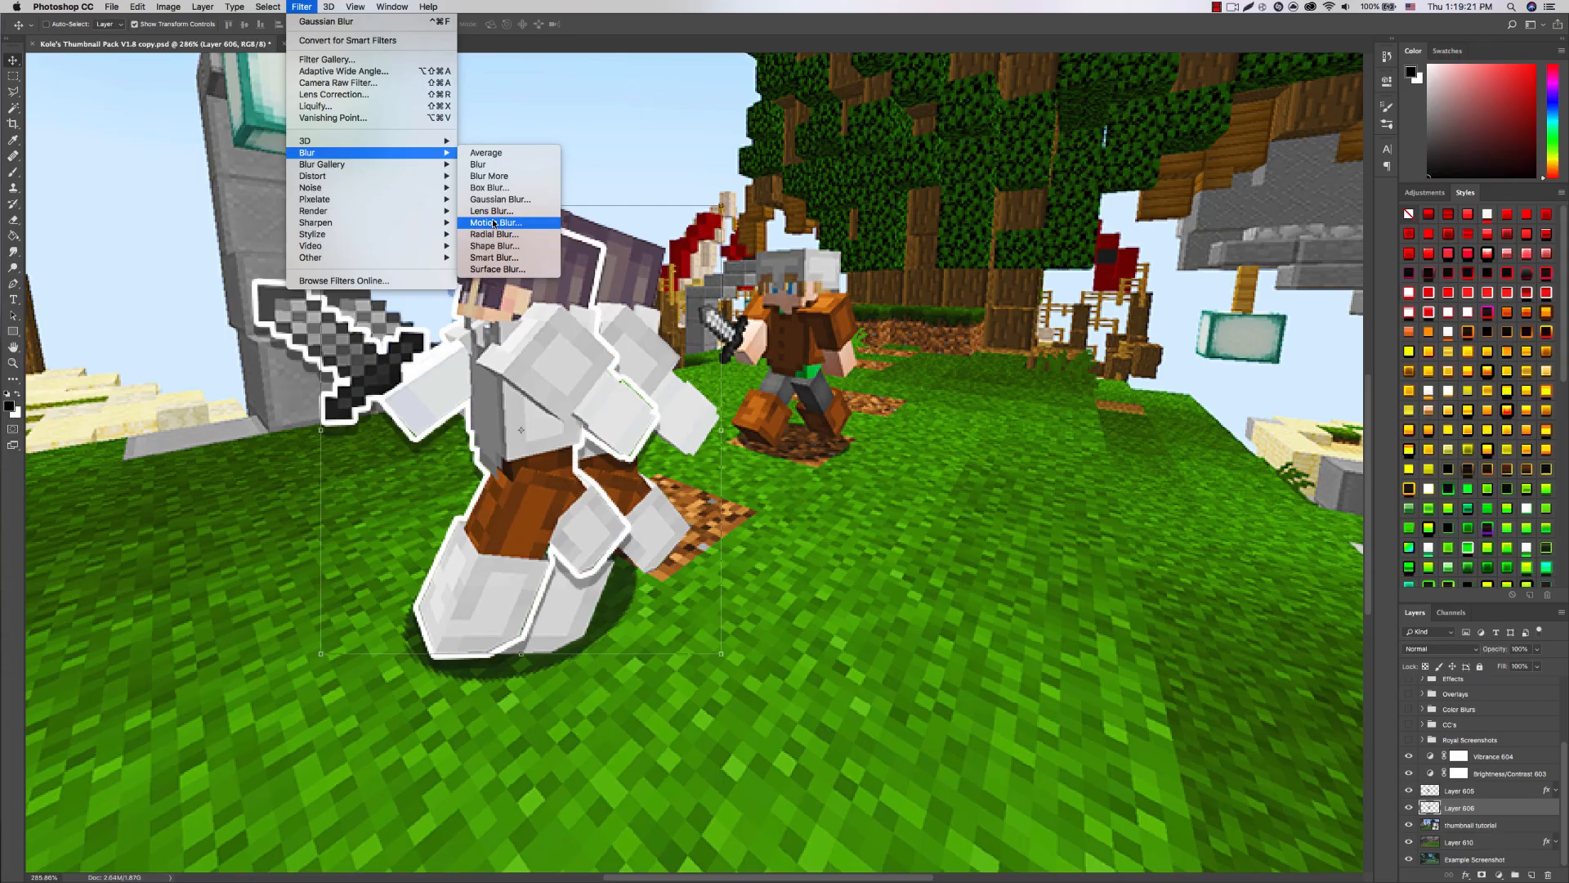
{"action": "left_click", "coordinate": [493, 223]}
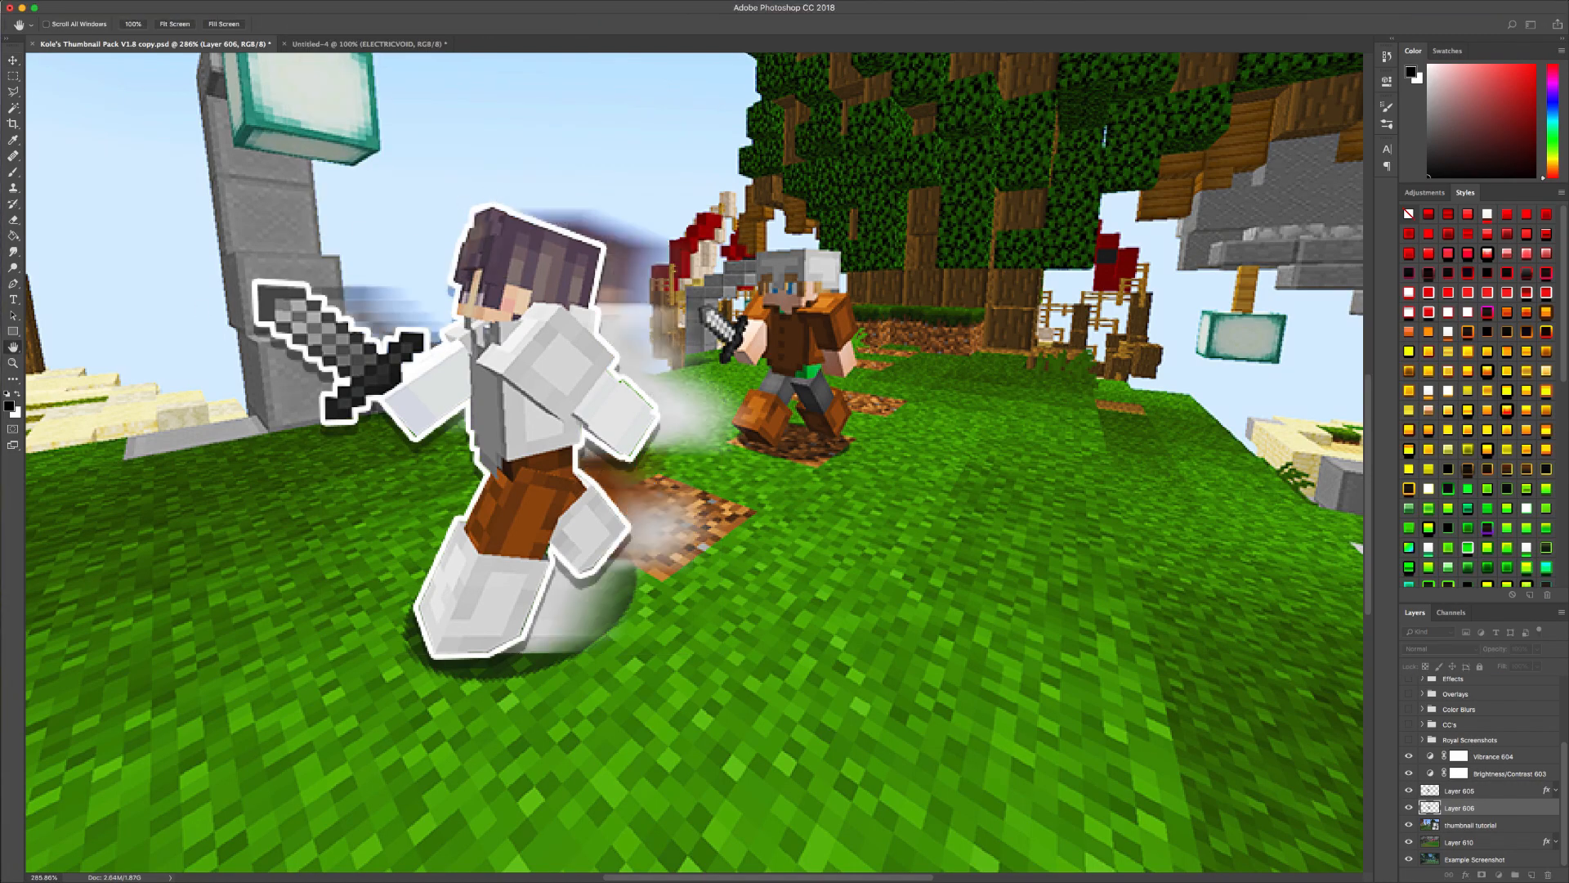
{"action": "left_click_drag", "start_coordinate": [286, 230], "coordinate": [969, 390]}
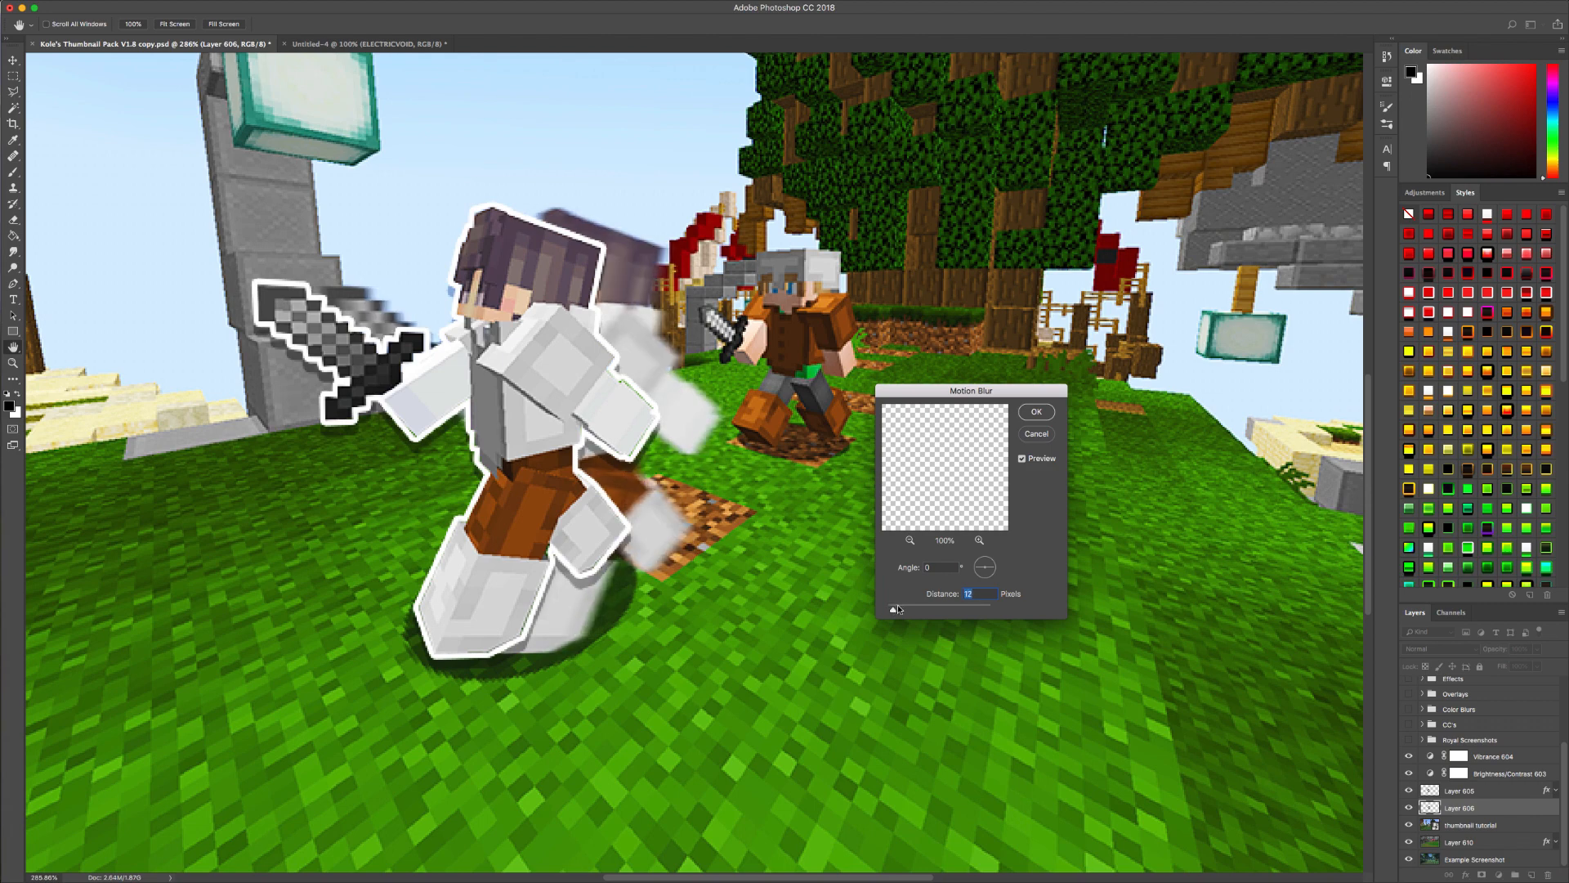
{"action": "left_click_drag", "start_coordinate": [897, 609], "coordinate": [899, 609]}
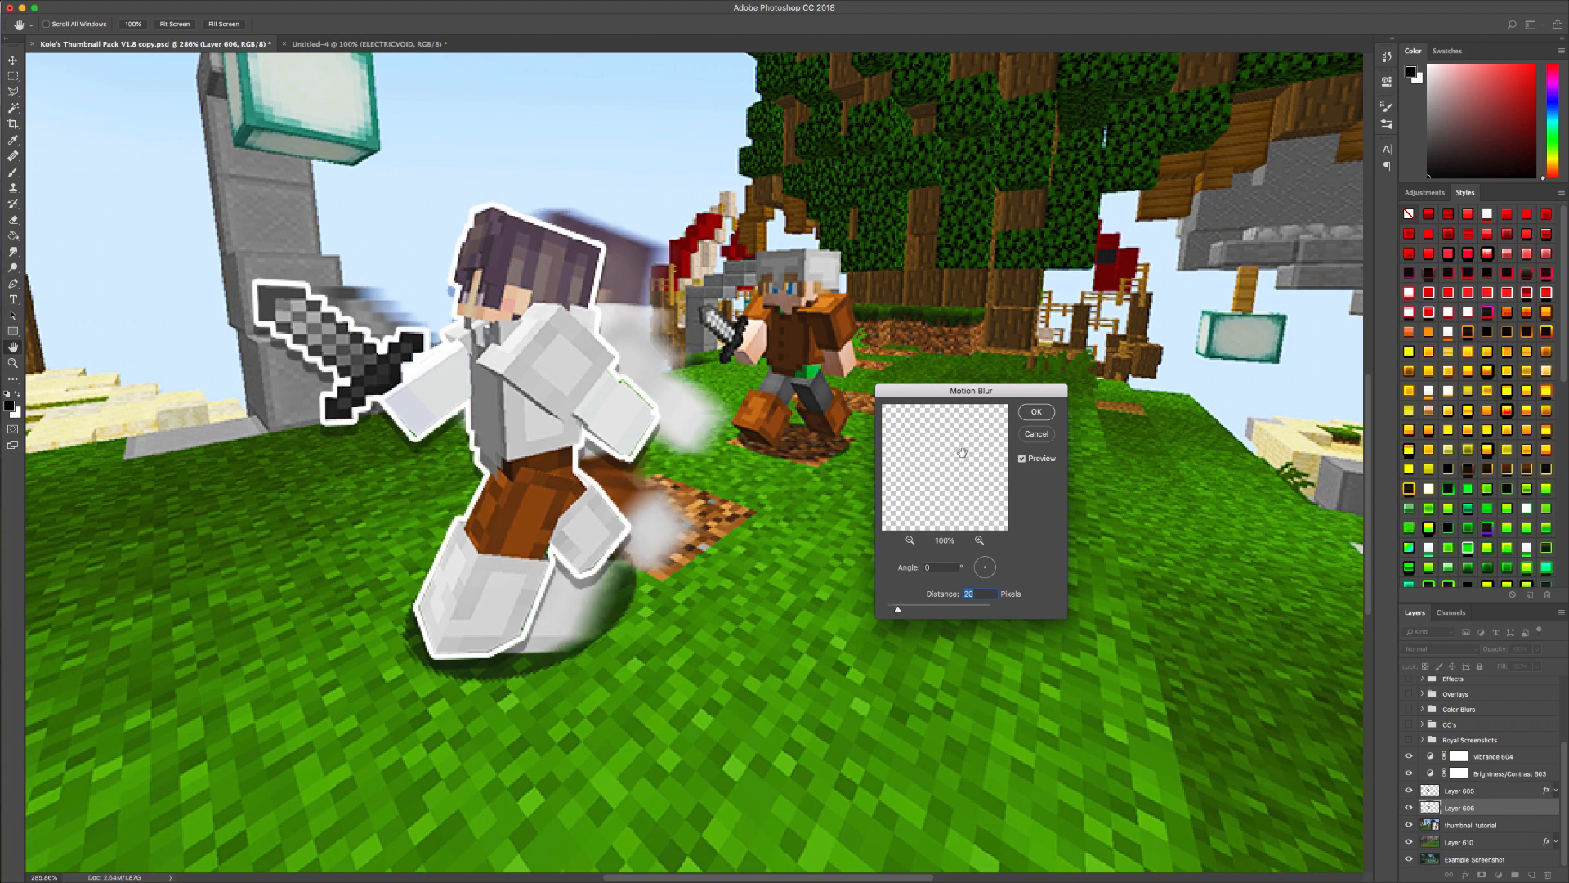
{"action": "left_click", "coordinate": [1036, 411]}
- Lower the blurred copy's opacity to 64% and adjust its position so it trails just behind the character
{"action": "mouse_move", "coordinate": [666, 402]}
{"action": "left_mouse_down"}
{"action": "mouse_move", "coordinate": [654, 411]}
{"action": "mouse_move", "coordinate": [686, 407]}
{"action": "mouse_move", "coordinate": [652, 412]}
{"action": "left_mouse_up"}
{"action": "left_click", "coordinate": [1536, 650]}
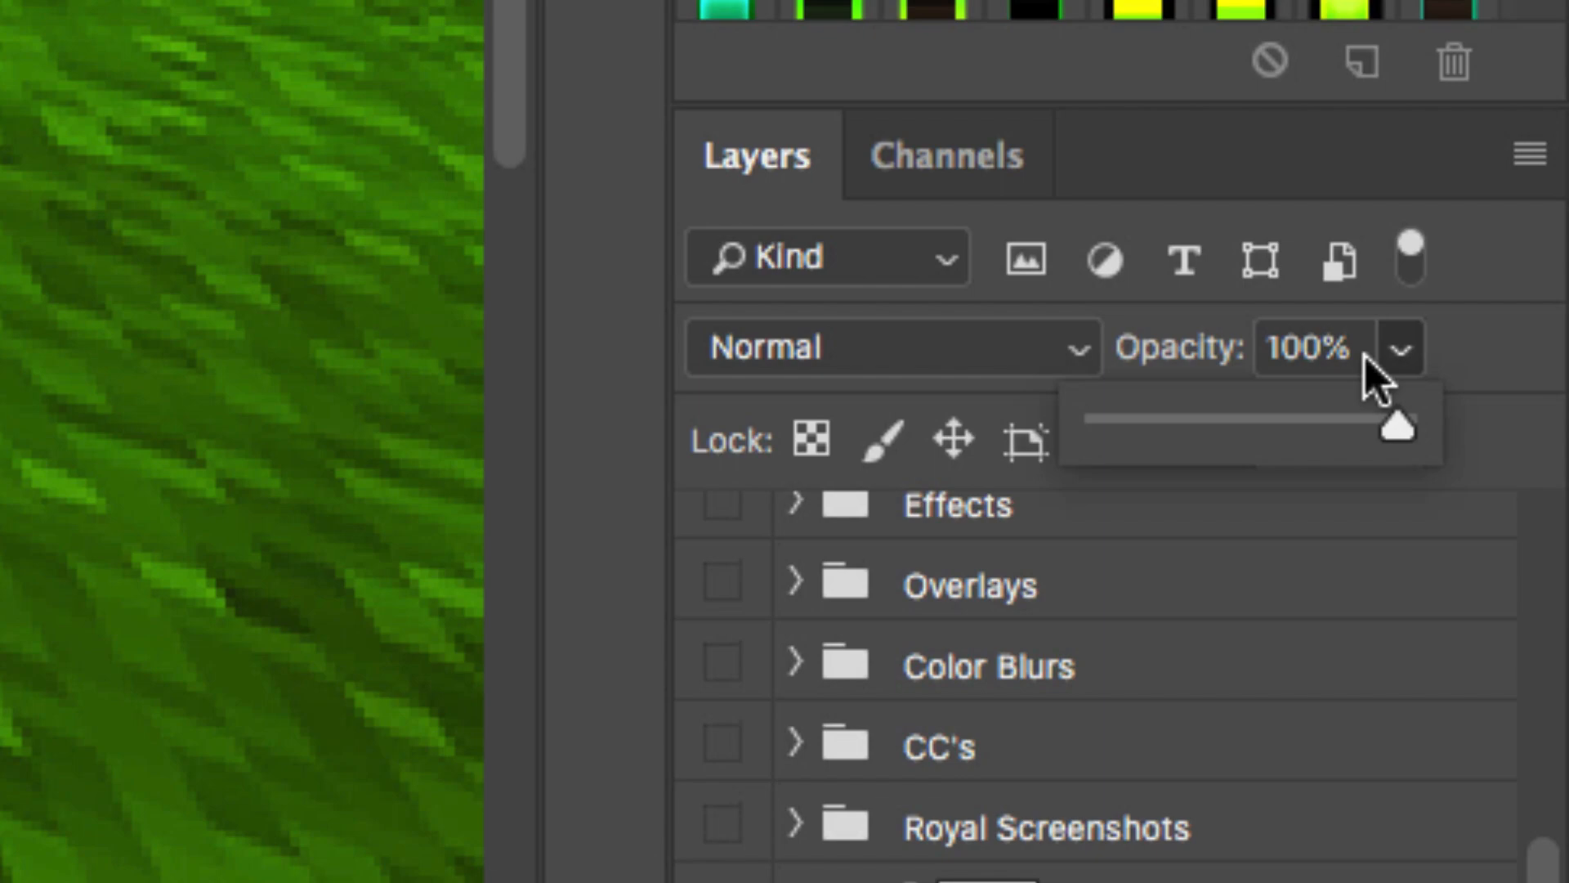
{"action": "left_click", "coordinate": [1282, 434]}
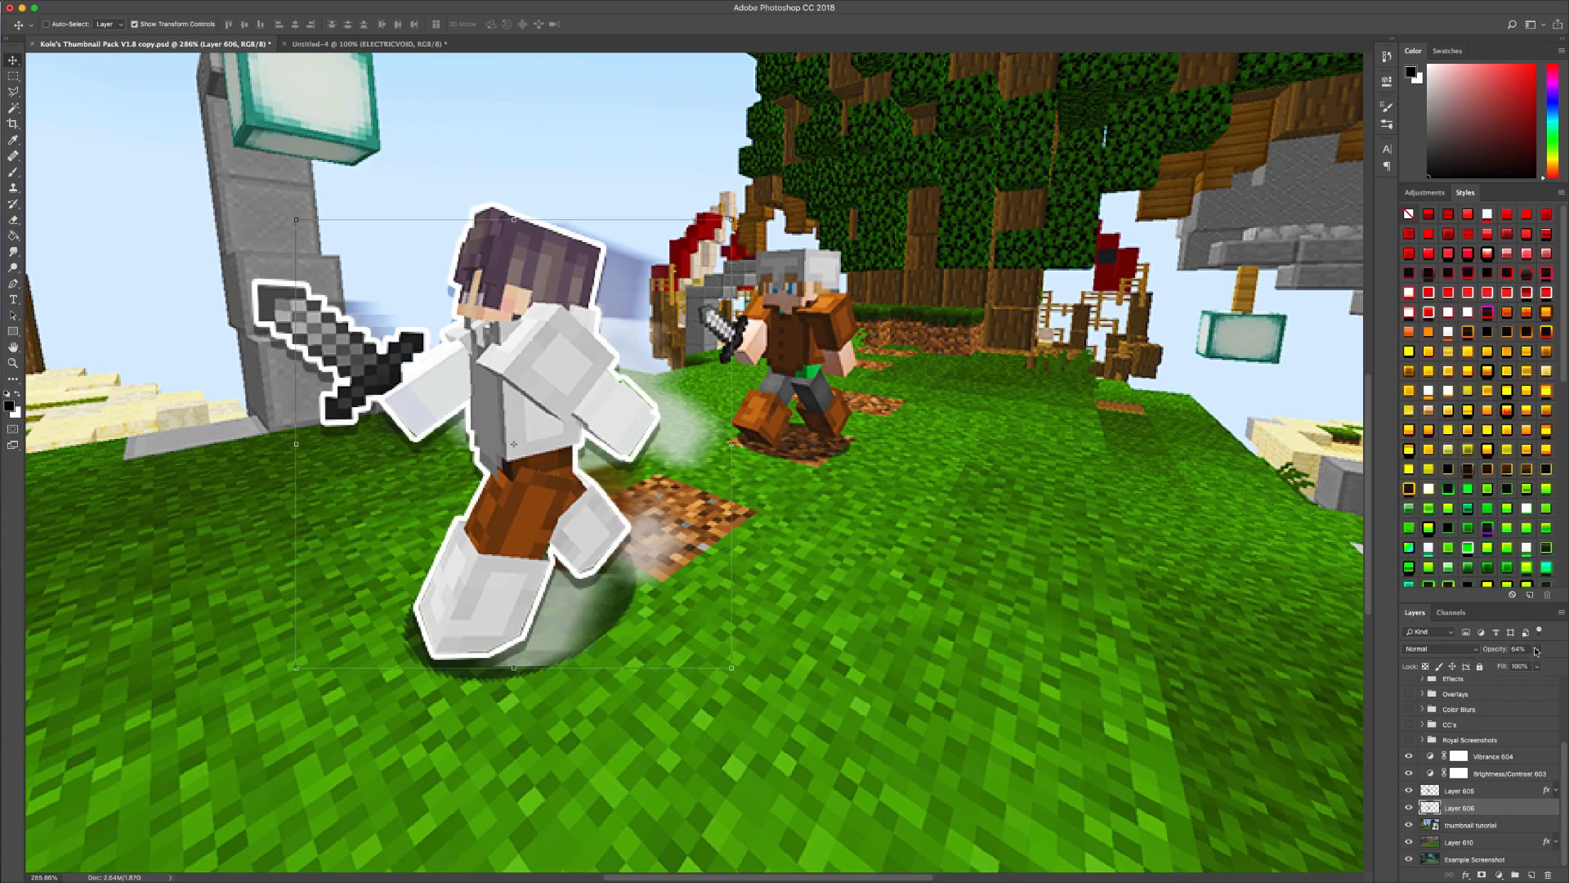
{"action": "left_click_drag", "start_coordinate": [642, 487], "coordinate": [663, 486]}
- Activate the horizontal Type tool and choose the Burbank Big Regular font
{"action": "key", "text": "z"}
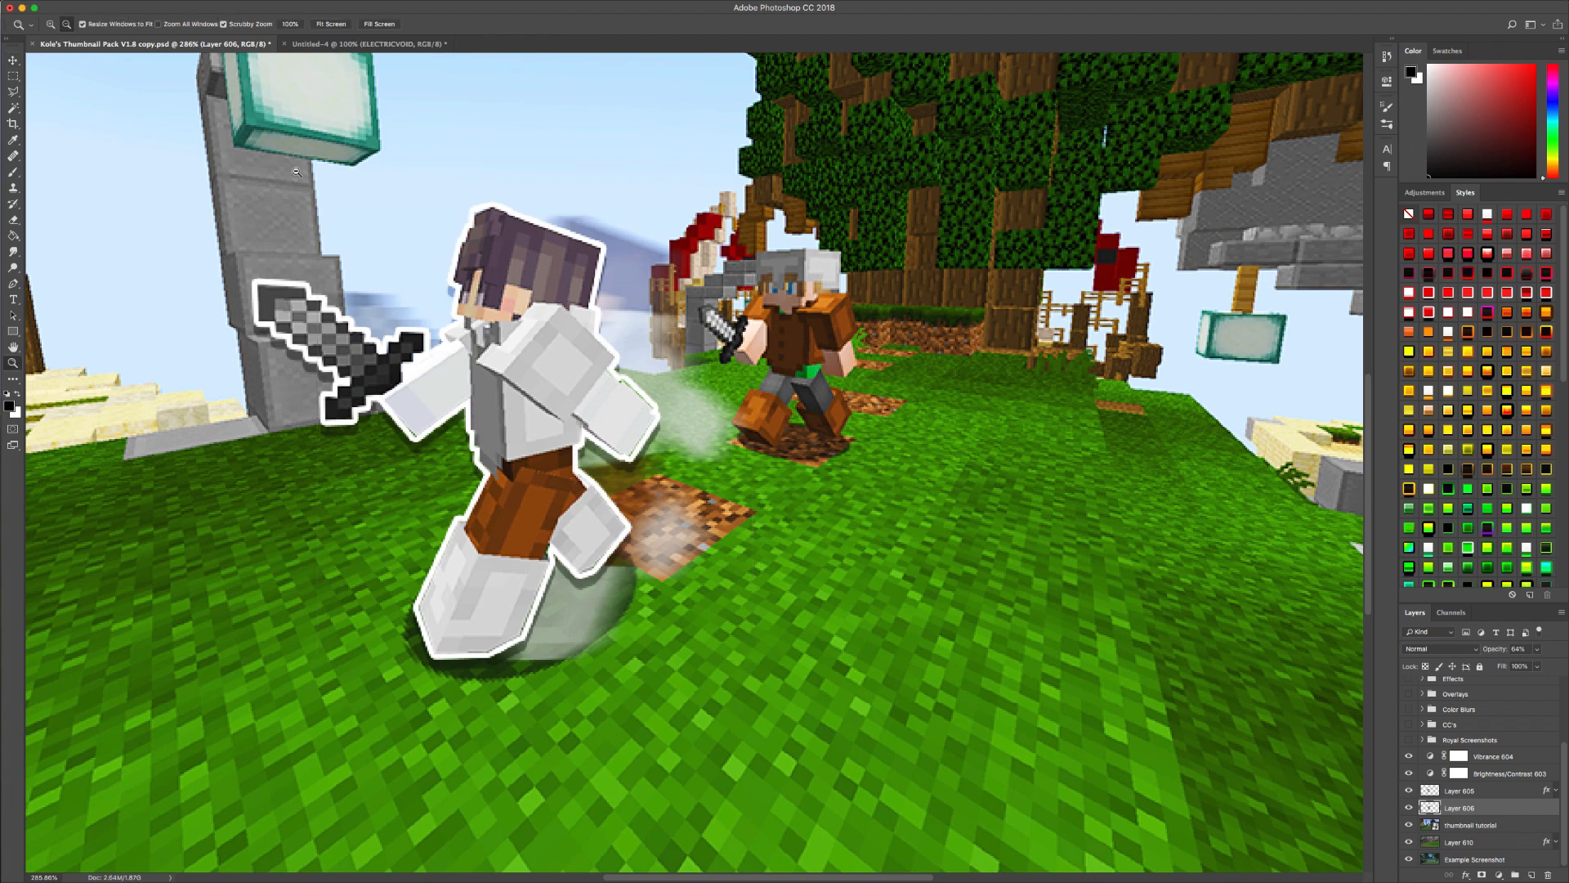
{"action": "left_click_drag", "start_coordinate": [473, 257], "coordinate": [453, 290]}
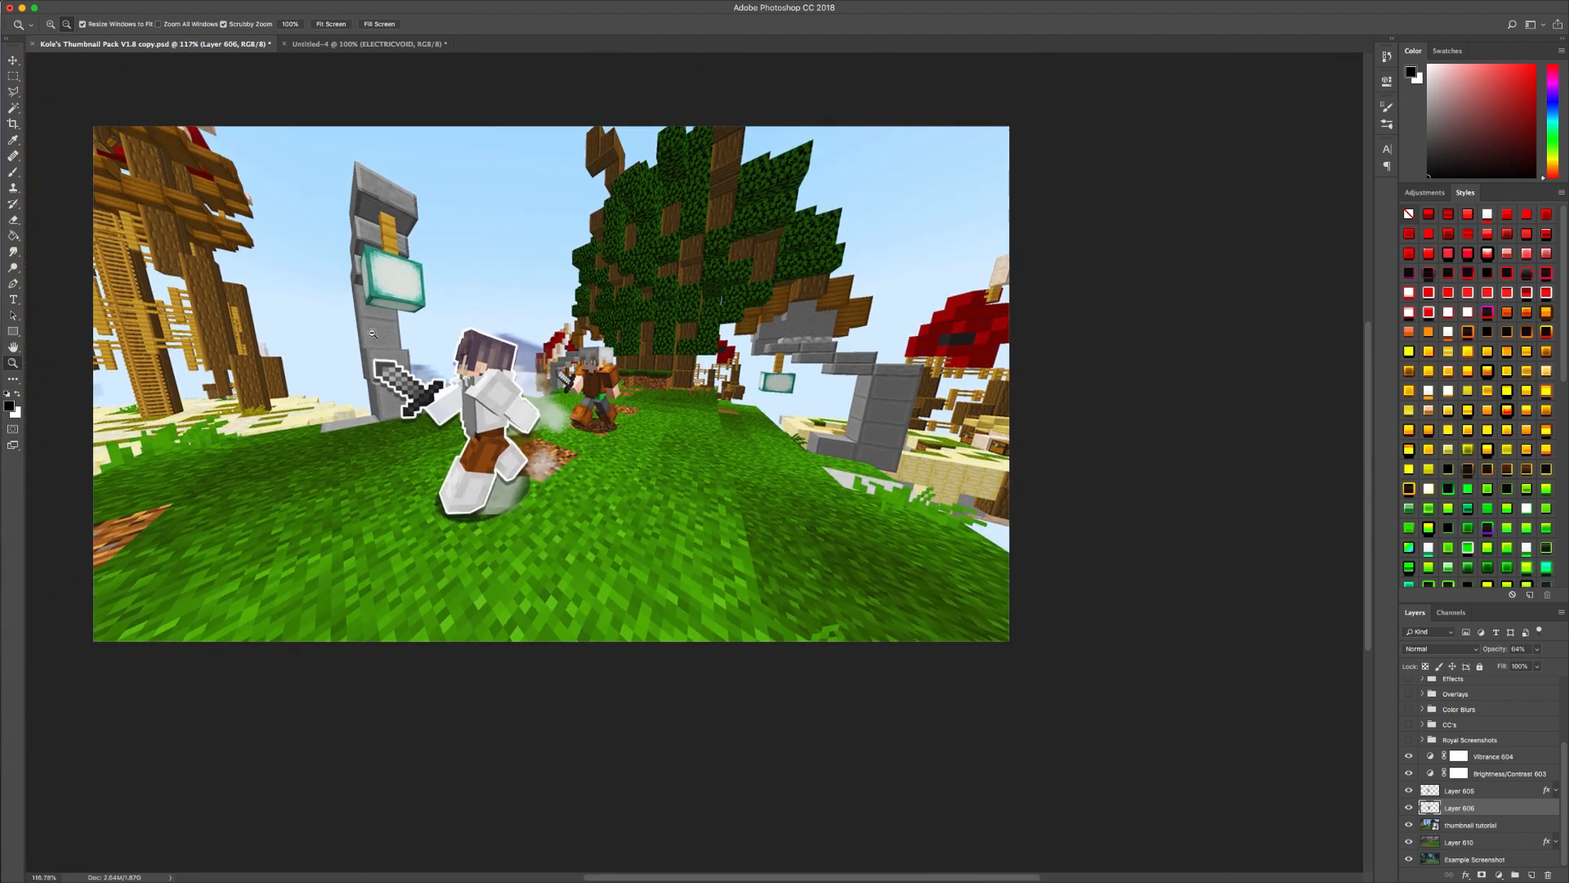
{"action": "left_click_drag", "start_coordinate": [544, 407], "coordinate": [582, 404]}
{"action": "key", "text": "h"}
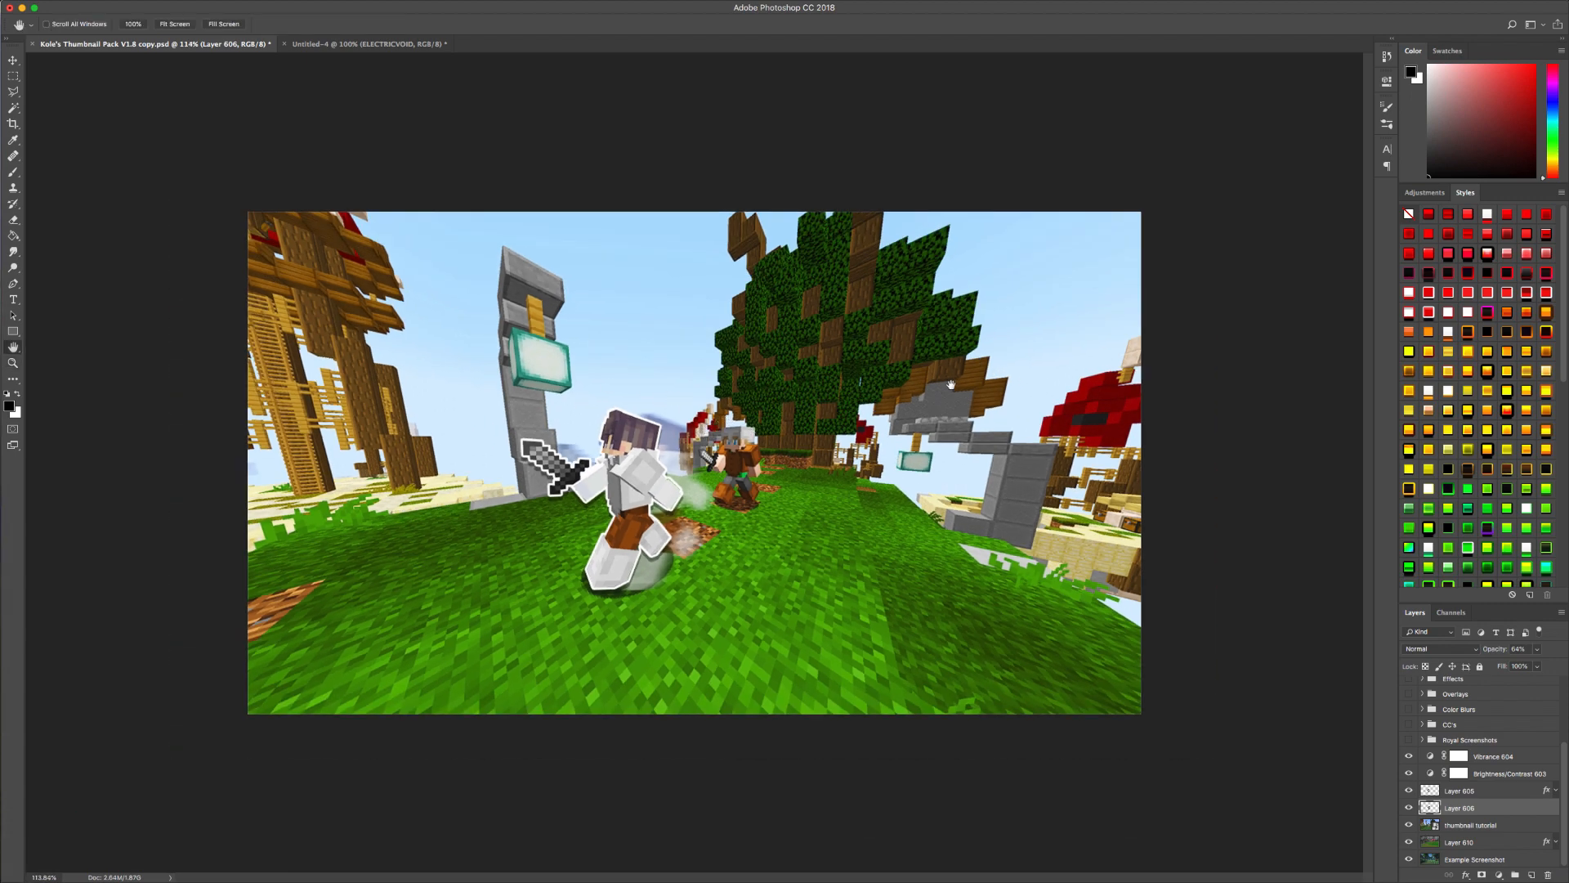
{"action": "key", "text": "t"}
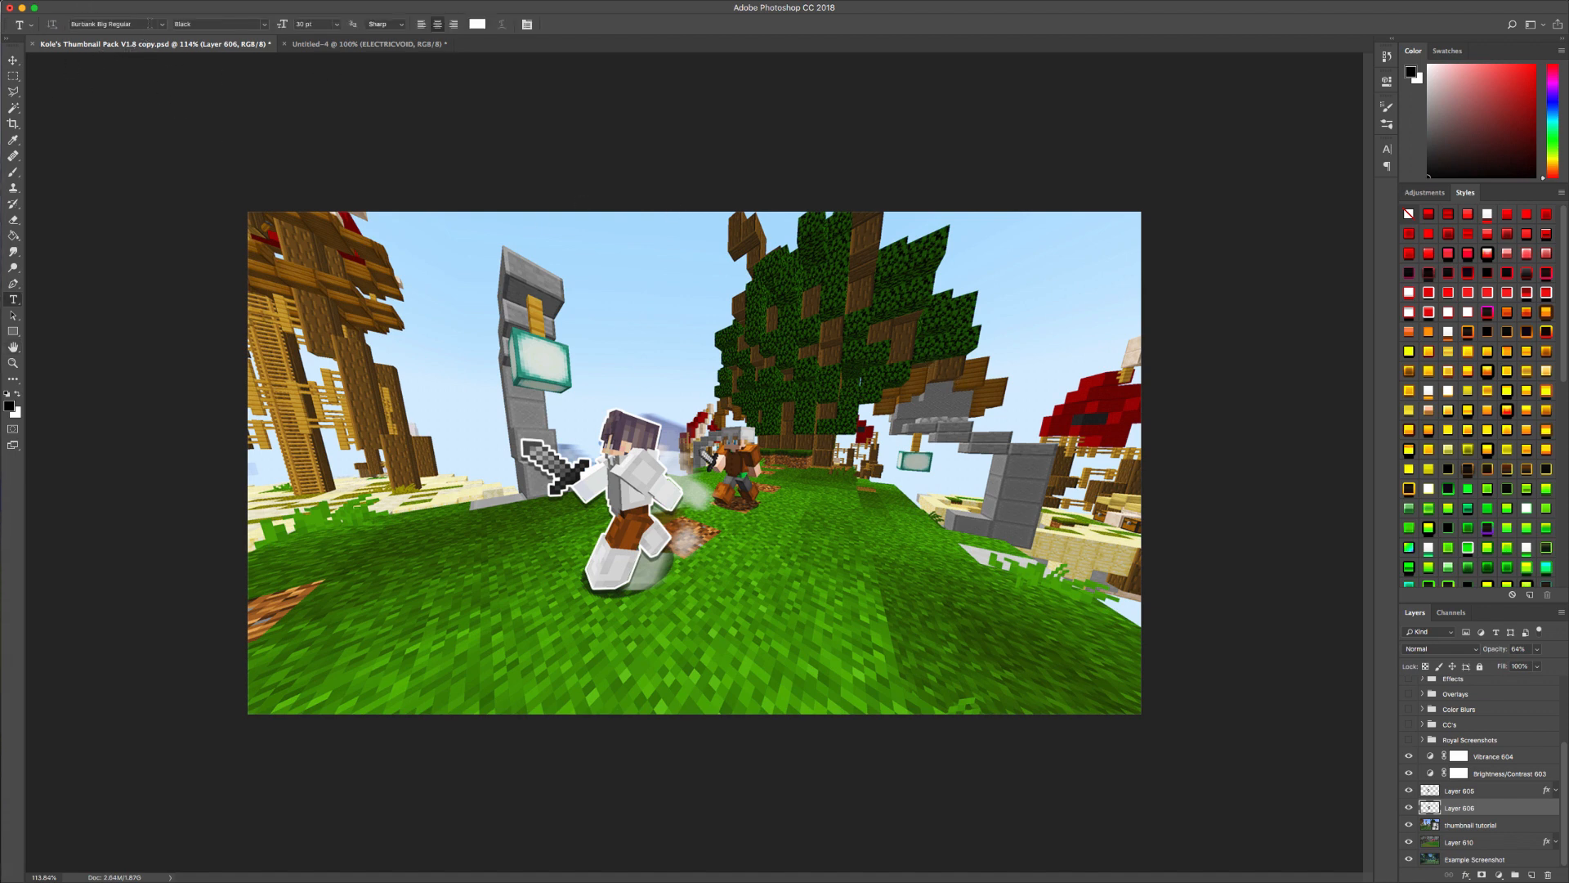
{"action": "left_click", "coordinate": [162, 25]}
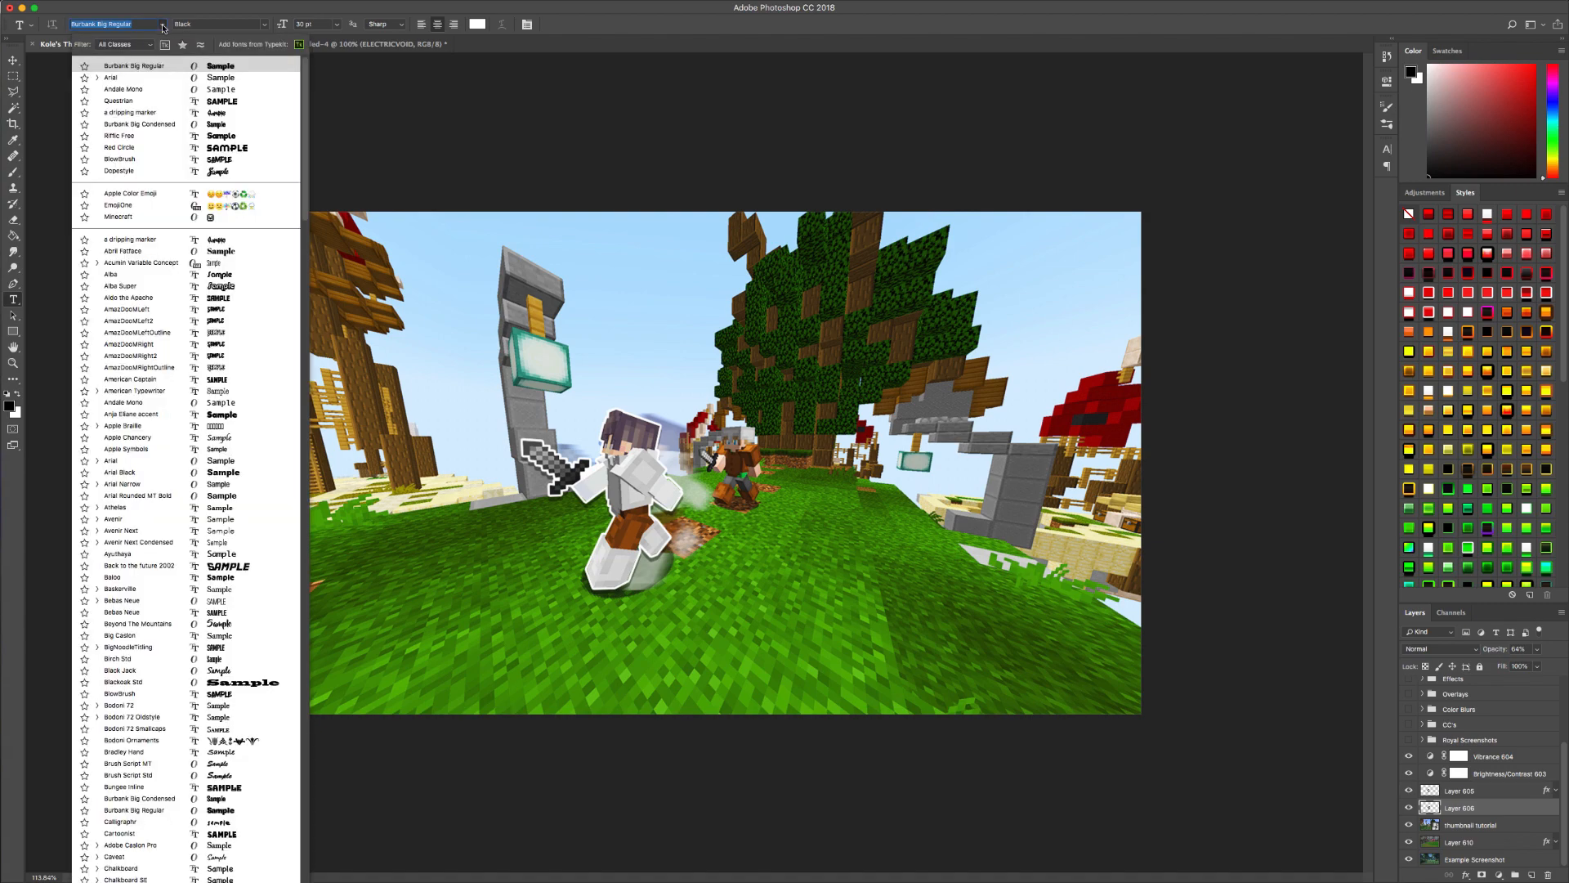
{"action": "left_click", "coordinate": [160, 67]}
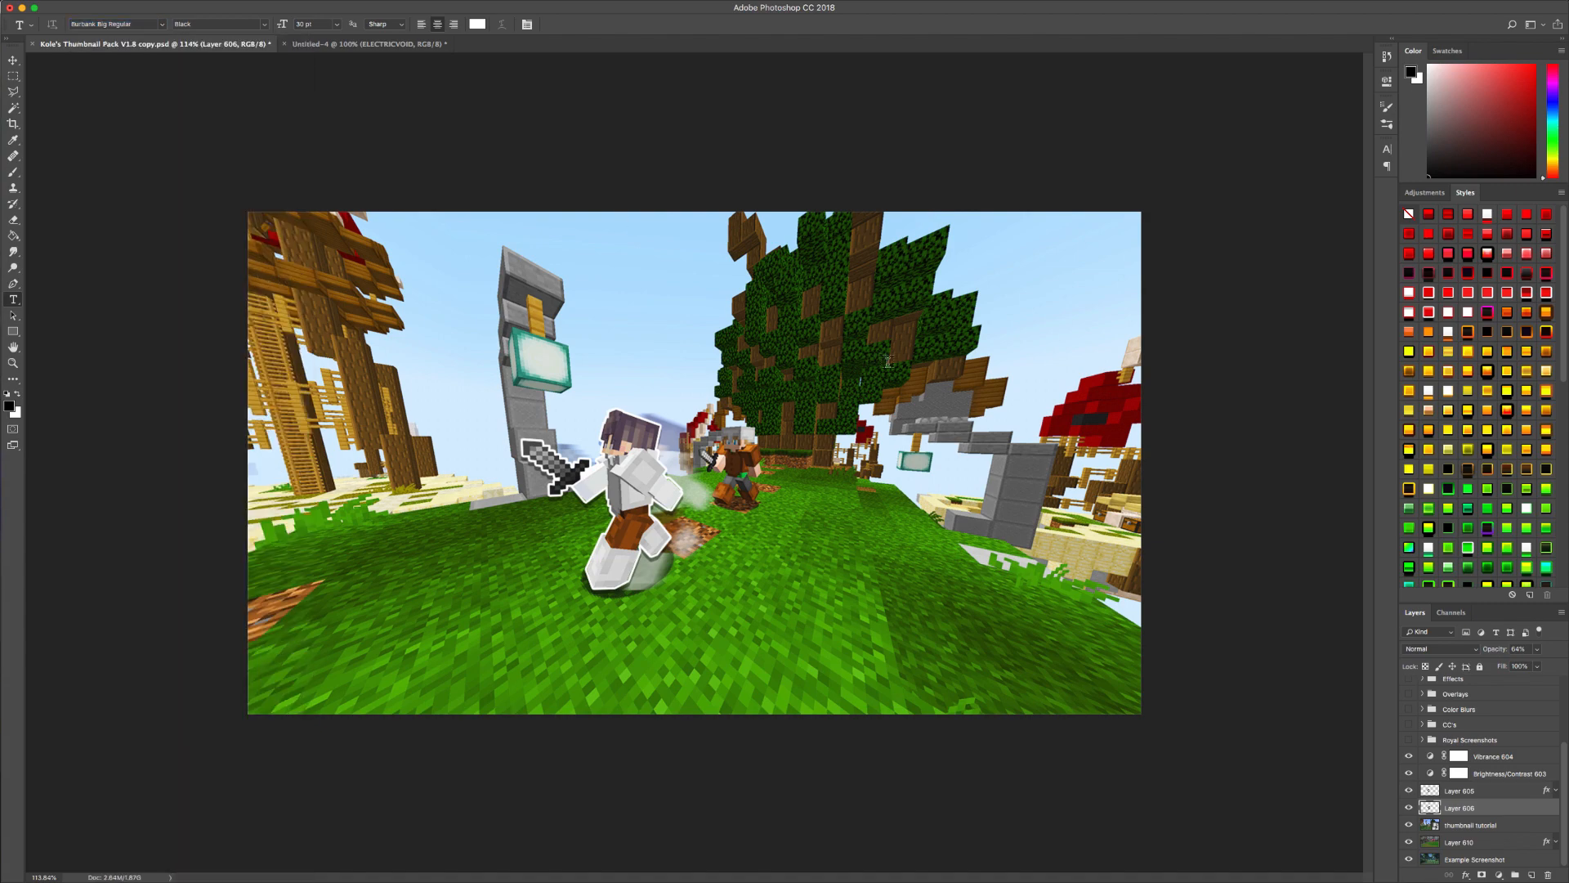
- Add a white text layer over the tree reading "RUNNING FROM" in capitals
{"action": "left_click", "coordinate": [831, 343]}
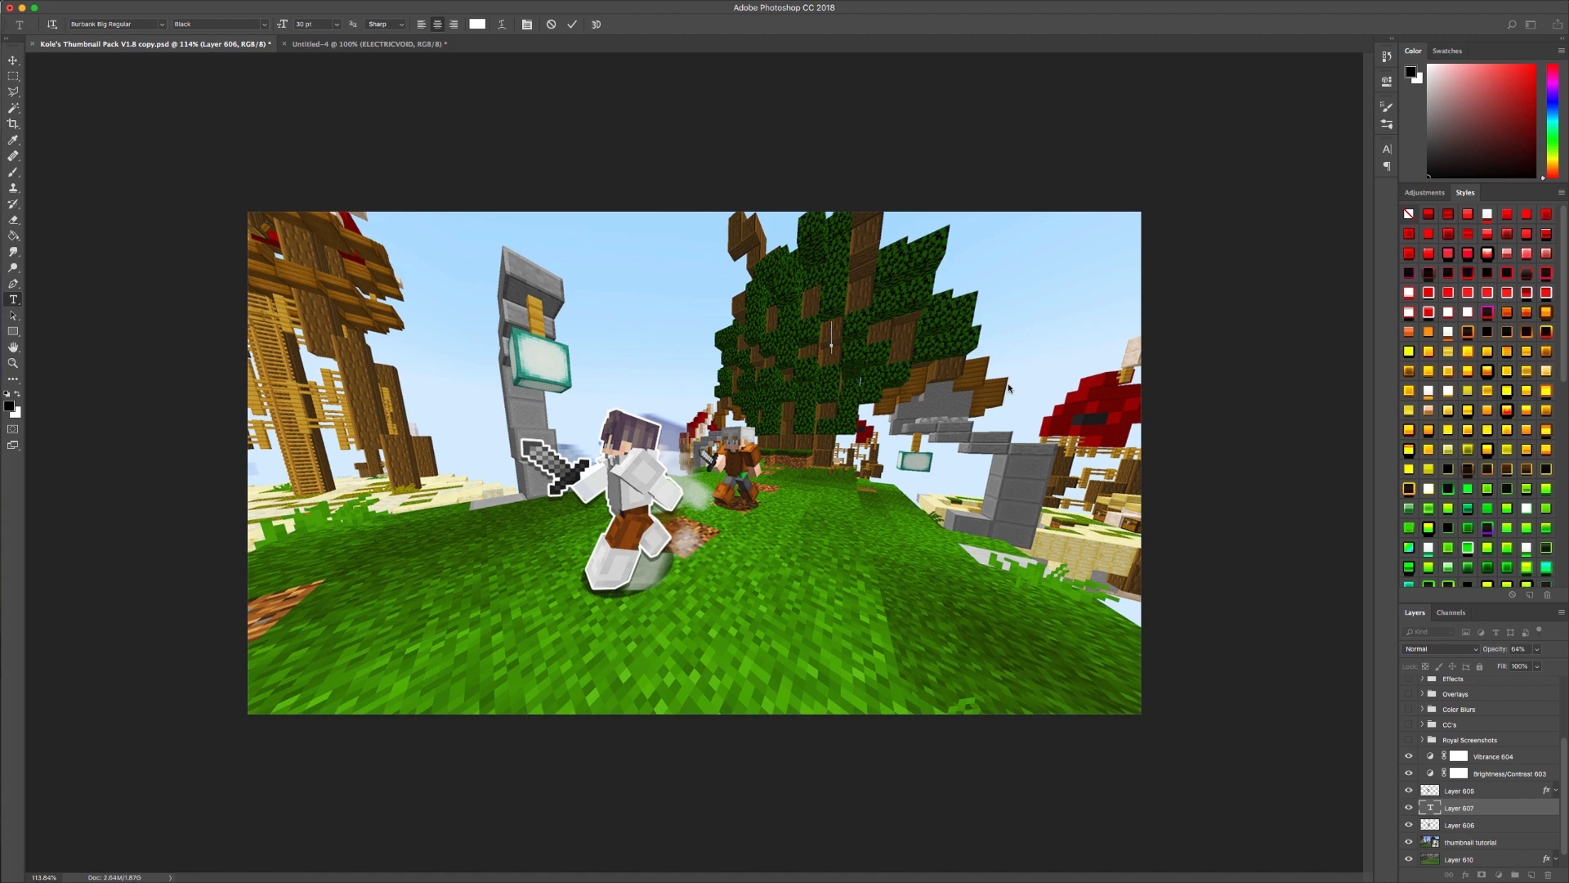
{"action": "type", "text": "runn"}
{"action": "key", "text": "BackSpace"}
{"action": "key", "text": "BackSpace"}
{"action": "key", "text": "BackSpace"}
{"action": "key", "text": "BackSpace"}
{"action": "type", "text": "RUN"}
{"action": "key", "text": "BackSpace"}
{"action": "key", "text": "BackSpace"}
{"action": "key", "text": "BackSpace"}
{"action": "type", "text": "RUNN"}
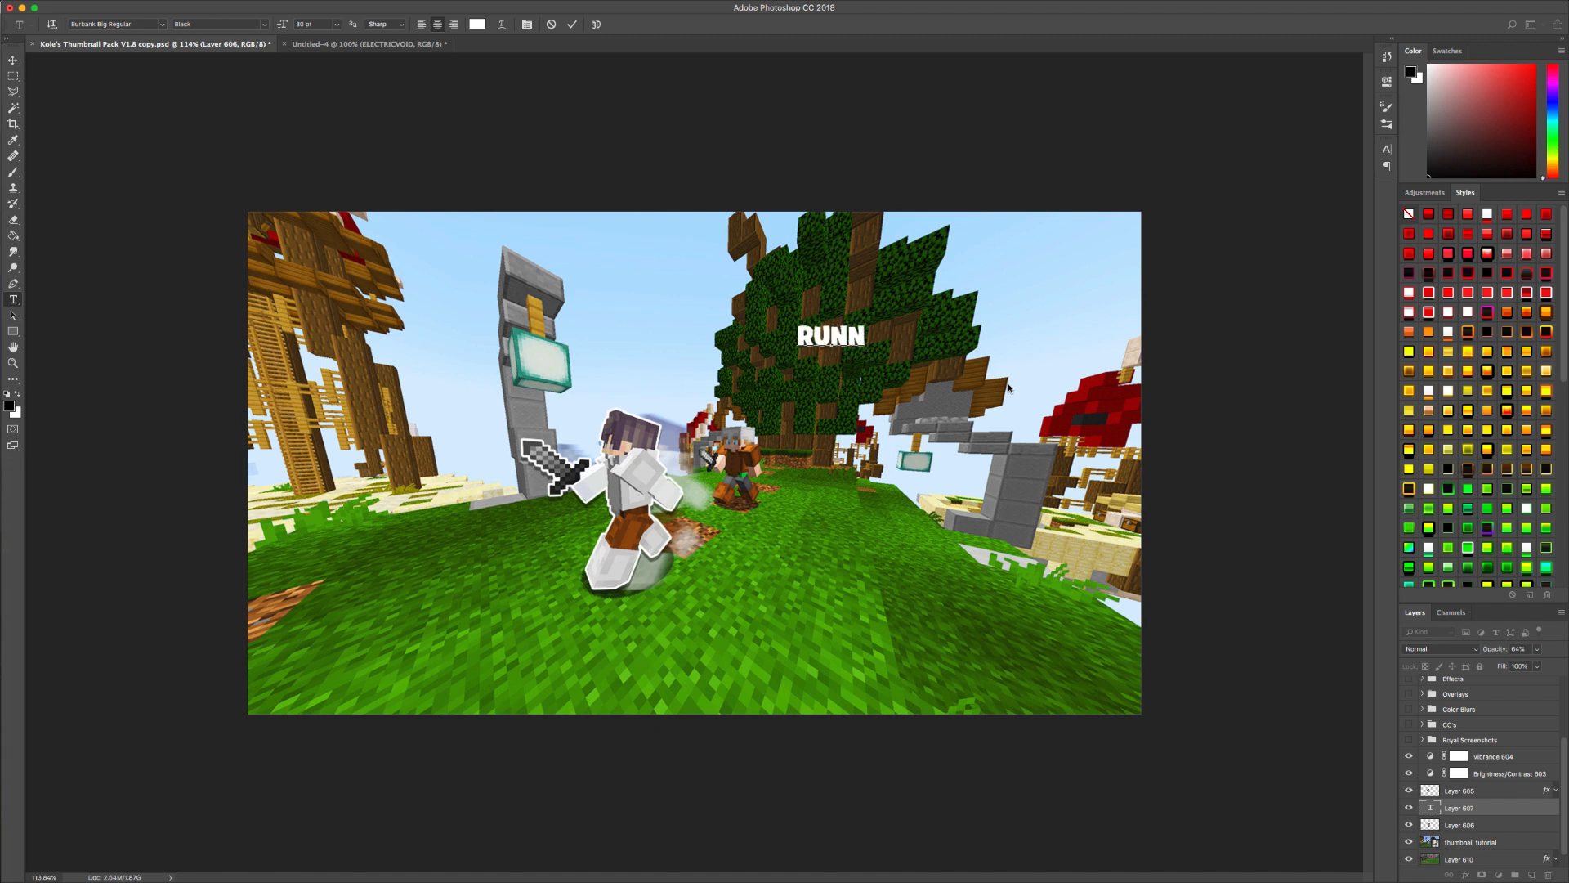
{"action": "type", "text": "ING FROM"}
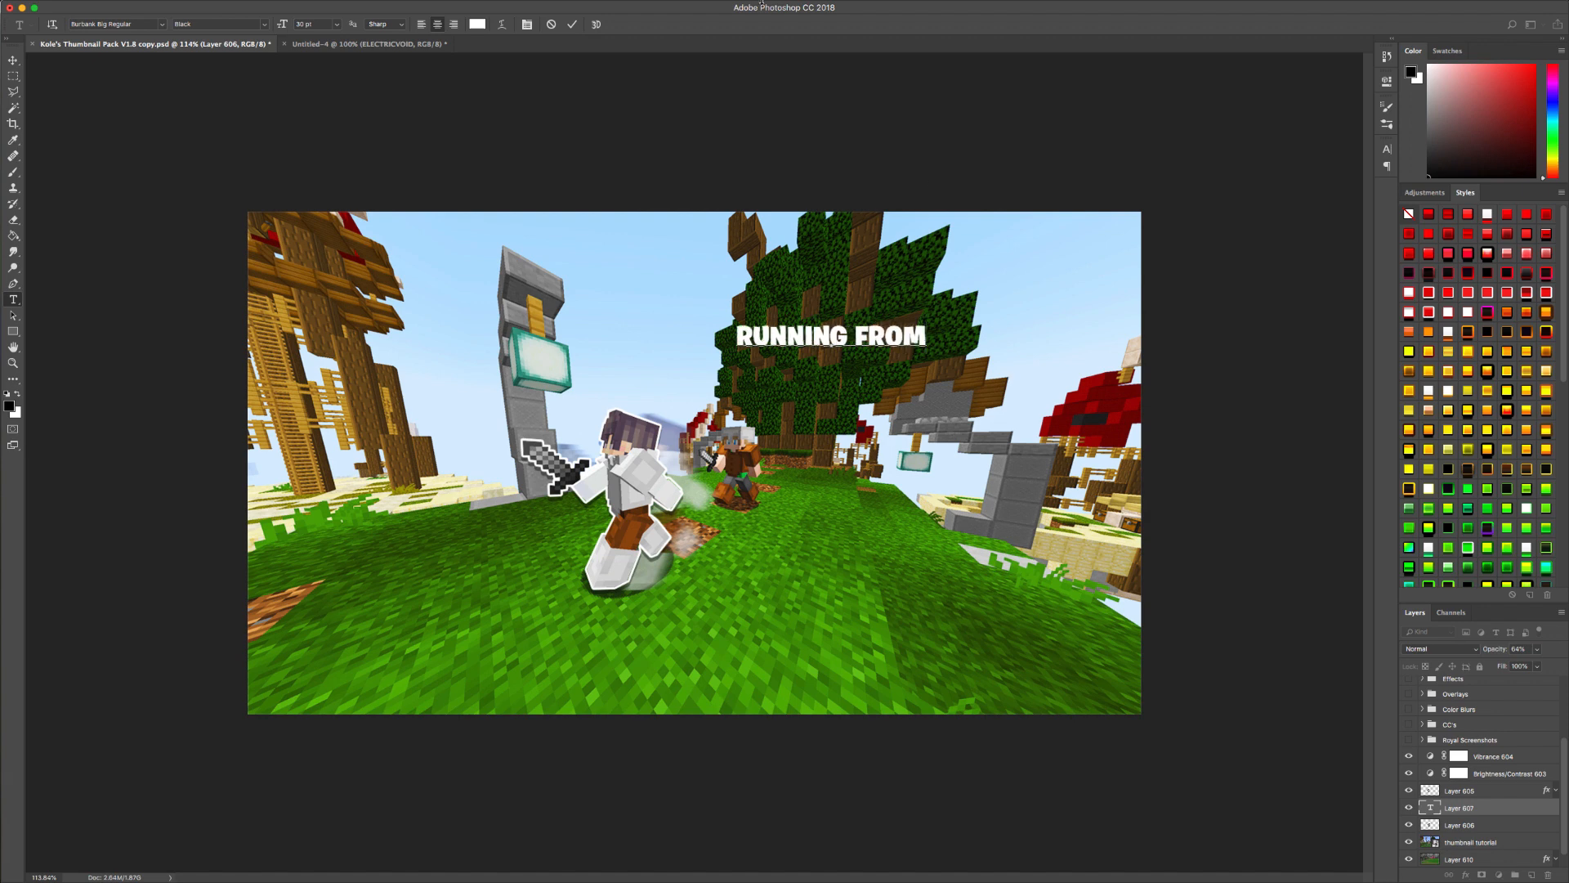
- Commit the first title line and add a second white text layer just below it reading "MAX IN SKYWARS"
{"action": "left_click", "coordinate": [572, 24]}
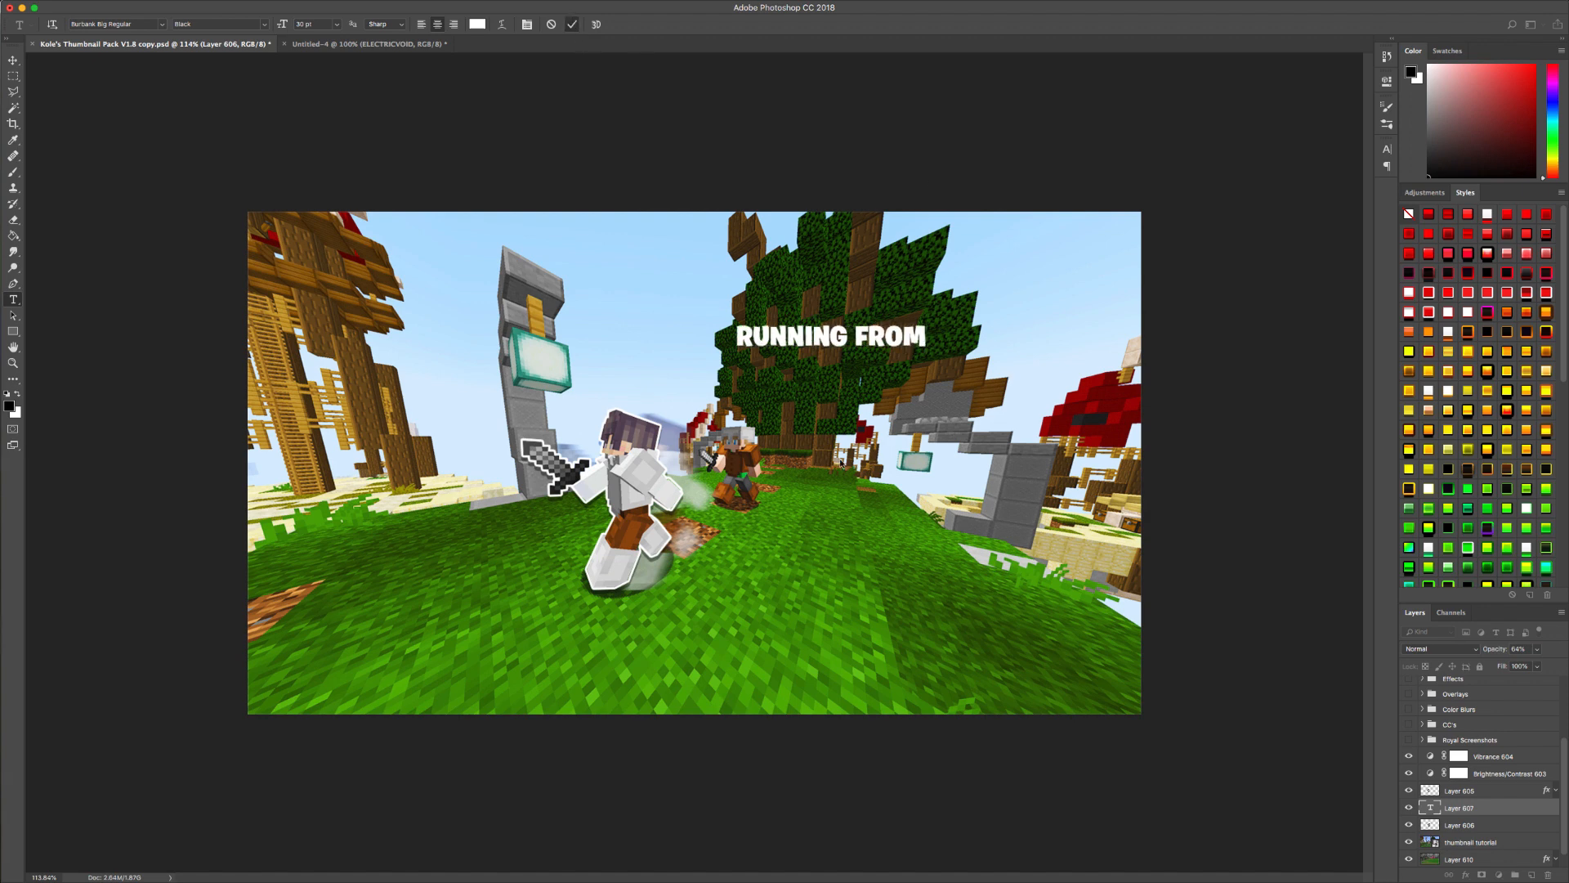
{"action": "left_click", "coordinate": [787, 371]}
{"action": "type", "text": "MAX I"}
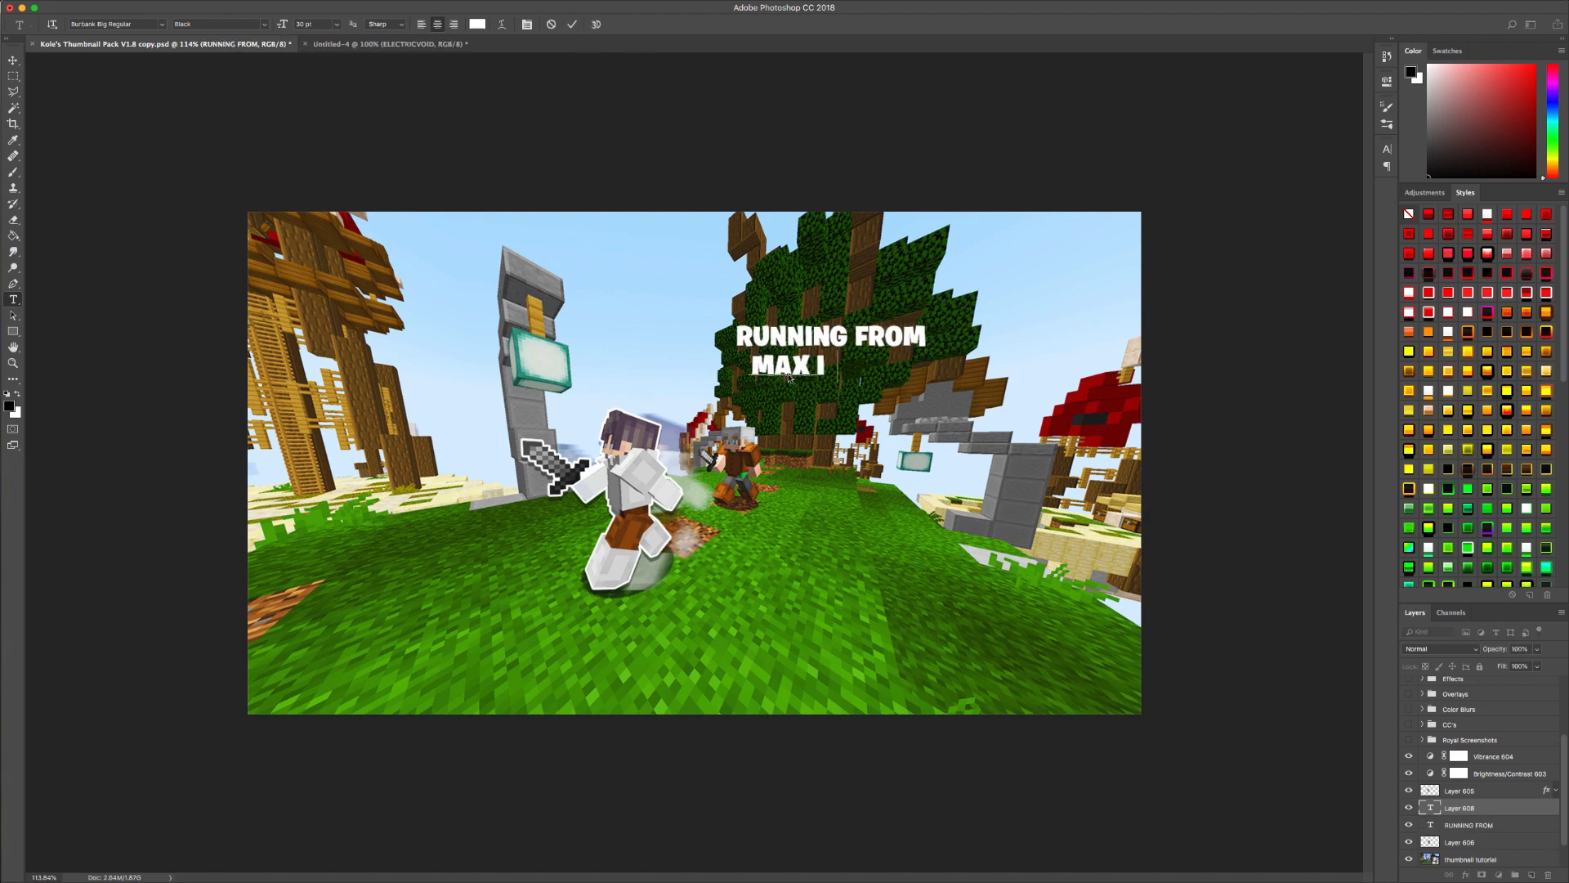
{"action": "type", "text": "N SKYWARS"}
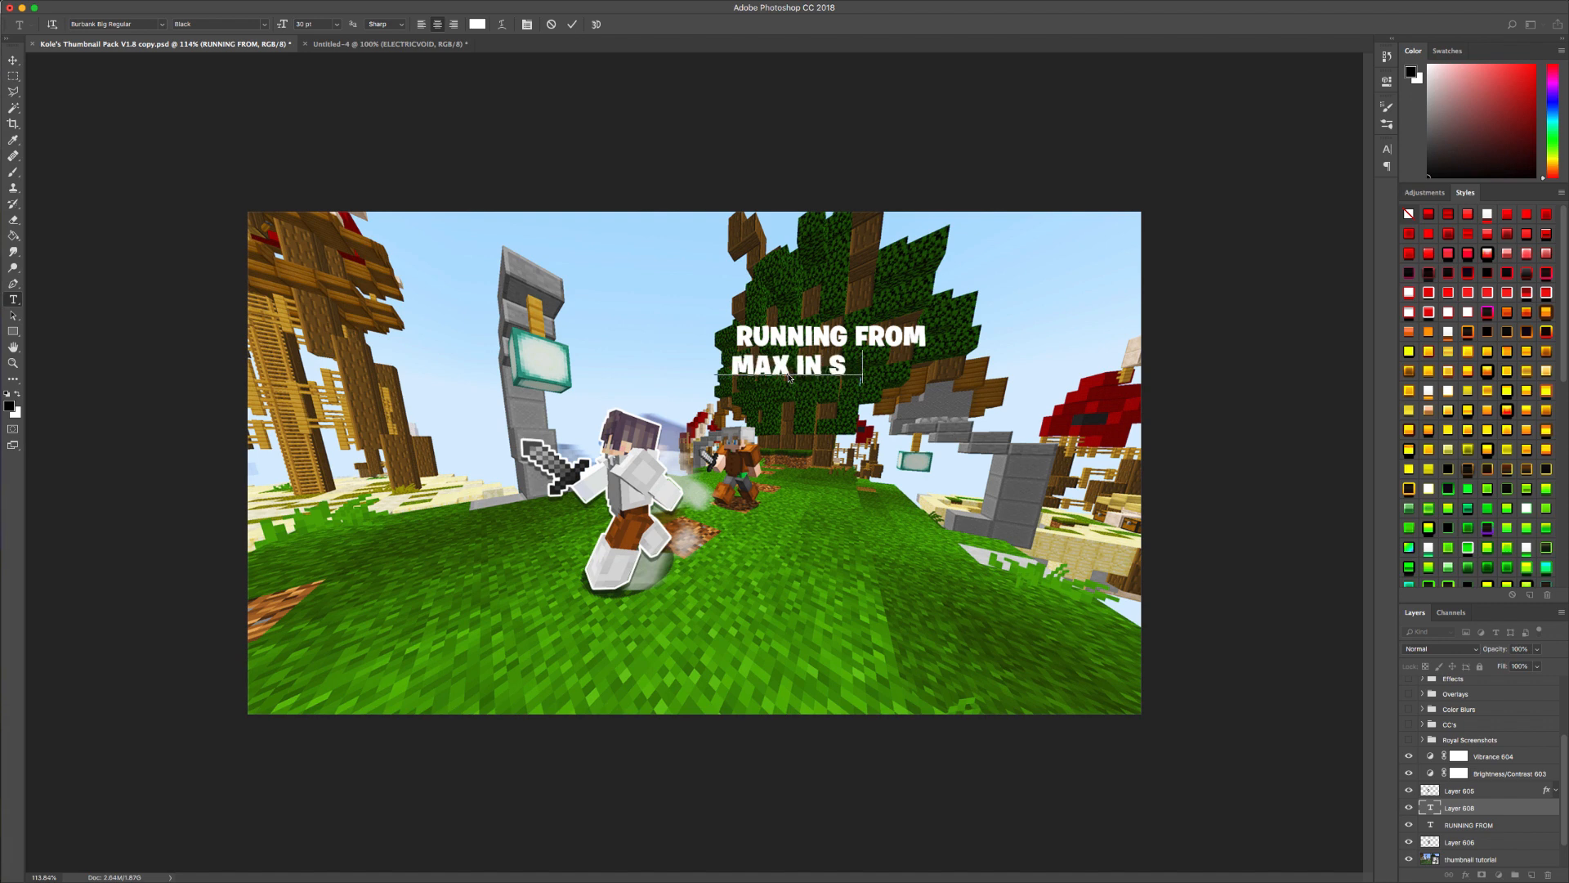
{"action": "left_click", "coordinate": [572, 23]}
- Move the MAX IN SKYWARS text directly beneath RUNNING FROM and scale it down to match that line's width
{"action": "key", "text": "c"}
{"action": "key", "text": "v"}
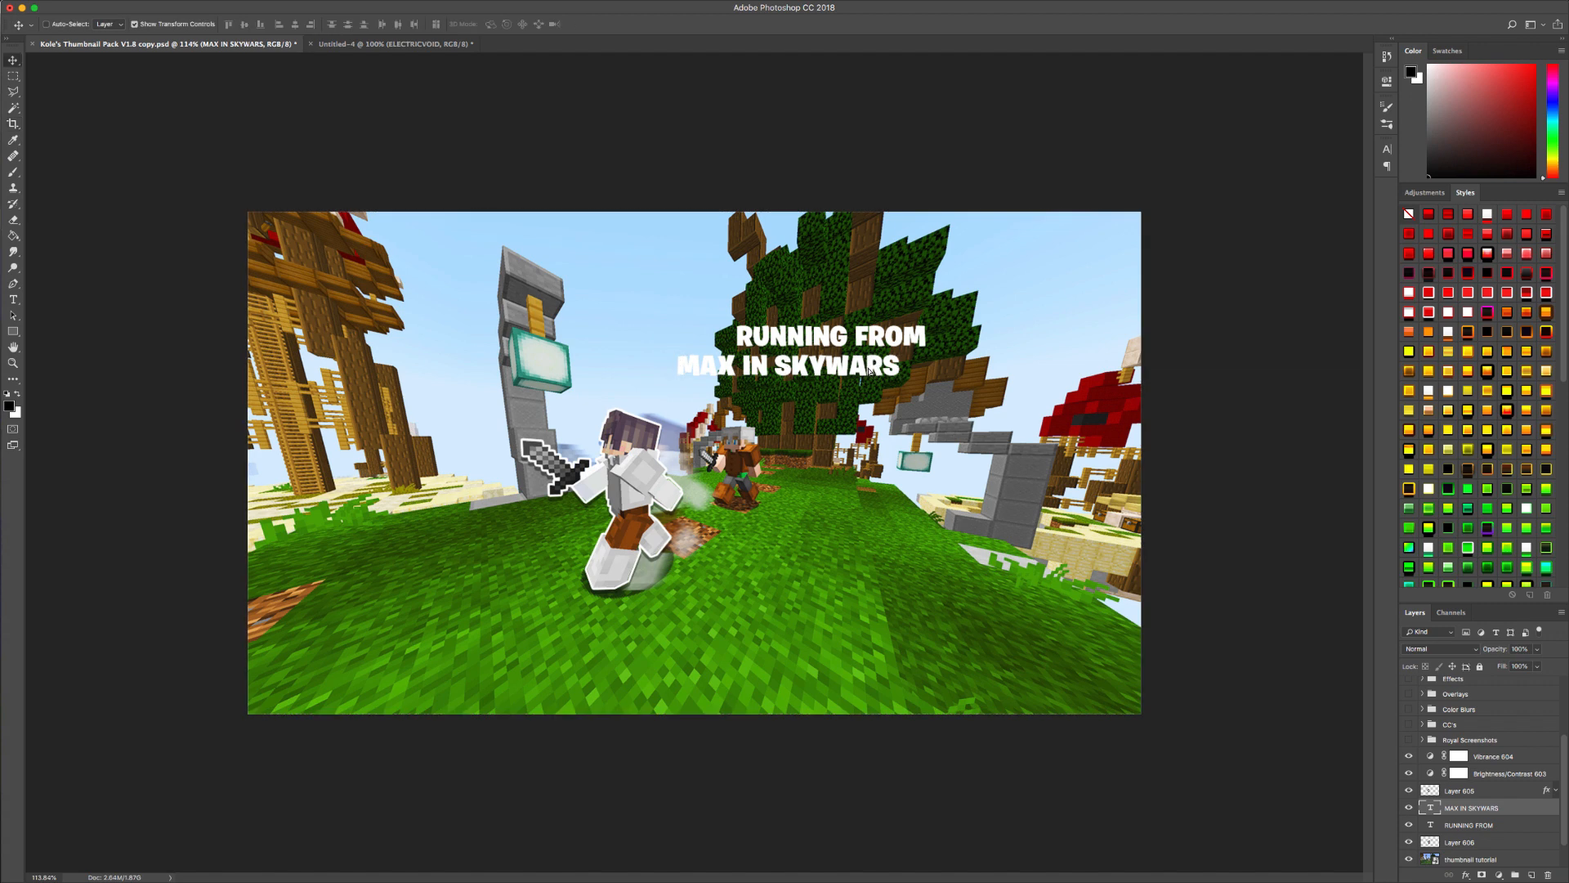
{"action": "left_click_drag", "start_coordinate": [875, 365], "coordinate": [926, 359]}
{"action": "key", "text": "ctrl+t"}
{"action": "left_click", "coordinate": [568, 24]}
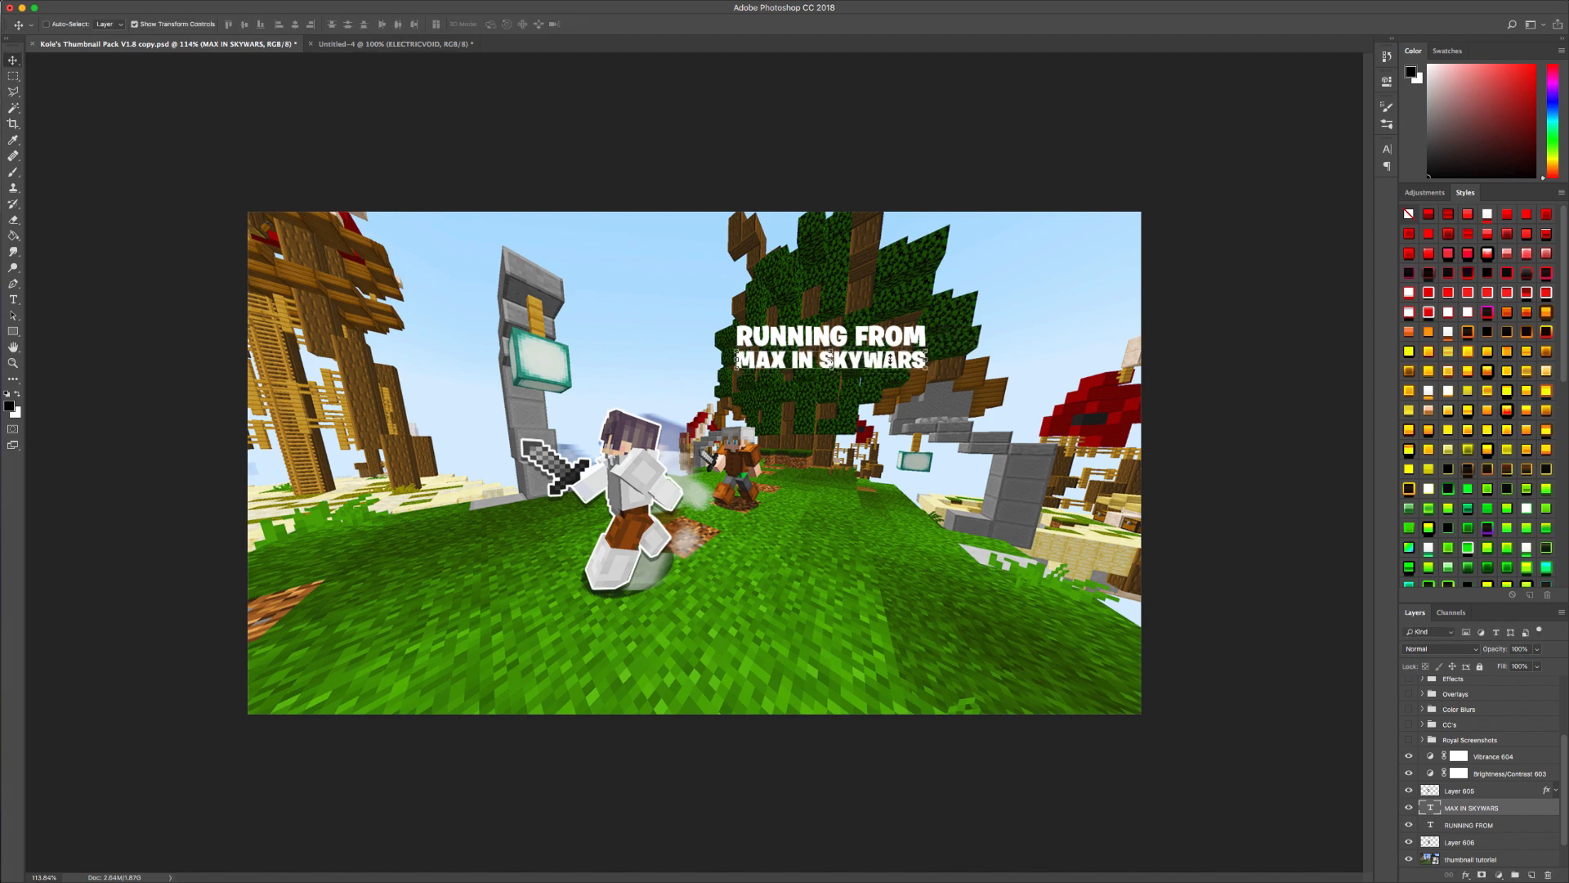
- Enlarge both title text layers together and place them across the upper-right part of the thumbnail
{"action": "left_click", "coordinate": [1481, 824], "text": "shift"}
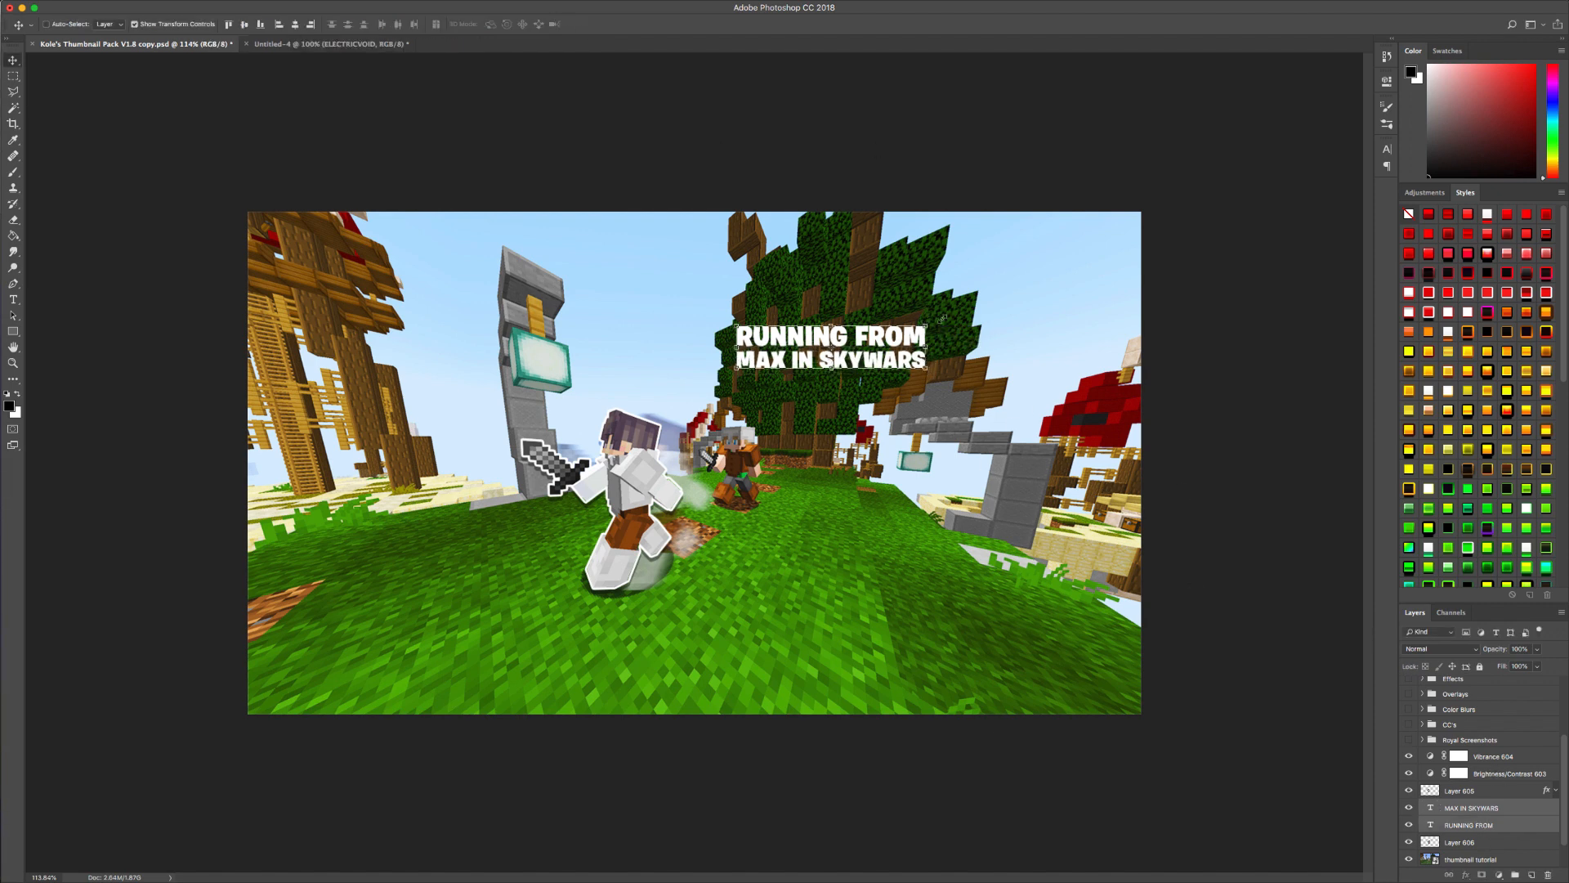
{"action": "key", "text": "ctrl+t"}
{"action": "left_click_drag", "start_coordinate": [1124, 282], "coordinate": [1177, 256]}
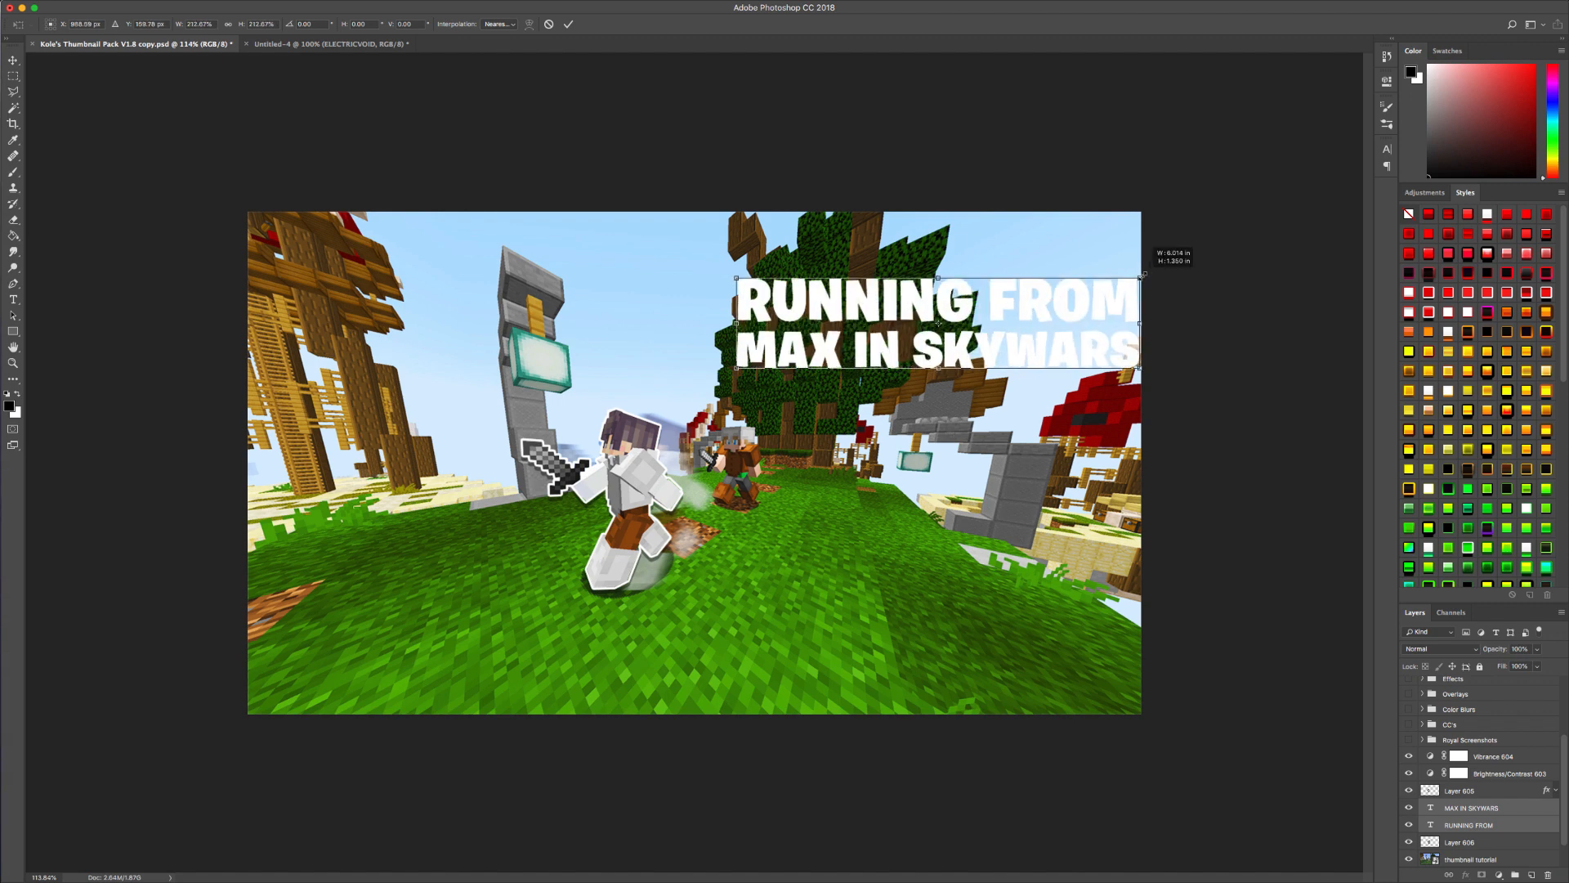
{"action": "left_click_drag", "start_coordinate": [1032, 301], "coordinate": [984, 363]}
{"action": "left_click_drag", "start_coordinate": [1039, 315], "coordinate": [1026, 286]}
{"action": "left_click", "coordinate": [568, 24]}
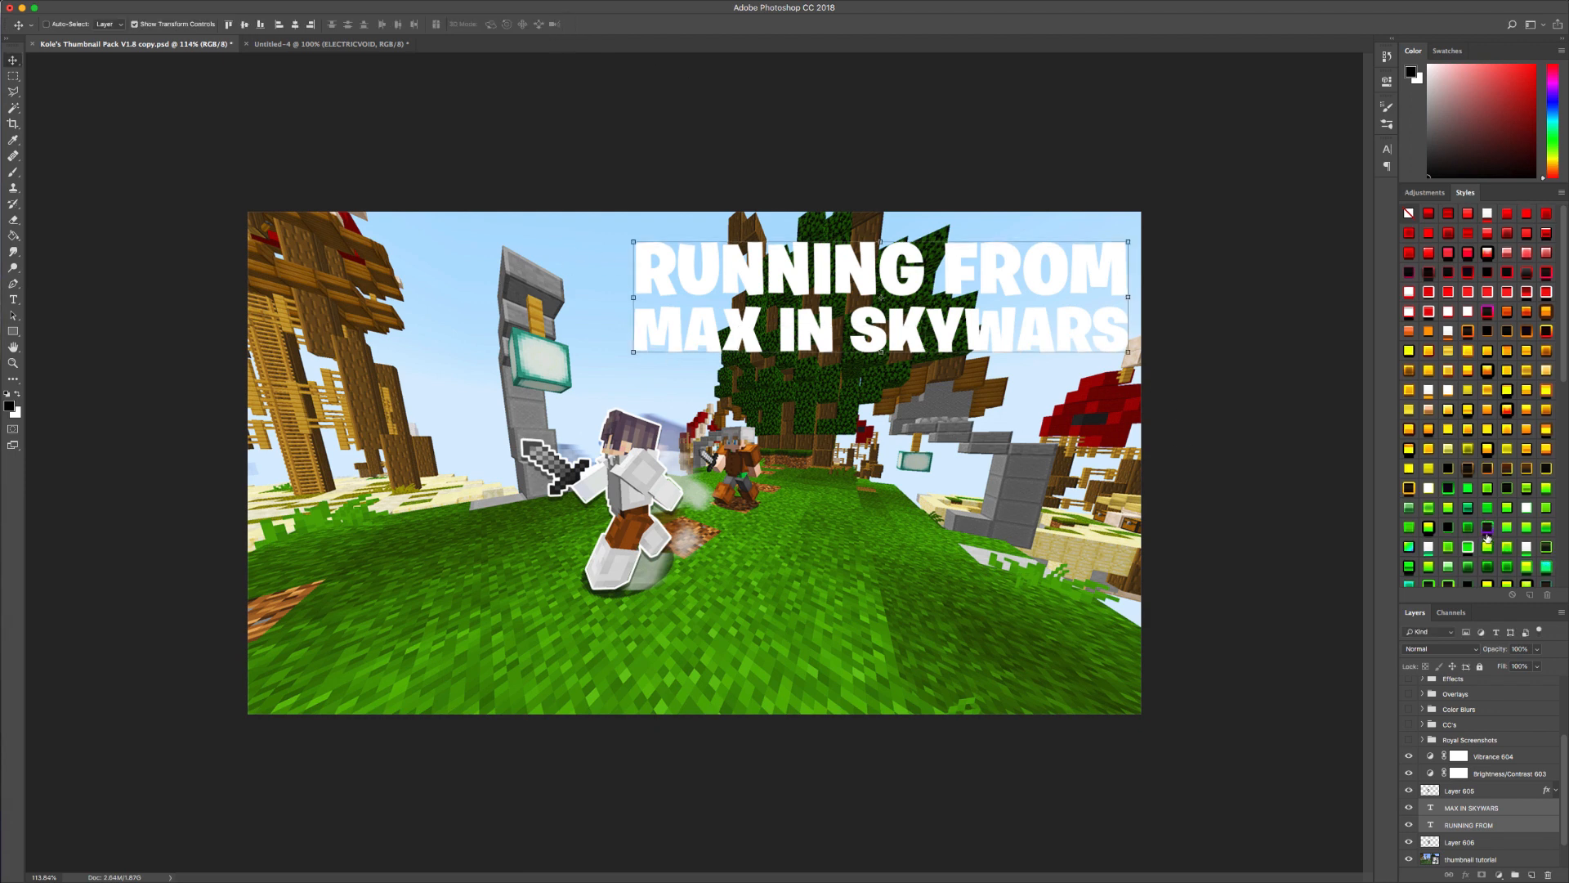
{"action": "scroll", "coordinate": [1484, 528], "scroll_direction": "down", "scroll_amount": 4}
{"action": "scroll", "coordinate": [1484, 527], "scroll_direction": "down", "scroll_amount": 8}
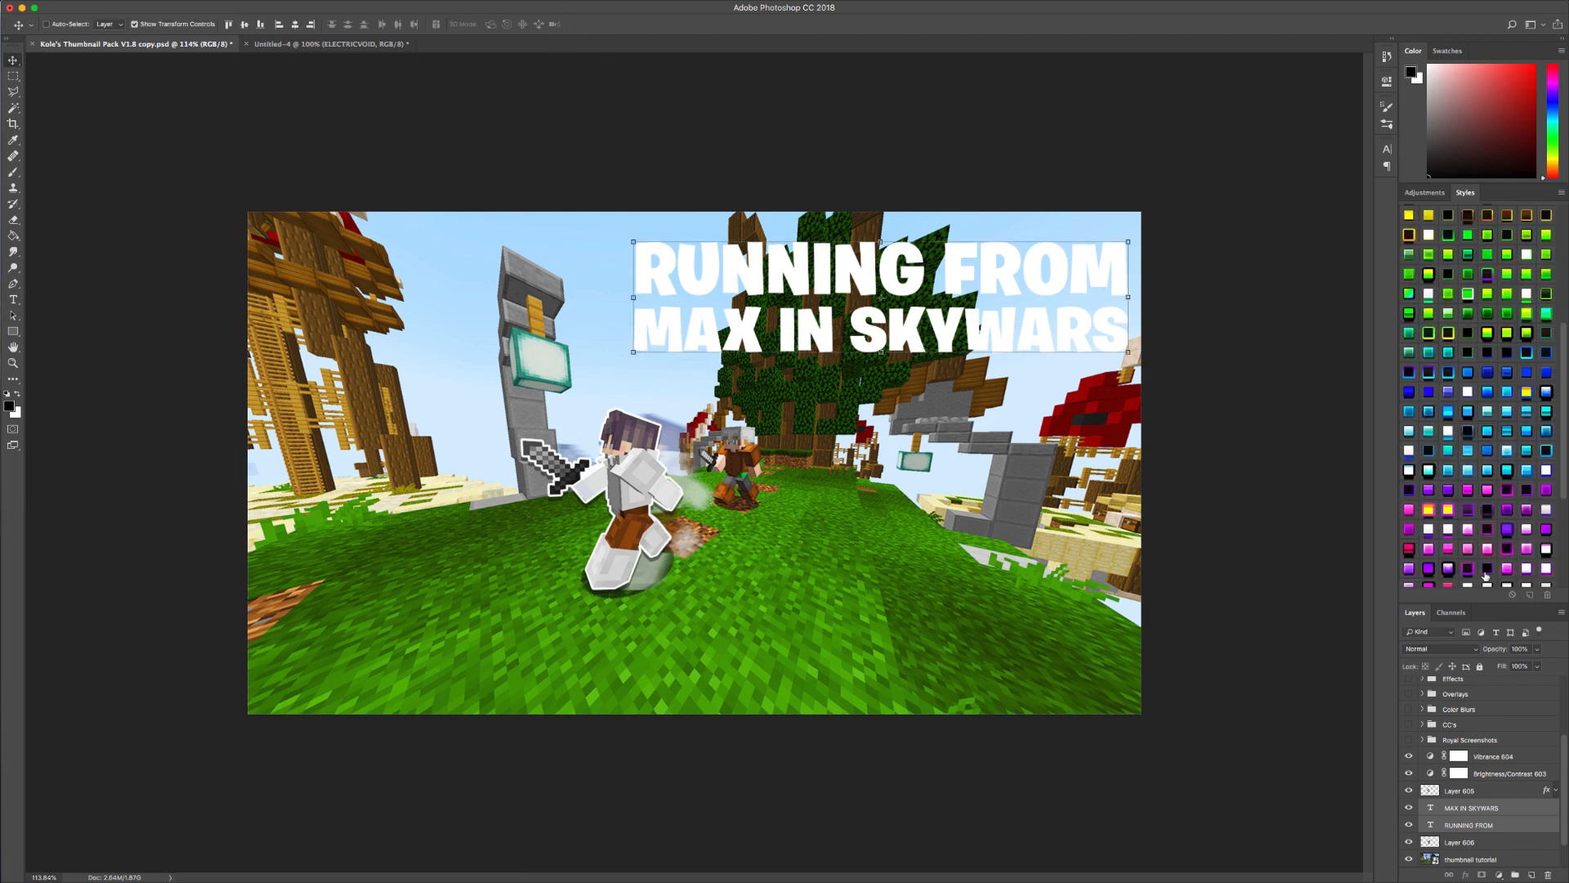
{"action": "scroll", "coordinate": [1488, 564], "scroll_direction": "down", "scroll_amount": 2}
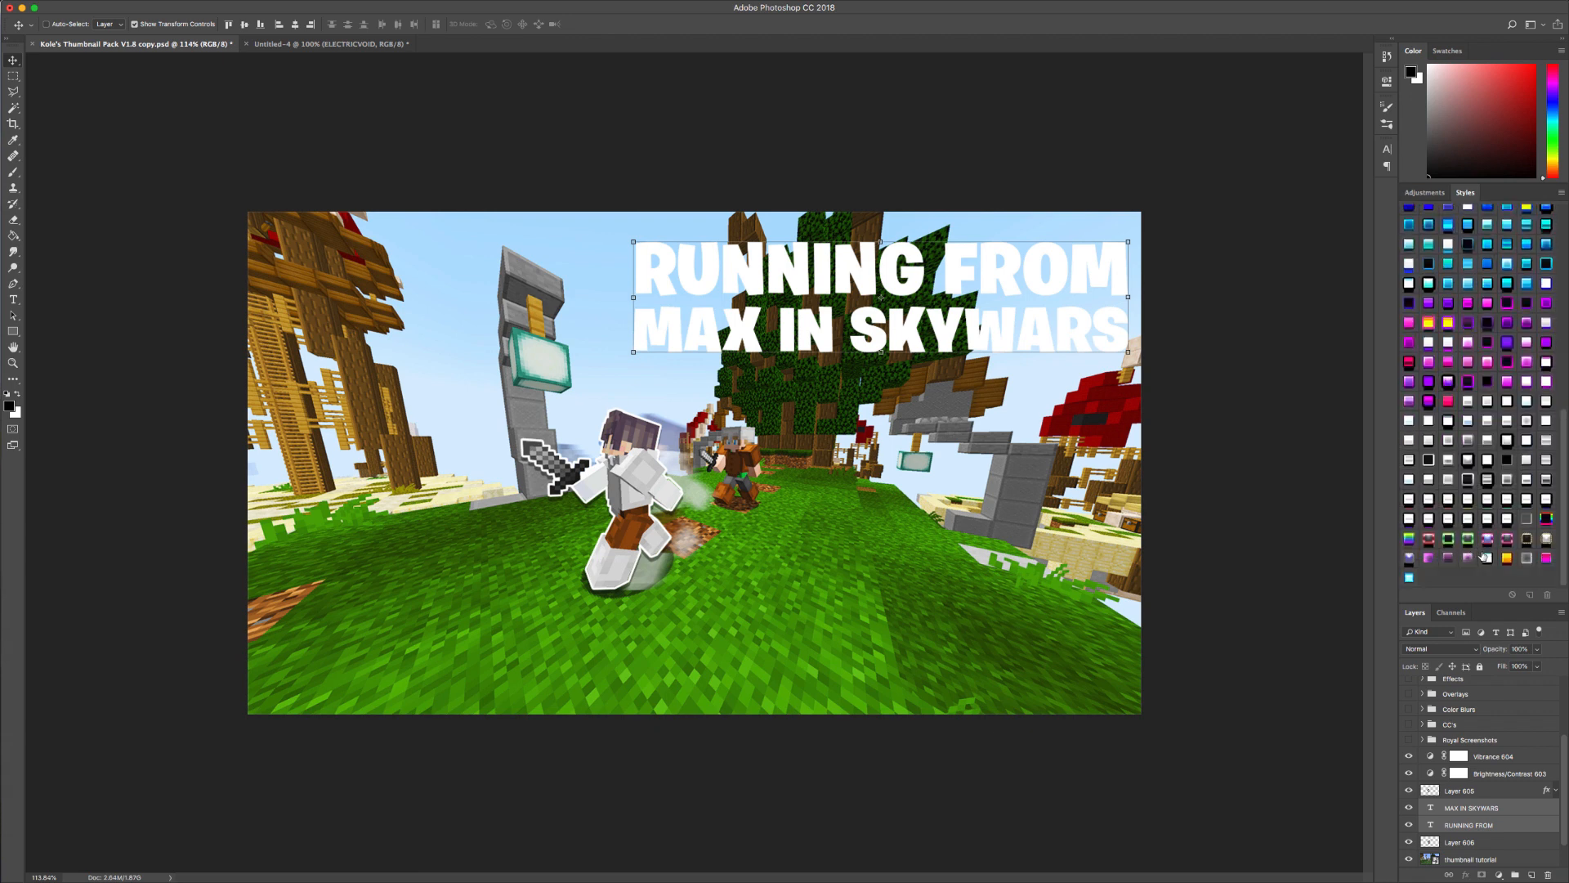
{"action": "scroll", "coordinate": [1487, 551], "scroll_direction": "up", "scroll_amount": 3}
{"action": "scroll", "coordinate": [1487, 549], "scroll_direction": "up", "scroll_amount": 5}
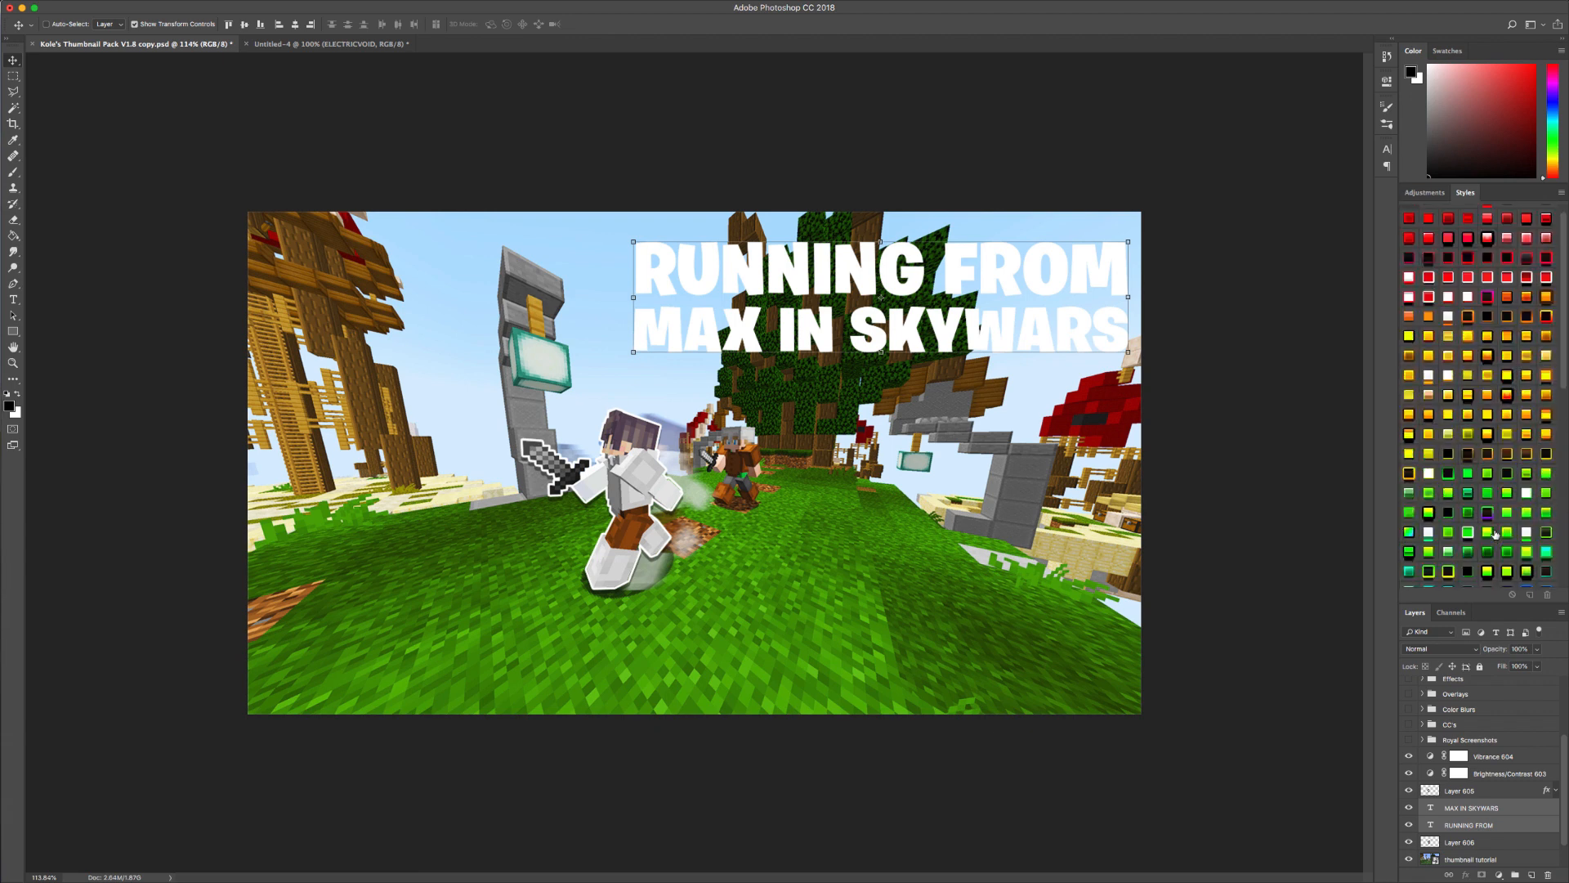
- Open the layer style settings of the RUNNING FROM text layer and list all available effects
{"action": "left_click", "coordinate": [1502, 794]}
{"action": "left_click", "coordinate": [1509, 826]}
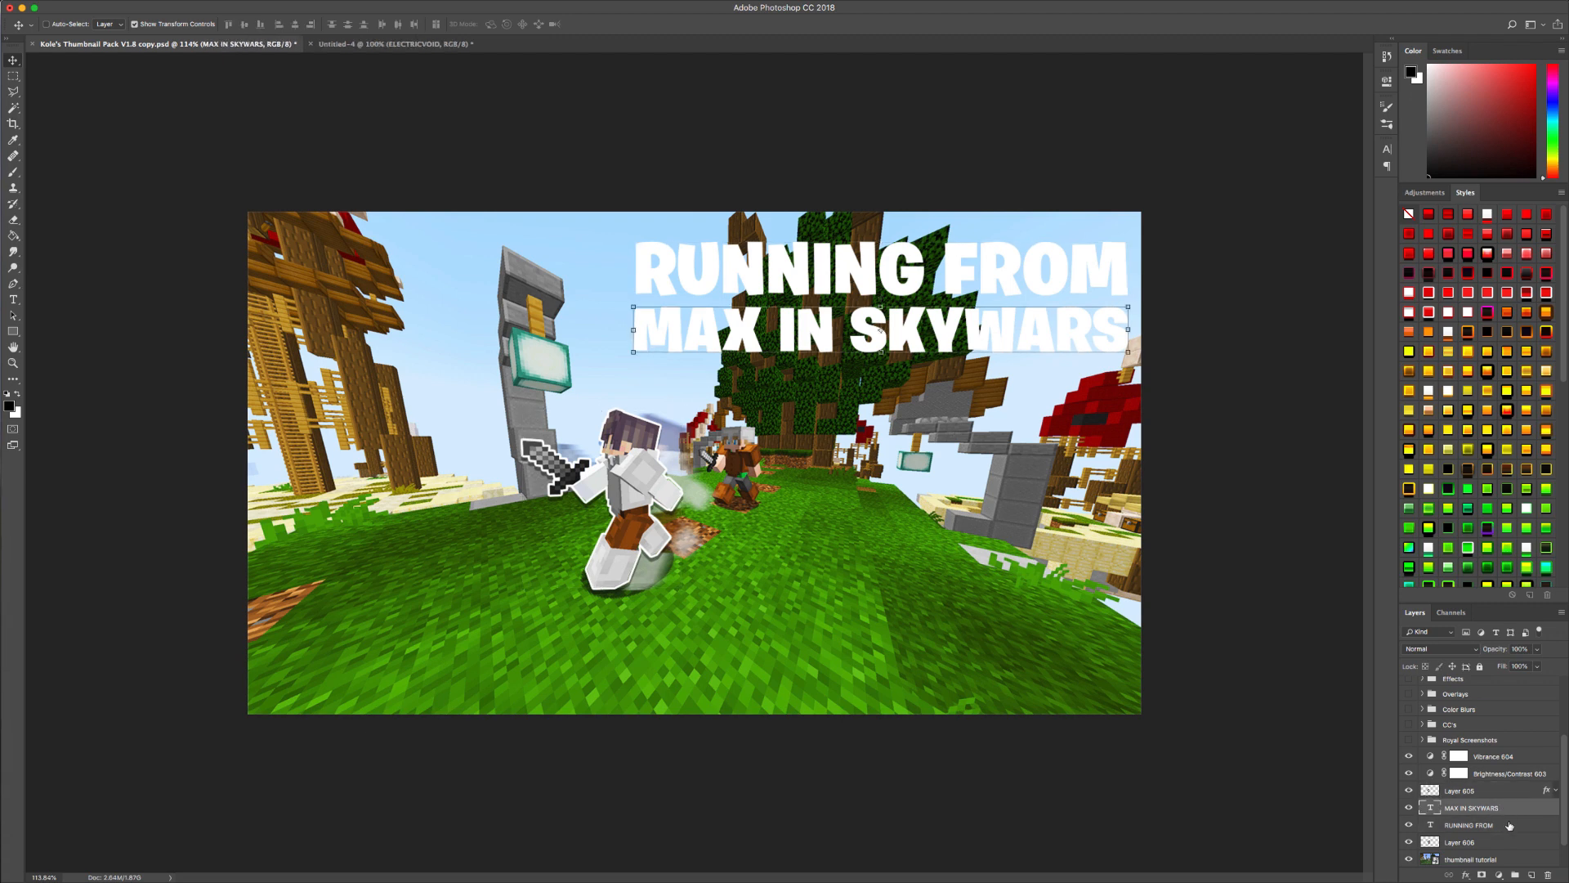
{"action": "double_click", "coordinate": [1508, 825]}
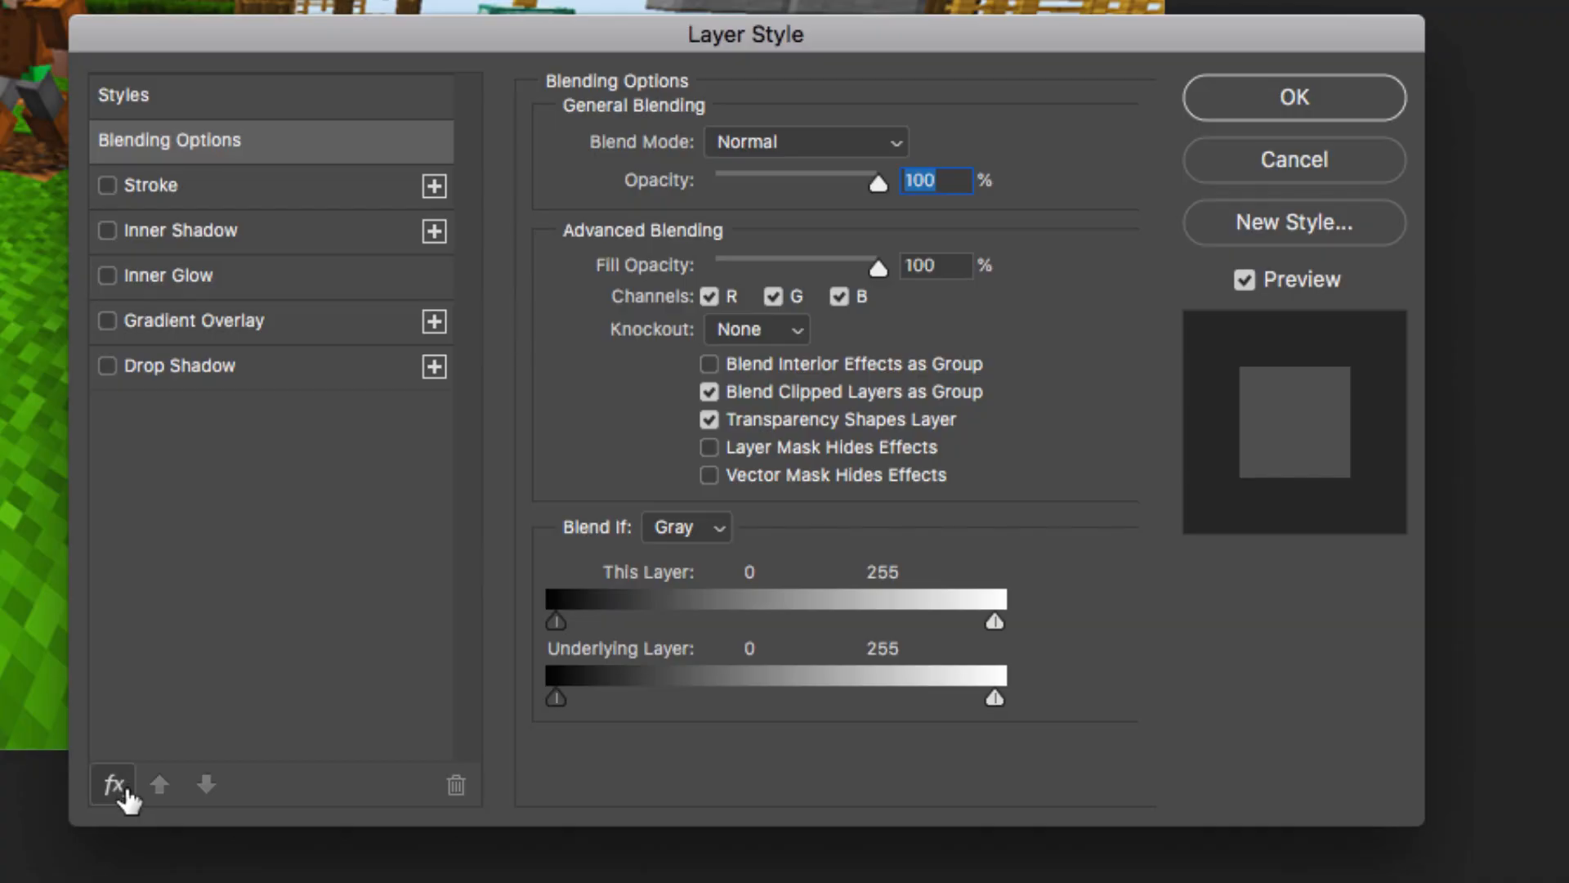
{"action": "left_click", "coordinate": [770, 727]}
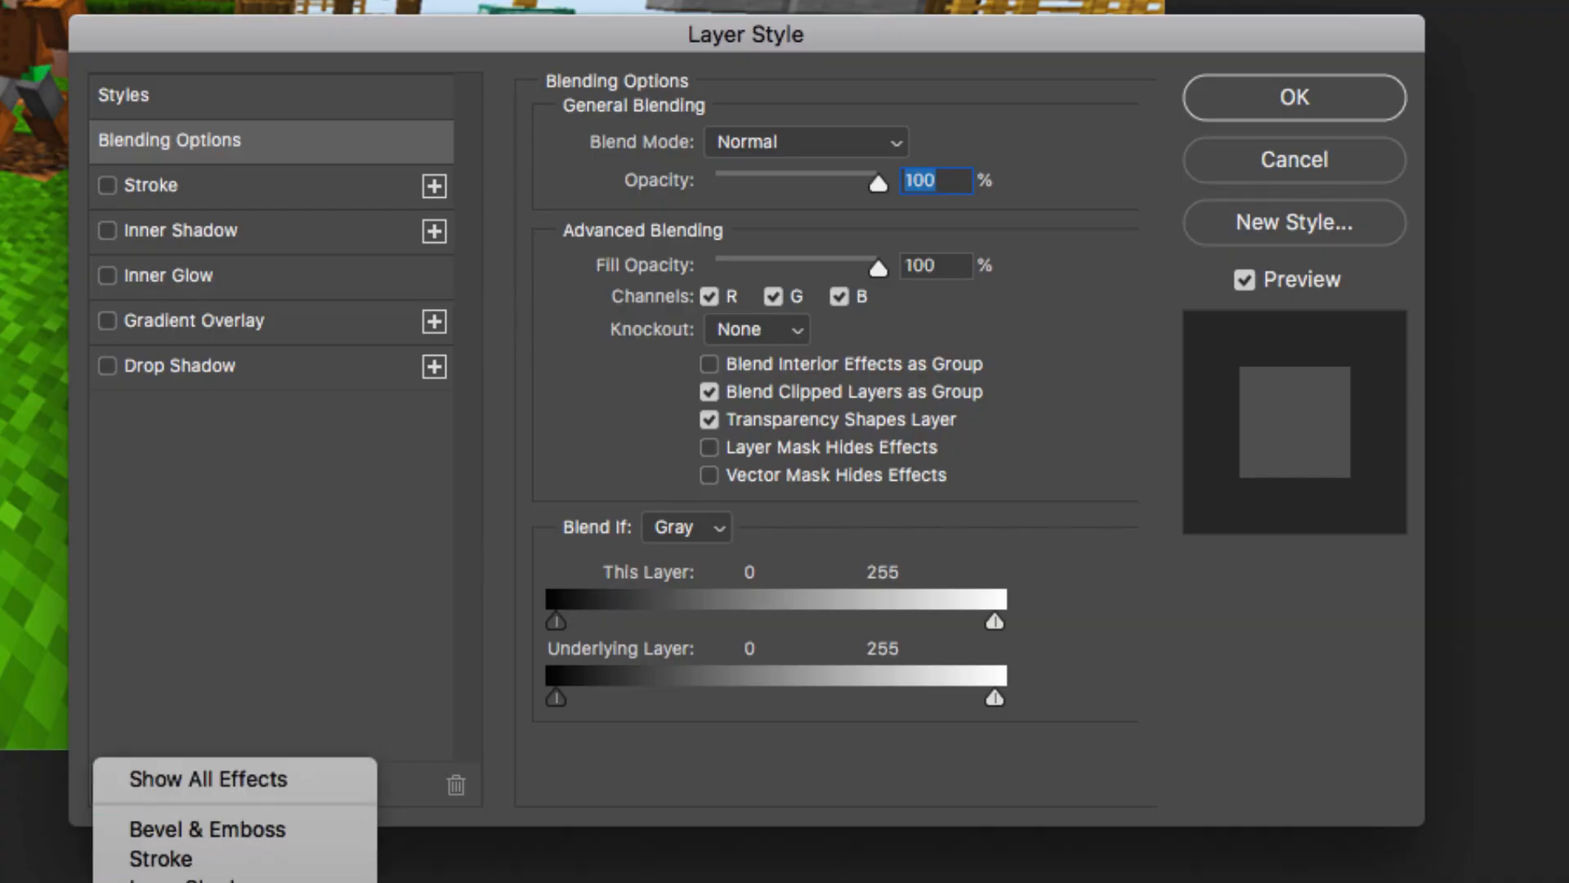
{"action": "left_click", "coordinate": [208, 778]}
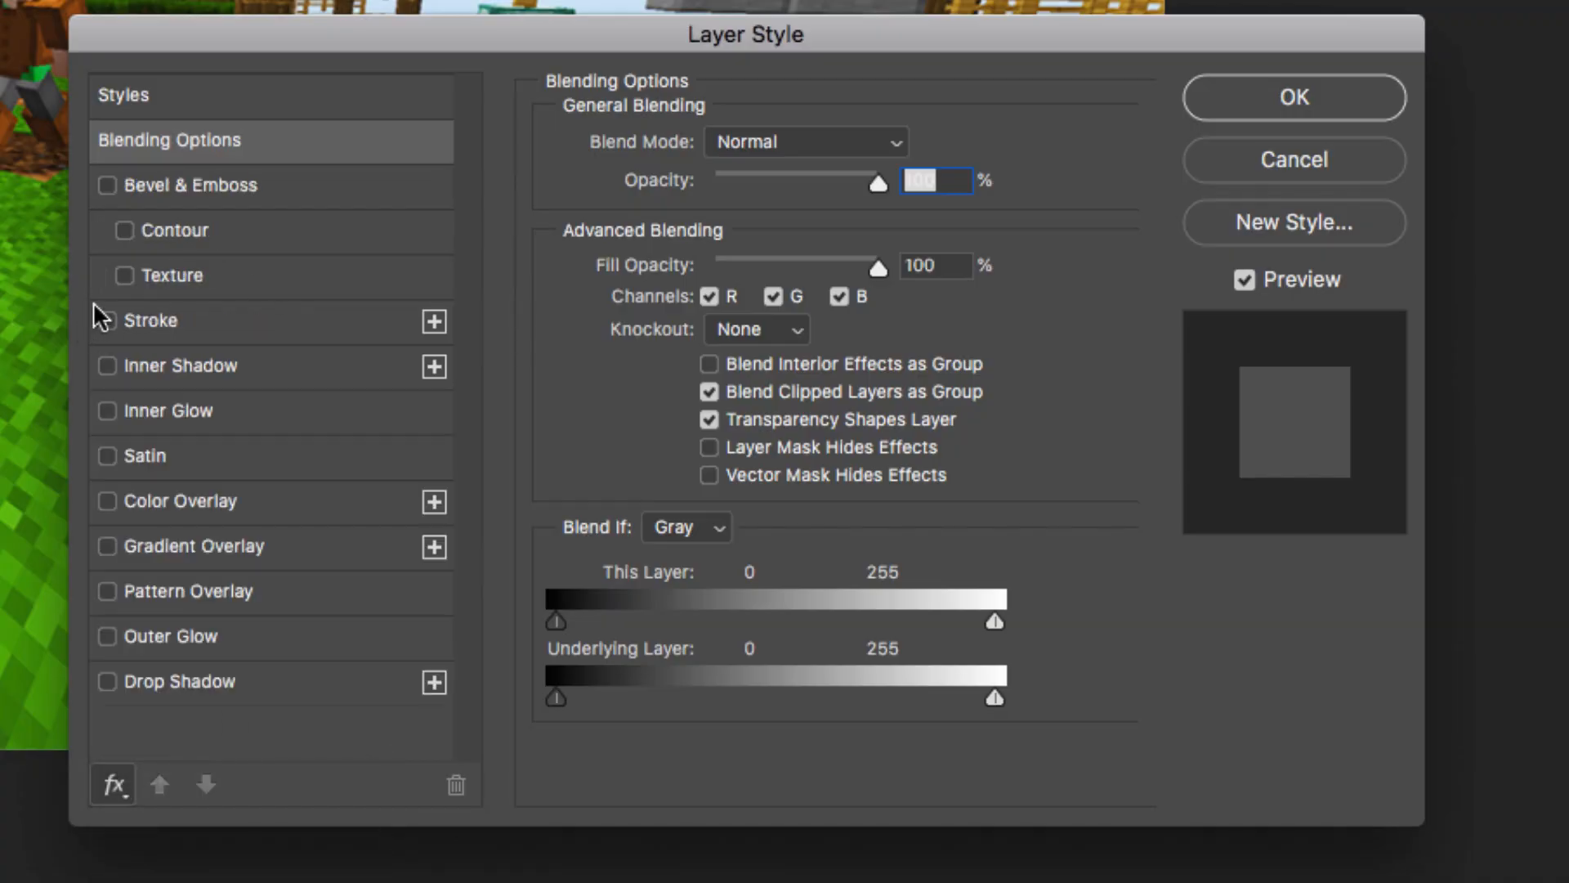
- Add a black outside Stroke of 10 px to the RUNNING FROM text
{"action": "left_click", "coordinate": [107, 321]}
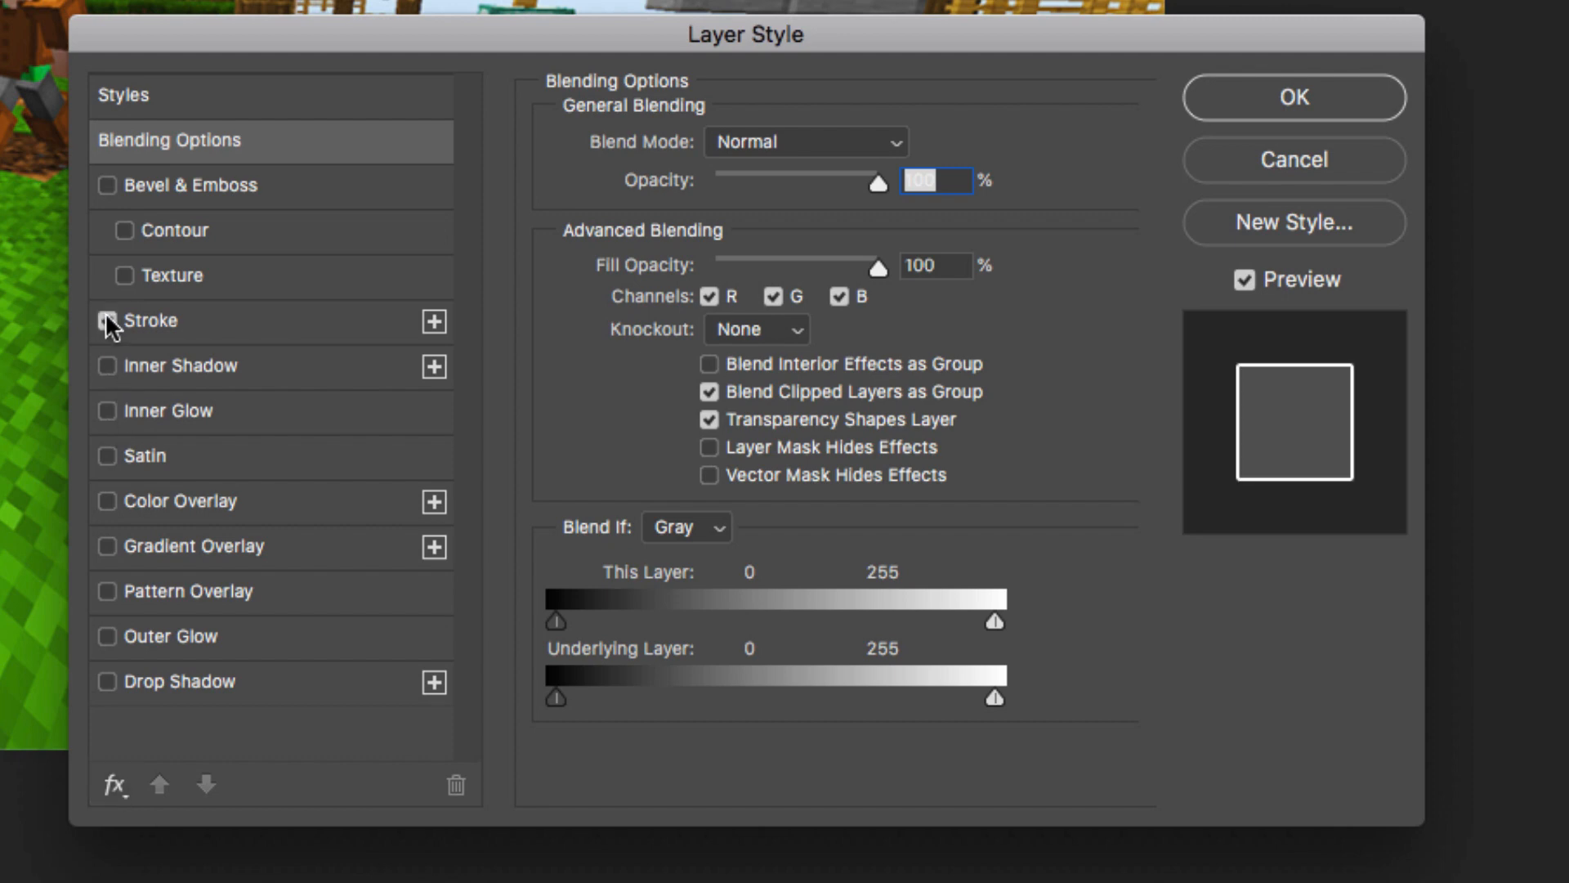
{"action": "left_click", "coordinate": [147, 323]}
{"action": "left_click", "coordinate": [653, 394]}
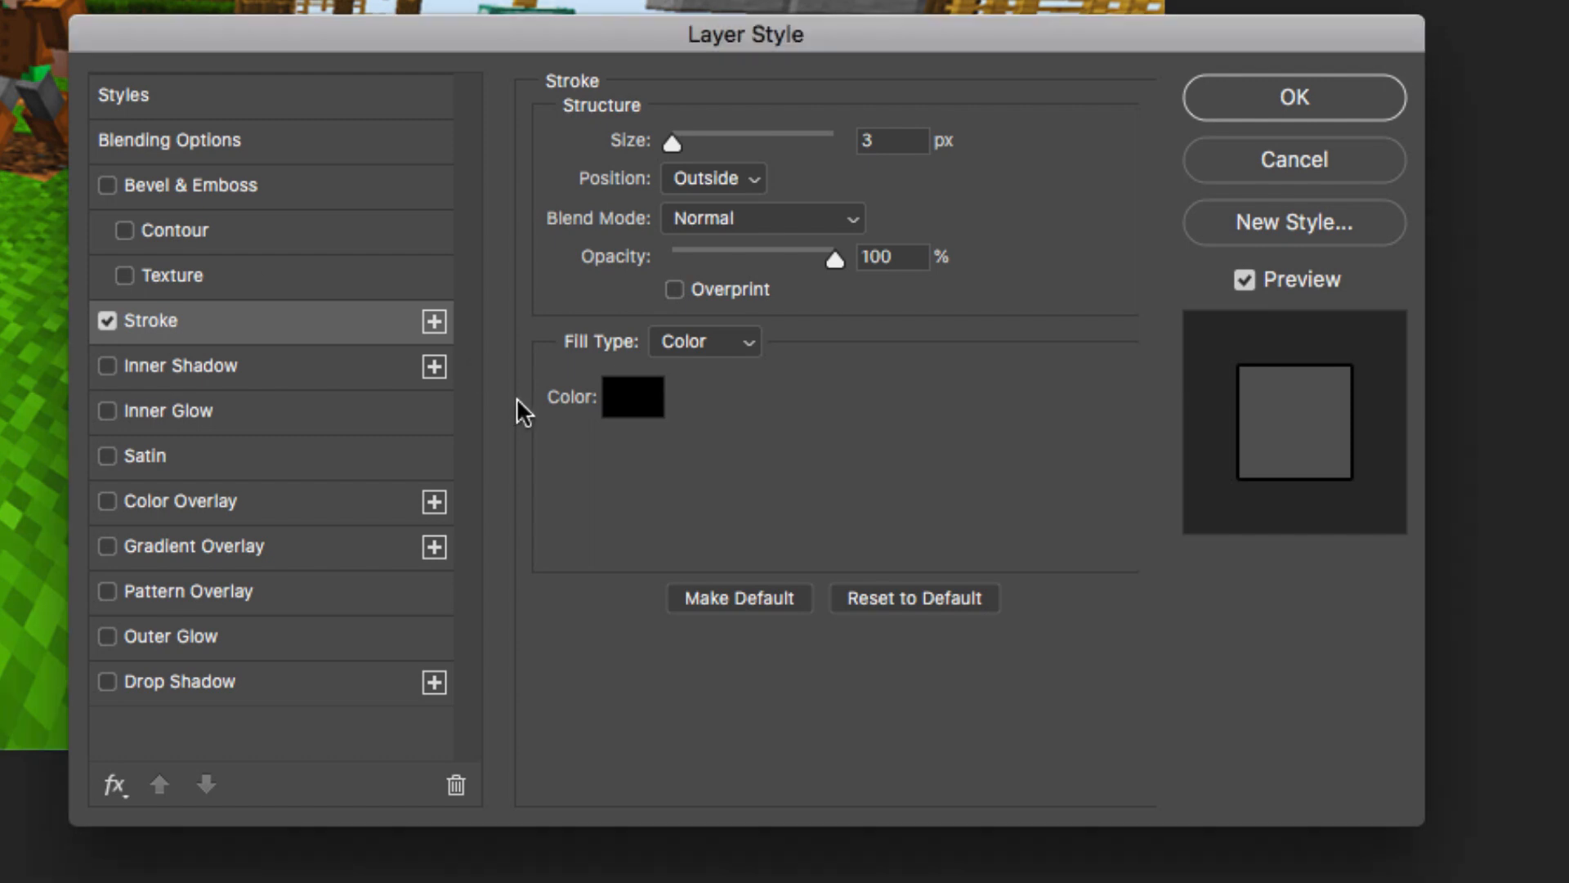
{"action": "left_click_drag", "start_coordinate": [679, 144], "coordinate": [685, 144]}
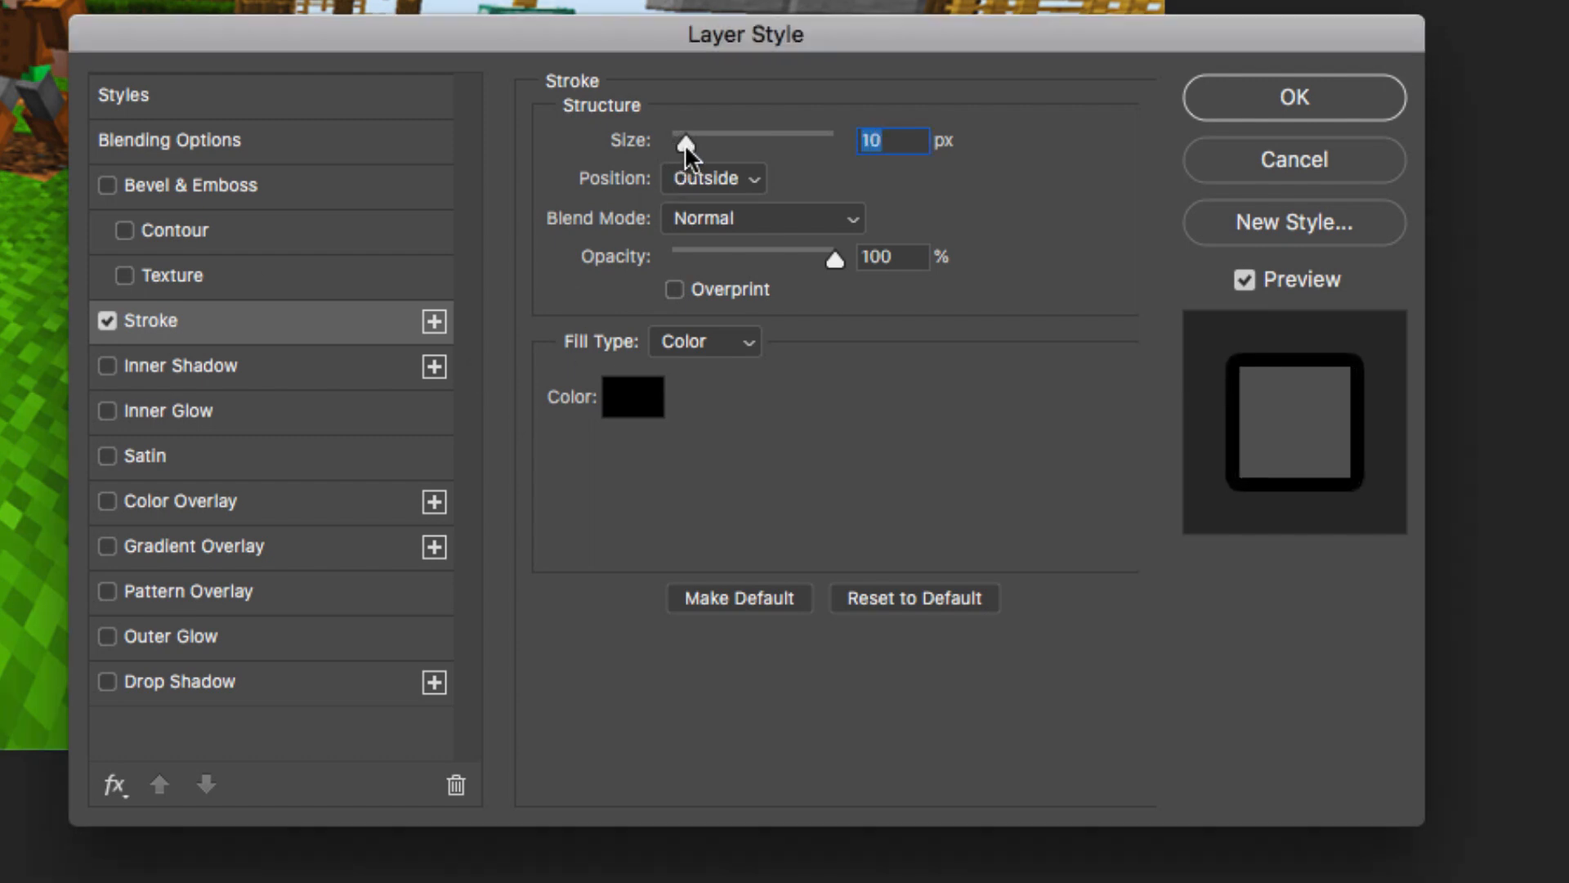
- Add a bright yellow Color Overlay at 100% opacity to the RUNNING FROM text
{"action": "left_click", "coordinate": [106, 498]}
{"action": "left_click", "coordinate": [180, 491]}
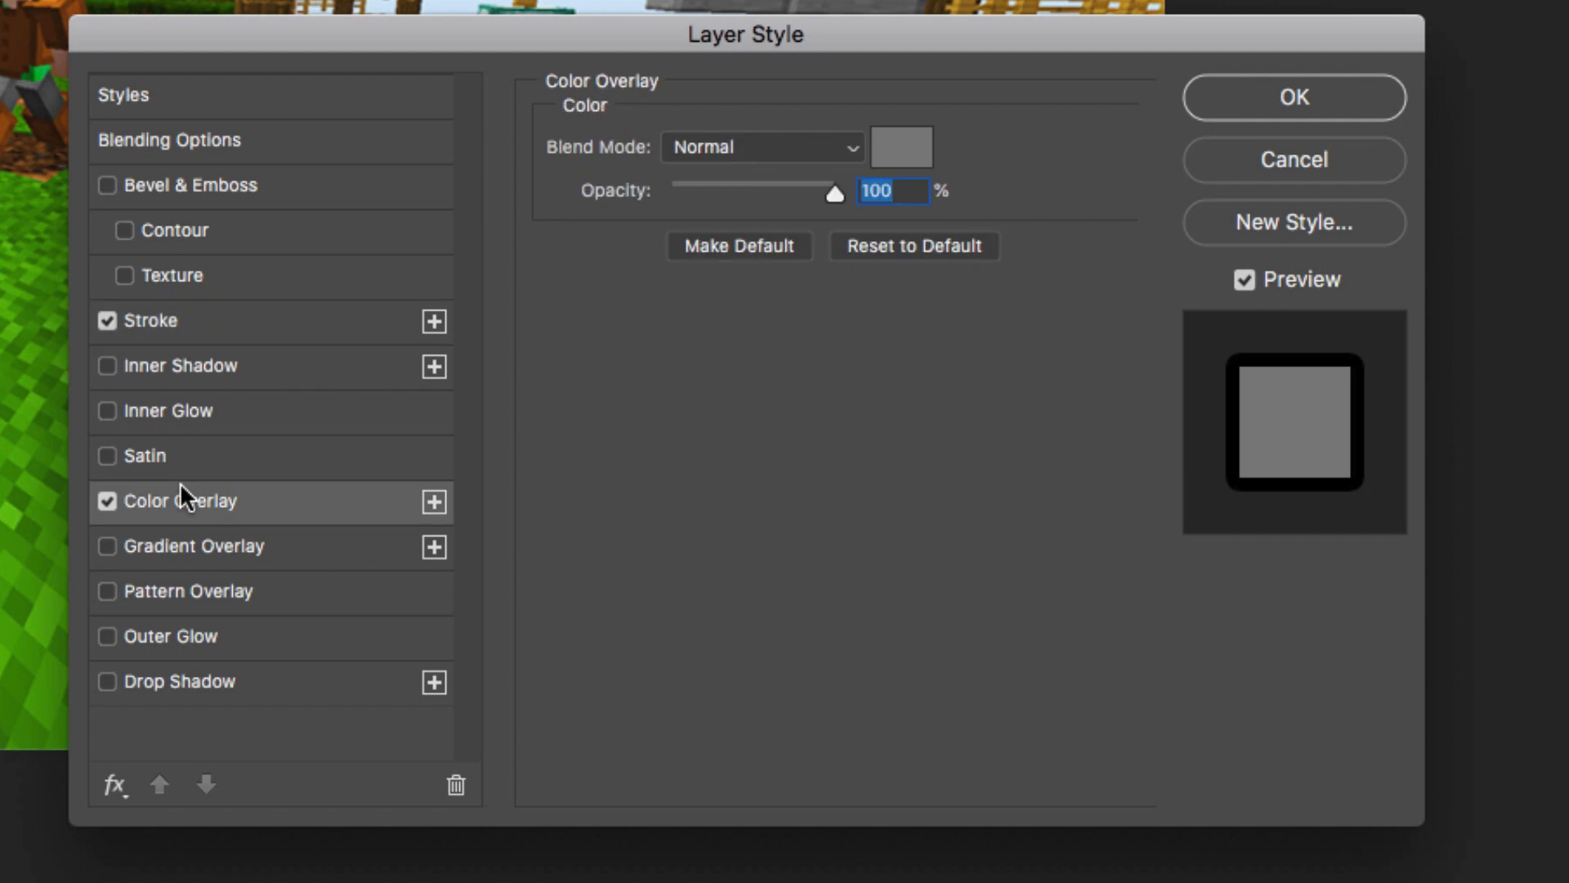
{"action": "left_click", "coordinate": [921, 162]}
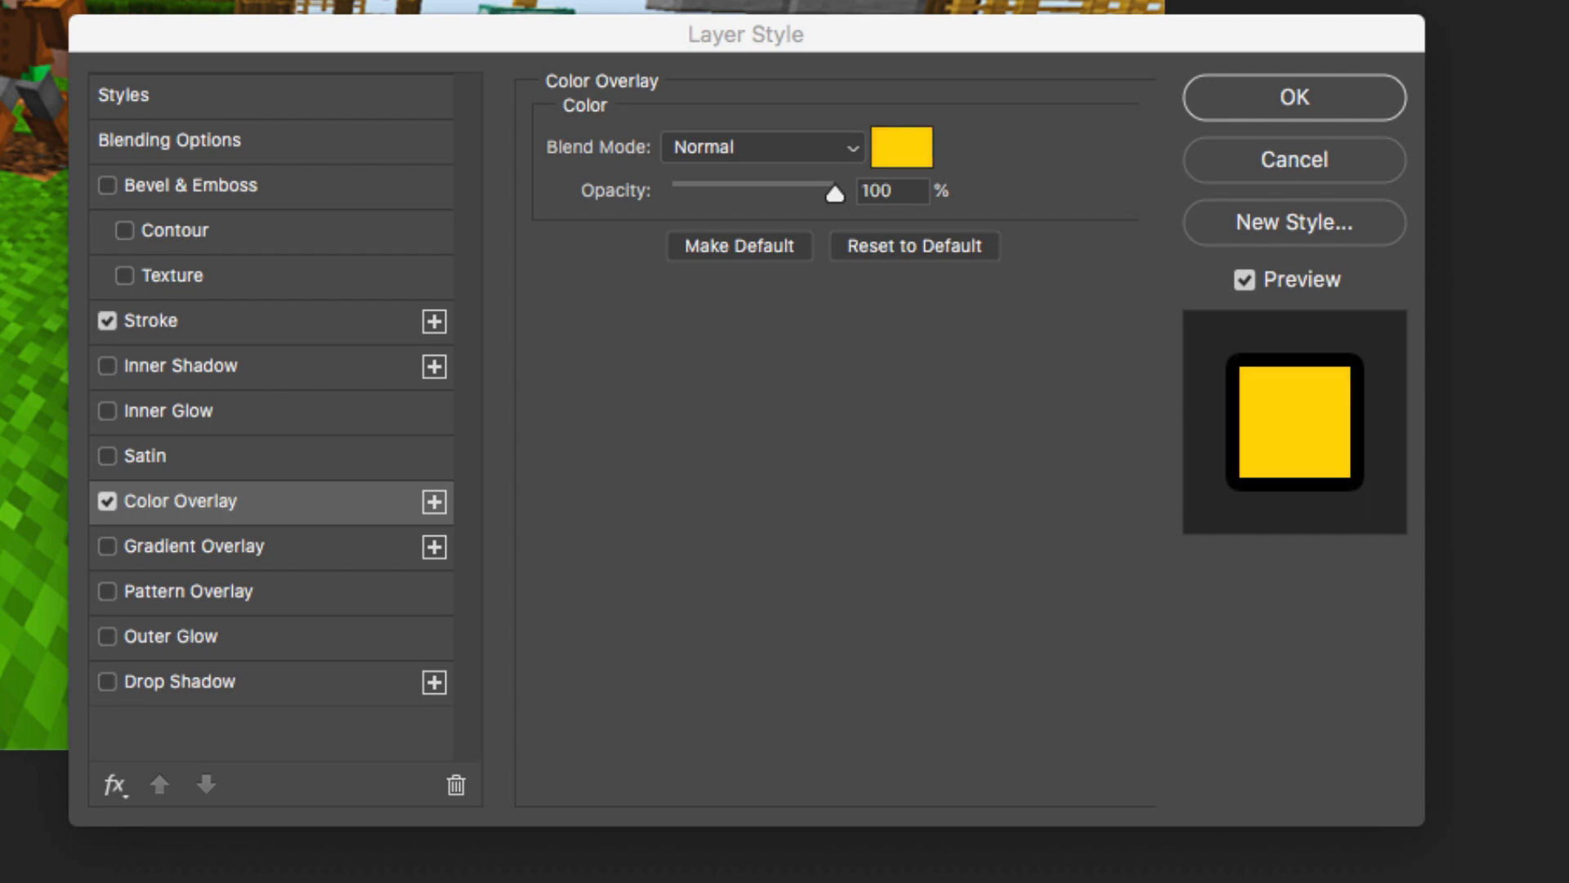
{"action": "key", "text": "Return"}
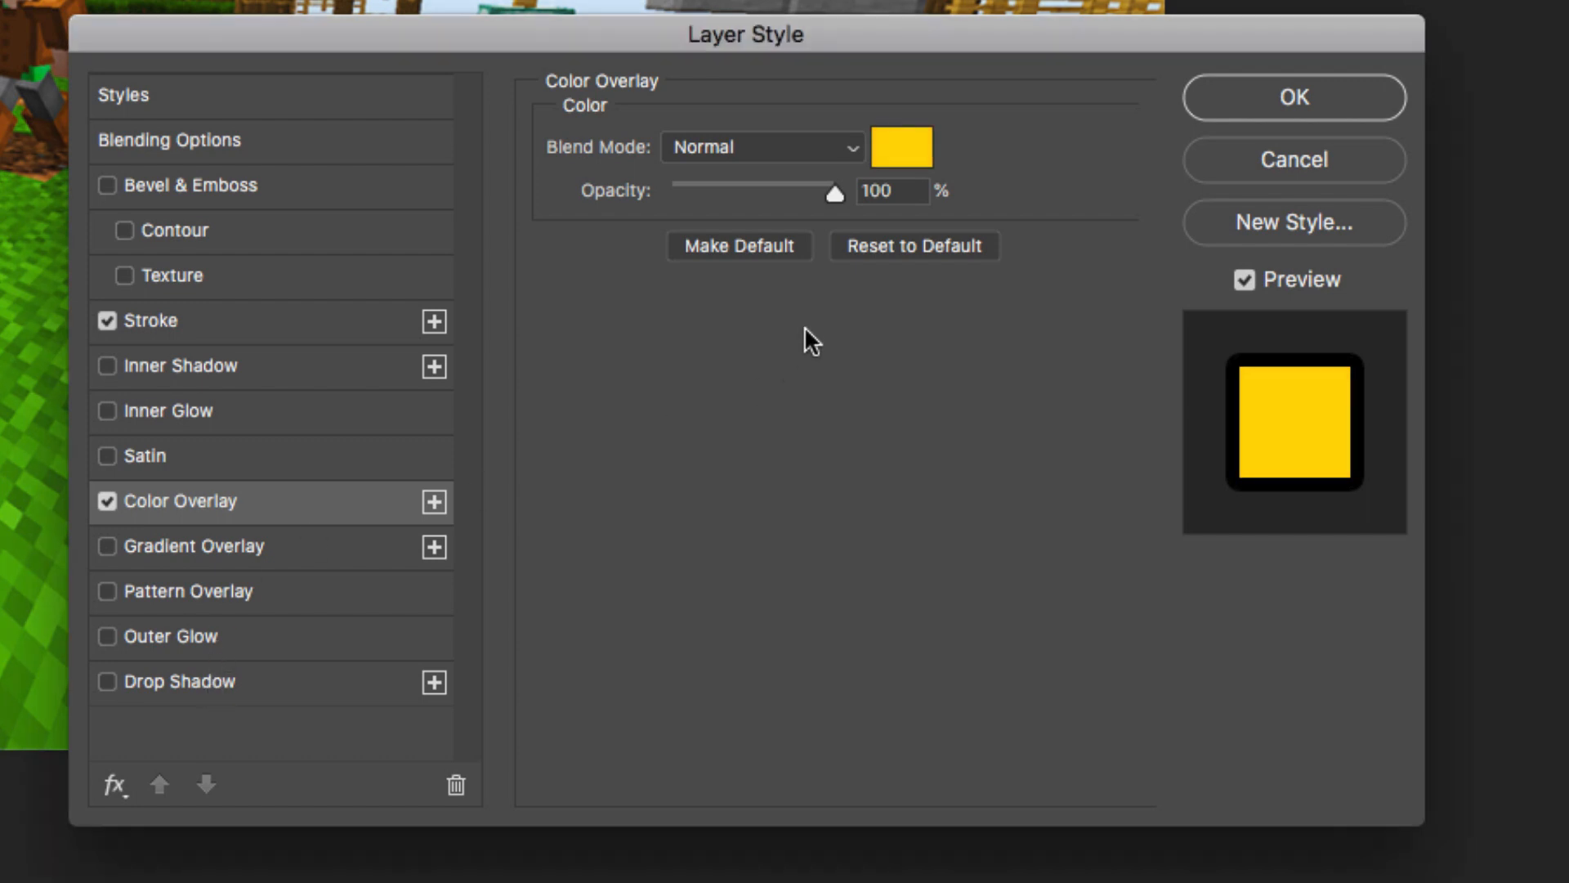
{"action": "left_click", "coordinate": [891, 149]}
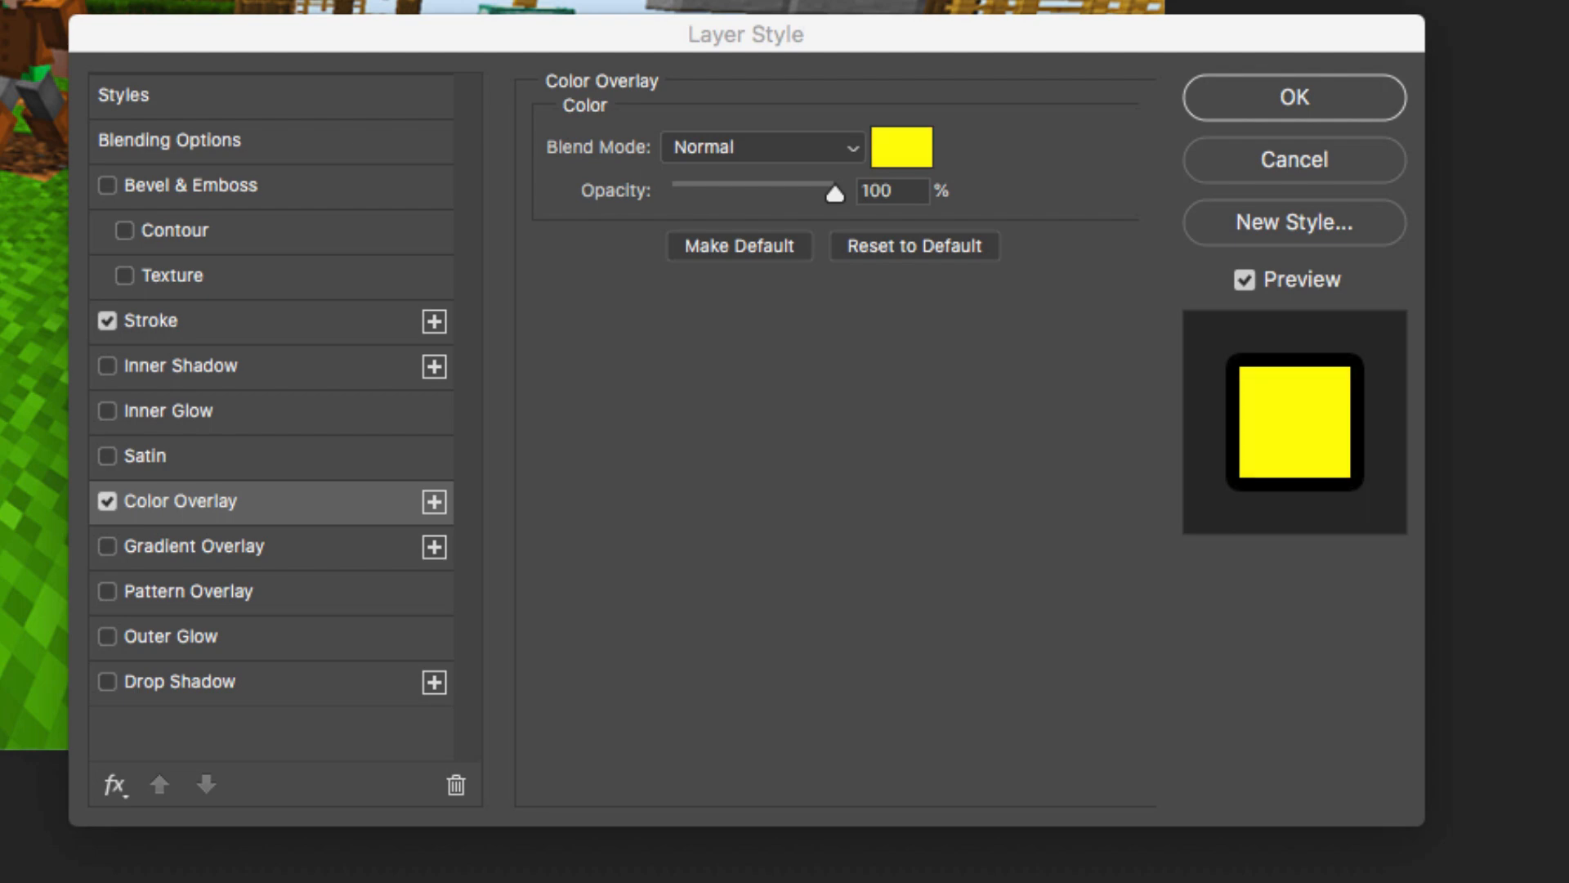
{"action": "key", "text": "Return"}
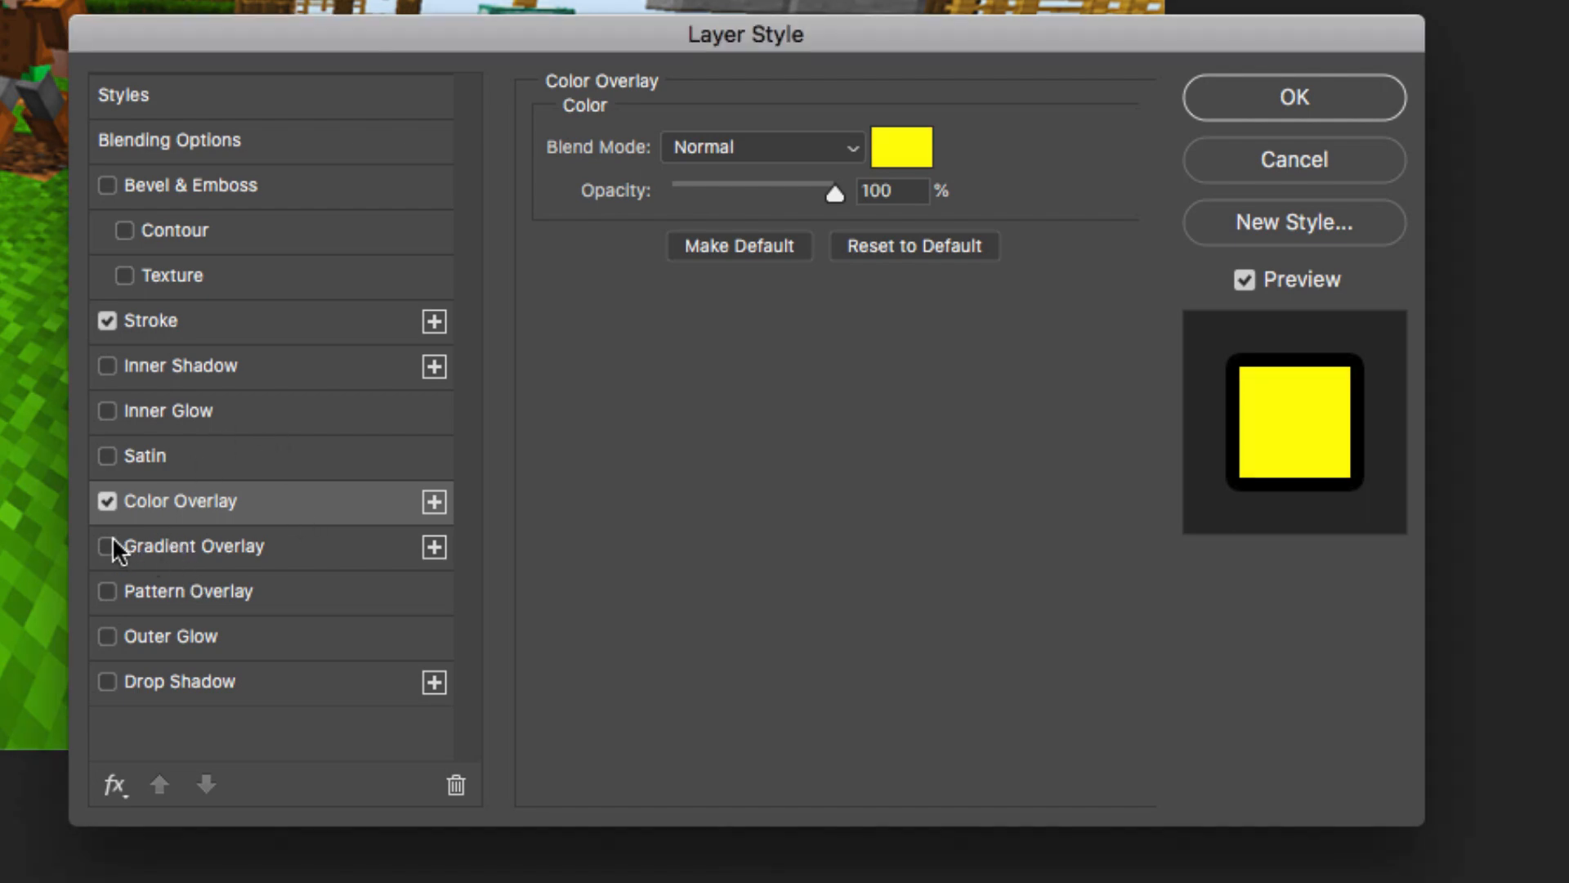
- Add a black Drop Shadow to the RUNNING FROM text with 100% opacity, 16 px distance and 10 px size
{"action": "left_click", "coordinate": [147, 683]}
{"action": "left_click_drag", "start_coordinate": [675, 301], "coordinate": [697, 307]}
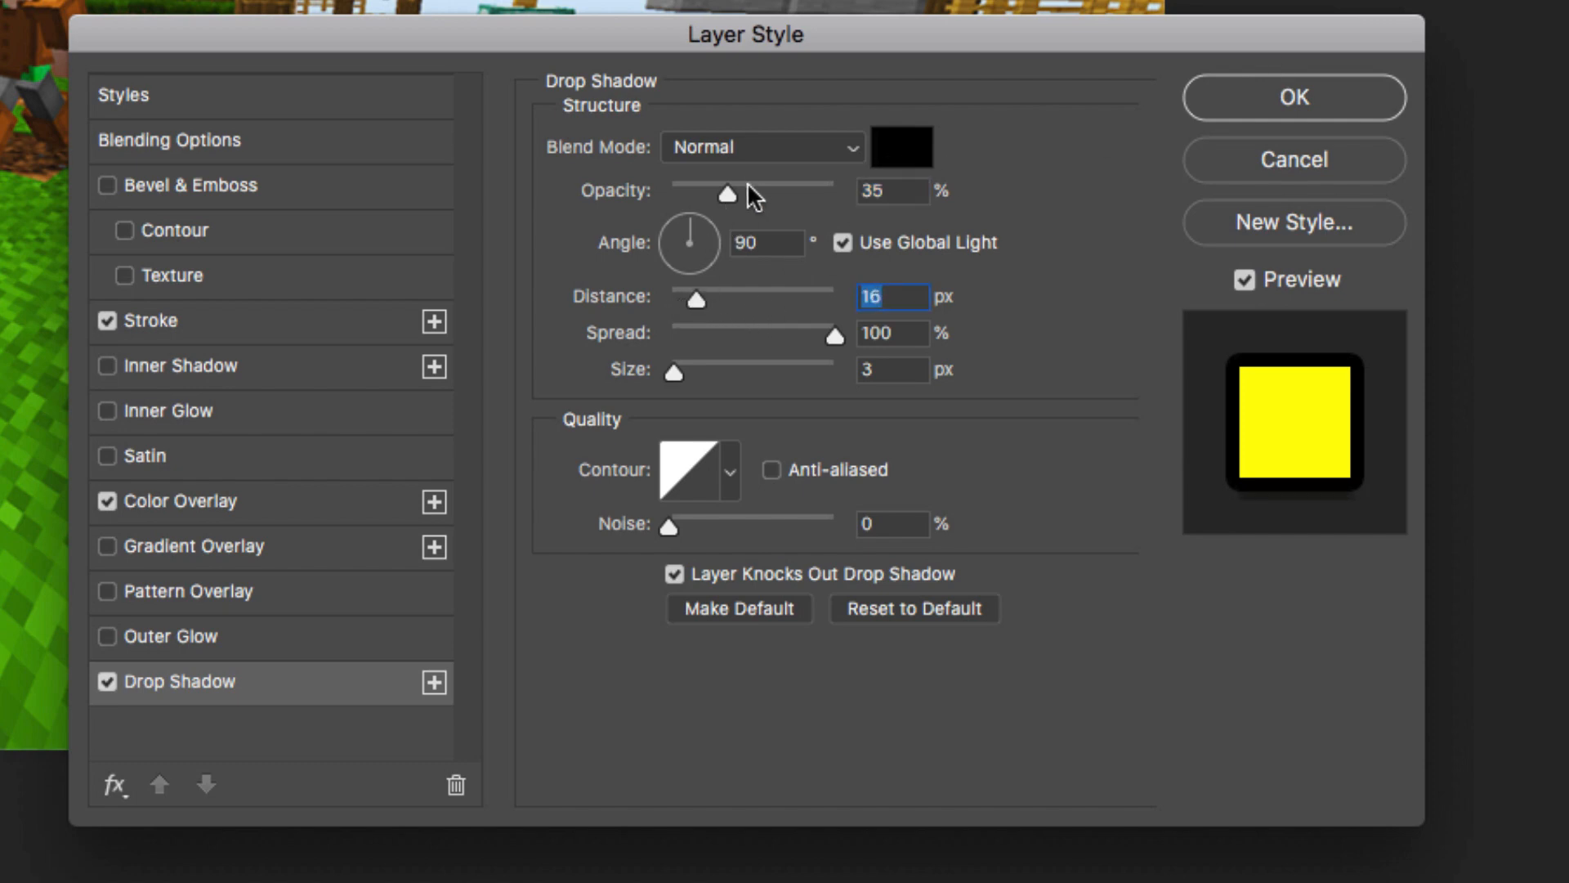
{"action": "left_click_drag", "start_coordinate": [746, 193], "coordinate": [1018, 206]}
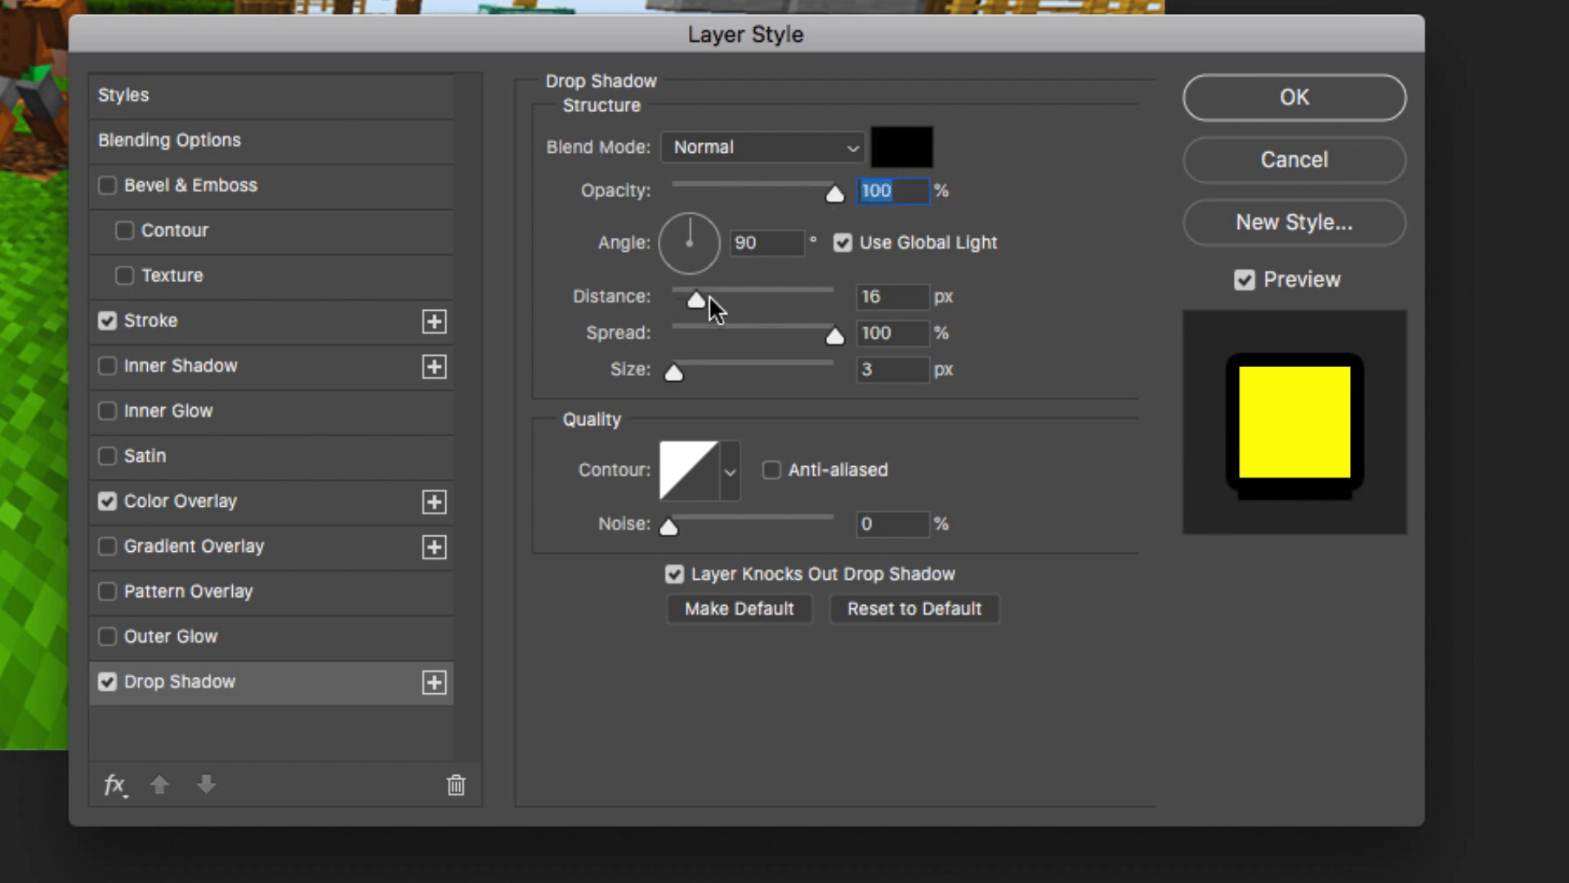
{"action": "left_click_drag", "start_coordinate": [668, 366], "coordinate": [684, 364]}
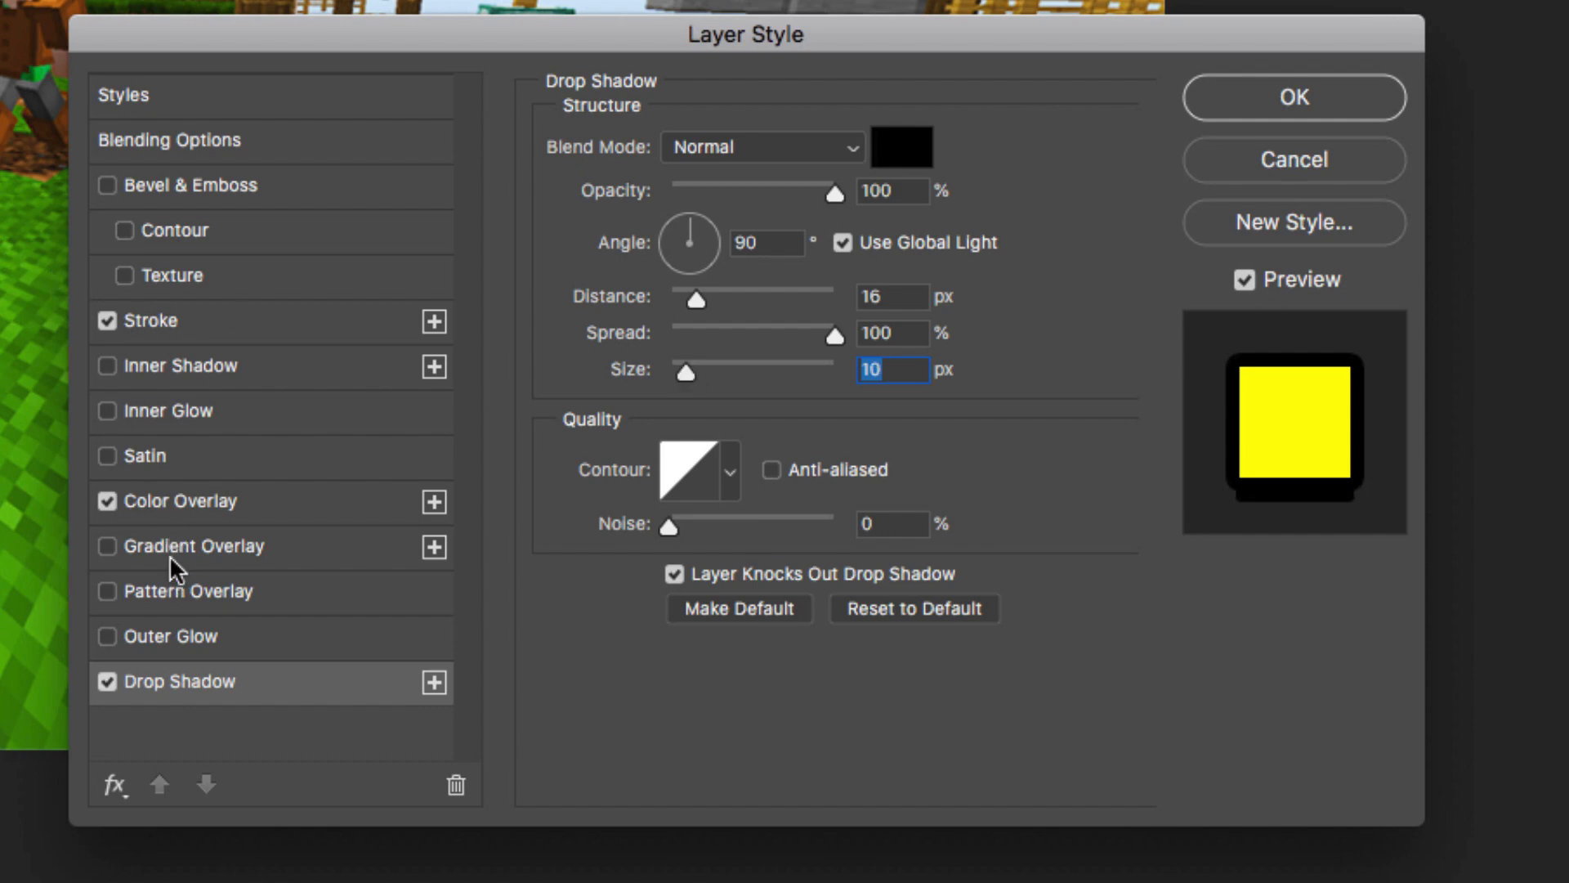
- Add a dark yellow Inner Shadow without global light, at a -90° angle and 8 px distance, and apply the layer style
{"action": "left_click", "coordinate": [109, 366]}
{"action": "left_click", "coordinate": [164, 369]}
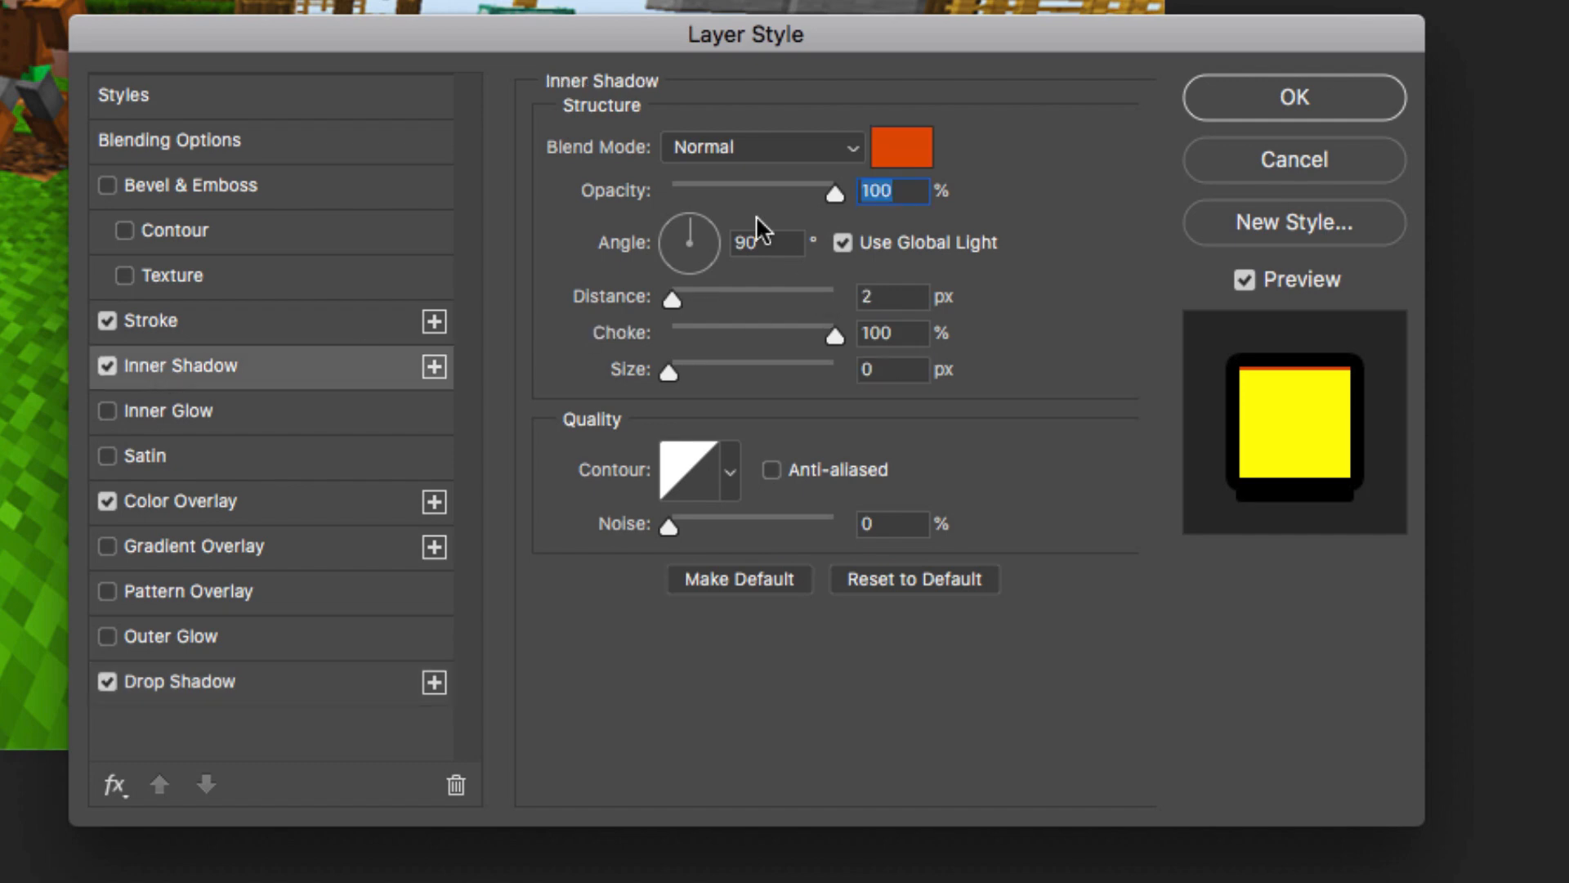
{"action": "left_click", "coordinate": [841, 243]}
{"action": "key", "text": "Tab"}
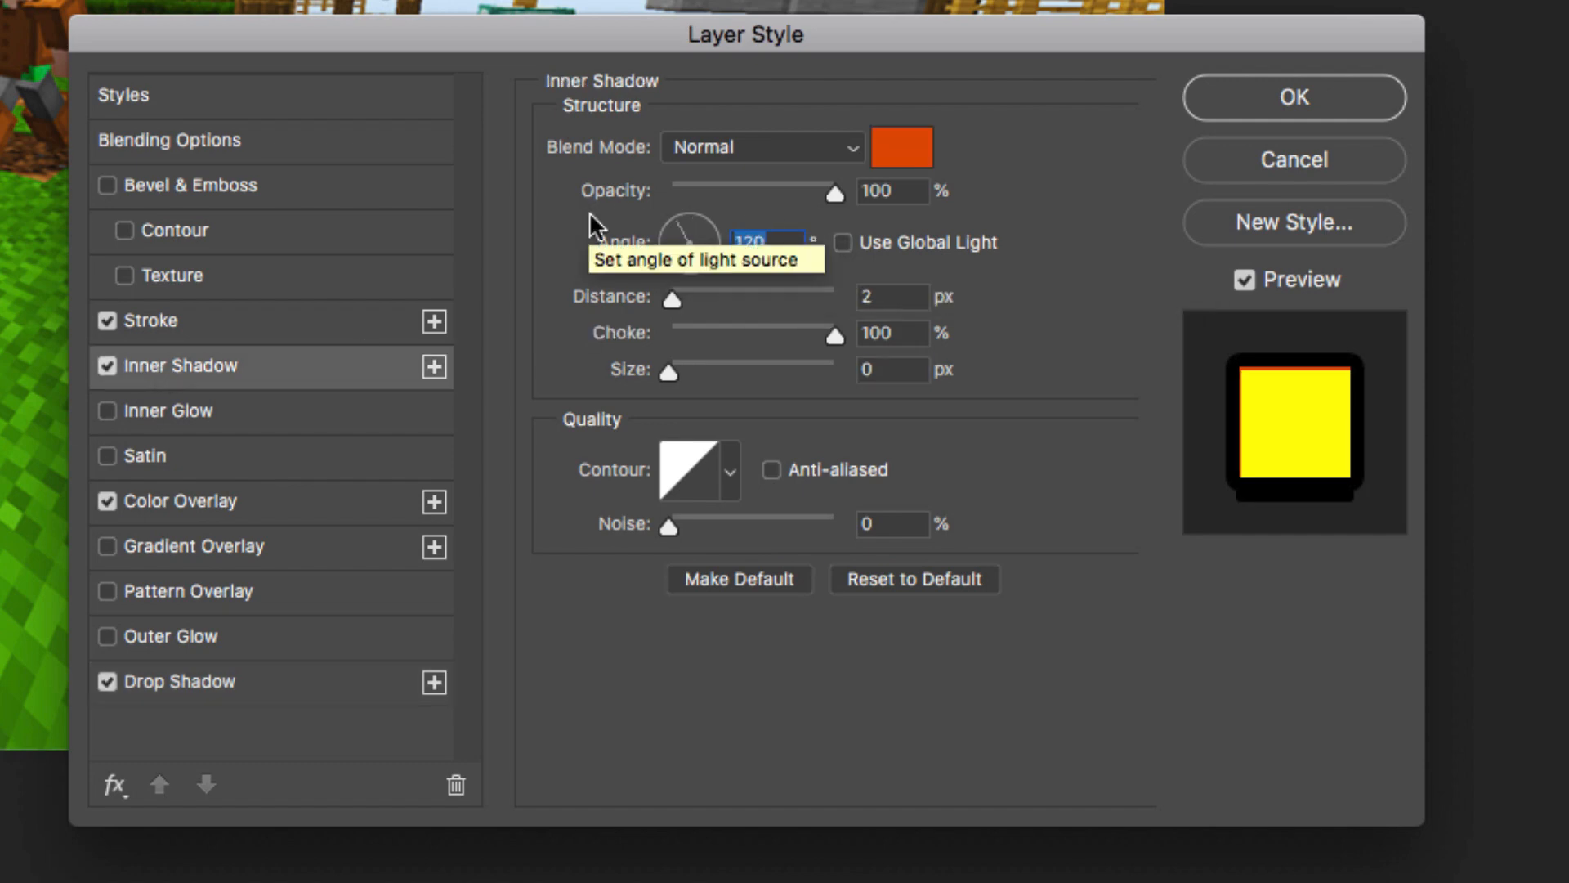
{"action": "type", "text": "-90"}
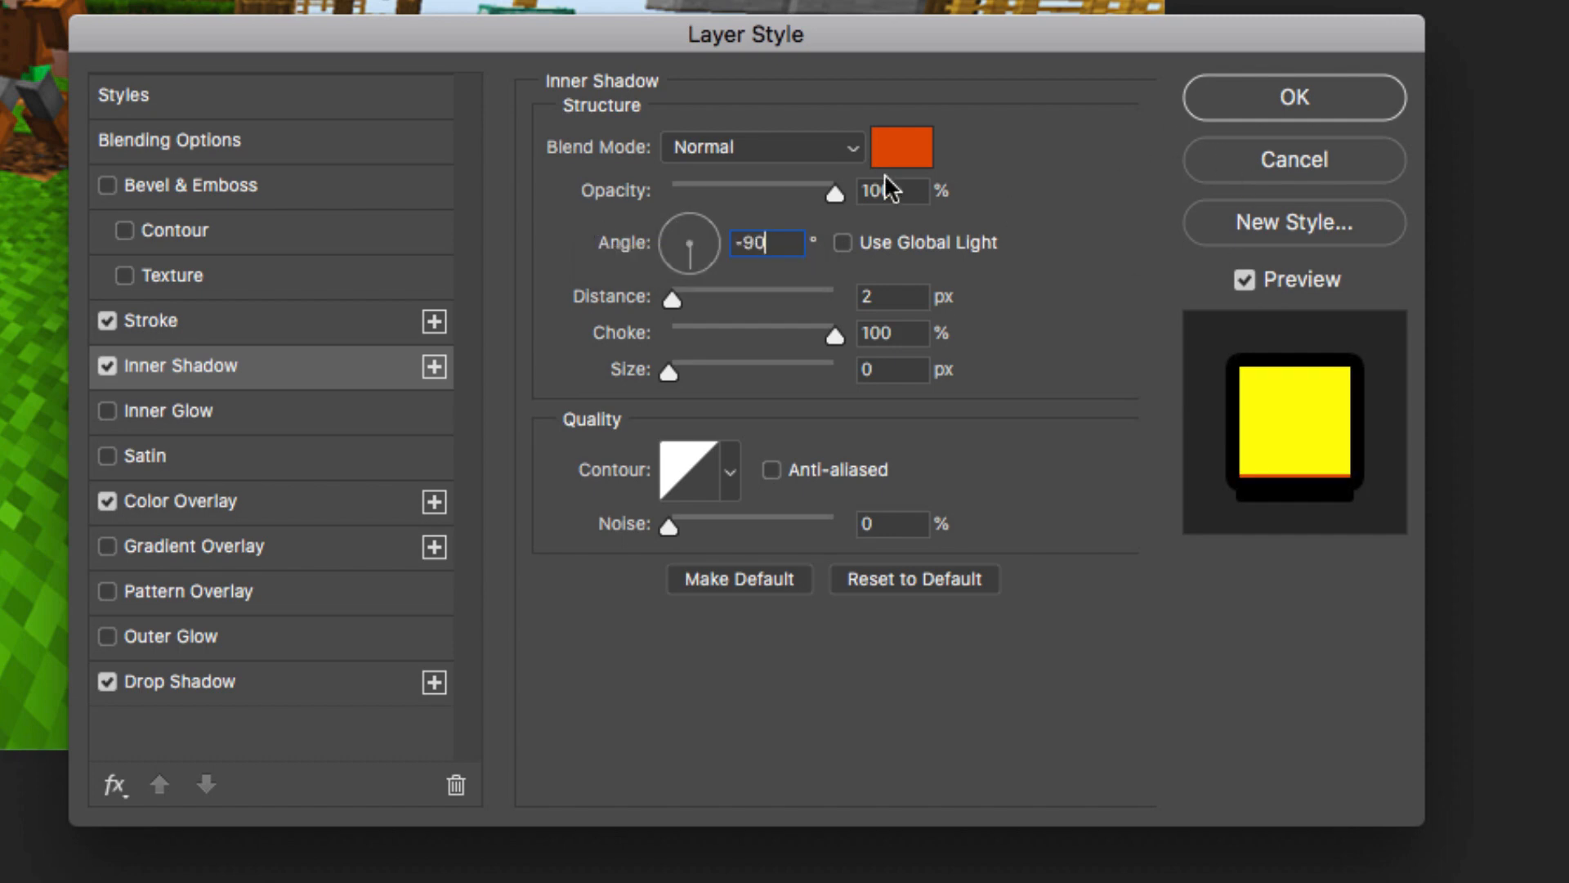
{"action": "left_click_drag", "start_coordinate": [673, 297], "coordinate": [680, 291]}
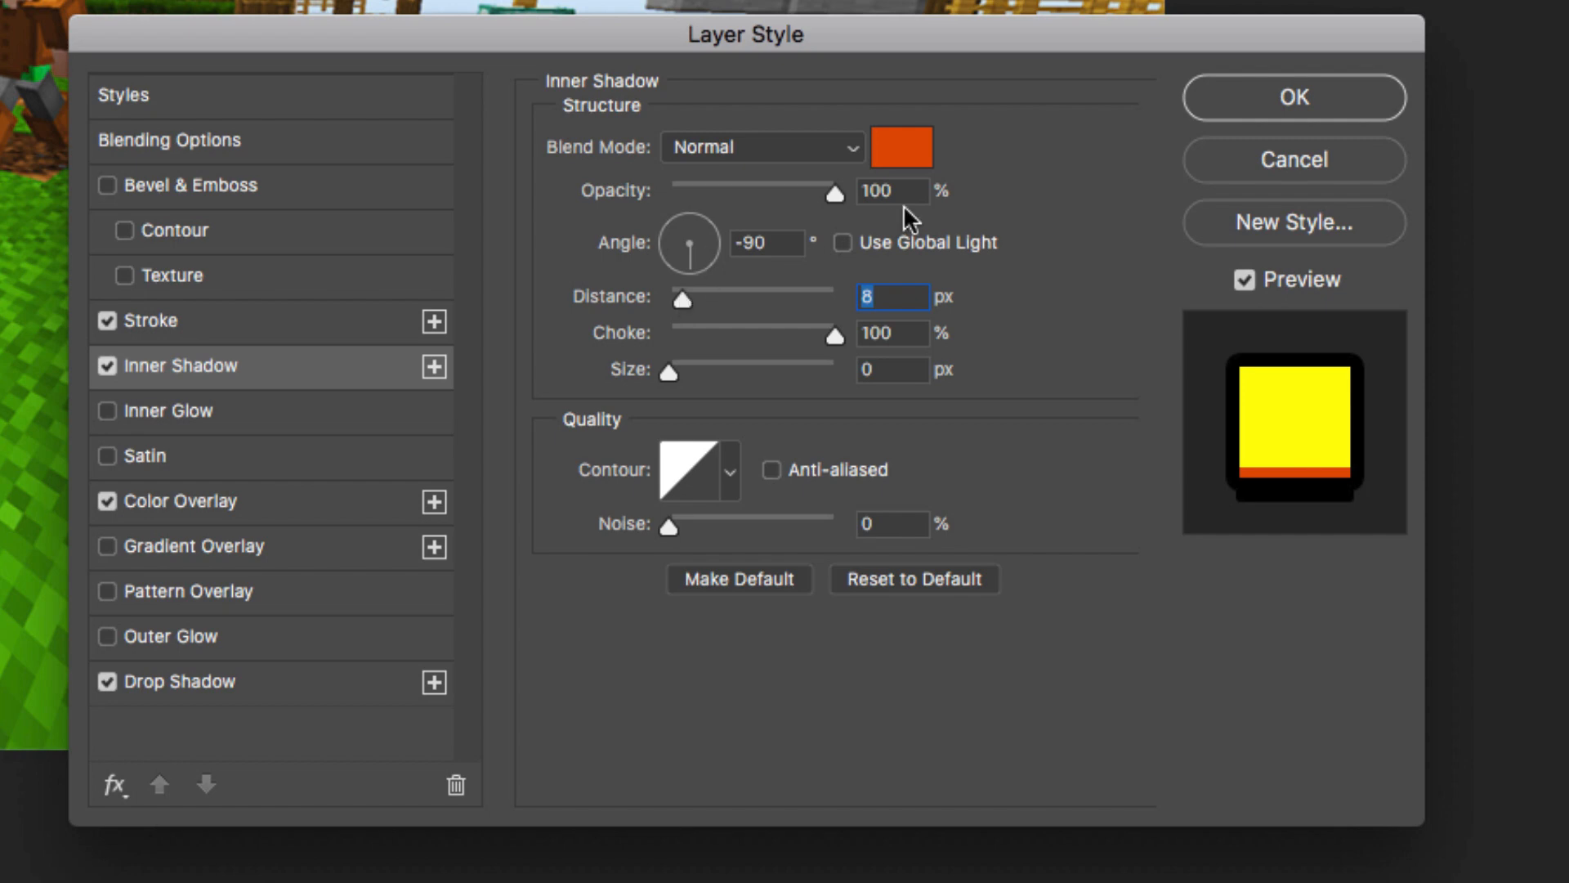
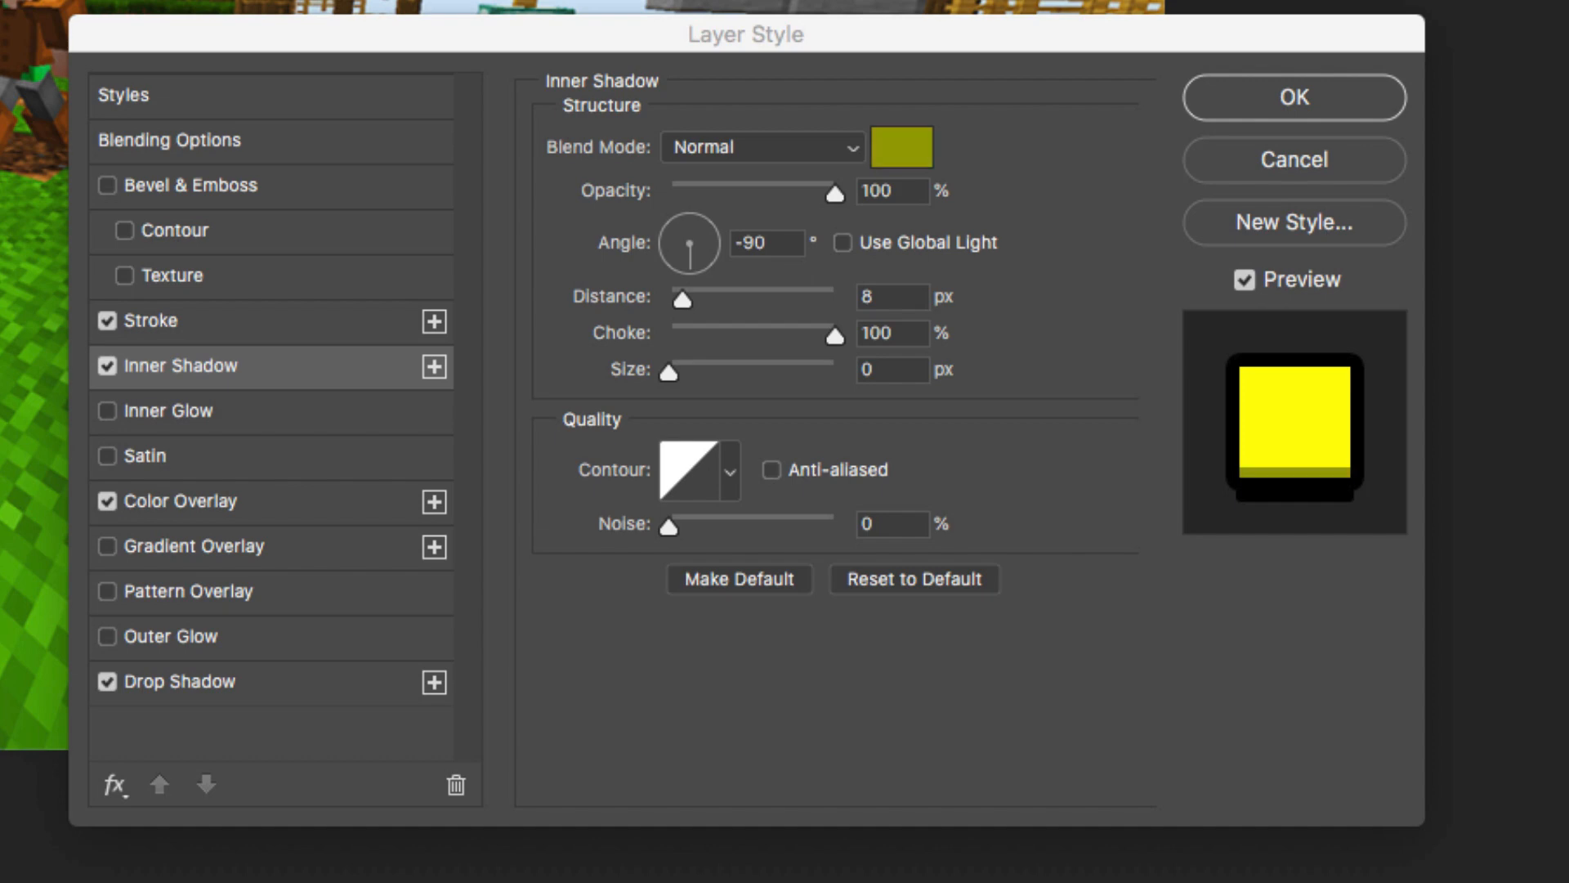
{"action": "key", "text": "Return"}
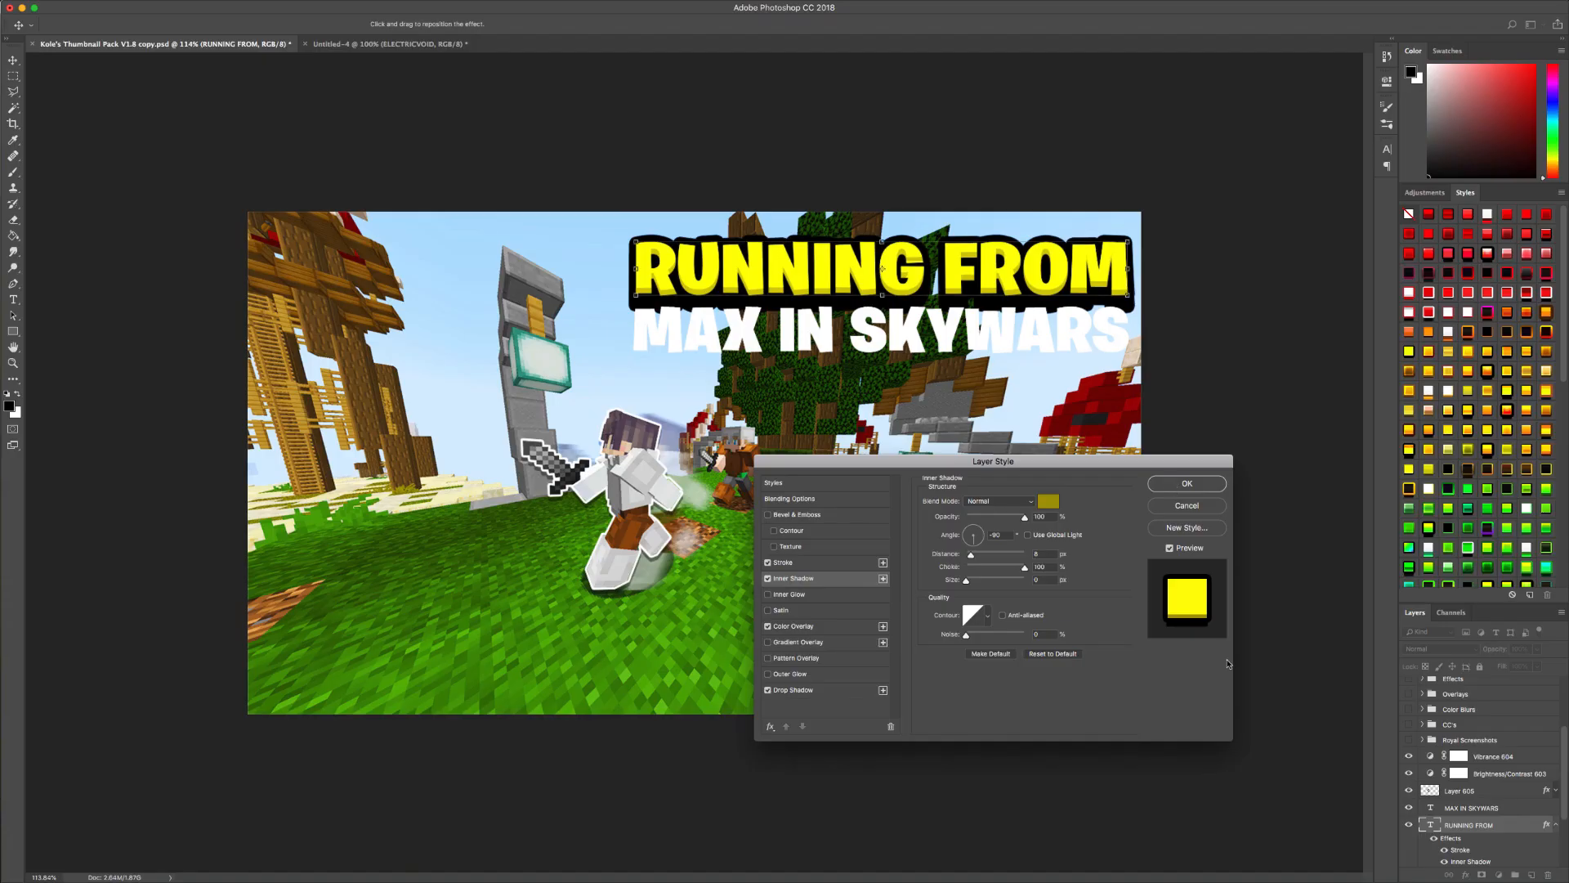
{"action": "left_click", "coordinate": [1250, 97]}
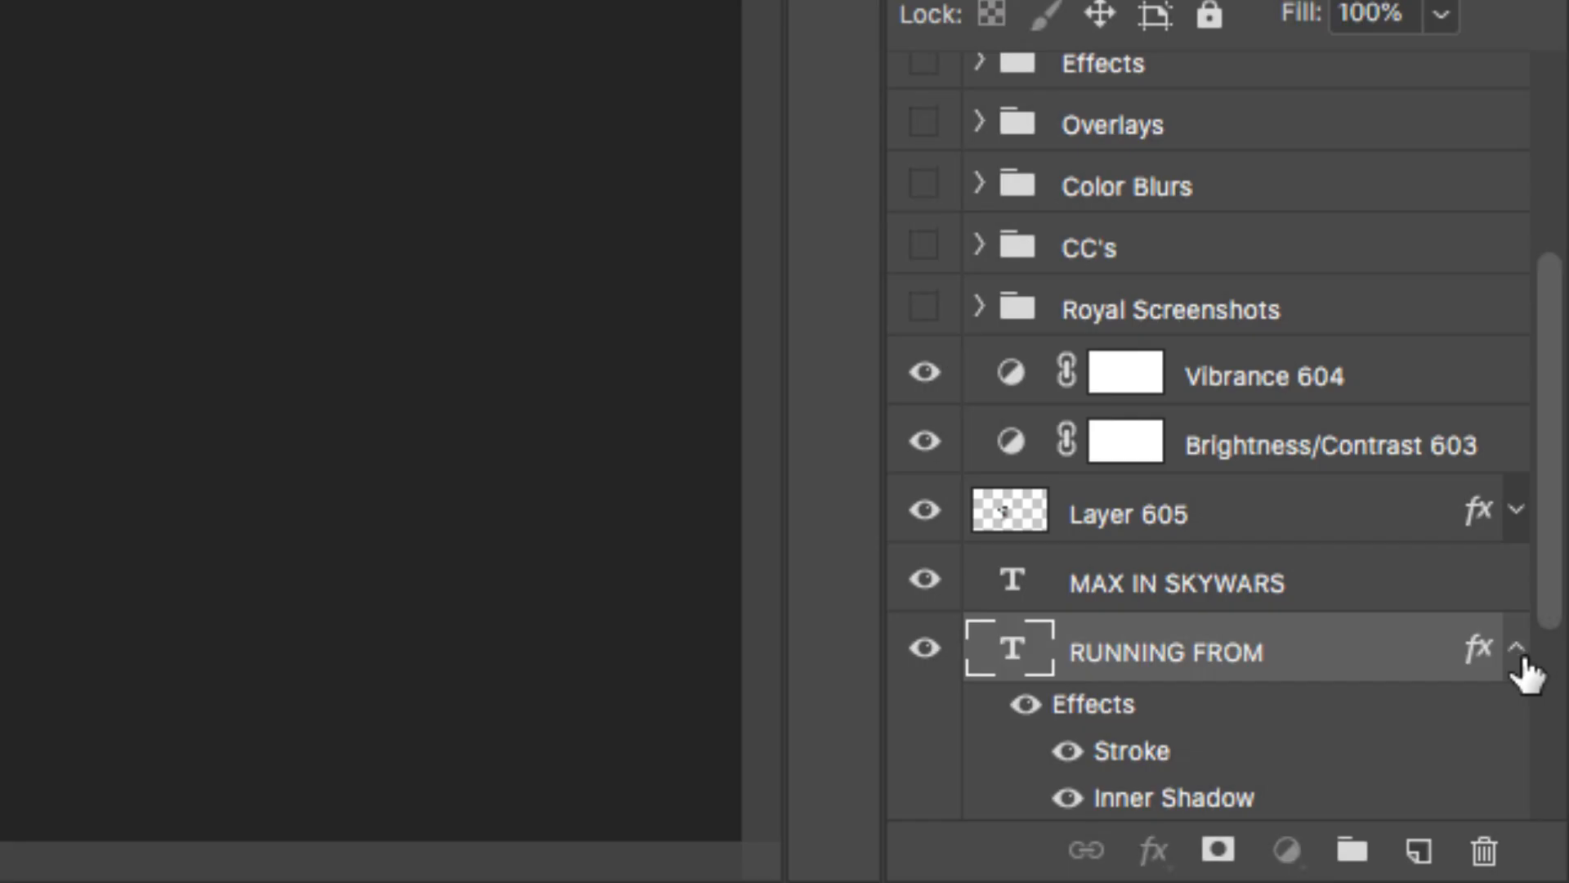
- Copy the layer style of the RUNNING FROM text onto the MAX IN SKYWARS text layer and collapse its effects list
{"action": "right_click", "coordinate": [1533, 827]}
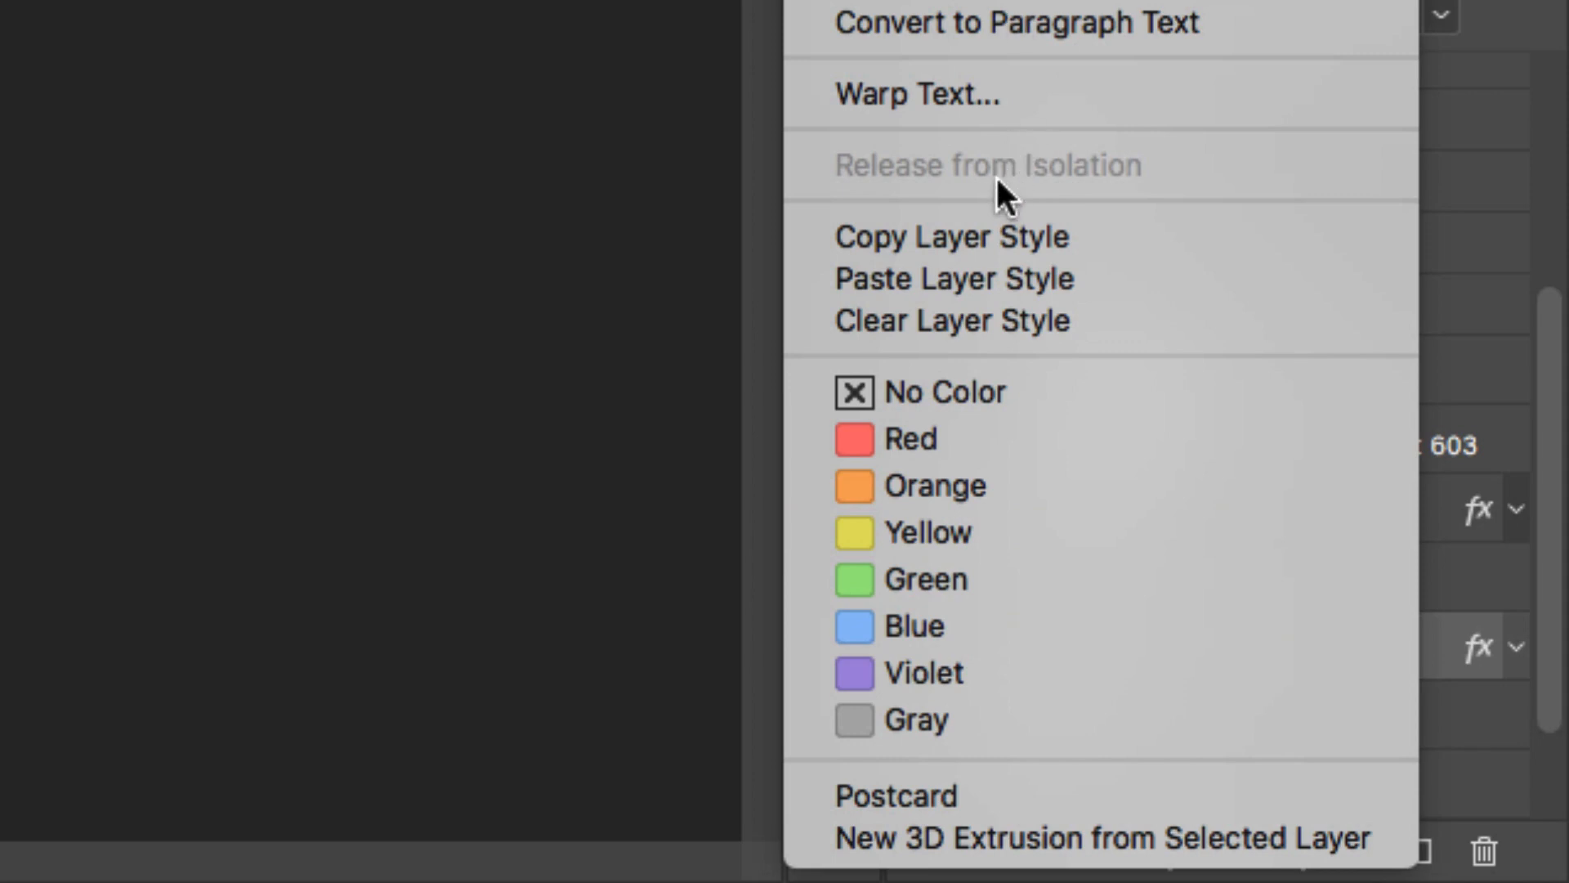
{"action": "left_click", "coordinate": [982, 232]}
{"action": "left_click", "coordinate": [1315, 572]}
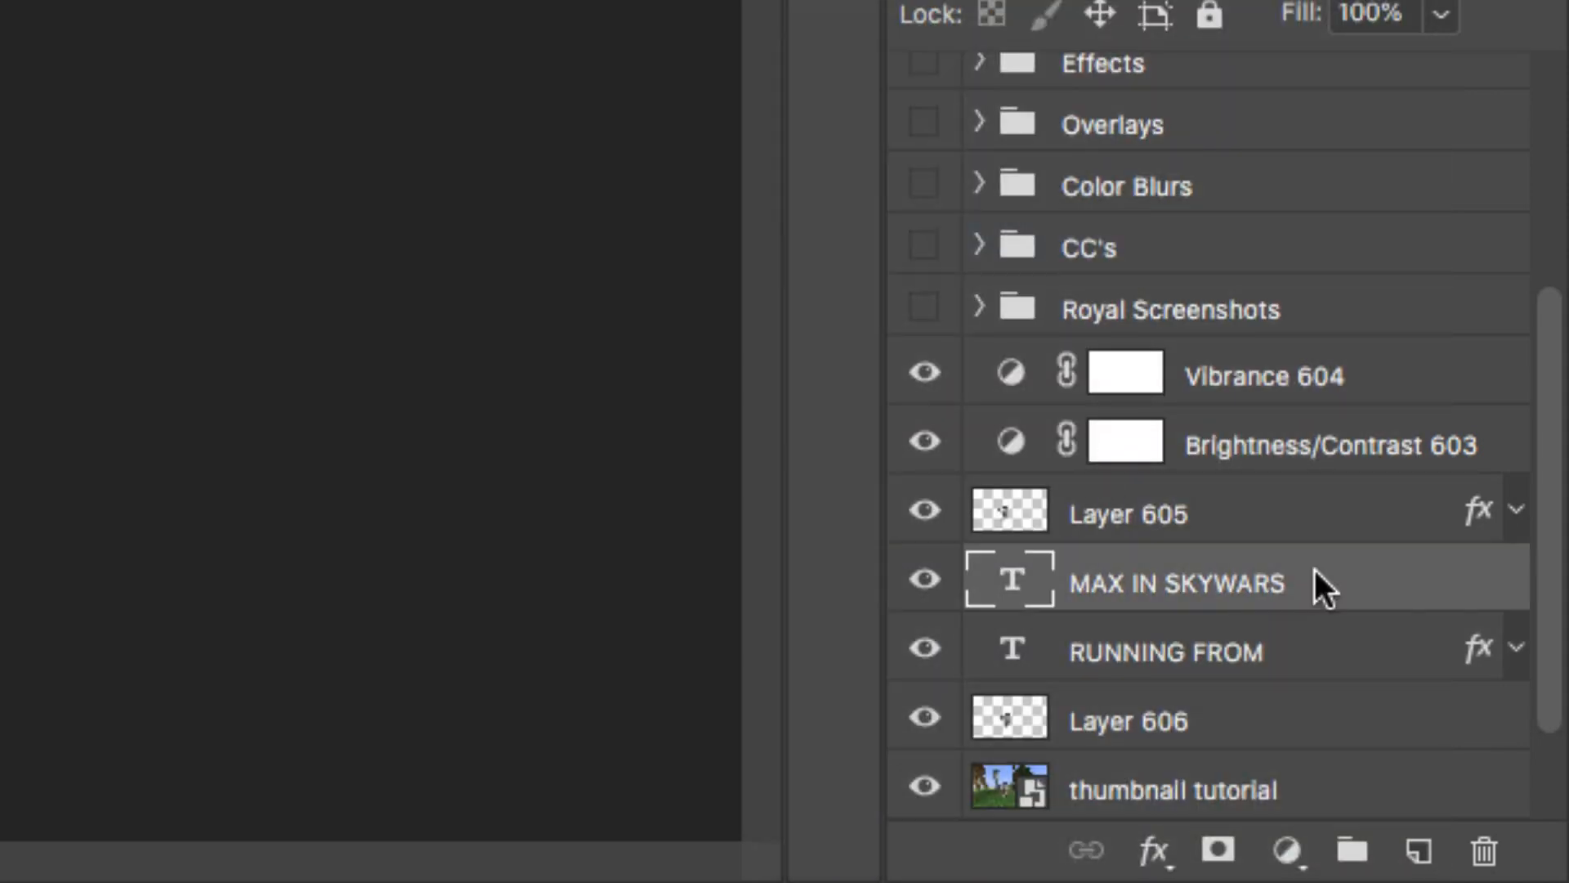
{"action": "right_click", "coordinate": [1315, 571]}
{"action": "left_click", "coordinate": [956, 278]}
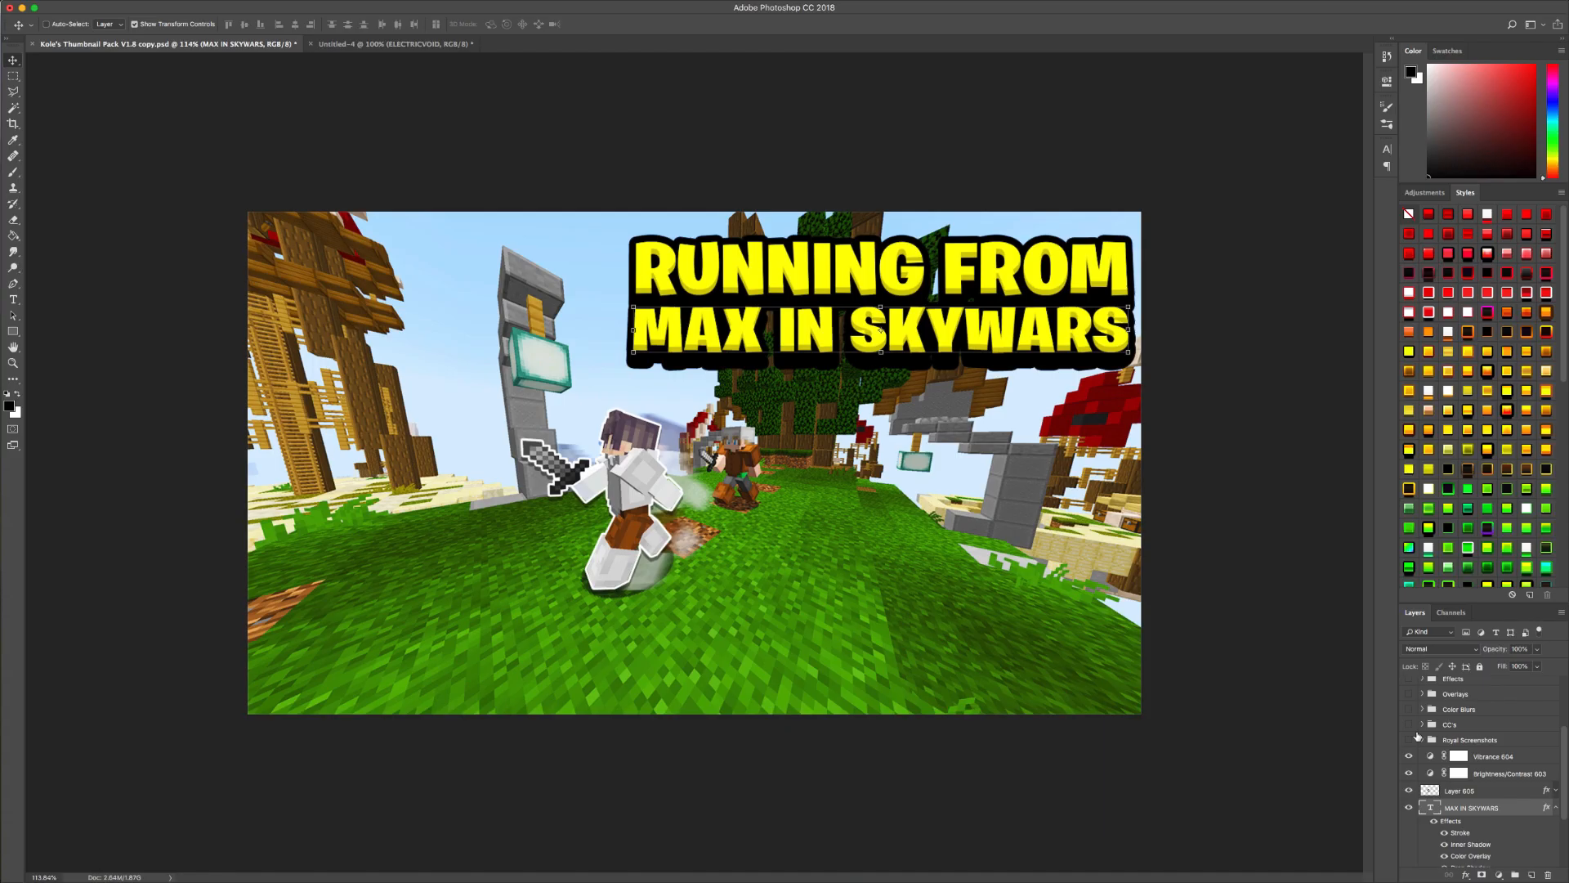
{"action": "left_click", "coordinate": [1555, 809]}
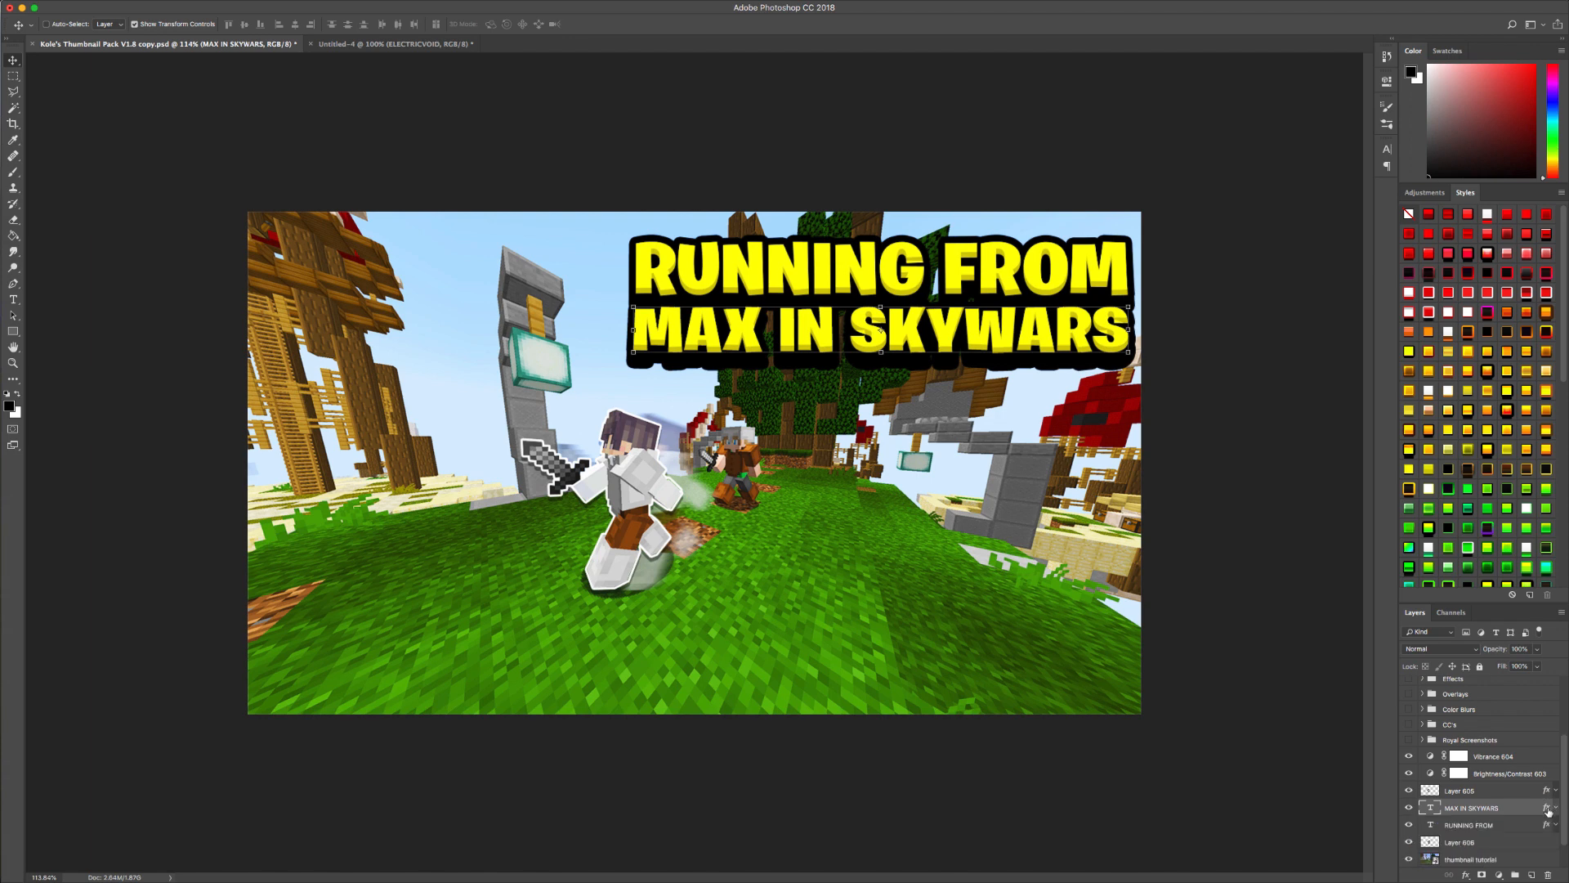
- Try several yellow and orange preset styles on the MAX IN SKYWARS text and undo them
{"action": "left_click", "coordinate": [1497, 842]}
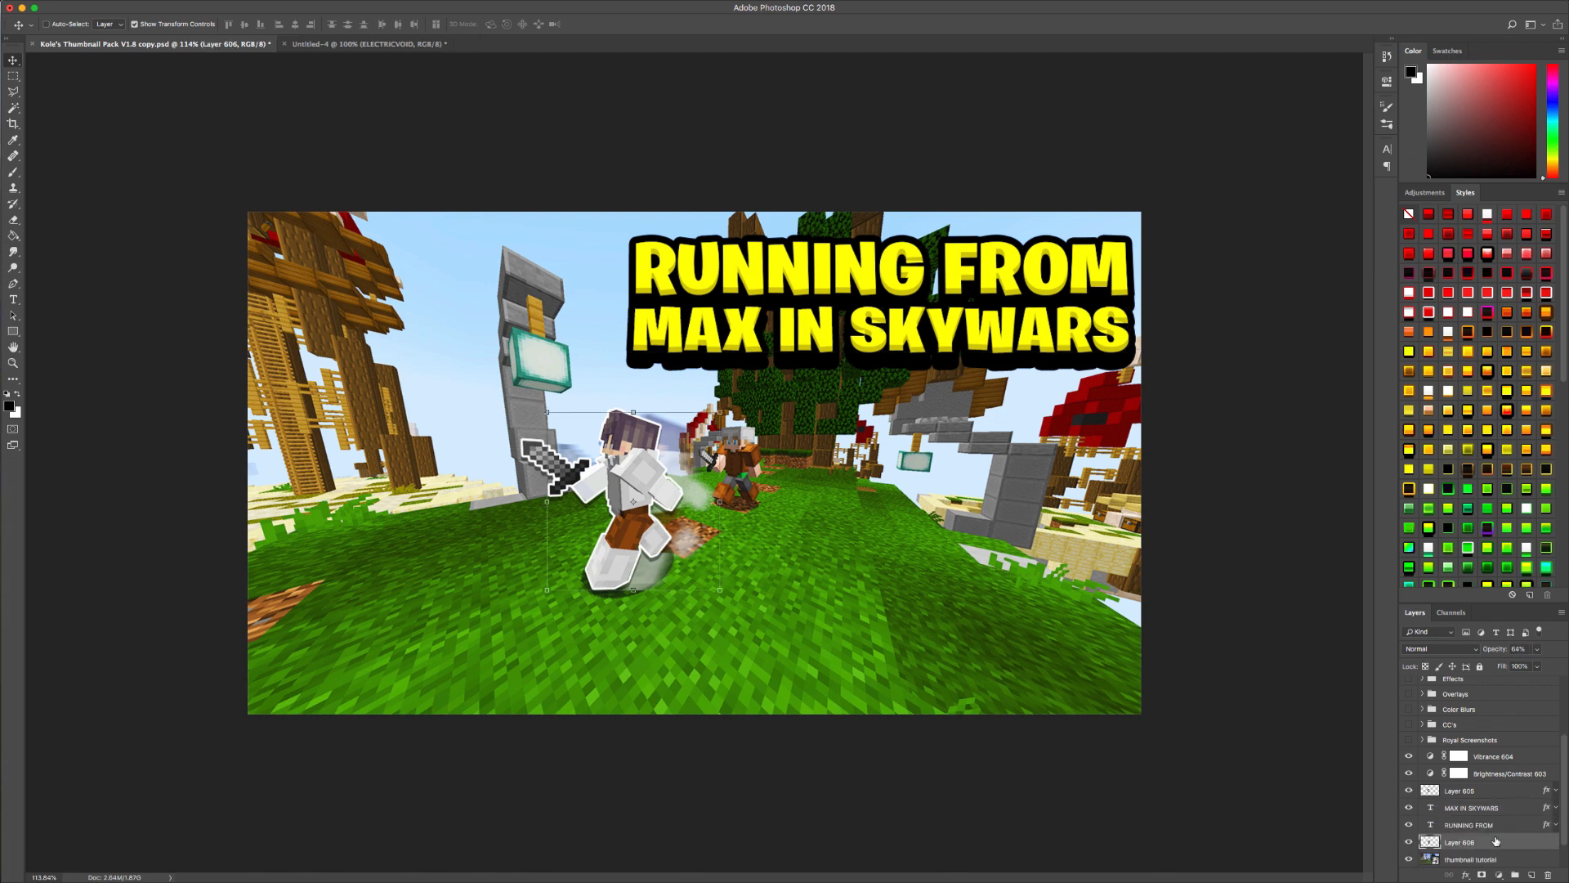
{"action": "mouse_move", "coordinate": [601, 873]}
{"action": "left_click", "coordinate": [1486, 371]}
{"action": "key", "text": "ctrl+z"}
{"action": "key", "text": "alt+bracketright"}
{"action": "key", "text": "alt+bracketright"}
{"action": "left_click", "coordinate": [1528, 408]}
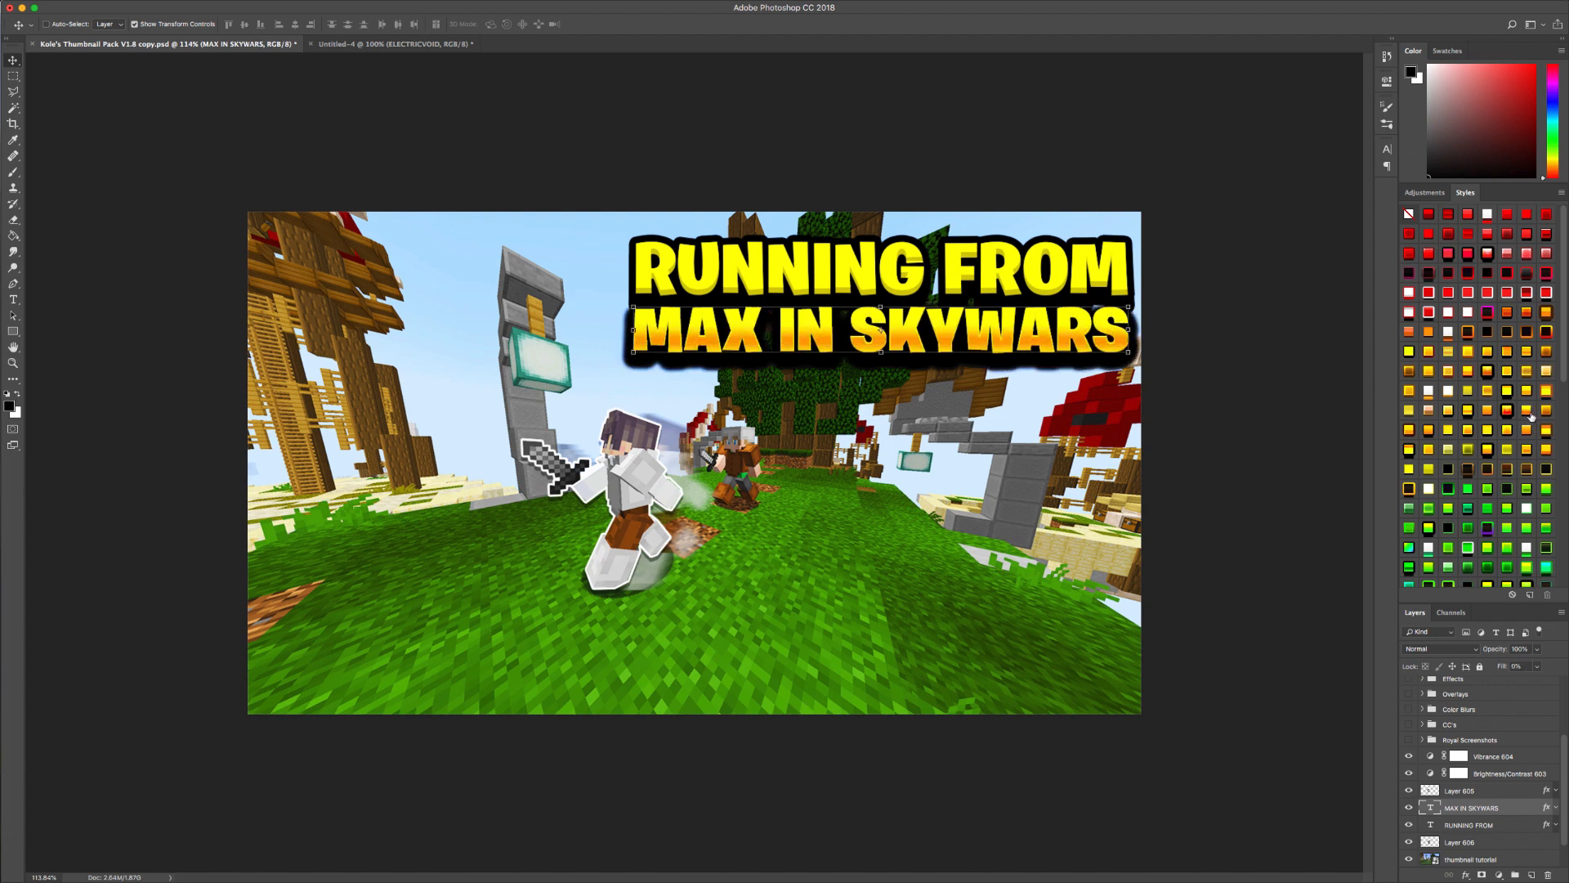
{"action": "left_click", "coordinate": [1538, 392]}
{"action": "left_click", "coordinate": [1547, 397]}
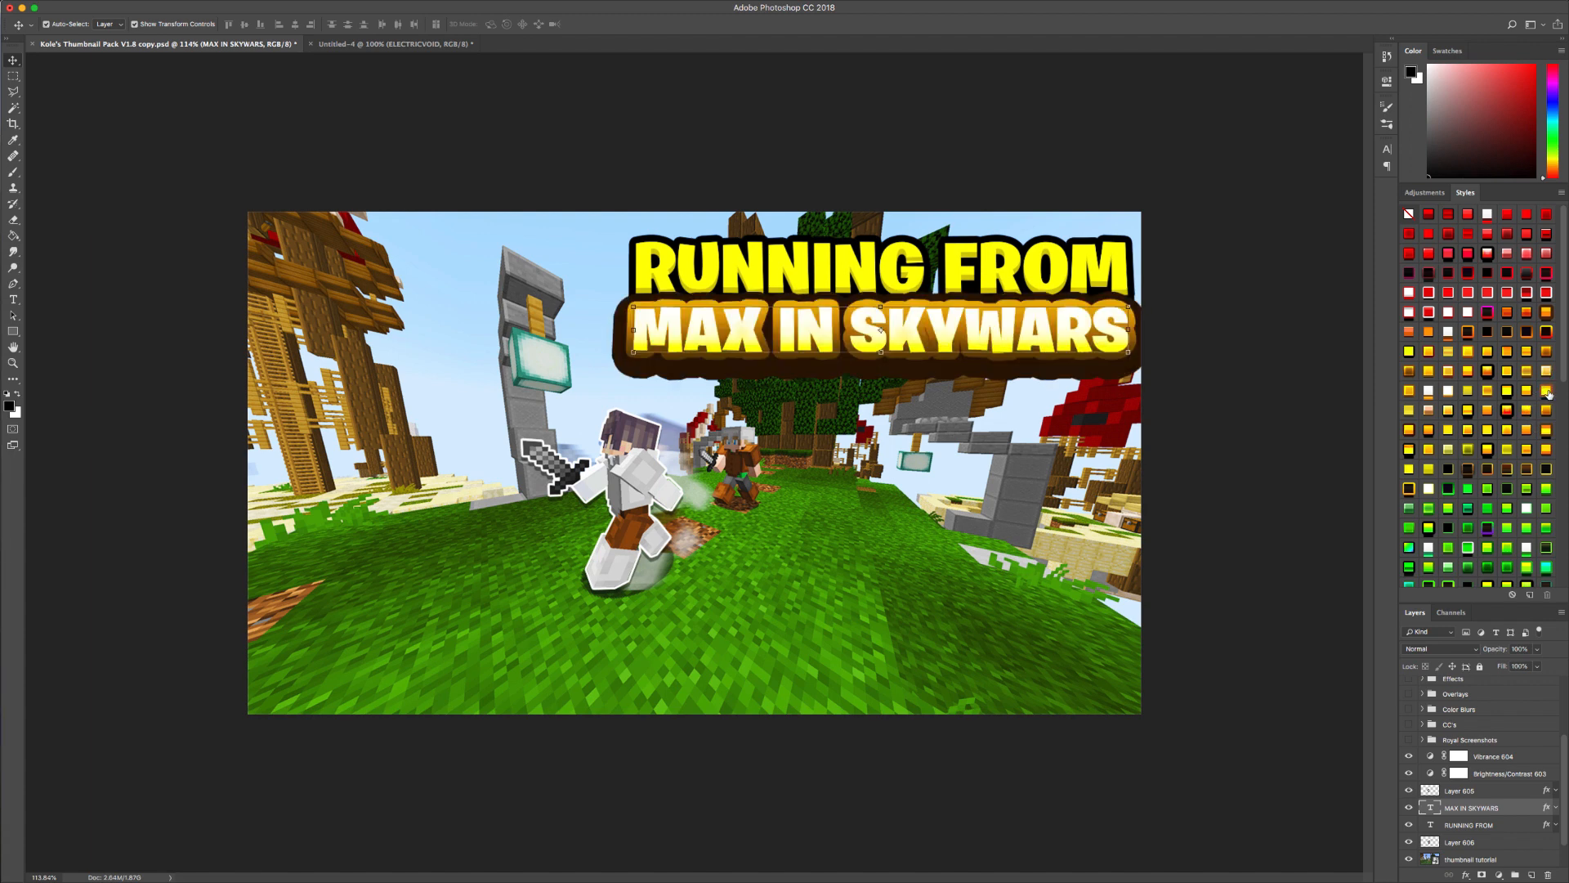
{"action": "left_click", "coordinate": [1547, 393]}
{"action": "left_click", "coordinate": [1547, 390]}
{"action": "left_click", "coordinate": [1546, 372]}
{"action": "key", "text": "super+z"}
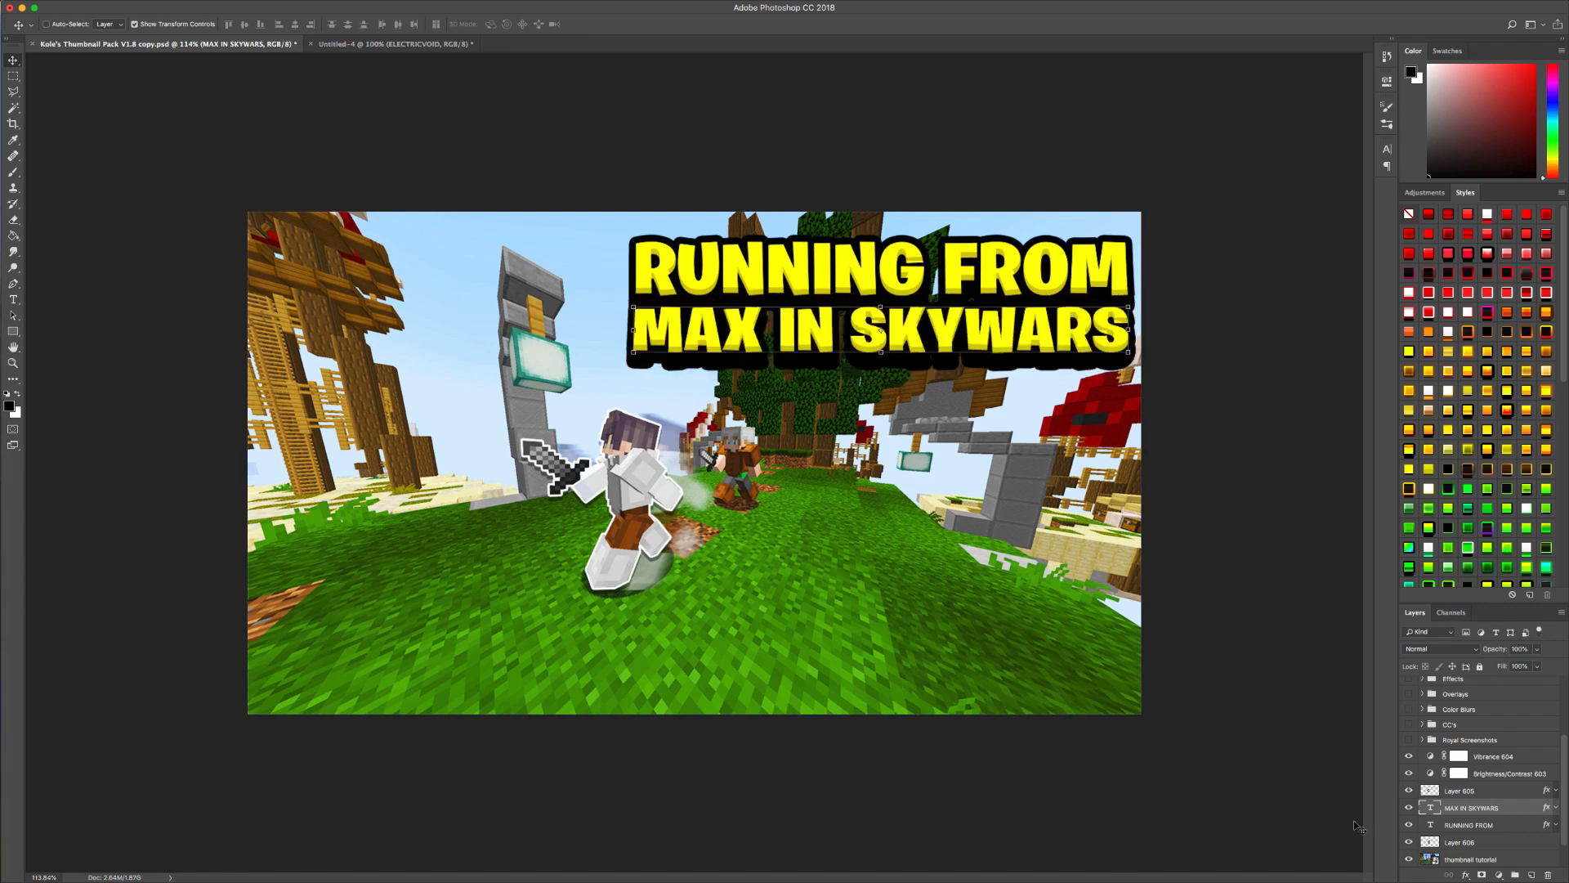
- Select the Layer 605 character cut-out and bring up the Finder window
{"action": "left_click", "coordinate": [1451, 793]}
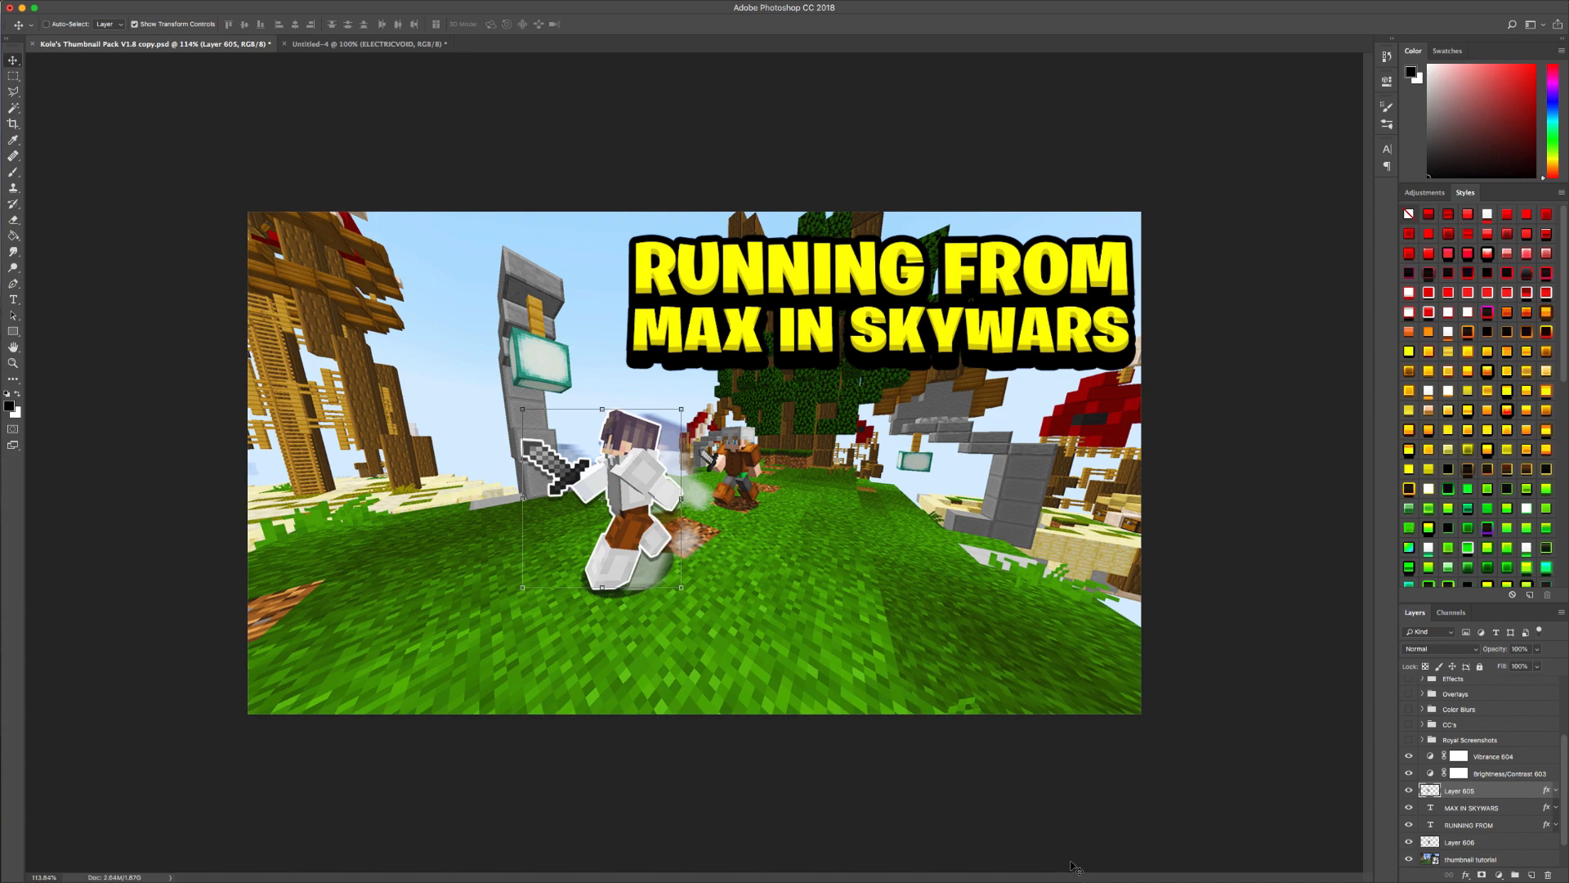
{"action": "mouse_move", "coordinate": [657, 871]}
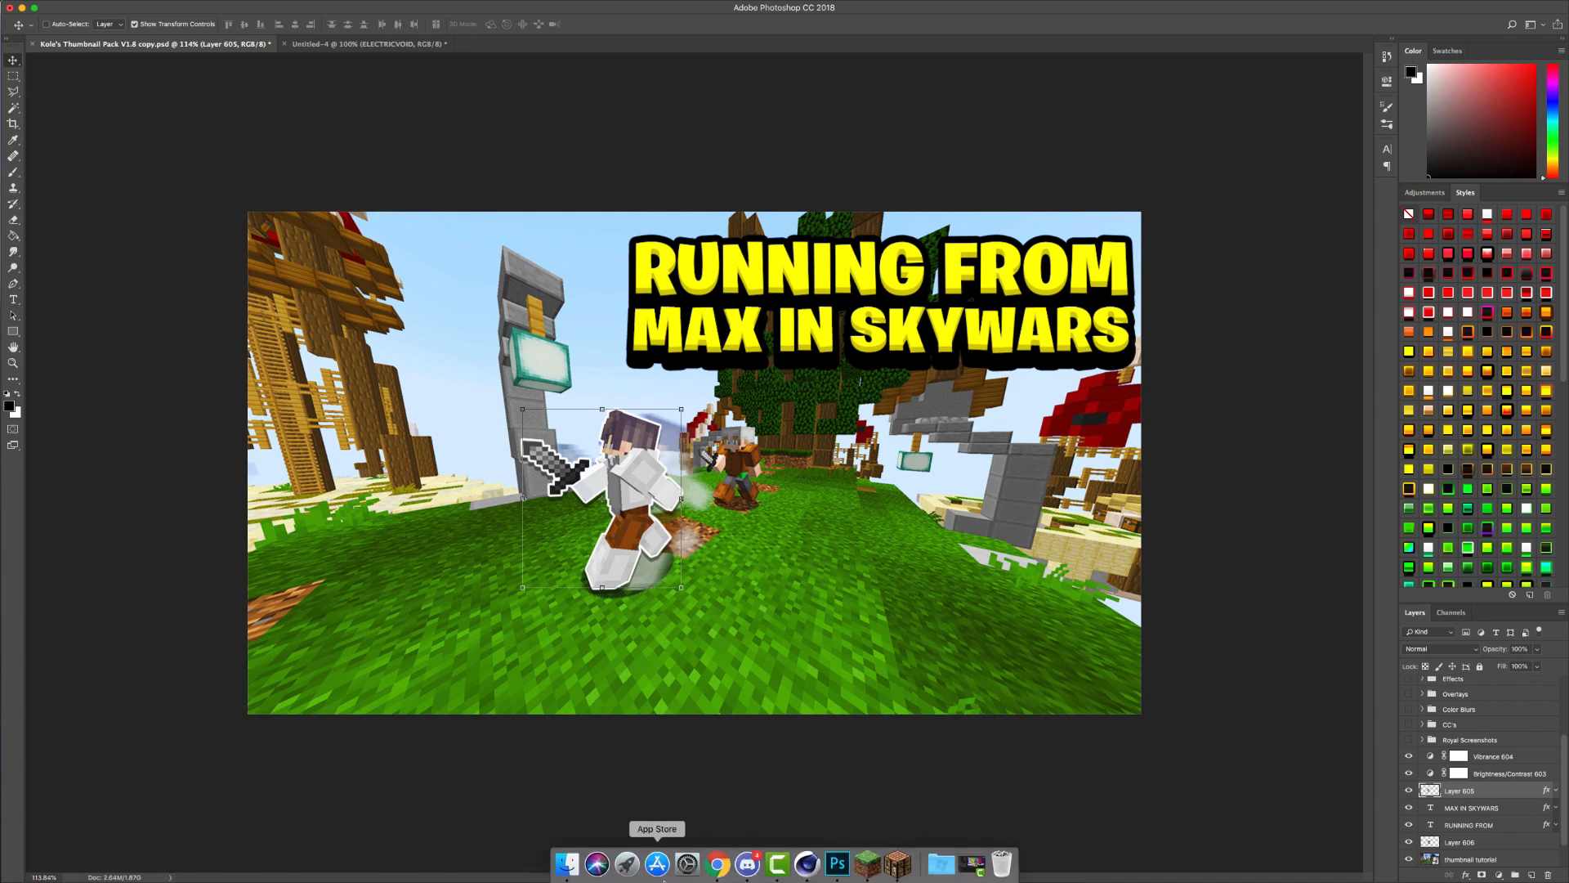
{"action": "left_click", "coordinate": [560, 864]}
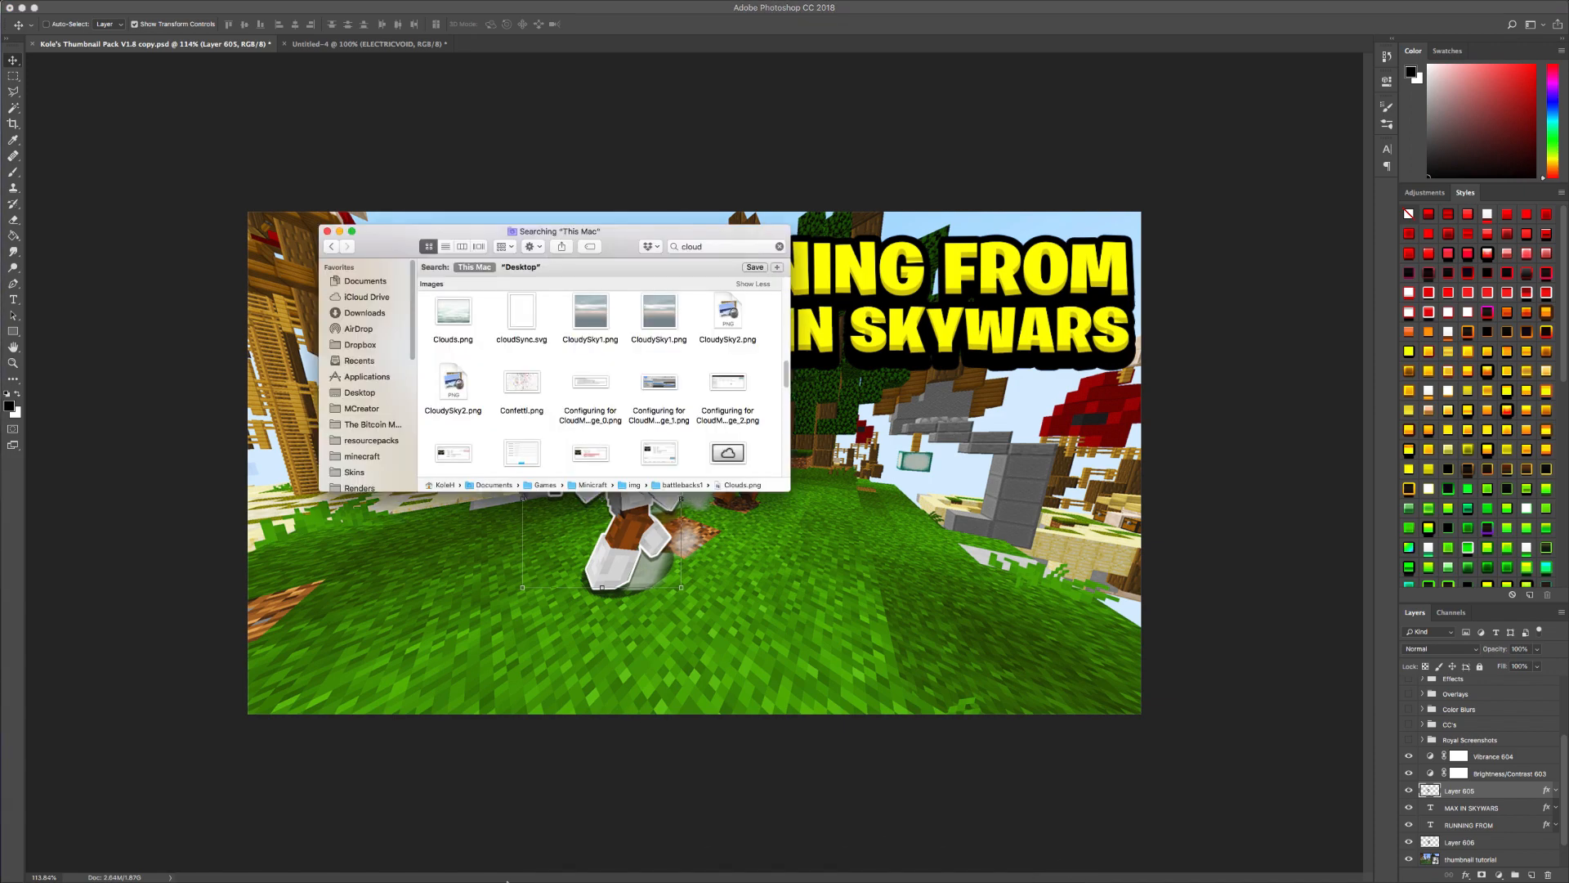
{"action": "mouse_move", "coordinate": [596, 873]}
- Switch to Chrome, look up "clickbait arrow" in Google Images, and return to Photoshop after closing the results
{"action": "left_click", "coordinate": [717, 864]}
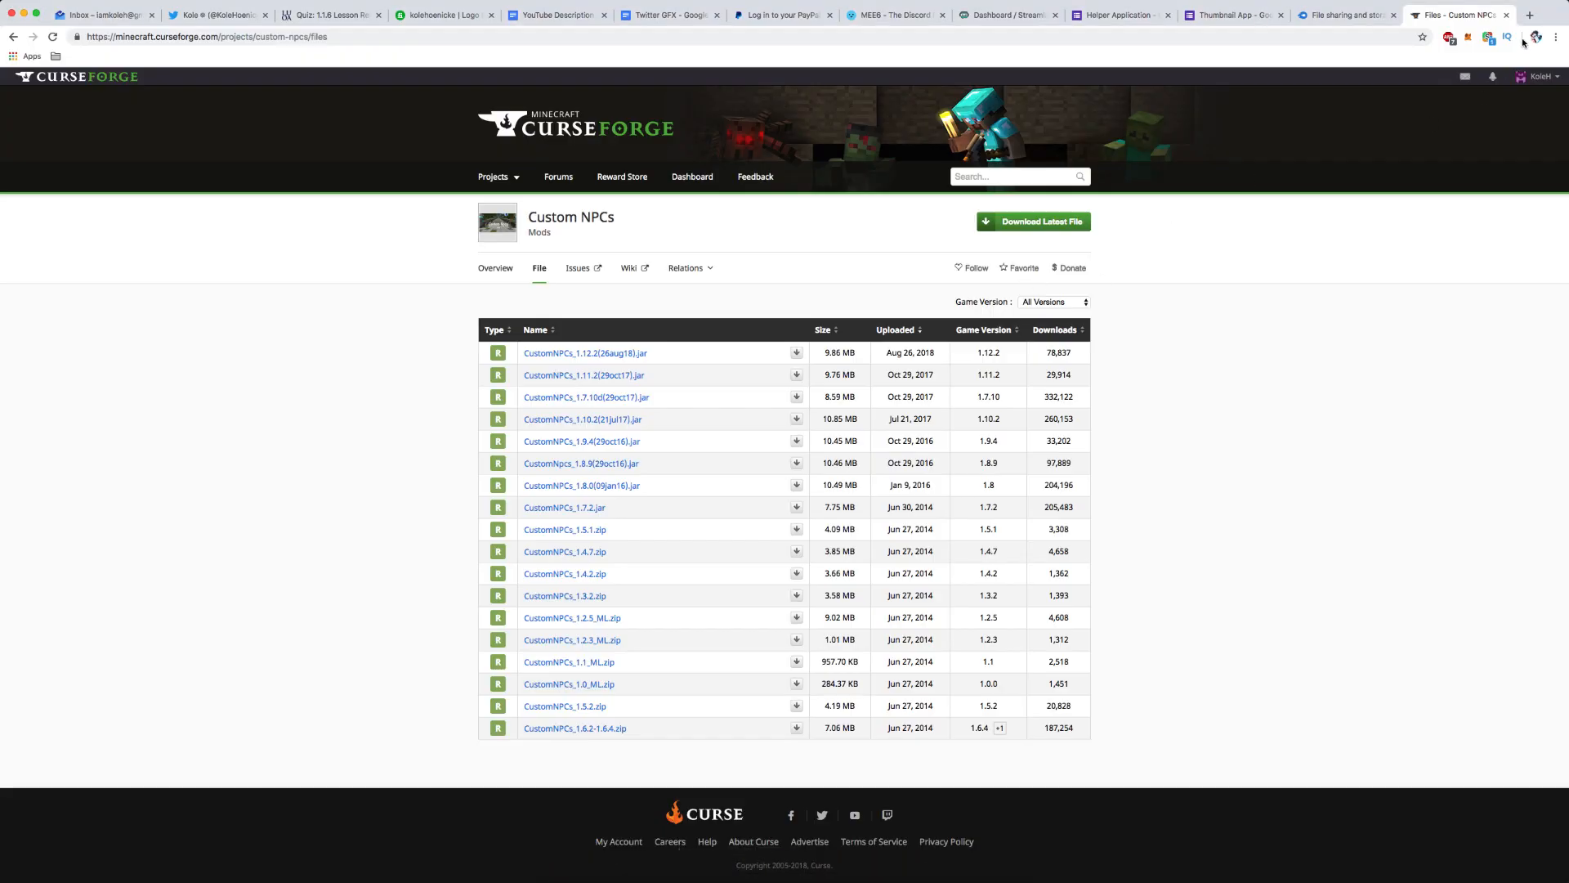
{"action": "left_click", "coordinate": [1529, 15]}
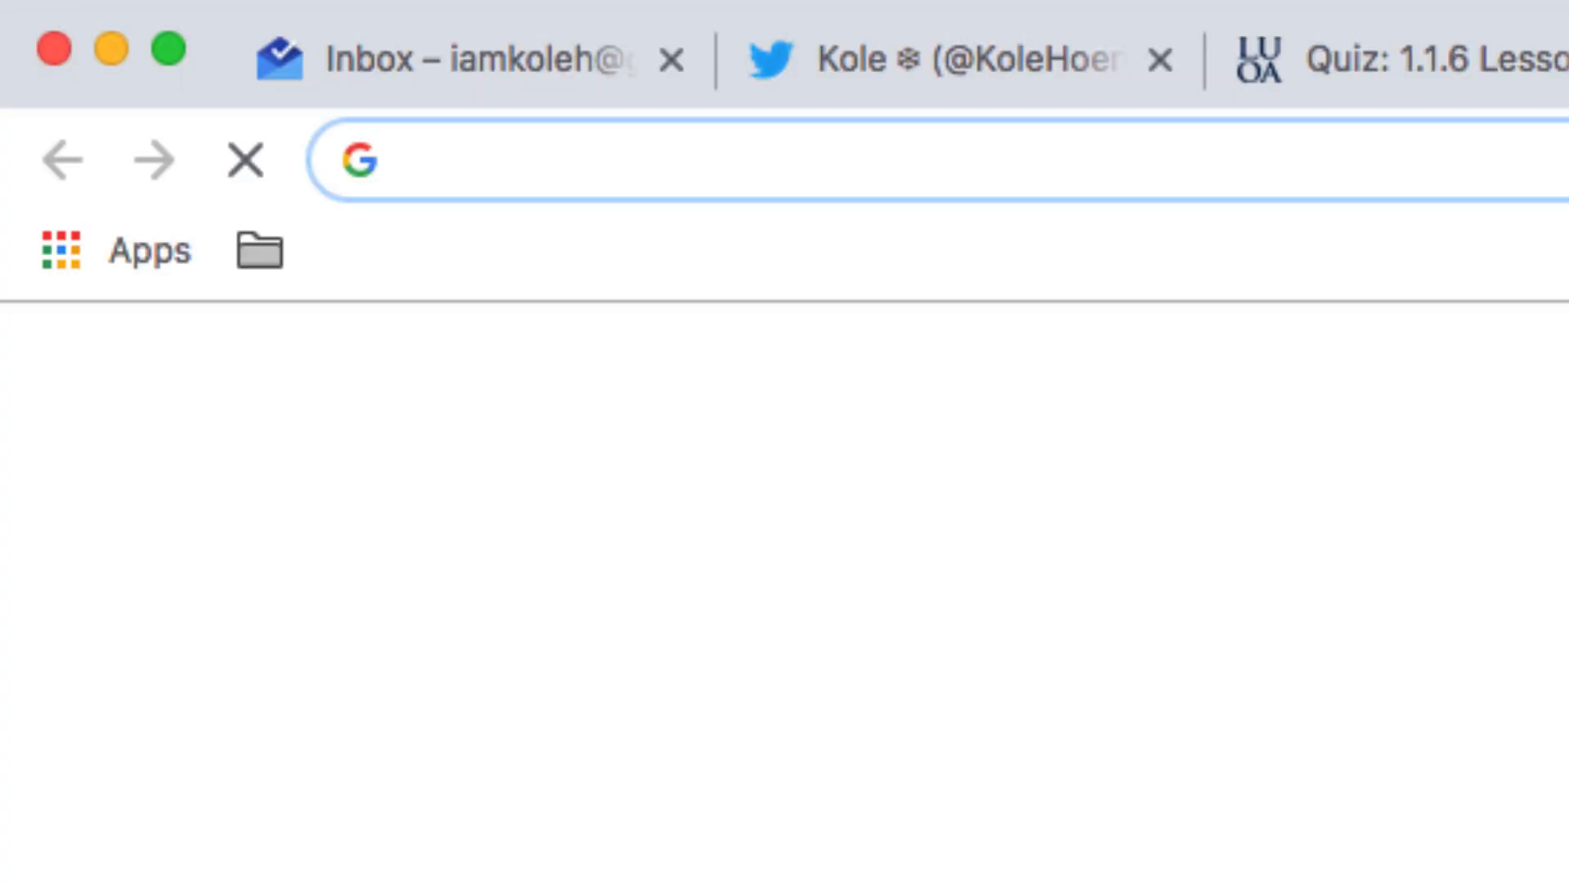
{"action": "type", "text": "clcibka"}
{"action": "key", "text": "BackSpace"}
{"action": "key", "text": "BackSpace"}
{"action": "key", "text": "BackSpace"}
{"action": "key", "text": "BackSpace"}
{"action": "key", "text": "BackSpace"}
{"action": "key", "text": "BackSpace"}
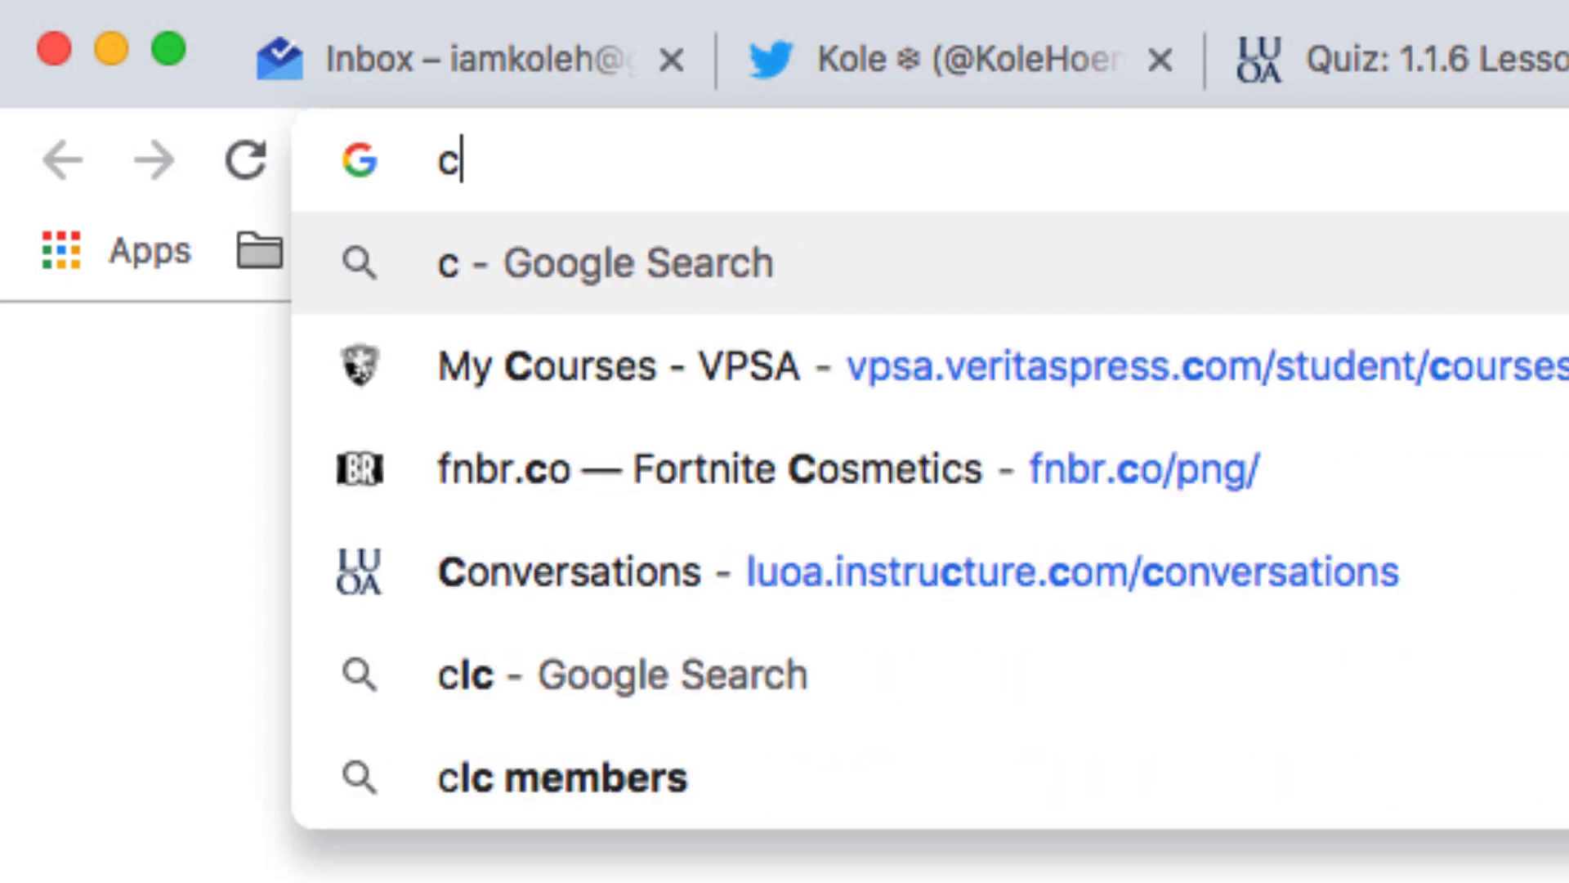
{"action": "type", "text": "lickbait "}
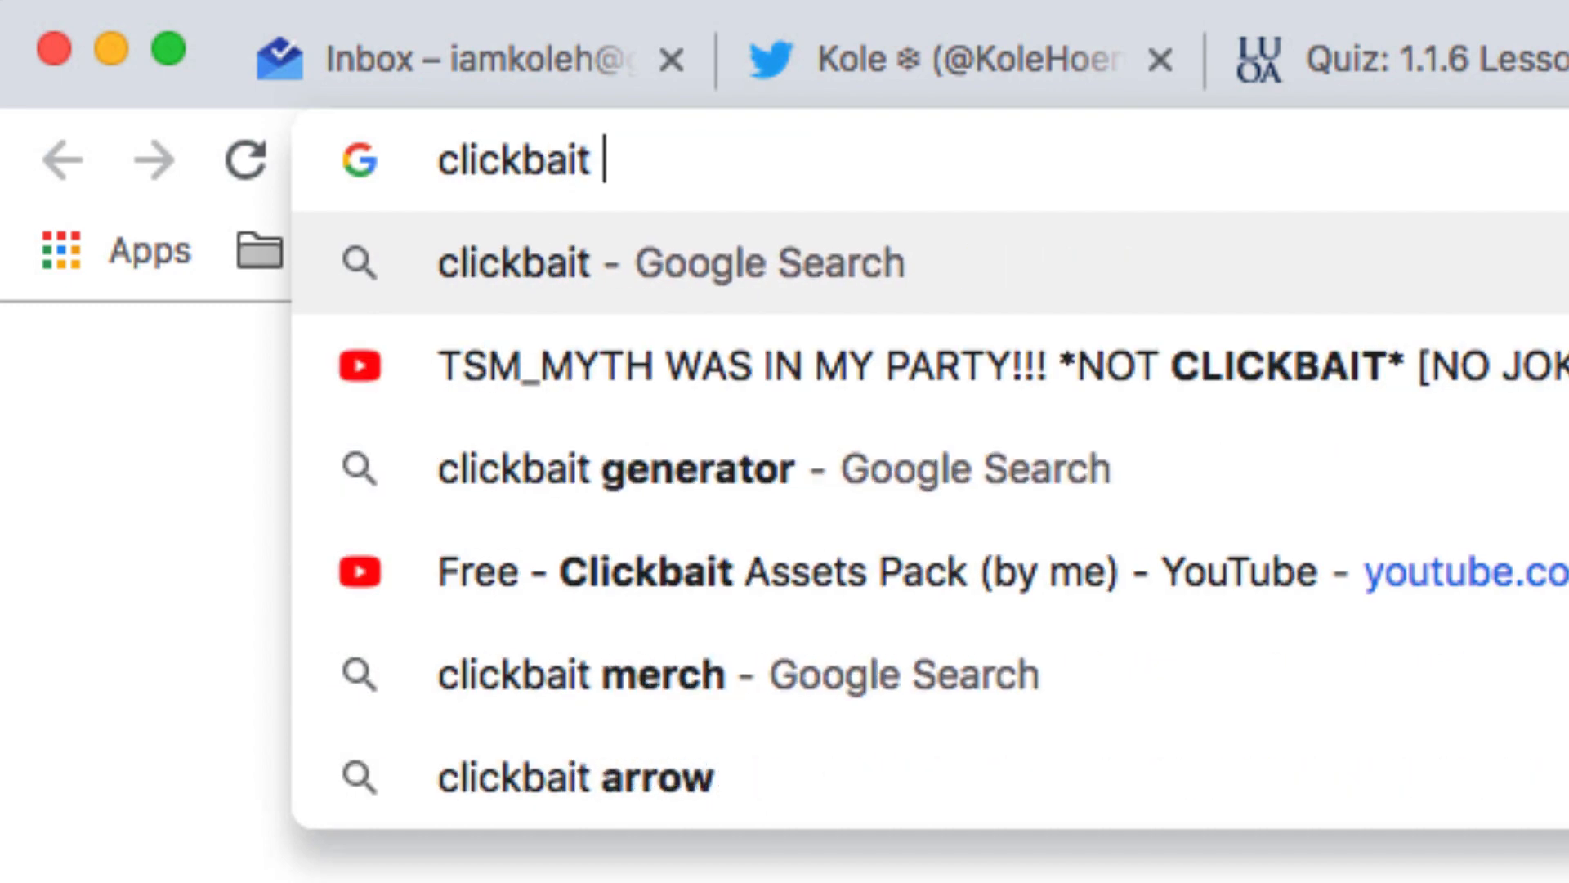
{"action": "type", "text": "arrow"}
{"action": "key", "text": "Return"}
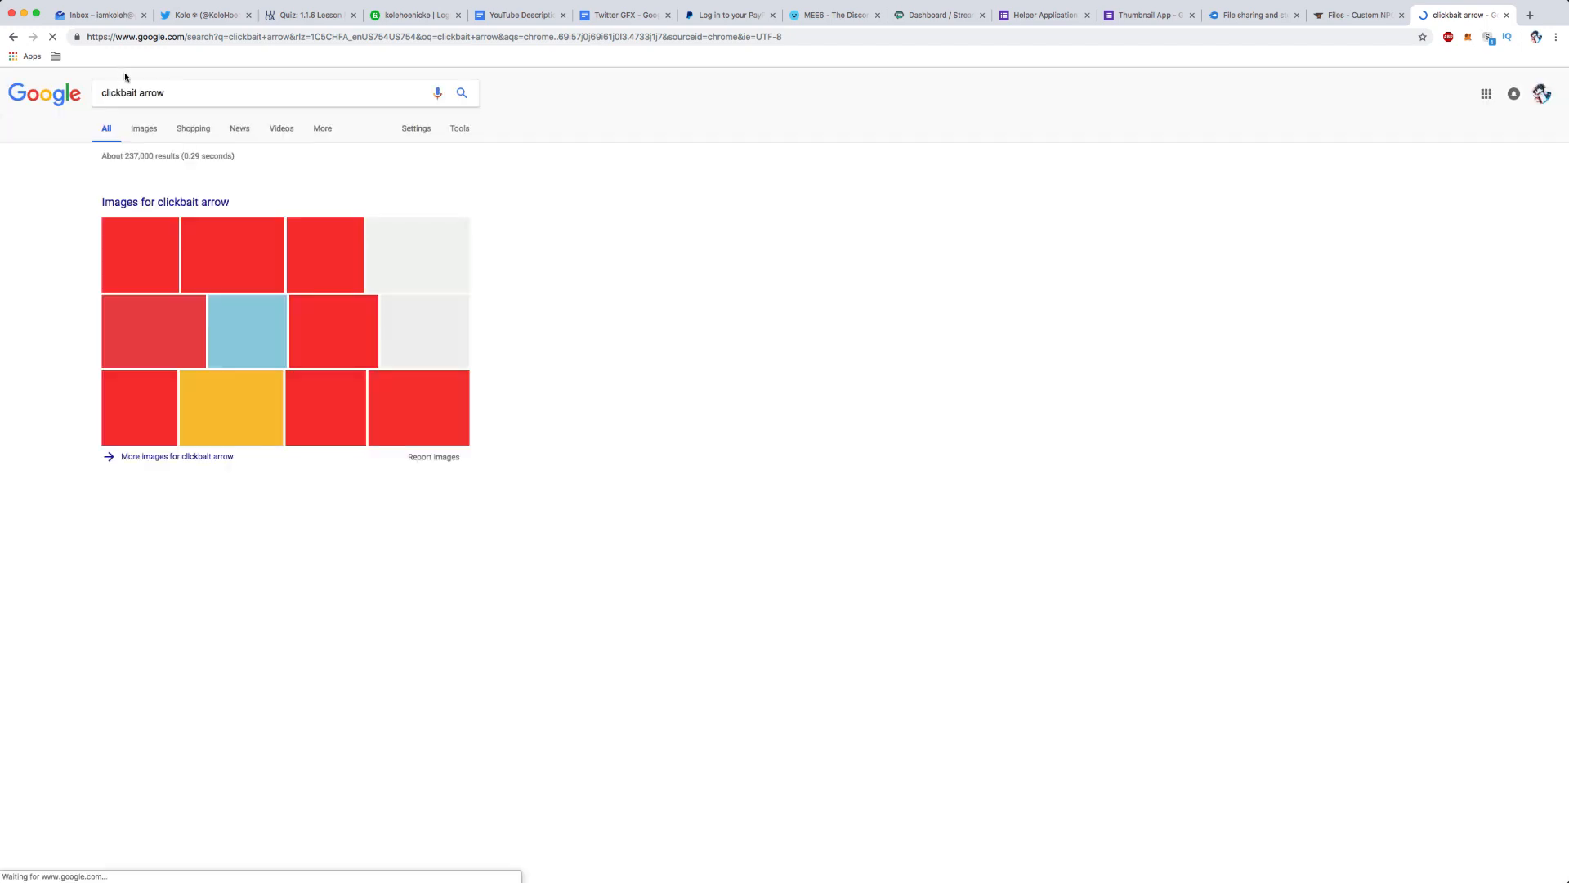
{"action": "left_click", "coordinate": [140, 130]}
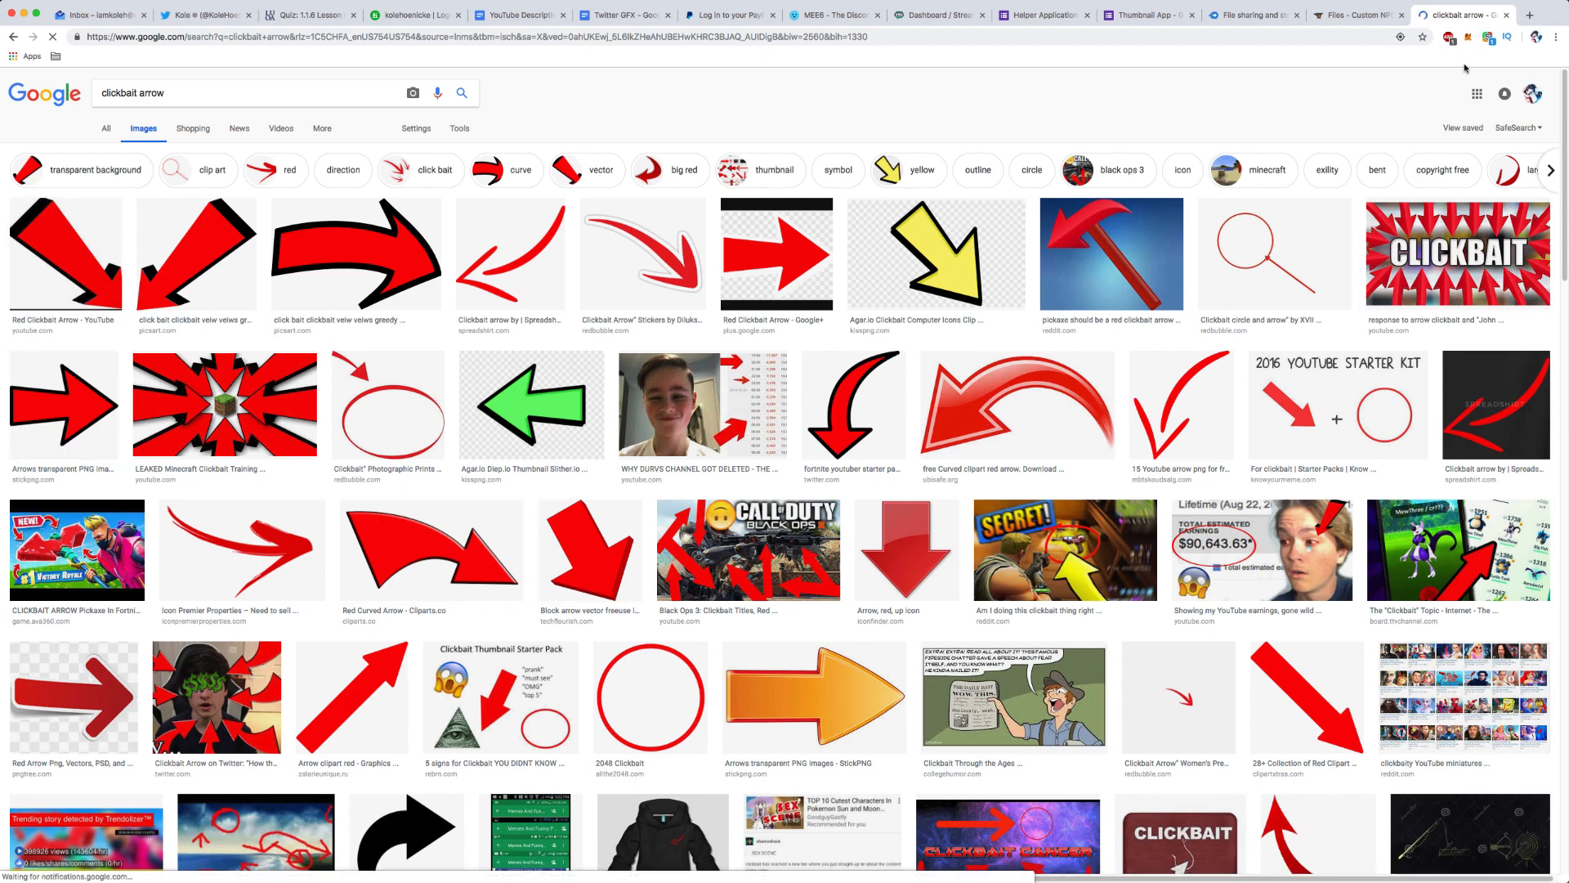
{"action": "left_click", "coordinate": [1506, 15]}
{"action": "left_click", "coordinate": [838, 864]}
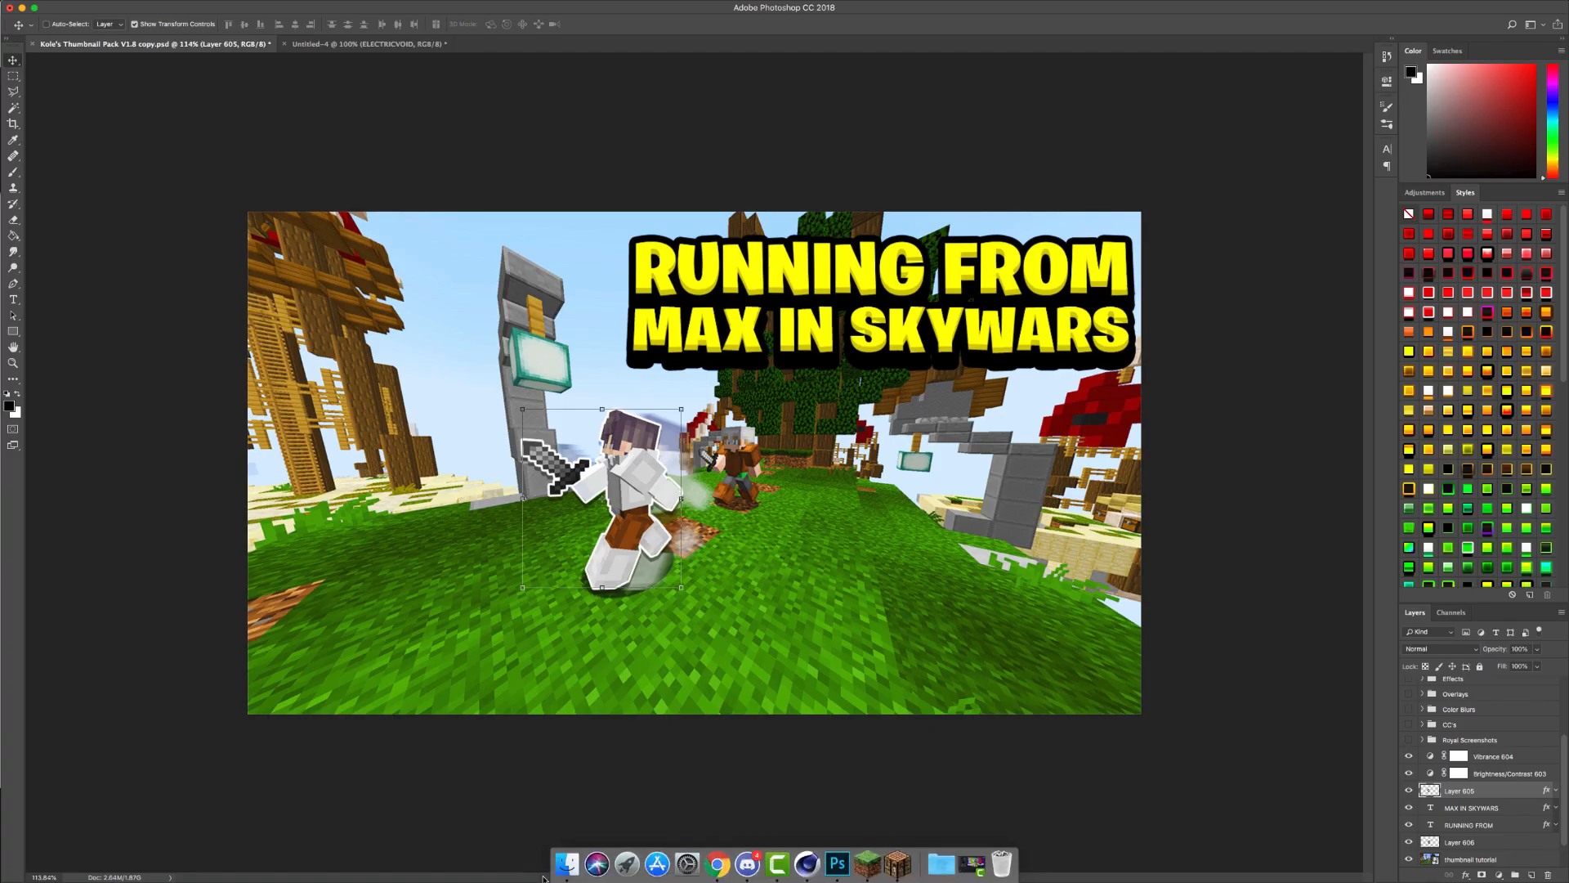
- Search this Mac for "clickbait arrow" in Finder and place Clickbait Arrow.png into the thumbnail document
{"action": "left_click", "coordinate": [567, 874]}
{"action": "key", "text": "super+f"}
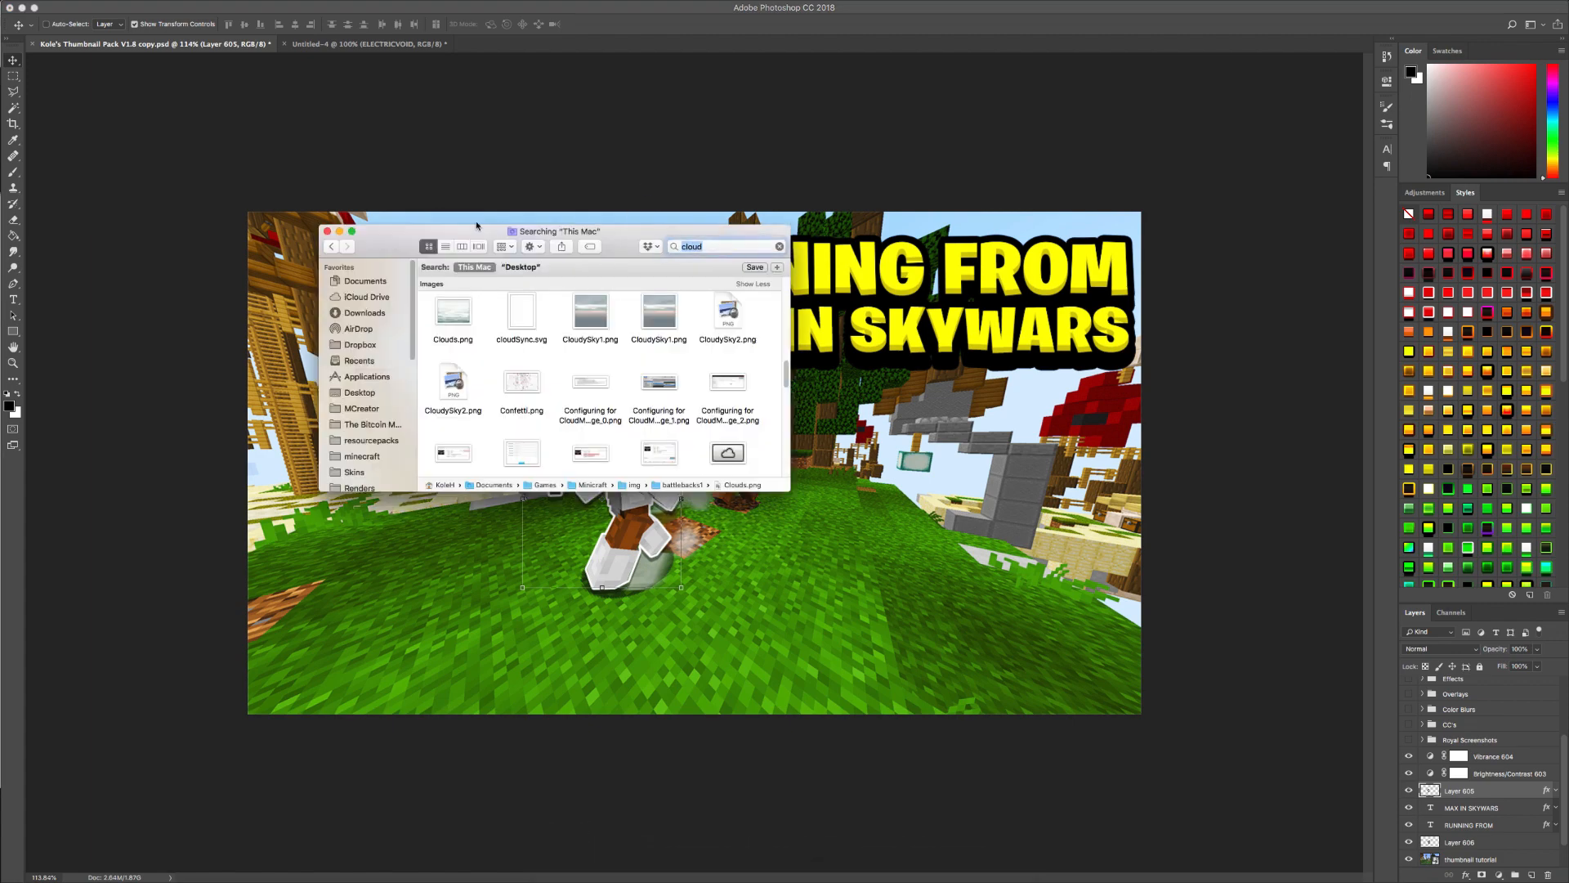
{"action": "type", "text": "c"}
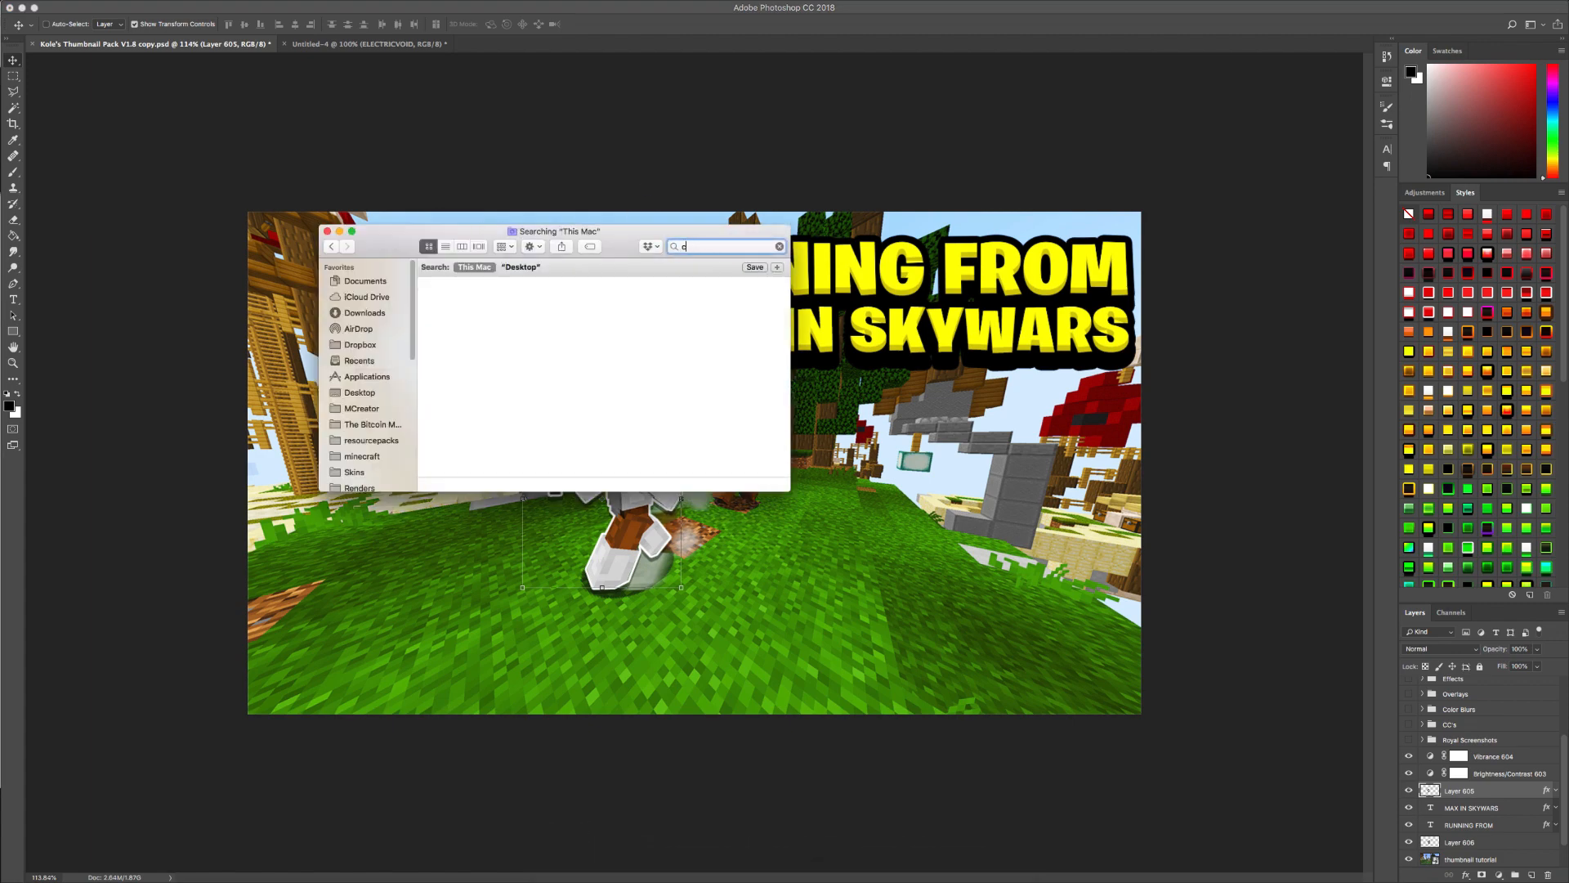
{"action": "type", "text": "lickbait arro"}
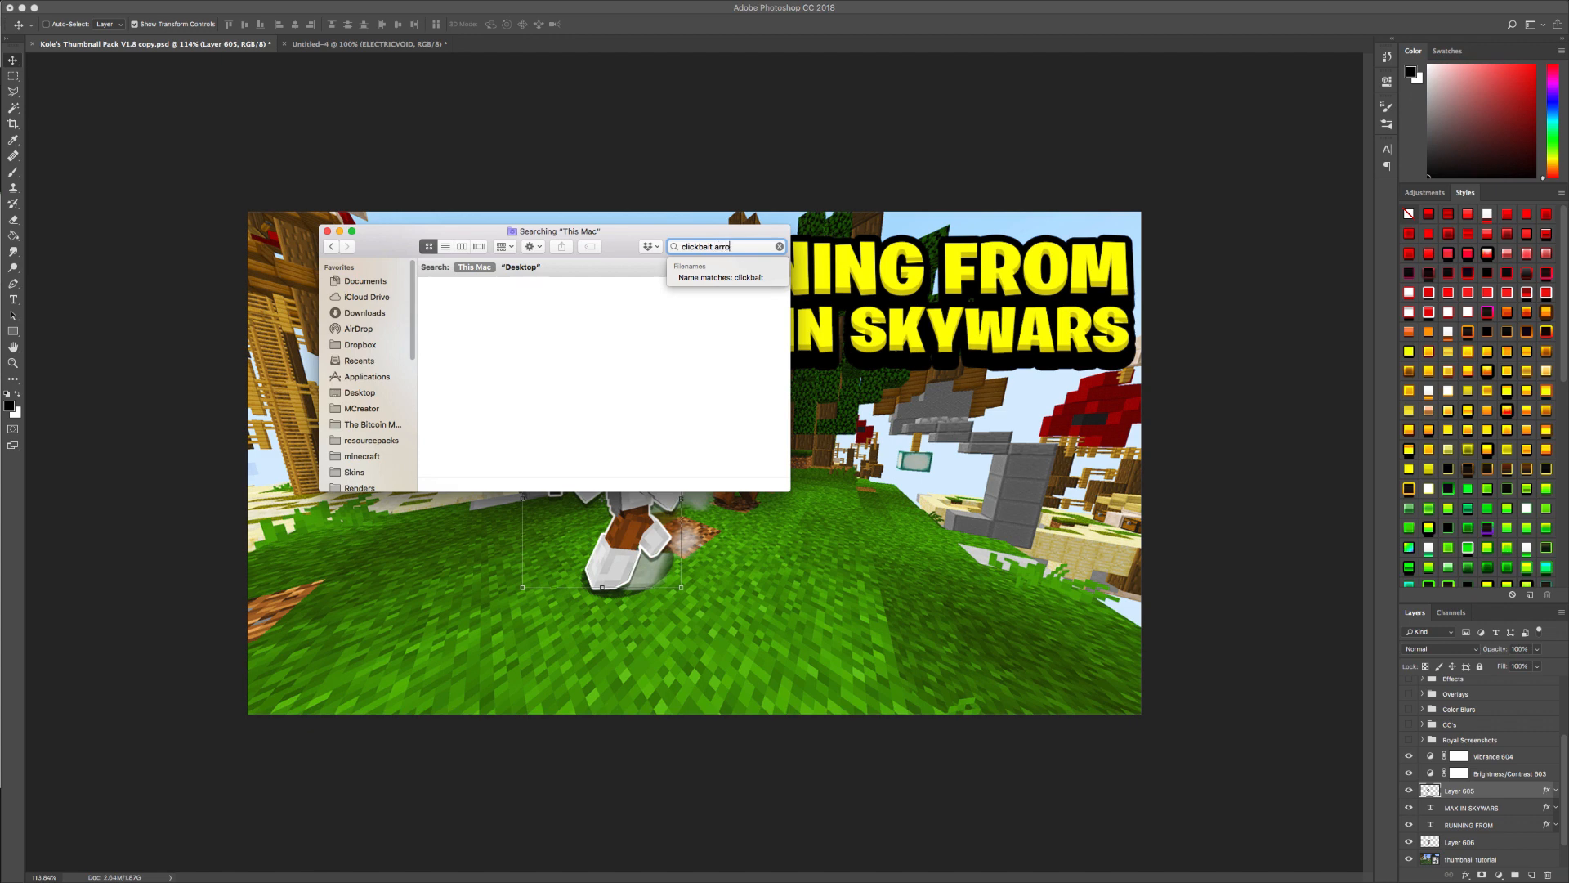
{"action": "type", "text": "w"}
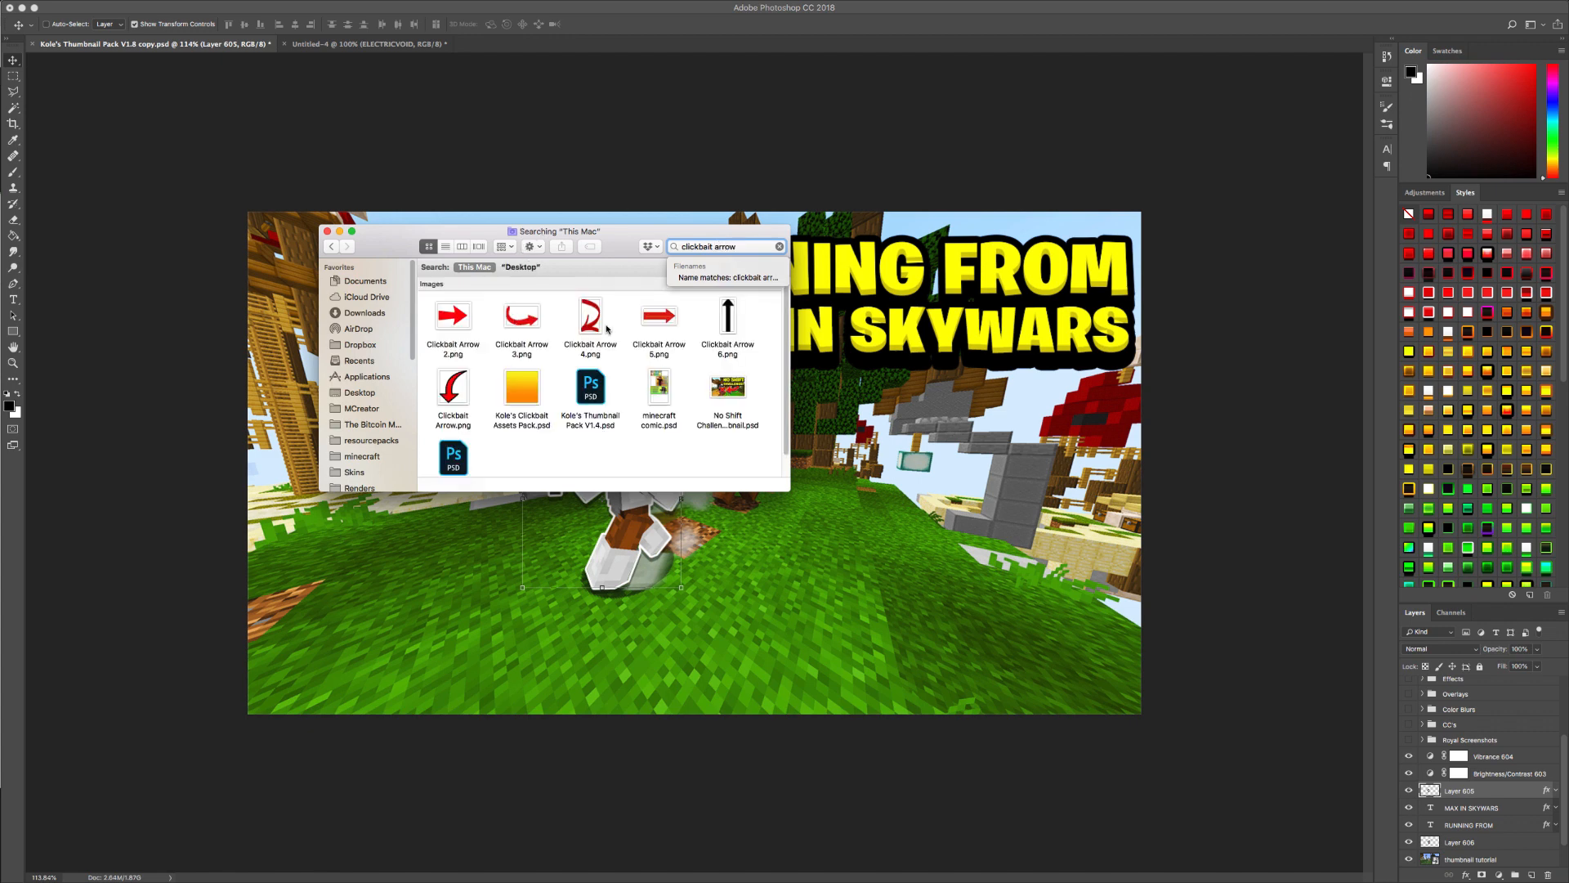
{"action": "left_click", "coordinate": [678, 335]}
{"action": "left_click", "coordinate": [727, 320]}
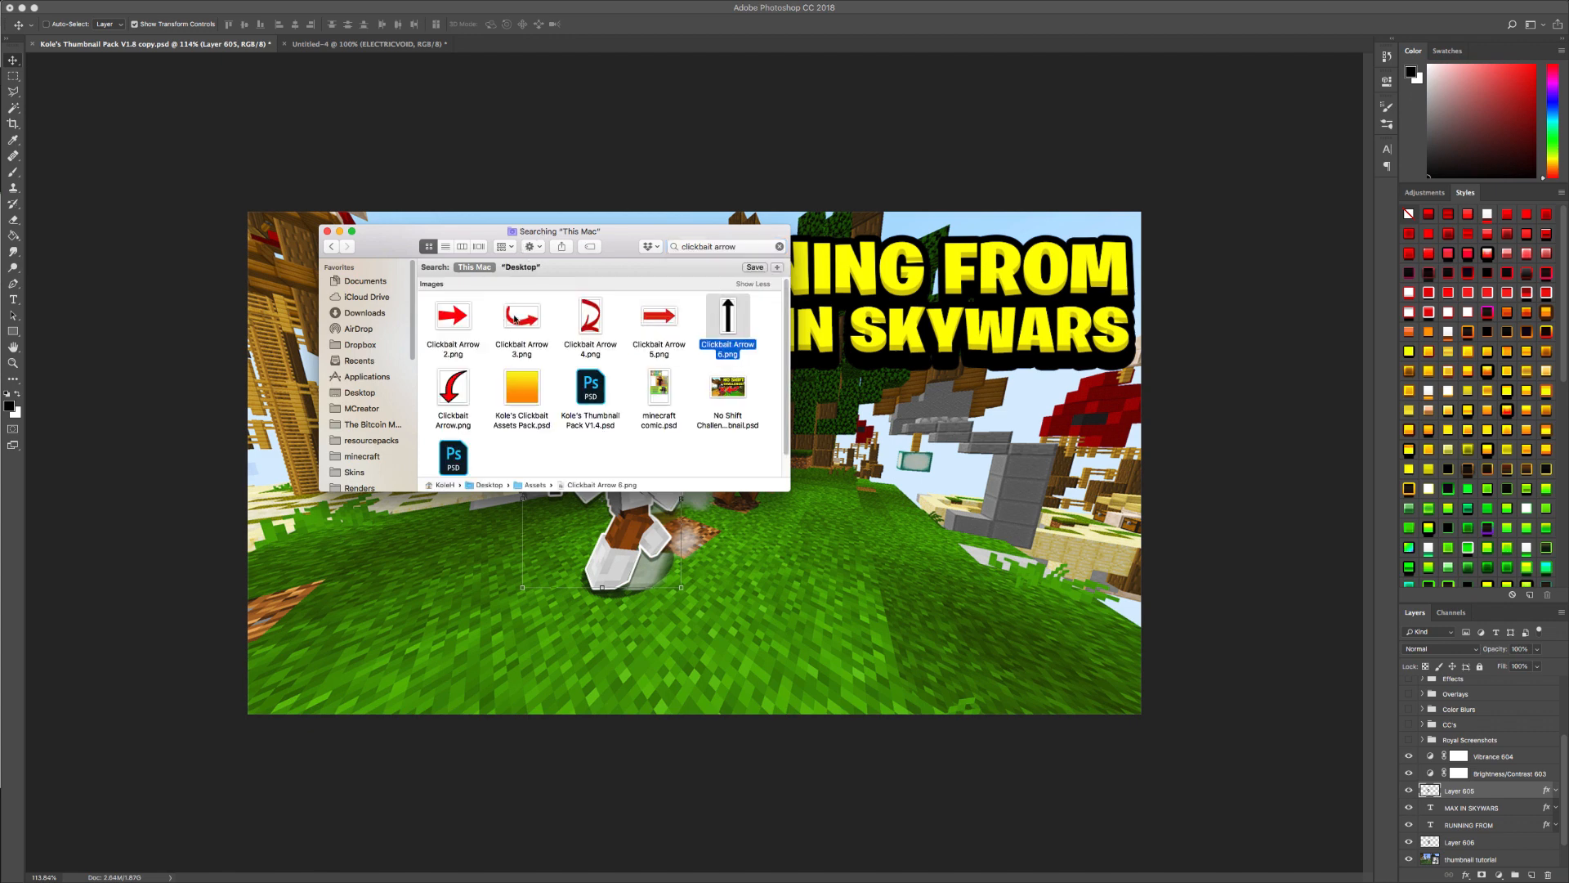
{"action": "left_click_drag", "start_coordinate": [465, 409], "coordinate": [896, 482]}
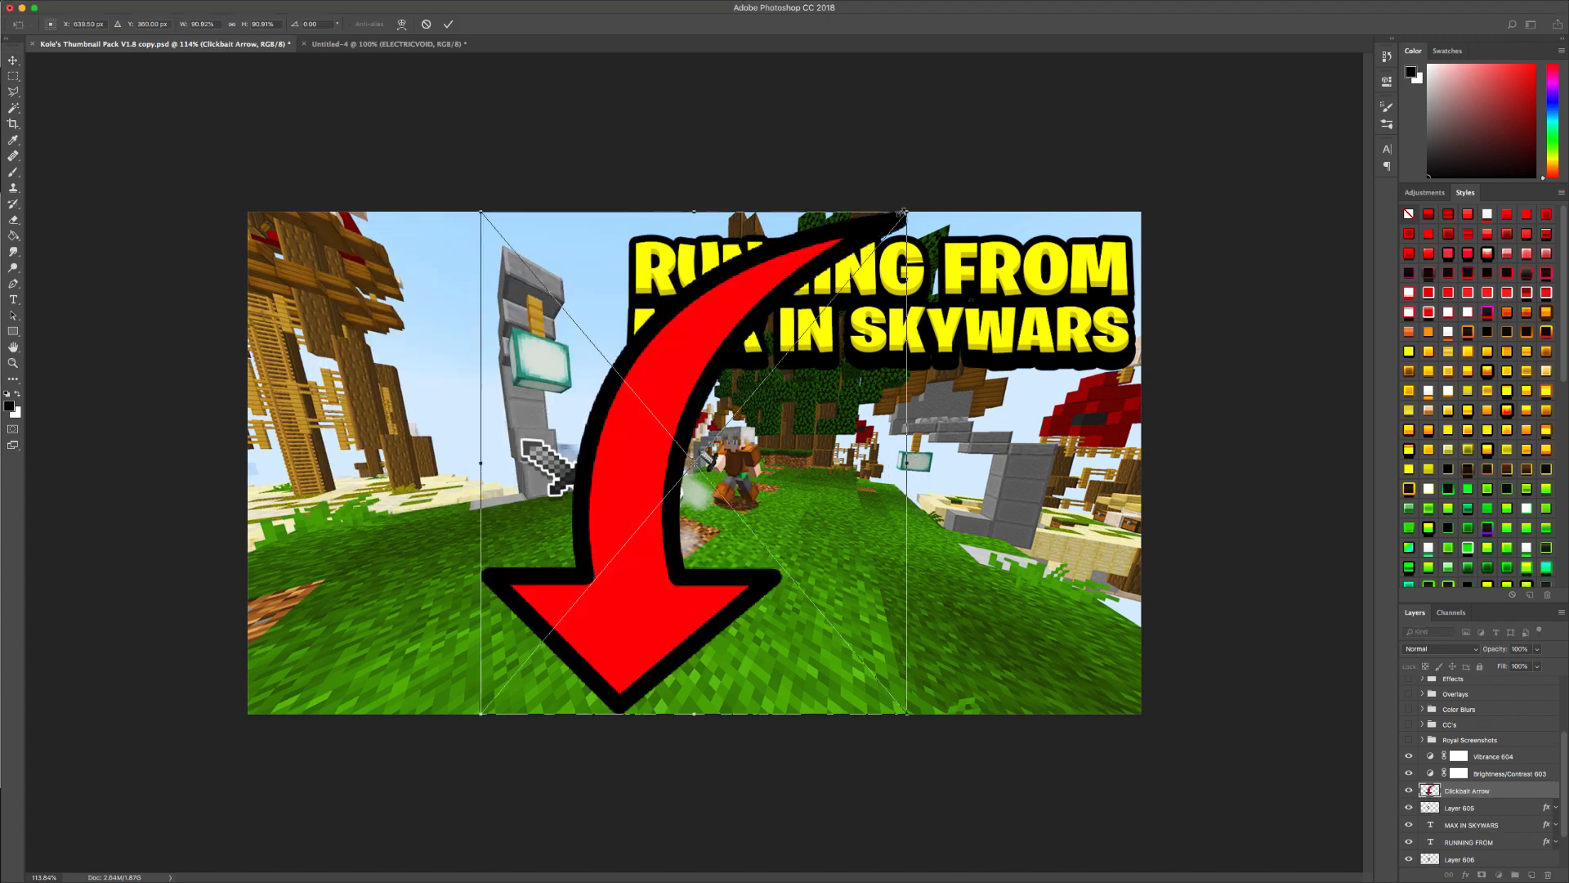
- Scale the placed red arrow to about 47%, move it beneath the title, and rotate it to about -106°
{"action": "left_click_drag", "start_coordinate": [907, 211], "coordinate": [694, 458]}
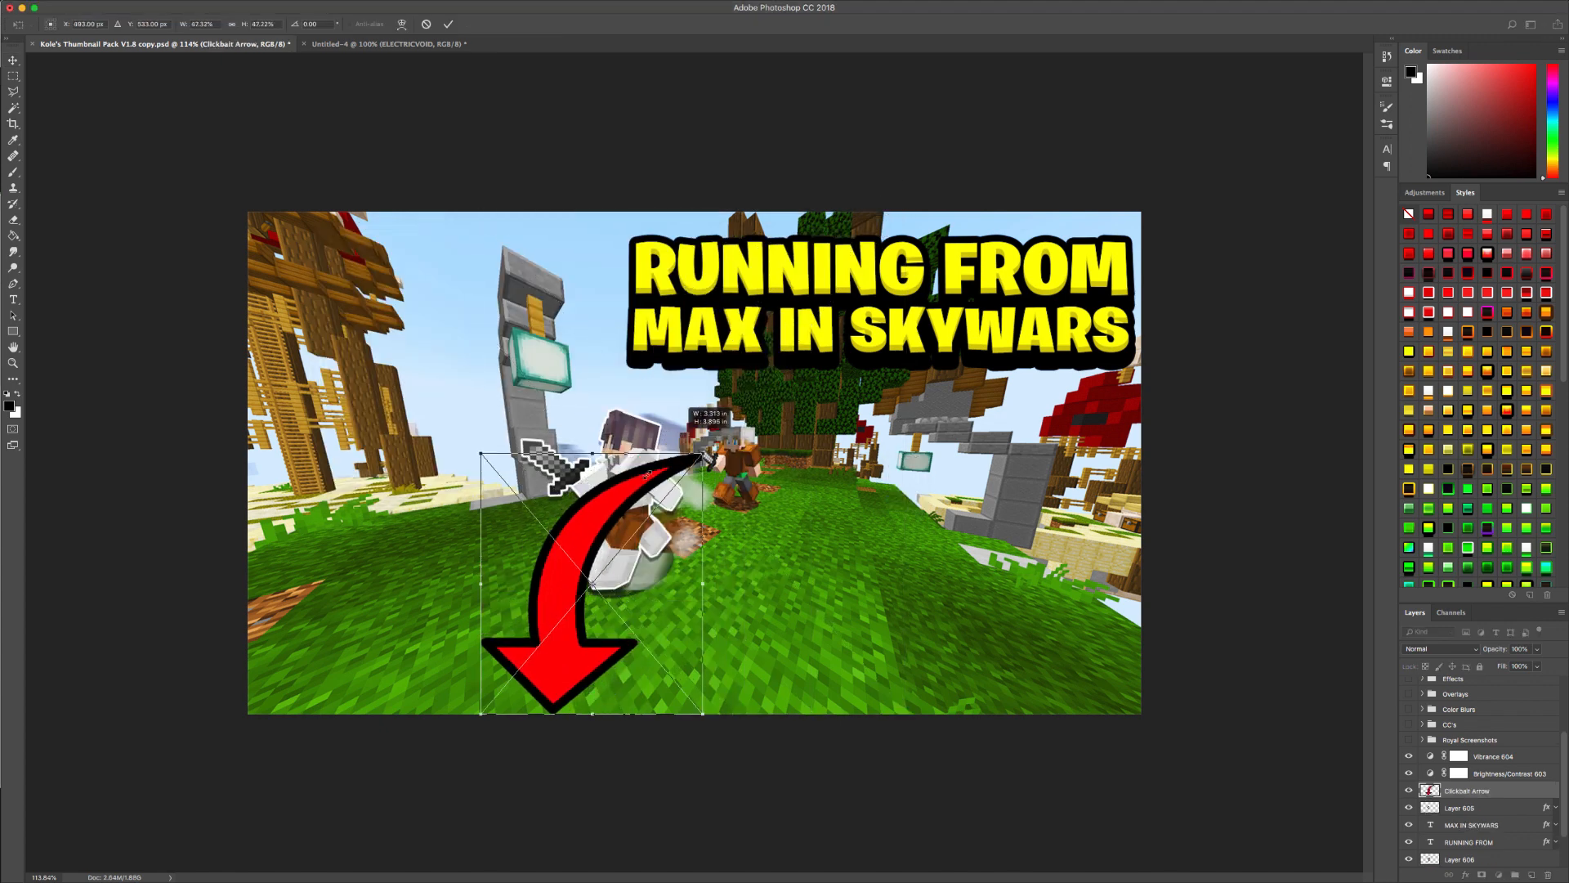
{"action": "left_click_drag", "start_coordinate": [603, 527], "coordinate": [896, 392]}
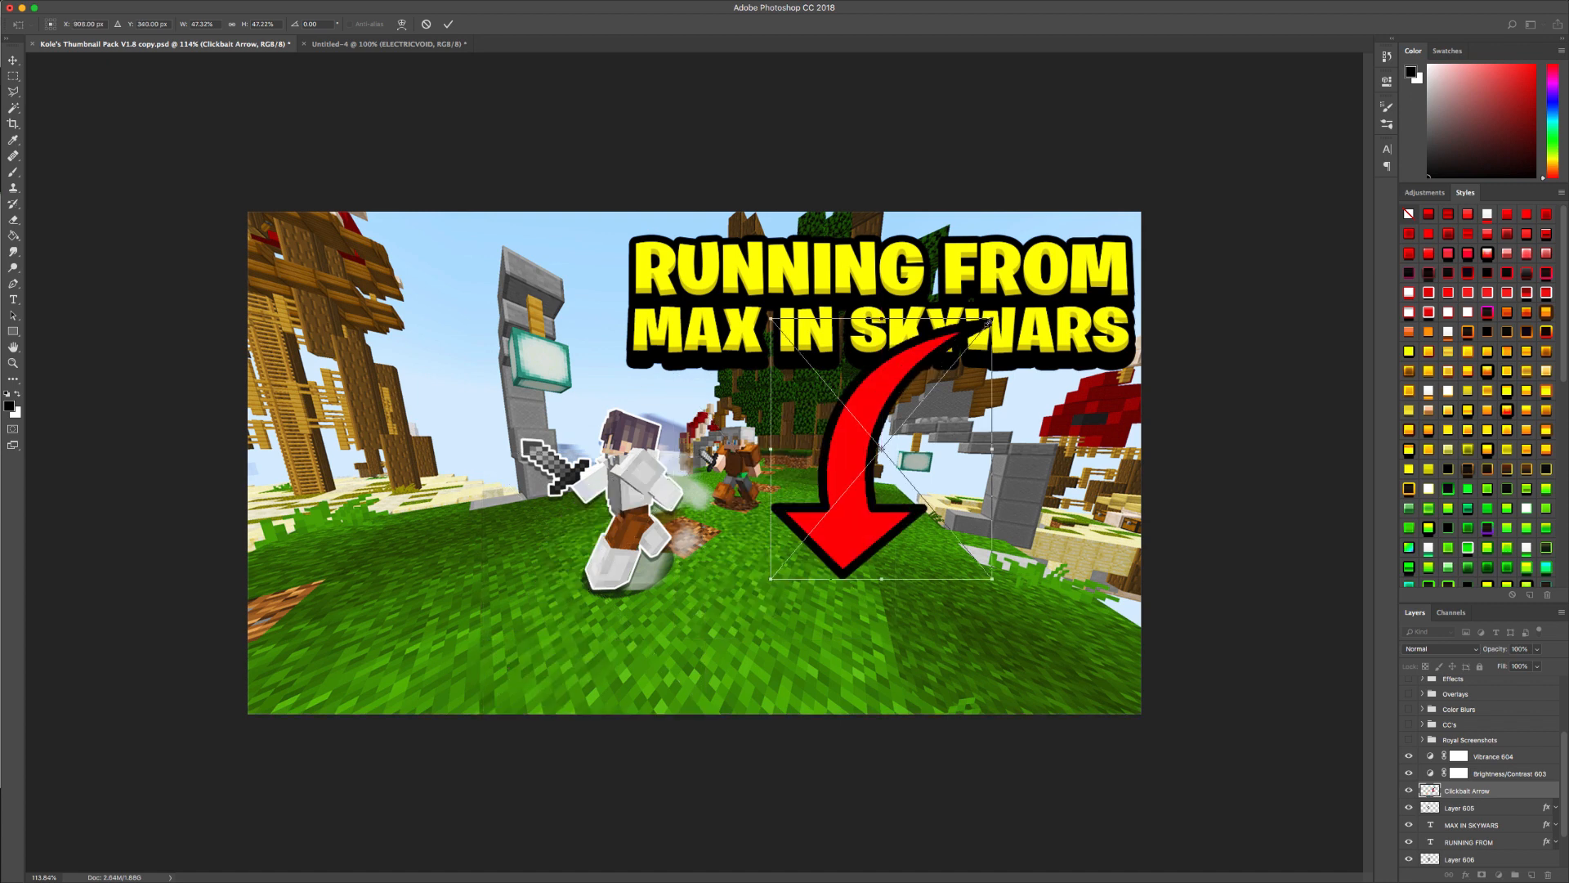
{"action": "left_click_drag", "start_coordinate": [999, 317], "coordinate": [626, 325]}
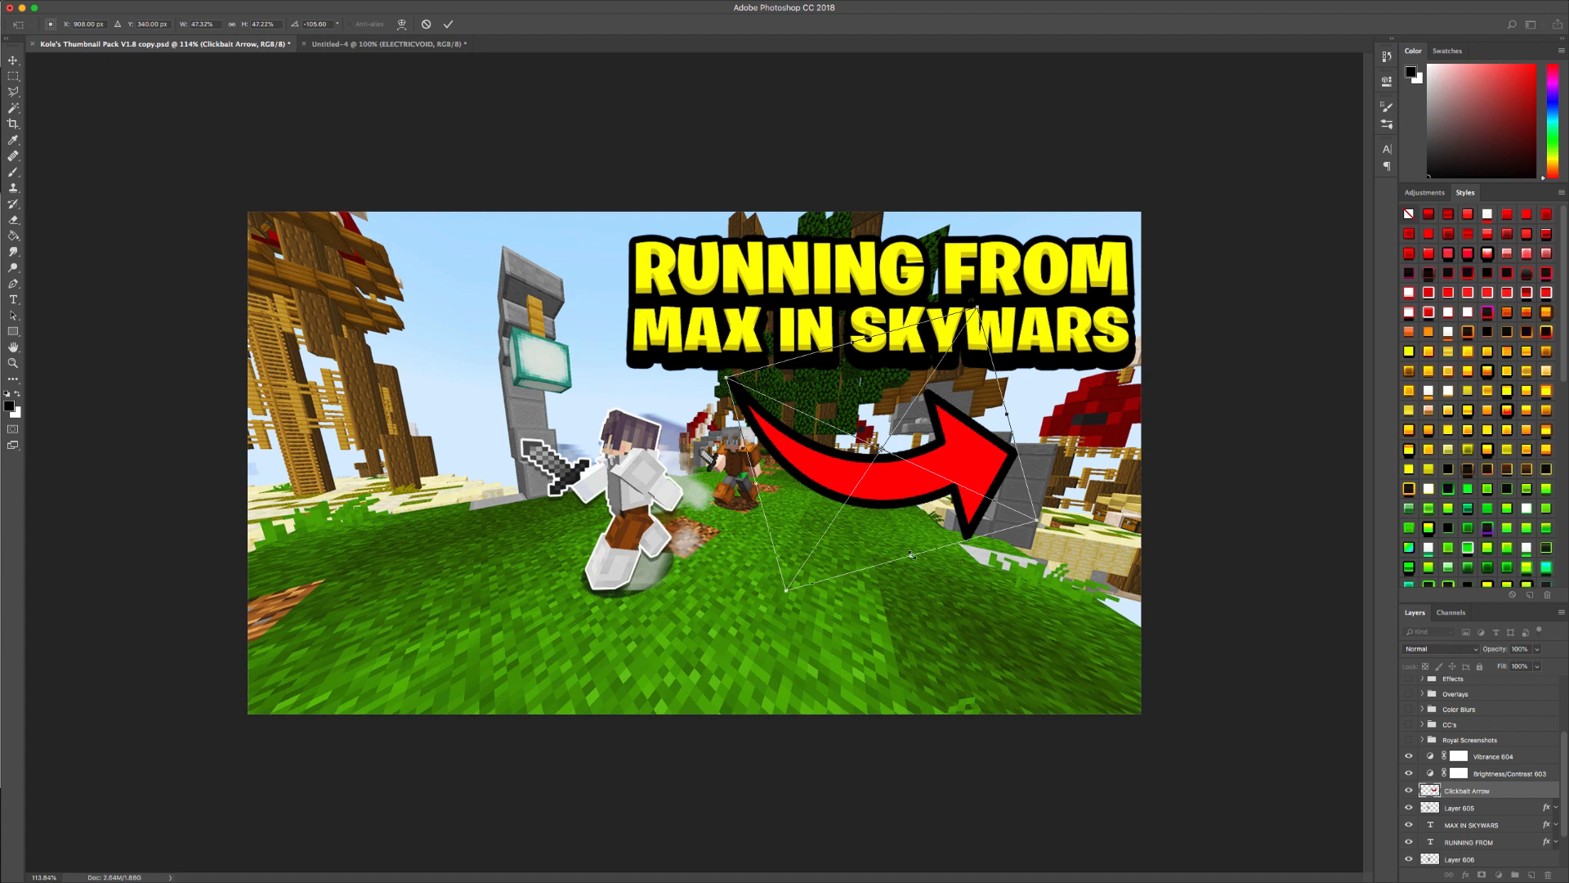
- Flip, narrow and rotate the arrow to about 81° so it points at the background character, apply the transform, and move its layer below the title text
{"action": "left_click_drag", "start_coordinate": [912, 555], "coordinate": [900, 512]}
{"action": "left_click_drag", "start_coordinate": [1161, 414], "coordinate": [940, 466]}
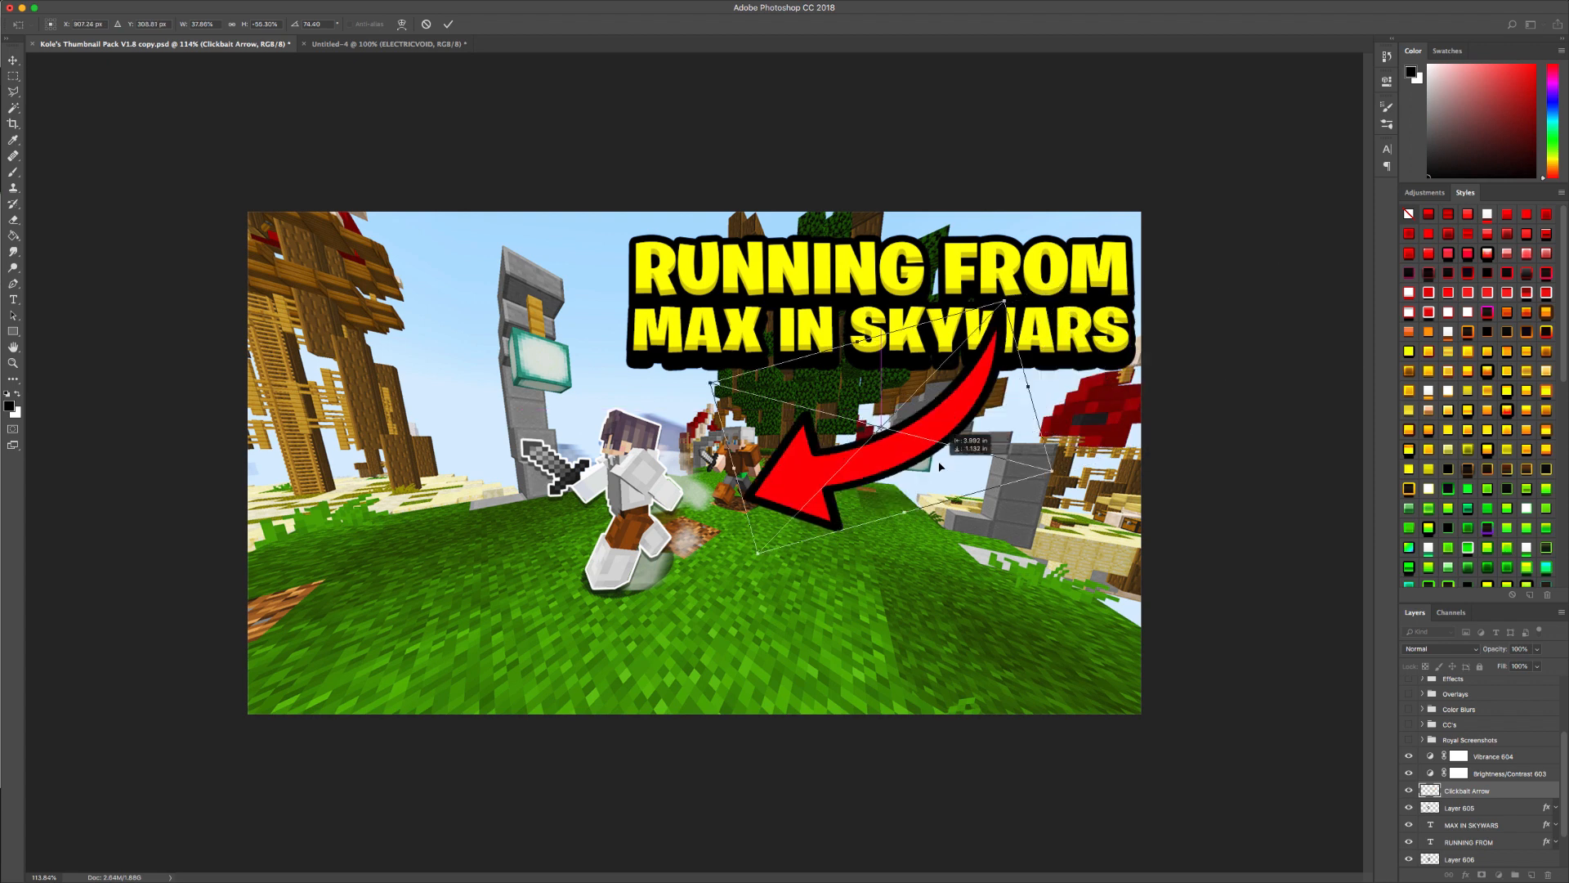
{"action": "left_click_drag", "start_coordinate": [1028, 386], "coordinate": [999, 389]}
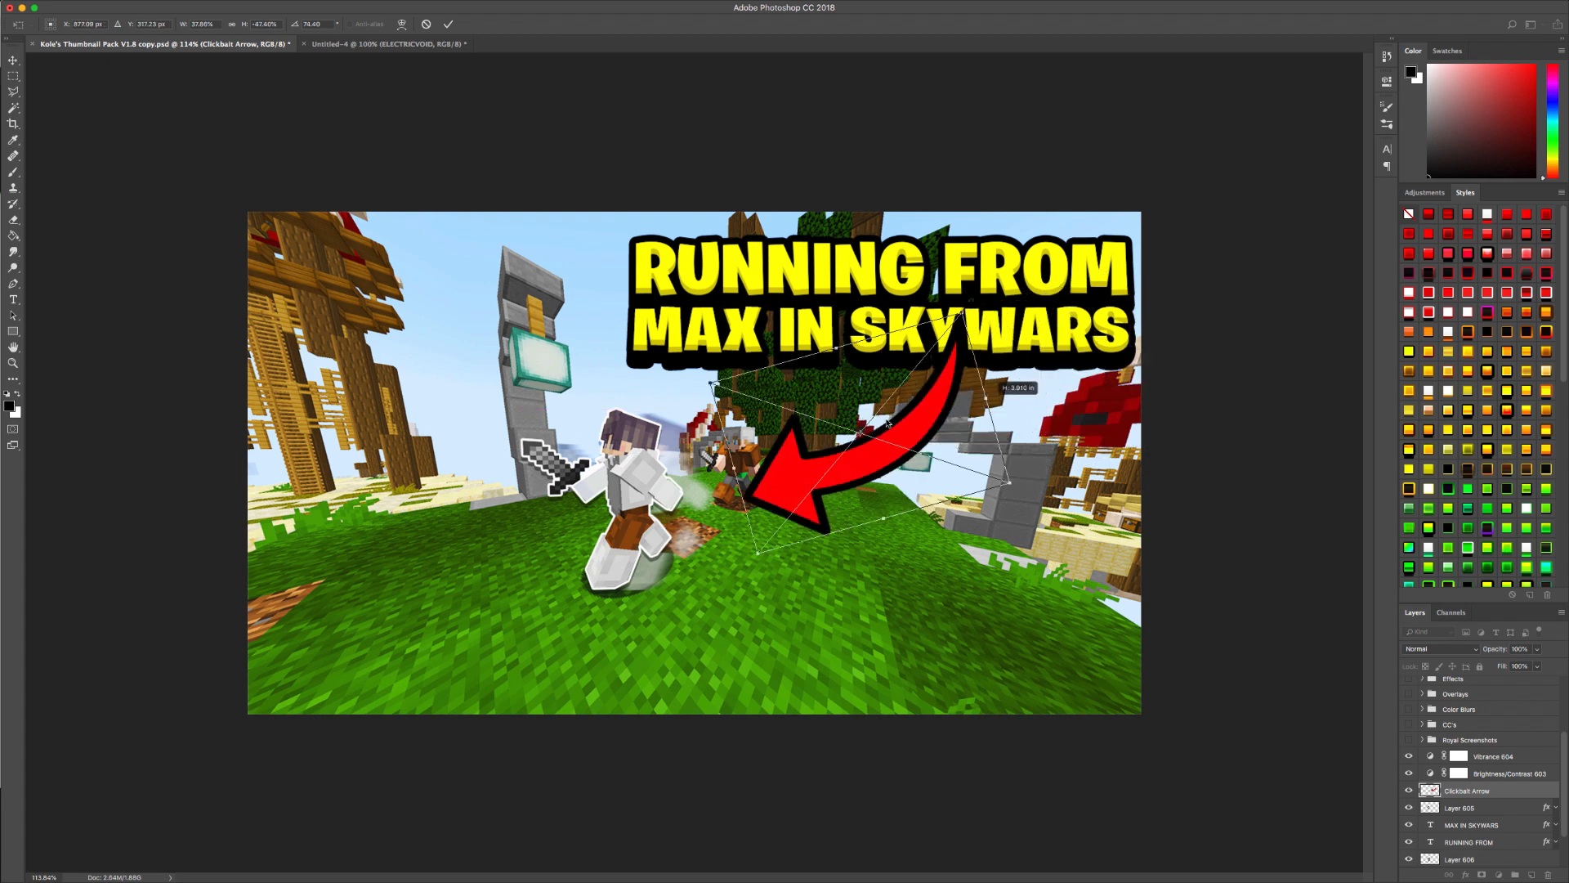
{"action": "left_click_drag", "start_coordinate": [874, 429], "coordinate": [963, 407]}
{"action": "left_click_drag", "start_coordinate": [1073, 495], "coordinate": [1099, 480]}
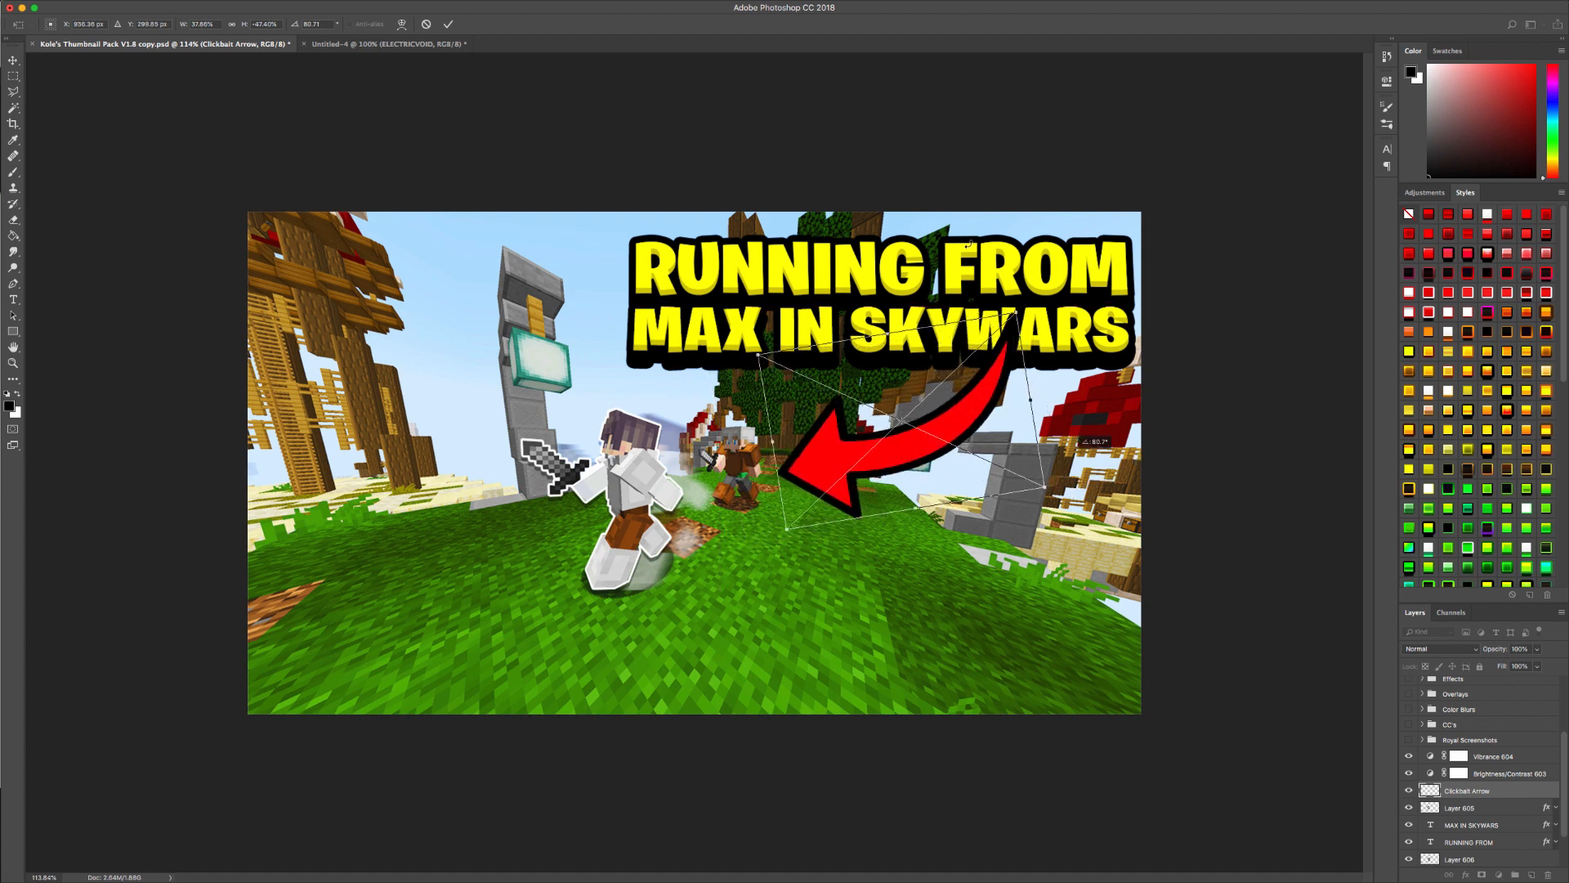
{"action": "left_click", "coordinate": [448, 25]}
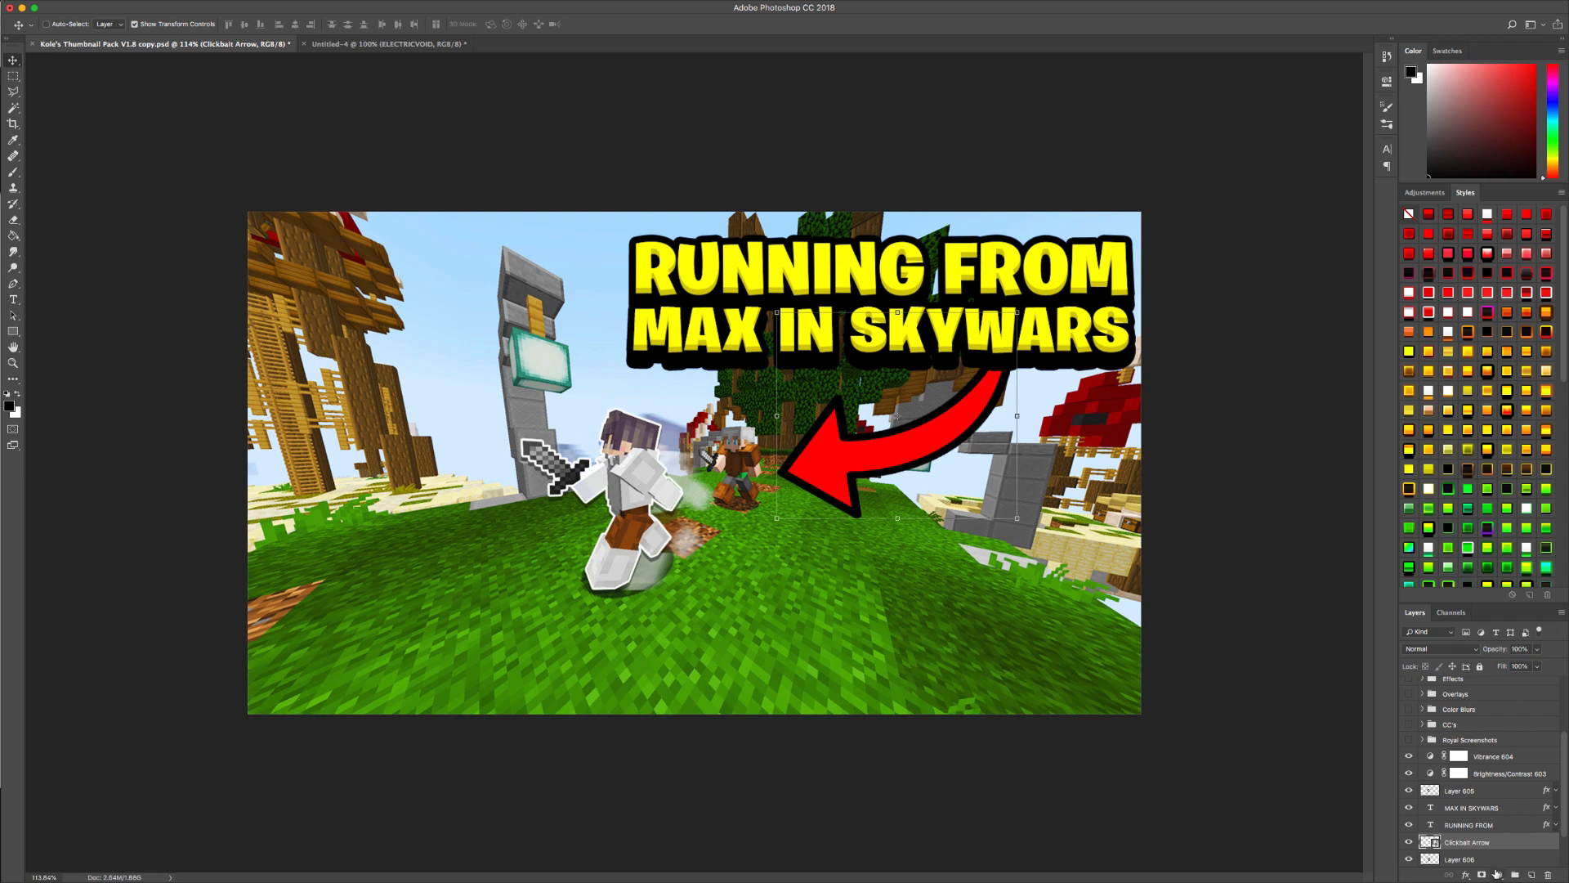
- Give the Clickbait Arrow layer a 6 px white outside stroke, a red color overlay and a dark red 8 px inner shadow at -90°
{"action": "double_click", "coordinate": [1513, 845]}
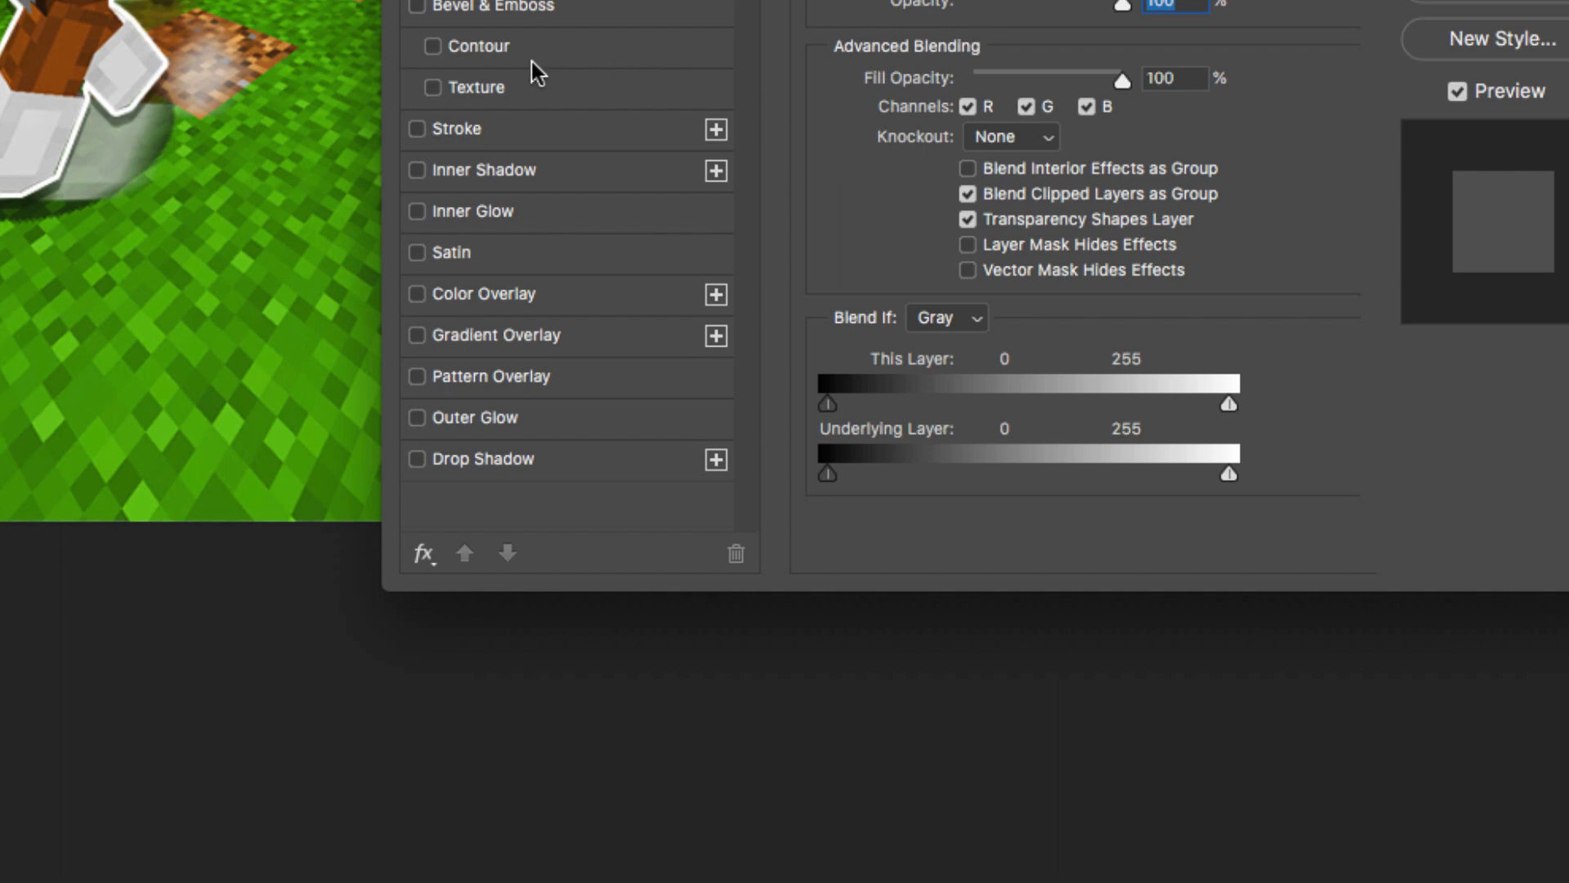
{"action": "left_click", "coordinate": [418, 129]}
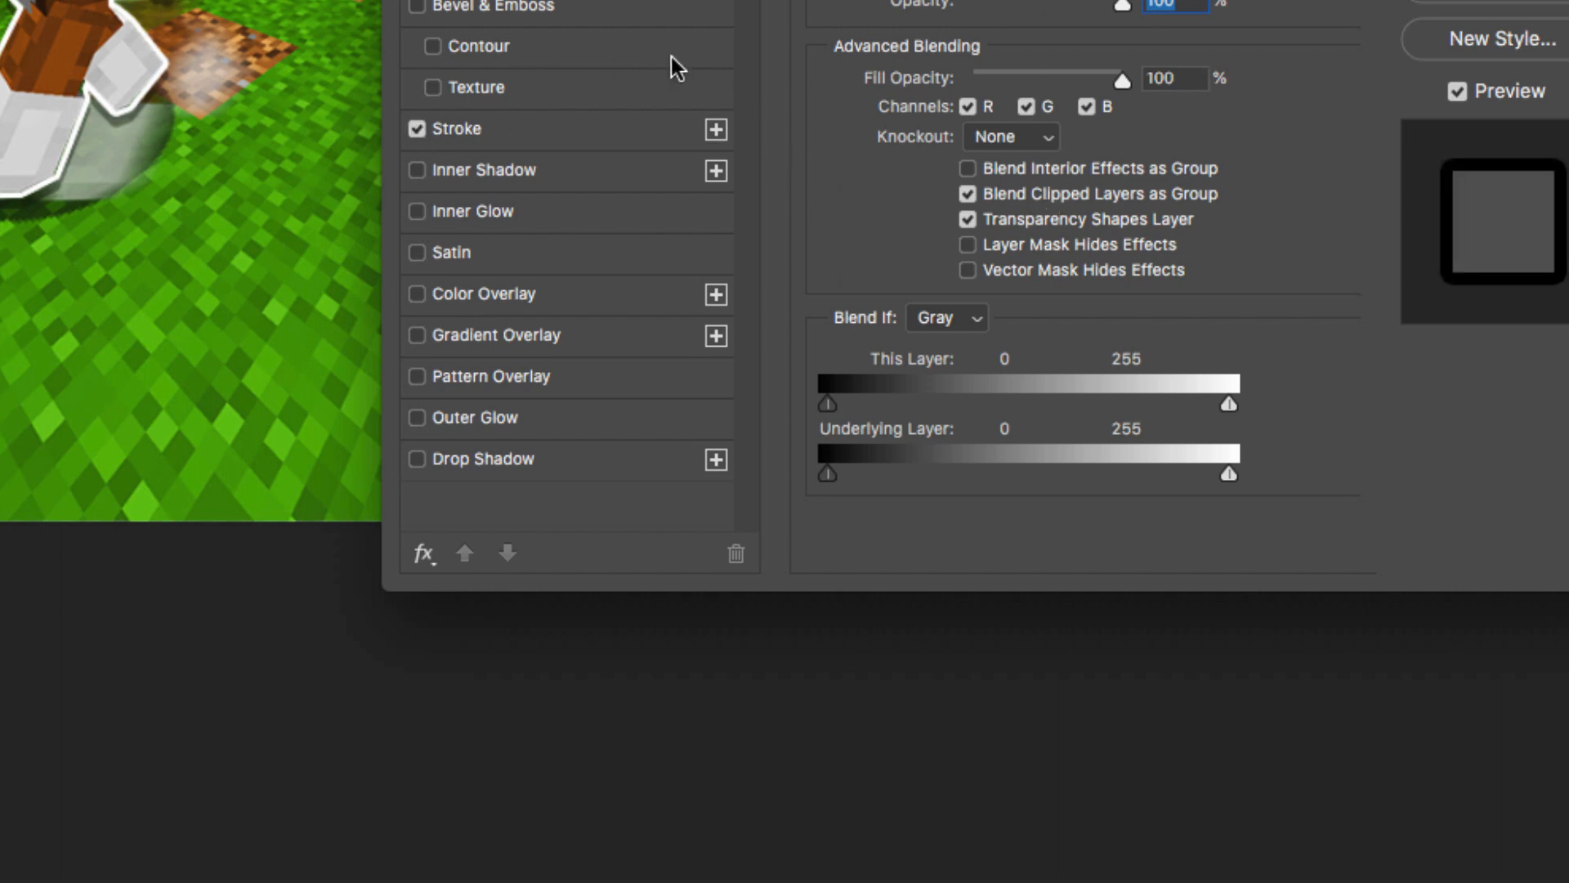
{"action": "left_click", "coordinate": [500, 137]}
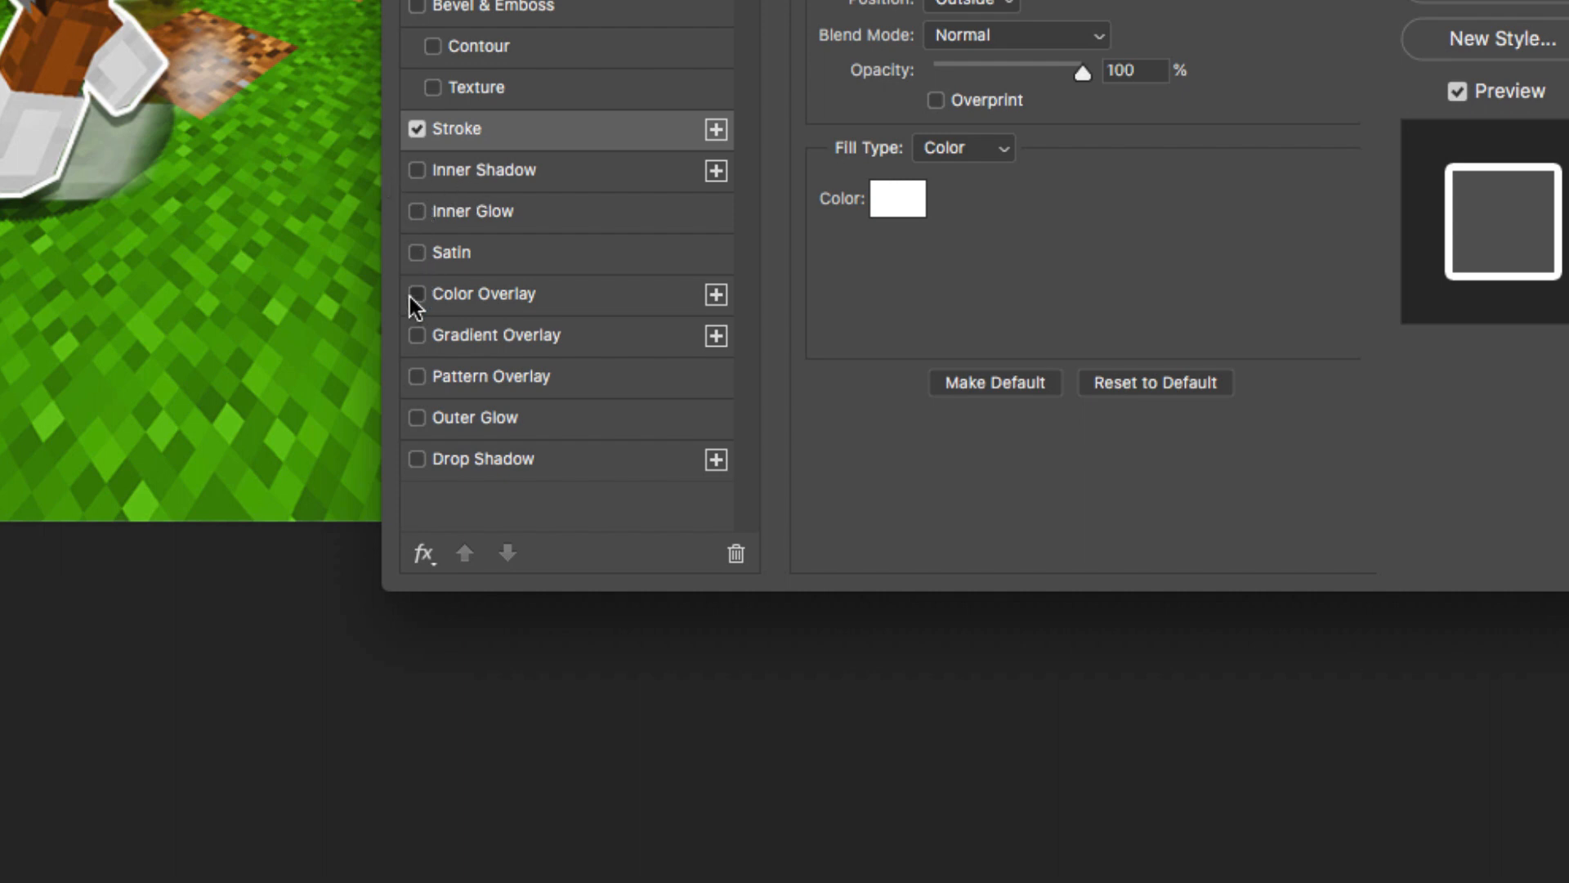
{"action": "left_click", "coordinate": [470, 296]}
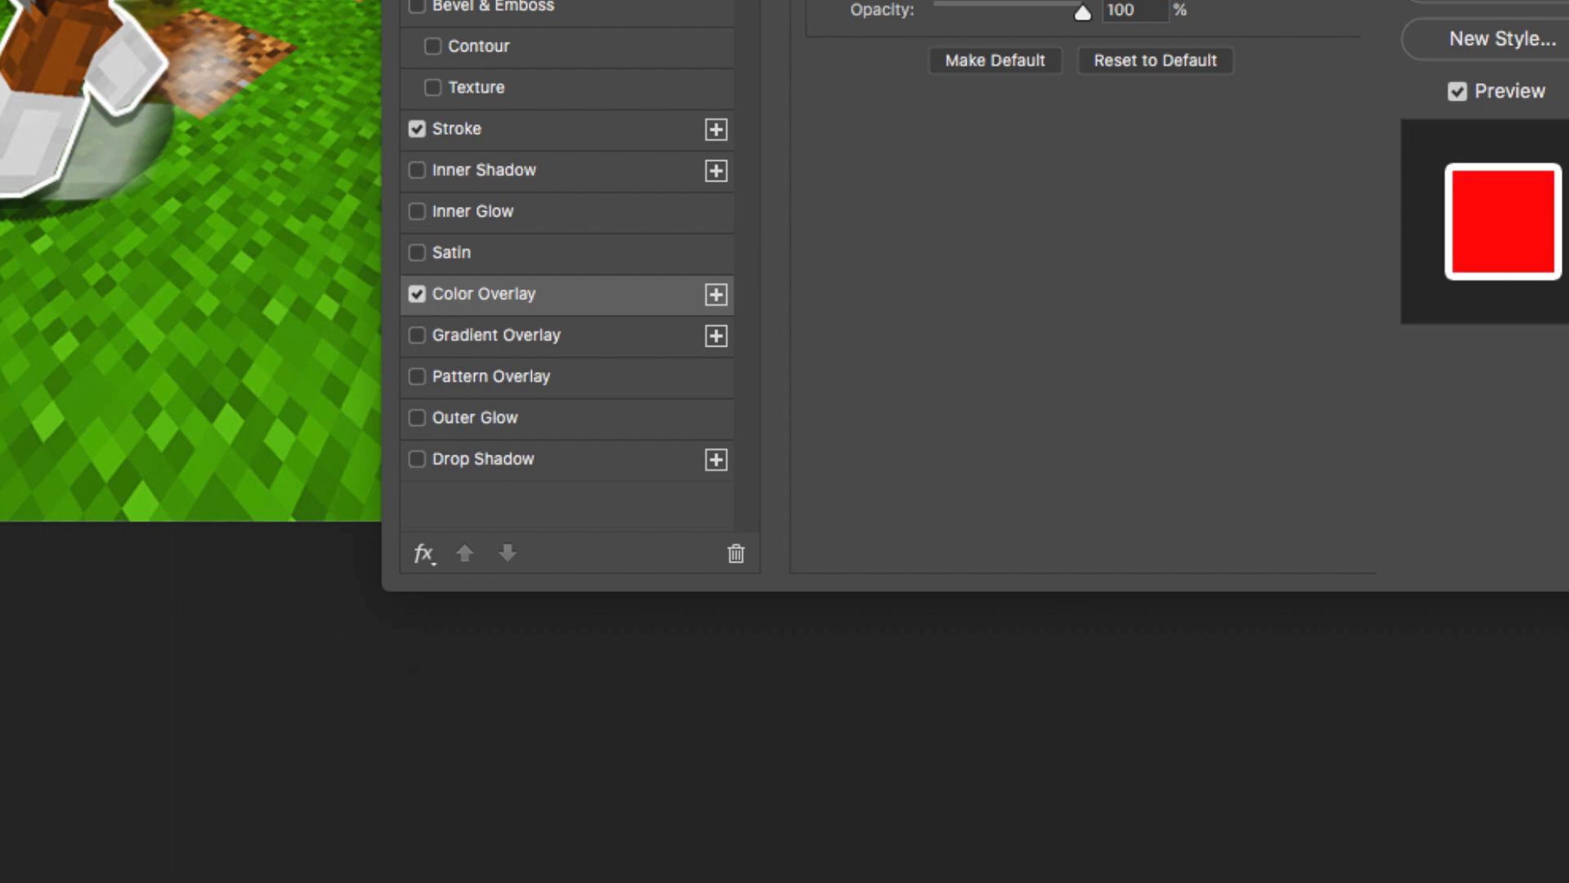
{"action": "left_click", "coordinate": [415, 174]}
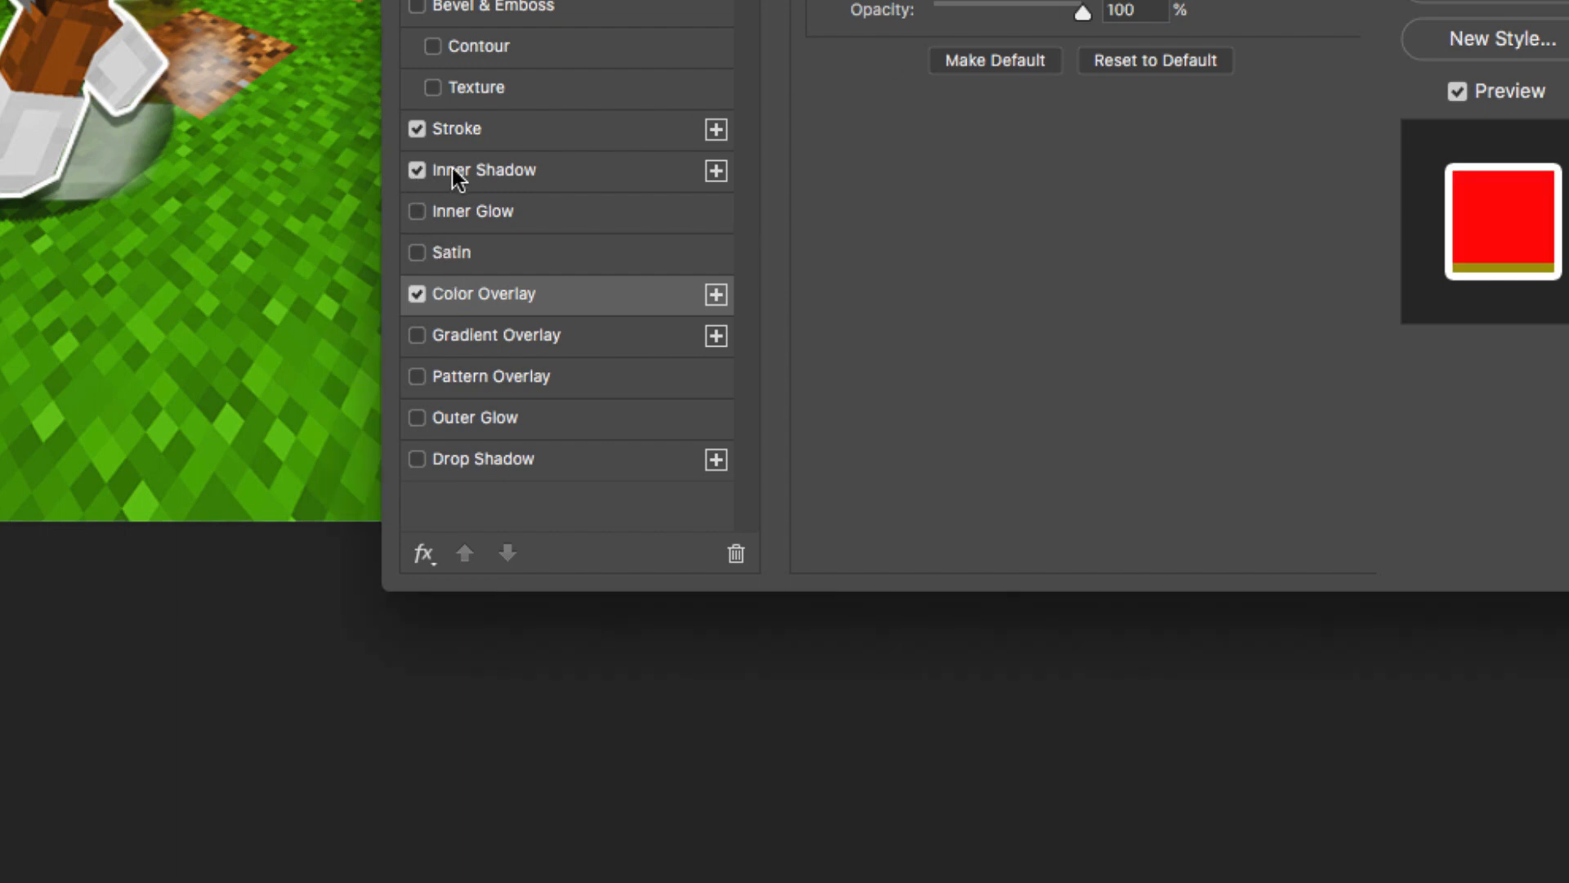
{"action": "left_click", "coordinate": [453, 169]}
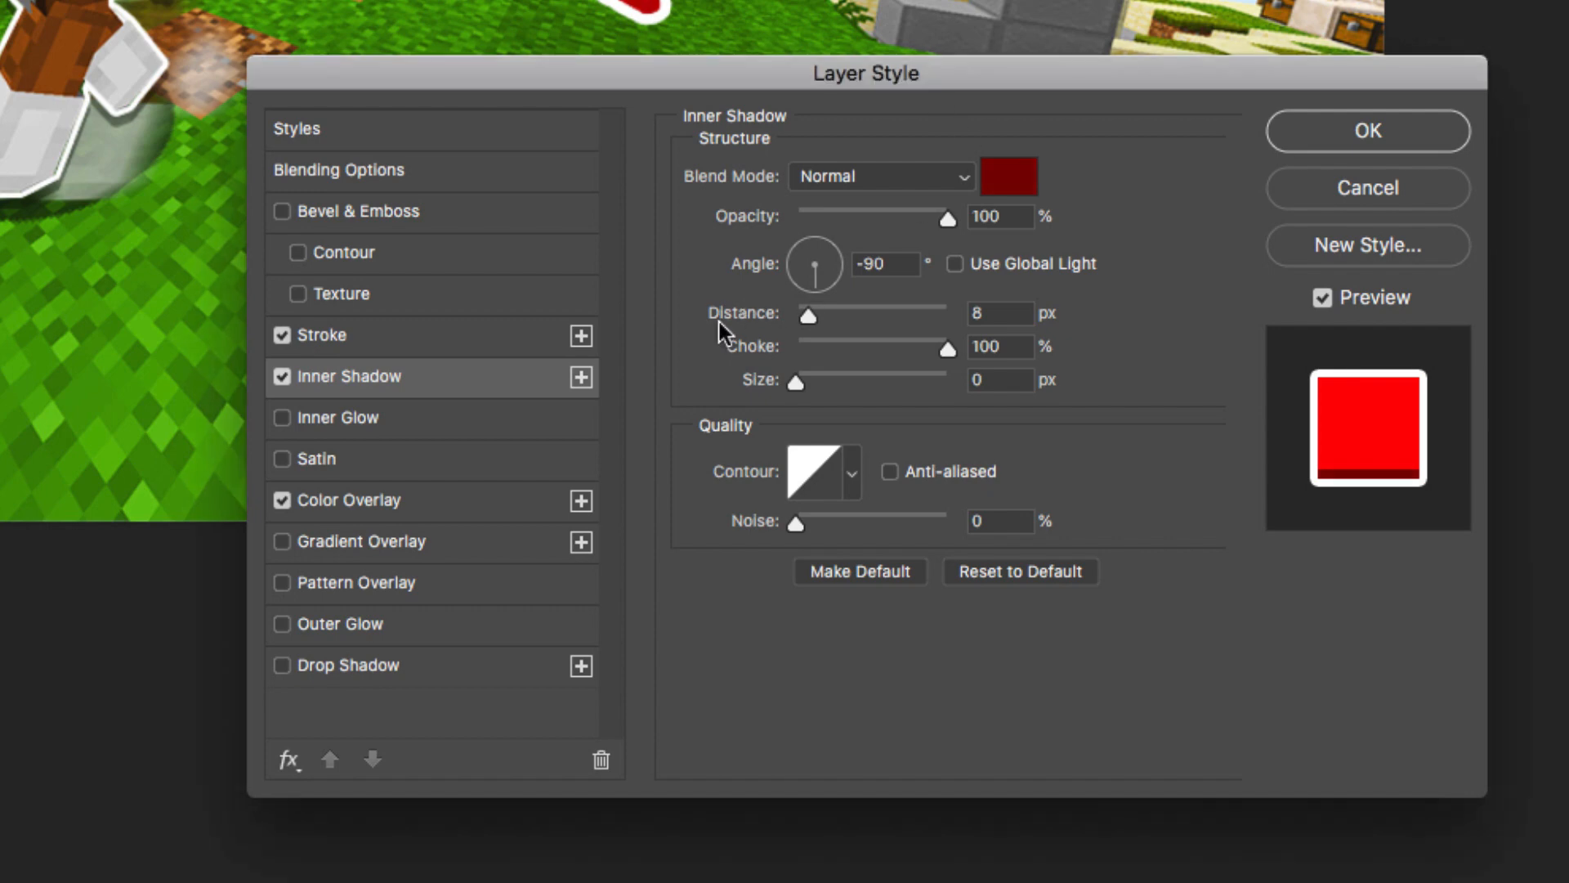
- Add a black drop shadow to the arrow with a shortened distance, and apply the layer style
{"action": "left_click", "coordinate": [284, 664]}
{"action": "left_click", "coordinate": [333, 664]}
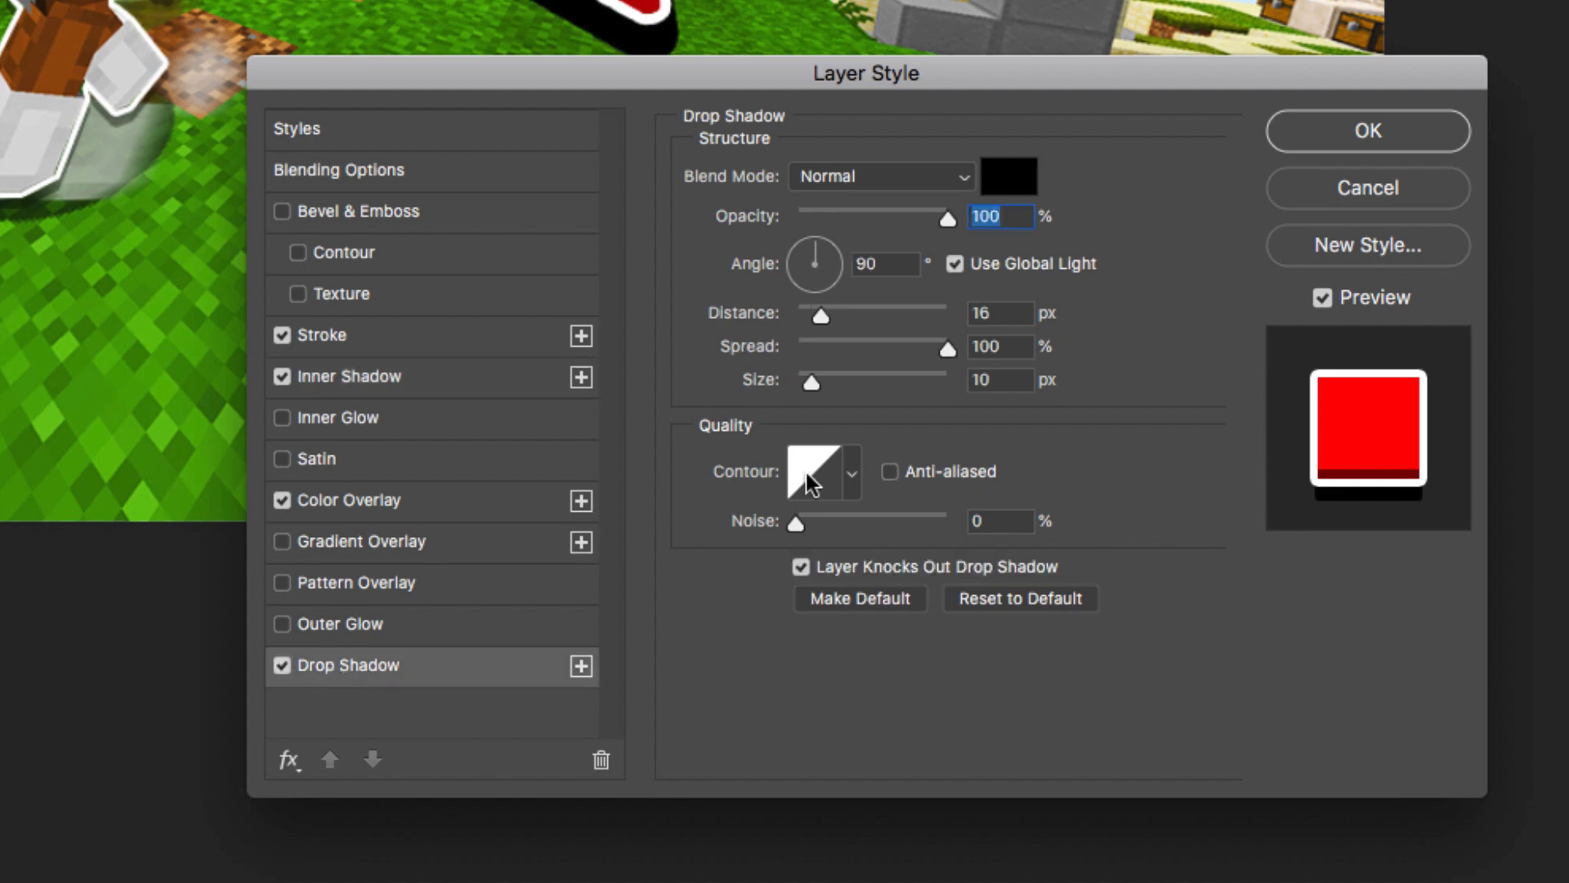
{"action": "left_click_drag", "start_coordinate": [817, 316], "coordinate": [809, 314]}
{"action": "left_click", "coordinate": [327, 336]}
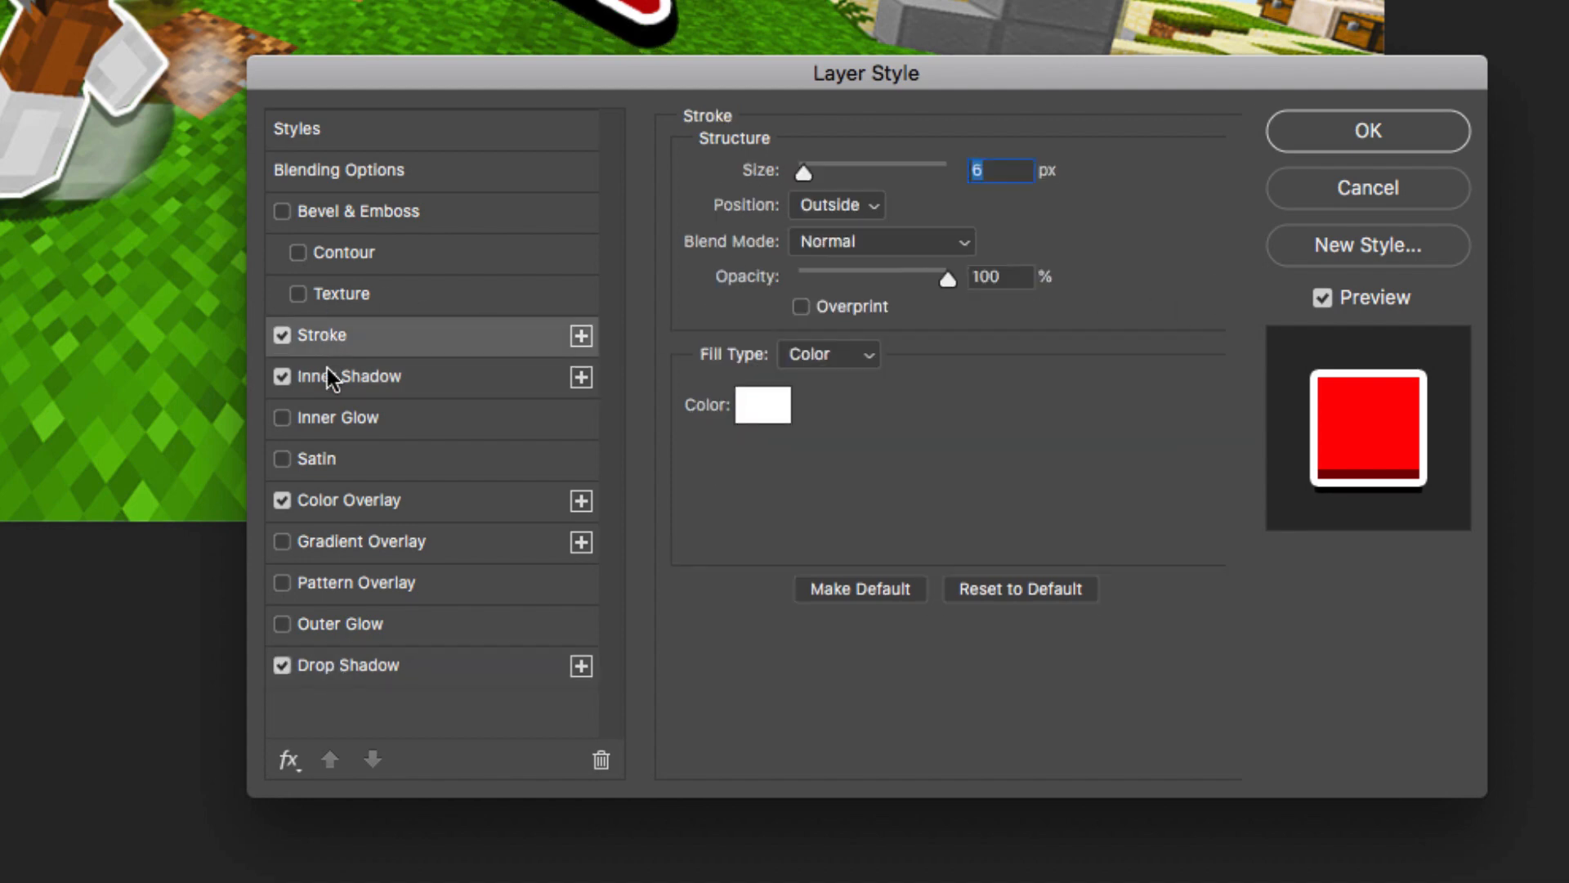
{"action": "left_click", "coordinate": [328, 376]}
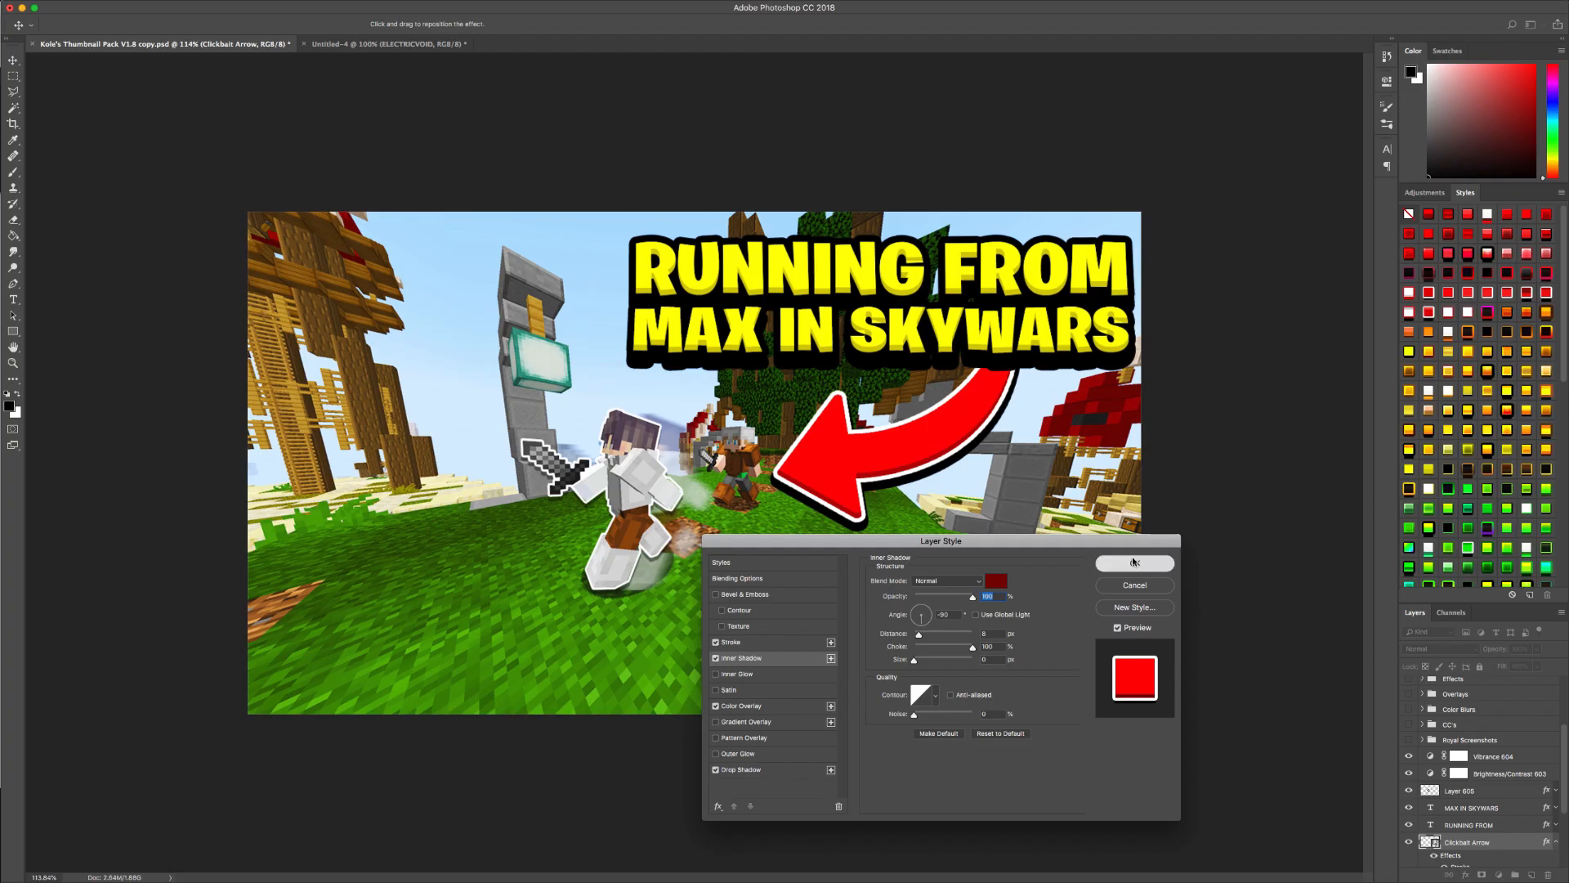
{"action": "left_click", "coordinate": [1367, 130]}
- Switch the arrow's layer effects off and on to compare its look, and collapse the effects list
{"action": "left_click", "coordinate": [1557, 843]}
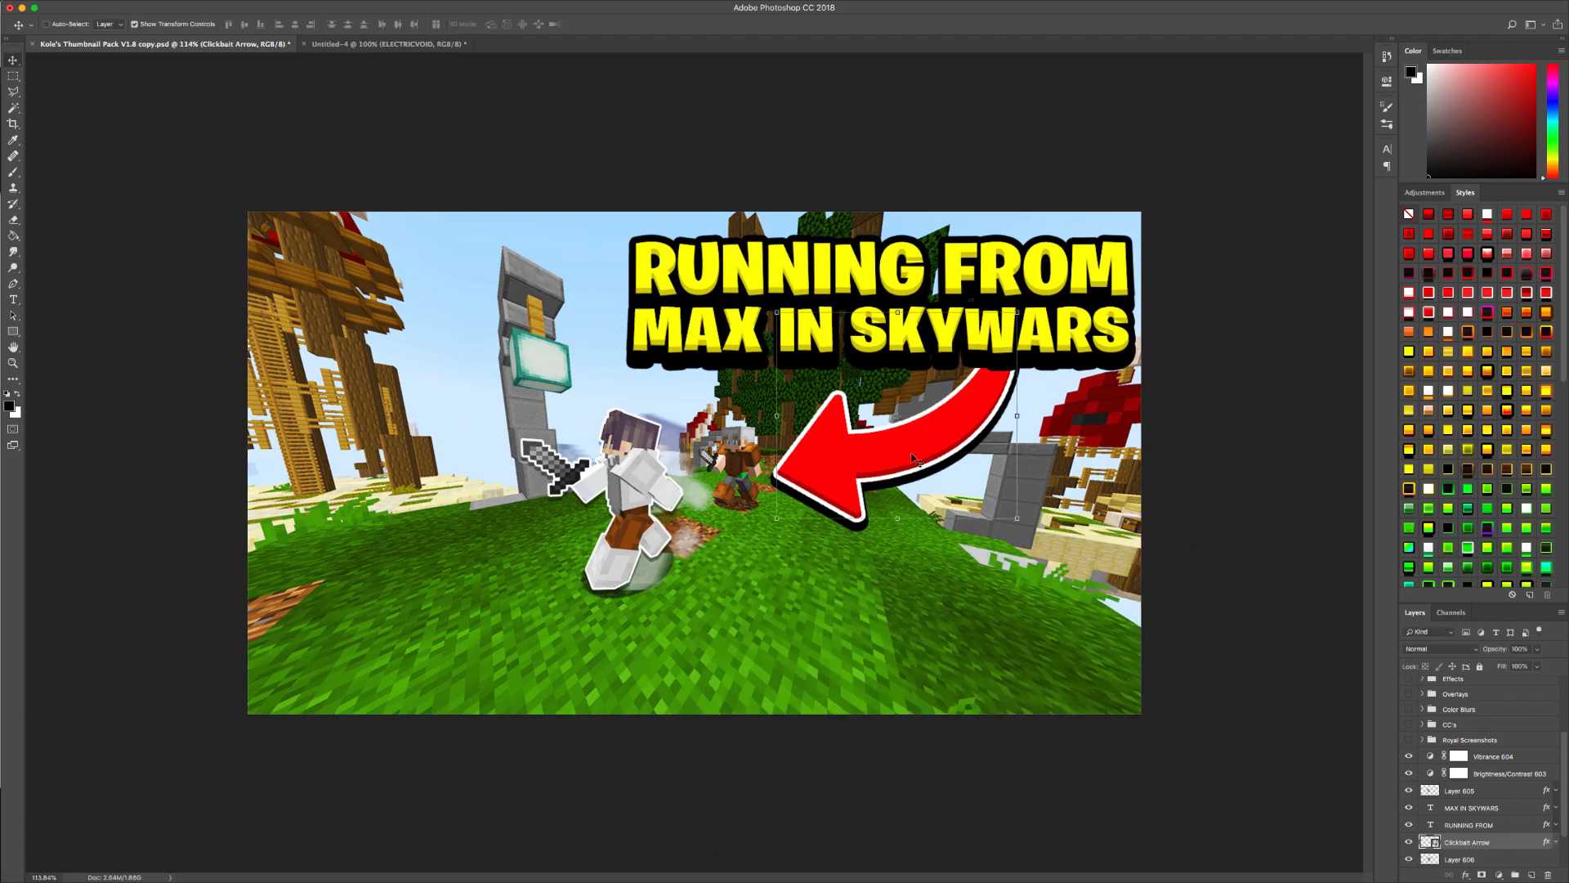
{"action": "left_click_drag", "start_coordinate": [916, 462], "coordinate": [916, 463]}
{"action": "left_click", "coordinate": [1556, 842]}
{"action": "left_click", "coordinate": [1434, 820]}
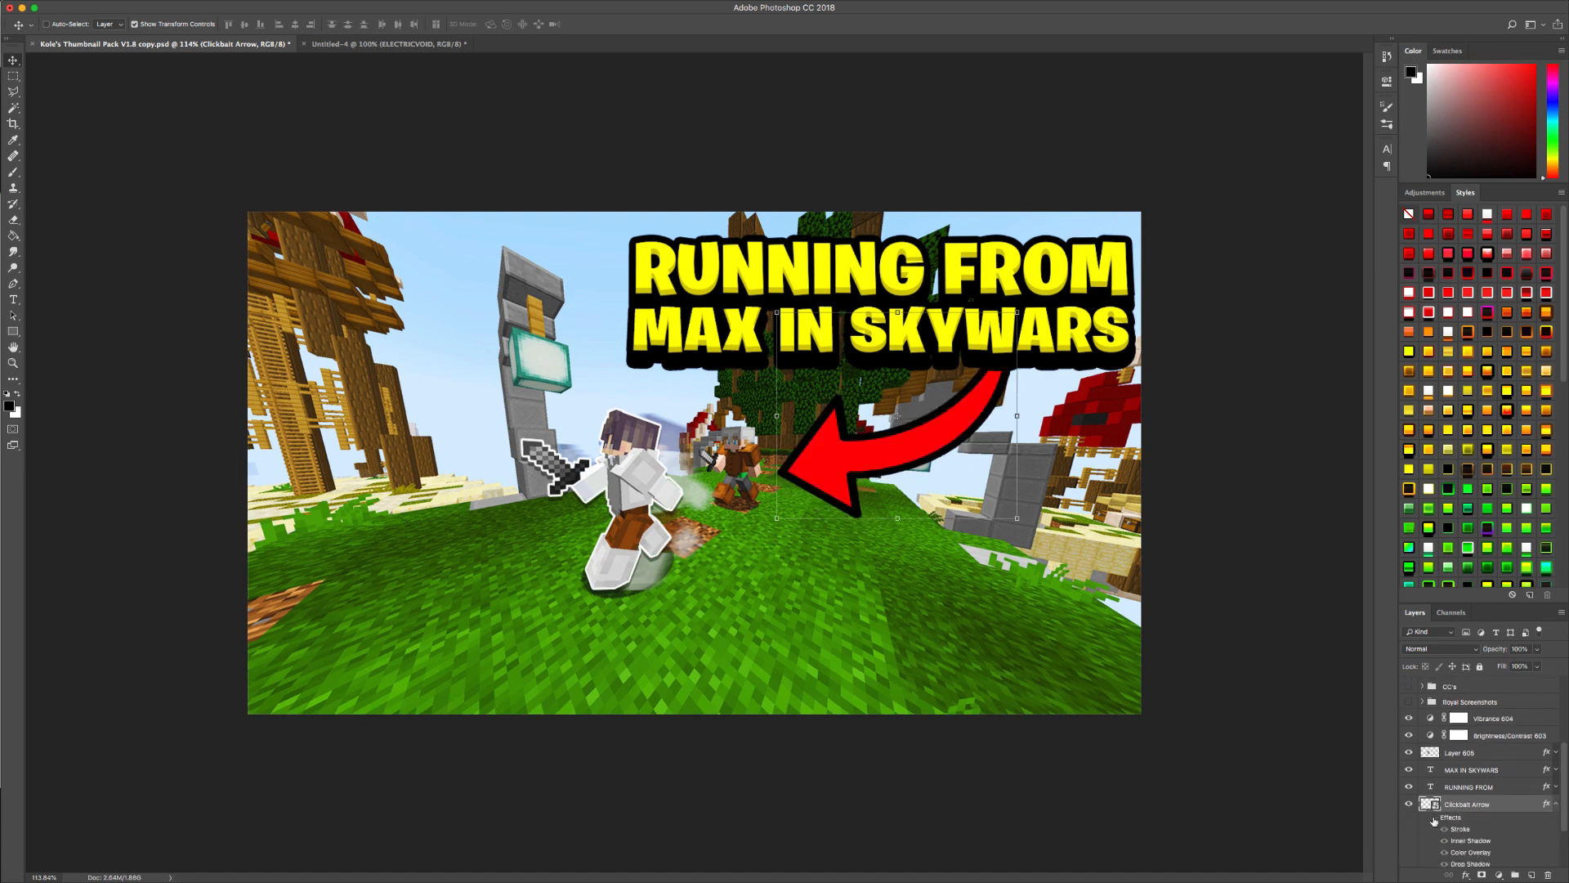
{"action": "left_click", "coordinate": [1434, 820]}
{"action": "left_click", "coordinate": [1547, 809]}
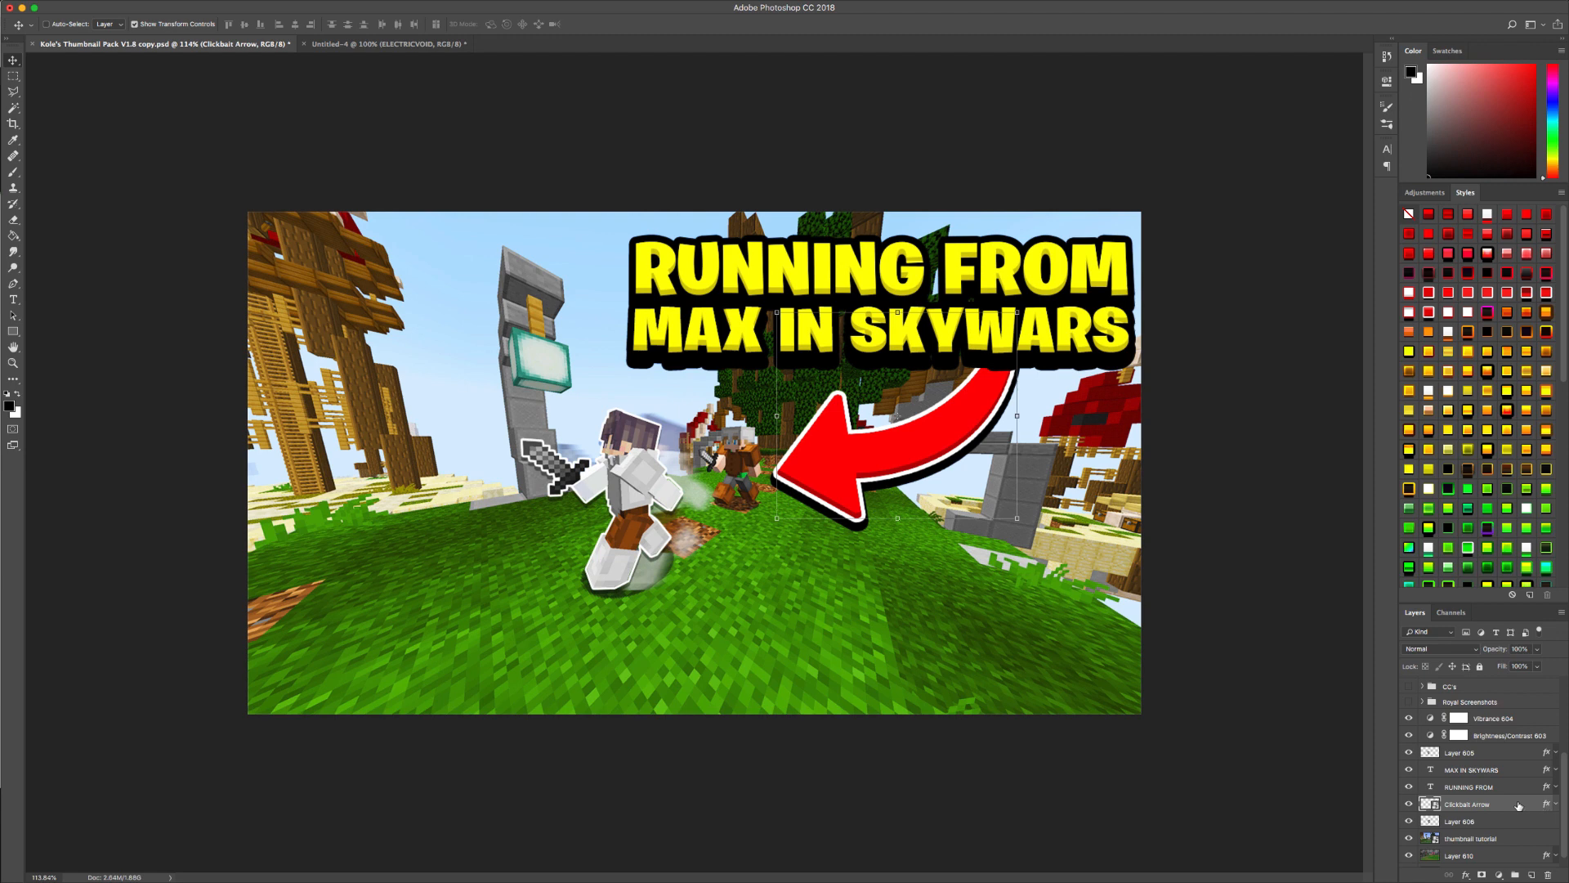
- Move the Clickbait Arrow layer above the Royal Screenshots group, and place both title text layers above the arrow
{"action": "left_click_drag", "start_coordinate": [1519, 806], "coordinate": [1502, 697]}
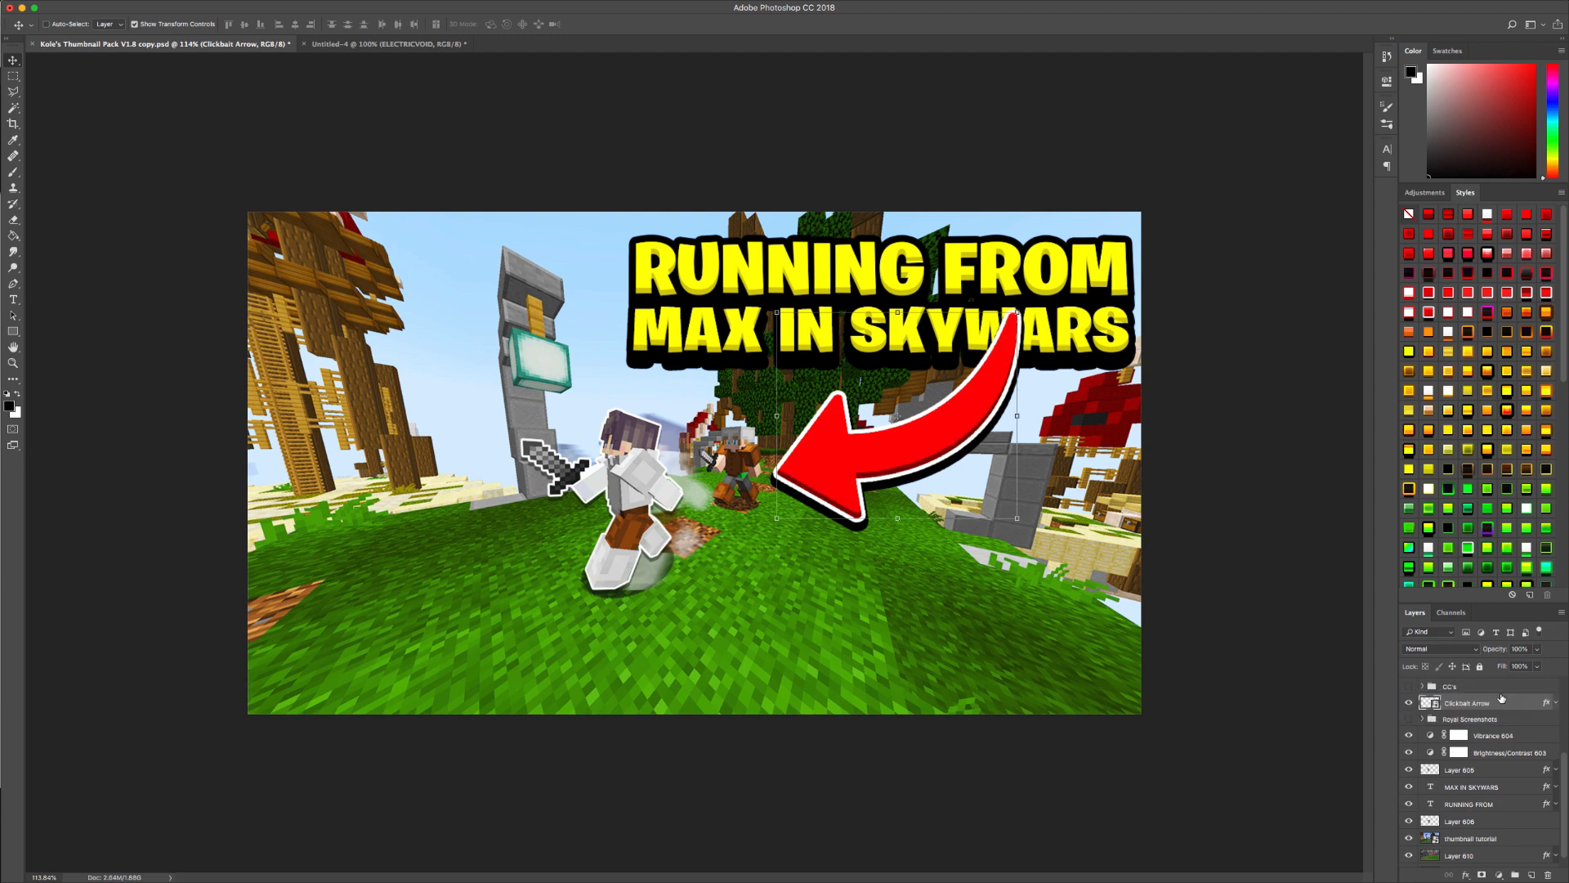
{"action": "left_click", "coordinate": [1503, 786]}
{"action": "key", "text": "z"}
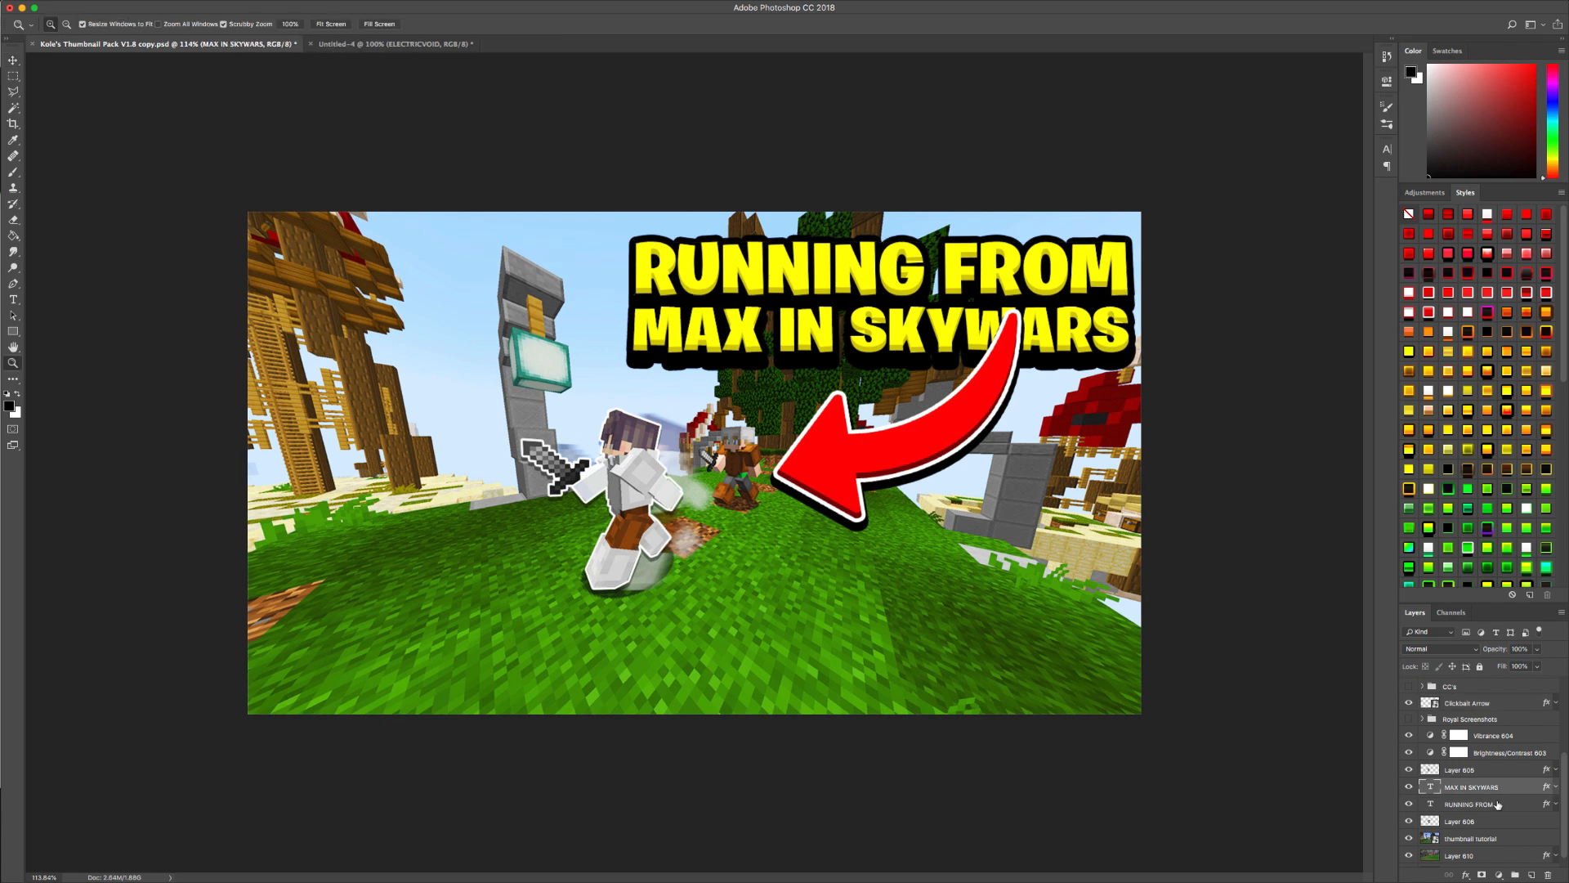
{"action": "left_click", "coordinate": [1498, 806], "text": "shift"}
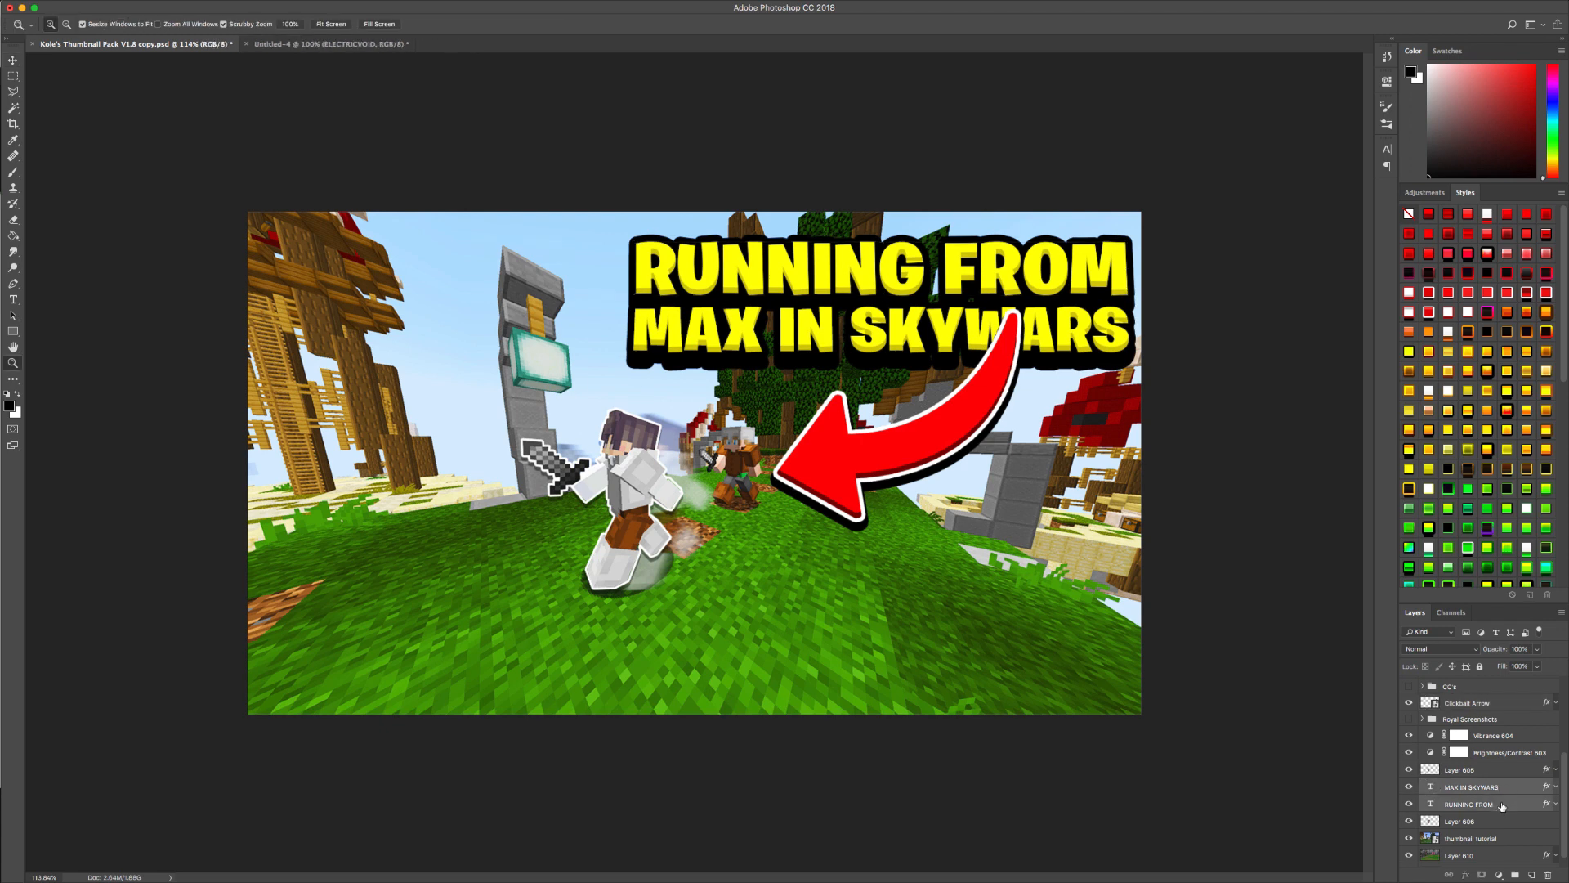
{"action": "left_click_drag", "start_coordinate": [1499, 806], "coordinate": [1483, 700]}
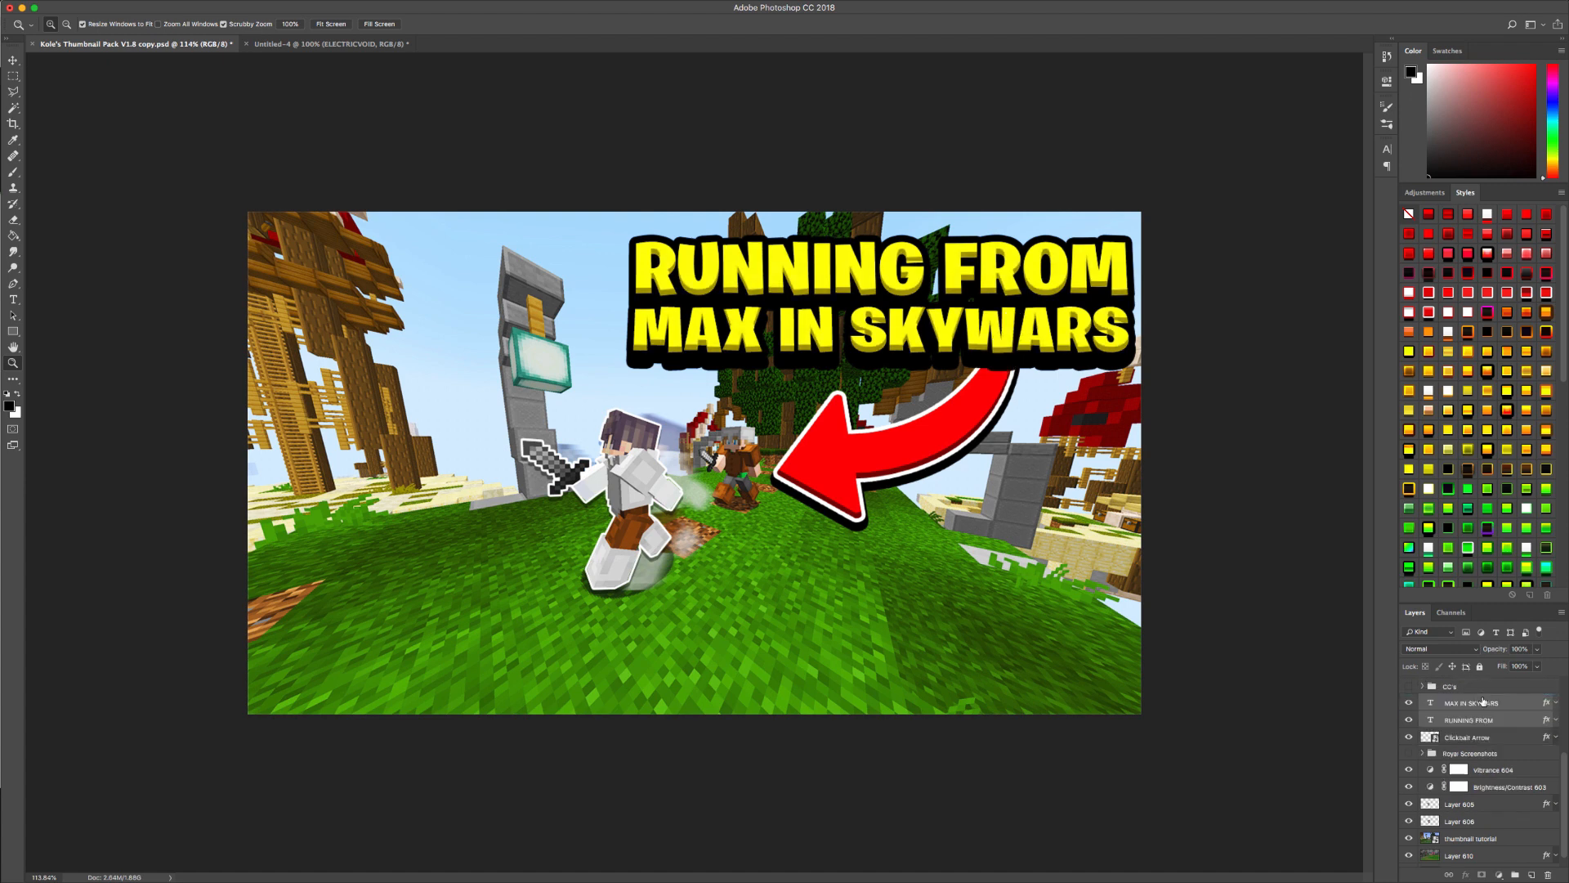
- Change the inner shadow color of the MAX IN SKYWARS text to a brighter dark yellow, d7ca00
{"action": "left_click", "coordinate": [1509, 703]}
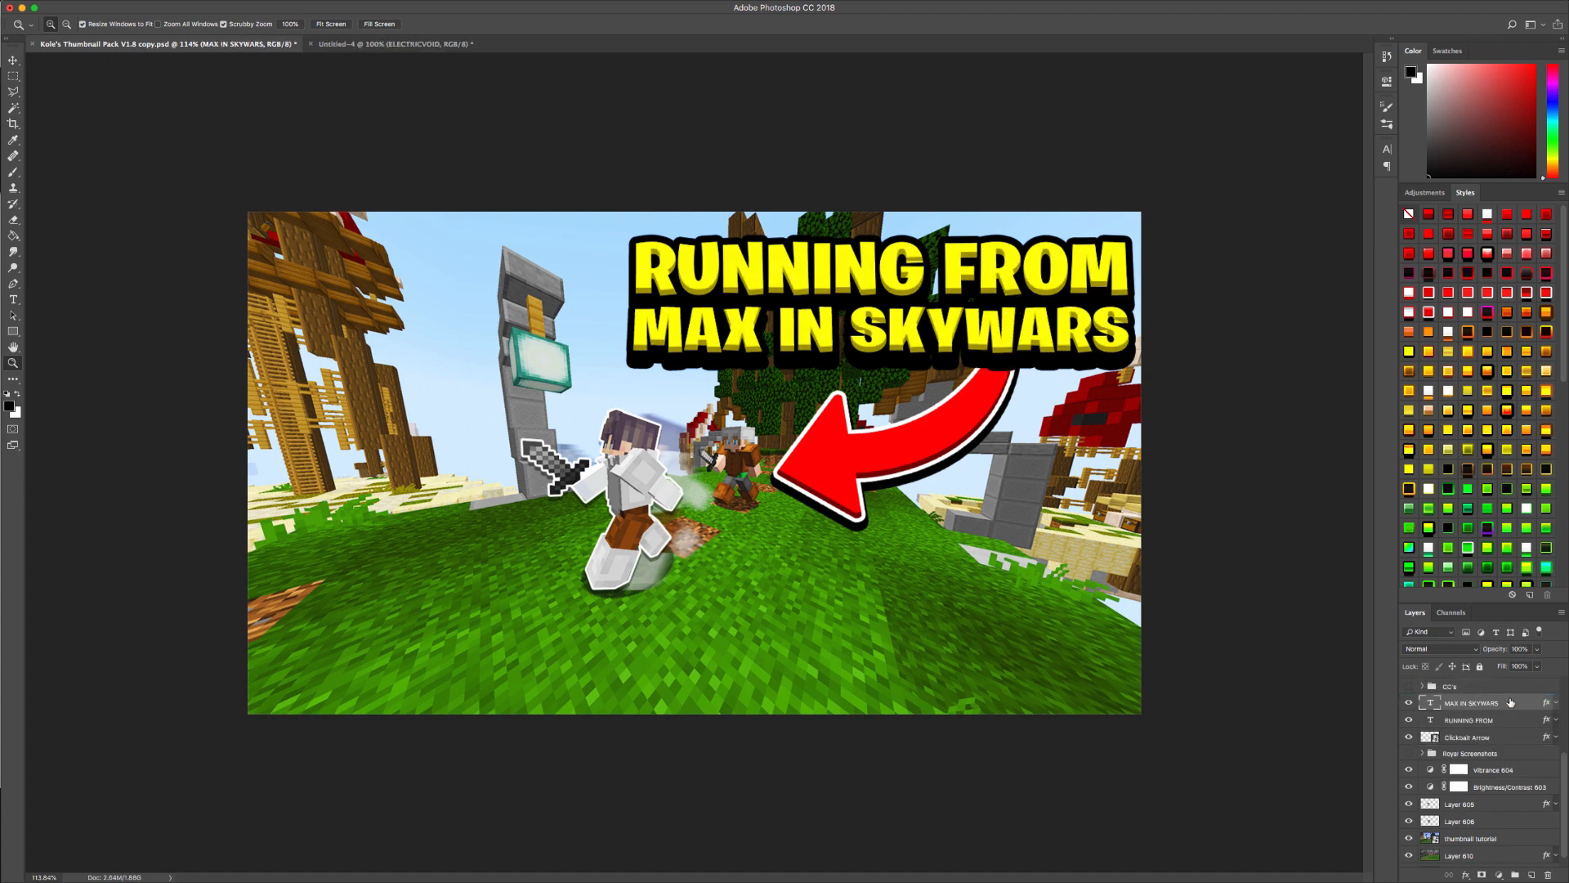
{"action": "double_click", "coordinate": [1510, 703]}
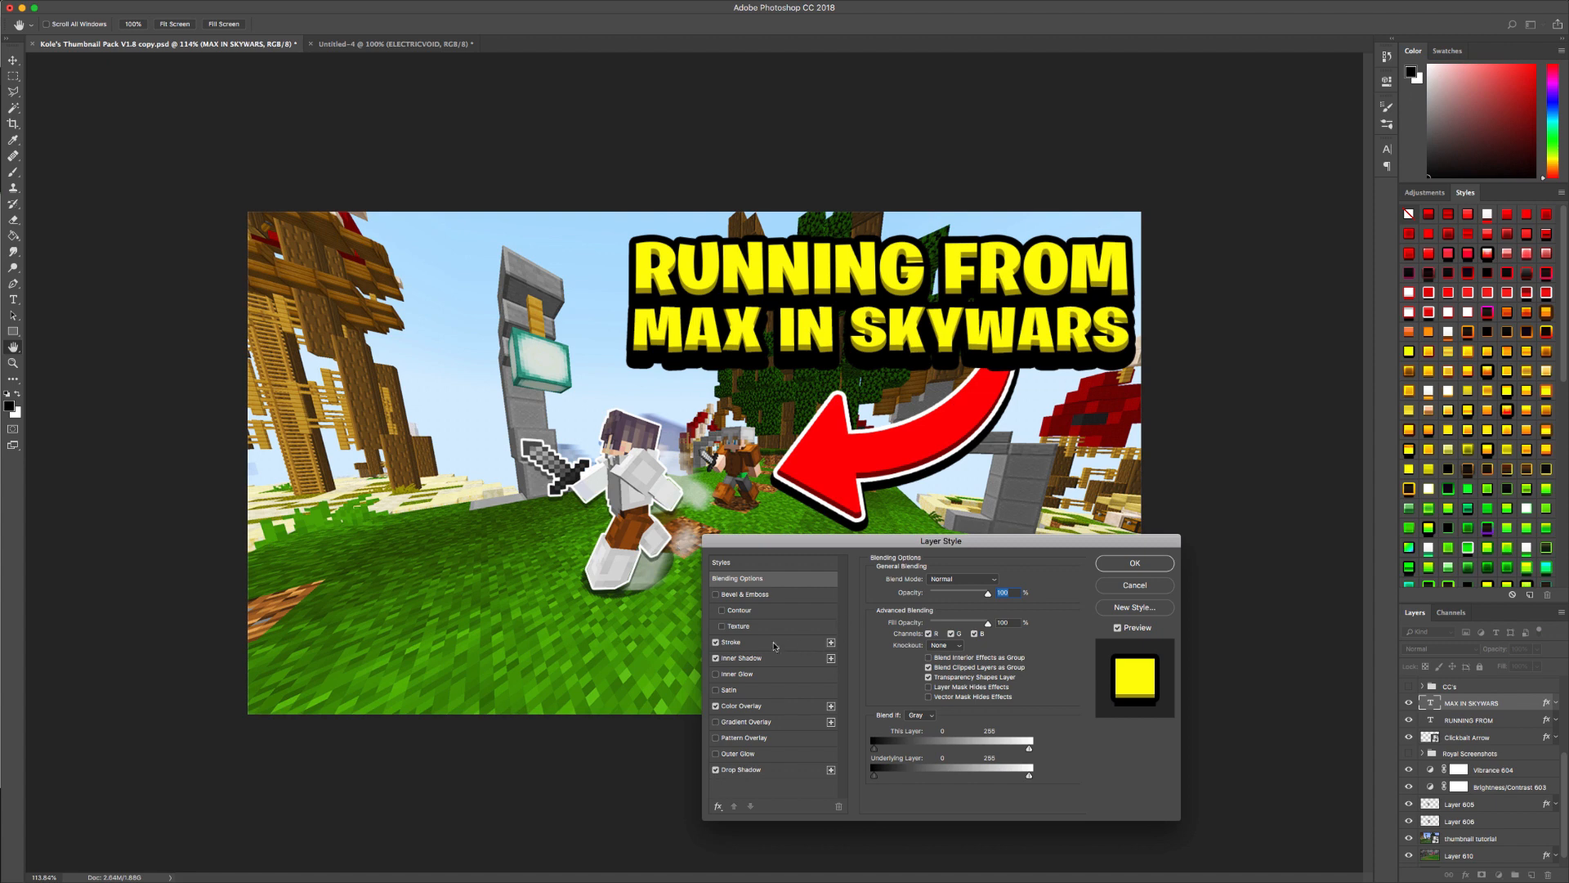
{"action": "left_click", "coordinate": [825, 639]}
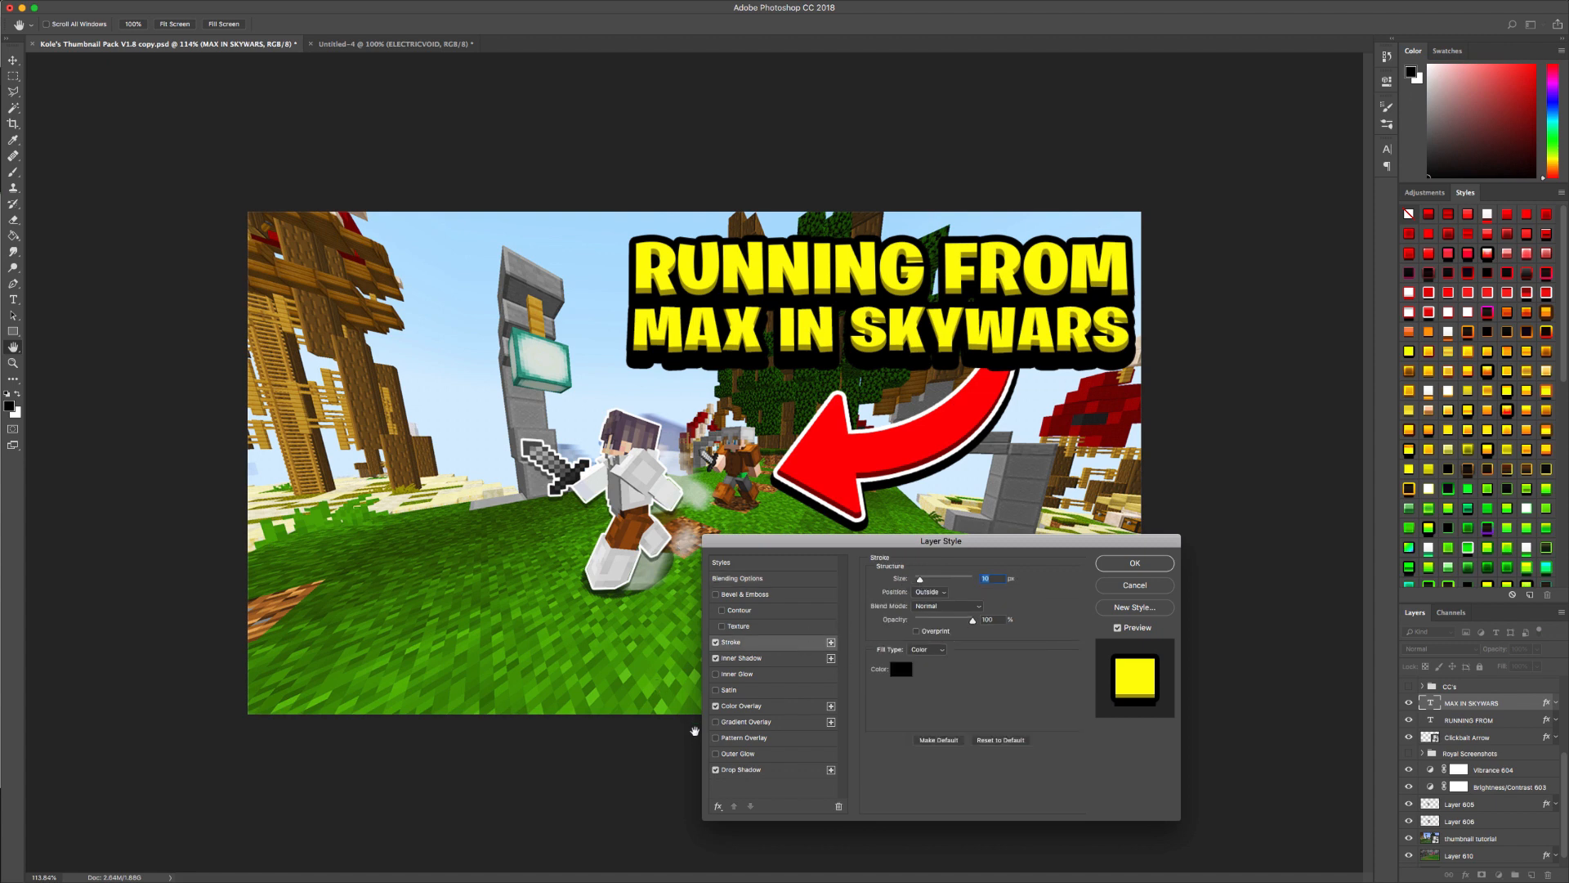
{"action": "left_click", "coordinate": [768, 658]}
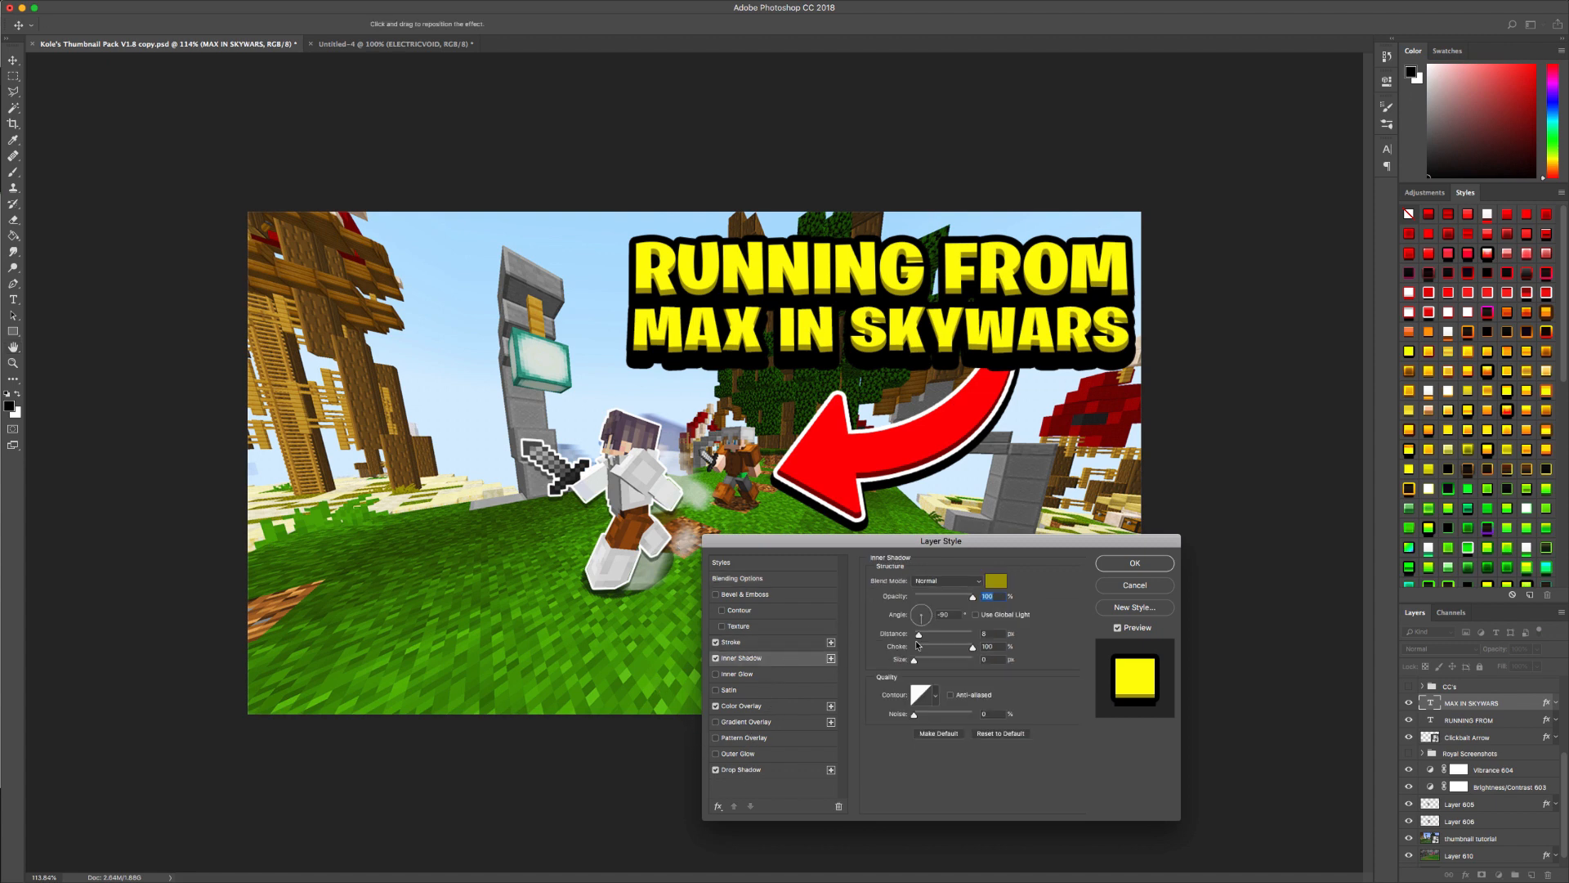
{"action": "left_click", "coordinate": [996, 581]}
{"action": "mouse_move", "coordinate": [162, 599]}
{"action": "left_mouse_down"}
{"action": "mouse_move", "coordinate": [162, 568]}
{"action": "mouse_move", "coordinate": [180, 564]}
{"action": "left_mouse_up"}
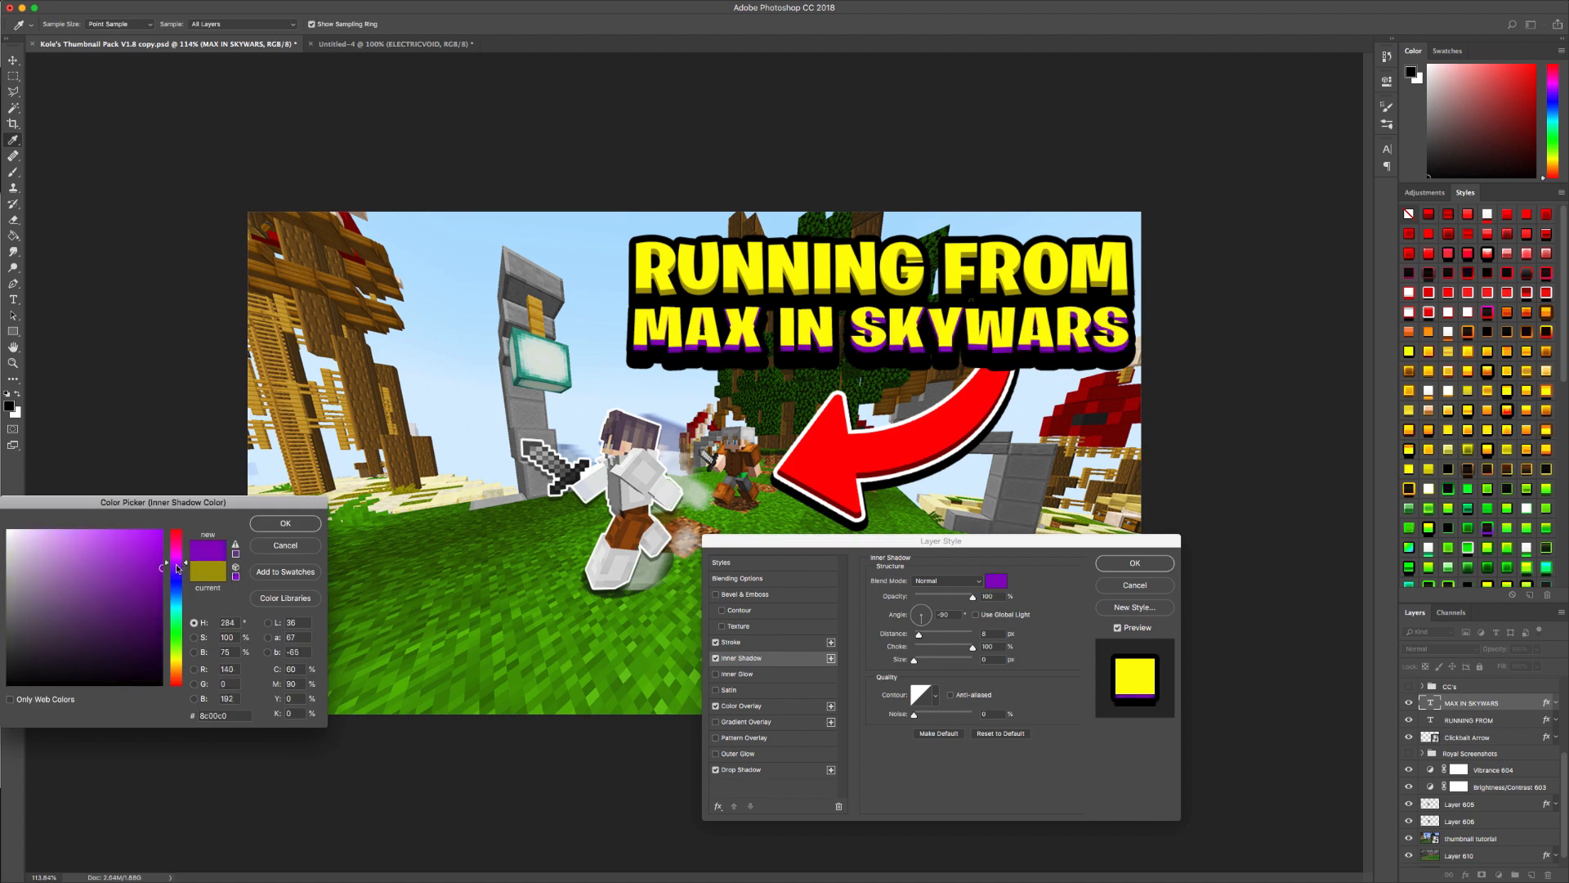
{"action": "left_click", "coordinate": [204, 572]}
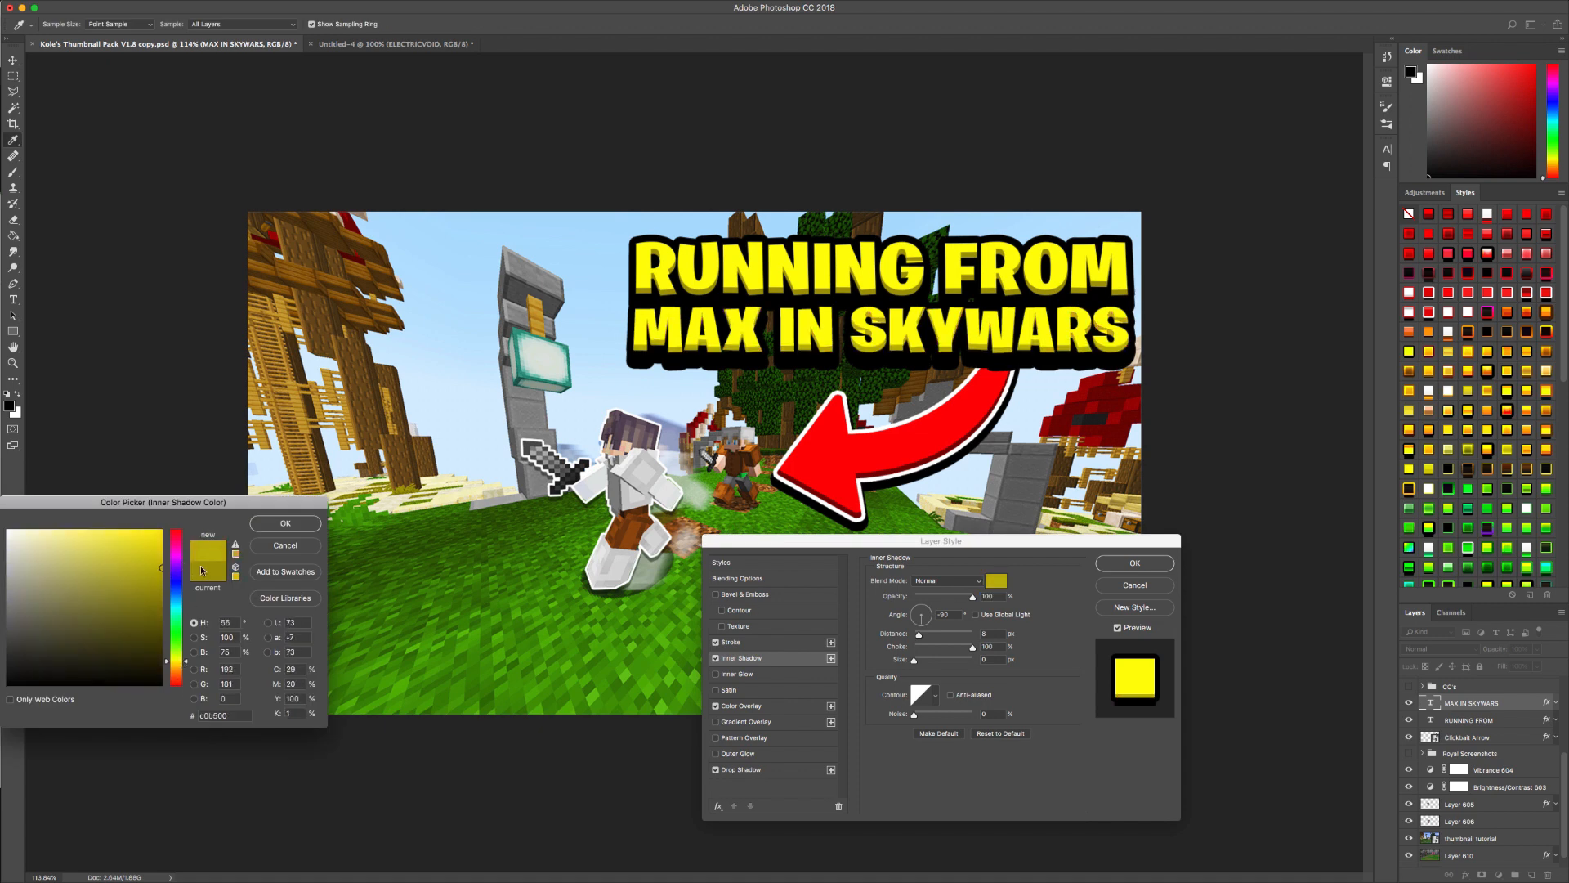
{"action": "left_click_drag", "start_coordinate": [162, 543], "coordinate": [172, 554]}
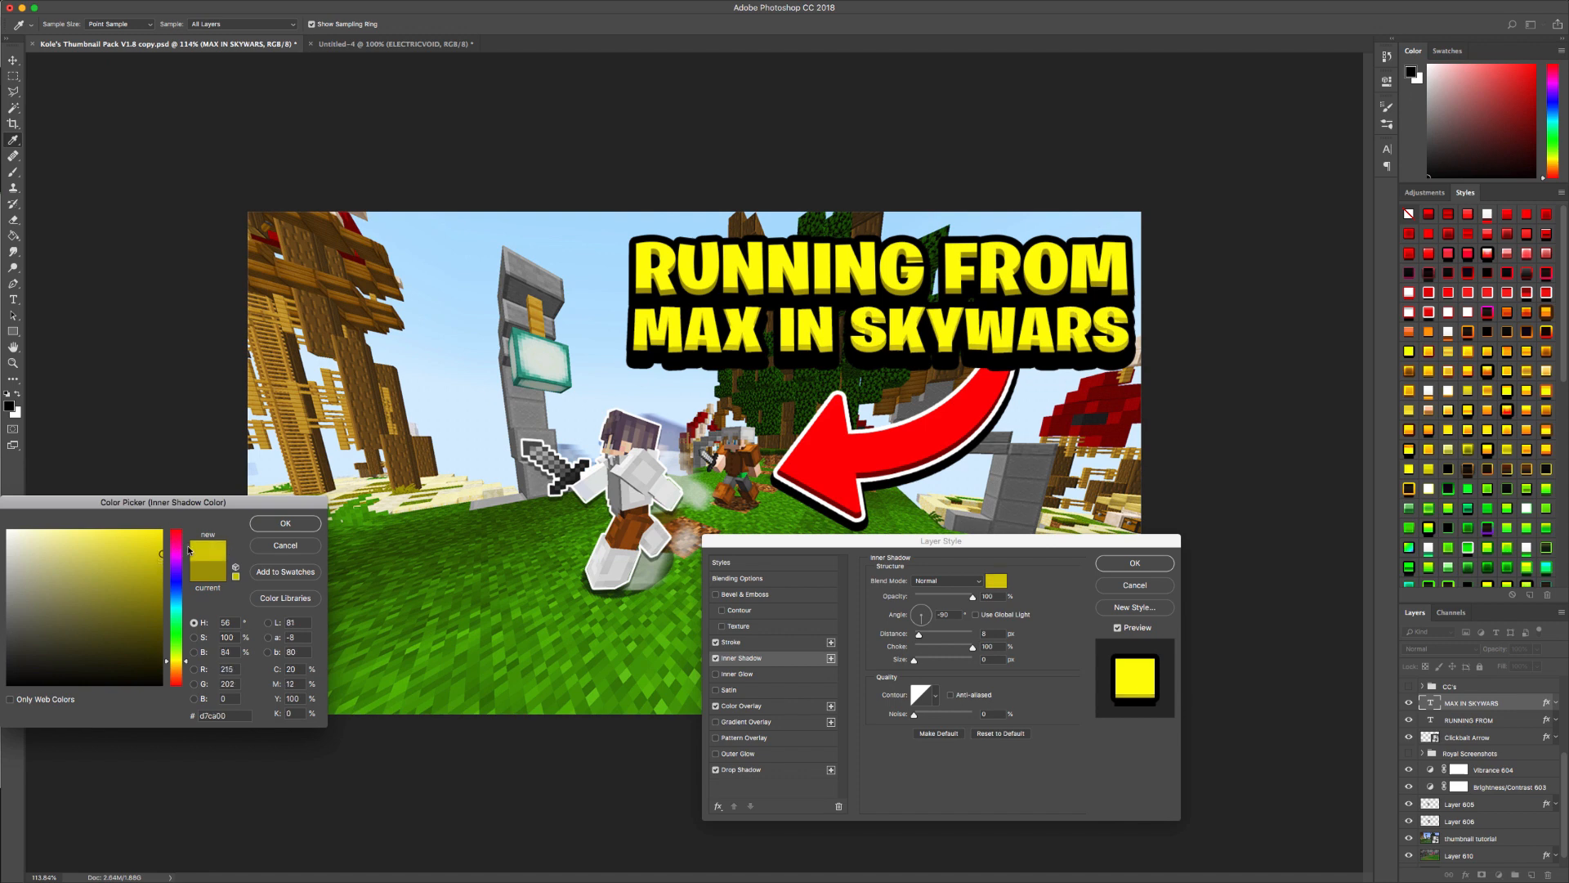
{"action": "key", "text": "Return"}
{"action": "left_click", "coordinate": [1149, 570]}
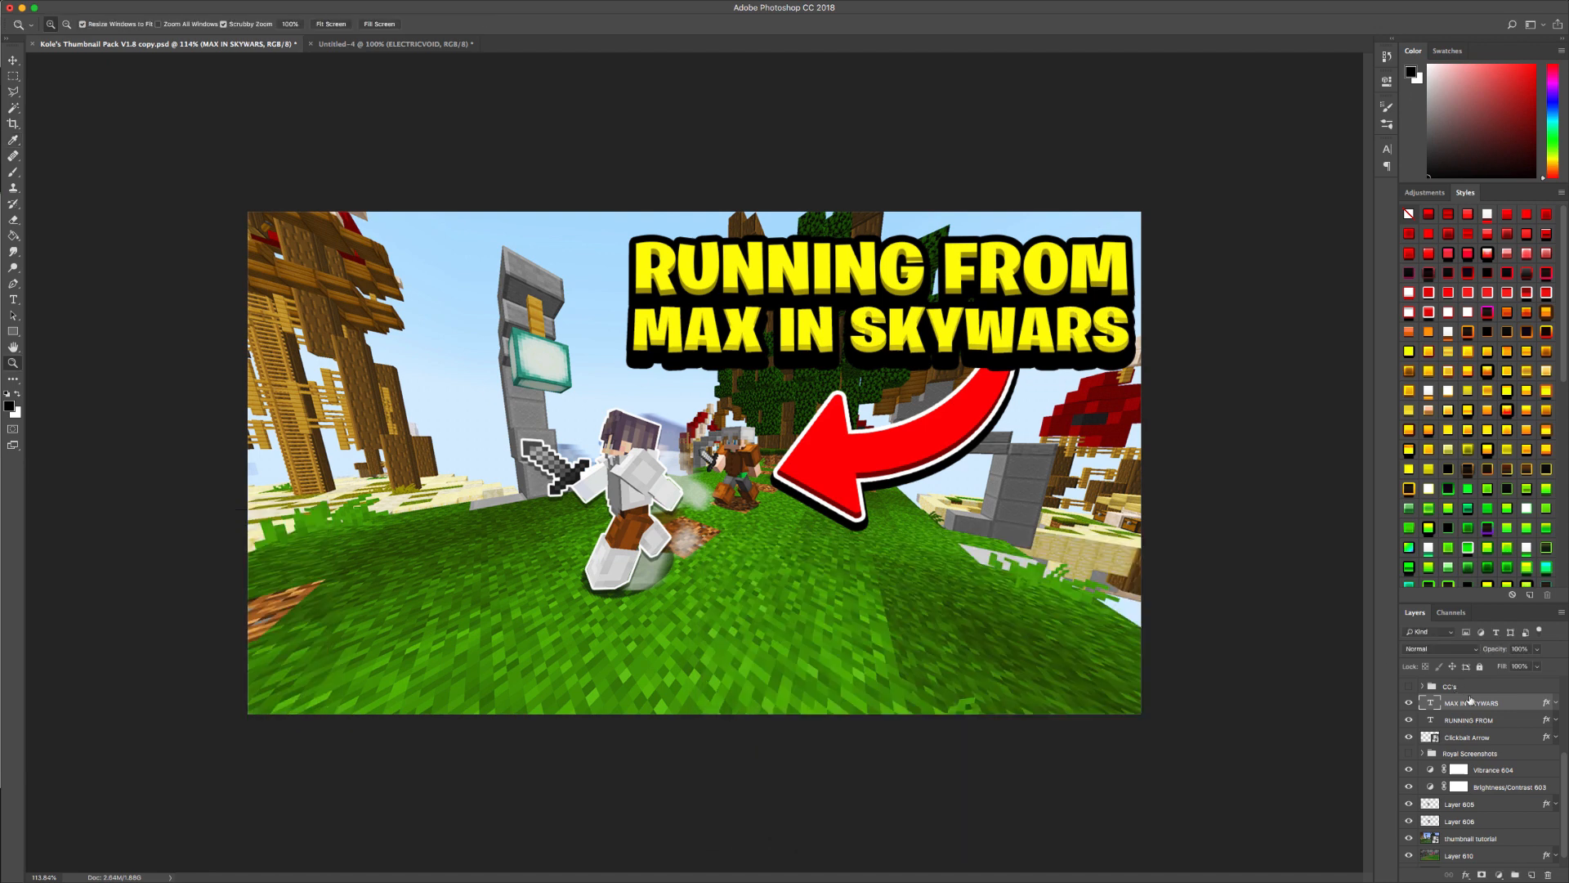
- Copy the layer style of the MAX IN SKYWARS text and paste it onto the RUNNING FROM text layer
{"action": "right_click", "coordinate": [1506, 703]}
{"action": "right_click", "coordinate": [1522, 704]}
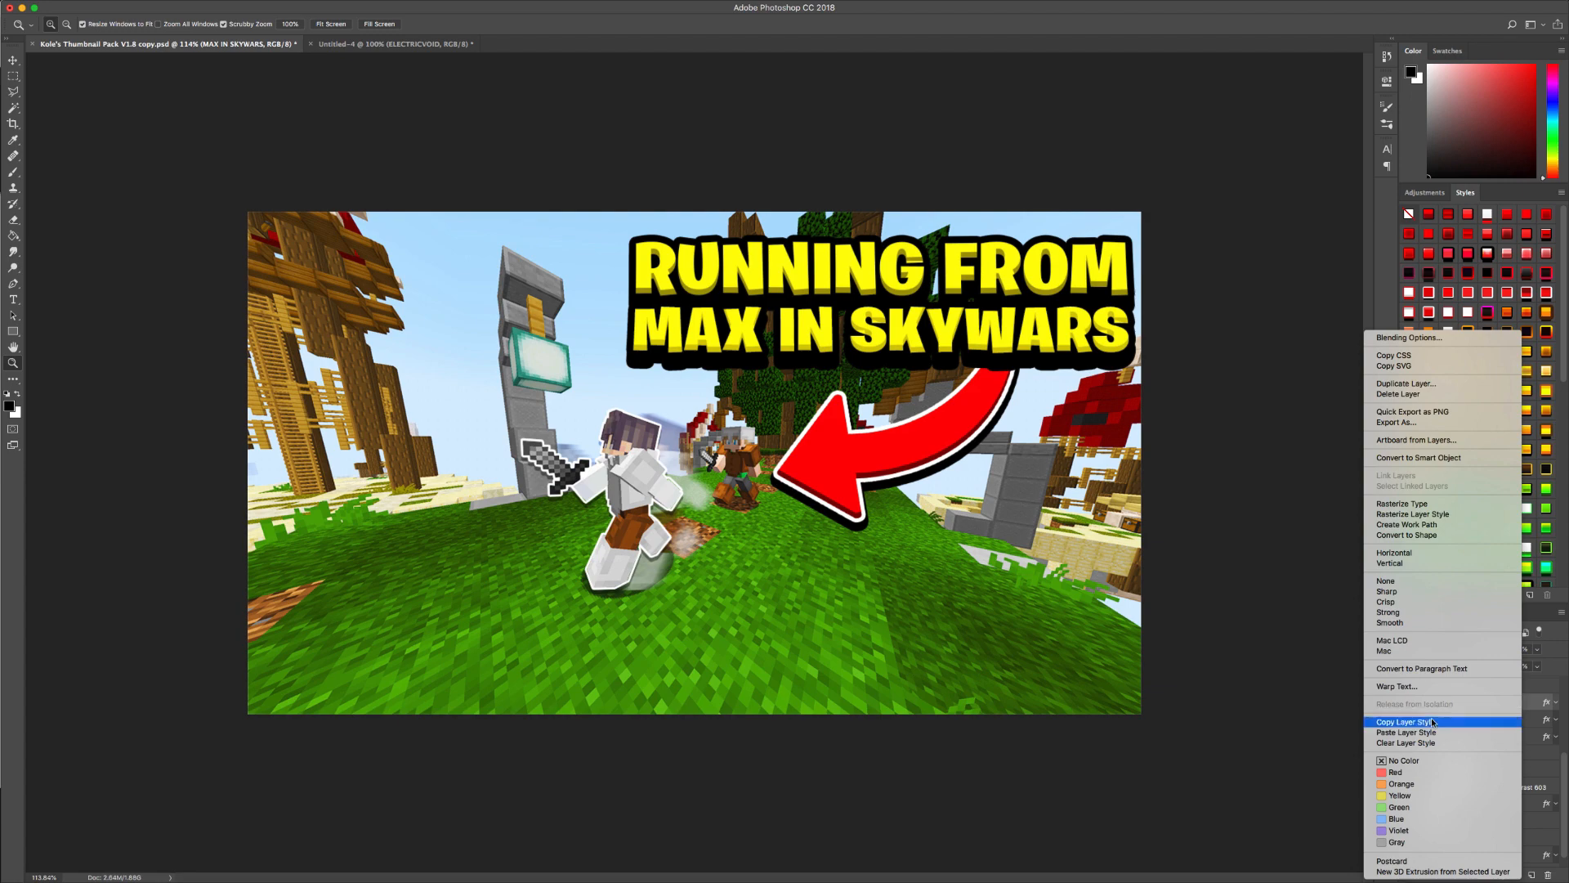
{"action": "left_click", "coordinate": [1432, 722]}
{"action": "right_click", "coordinate": [1503, 721]}
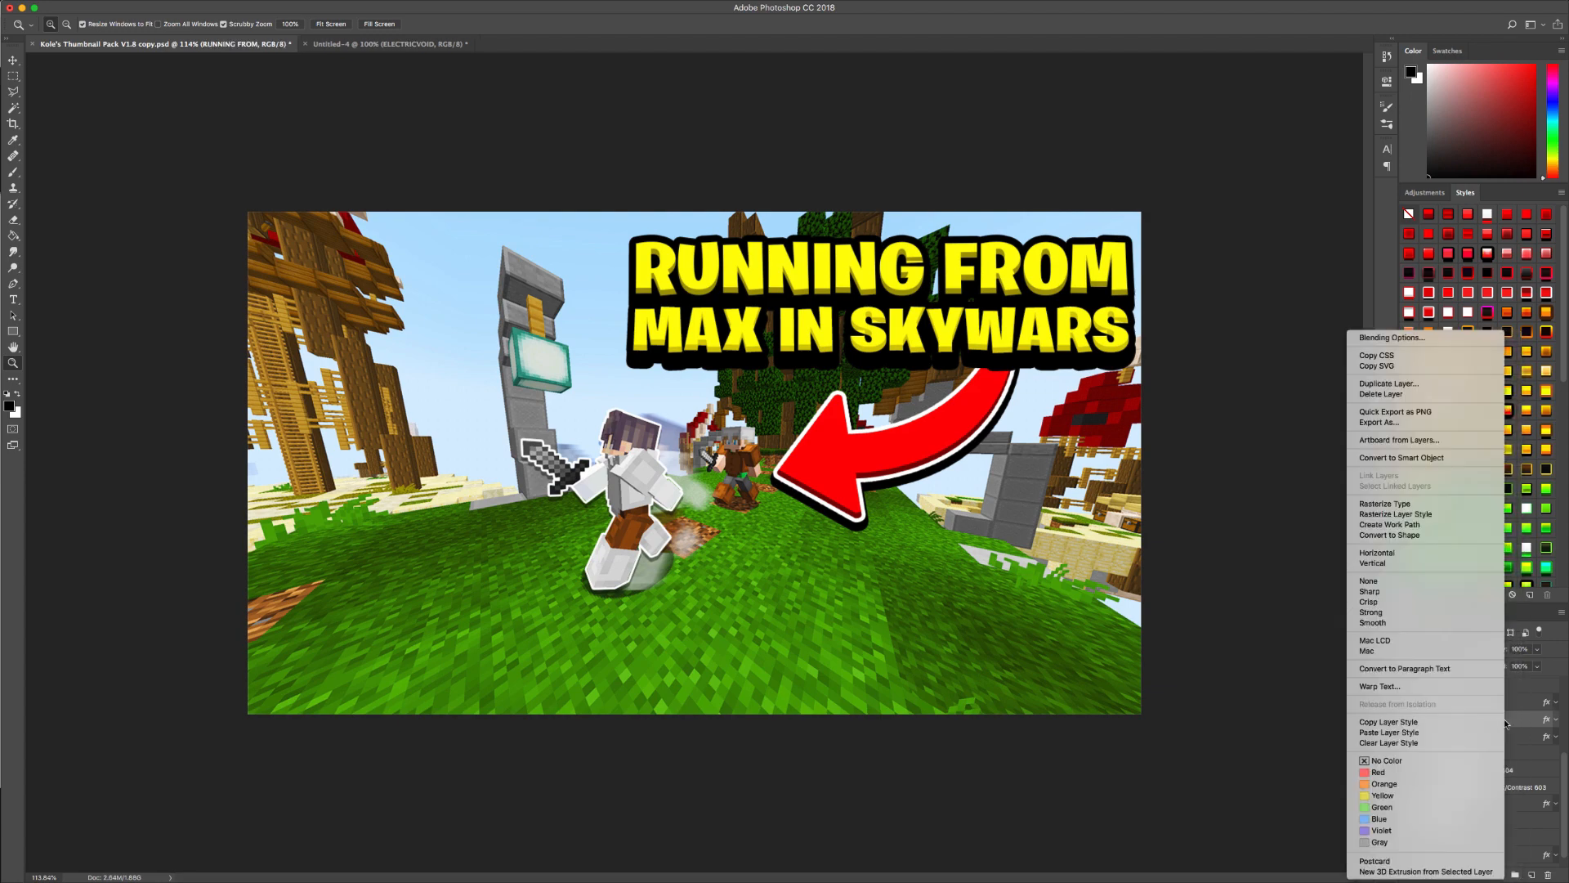
{"action": "left_click", "coordinate": [1430, 732]}
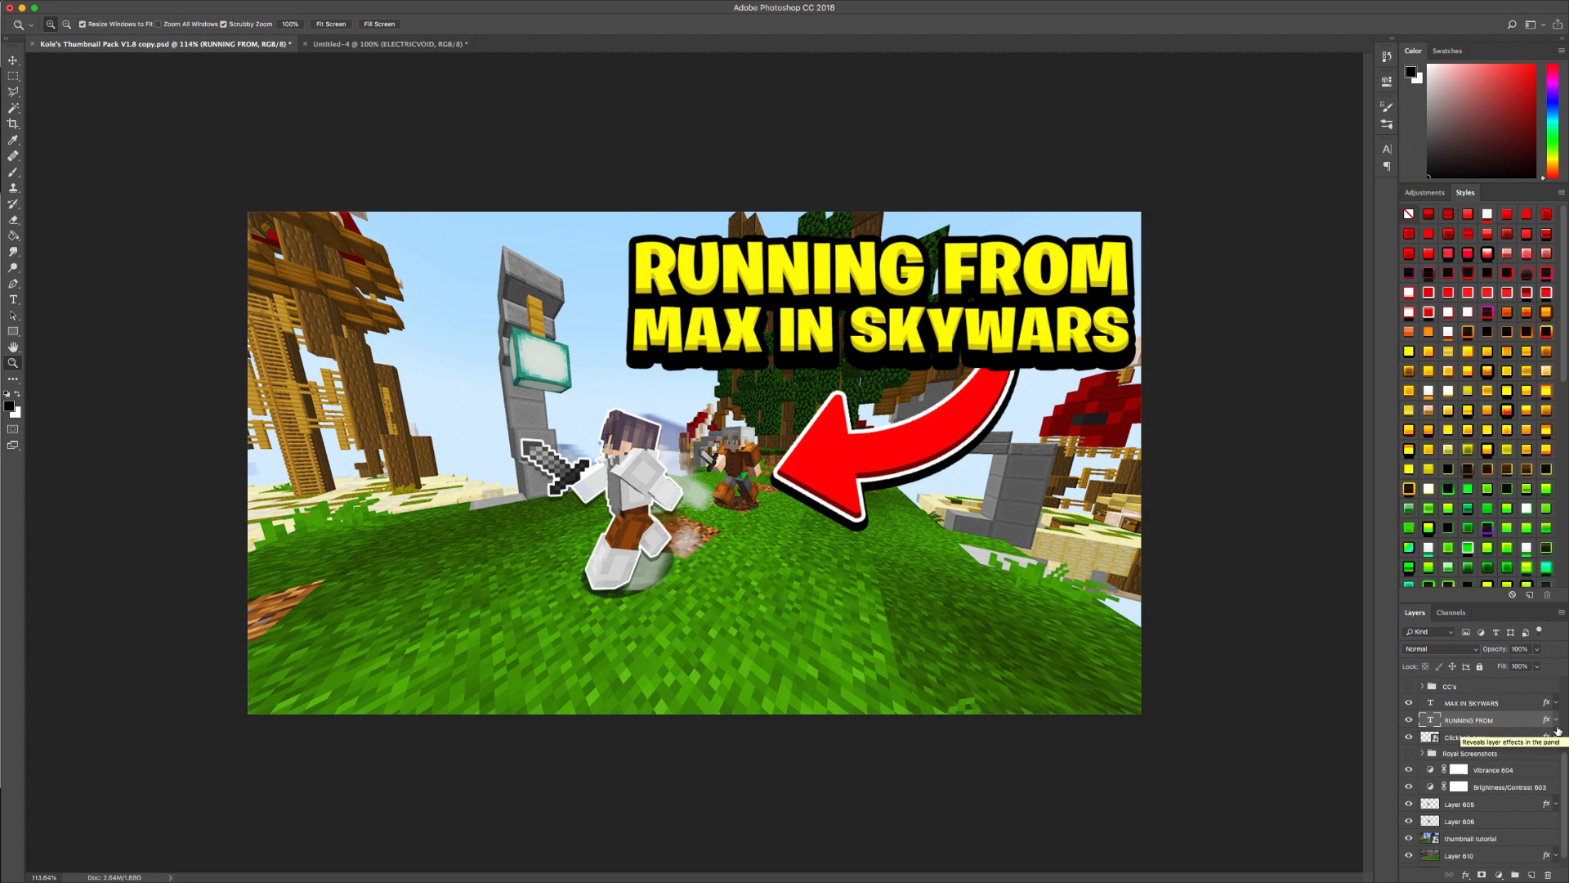
- Apply a Gaussian Blur of about 2.2 pixels to the thumbnail tutorial layer, and hide its smart filters to compare the background
{"action": "left_click", "coordinate": [1509, 838]}
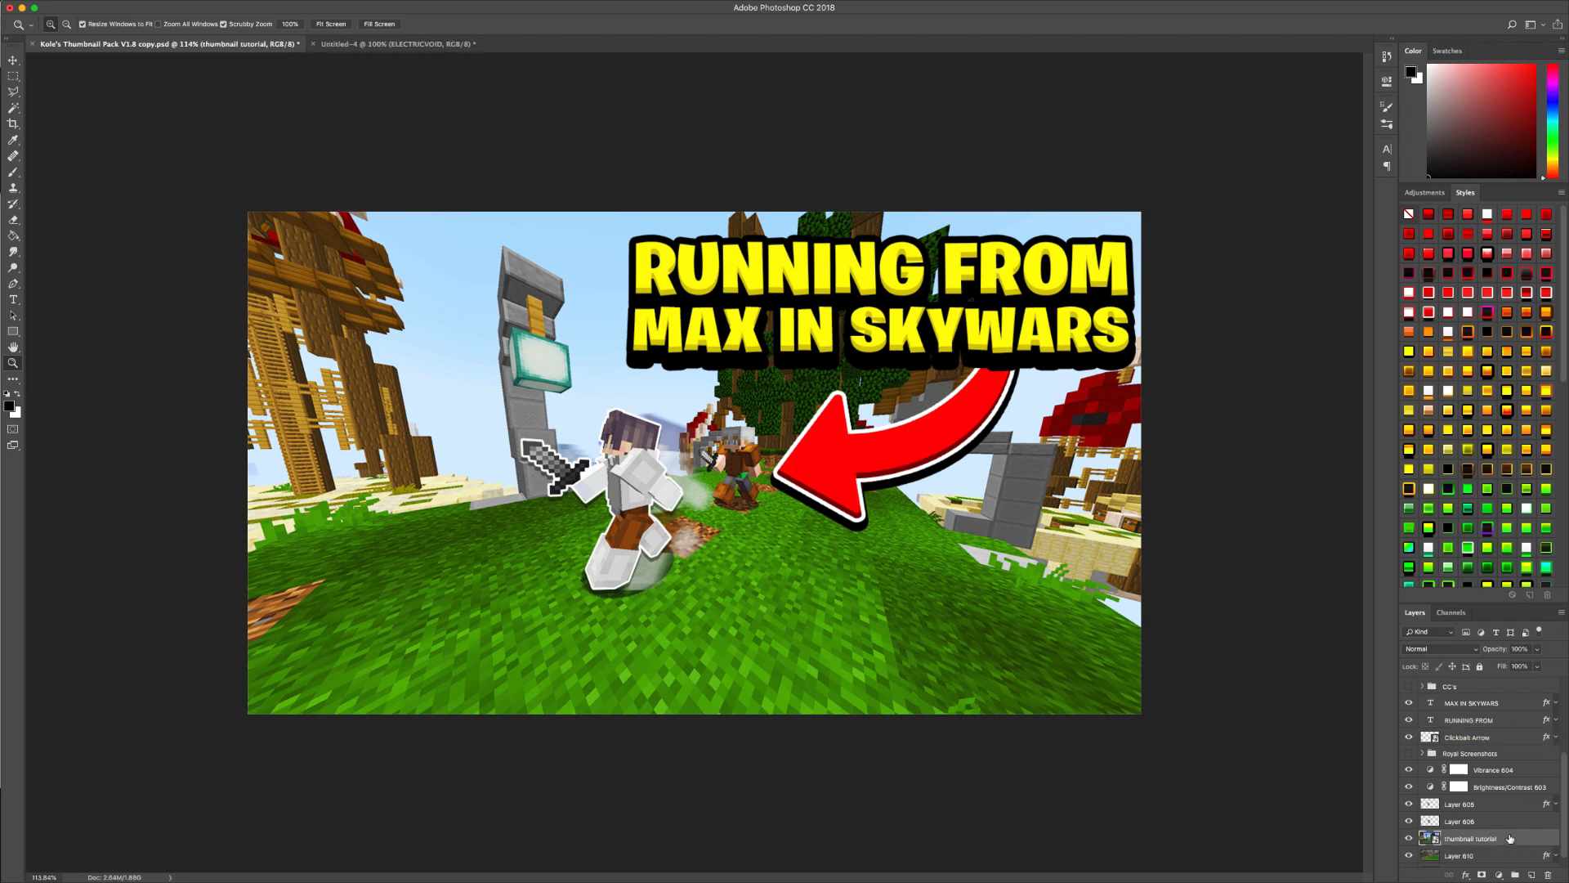
{"action": "mouse_move", "coordinate": [665, 4]}
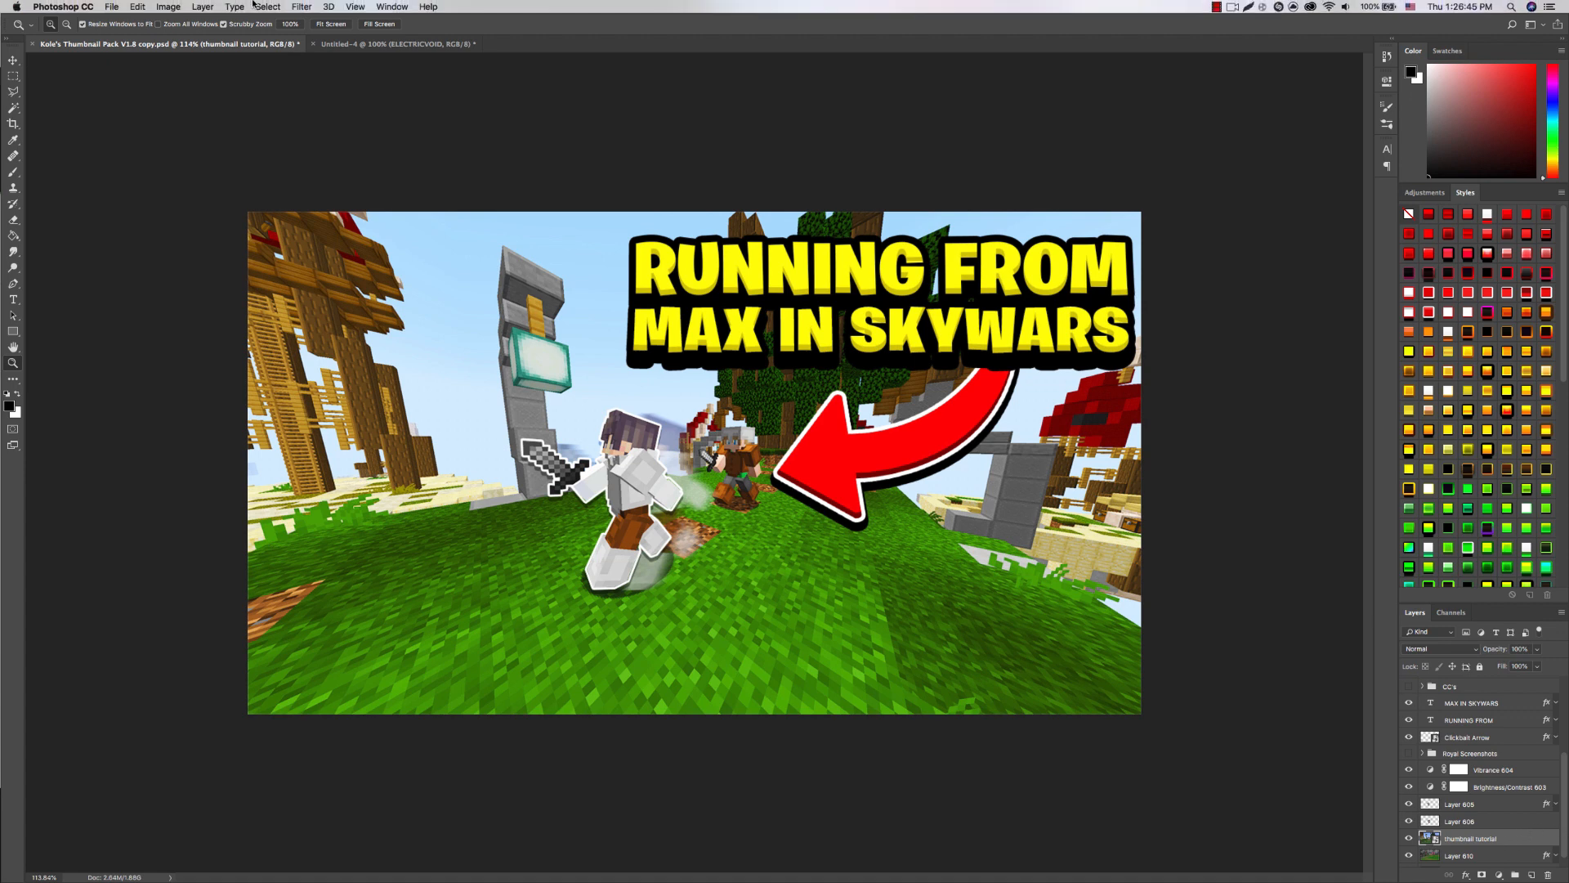
{"action": "left_click", "coordinate": [301, 7]}
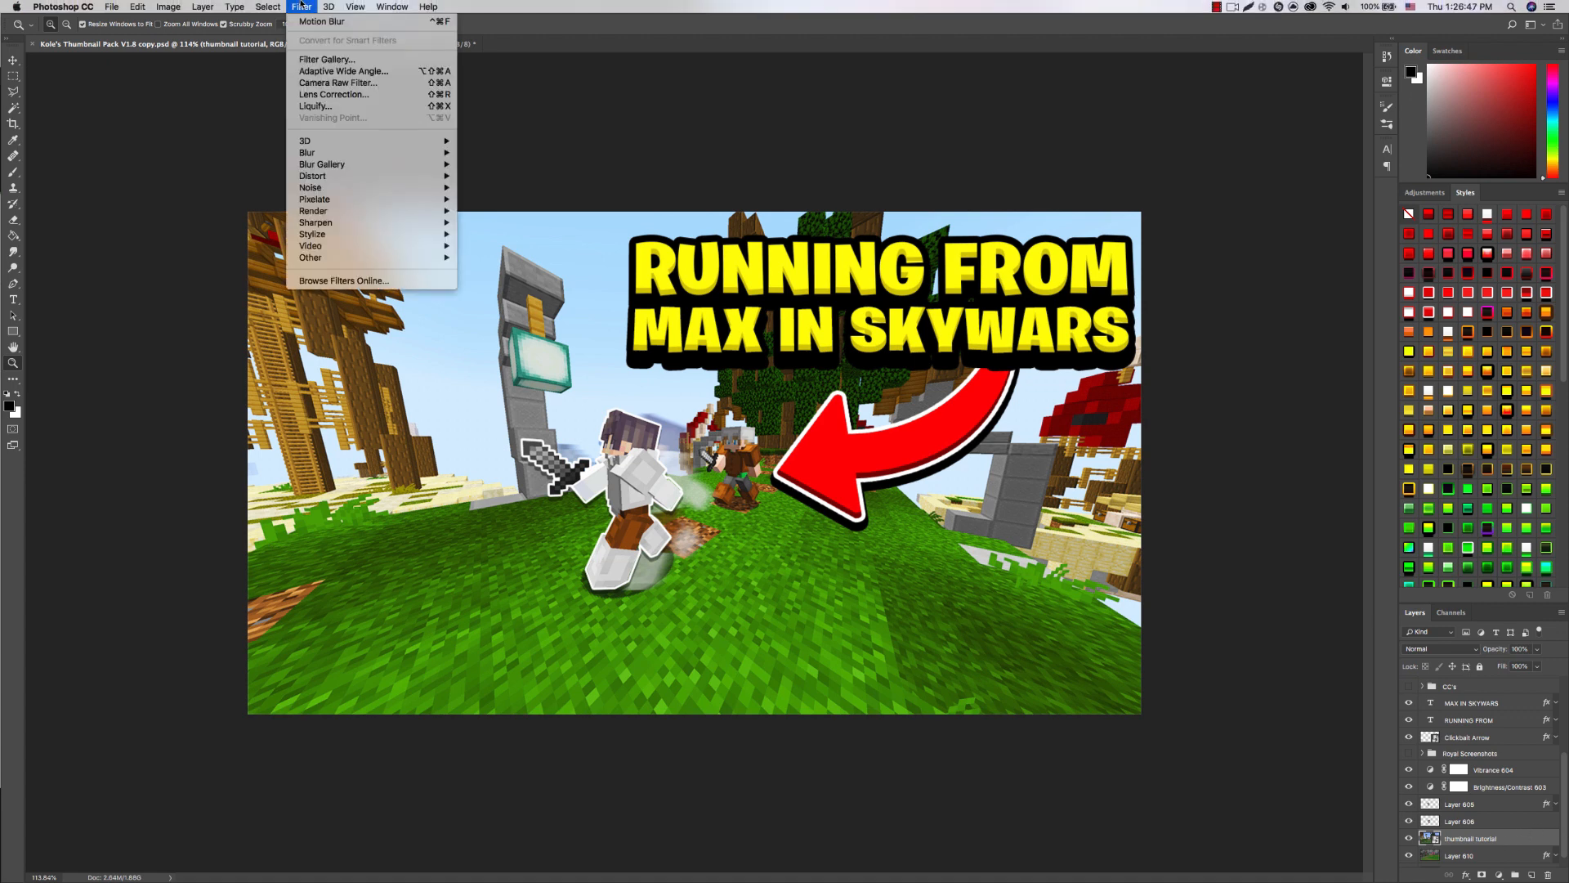
{"action": "mouse_move", "coordinate": [310, 153]}
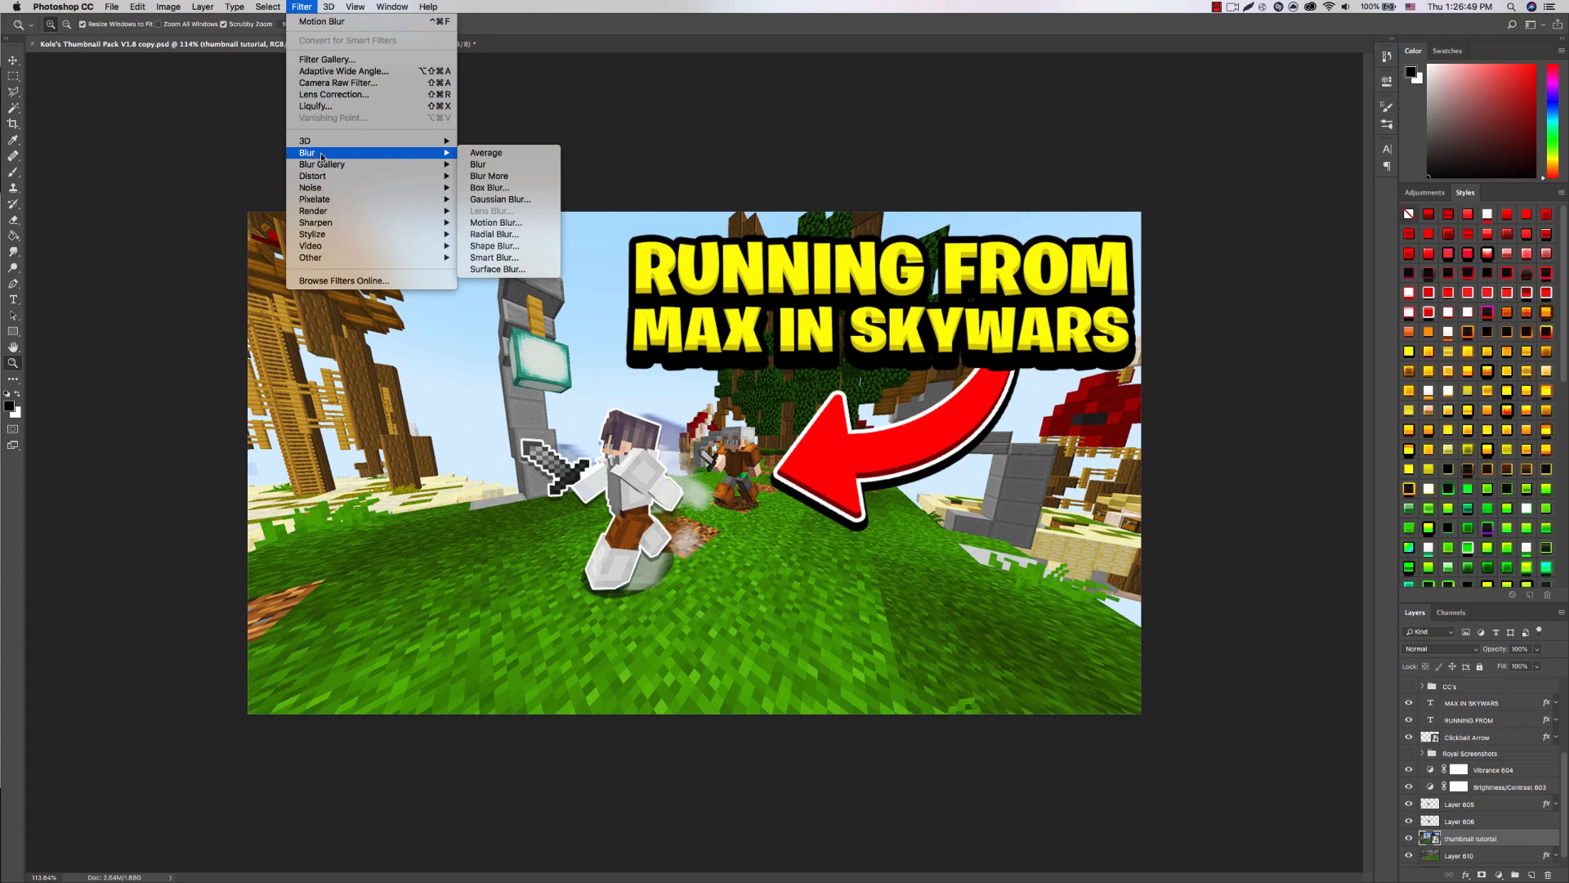
{"action": "left_click", "coordinate": [485, 200]}
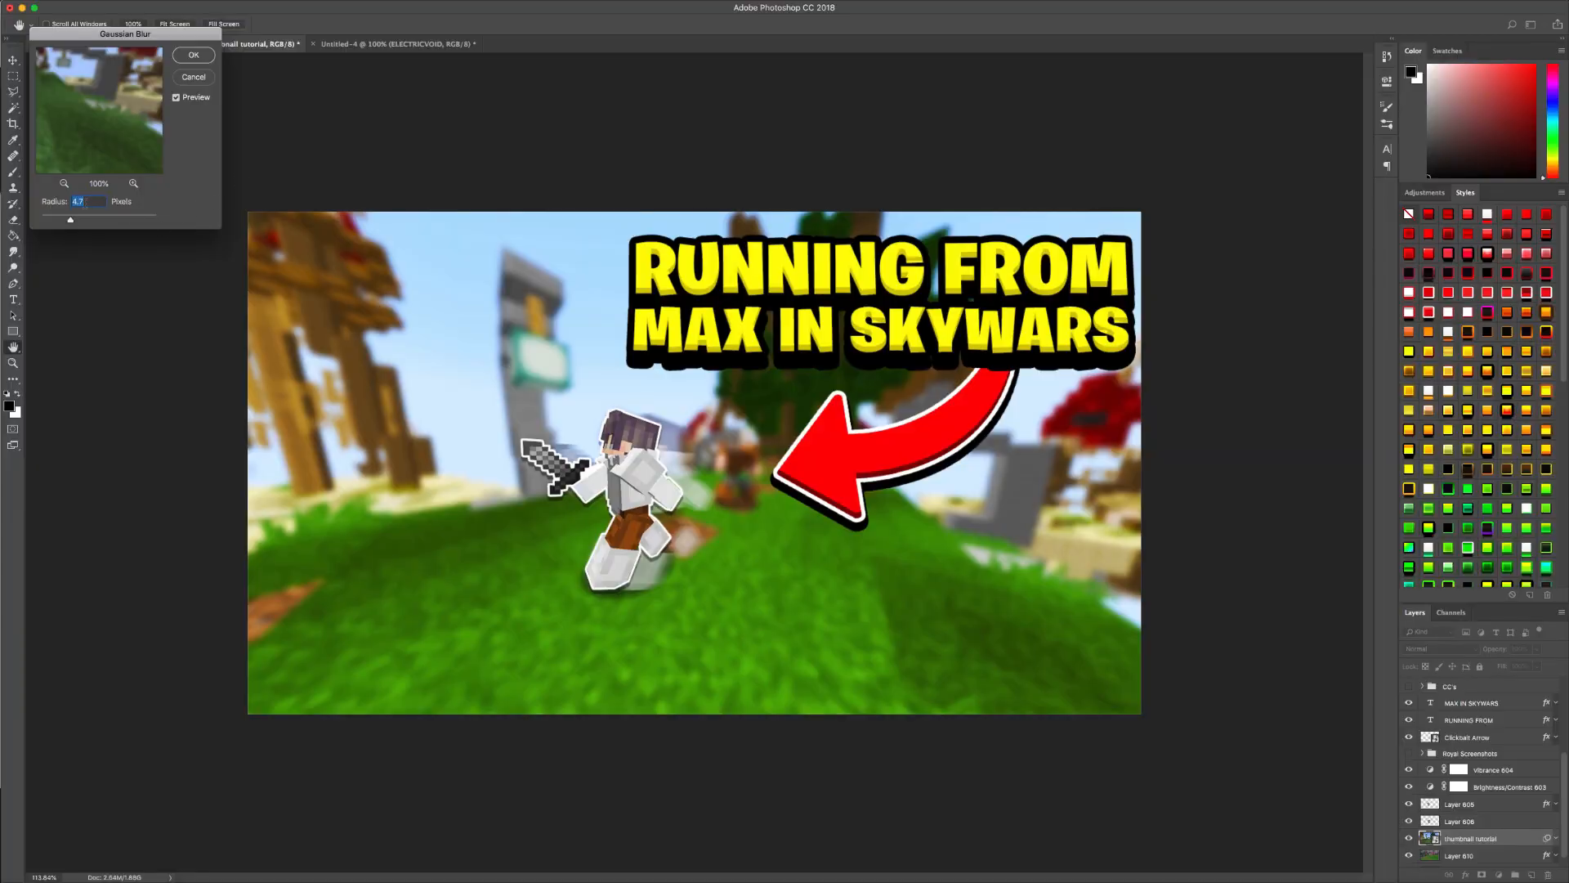
{"action": "left_click_drag", "start_coordinate": [71, 219], "coordinate": [56, 220]}
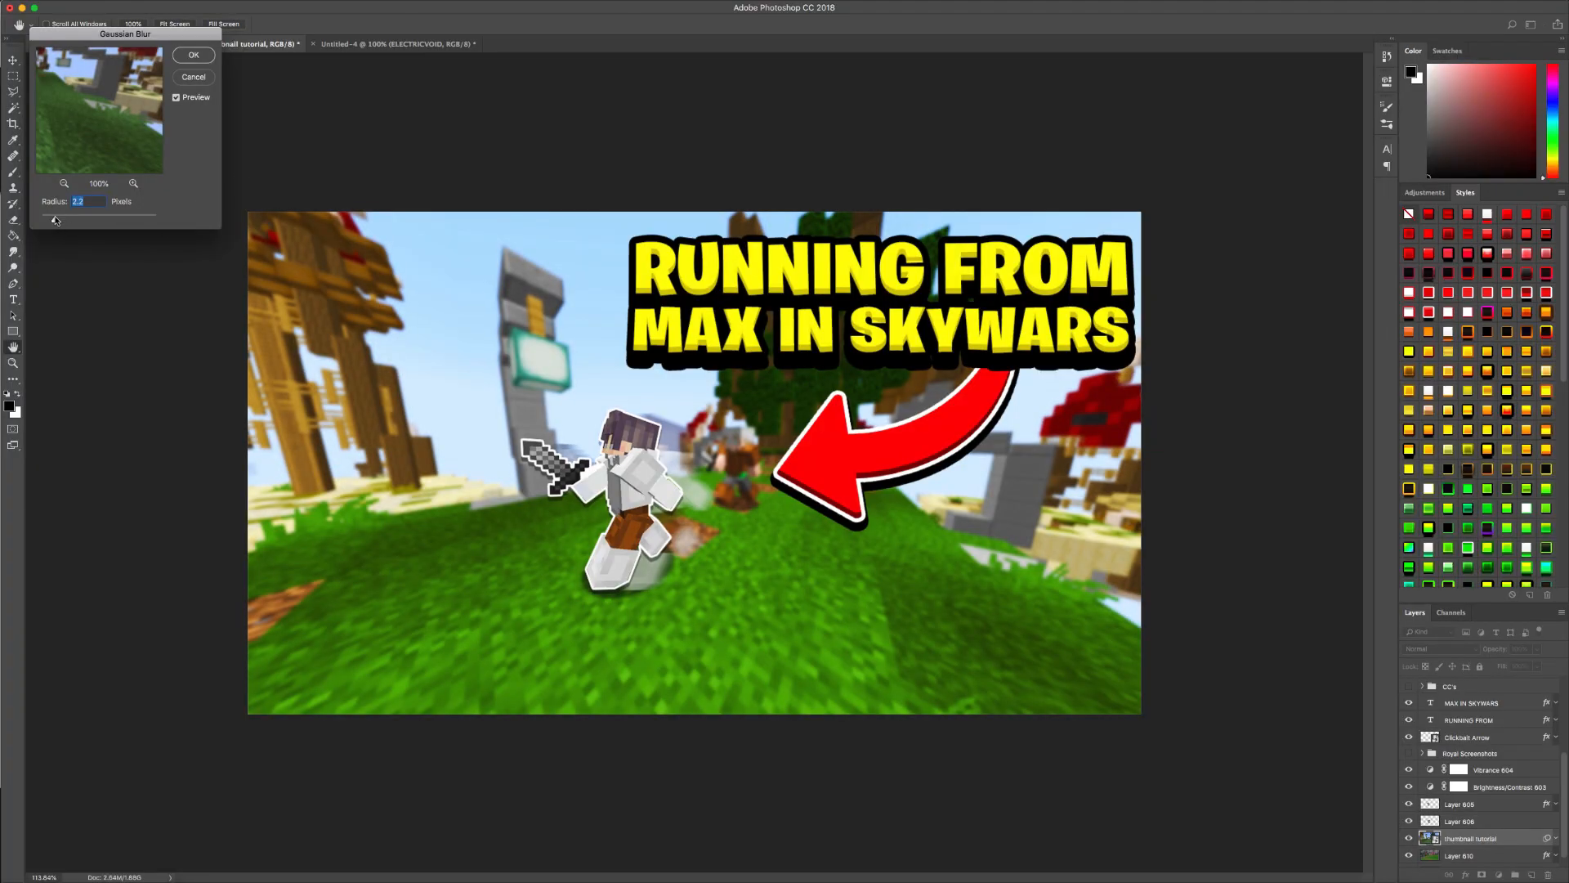
{"action": "left_click", "coordinate": [192, 55]}
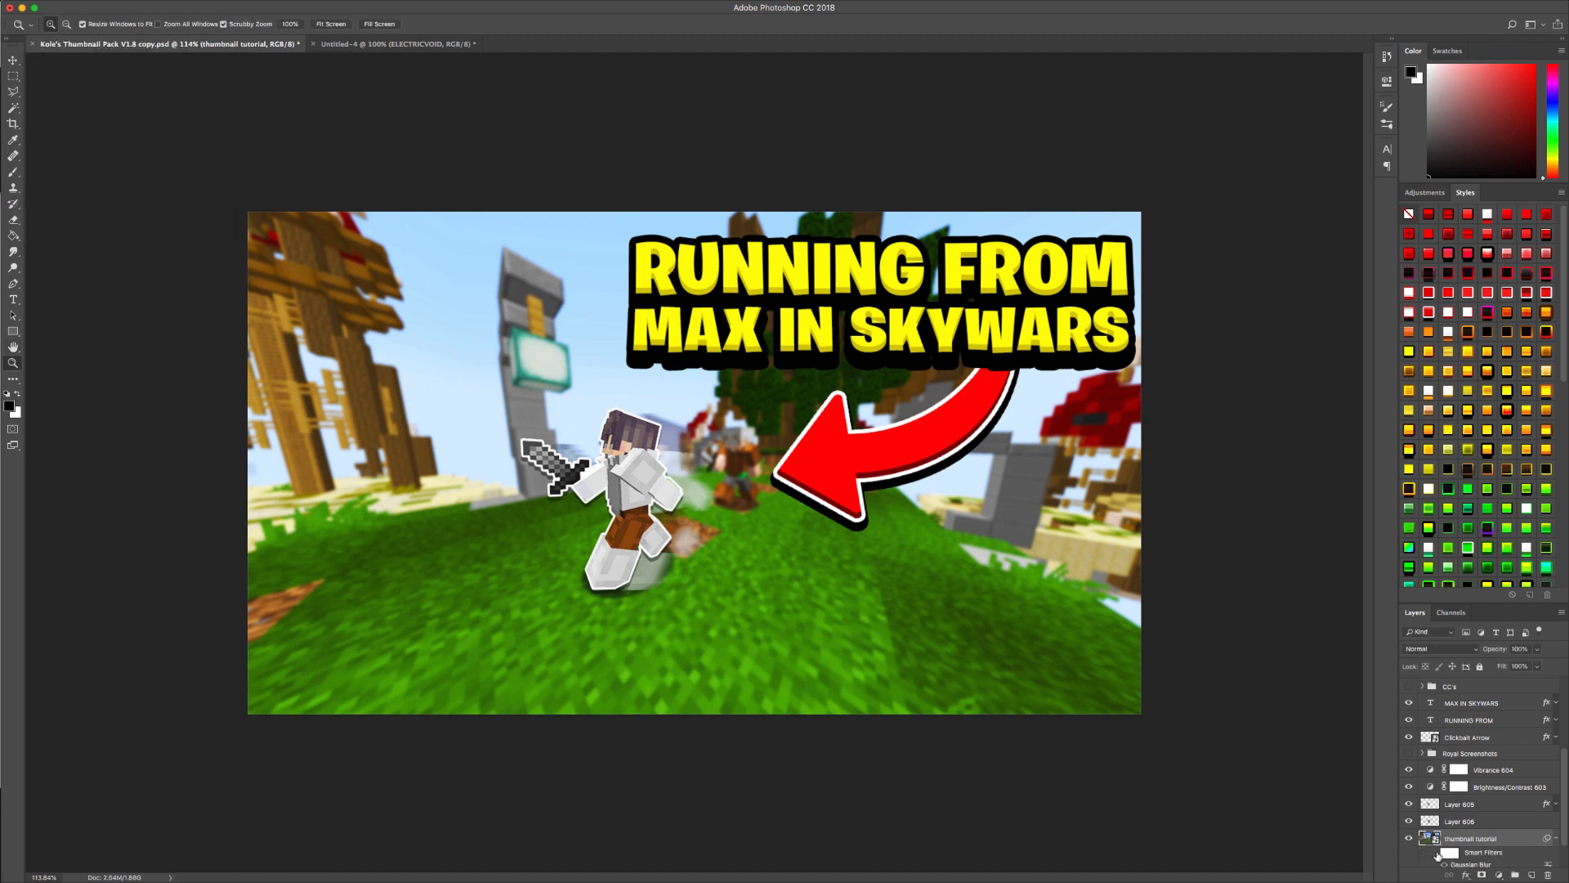
{"action": "left_click", "coordinate": [1408, 853]}
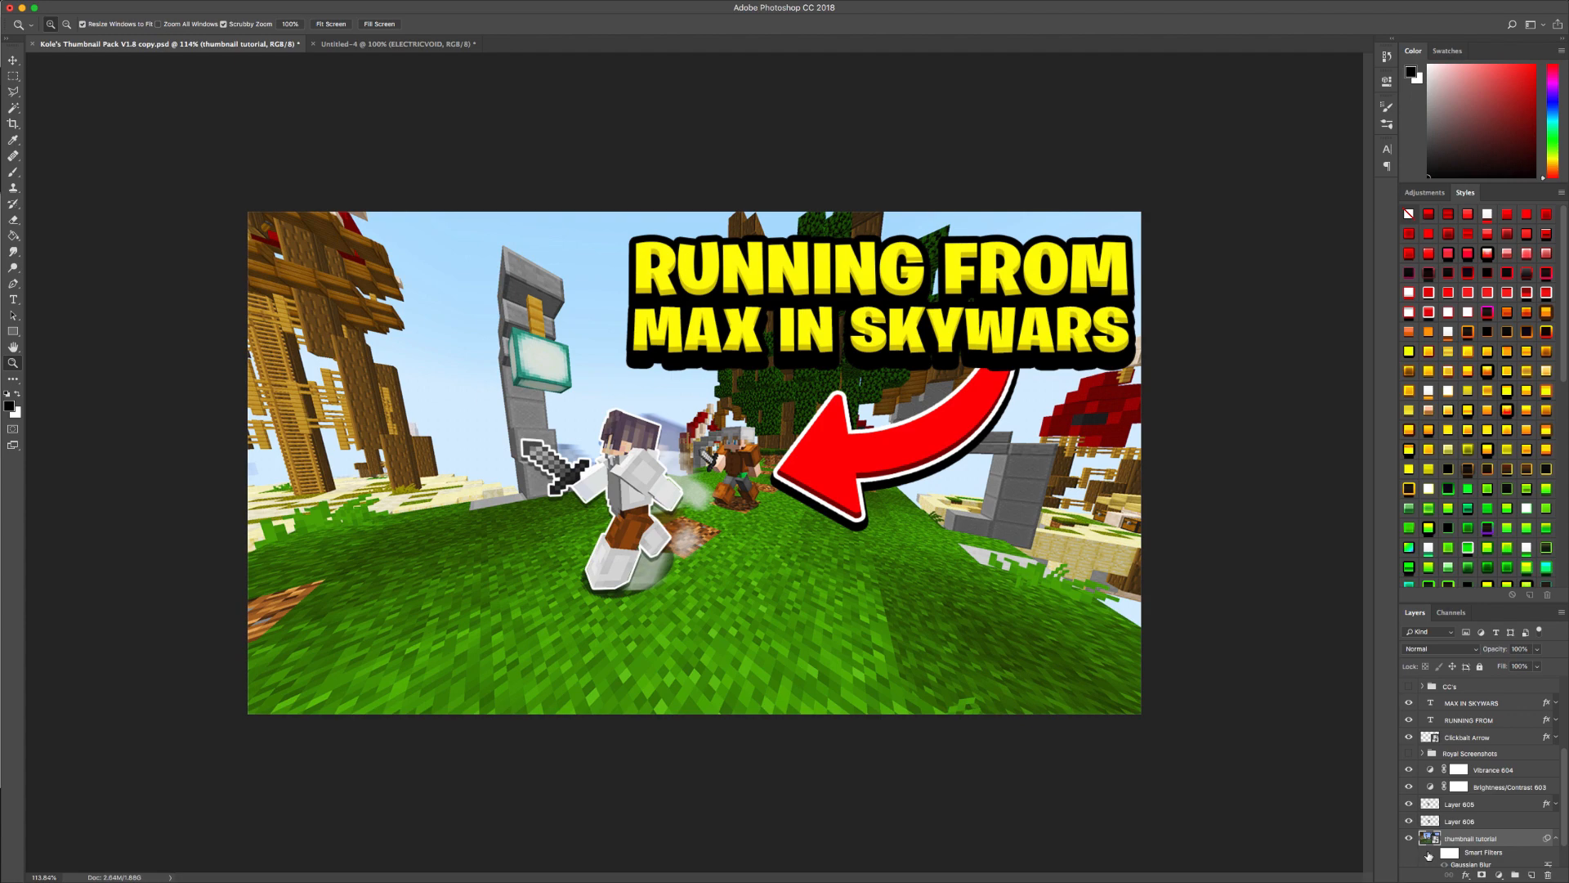
- Outline the distant sword-holding character on the thumbnail tutorial layer with the Polygonal Lasso and copy the selection to a new layer
{"action": "left_click", "coordinate": [1440, 820]}
{"action": "left_click", "coordinate": [1446, 810]}
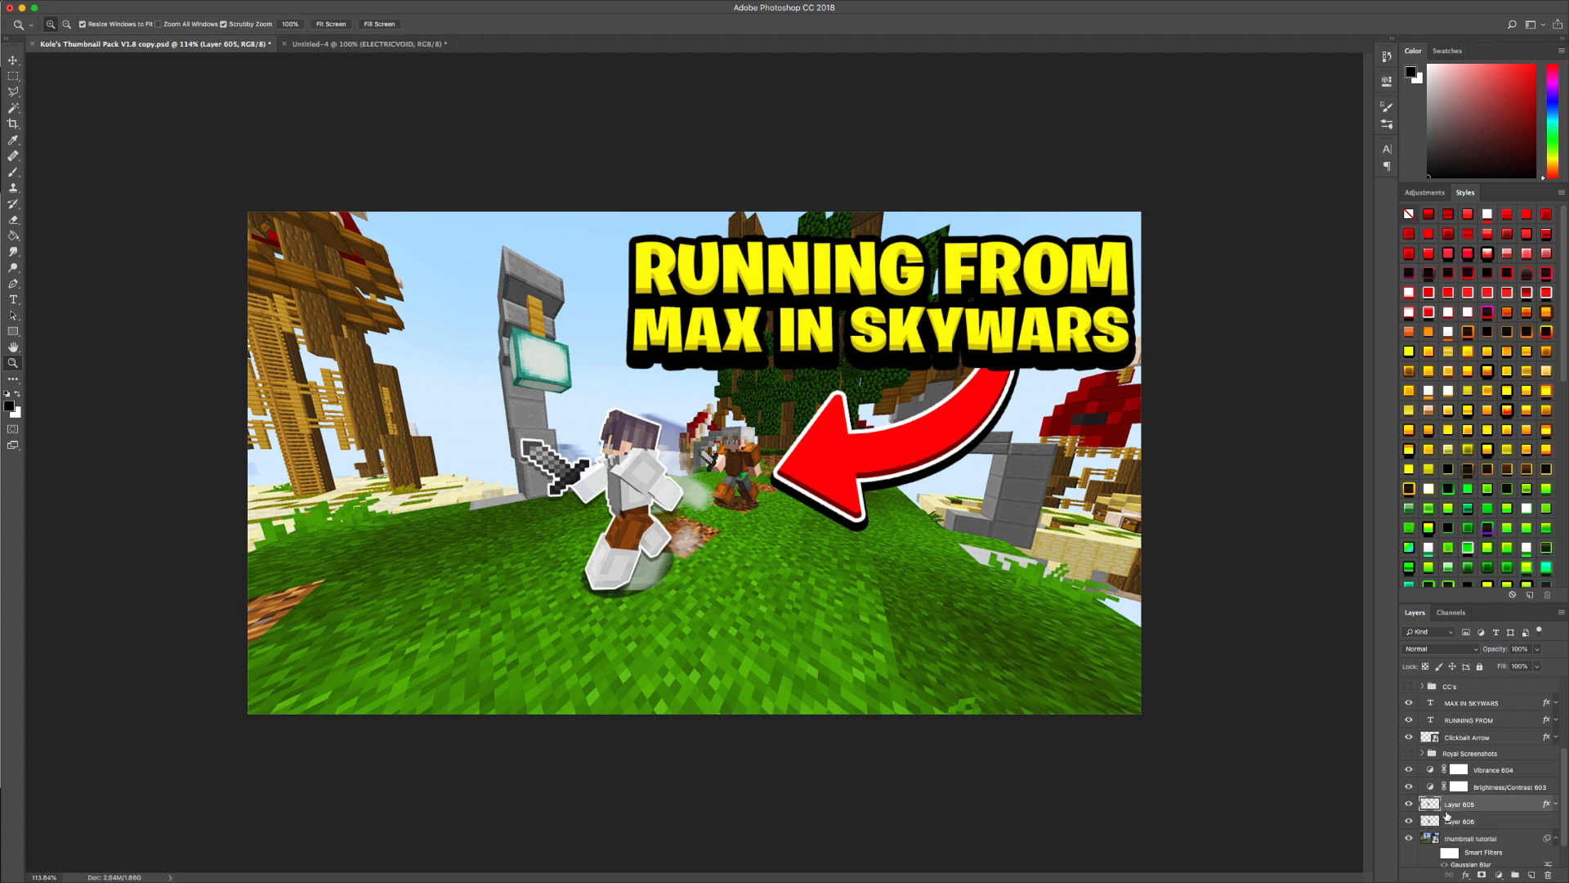
{"action": "left_click", "coordinate": [1463, 838]}
{"action": "key", "text": "x"}
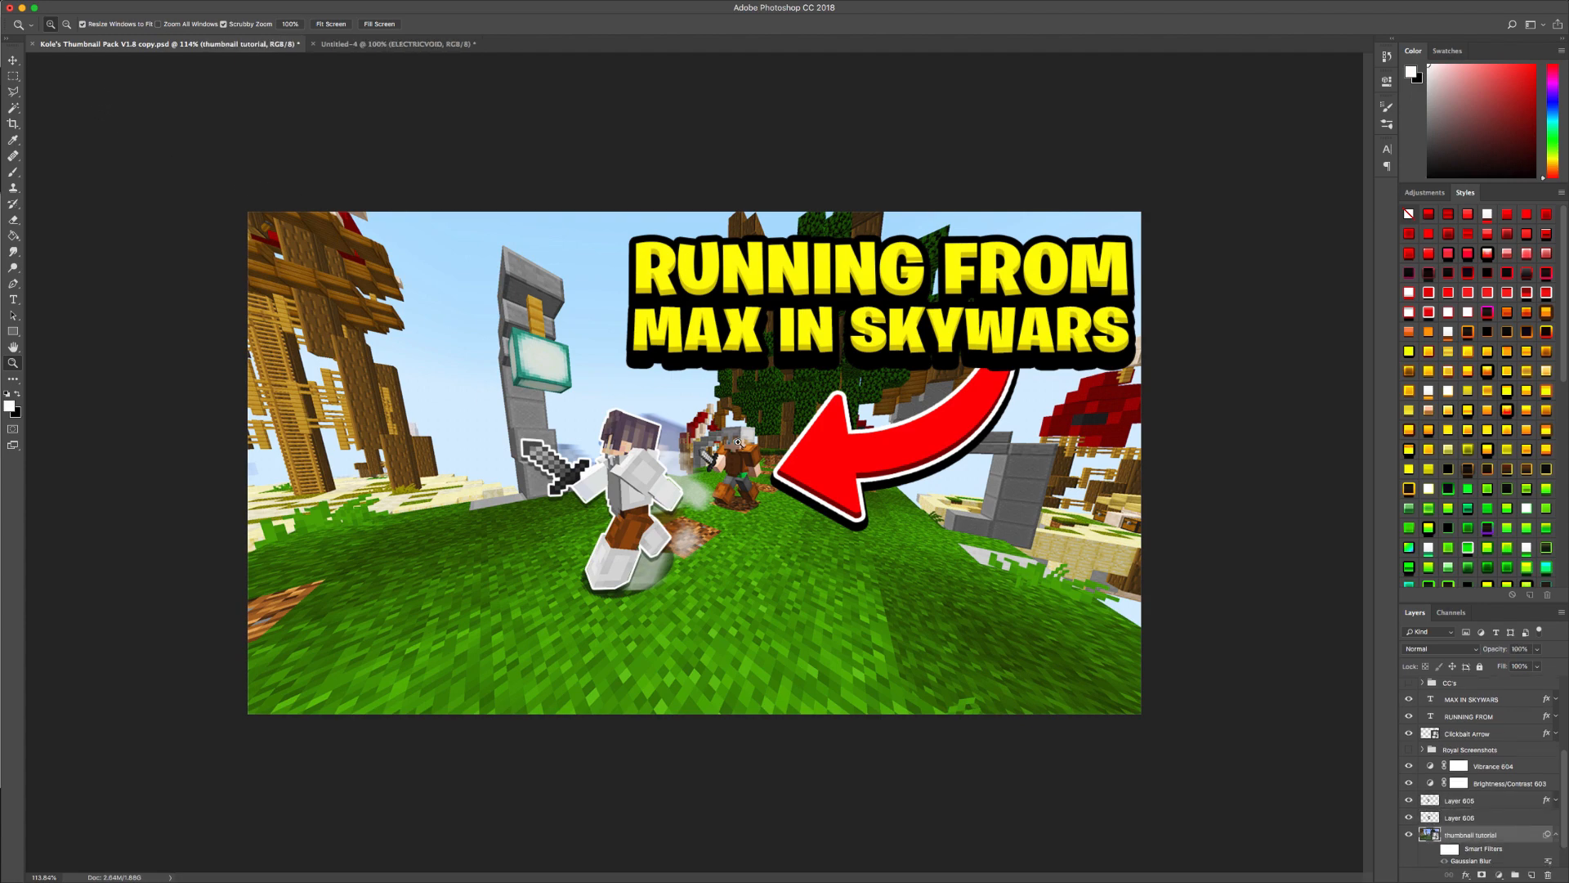
{"action": "left_click_drag", "start_coordinate": [738, 443], "coordinate": [813, 515]}
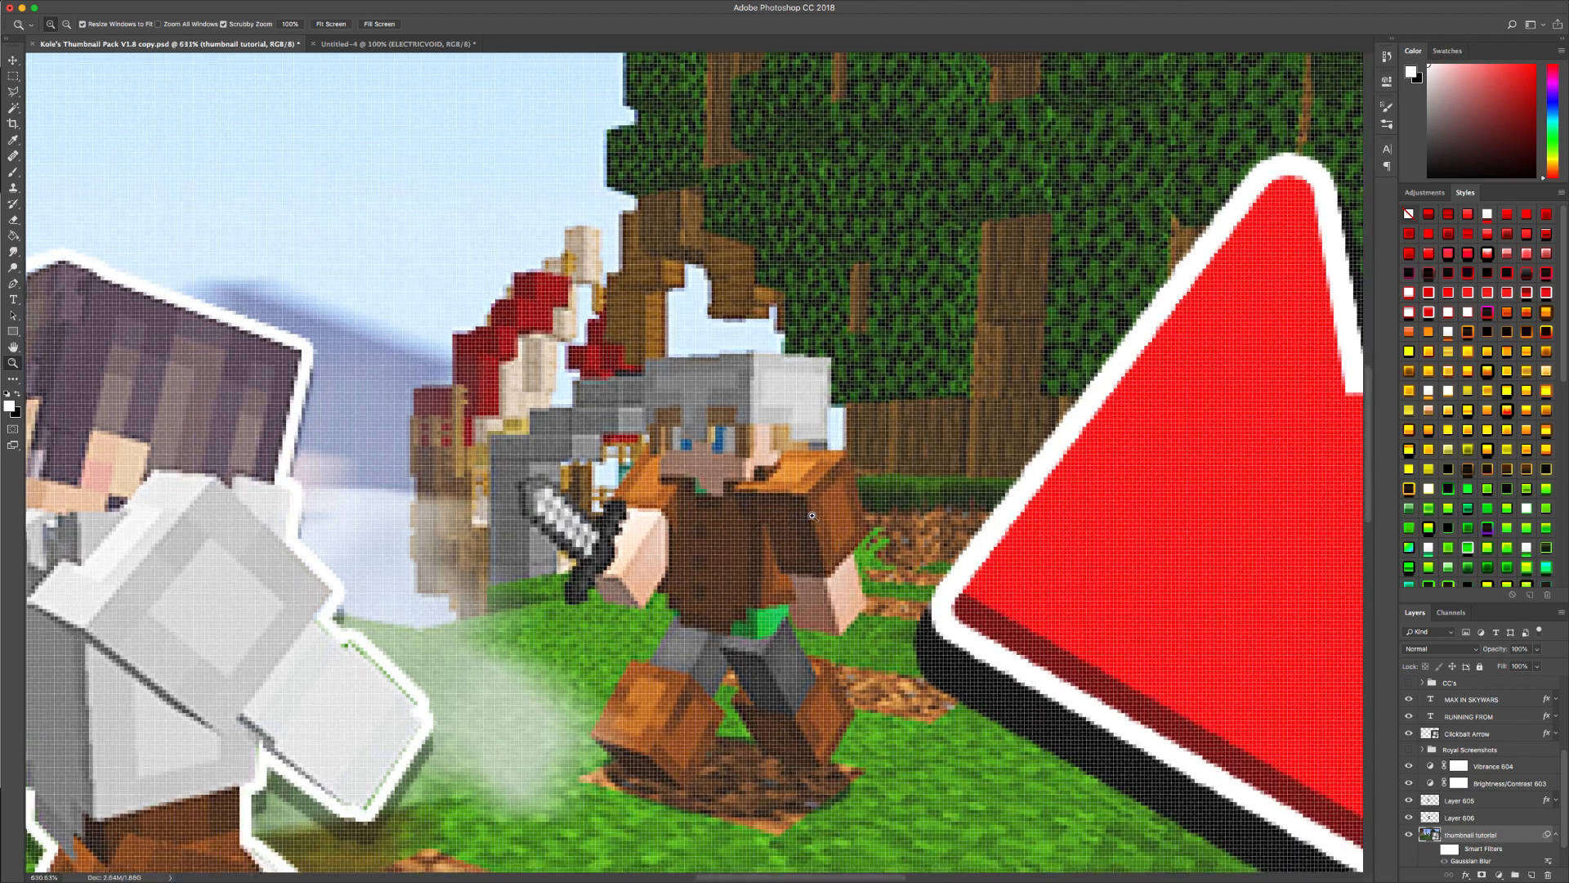
{"action": "scroll", "coordinate": [812, 516], "scroll_direction": "down", "scroll_amount": 1}
{"action": "left_click", "coordinate": [13, 91]}
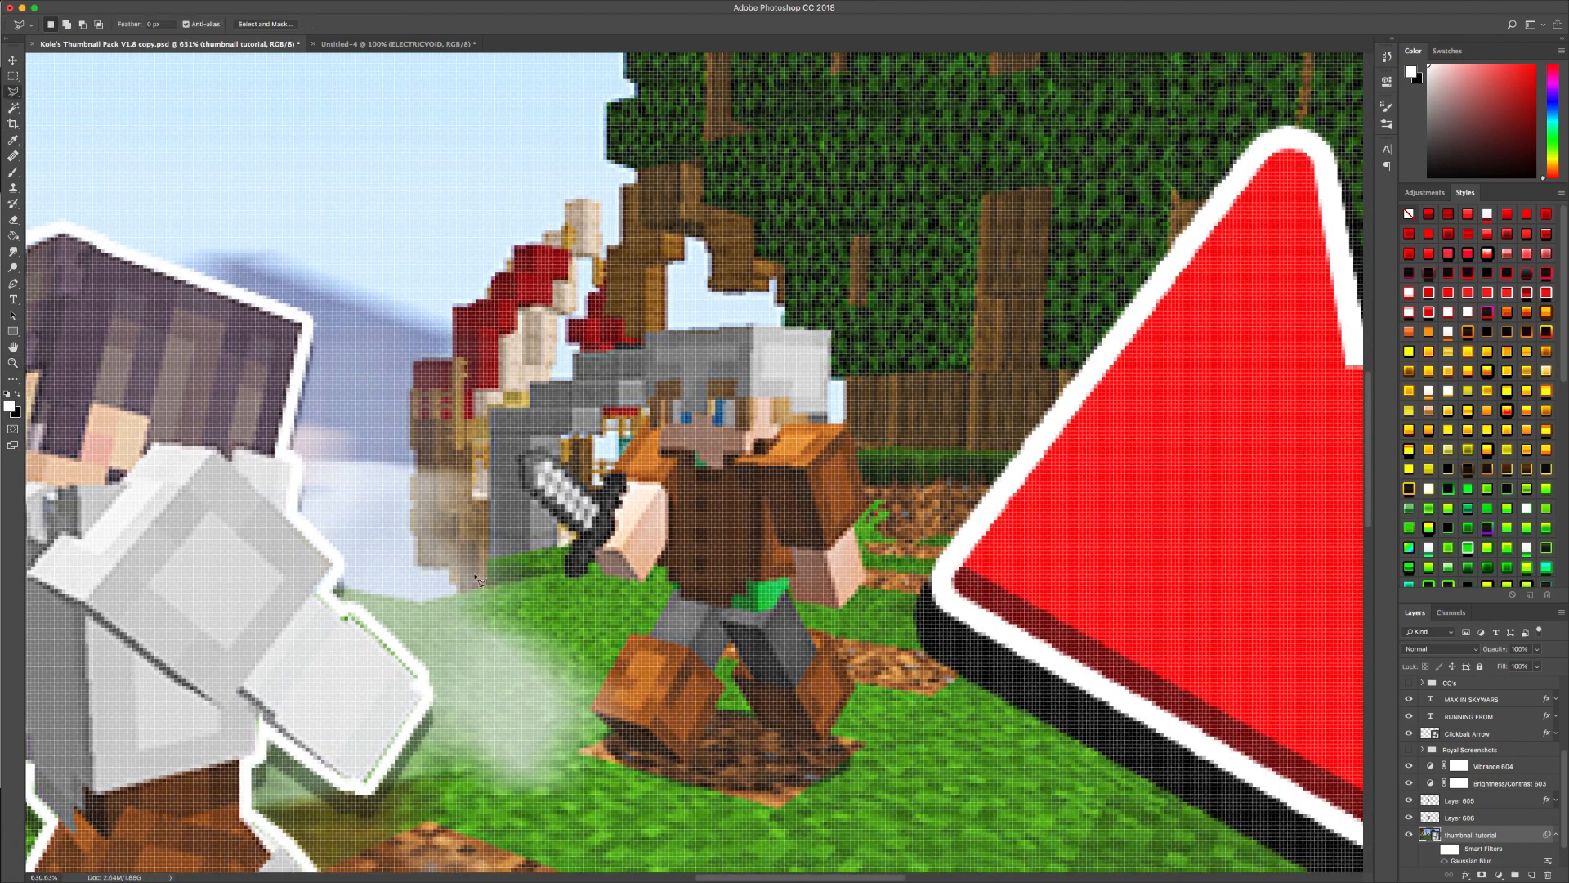
{"action": "left_click", "coordinate": [599, 717]}
{"action": "left_click", "coordinate": [632, 751]}
{"action": "left_click", "coordinate": [684, 764]}
{"action": "left_click", "coordinate": [729, 649]}
{"action": "left_click", "coordinate": [762, 726]}
{"action": "left_click", "coordinate": [822, 735]}
{"action": "left_click", "coordinate": [854, 688]}
{"action": "left_click", "coordinate": [834, 636]}
{"action": "left_click", "coordinate": [841, 609]}
{"action": "left_click", "coordinate": [864, 584]}
{"action": "left_click", "coordinate": [854, 525]}
{"action": "left_click", "coordinate": [868, 500]}
{"action": "left_click", "coordinate": [848, 425]}
{"action": "left_click", "coordinate": [831, 333]}
{"action": "left_click", "coordinate": [752, 324]}
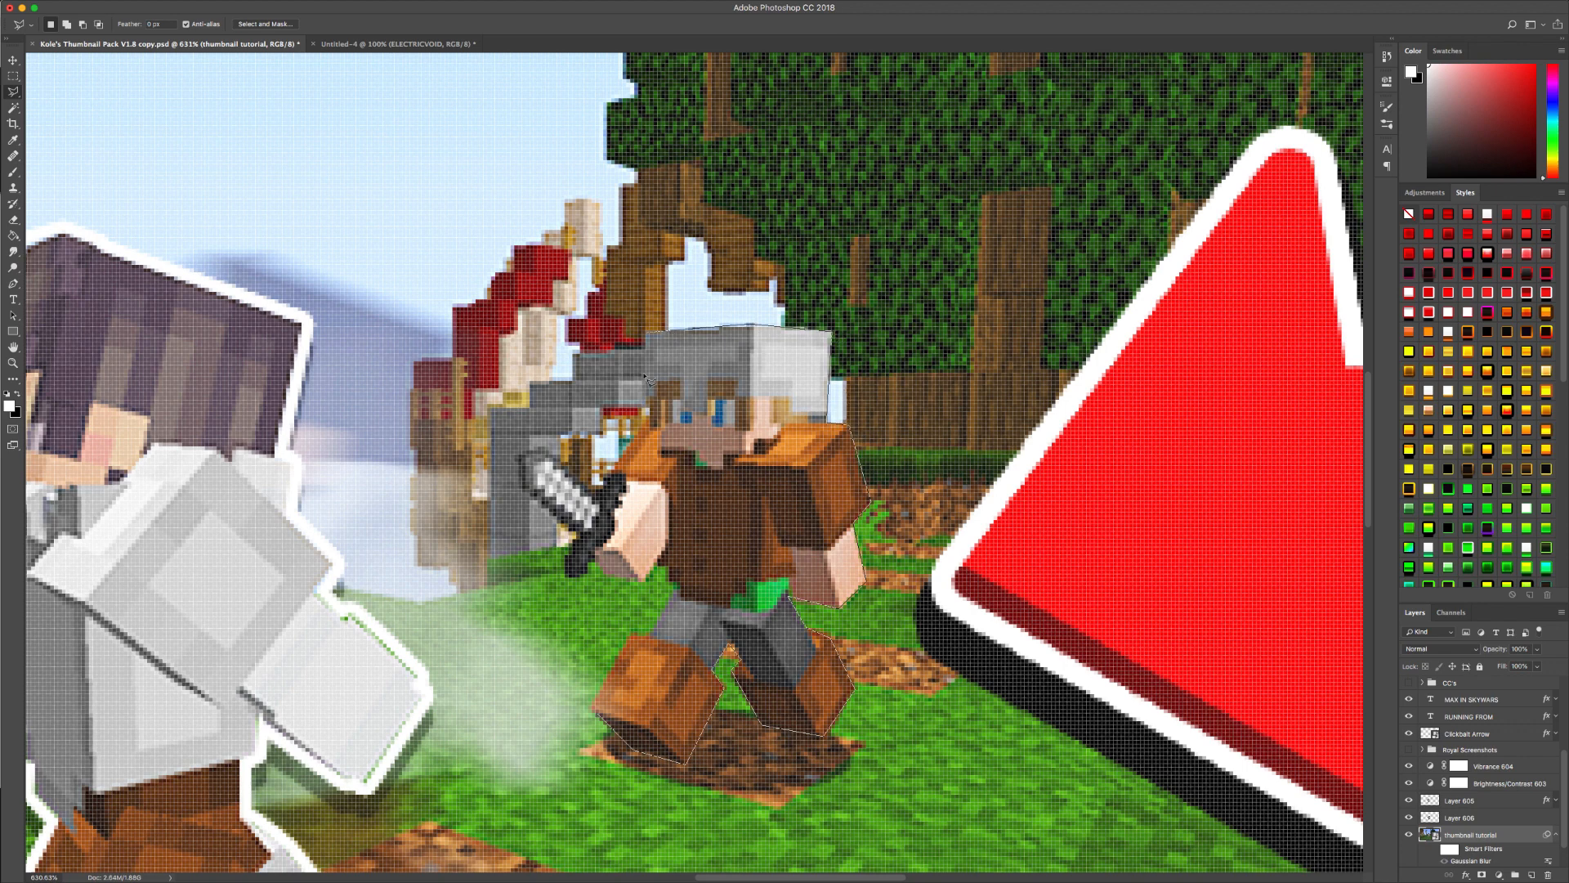
{"action": "left_click", "coordinate": [647, 335]}
{"action": "left_click", "coordinate": [653, 425]}
{"action": "left_click", "coordinate": [602, 472]}
{"action": "left_click", "coordinate": [536, 448]}
{"action": "left_click", "coordinate": [518, 457]}
{"action": "left_click", "coordinate": [525, 490]}
{"action": "left_click", "coordinate": [561, 531]}
{"action": "left_click", "coordinate": [568, 575]}
{"action": "left_click", "coordinate": [597, 575]}
{"action": "left_click", "coordinate": [675, 584]}
{"action": "left_click", "coordinate": [636, 635]}
{"action": "left_click", "coordinate": [592, 706]}
{"action": "left_click", "coordinate": [686, 762]}
{"action": "left_click", "coordinate": [724, 688]}
{"action": "left_click", "coordinate": [763, 726]}
{"action": "left_click", "coordinate": [825, 734]}
{"action": "left_click", "coordinate": [853, 685]}
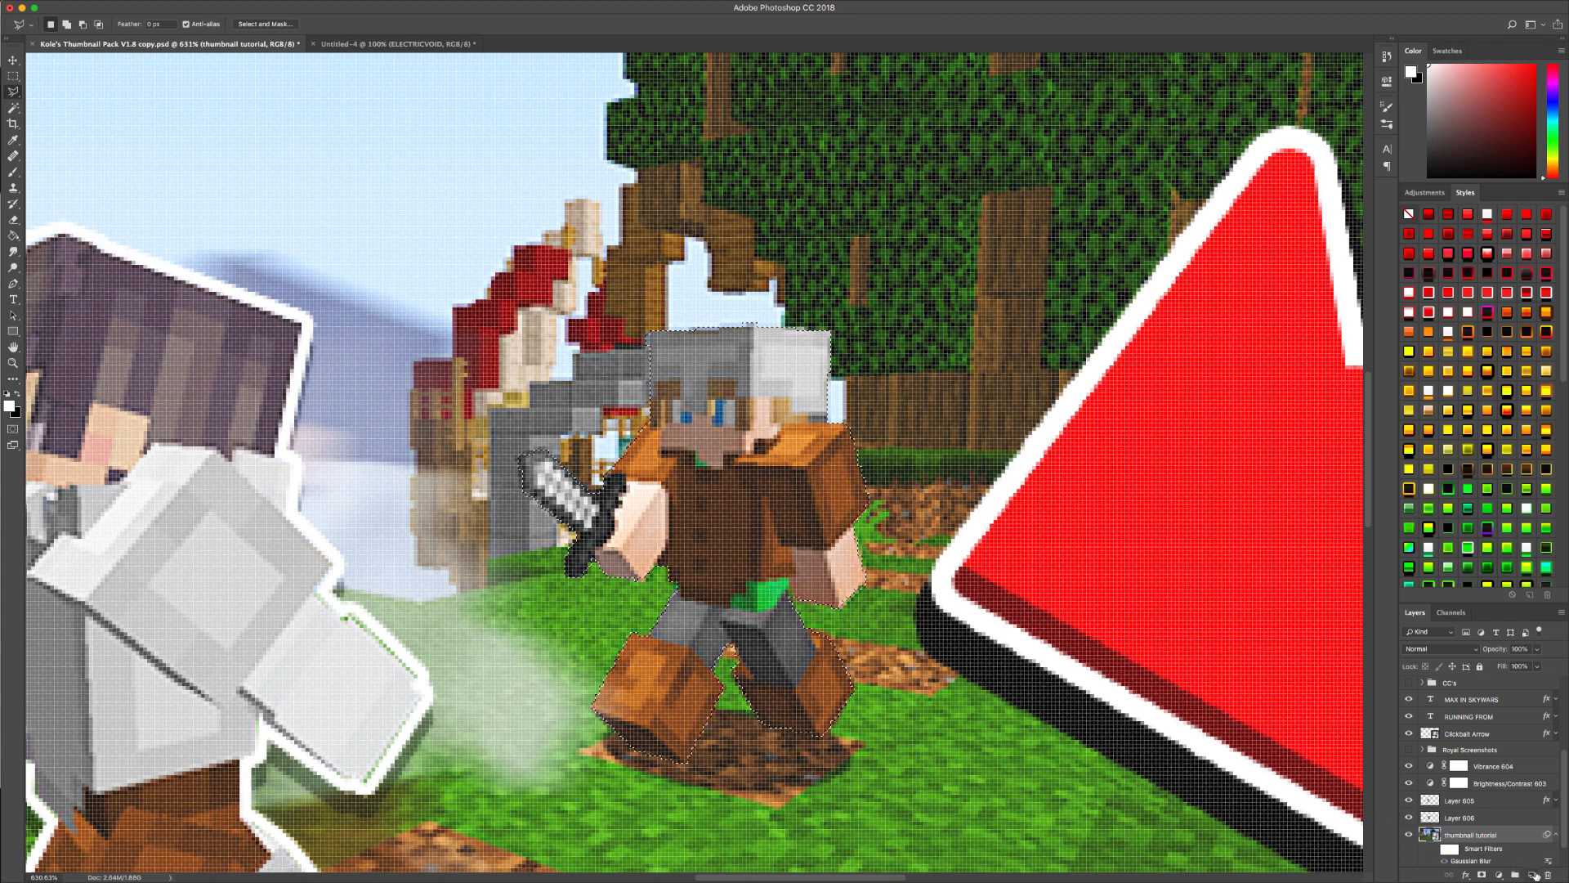
{"action": "key", "text": "super+j"}
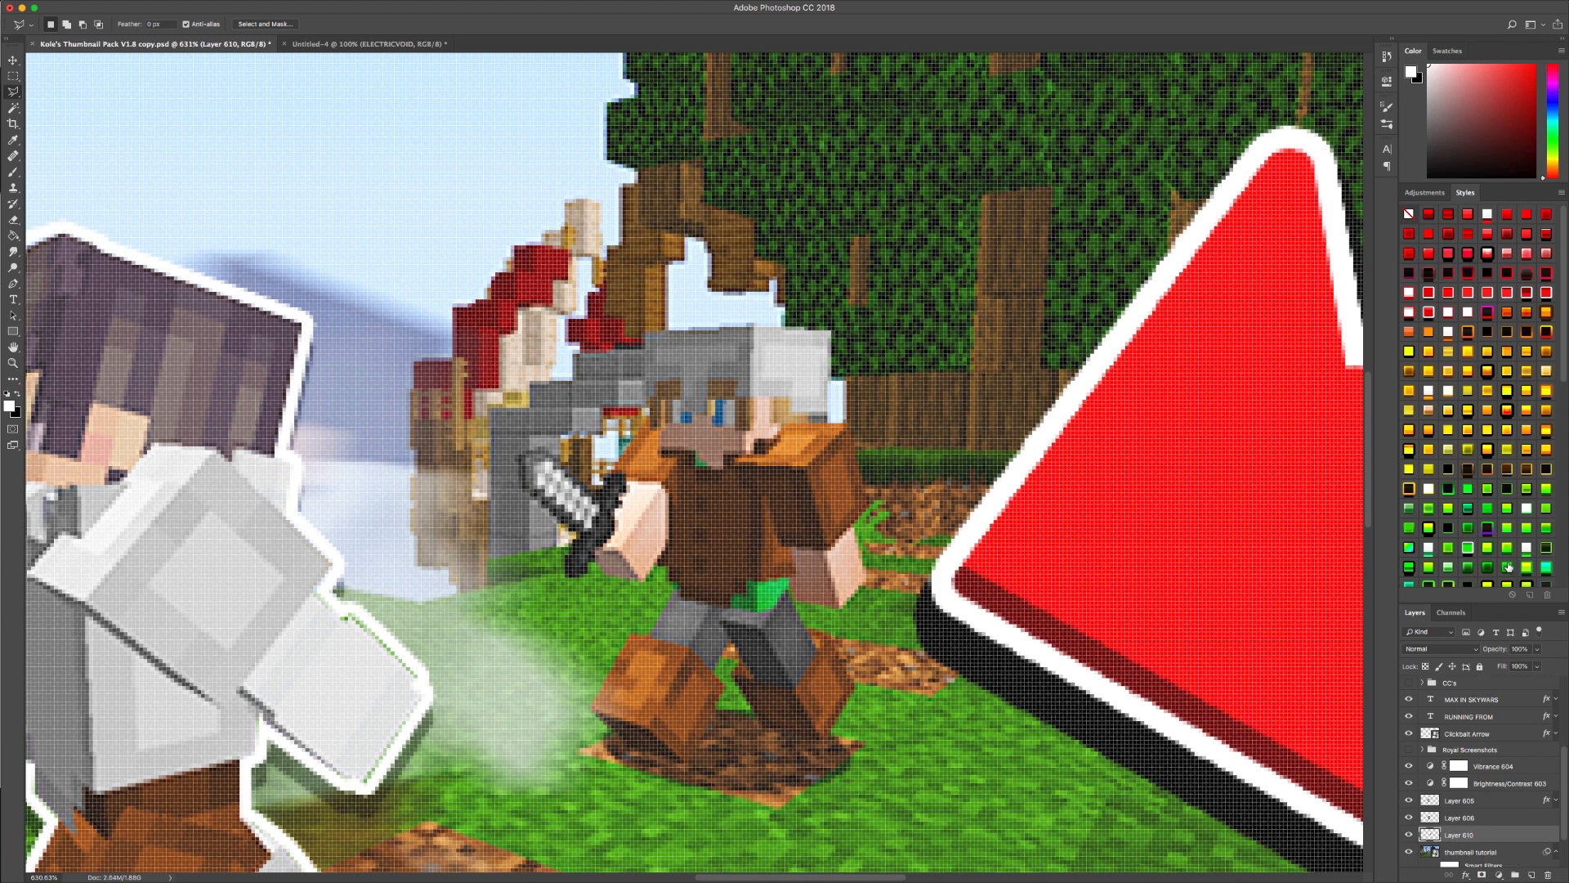
- Copy the layer style of the foreground character's cut-out, Layer 605, and paste it onto the distant character's cut-out layer
{"action": "scroll", "coordinate": [1506, 560], "scroll_direction": "down", "scroll_amount": 5}
{"action": "scroll", "coordinate": [1506, 560], "scroll_direction": "down", "scroll_amount": 5}
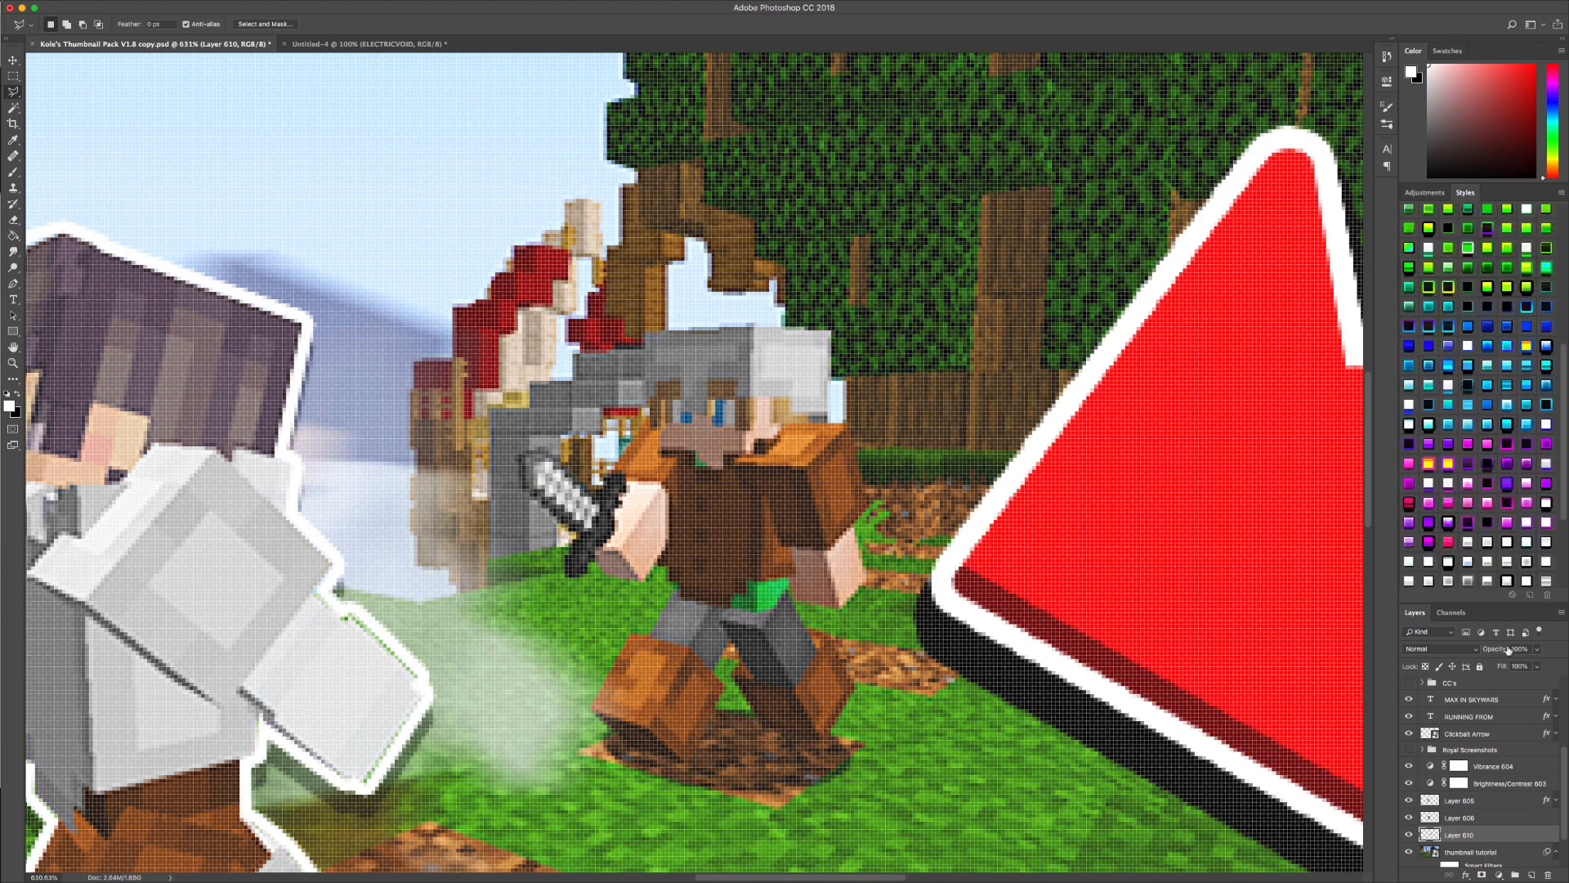
{"action": "scroll", "coordinate": [1495, 760], "scroll_direction": "down", "scroll_amount": 3}
{"action": "left_click", "coordinate": [1496, 752]}
{"action": "right_click", "coordinate": [1496, 756]}
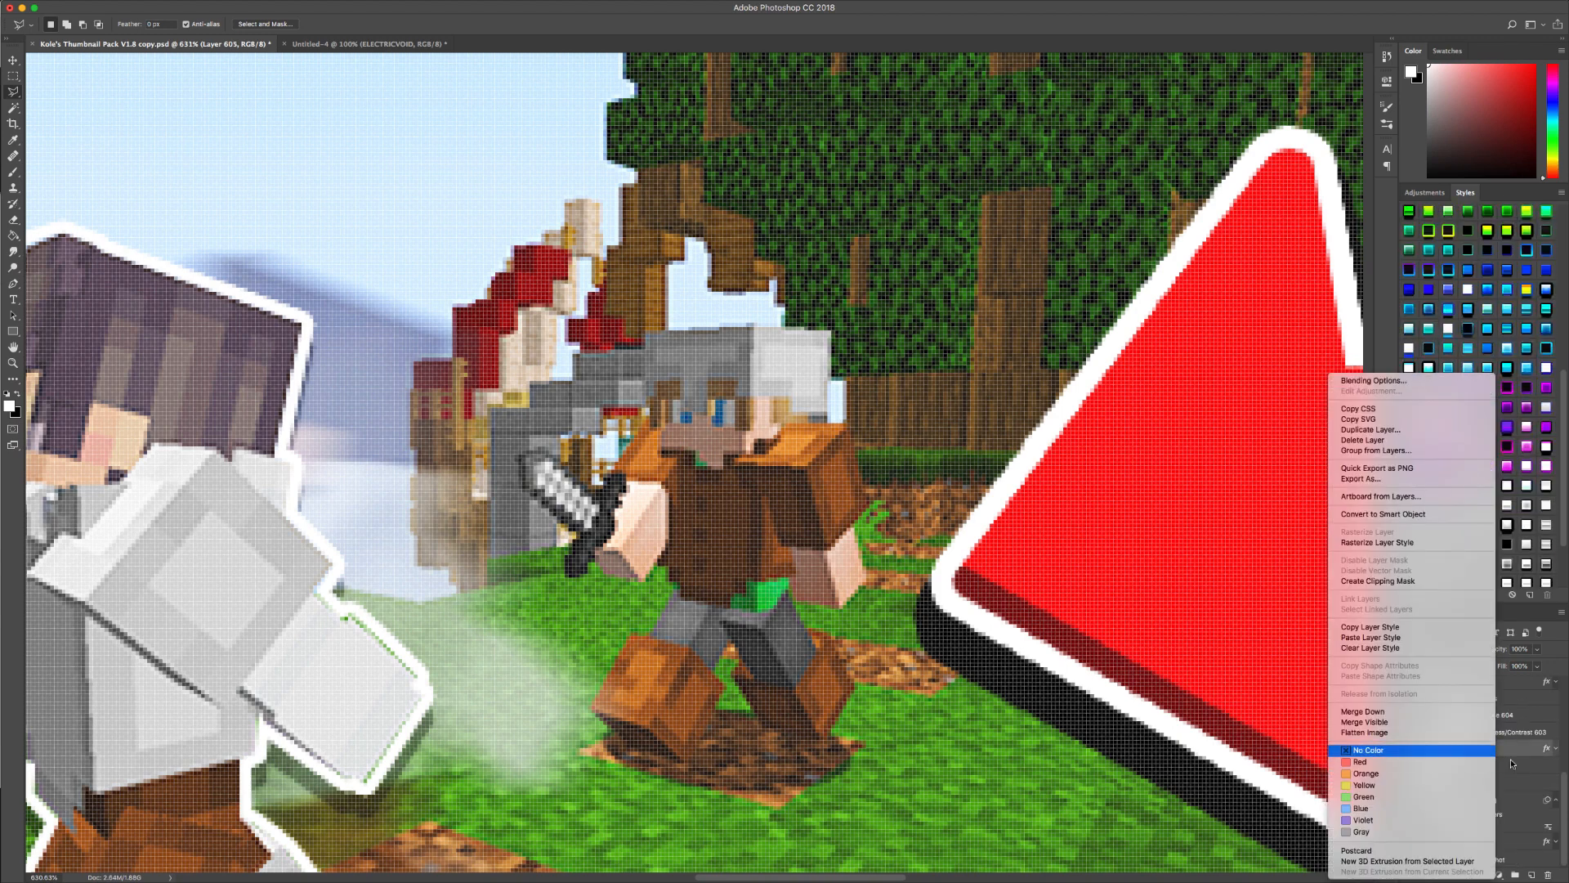
{"action": "key", "text": "Escape"}
{"action": "left_click", "coordinate": [1525, 766]}
{"action": "right_click", "coordinate": [1522, 750]}
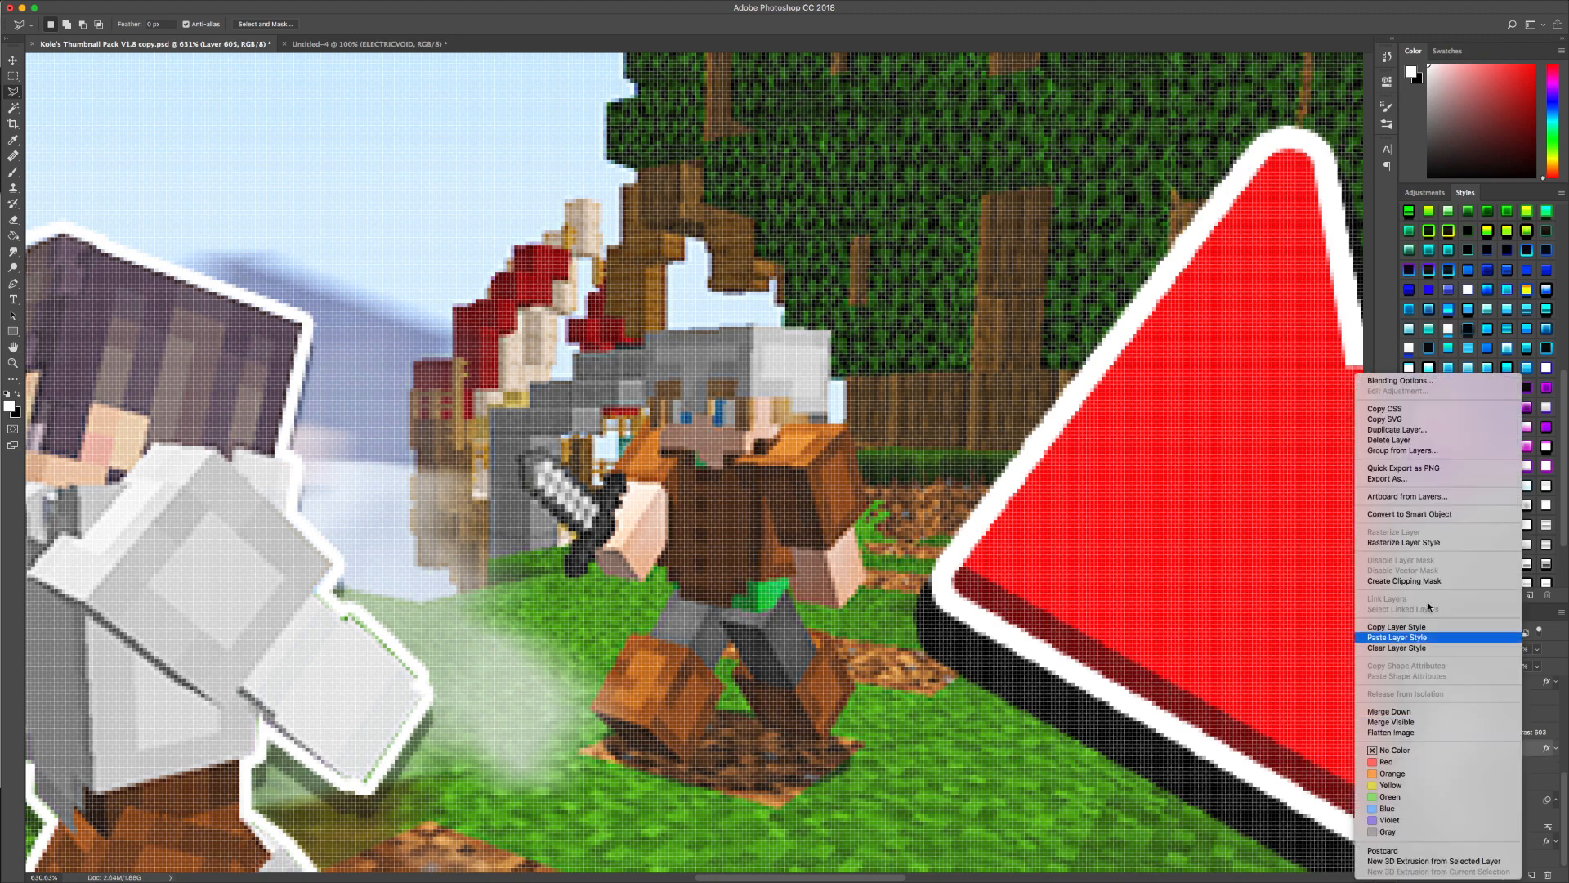
{"action": "left_click", "coordinate": [1419, 626]}
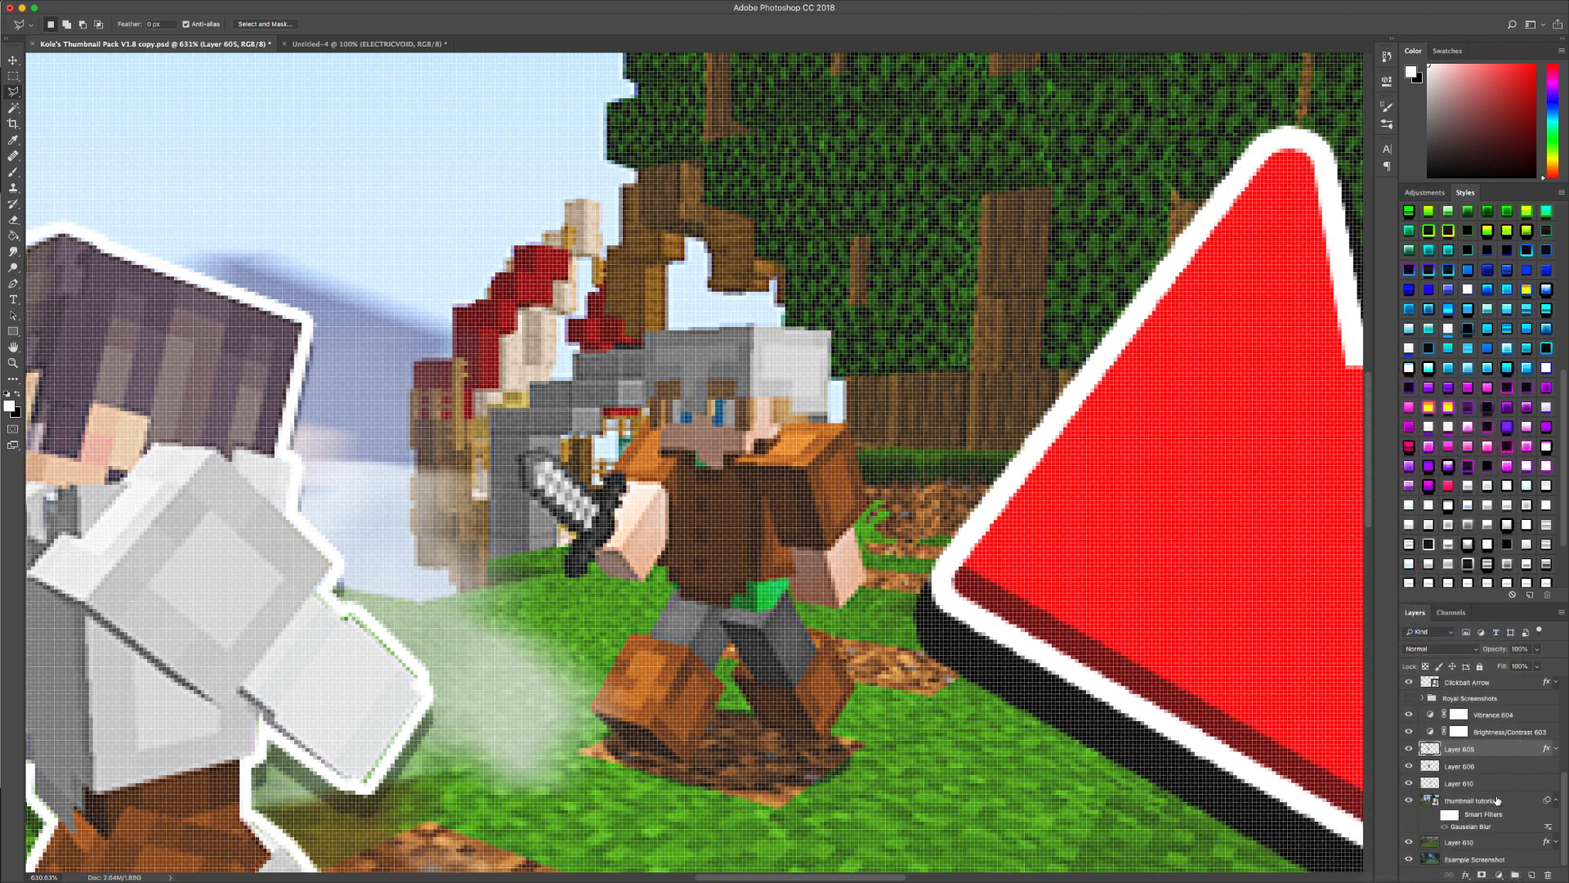
{"action": "left_click", "coordinate": [1497, 800]}
{"action": "left_click", "coordinate": [1500, 786]}
{"action": "right_click", "coordinate": [1500, 789]}
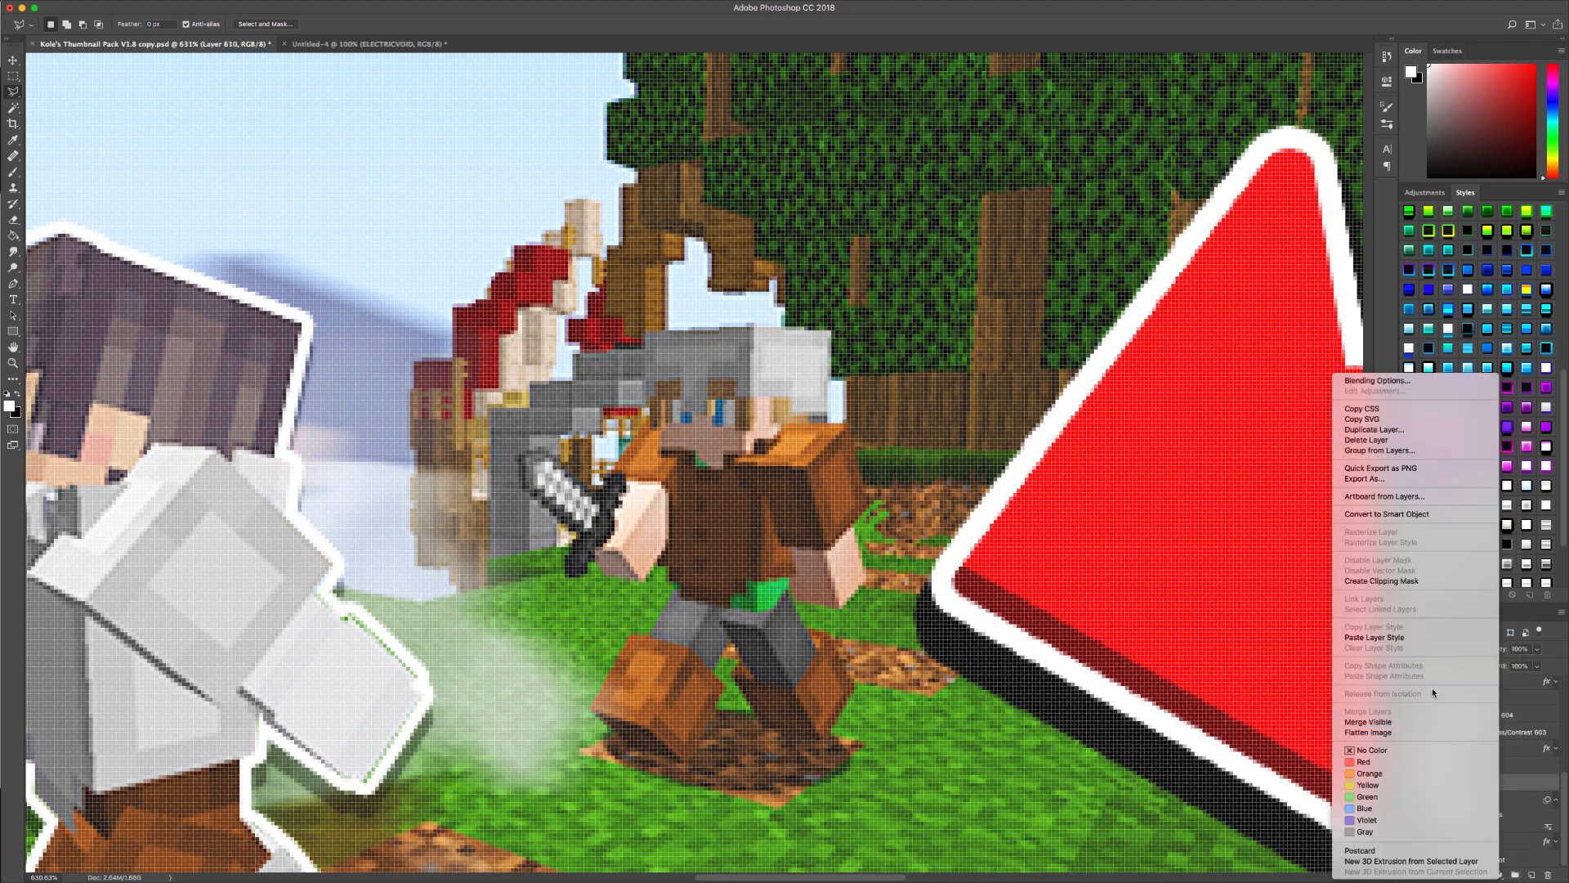
{"action": "left_click", "coordinate": [1407, 634]}
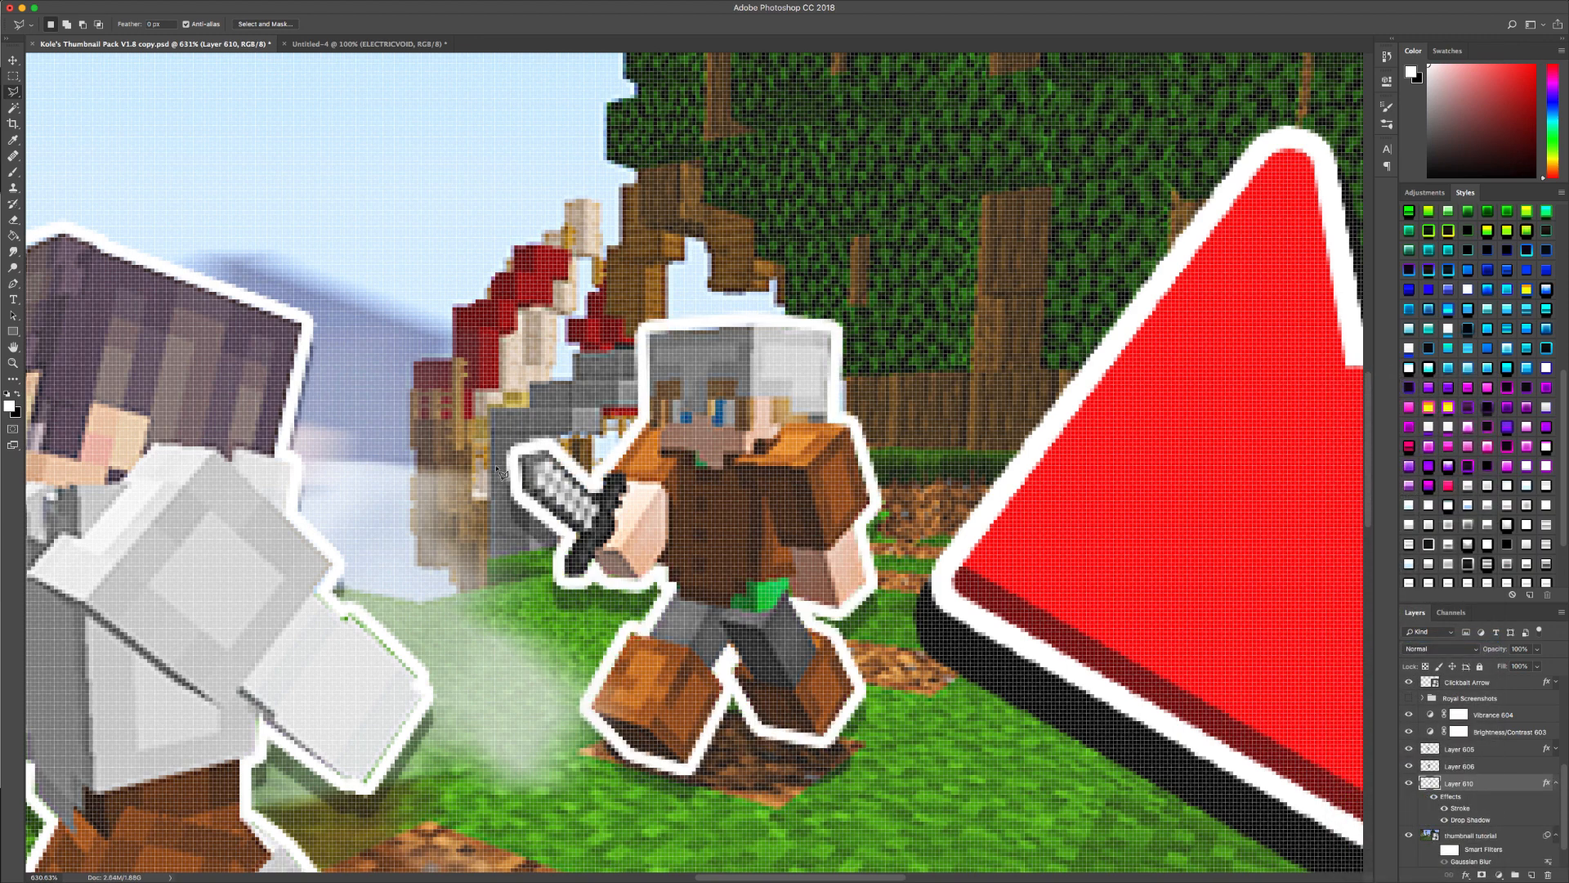
{"action": "left_click", "coordinate": [1556, 783]}
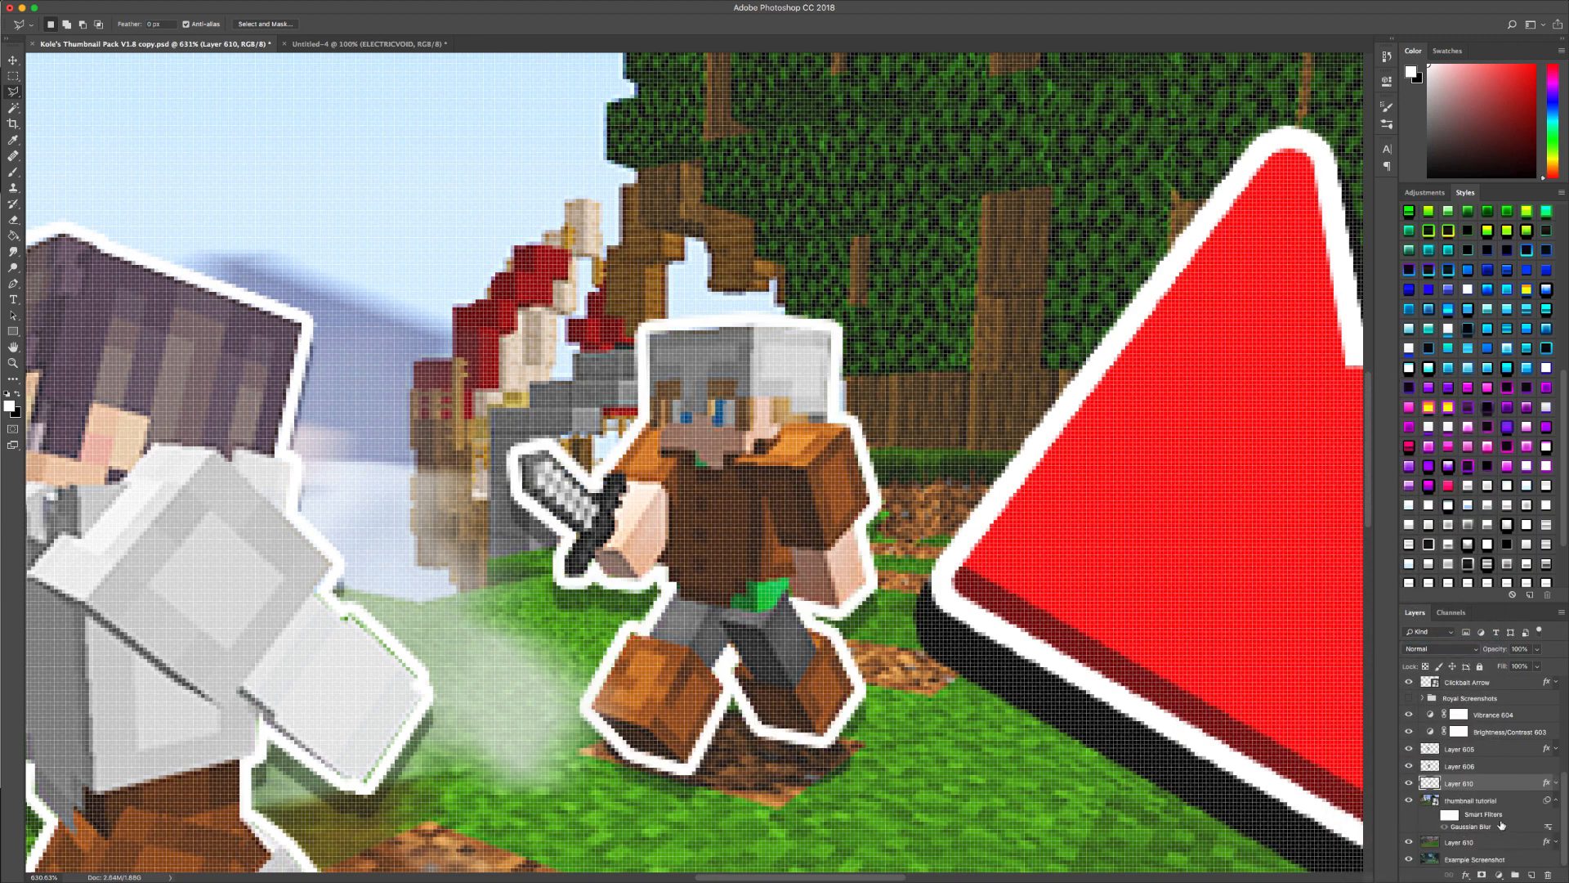
- Turn the Gaussian Blur smart filter of the thumbnail tutorial layer back on and view the whole thumbnail
{"action": "left_click", "coordinate": [1444, 826]}
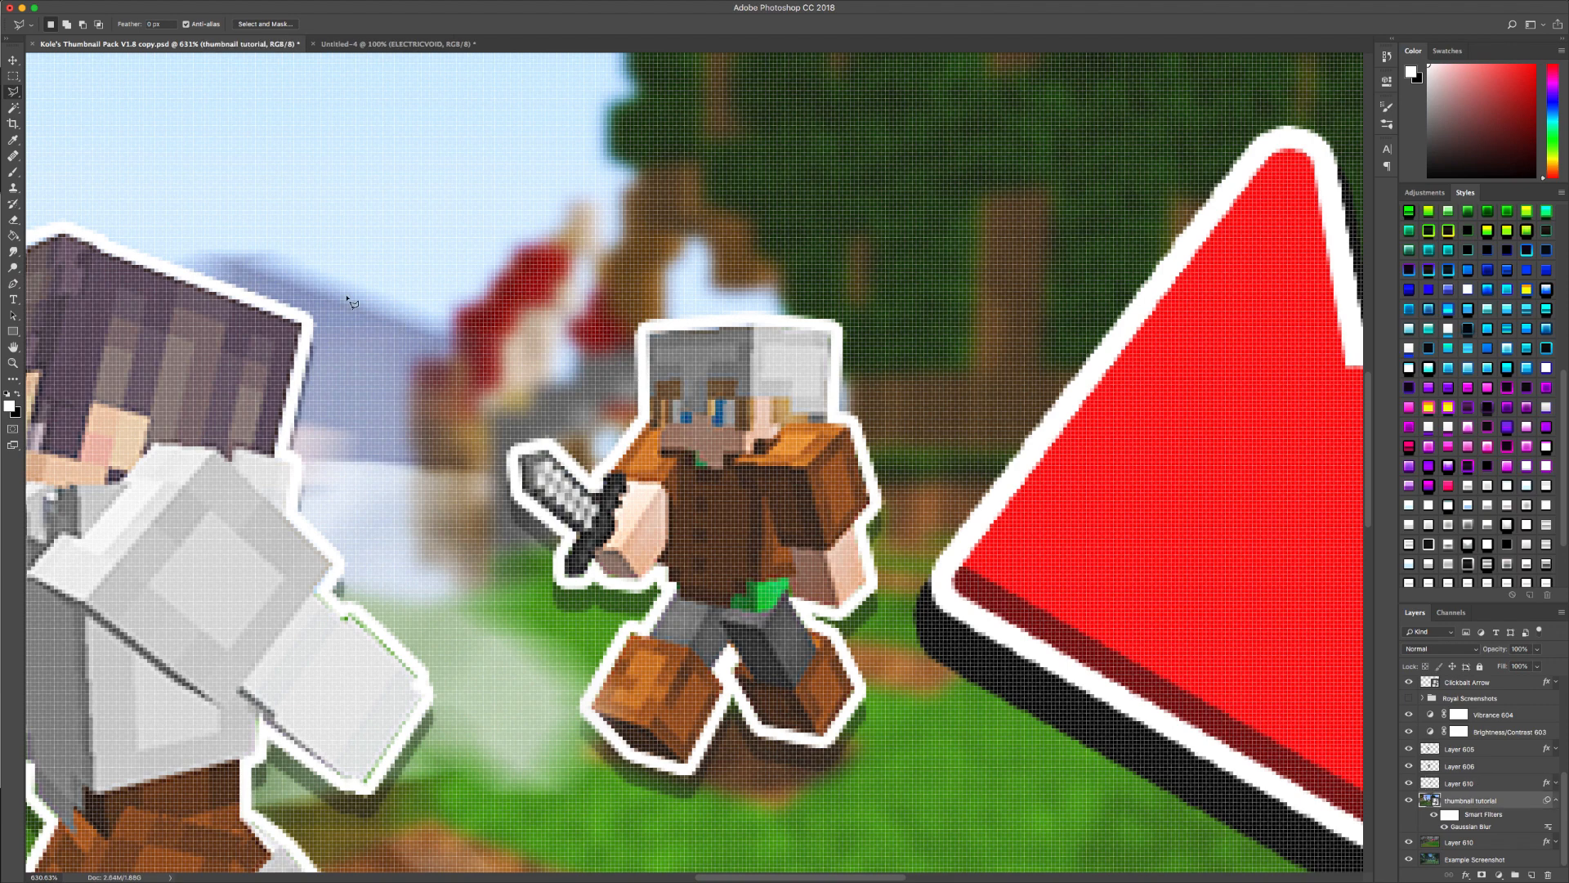
{"action": "key", "text": "x"}
{"action": "key", "text": "z"}
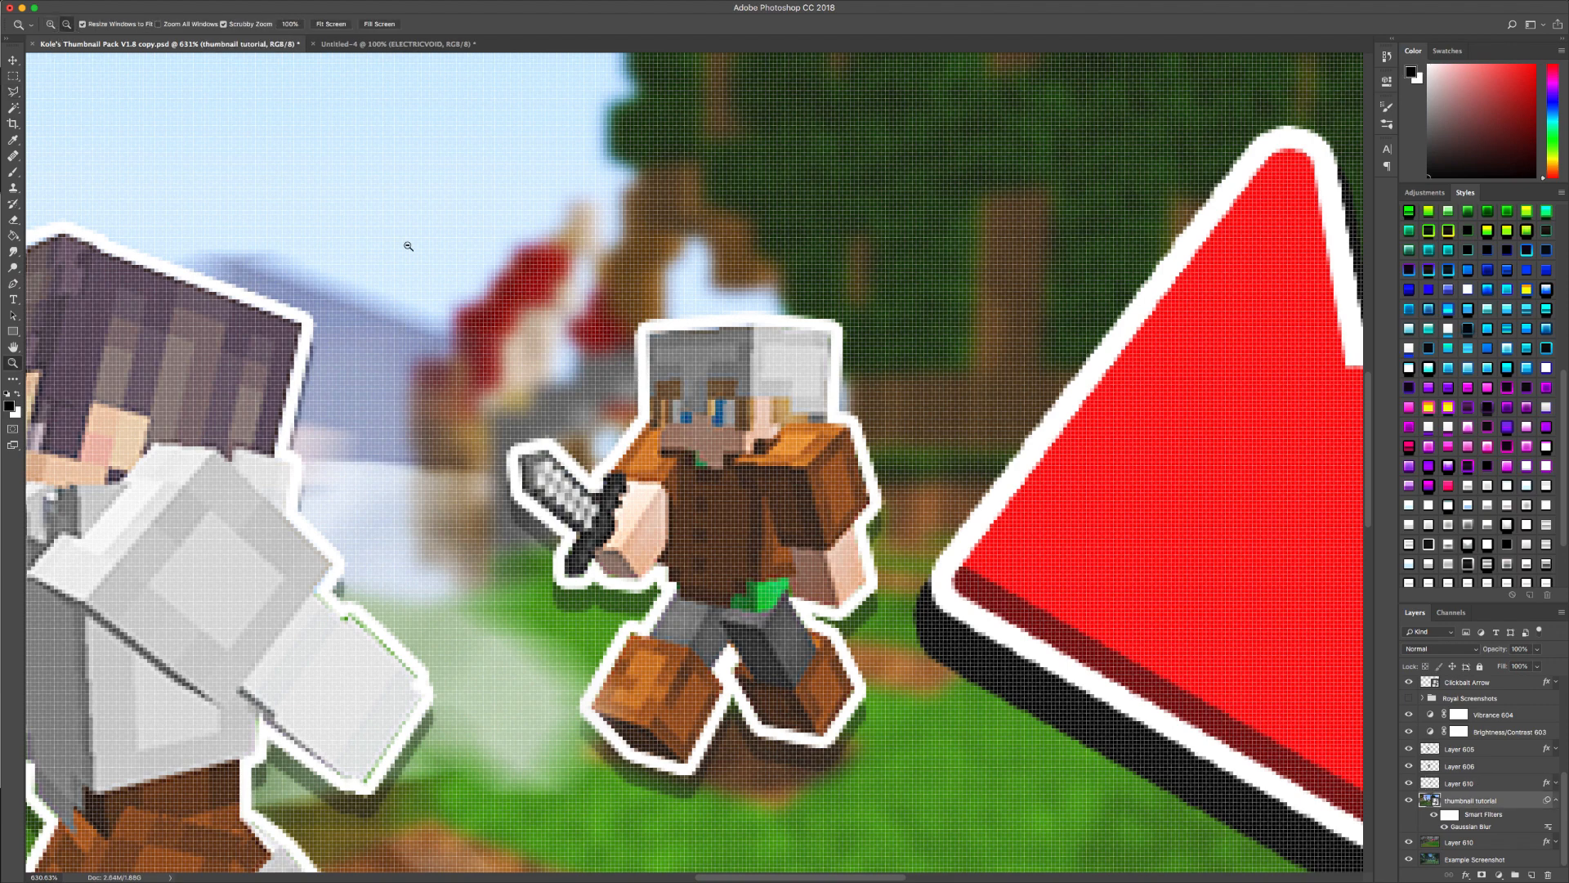
{"action": "mouse_move", "coordinate": [403, 246]}
{"action": "left_mouse_down"}
{"action": "mouse_move", "coordinate": [313, 265]}
{"action": "mouse_move", "coordinate": [601, 423]}
{"action": "left_mouse_up"}
{"action": "key", "text": "j"}
{"action": "key", "text": "space"}
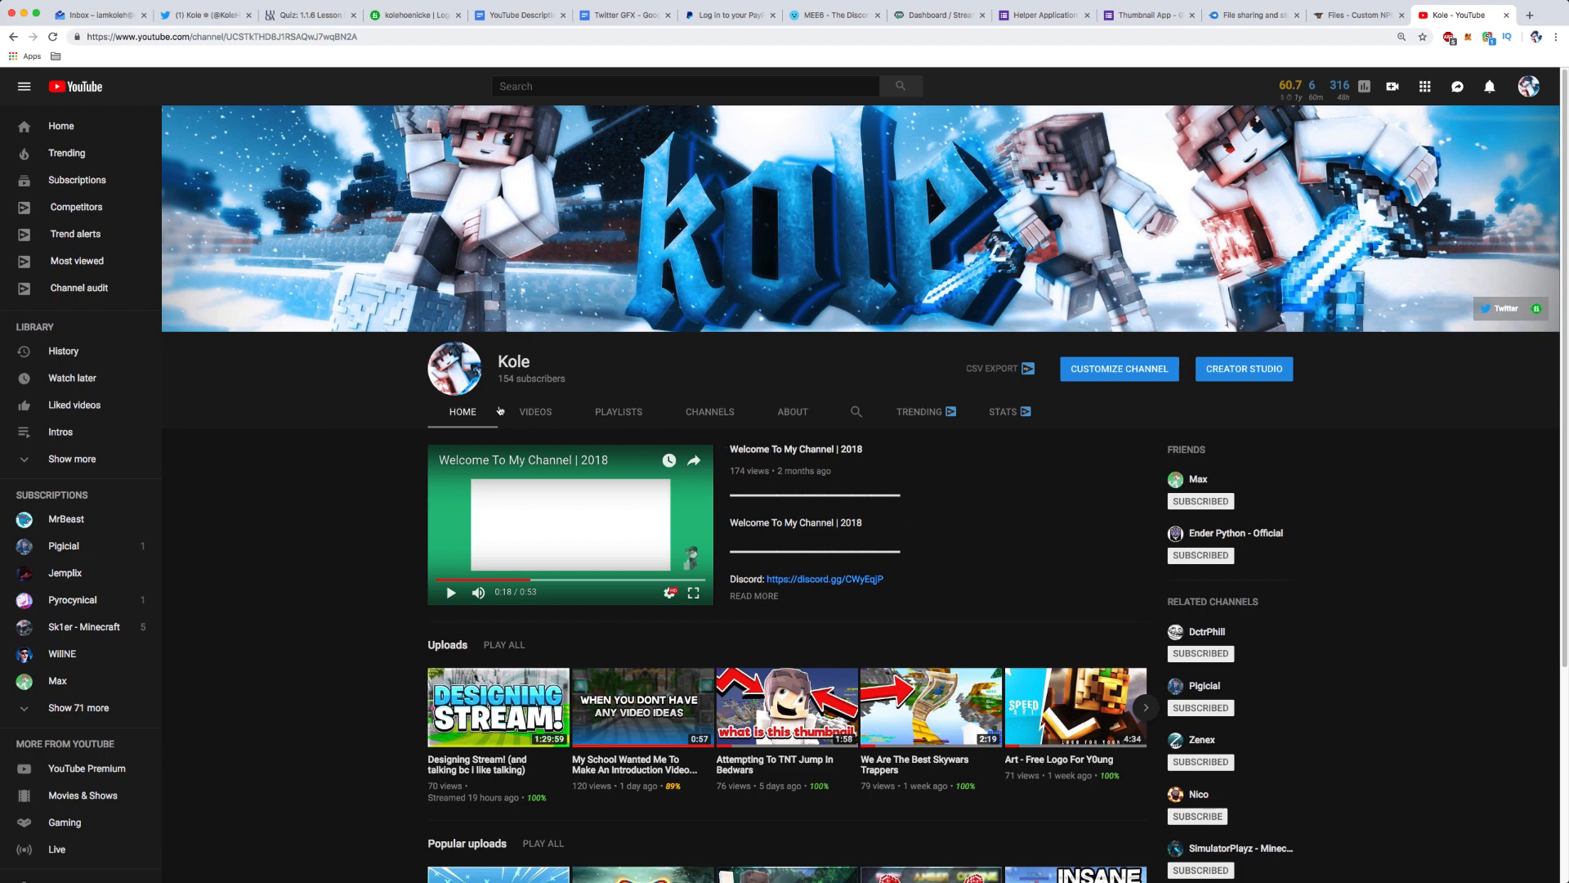
- Switch to YouTube in the browser and look through the channel's uploaded videos
{"action": "left_click", "coordinate": [527, 412]}
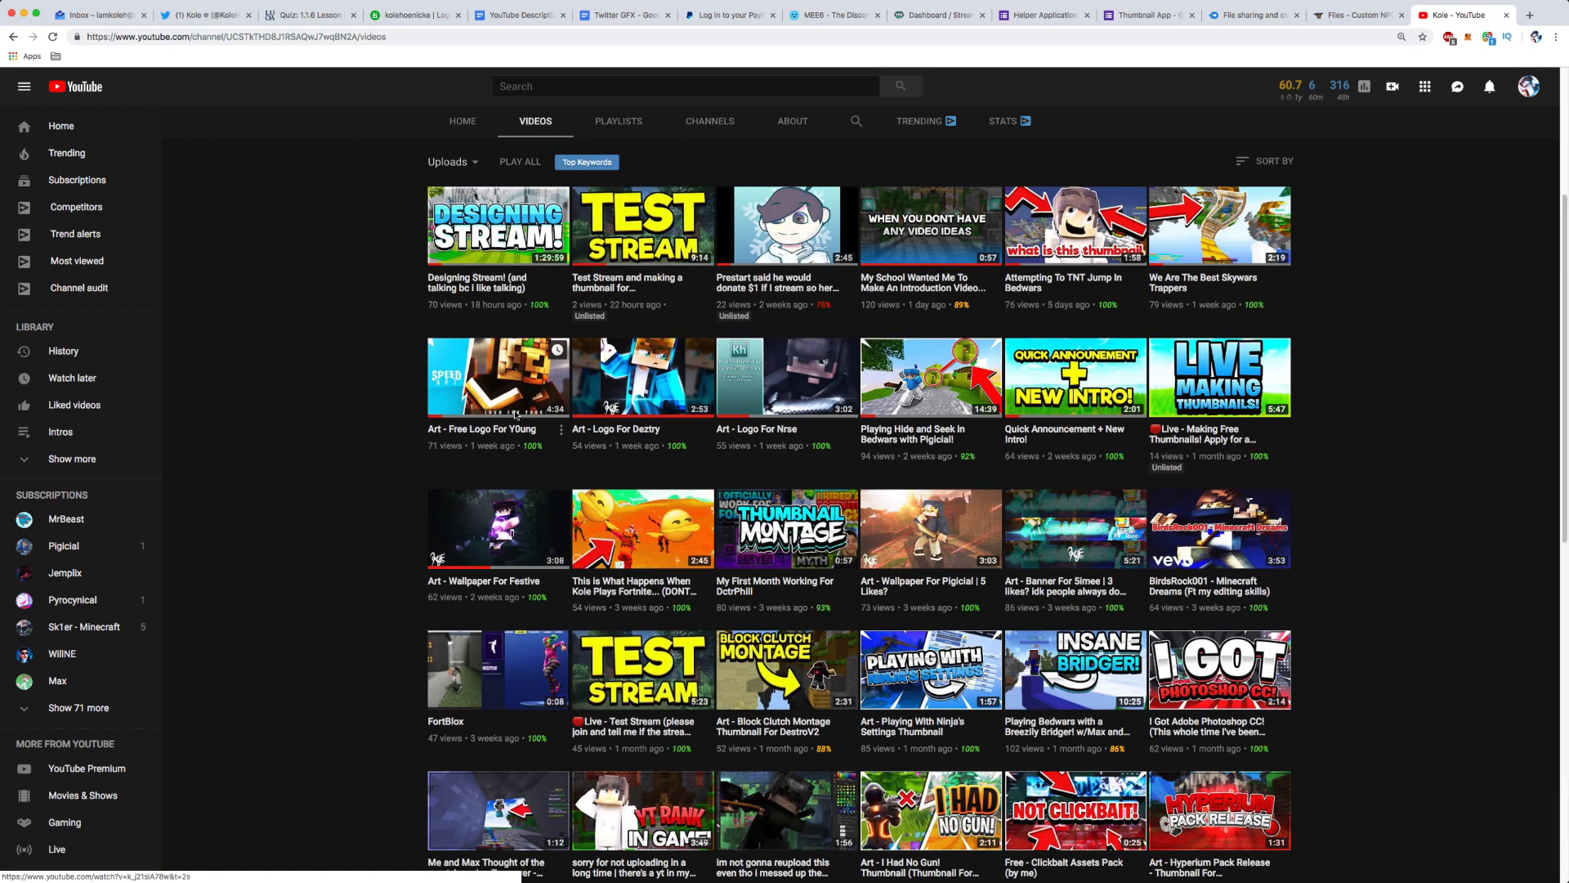
{"action": "scroll", "coordinate": [531, 397], "scroll_direction": "up", "scroll_amount": 4}
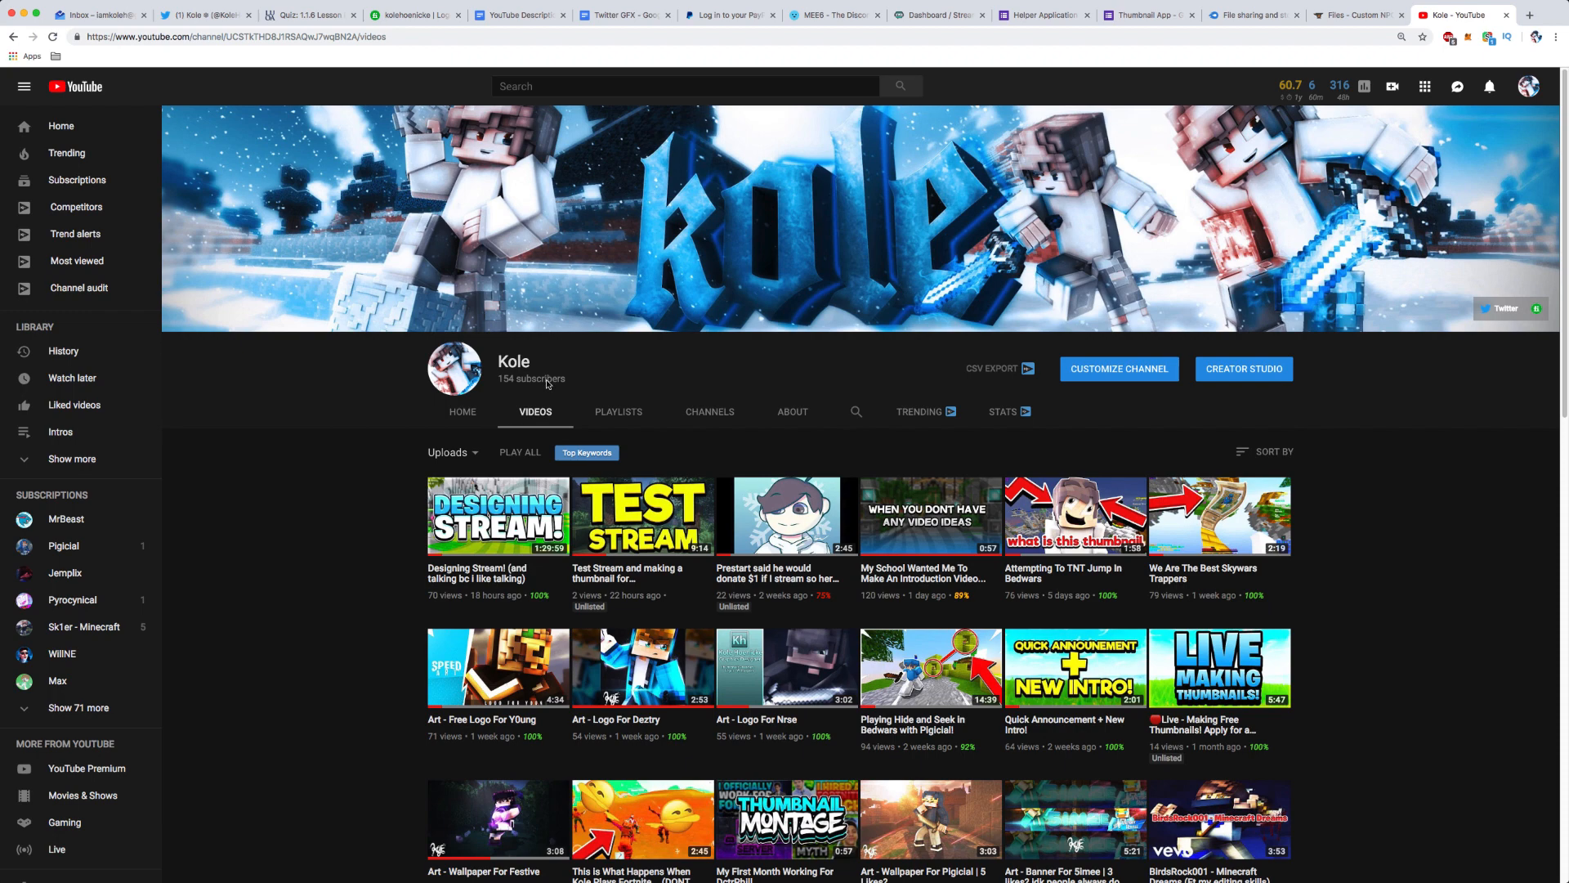